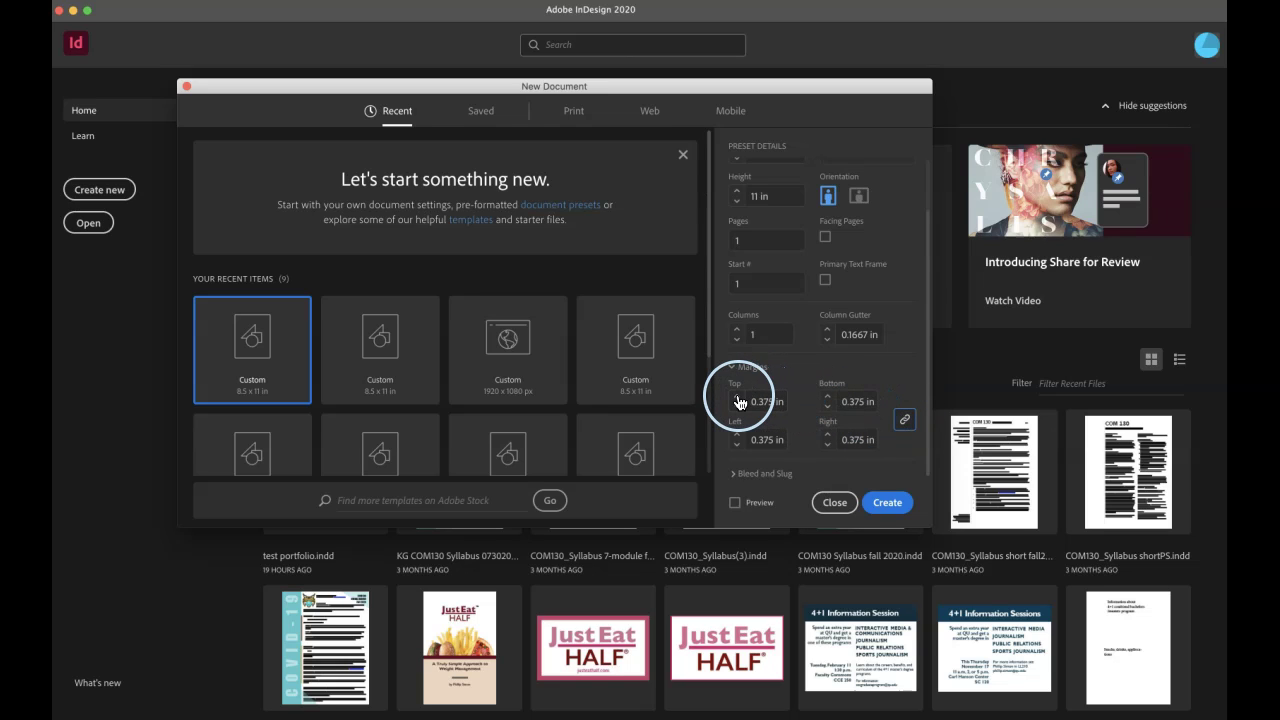
Create the one-page 8.5 x 11 in document and set up layout guides with 6 rows, keeping the preview on
left_click(886, 503)
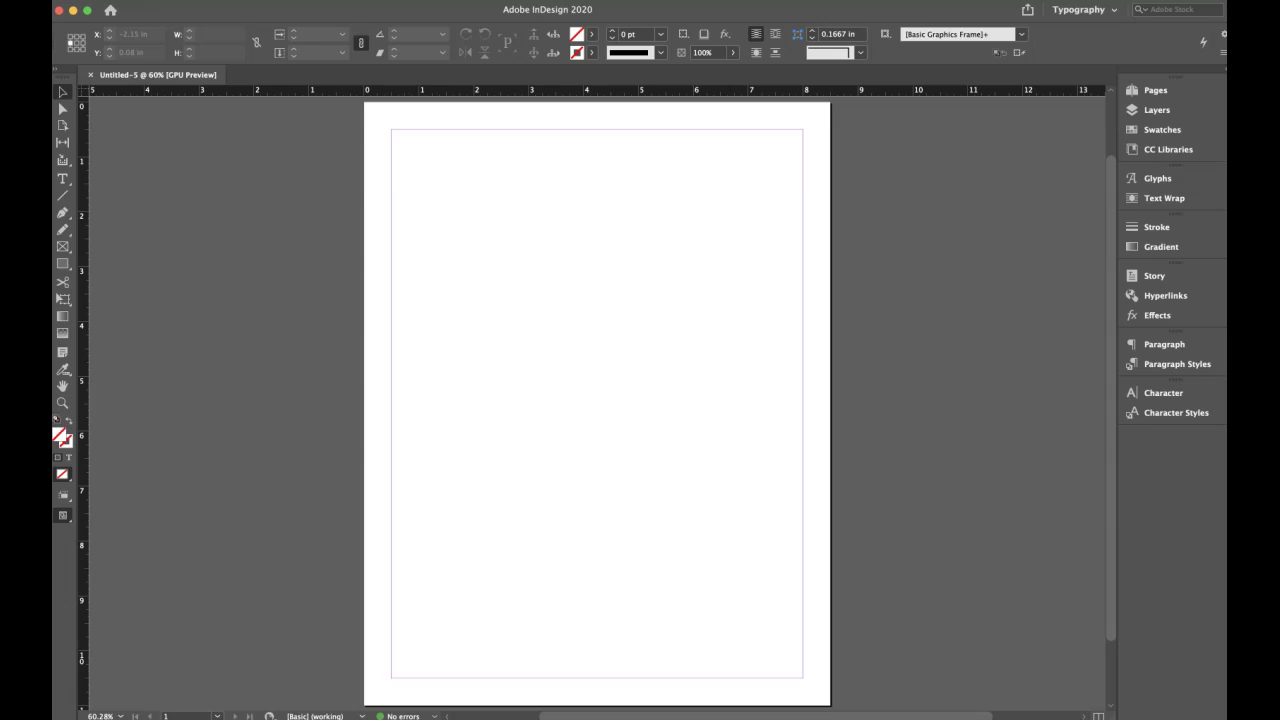
left_click(215, 0)
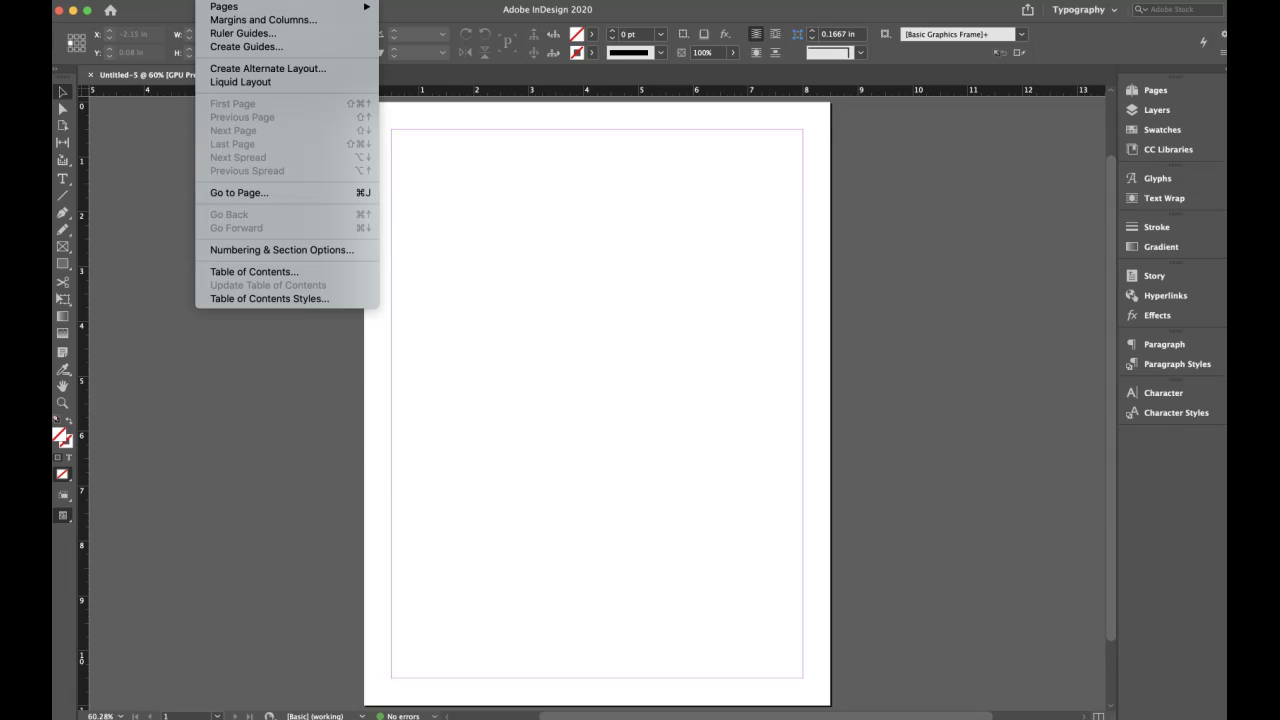
mouse_move(180, 0)
left_click(231, 46)
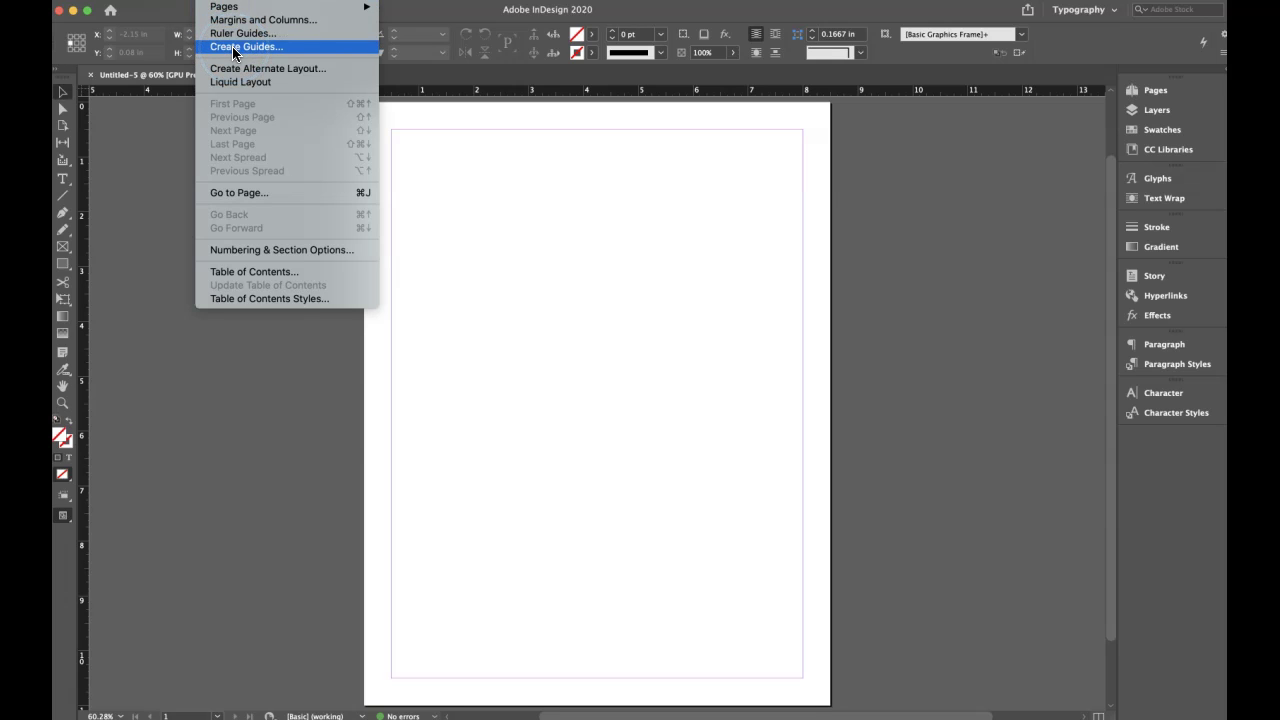
left_click(232, 46)
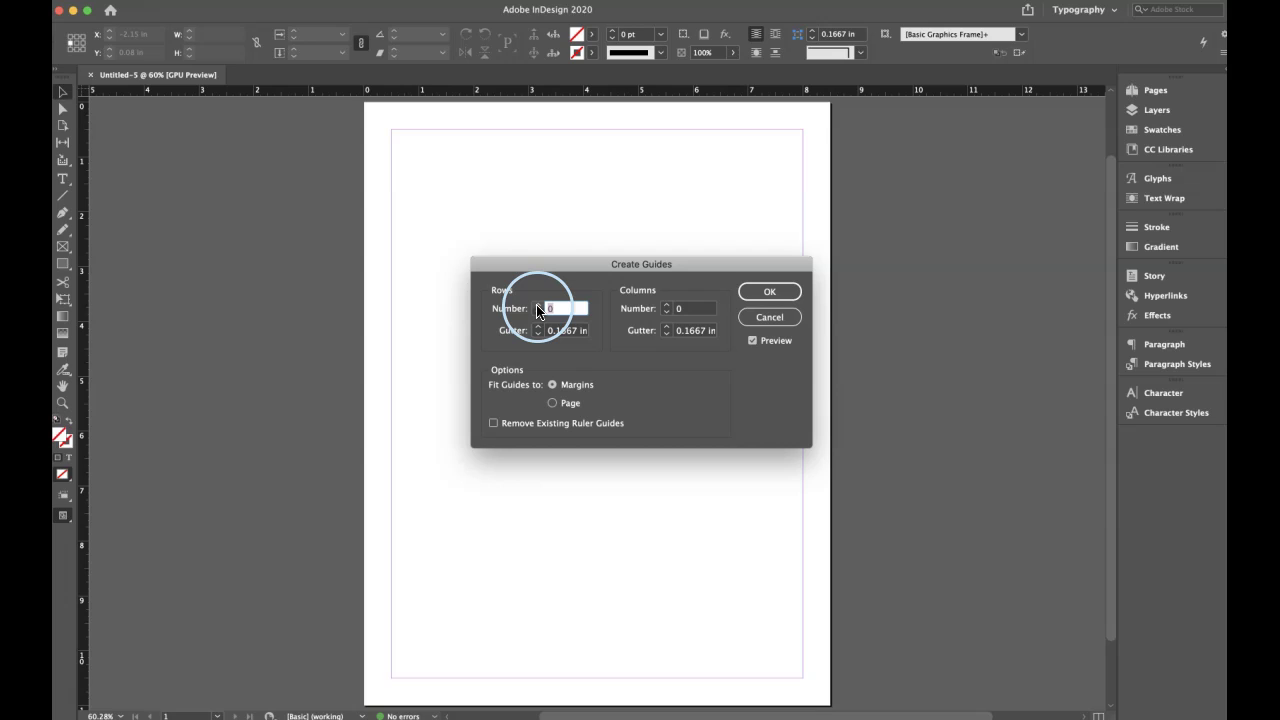
left_click(537, 306)
left_click(537, 306)
left_click(537, 306)
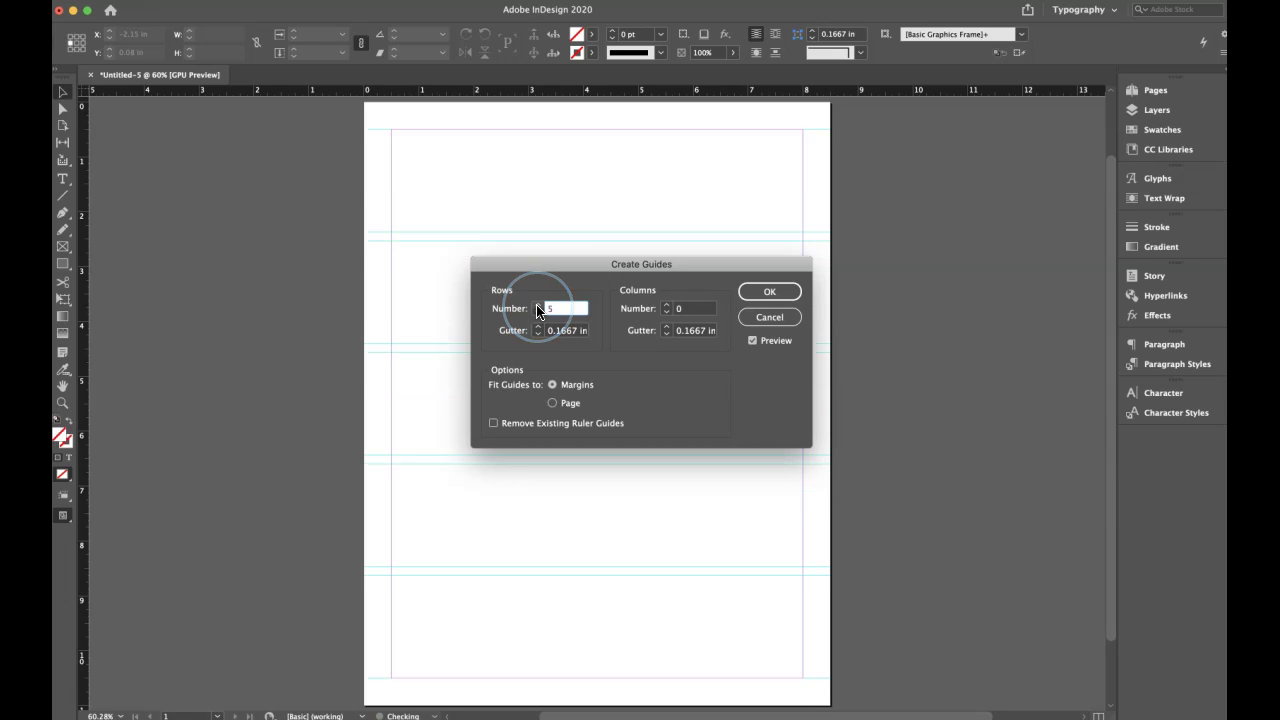
left_click(752, 341)
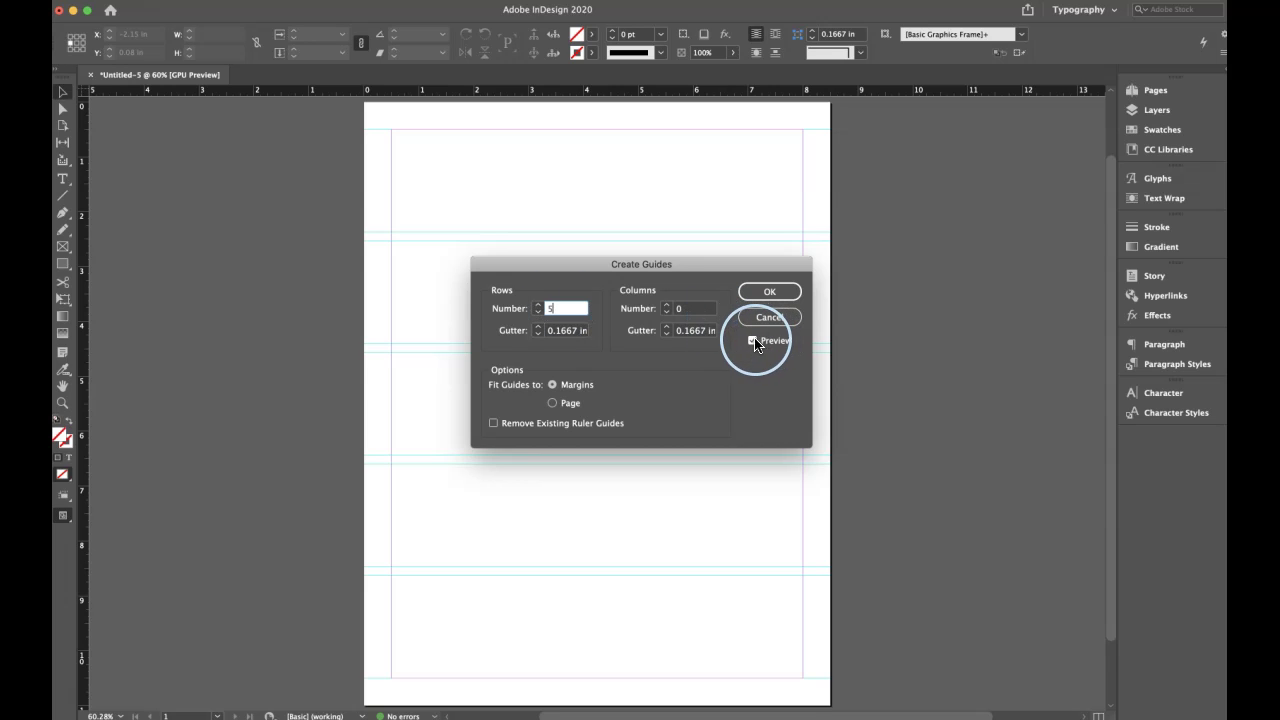
left_click(752, 342)
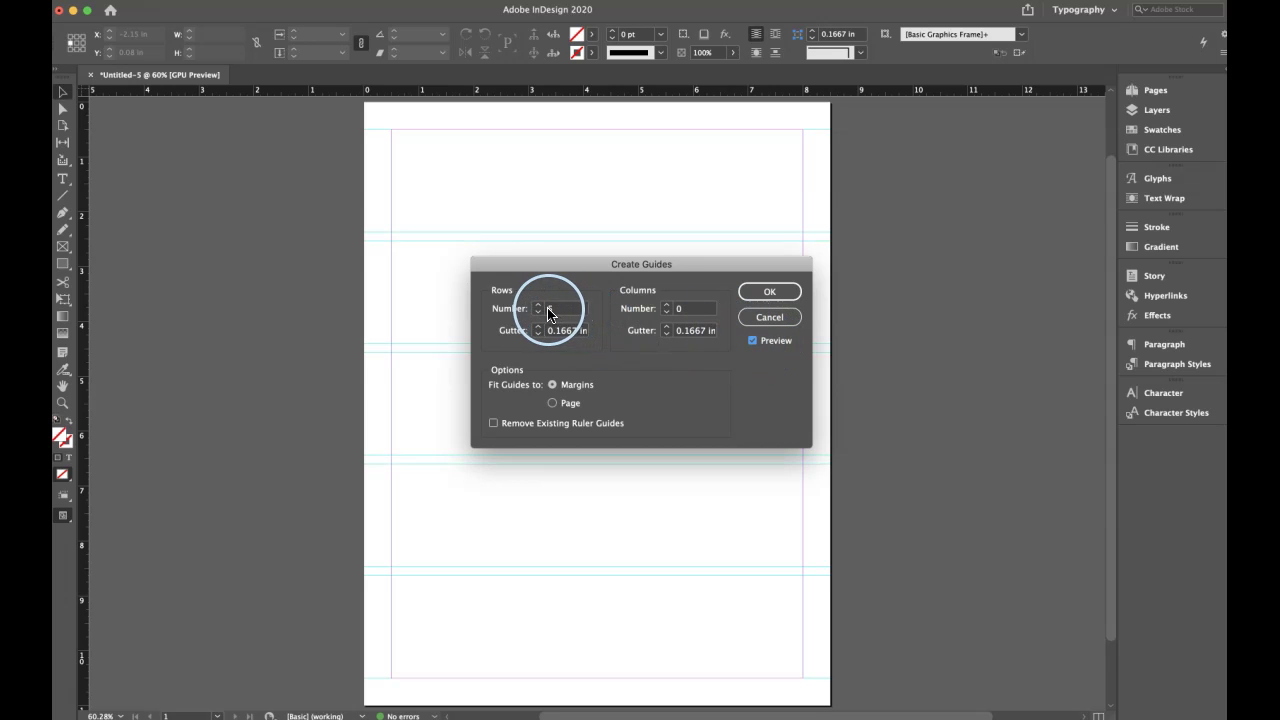
left_click(537, 306)
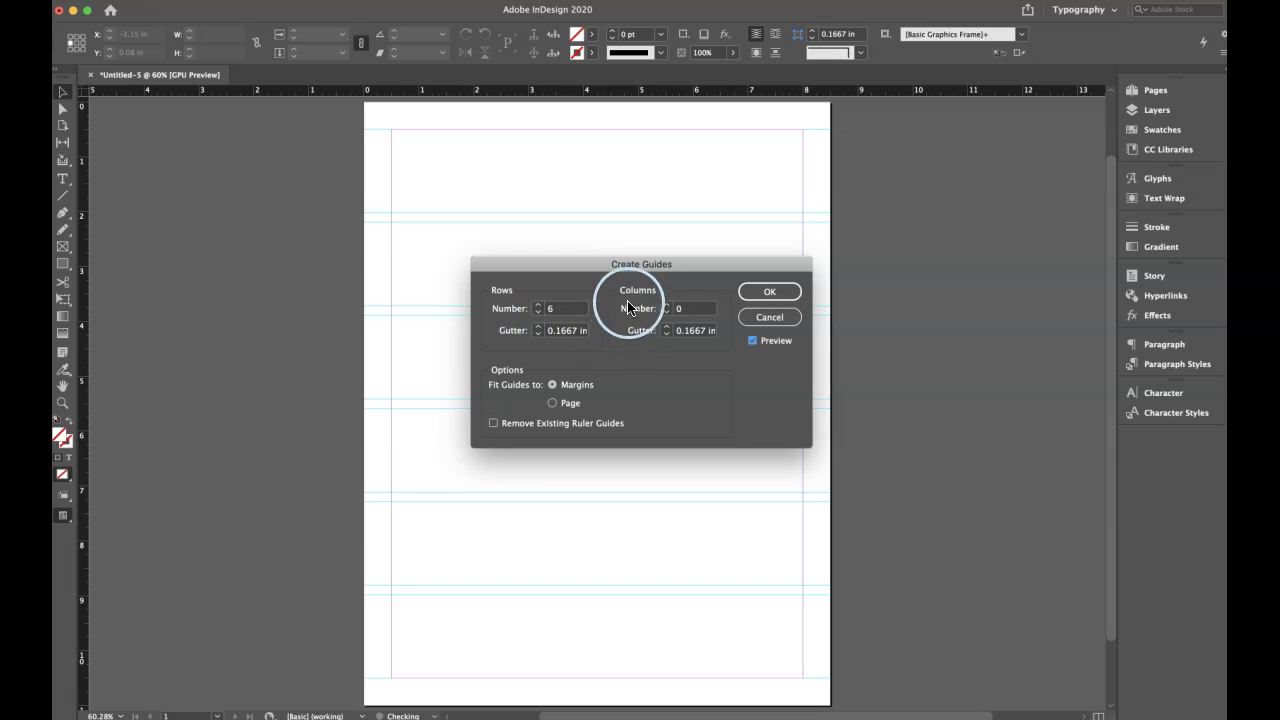
Set the number of guide columns to 5
left_click(665, 305)
left_click(665, 305)
left_click(665, 305)
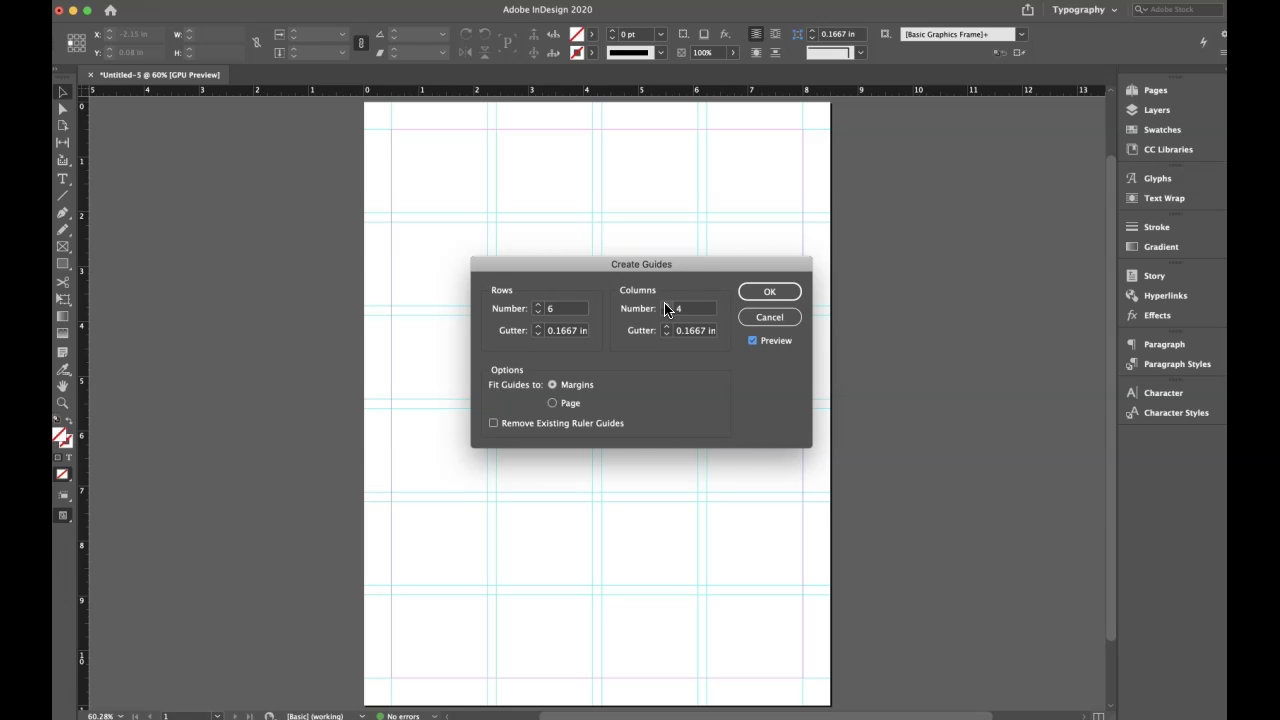
left_click(665, 305)
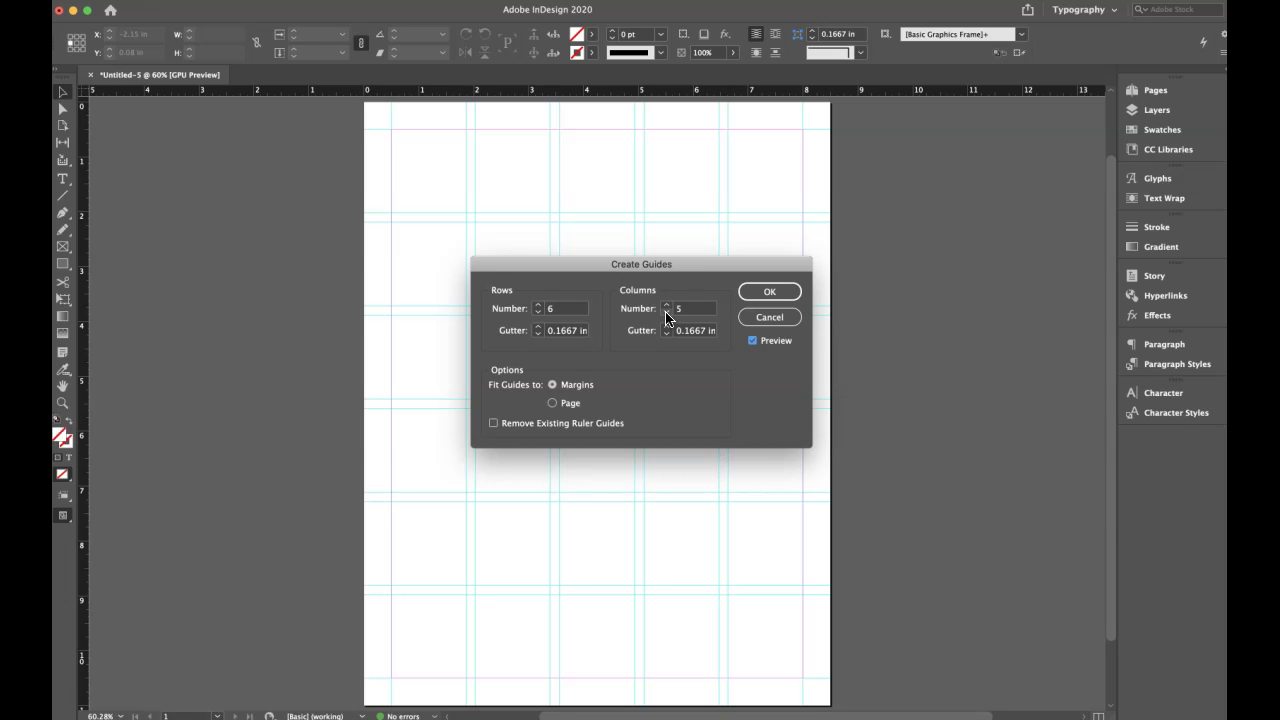
Preview the guides fitted to the page, switch the fit back to the margins and create the guide grid
left_click(757, 298)
left_click_drag(757, 298, 555, 407)
left_click(553, 404)
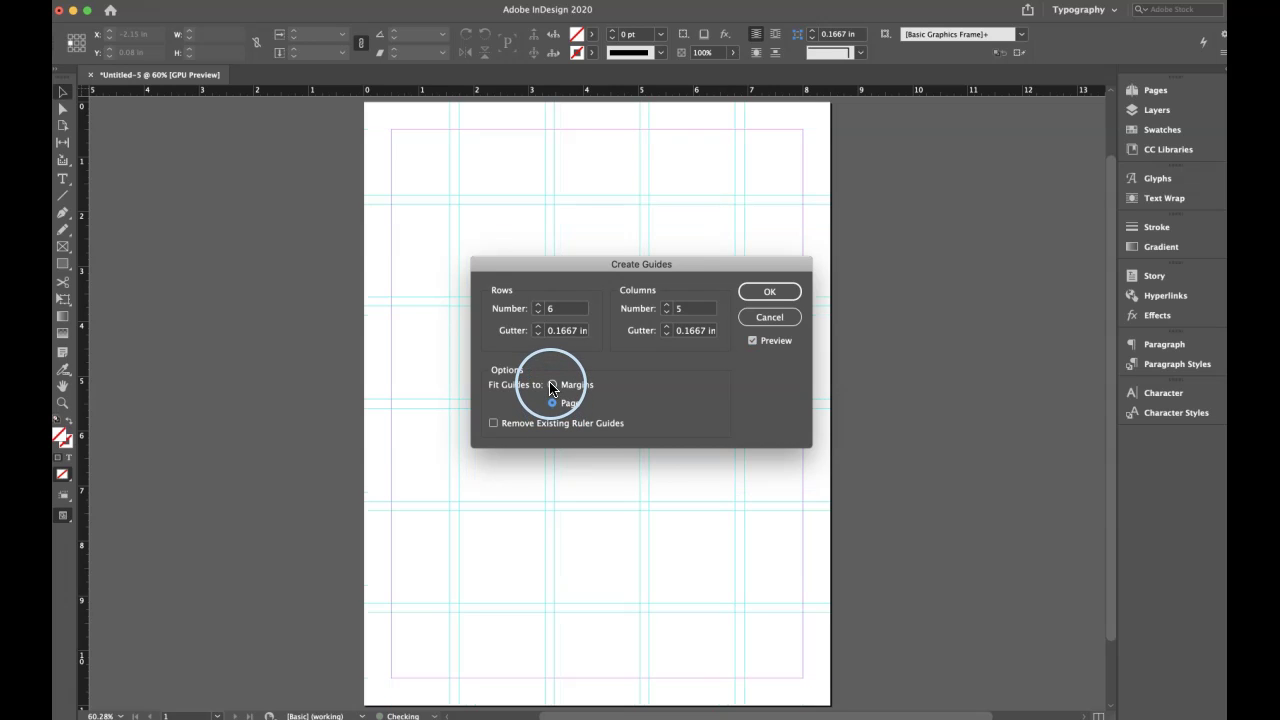
left_click(551, 386)
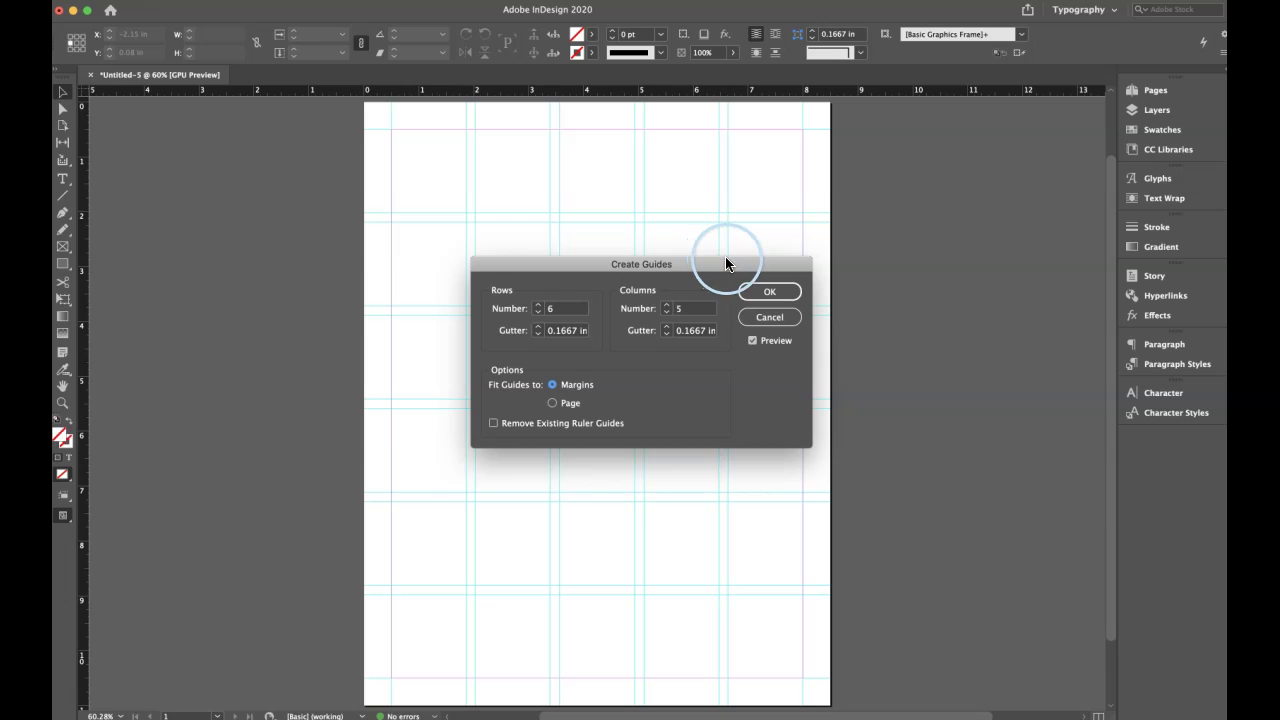
left_click(768, 291)
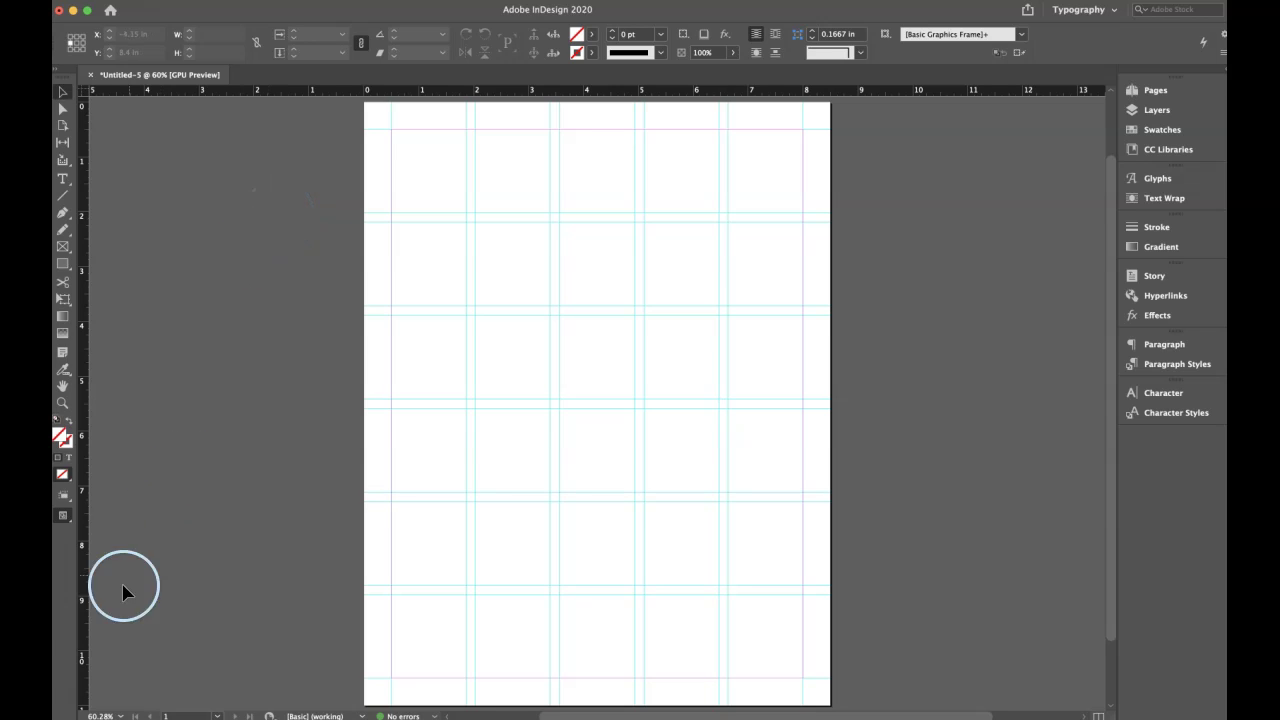
Toggle between the preview and normal screen modes to compare the page with and without its guides
key("super+n")
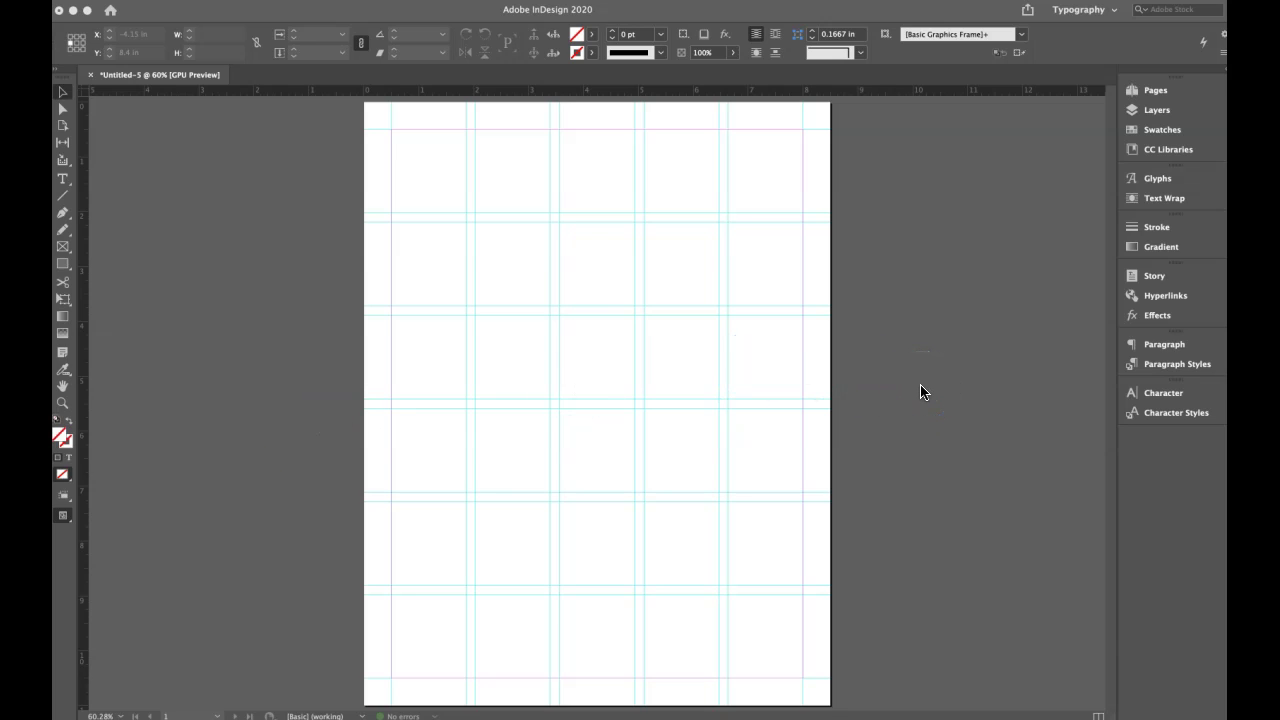
key("w")
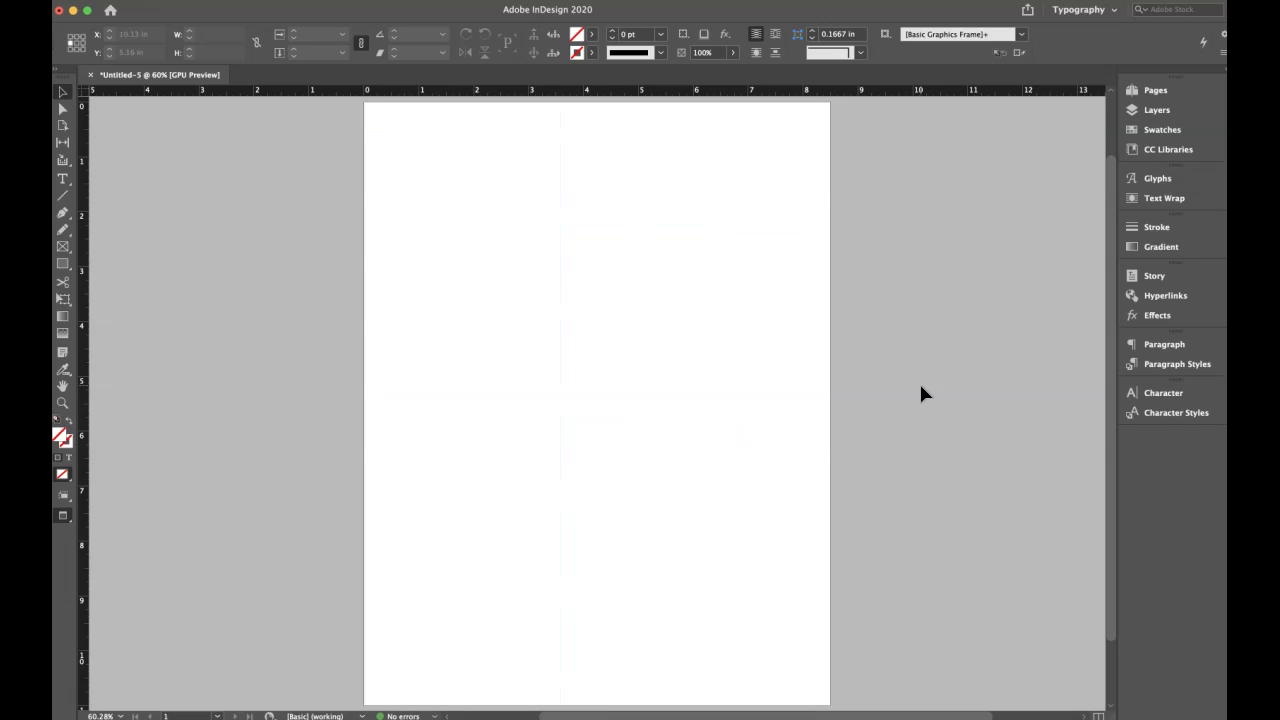
key("w")
key("w")
key("w")
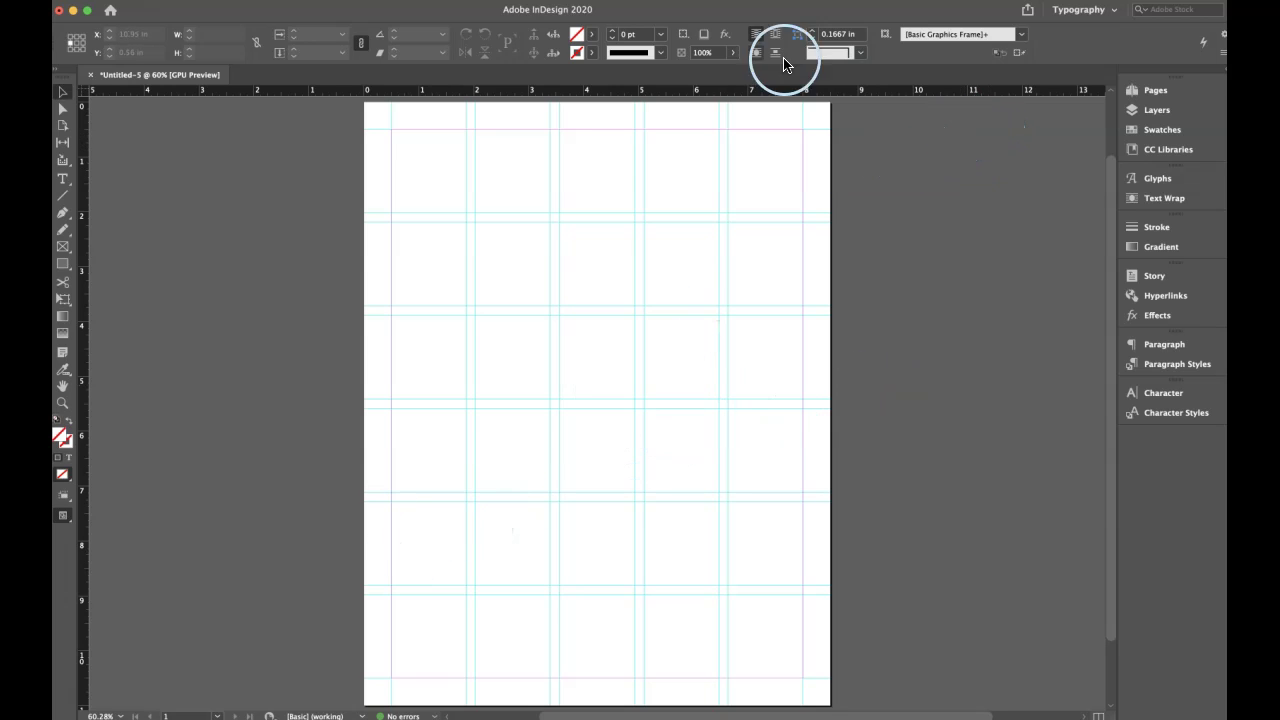
Try the Advanced and Essentials workspaces before restoring the Typography workspace
left_click(411, 0)
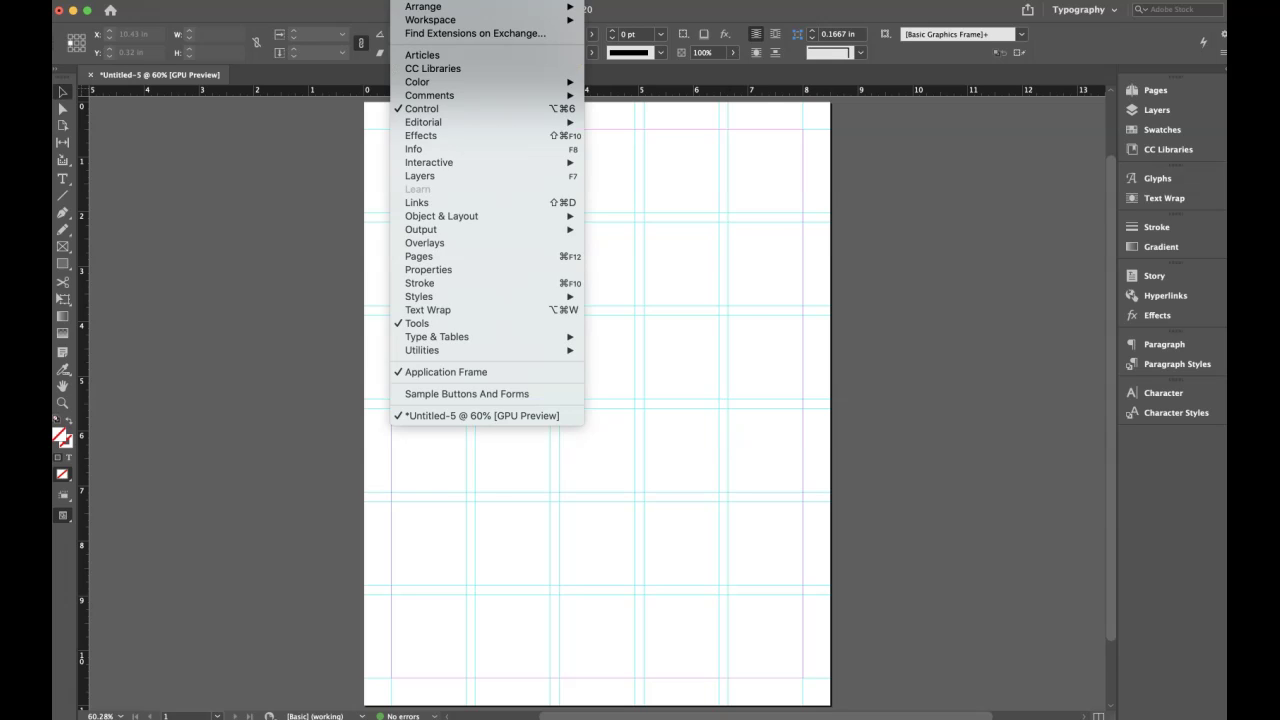
mouse_move(530, 20)
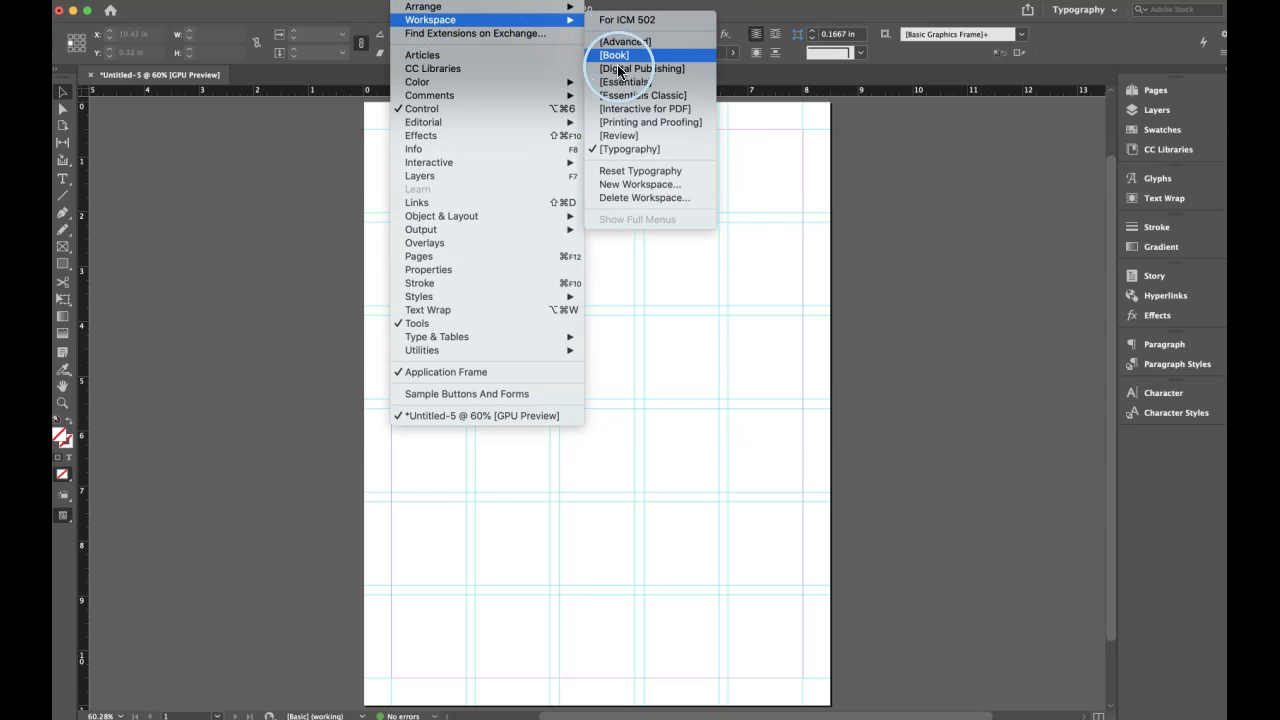
key("Escape")
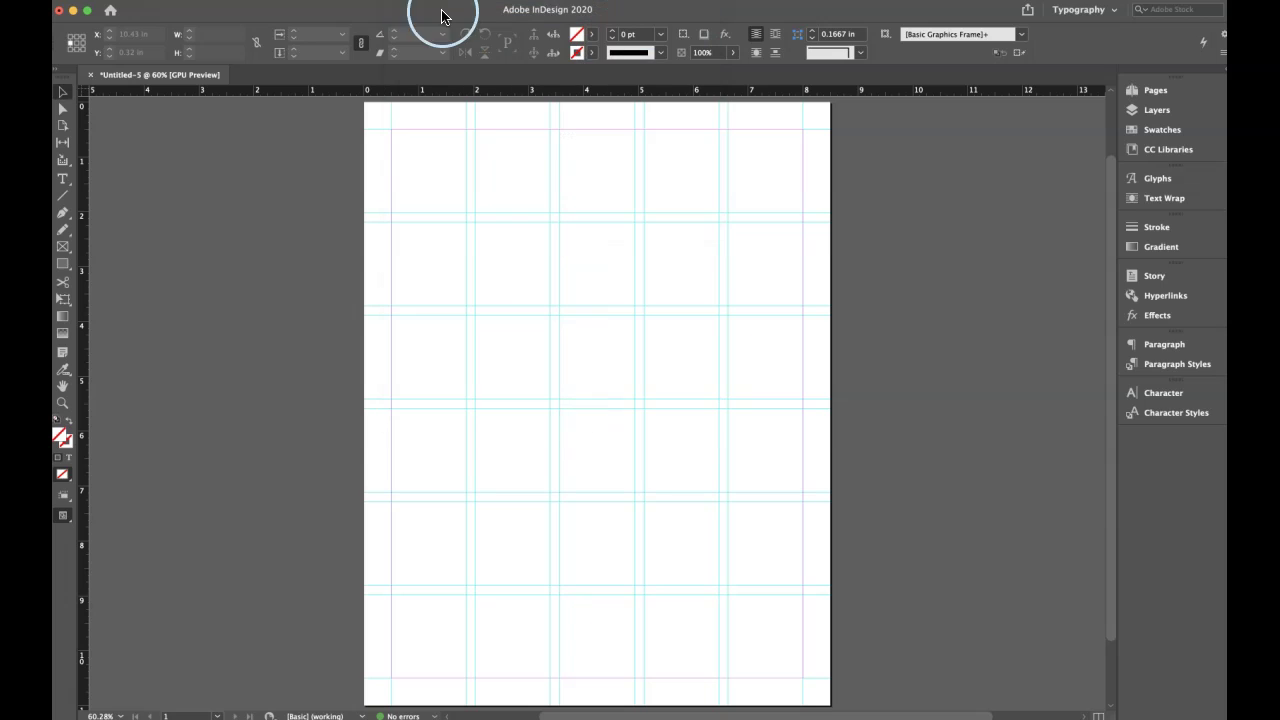
left_click(415, 0)
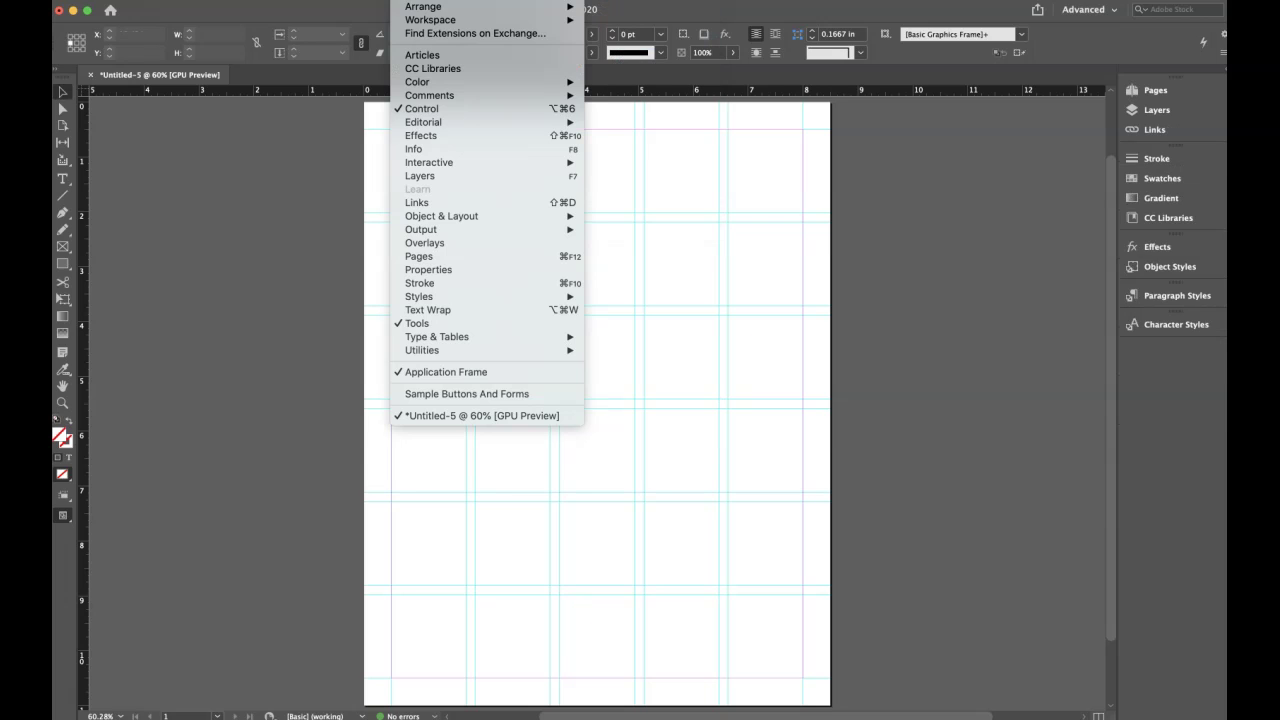
mouse_move(430, 19)
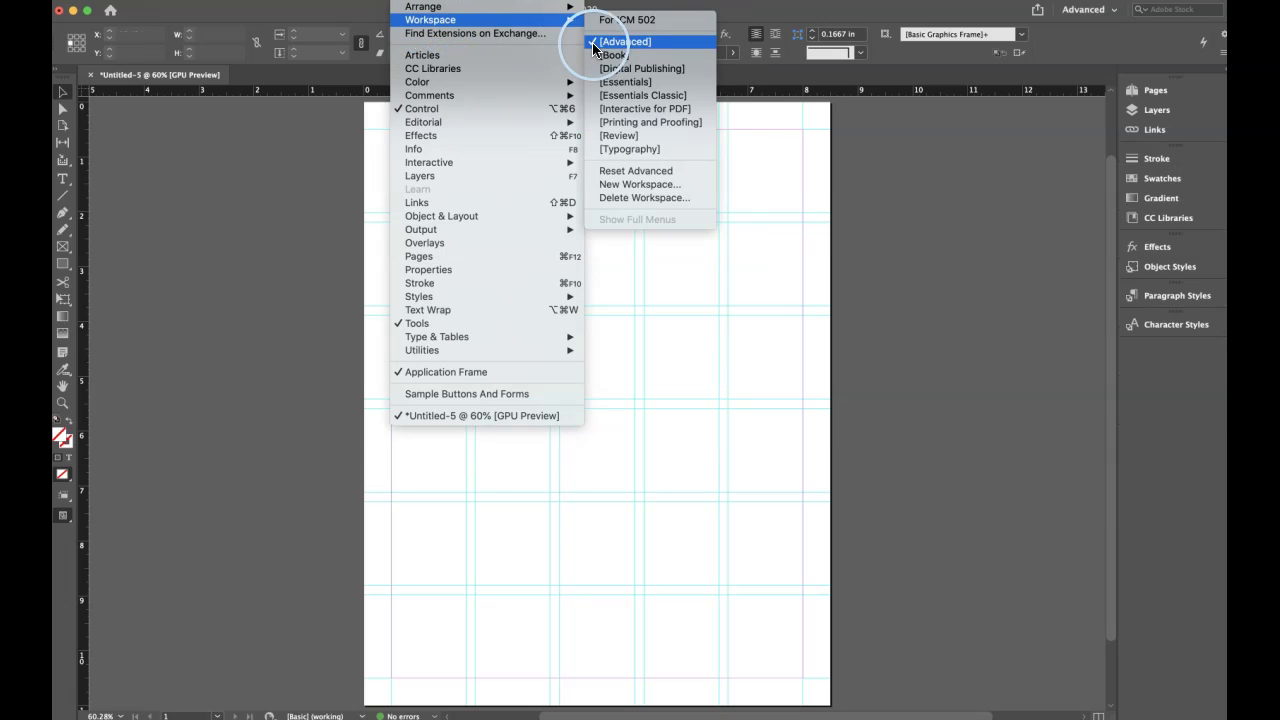
left_click(630, 84)
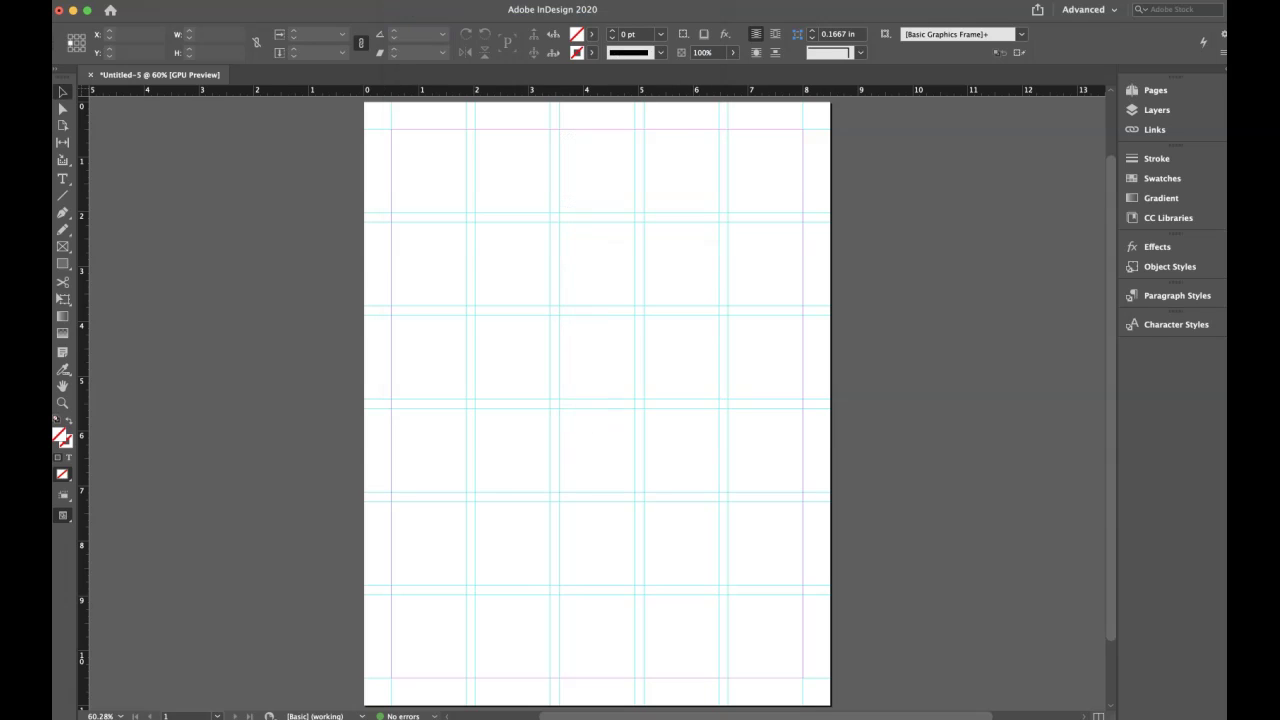
left_click(415, 0)
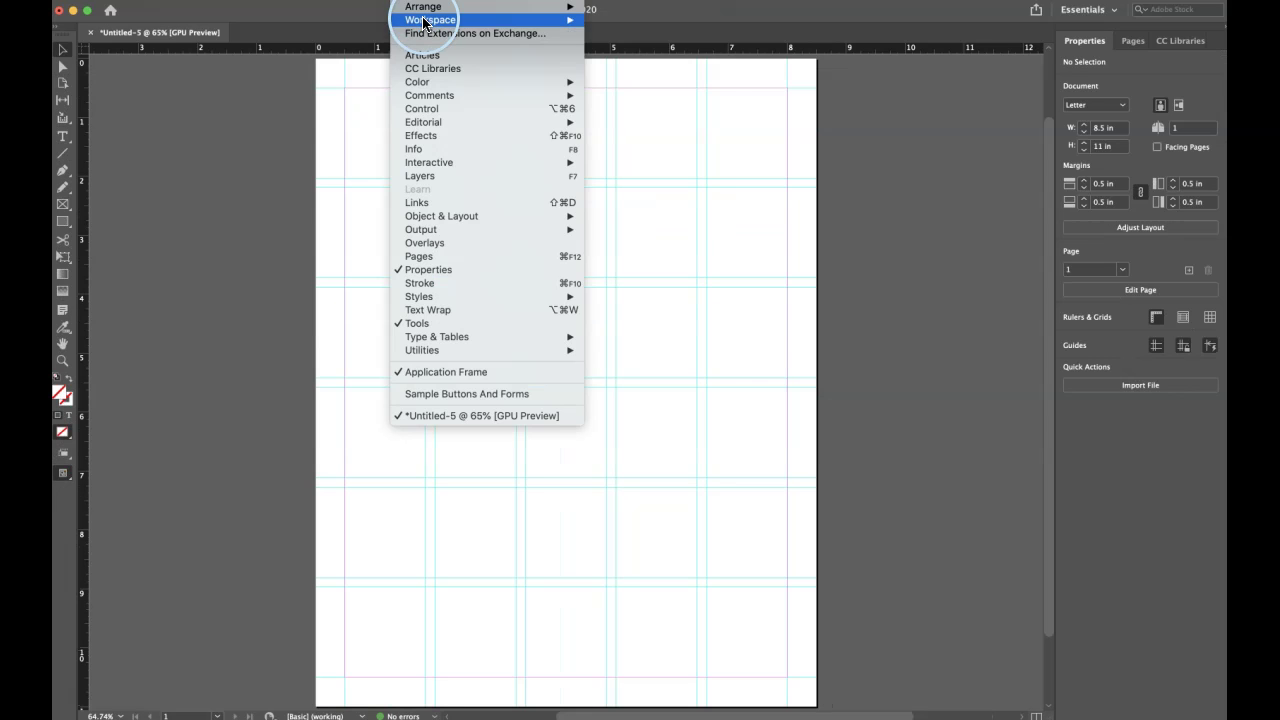
mouse_move(430, 19)
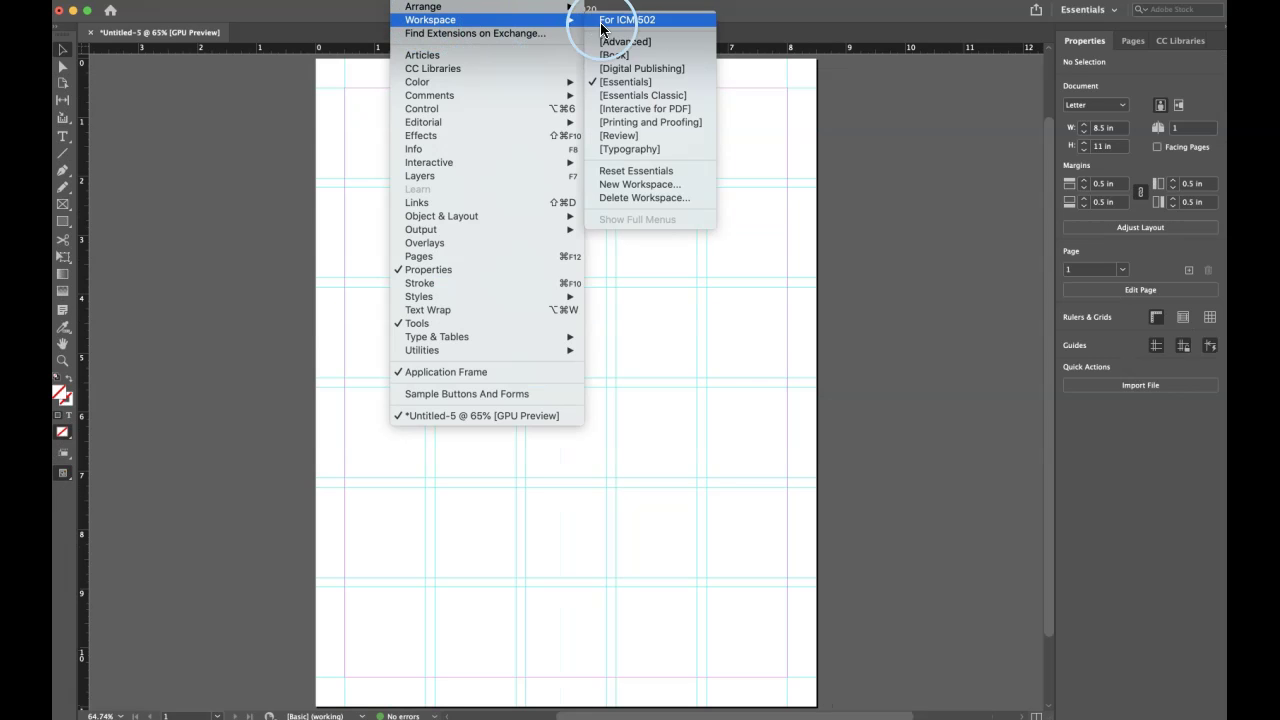
left_click(631, 148)
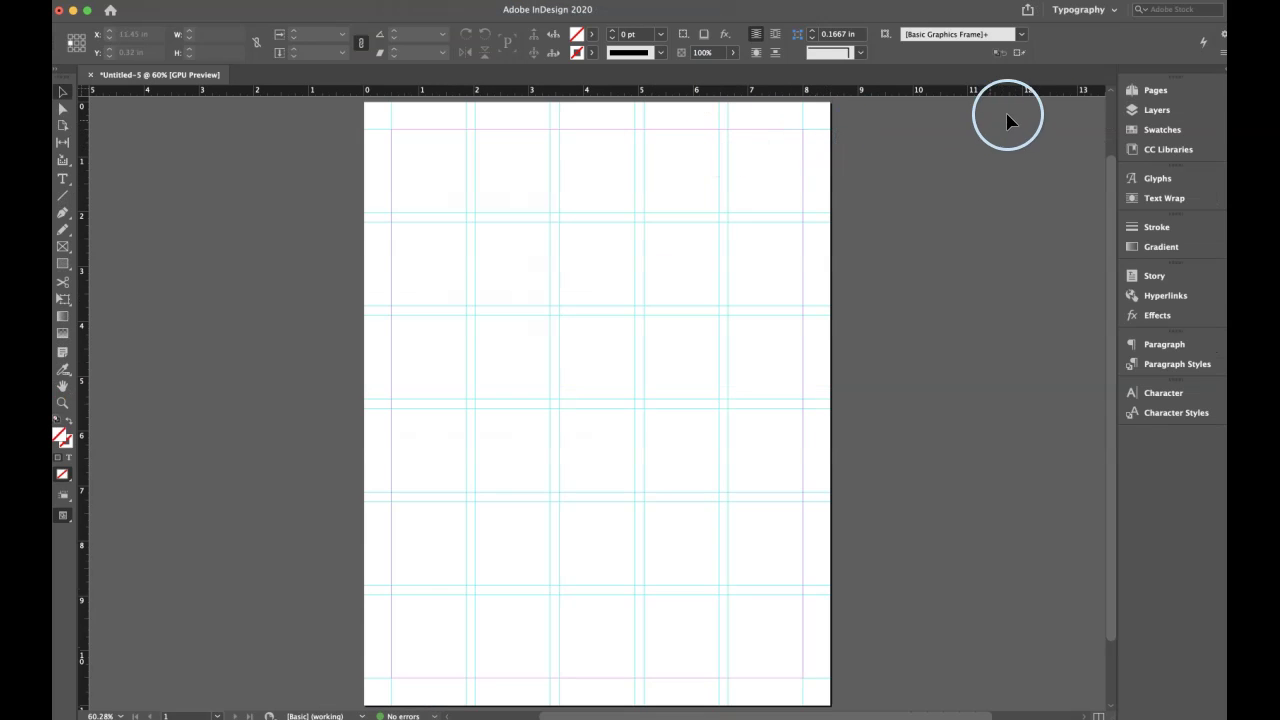
Examine the Pages, Layers, Swatches, Text Wrap, Stroke and Gradient options of the Typography workspace one at a time
left_click(1153, 92)
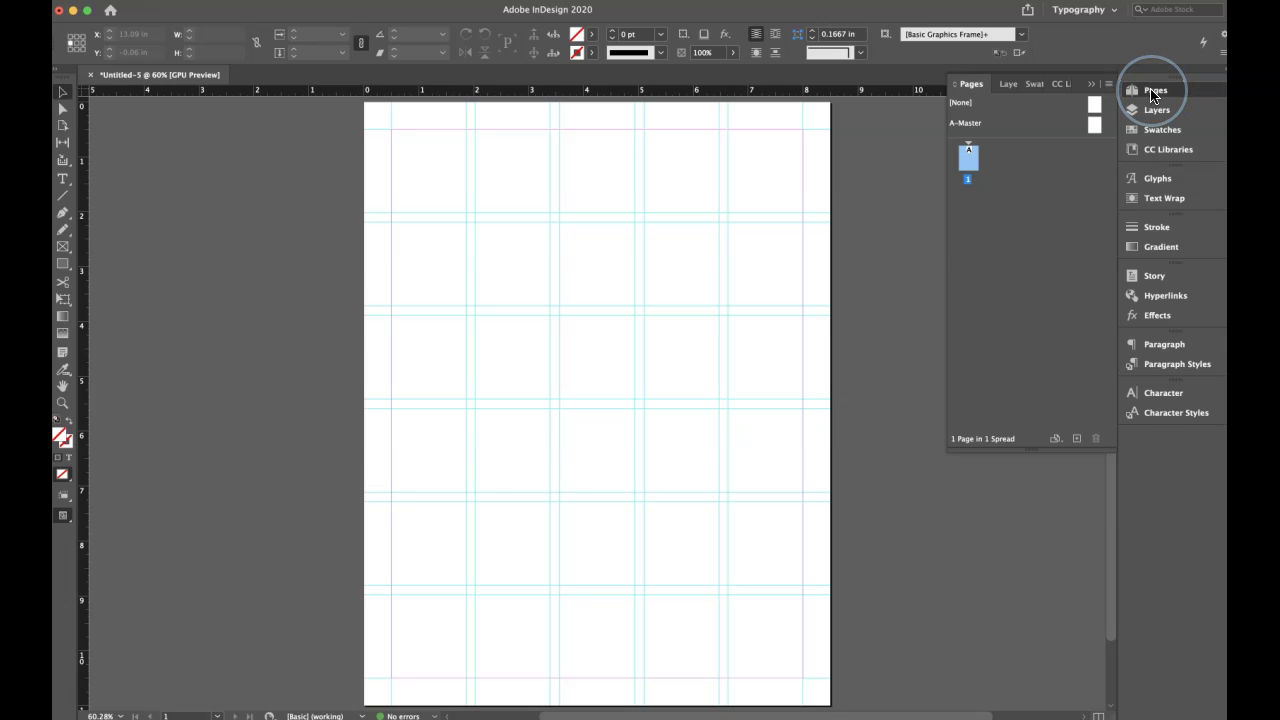
left_click(1153, 92)
left_click(1156, 110)
left_click(1158, 115)
left_click(1157, 132)
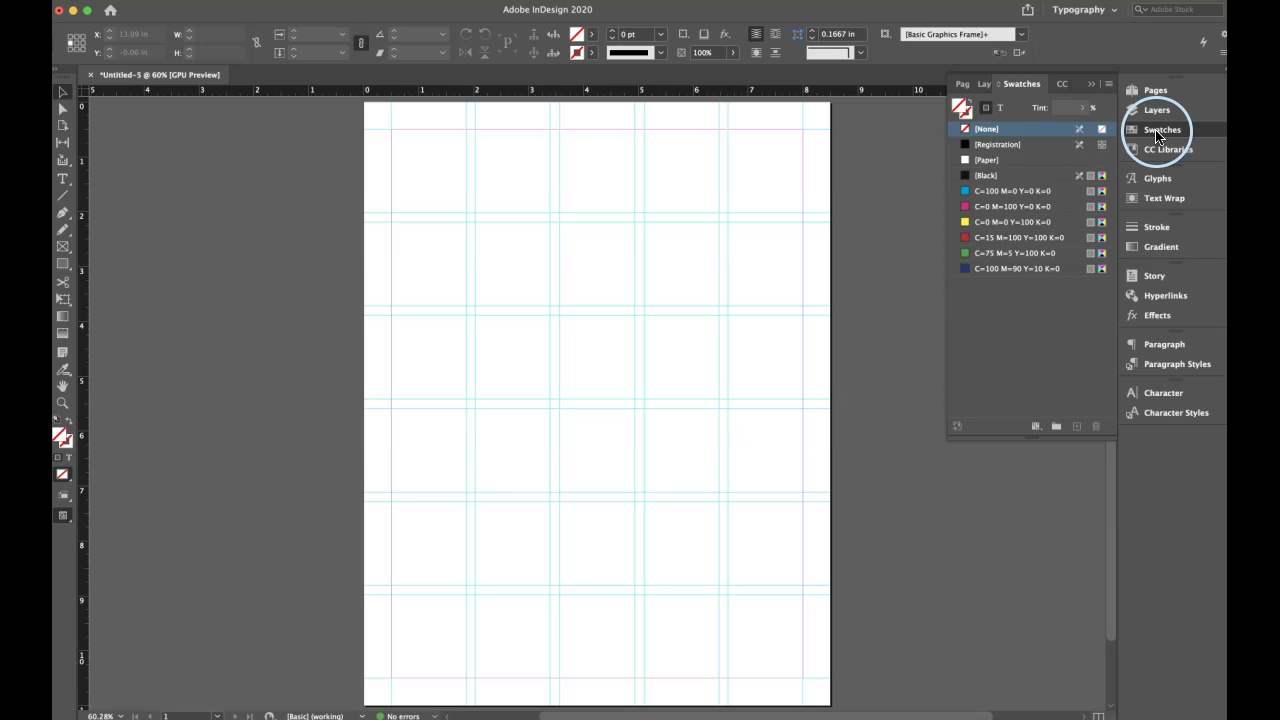
left_click(1157, 133)
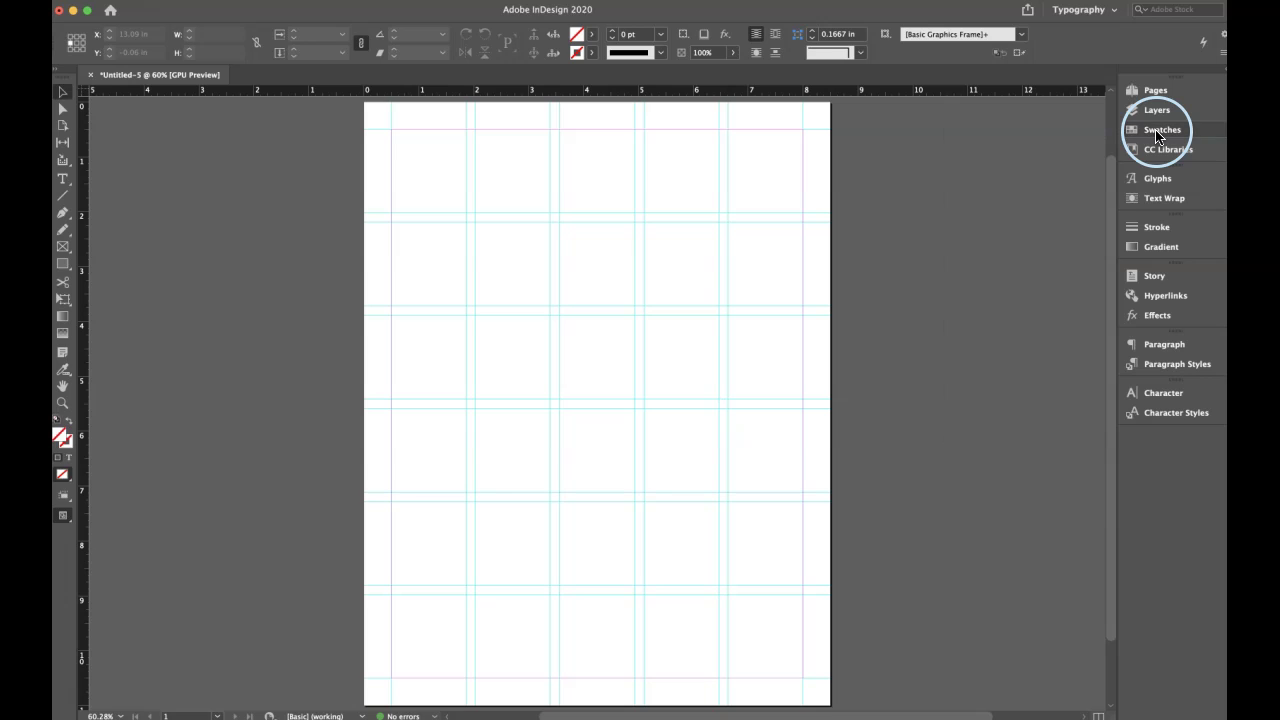
left_click(1161, 202)
left_click(1161, 202)
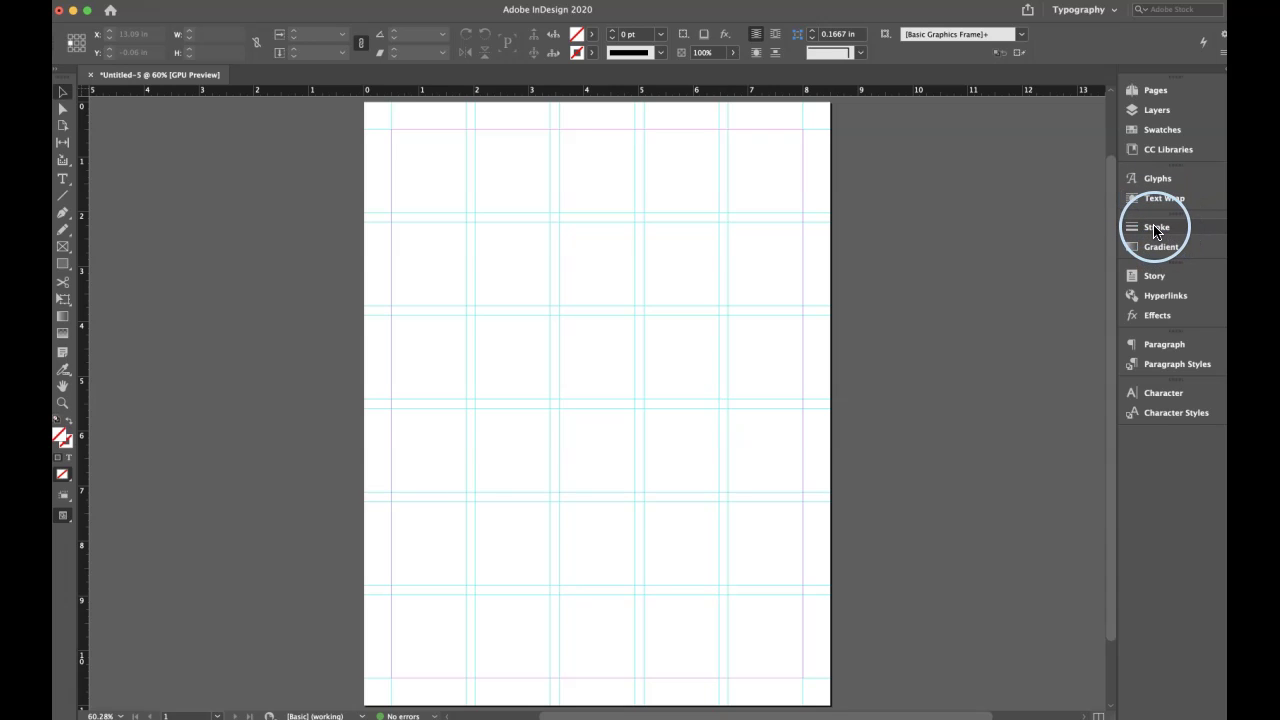
left_click(1156, 229)
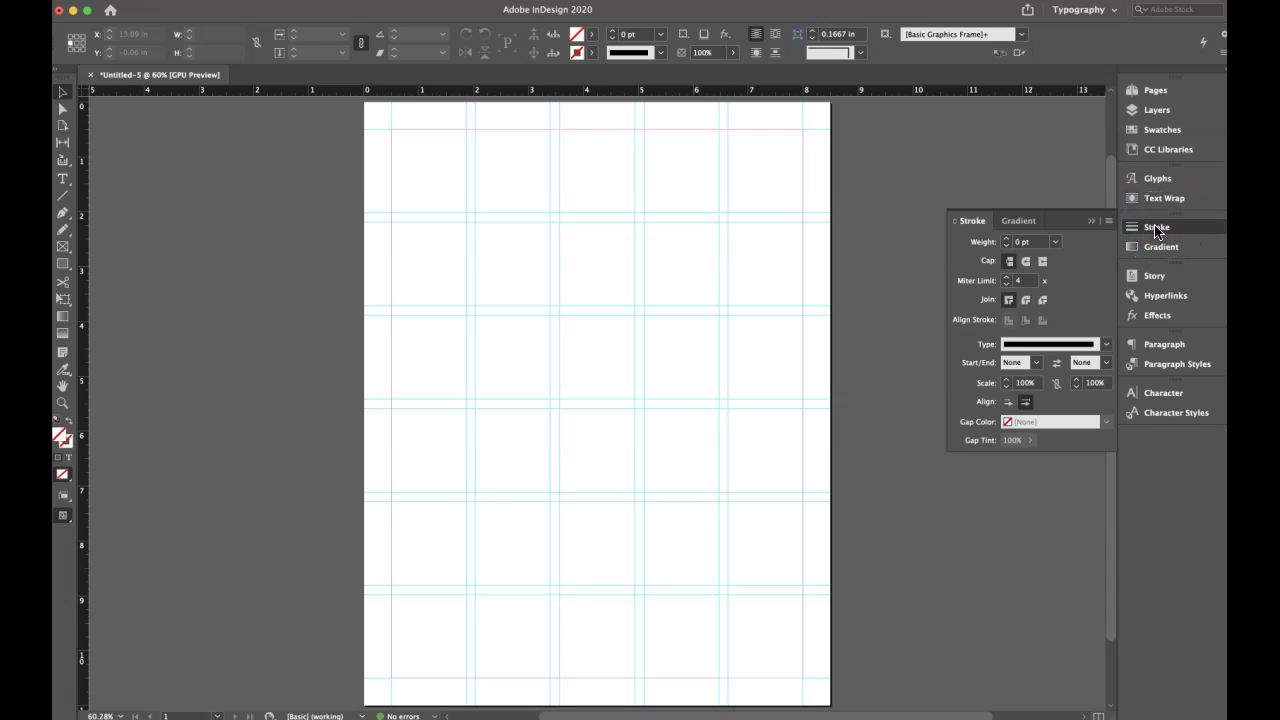
left_click(1156, 228)
left_click(1156, 247)
left_click(1156, 248)
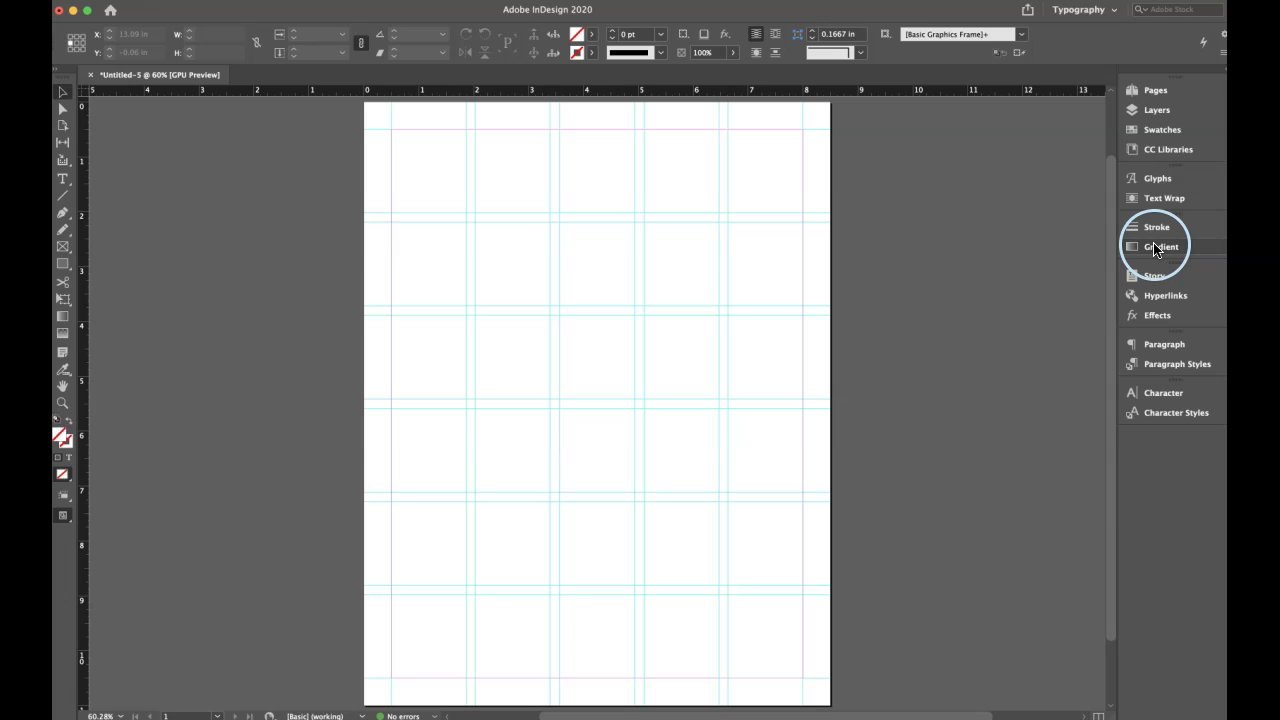
Examine the Paragraph formatting options, close them and display the Character formatting options
left_click(1162, 346)
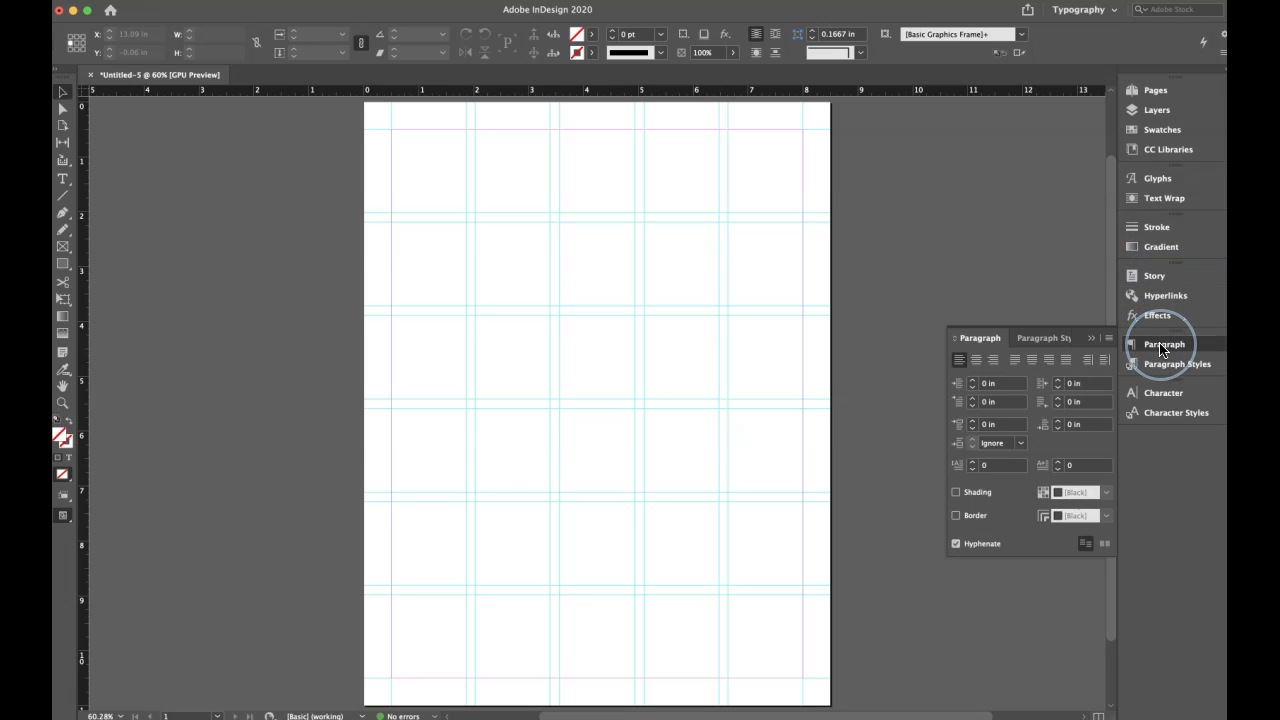
left_click(1162, 346)
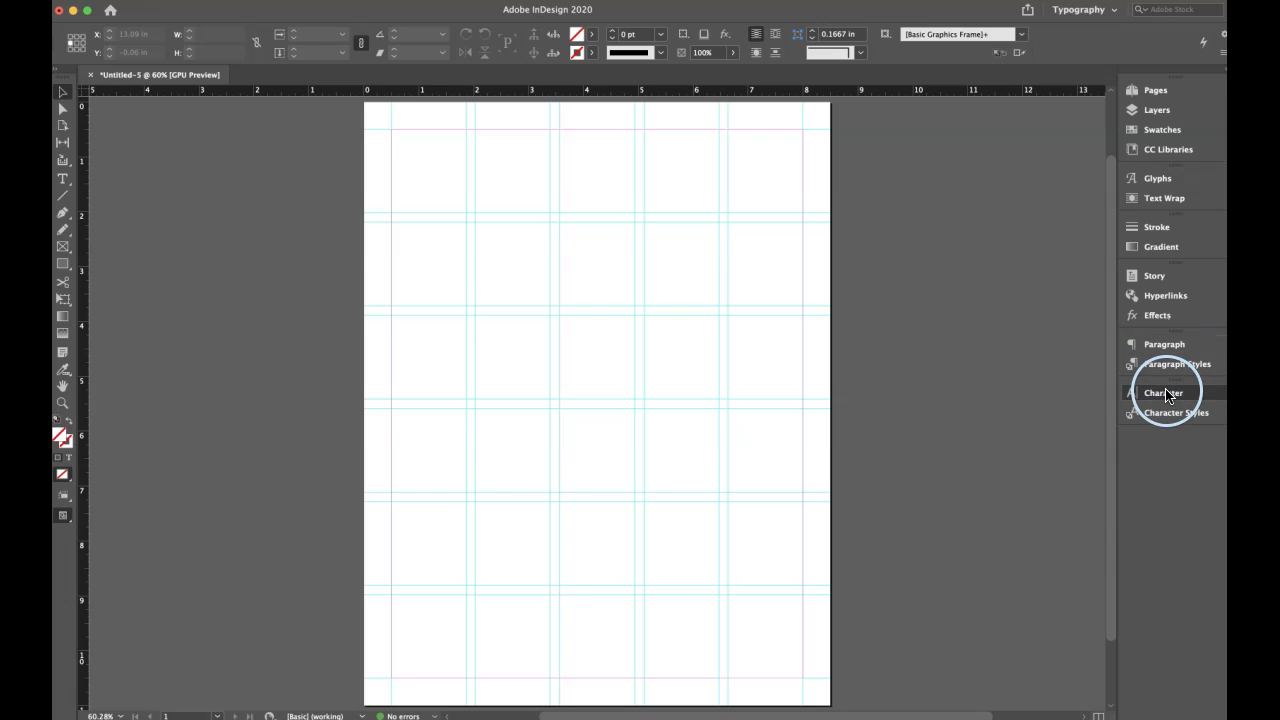
left_click(1166, 393)
left_click(1166, 393)
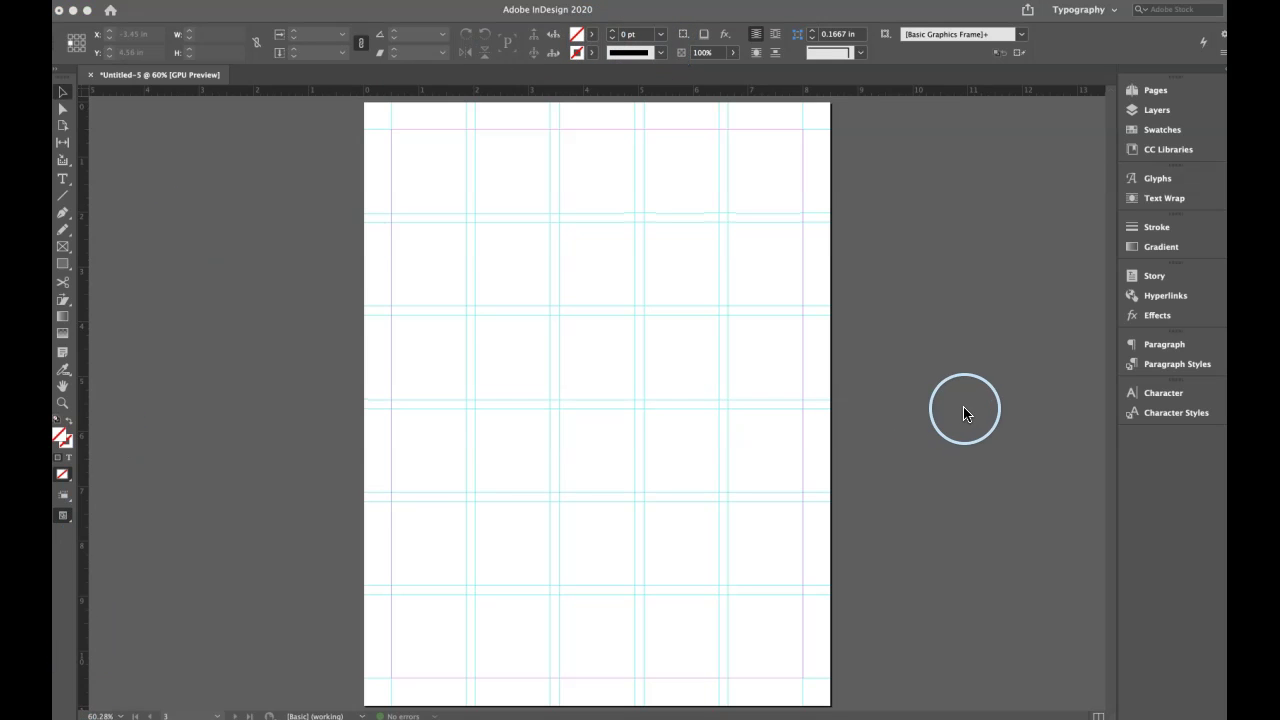
left_click(1154, 397)
left_click(1157, 397)
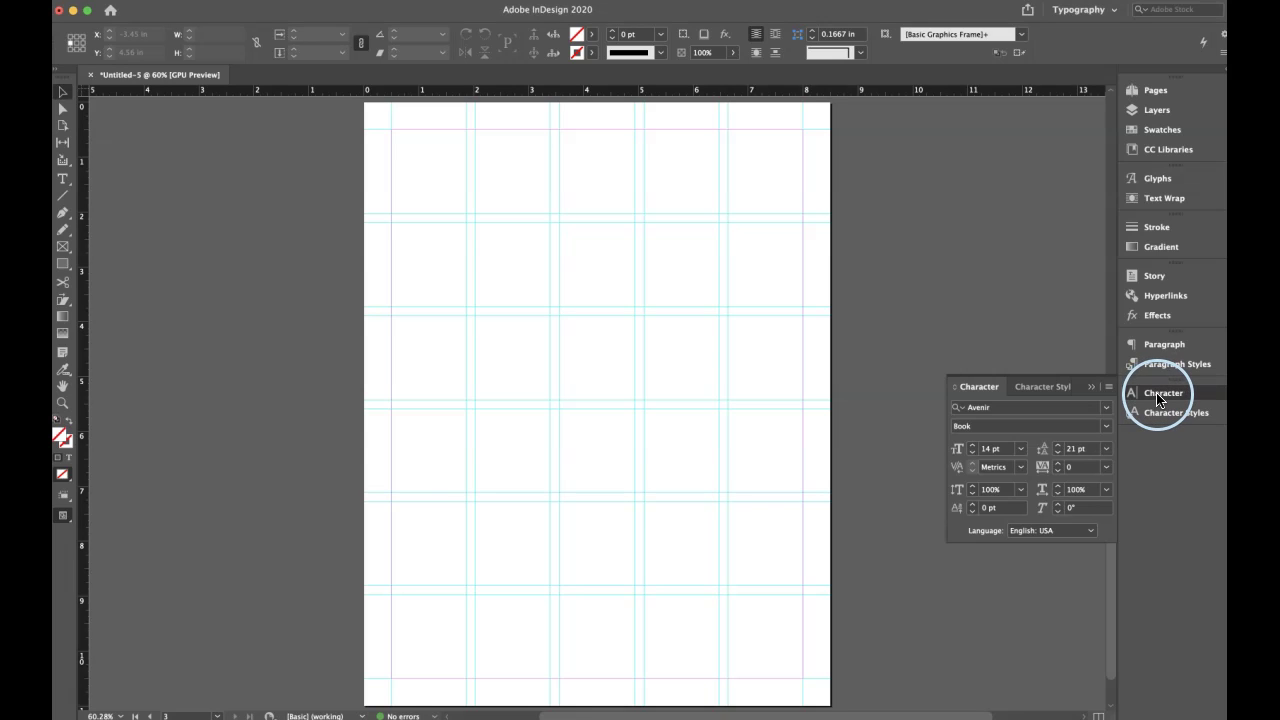
Create a text frame in the upper part of the page in Lucida Console and enter "Page title"
left_click(62, 180)
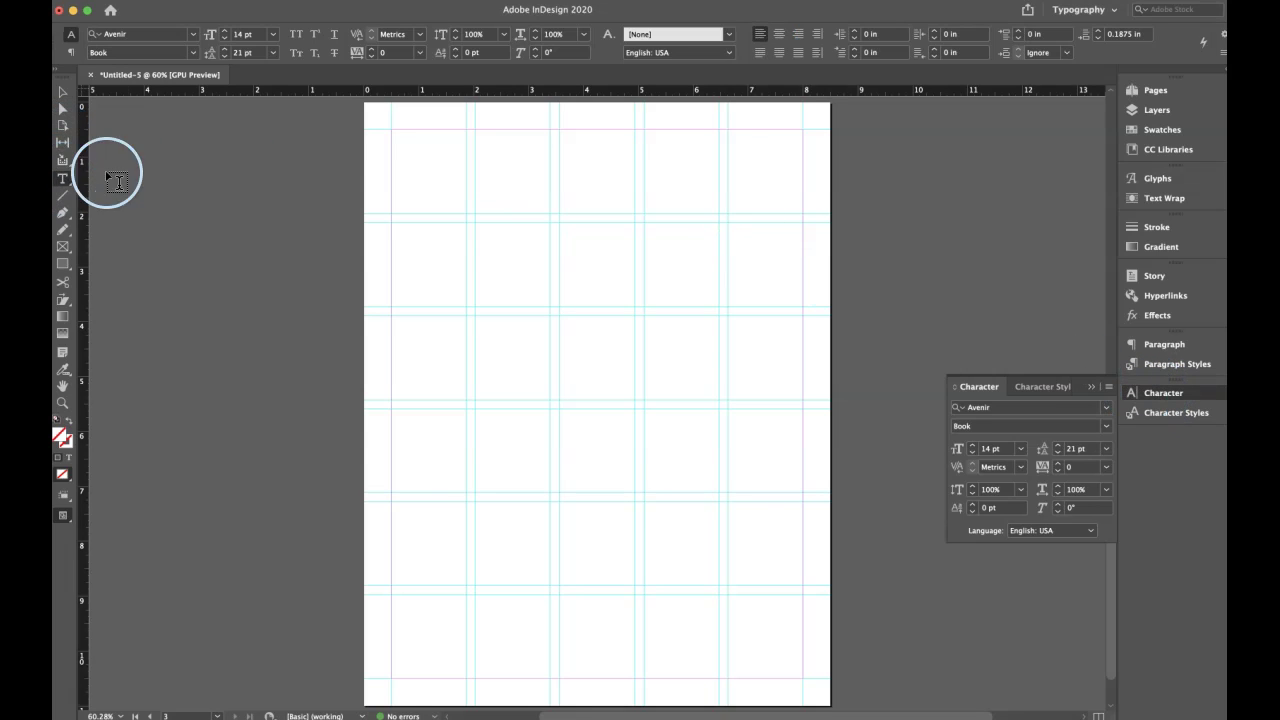
left_click(194, 39)
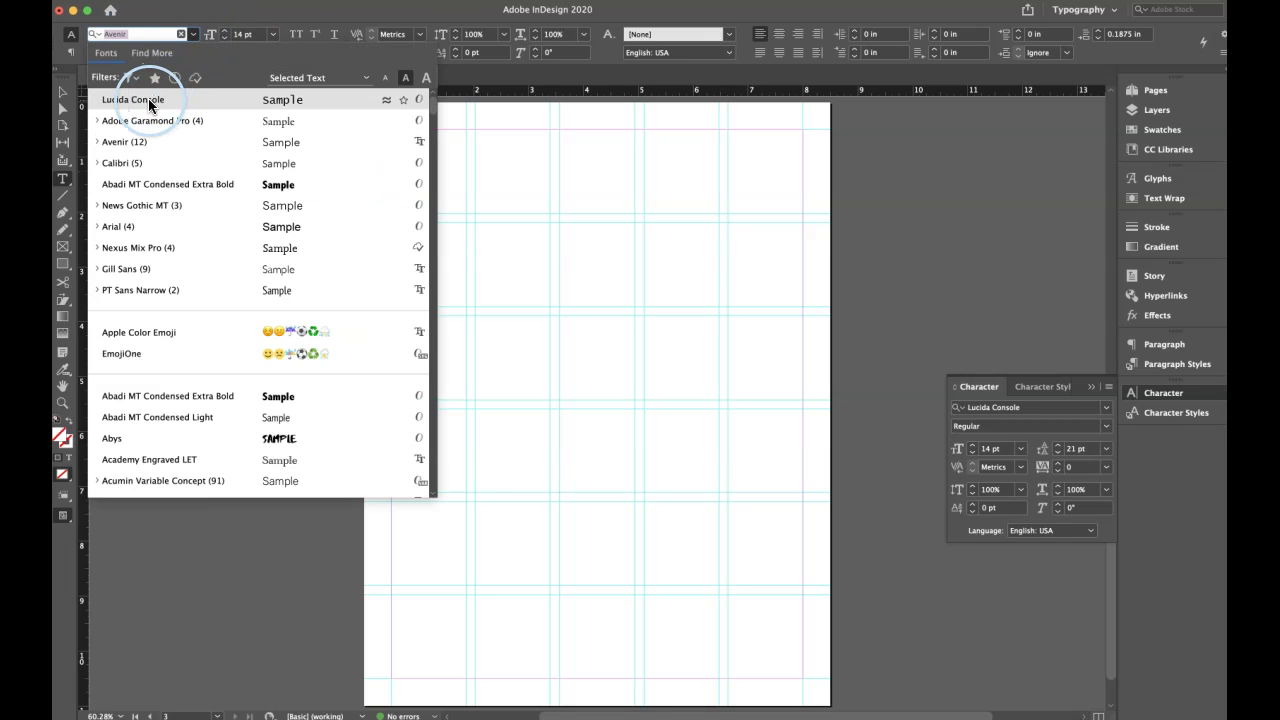
left_click(157, 101)
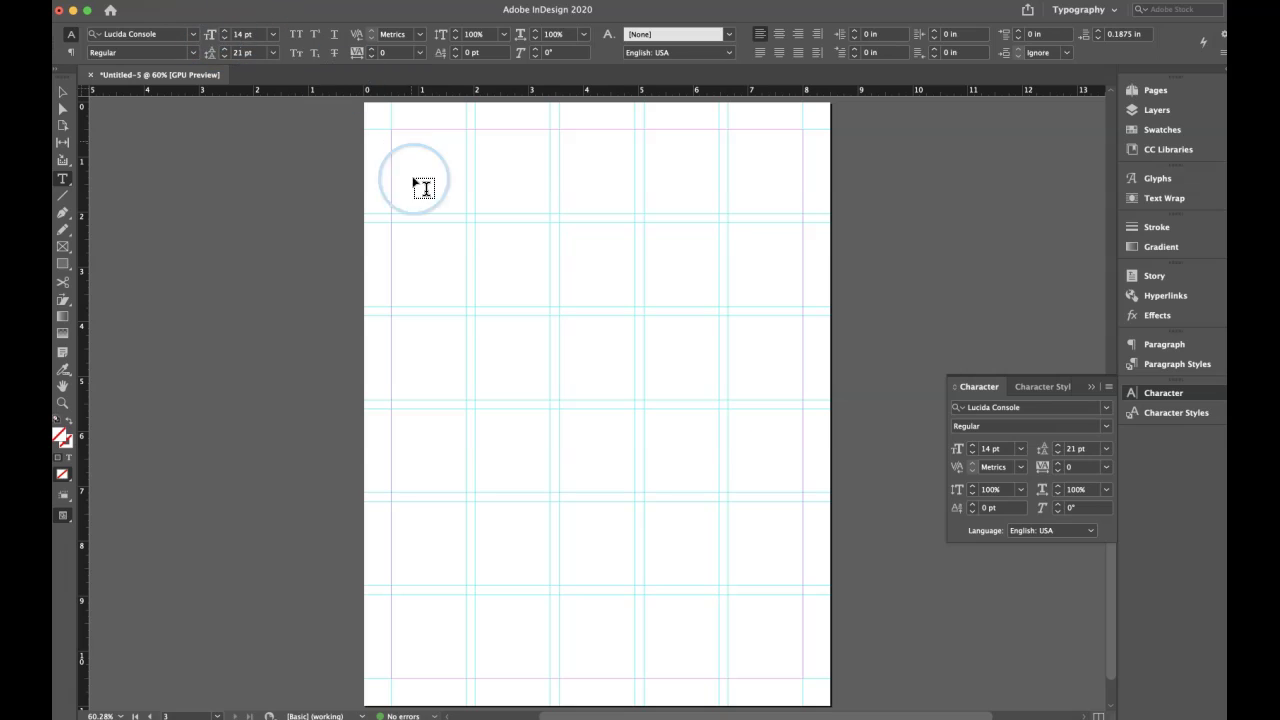
left_click_drag(394, 190, 636, 213)
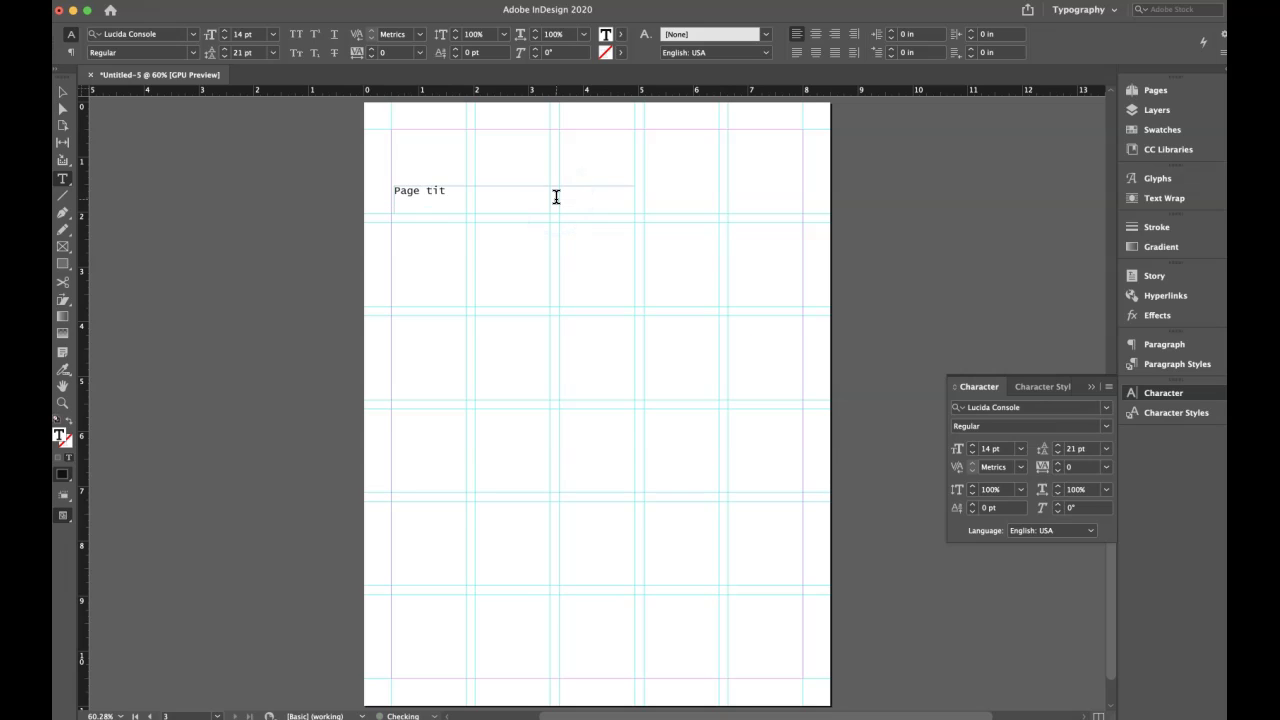
type("Page title")
Set the "Page title" text frame's font to Avenir and its size to 48 pt
left_click(62, 92)
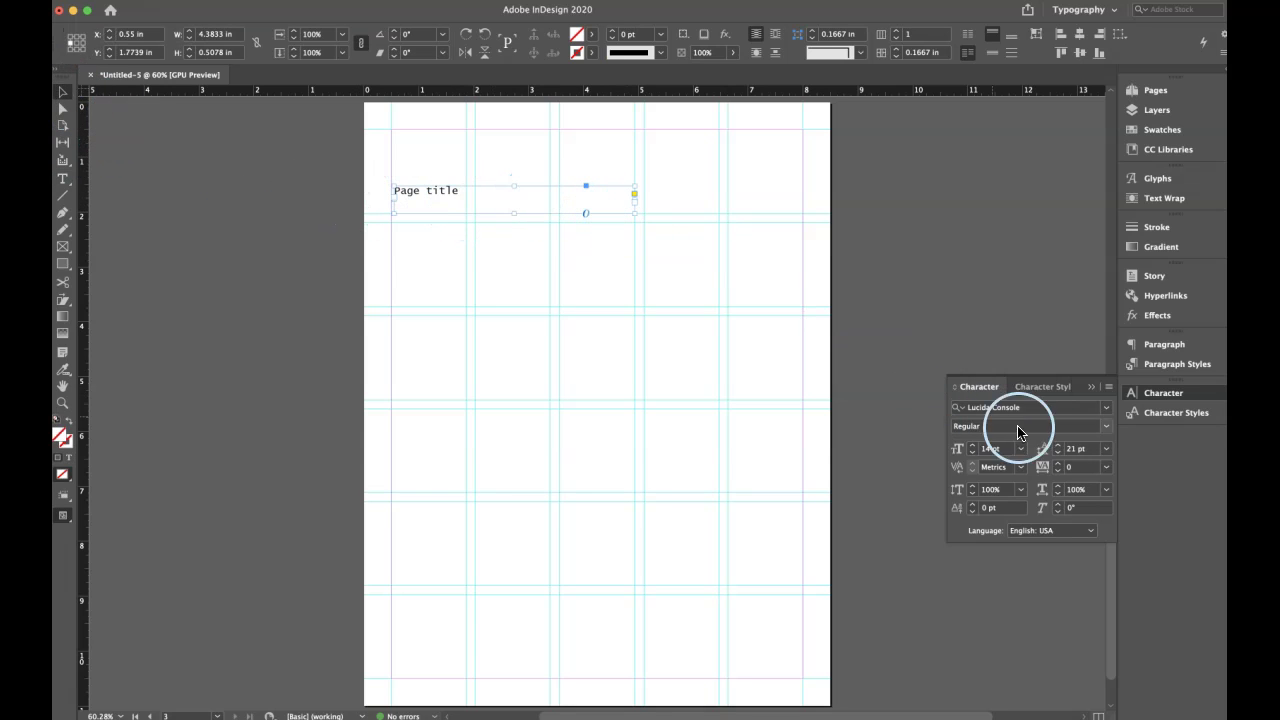
left_click(1106, 407)
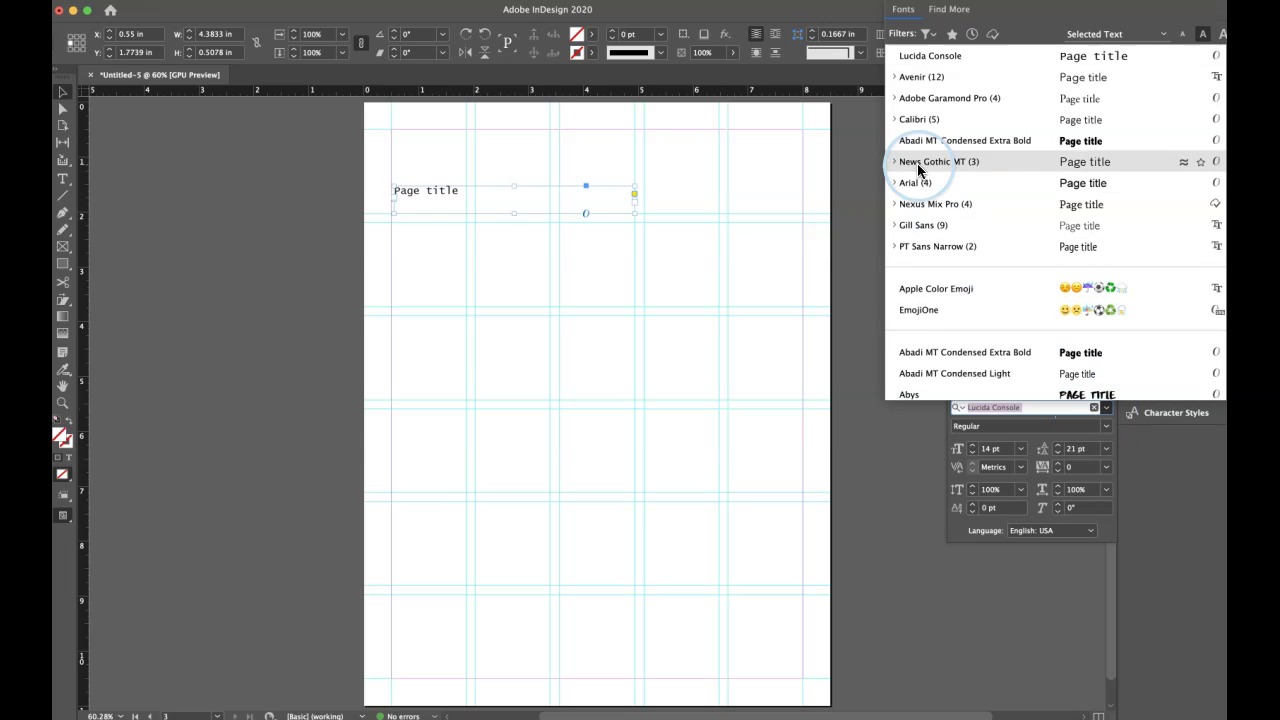
left_click(928, 77)
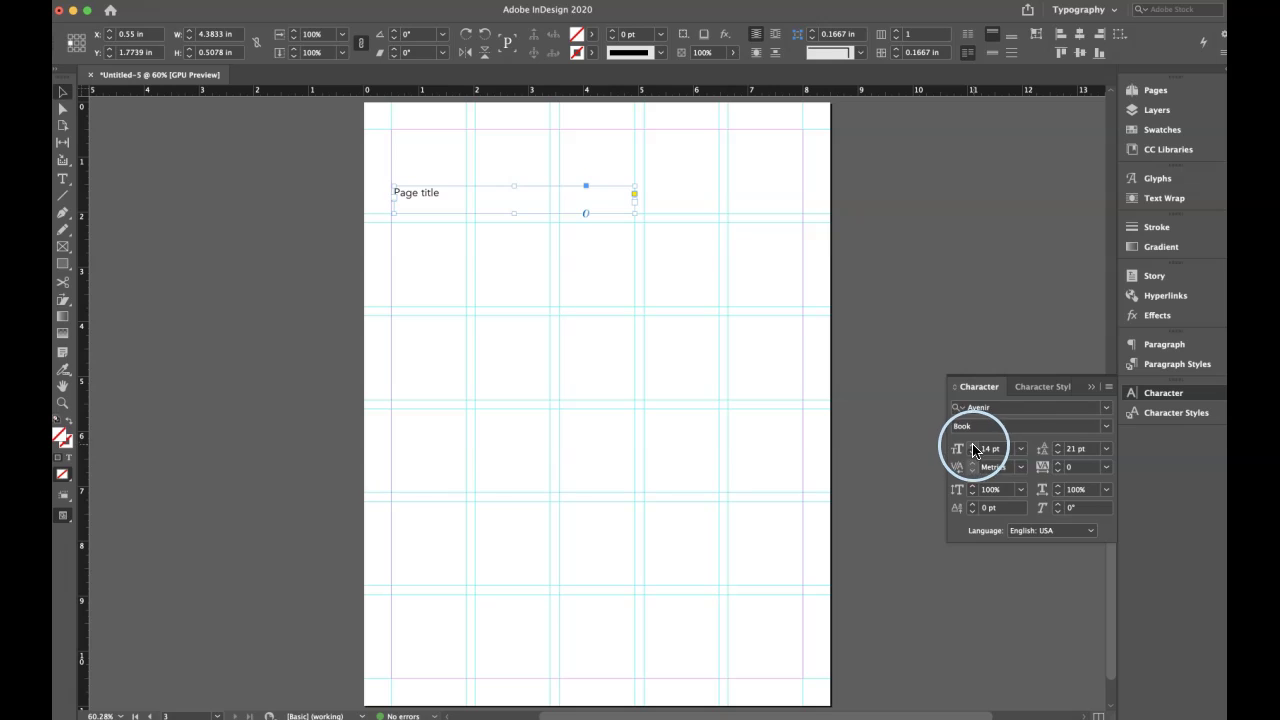
left_click(1020, 449)
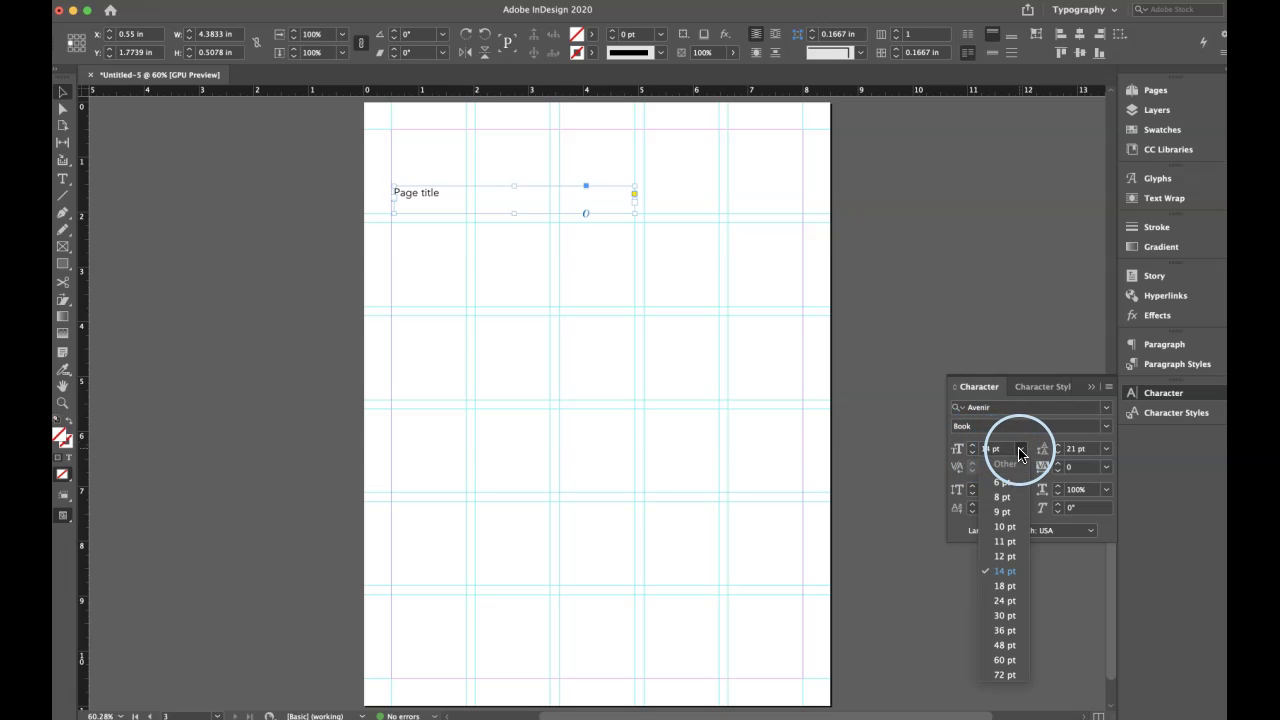
left_click(1005, 645)
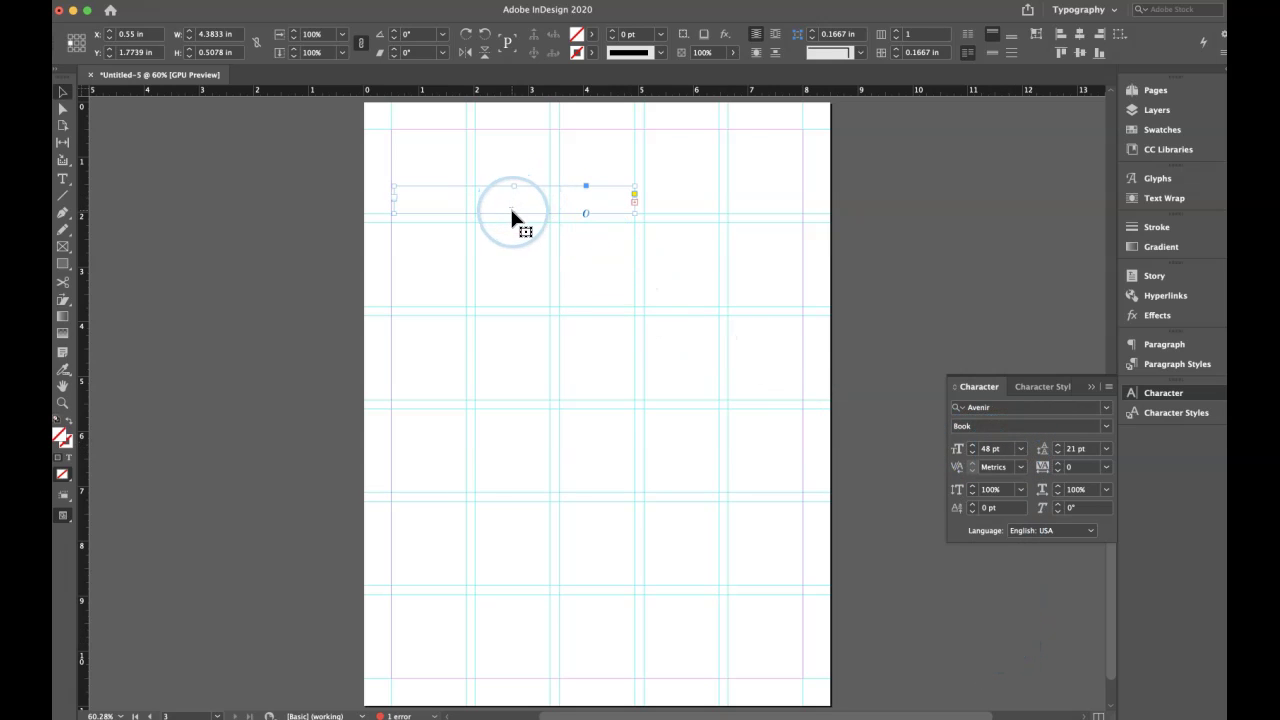
Enlarge the title's text frame to about 5.02 by 0.96 in and set its font style to Black
left_click_drag(514, 213, 516, 238)
left_click_drag(633, 210, 669, 211)
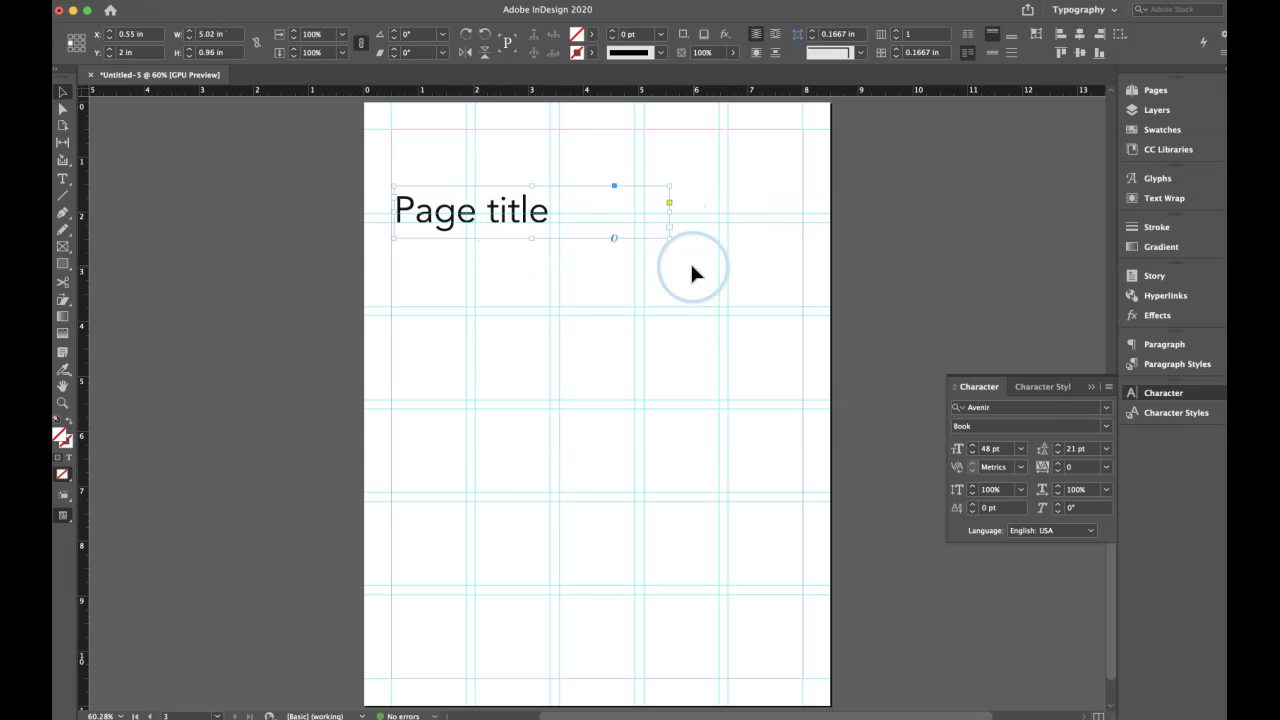
left_click(1105, 426)
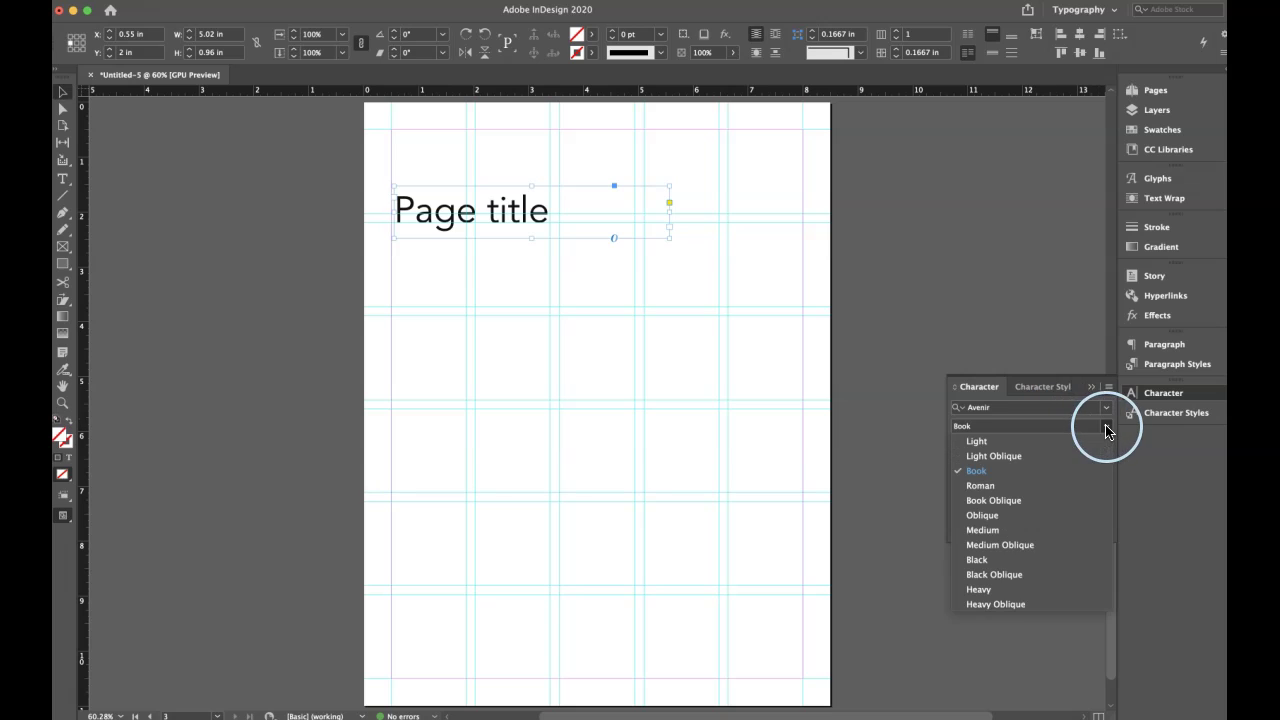
left_click(984, 560)
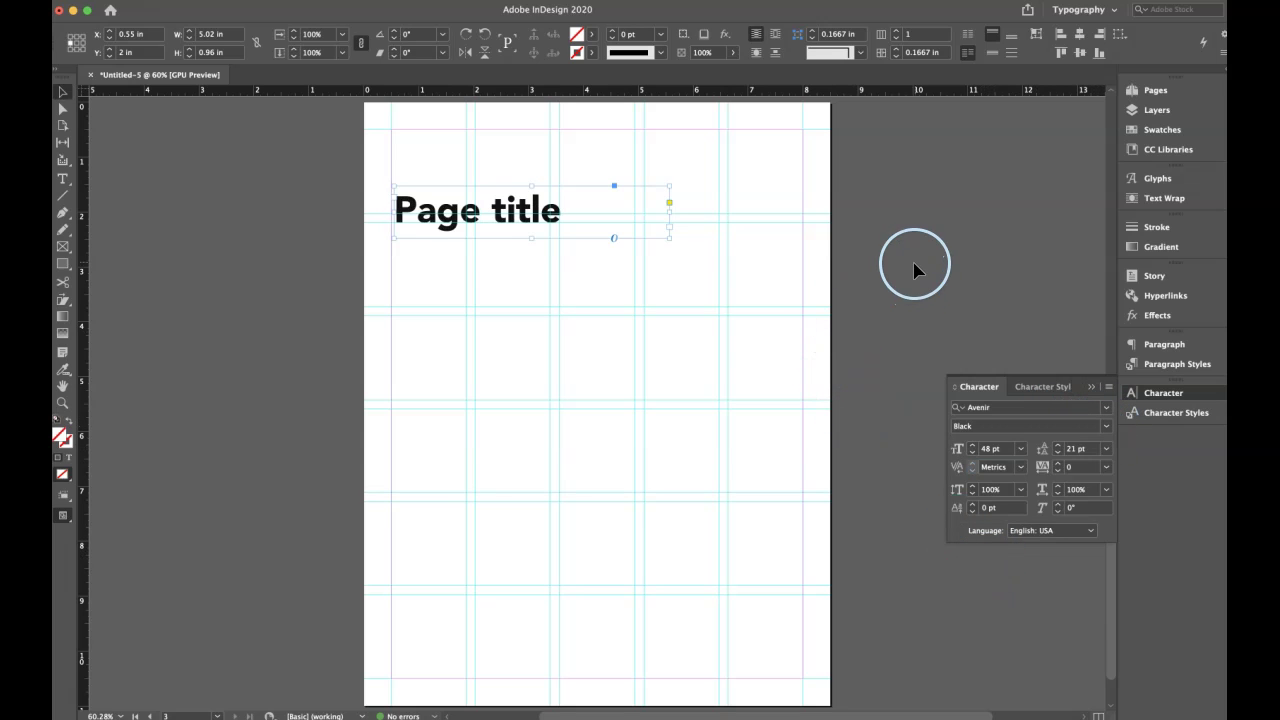
Create a character style from the title's formatting, name it "Page title" and deselect the frame
left_click(1033, 390)
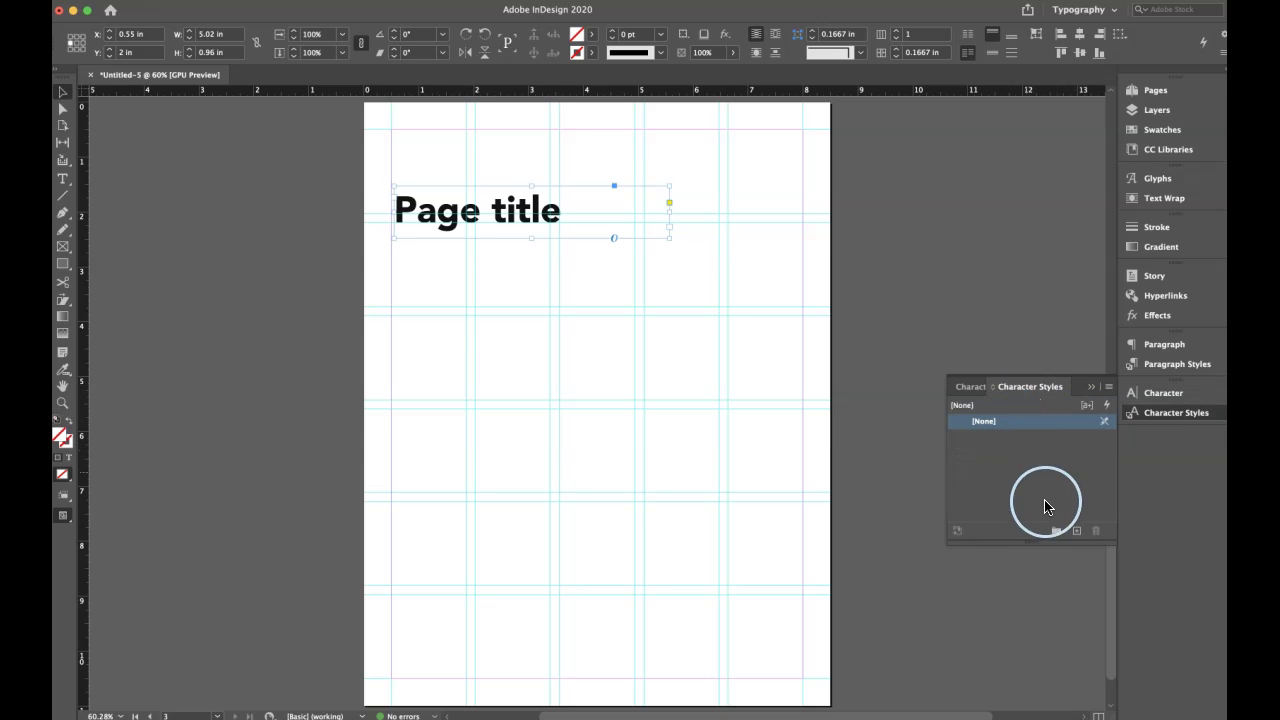
left_click(1076, 533)
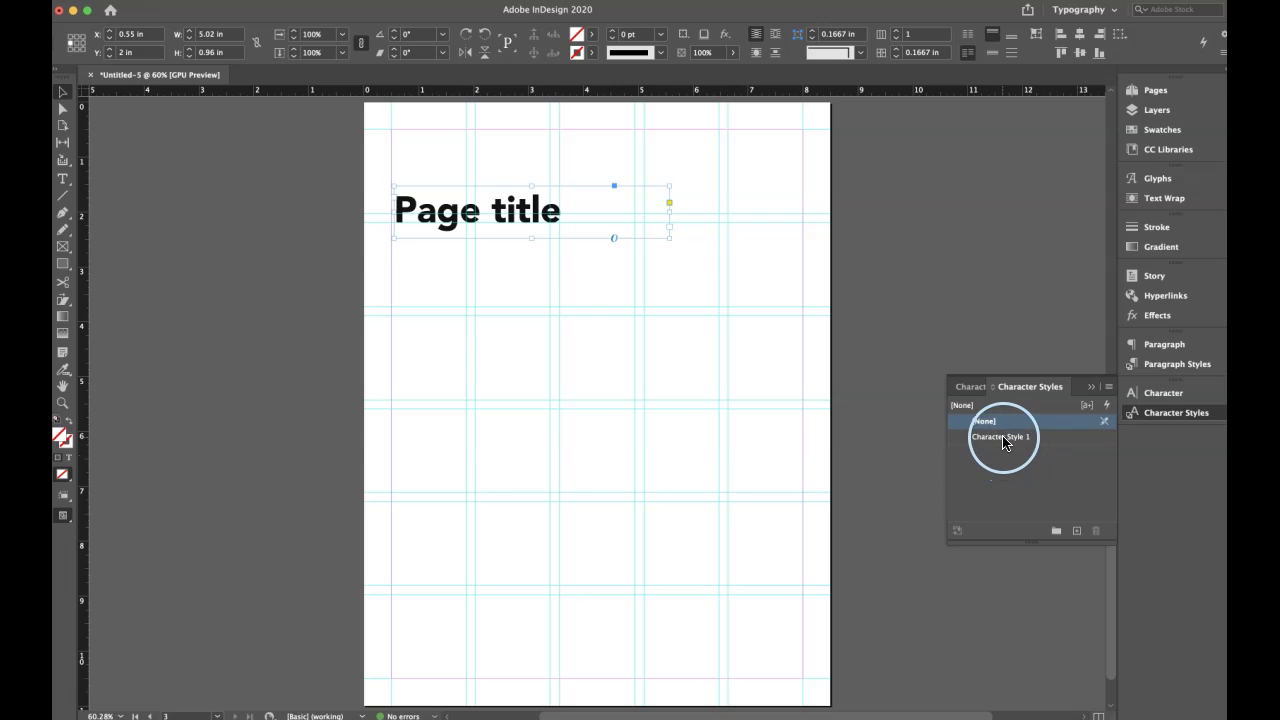
left_click(1012, 438)
left_click(1012, 438)
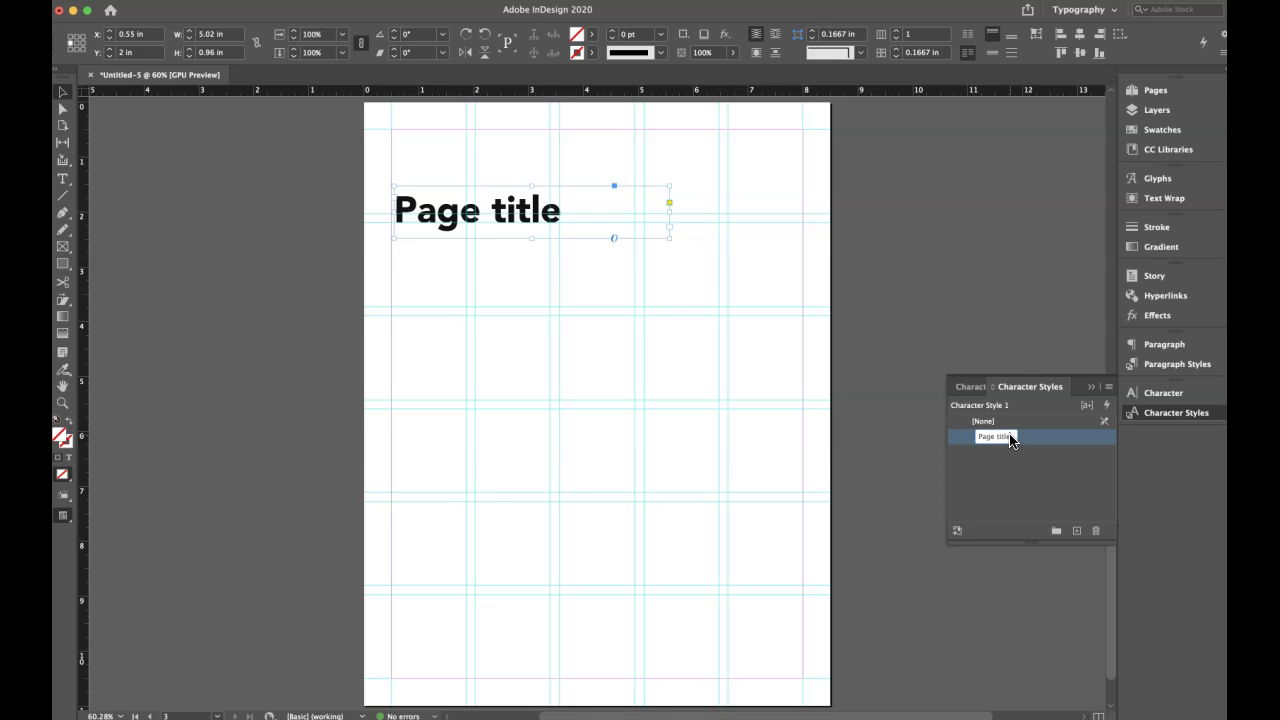
type("Page title")
left_click(900, 435)
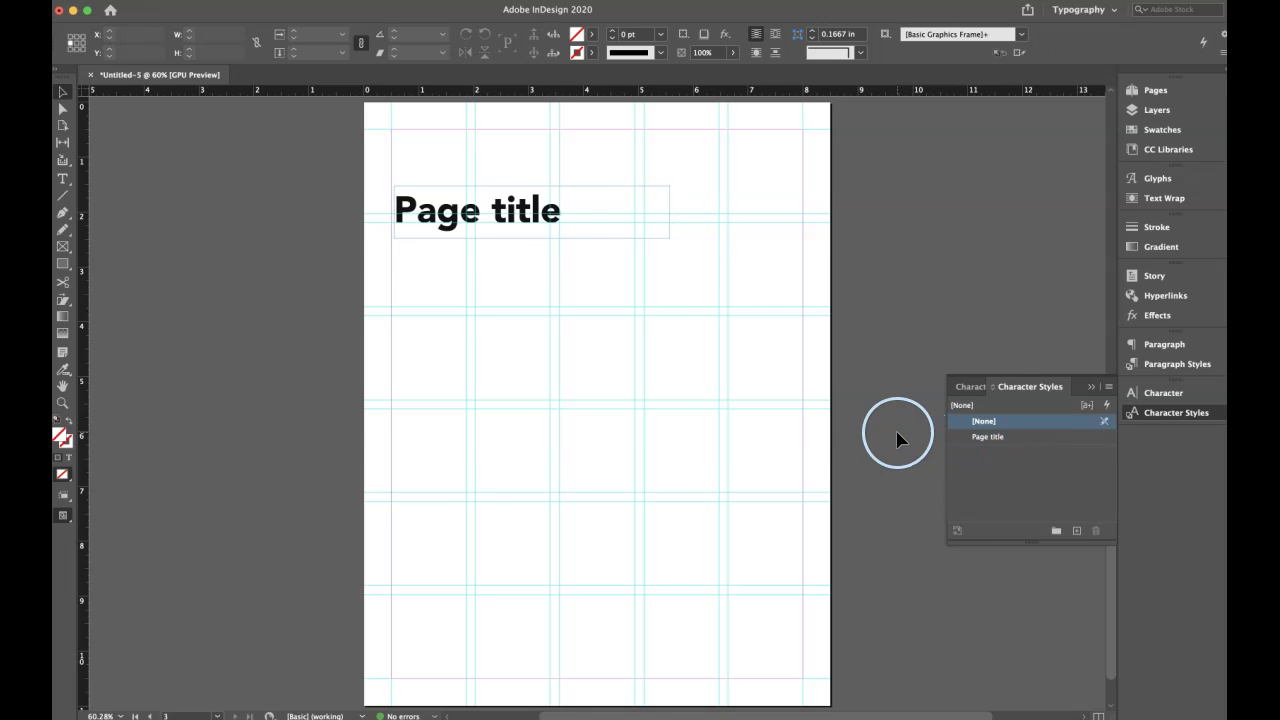
Set the title's size to 14 pt and restore its formatting by reapplying the Page title character style
left_click(558, 218)
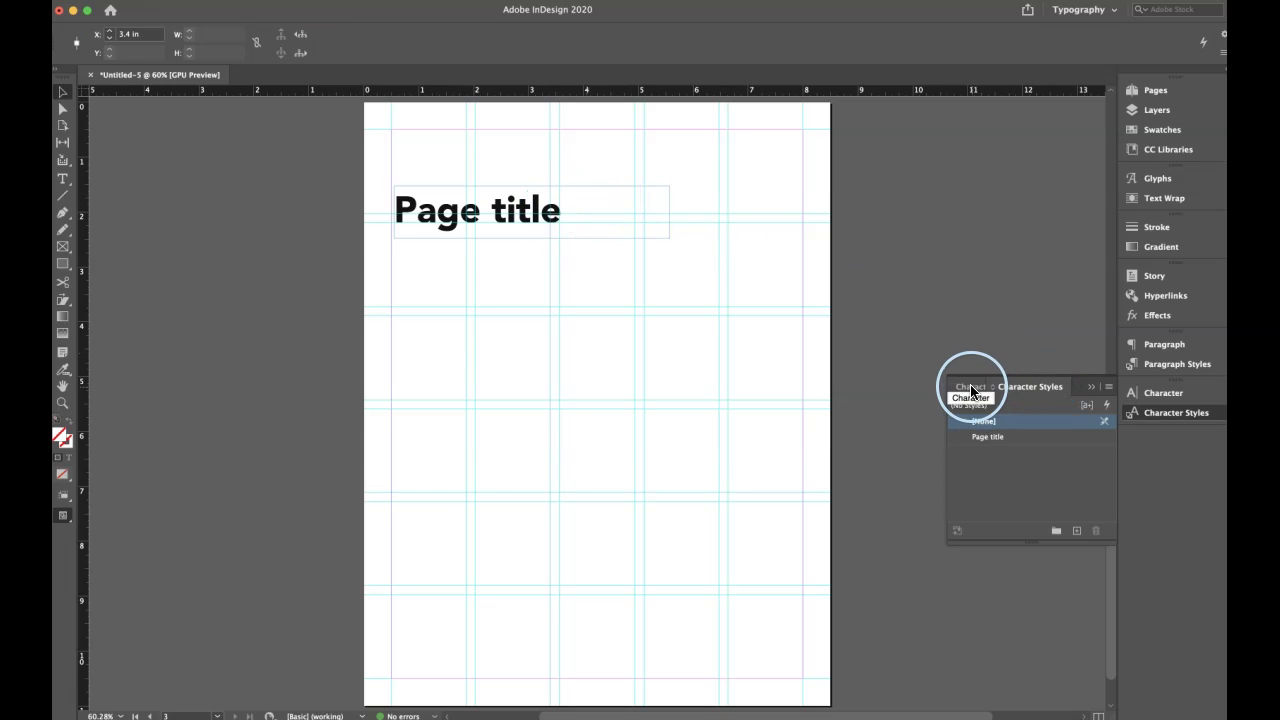
left_click(971, 390)
left_click(972, 389)
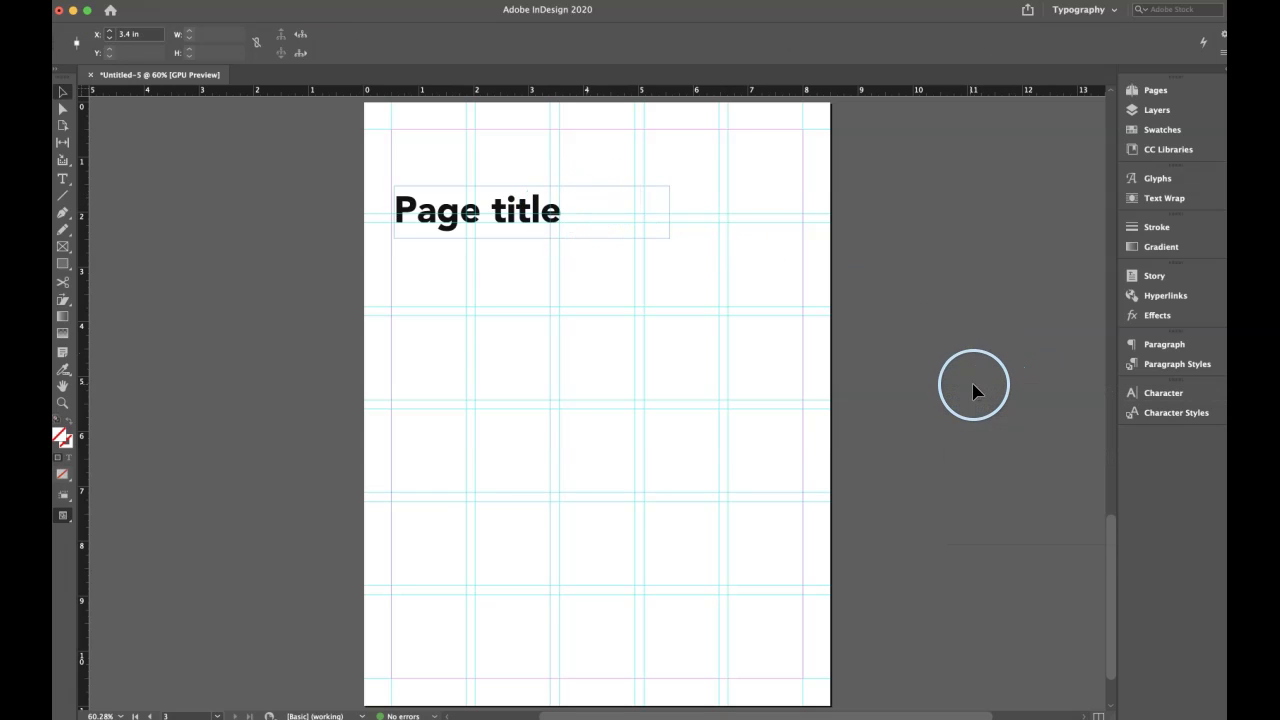
left_click(552, 222)
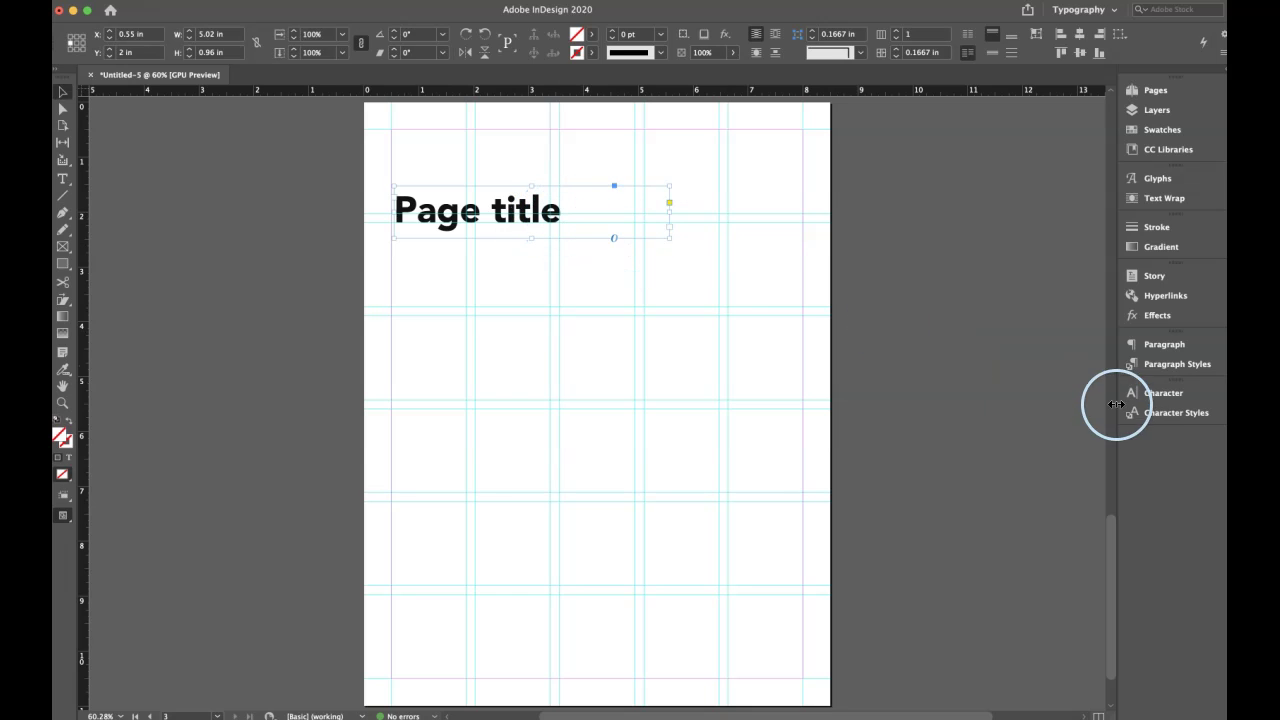
left_click(1145, 392)
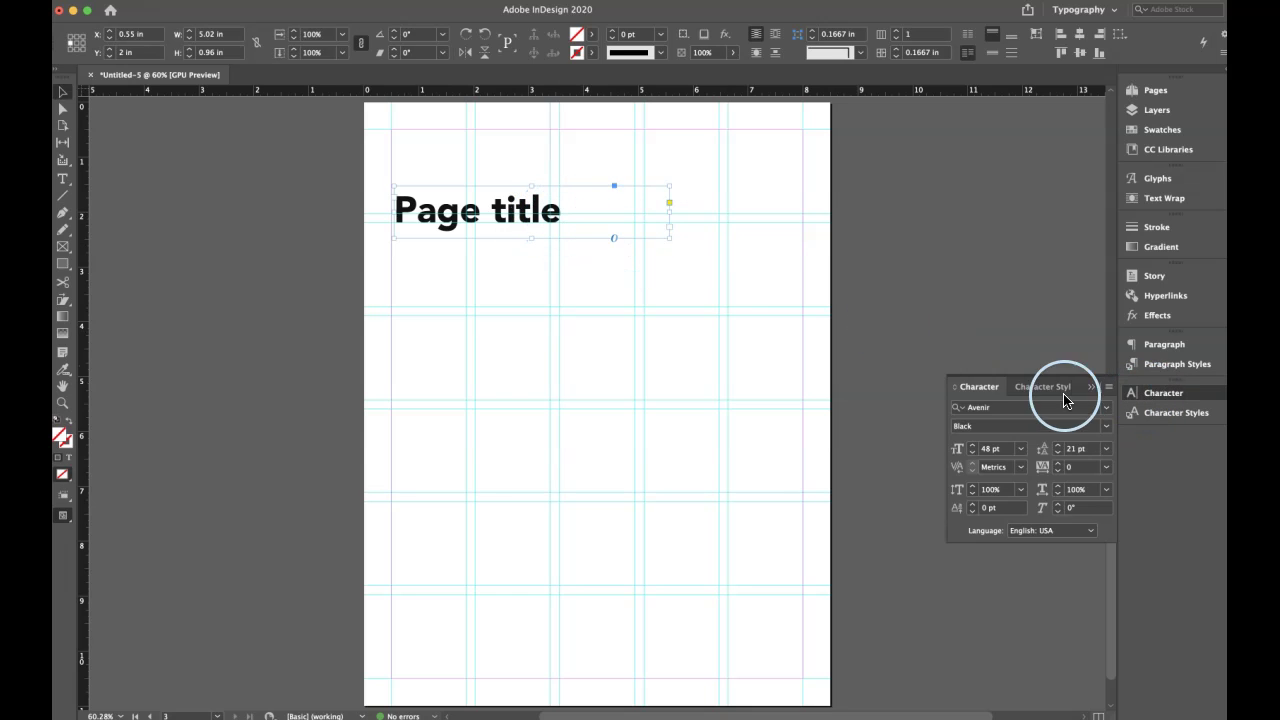
left_click(1019, 454)
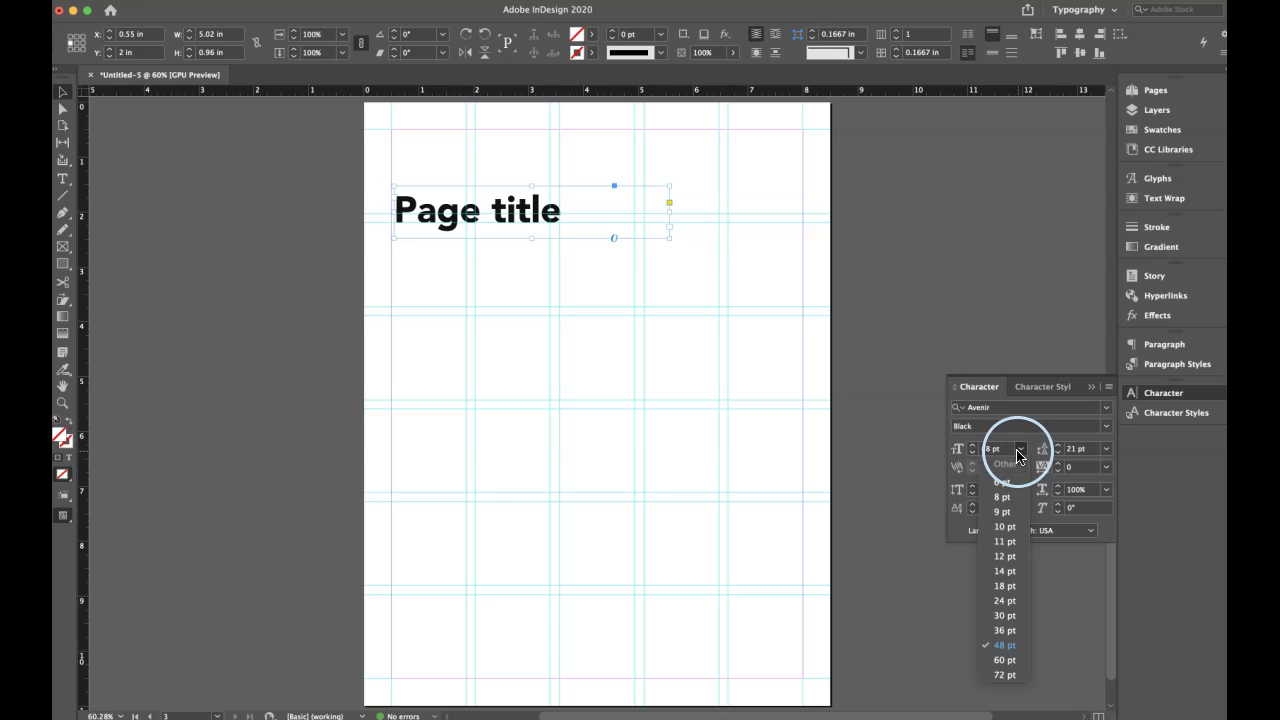
left_click(1005, 573)
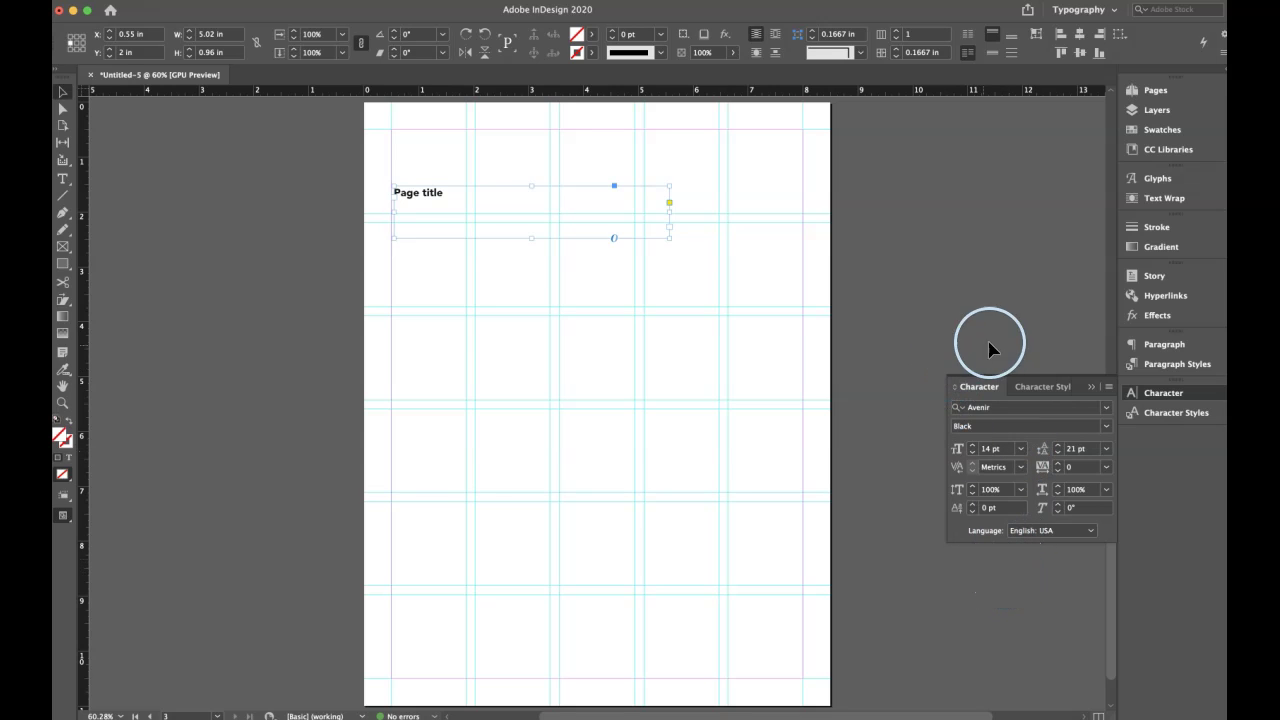
left_click(1043, 387)
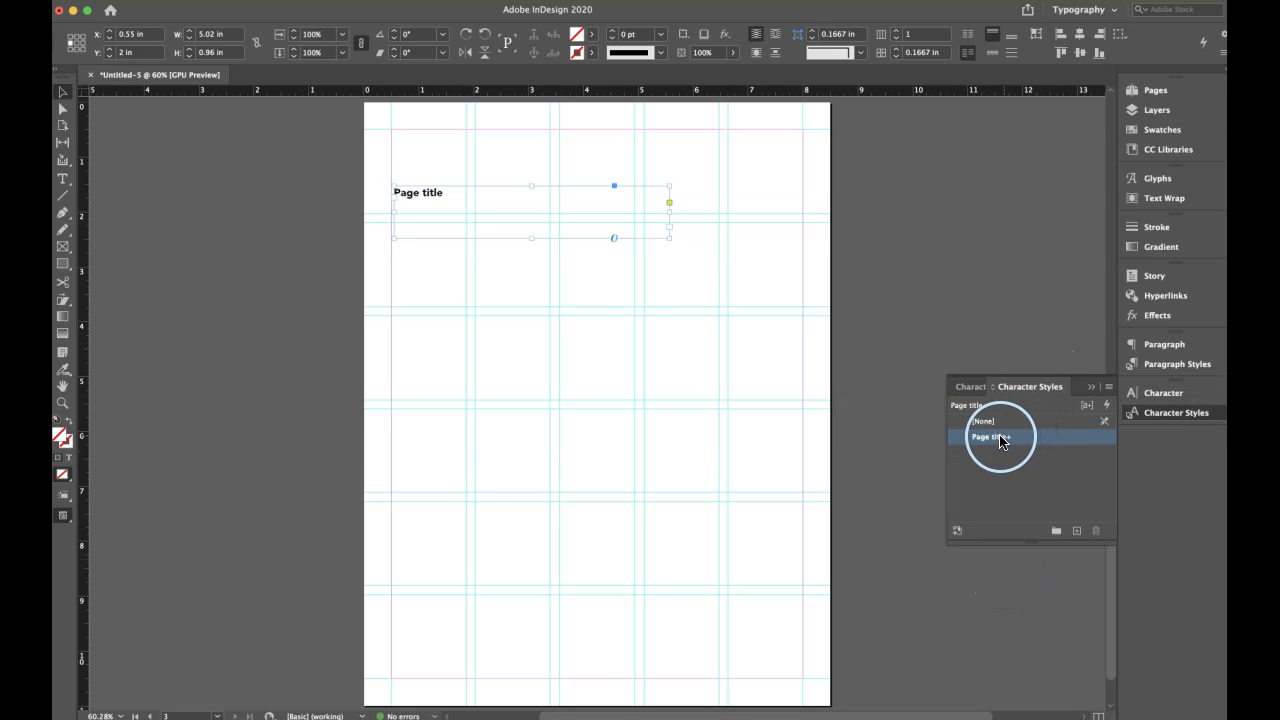
left_click(1001, 437)
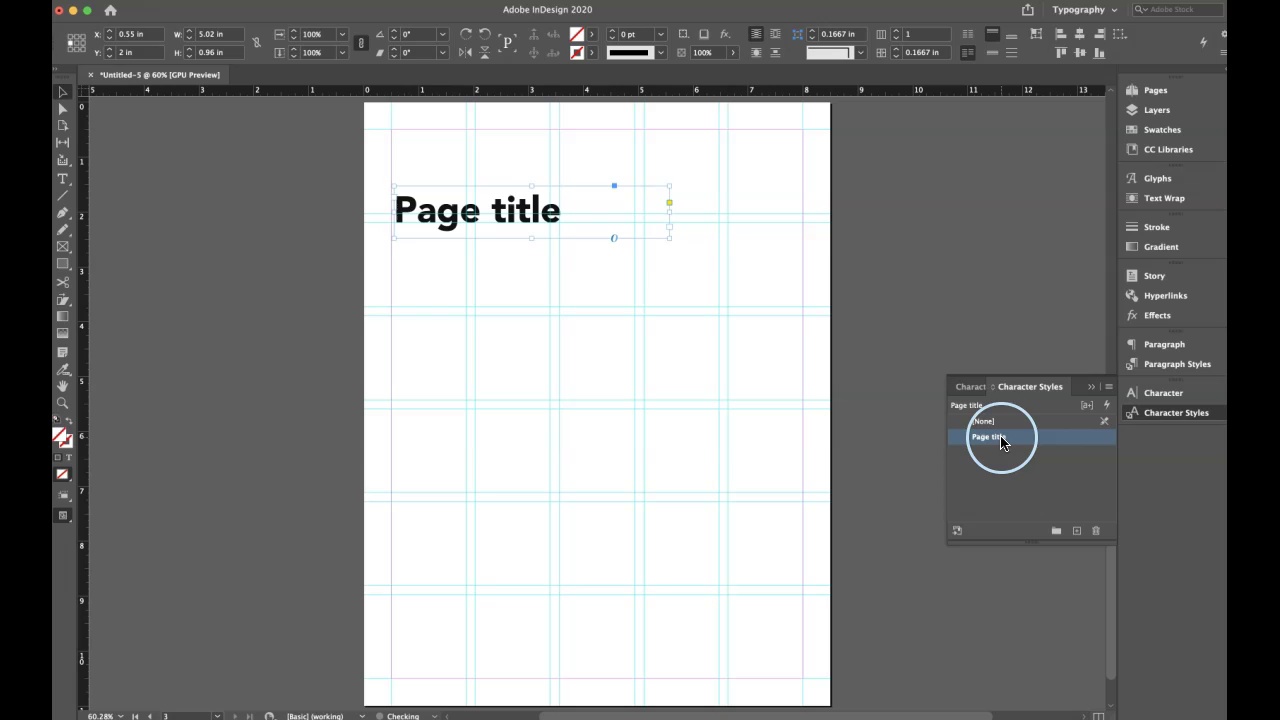
Duplicate the title frame further down the page and change the copy's text to "Page title too"
left_click(433, 293)
left_click(437, 233)
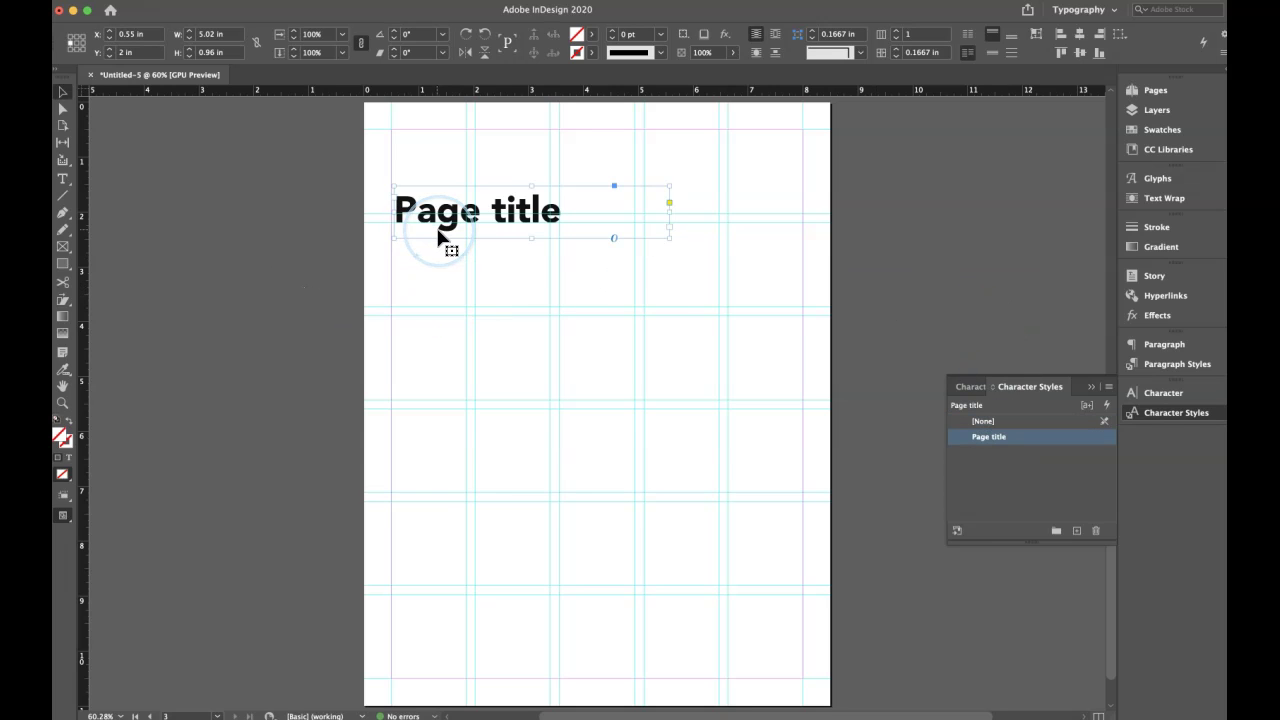
left_click_drag(437, 233, 447, 341, "alt")
double_click(538, 340)
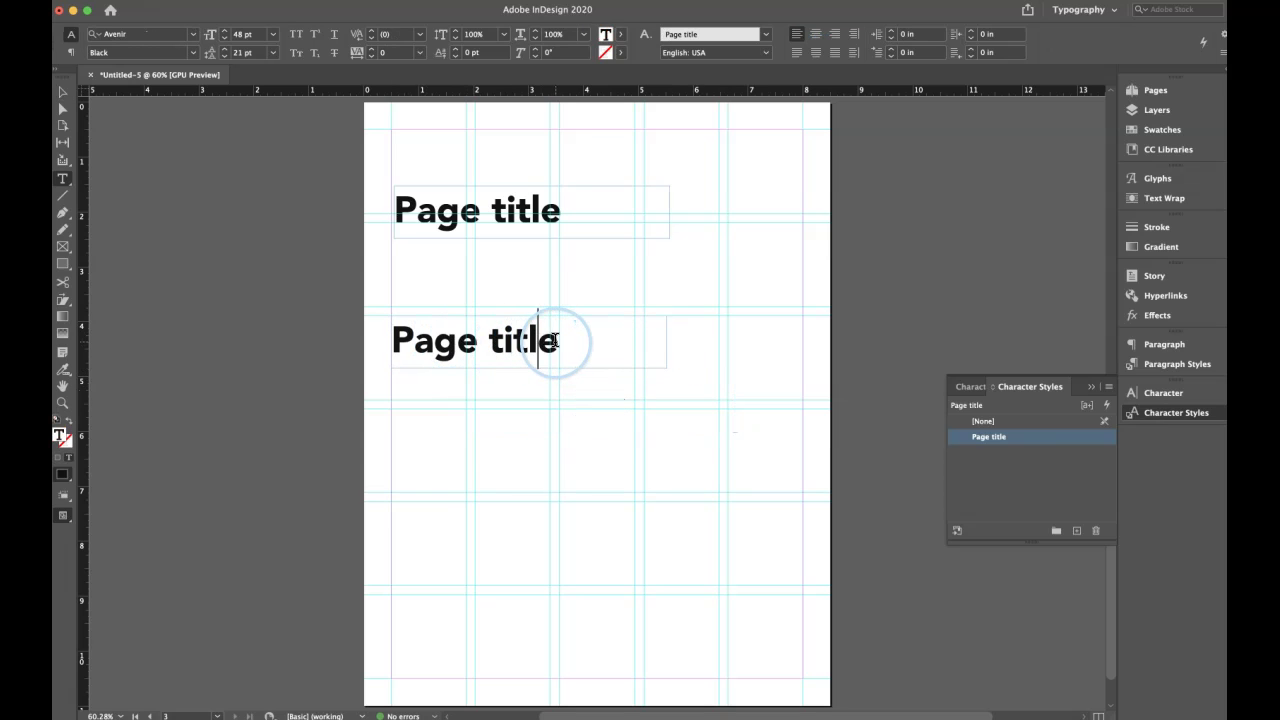
left_click(550, 343)
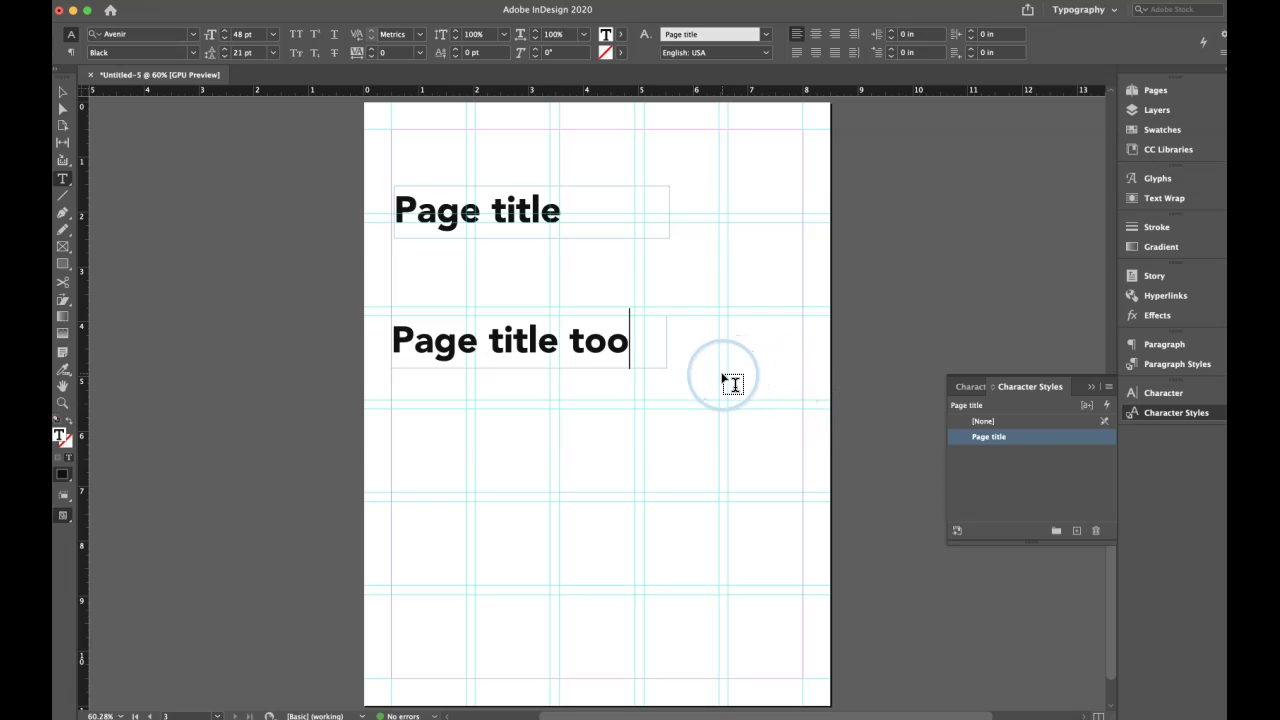
left_click(64, 91)
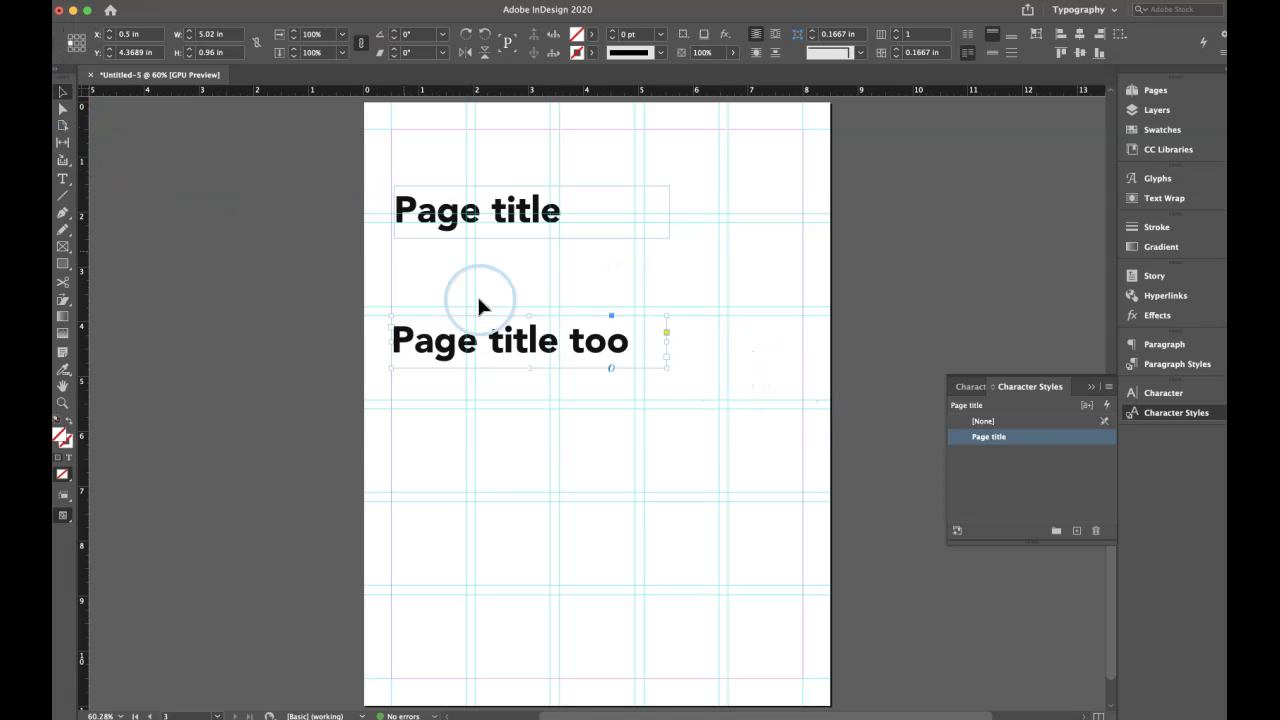
Set the font style of the "Page title too" frame to Medium
left_click(970, 387)
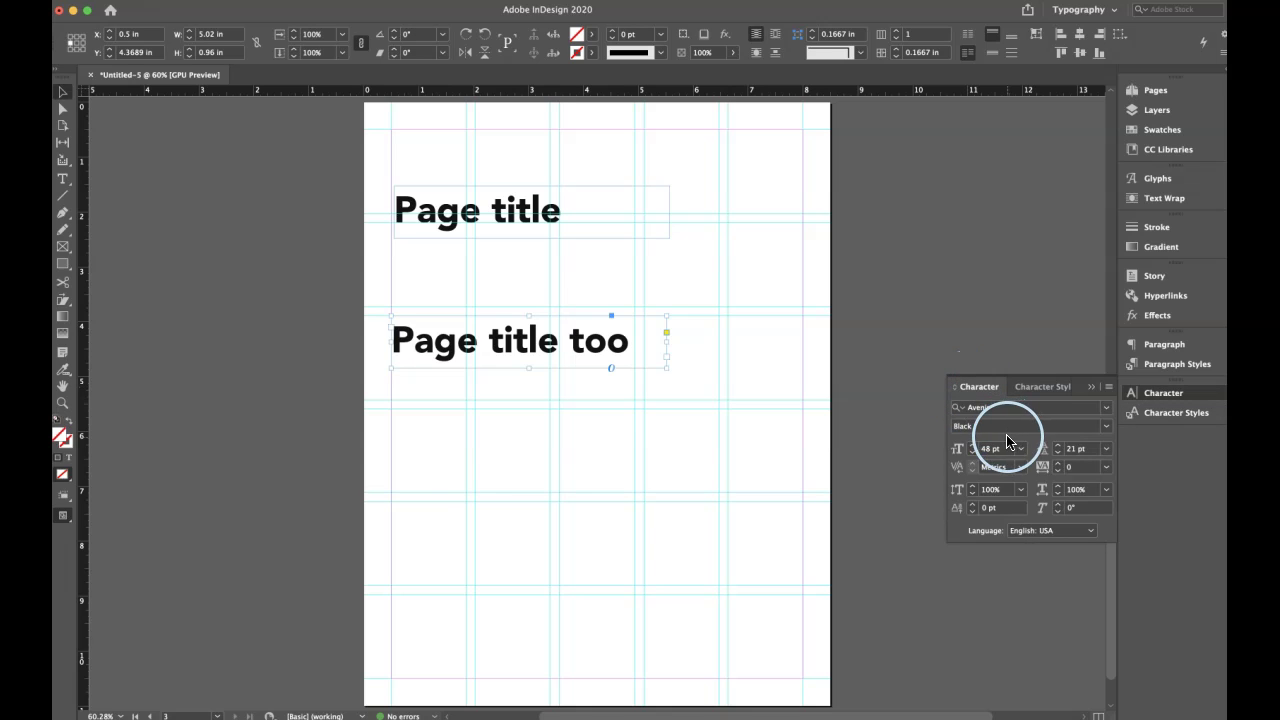
left_click(1100, 426)
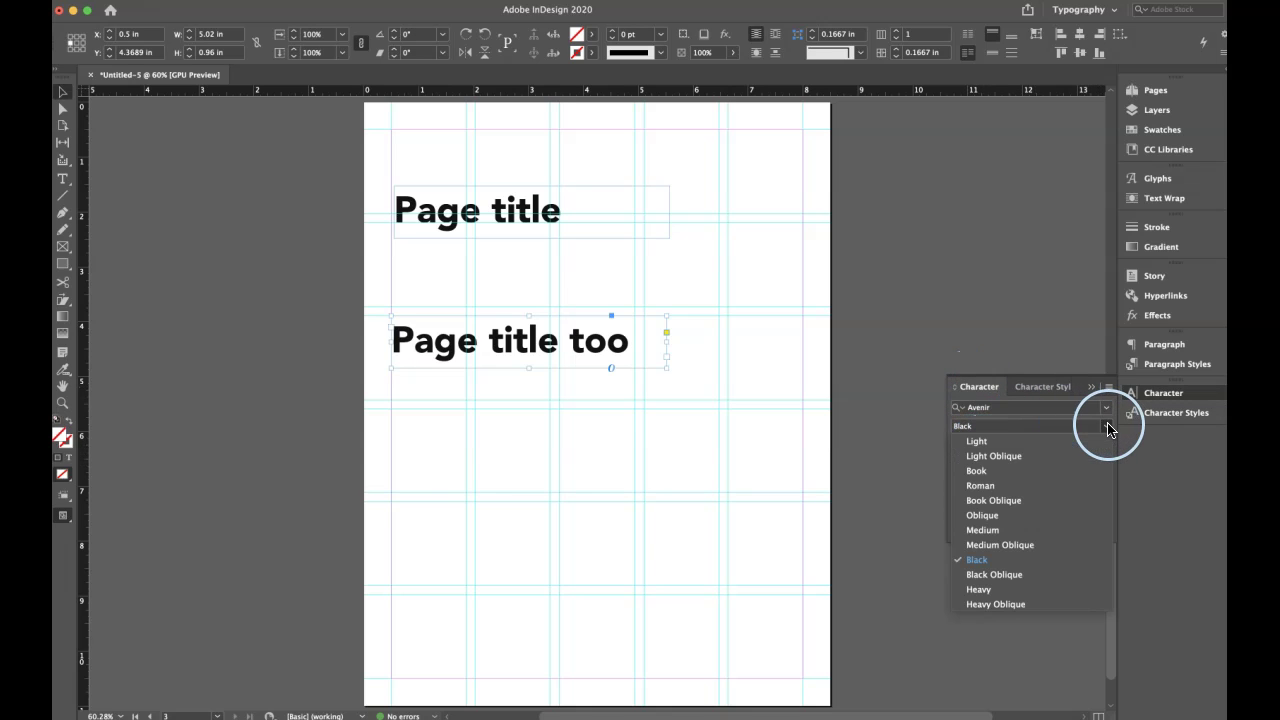
left_click(1000, 530)
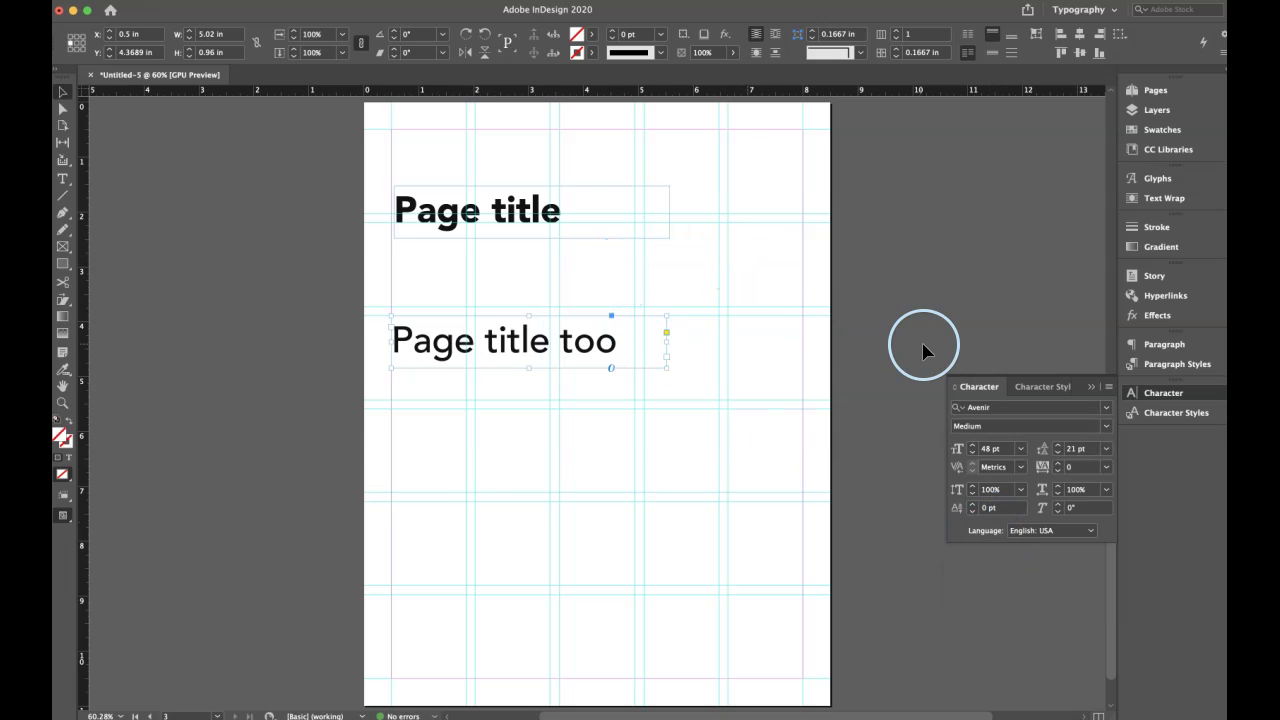
Redefine the Page title character style from the Medium formatting of the duplicated title
left_click(1043, 389)
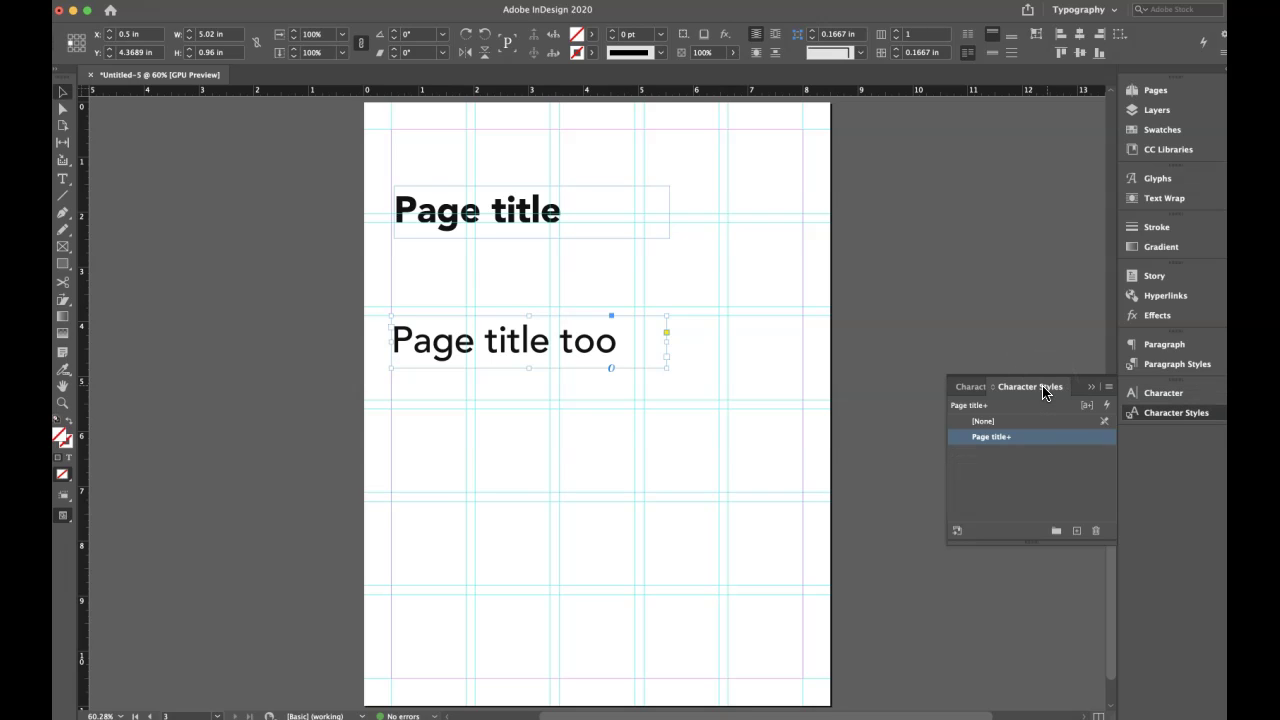
right_click(1053, 435)
left_click(1084, 492)
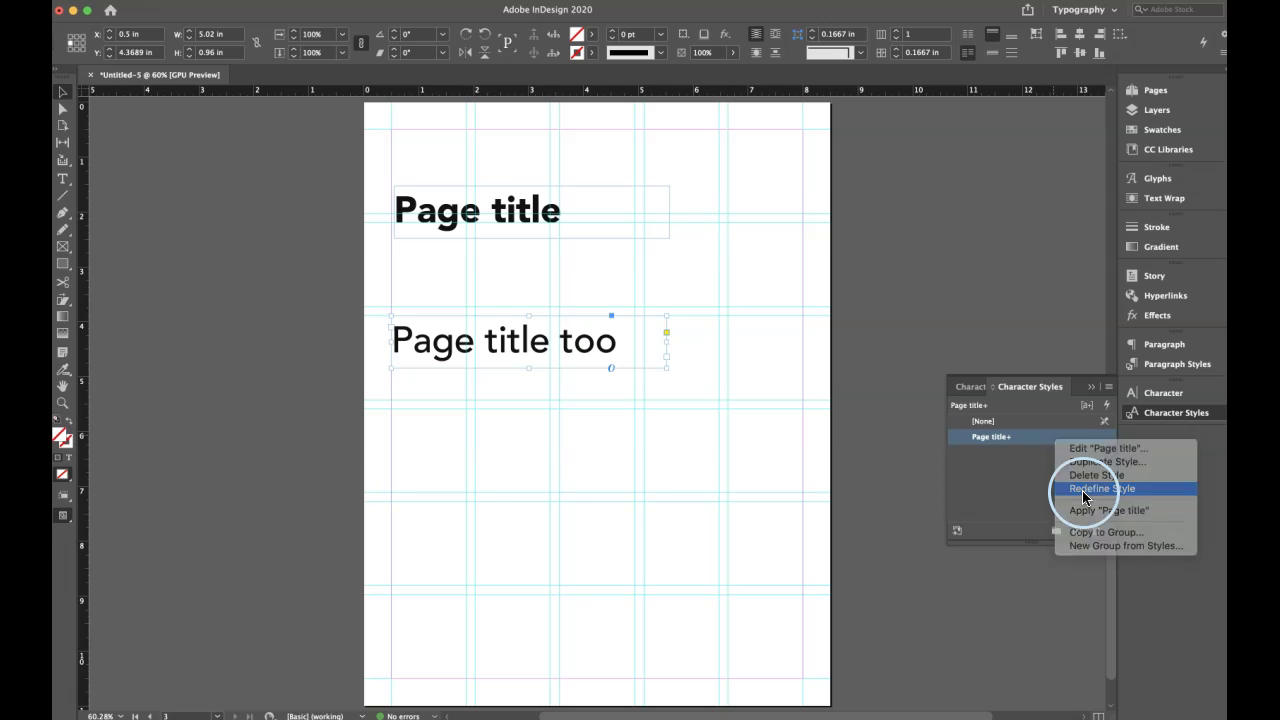
left_click(430, 226)
Move the "Page title too" frame up beneath the original title and delete it
left_click_drag(460, 341, 473, 291)
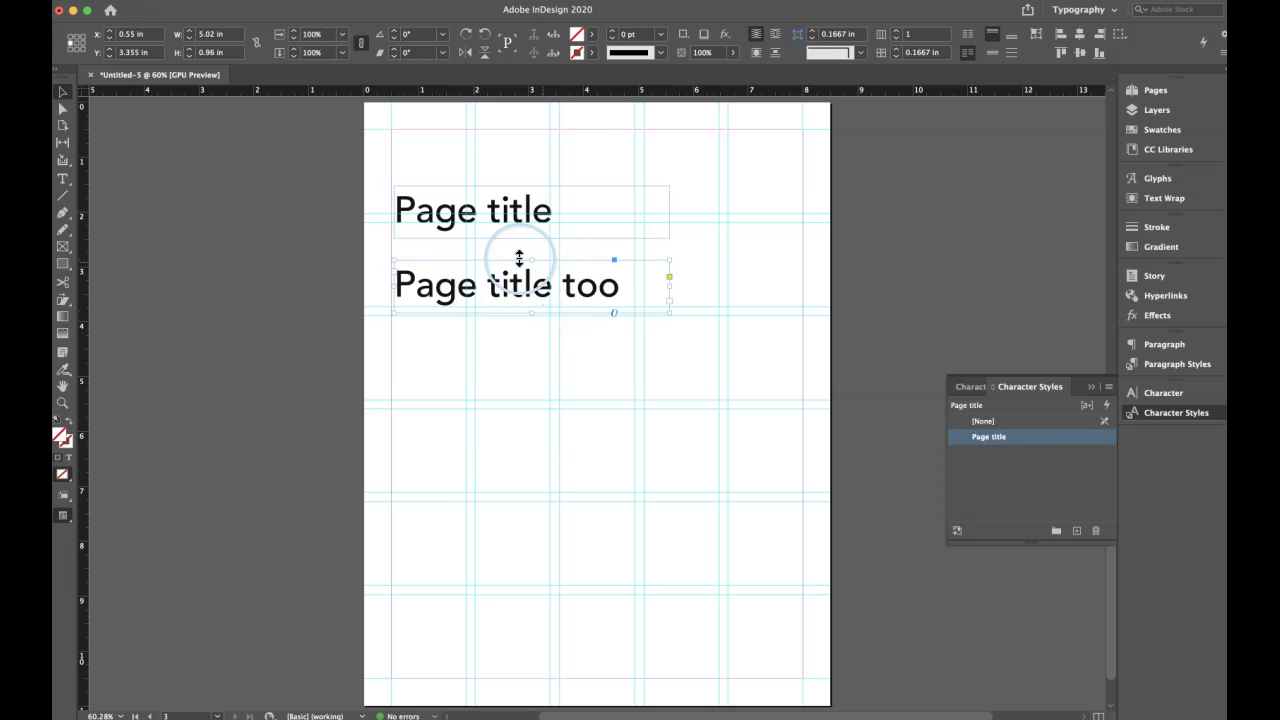
left_click(434, 266)
key("Delete")
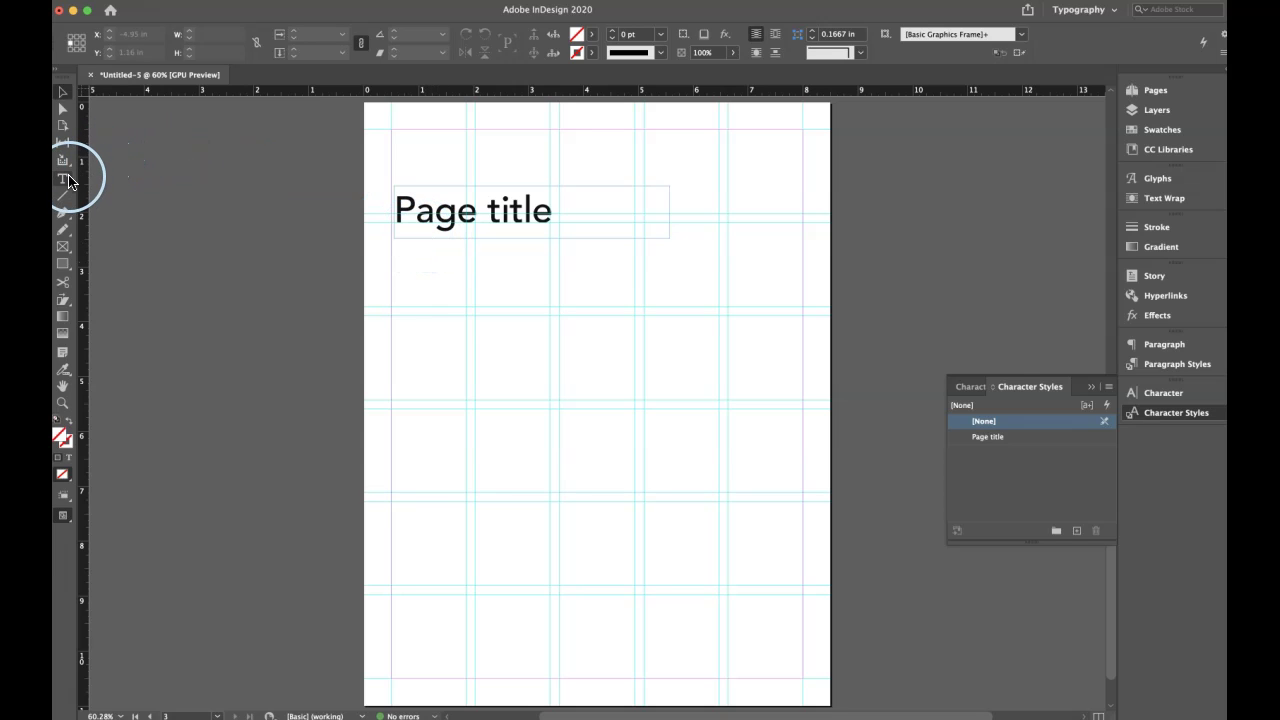
Set the default font for new text to Lucida Console with the Type tool active
left_click(969, 387)
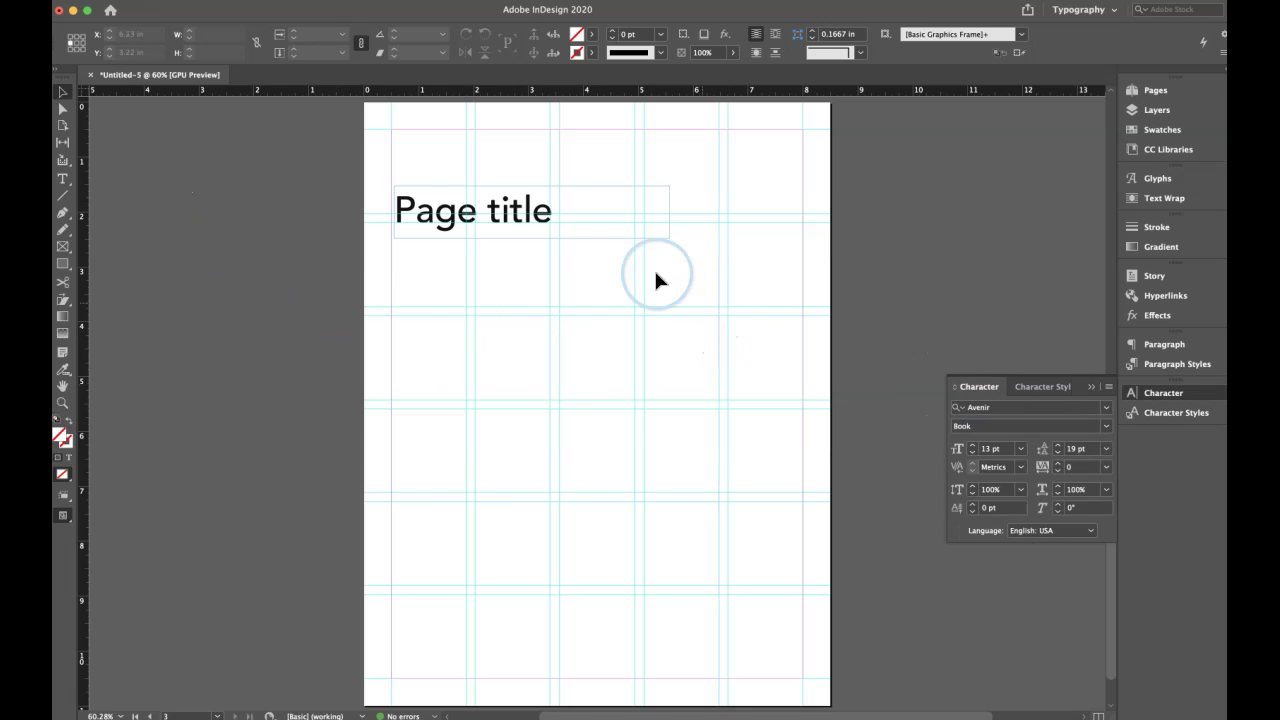
left_click(62, 178)
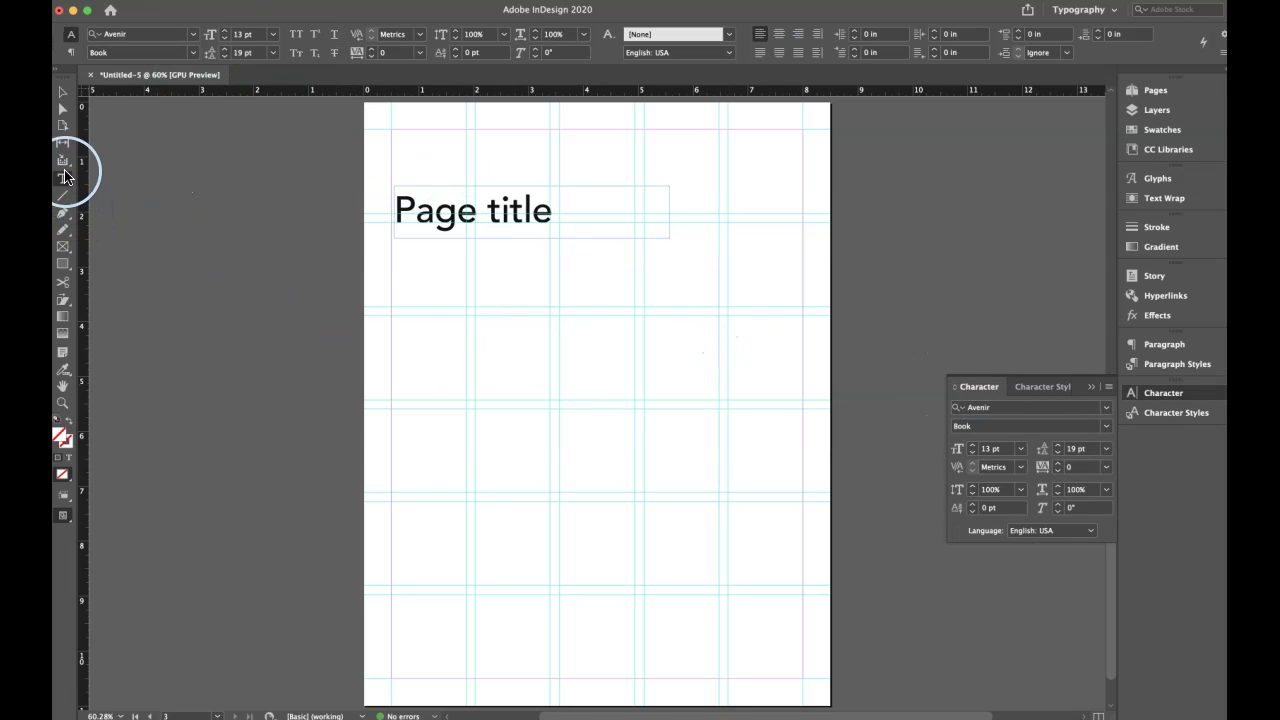
left_click(184, 40)
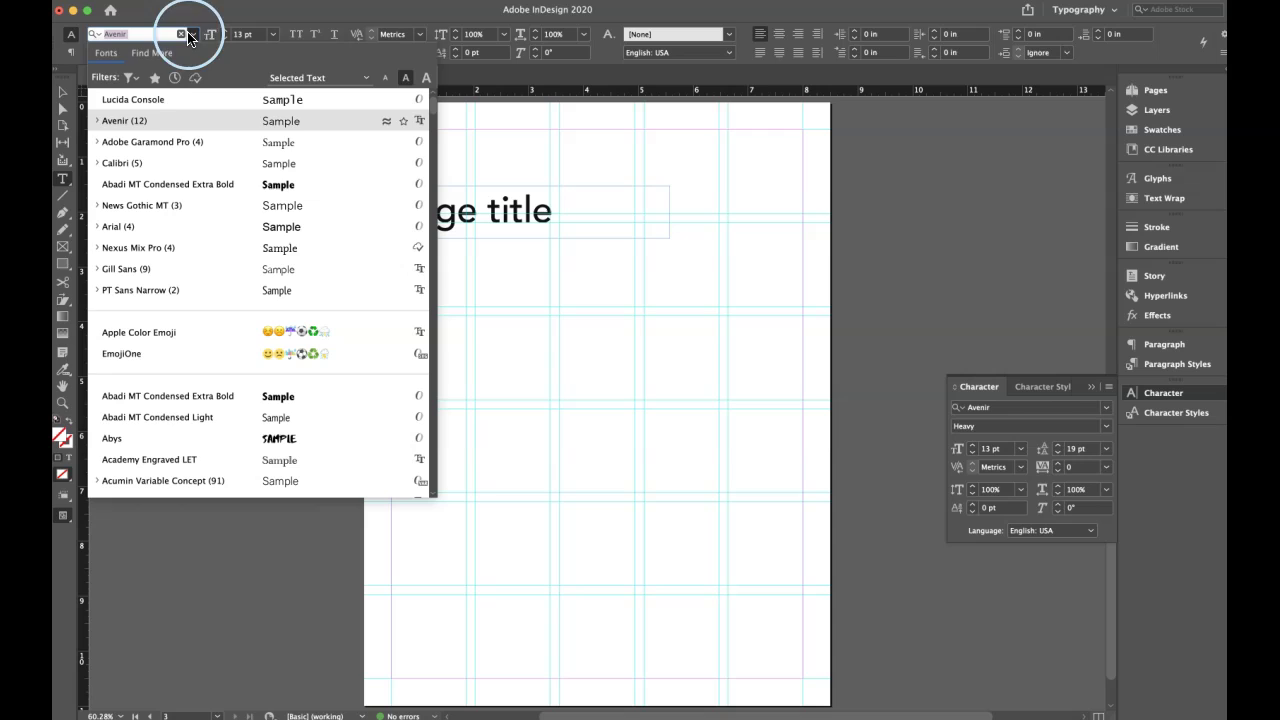
left_click(136, 100)
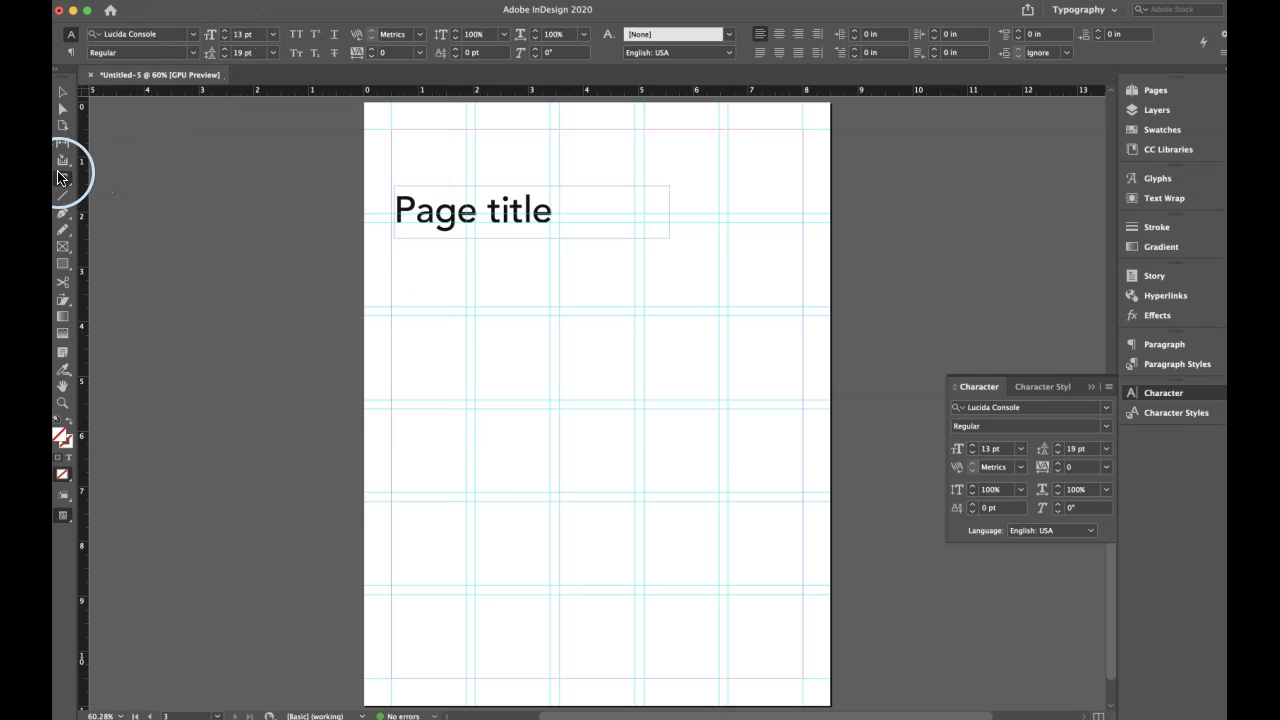
Draw a text frame about 4.38 by 5.02 in below the page title and fill it with placeholder text
left_click_drag(394, 269, 637, 545)
left_click(258, 0)
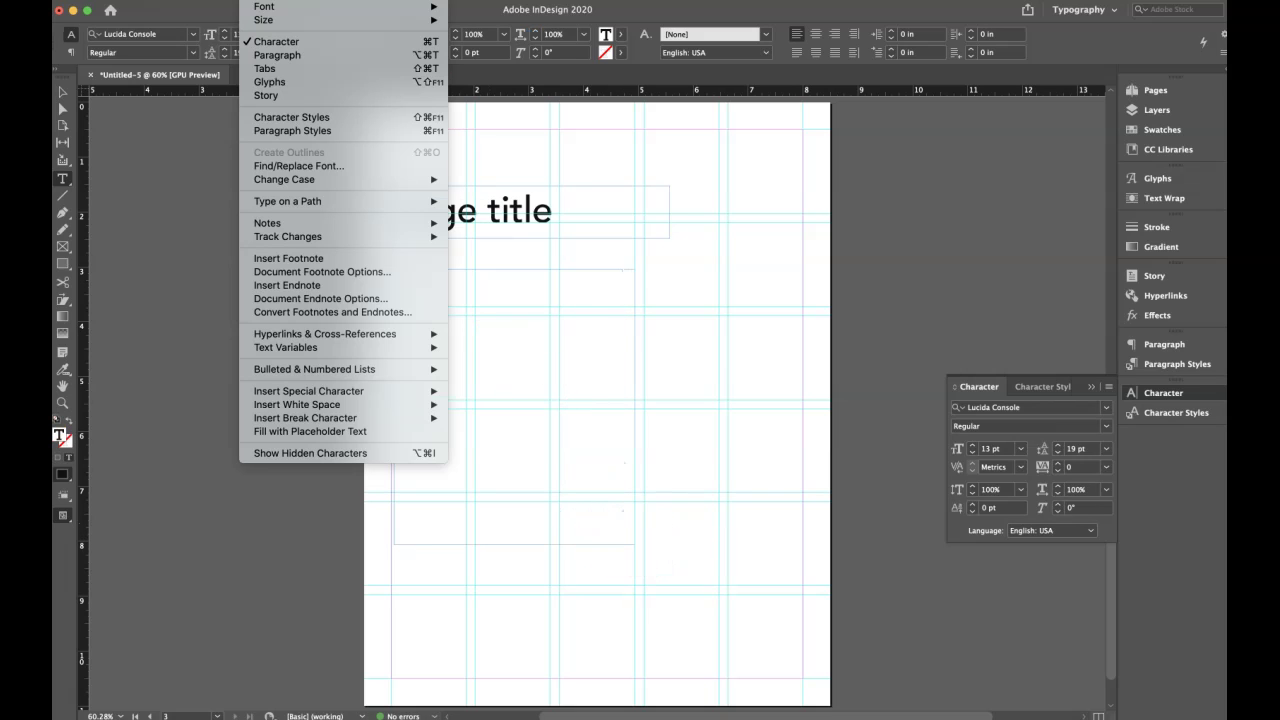
mouse_move(300, 420)
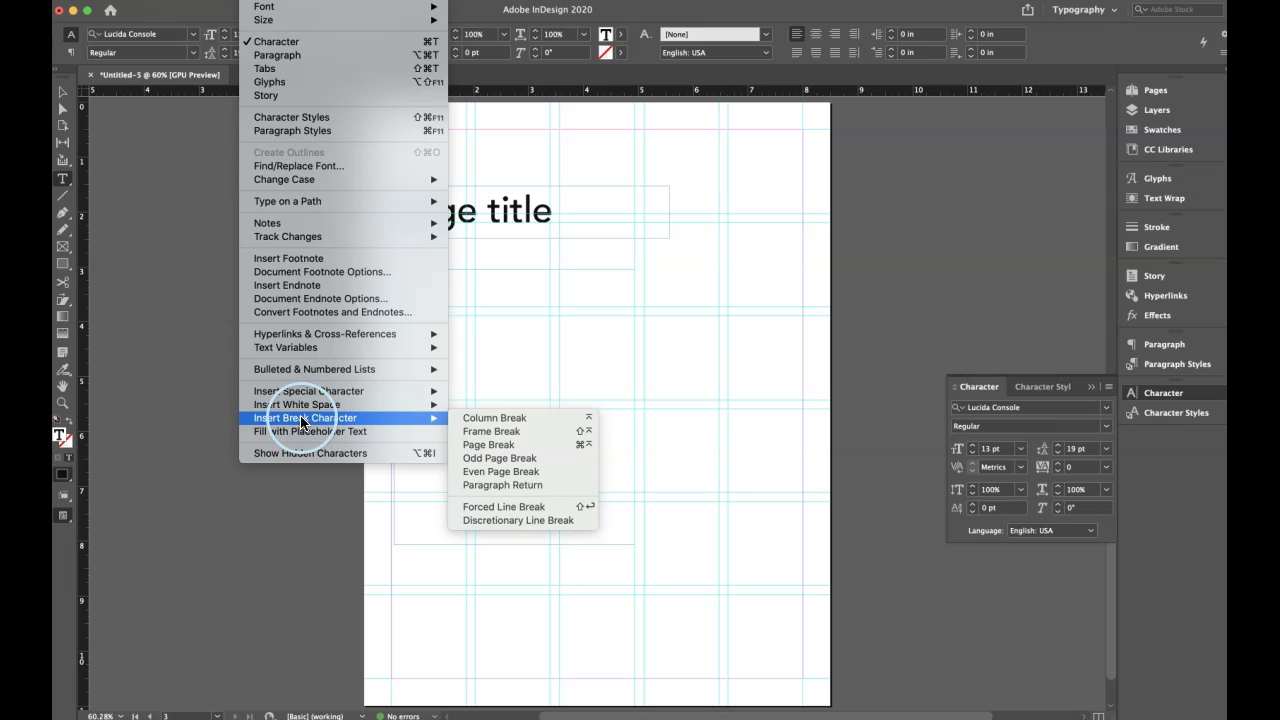
left_click(300, 431)
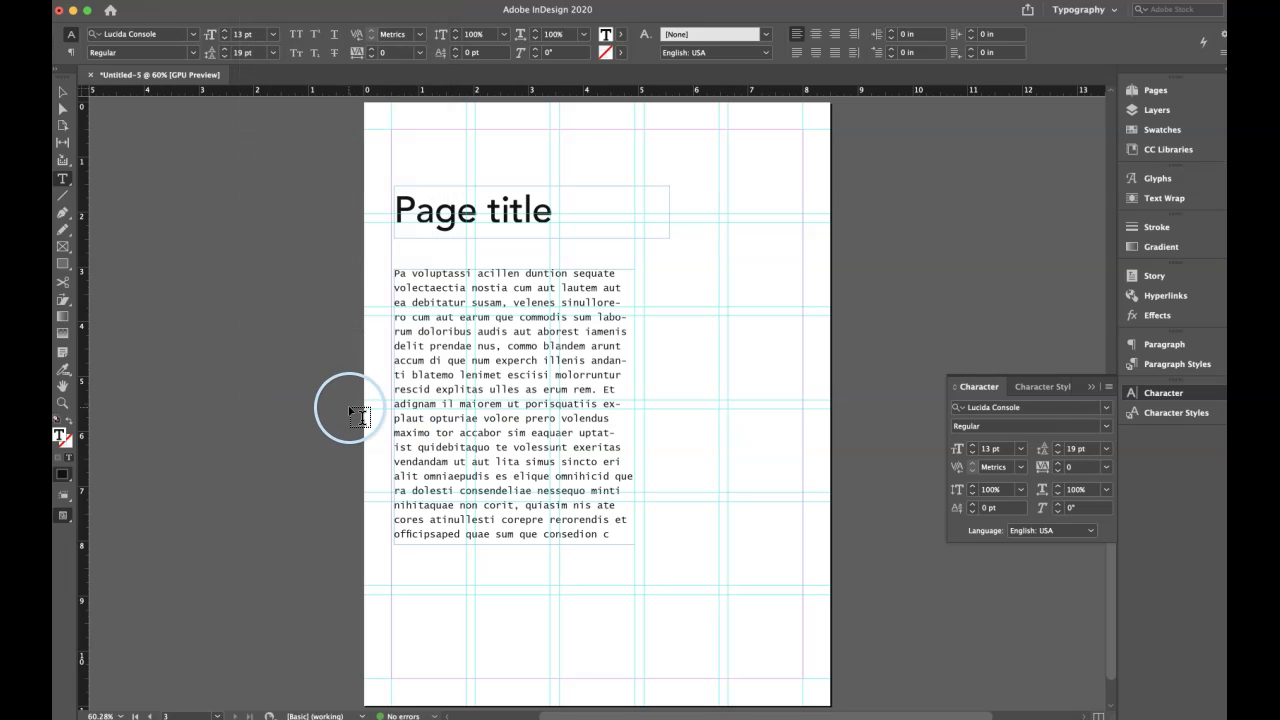
Format the placeholder text frame in Avenir Book at 14 pt with 22 pt leading
left_click(68, 93)
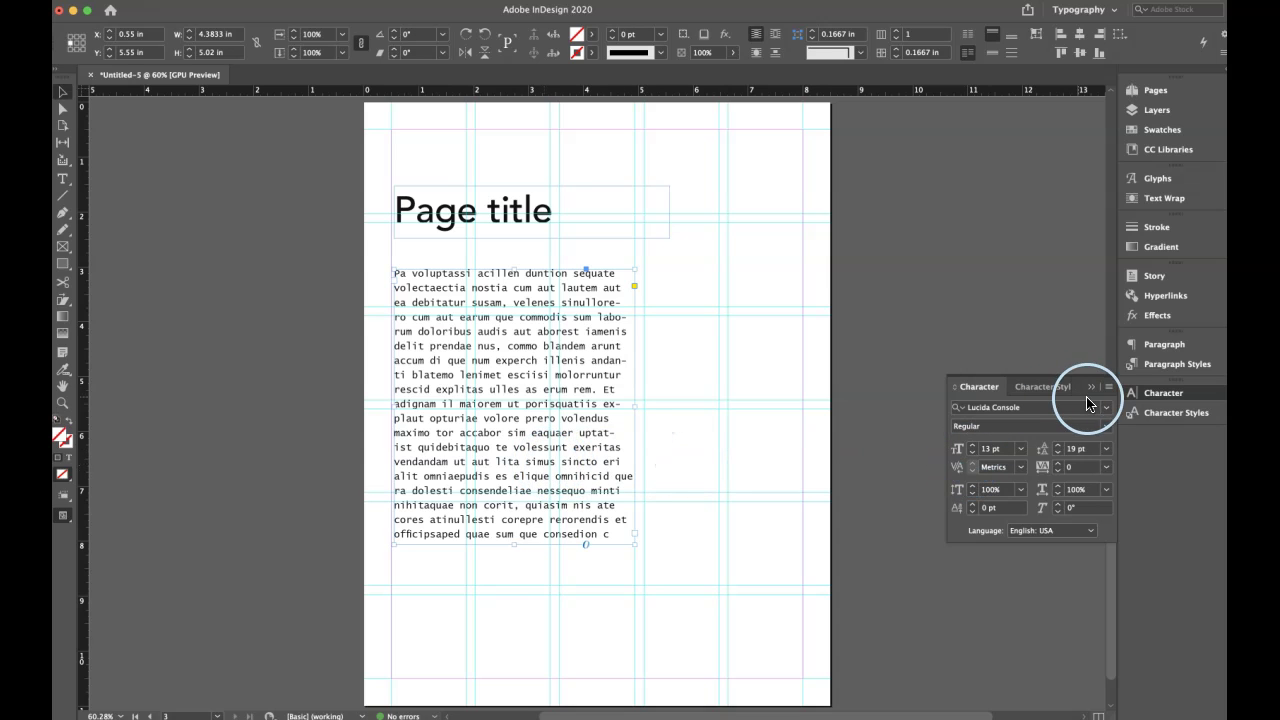
left_click(1107, 411)
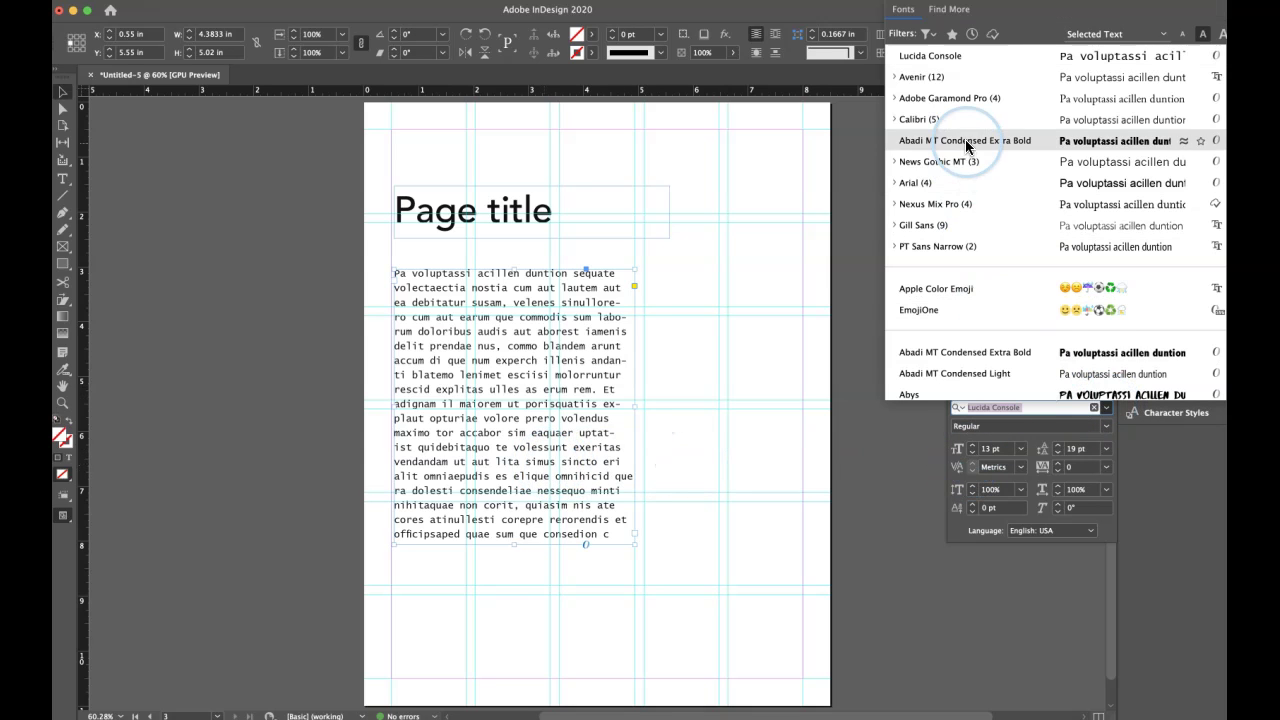
left_click(925, 78)
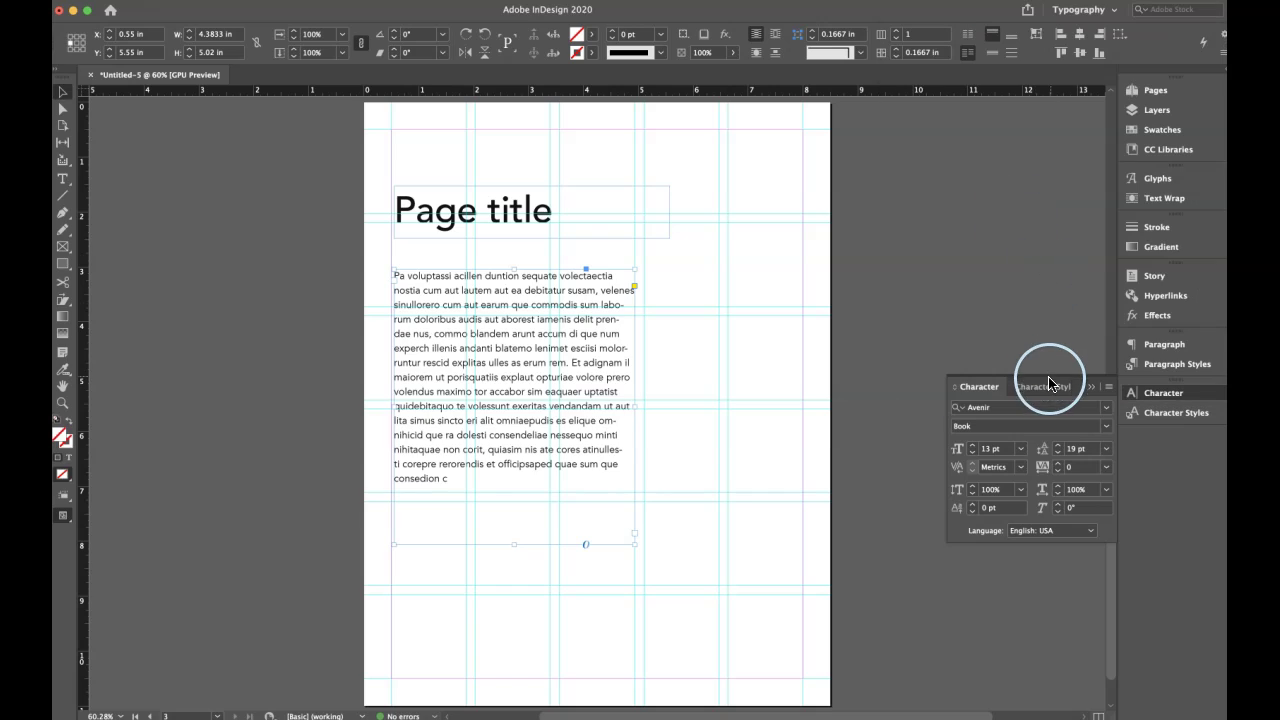
left_click(1058, 445)
left_click(1058, 445)
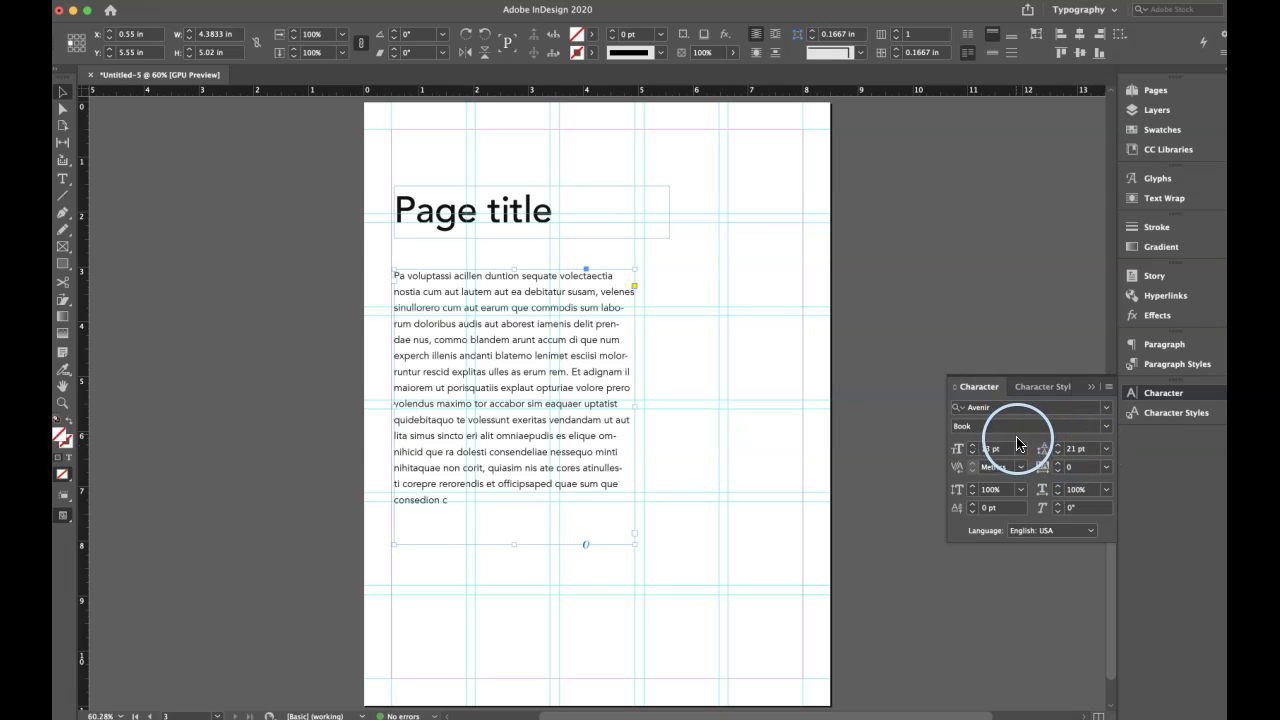
left_click(972, 445)
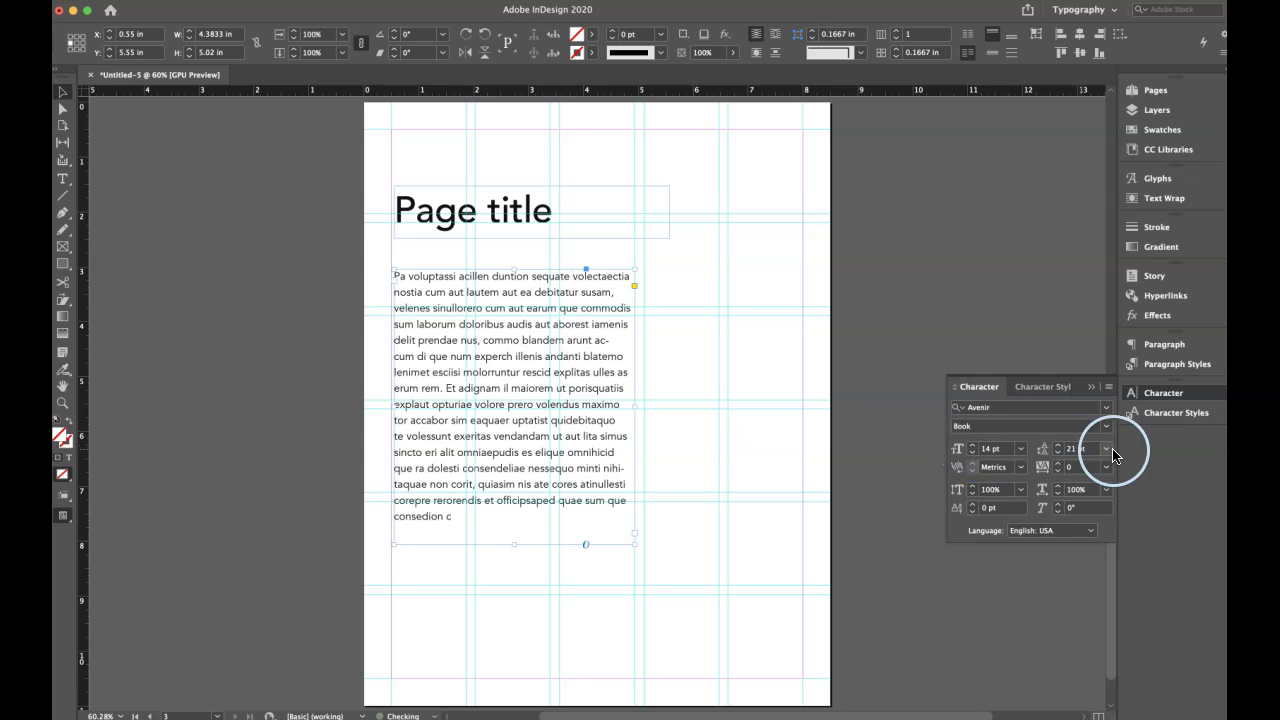
left_click(1058, 446)
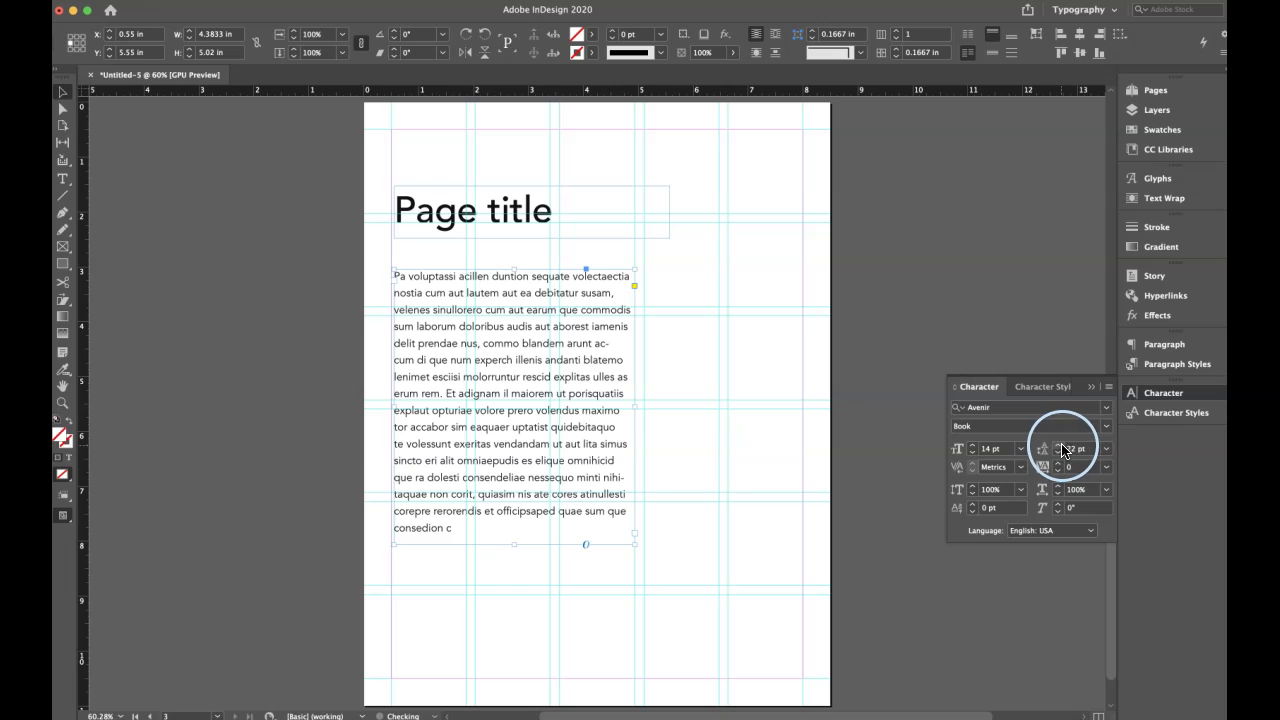
Create a character style named "body text" from the placeholder text's formatting and apply it to the frame
left_click(1045, 387)
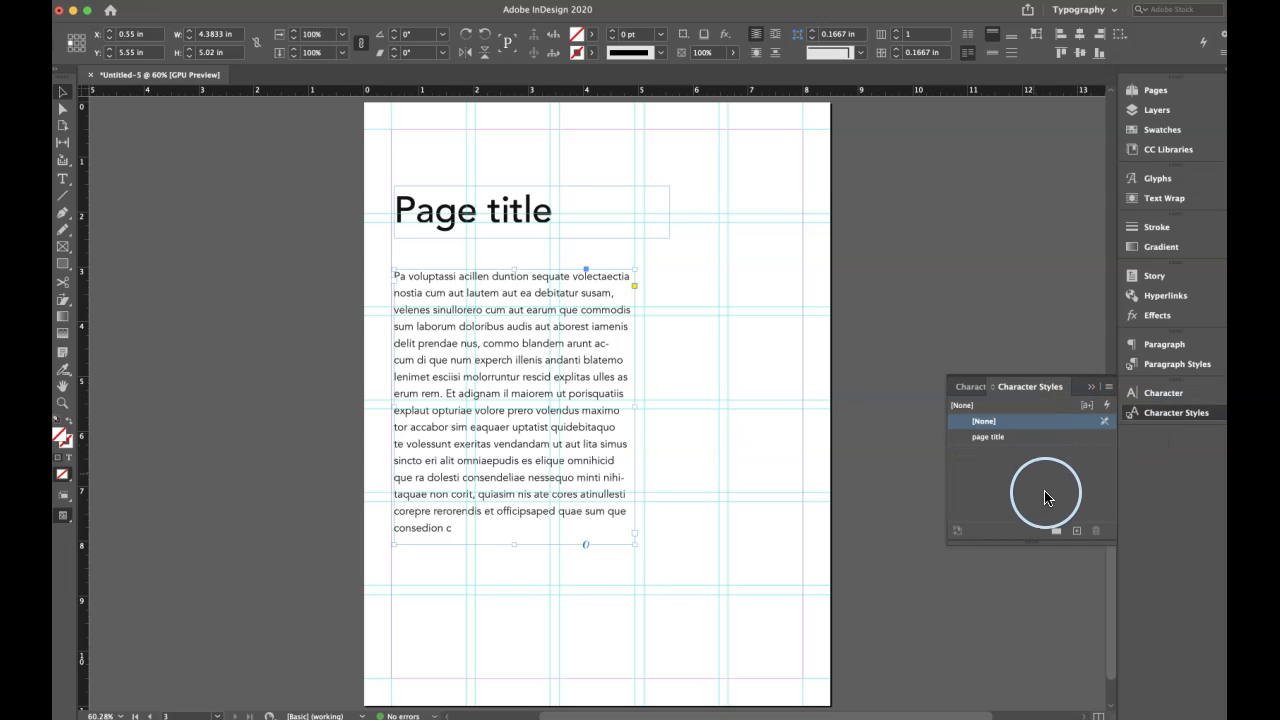
left_click(1078, 535)
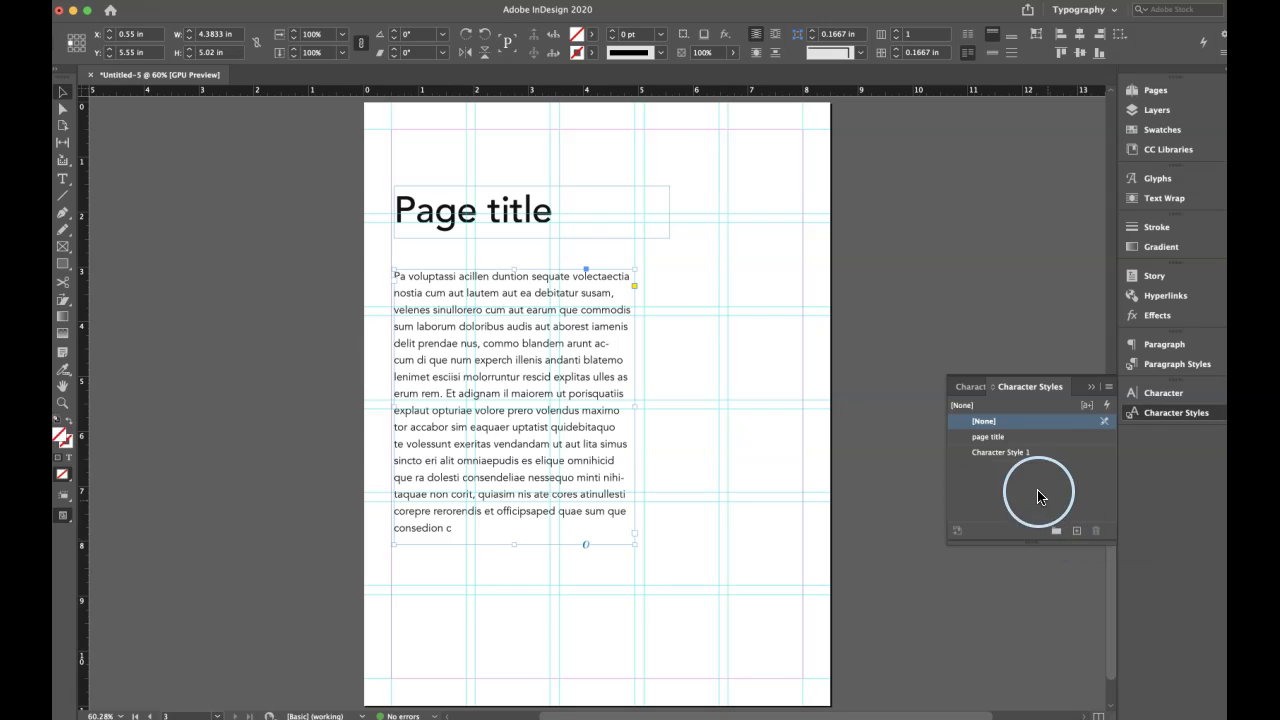
left_click(998, 455)
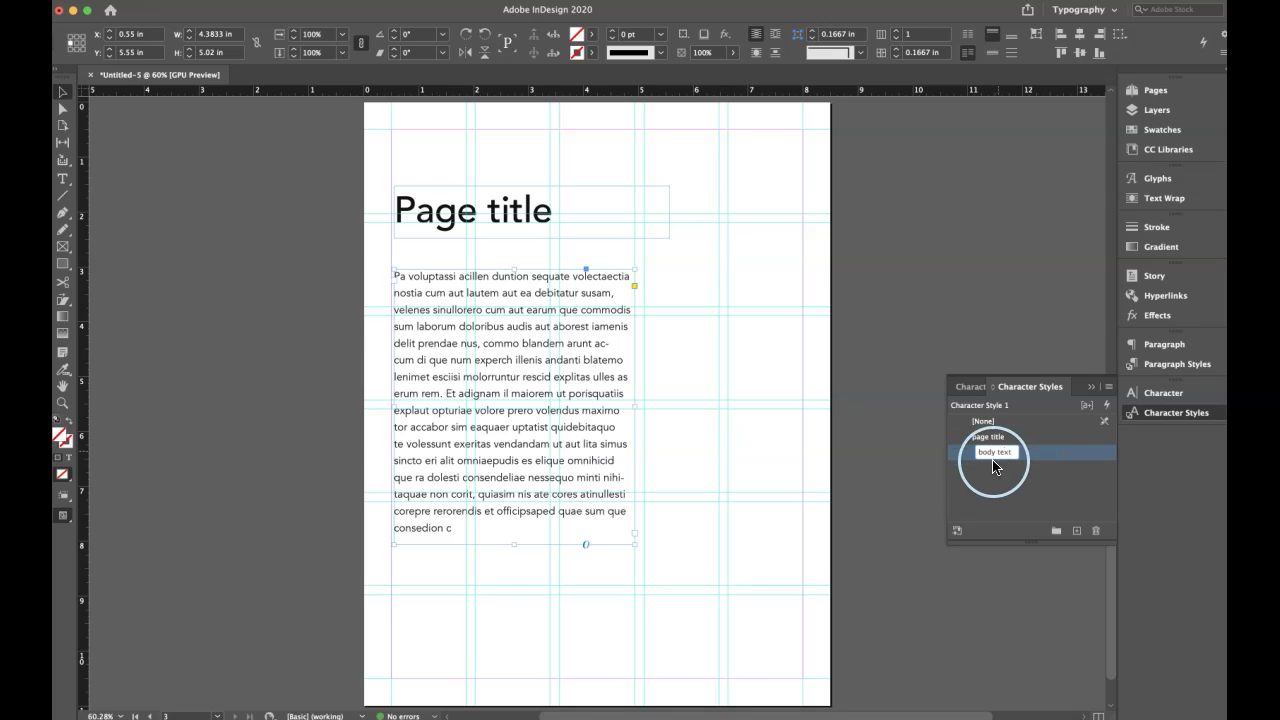
key("Return")
key("super+shift+a")
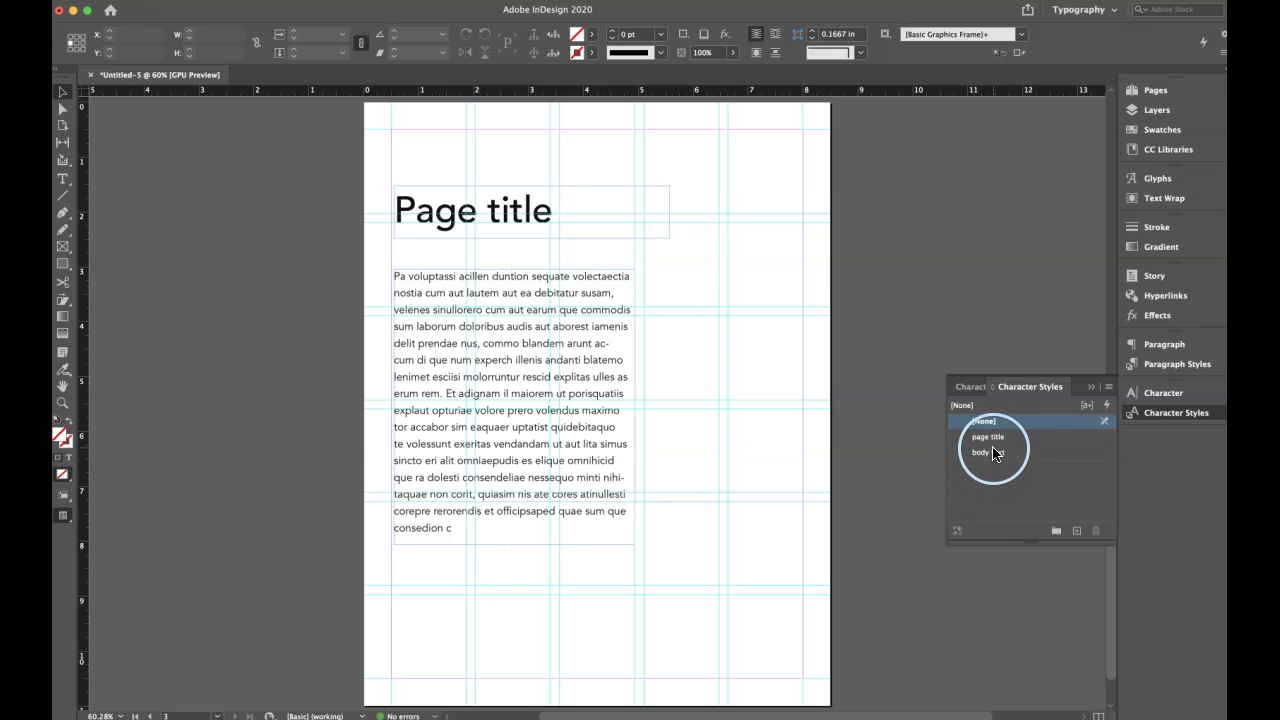
left_click(990, 454)
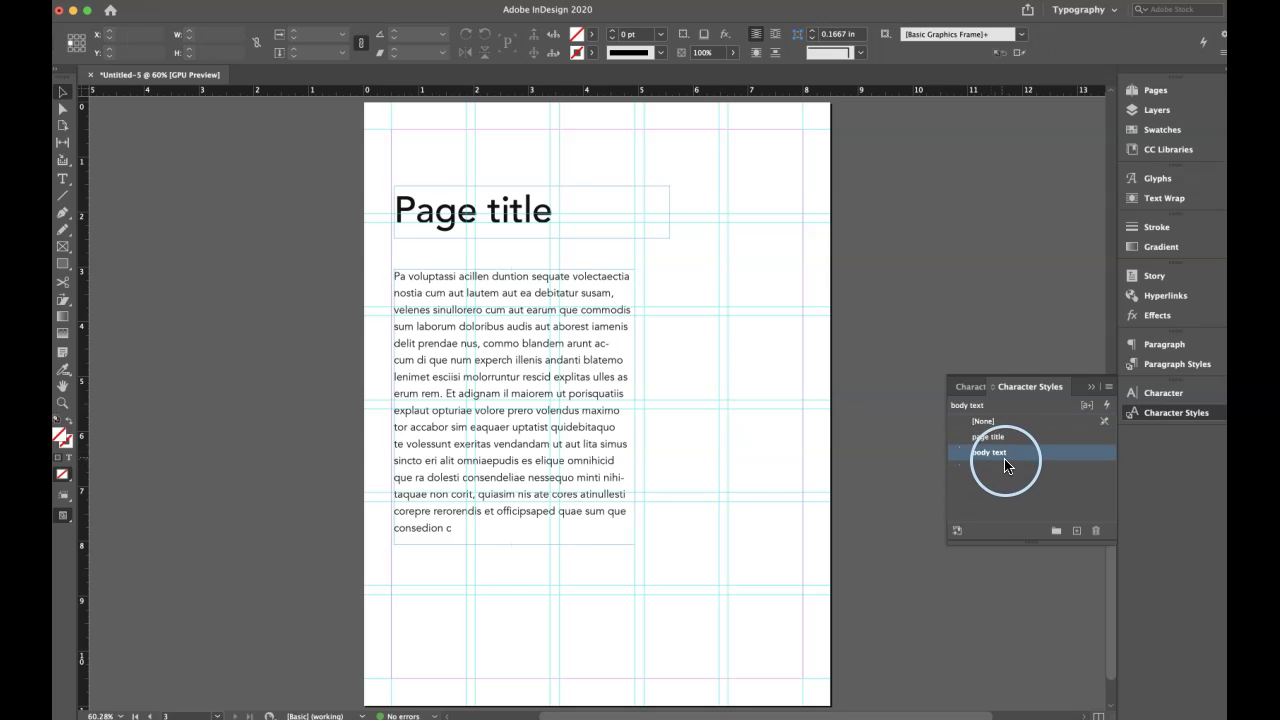
Override the placeholder text's font with Nexus Mix Pro and clear the override by reapplying the body text character style
left_click(965, 388)
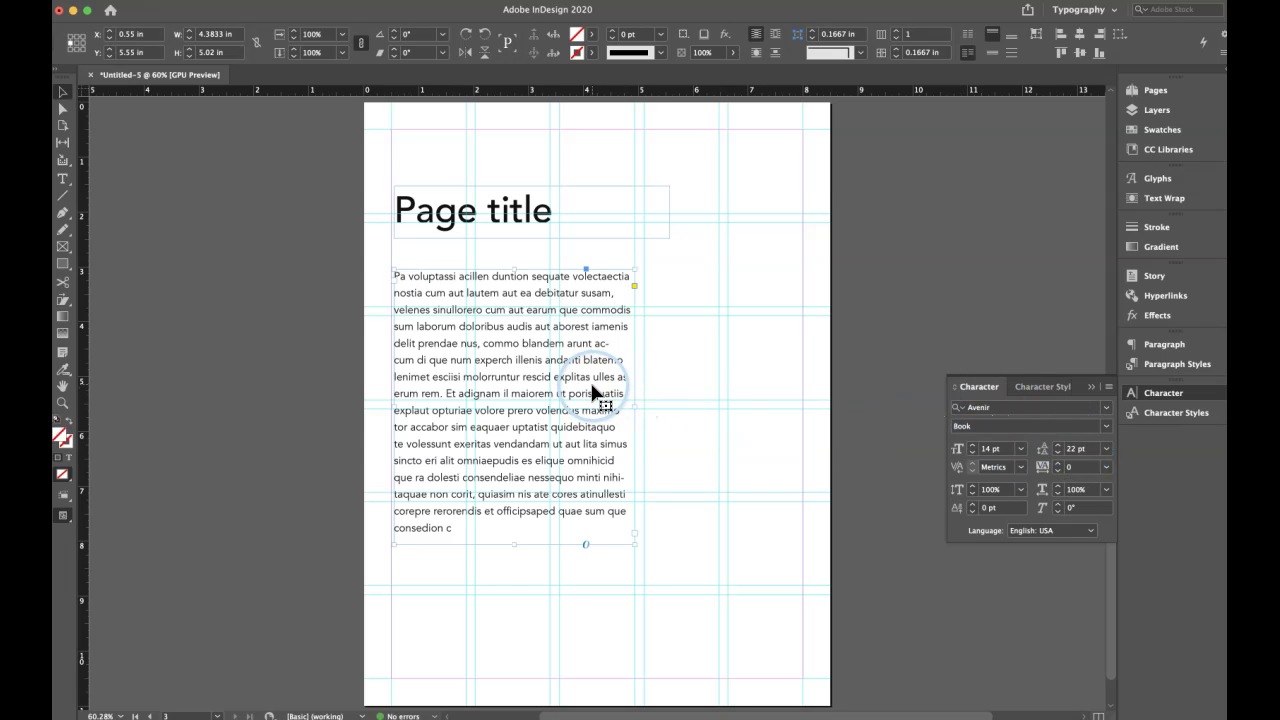
left_click(277, 648)
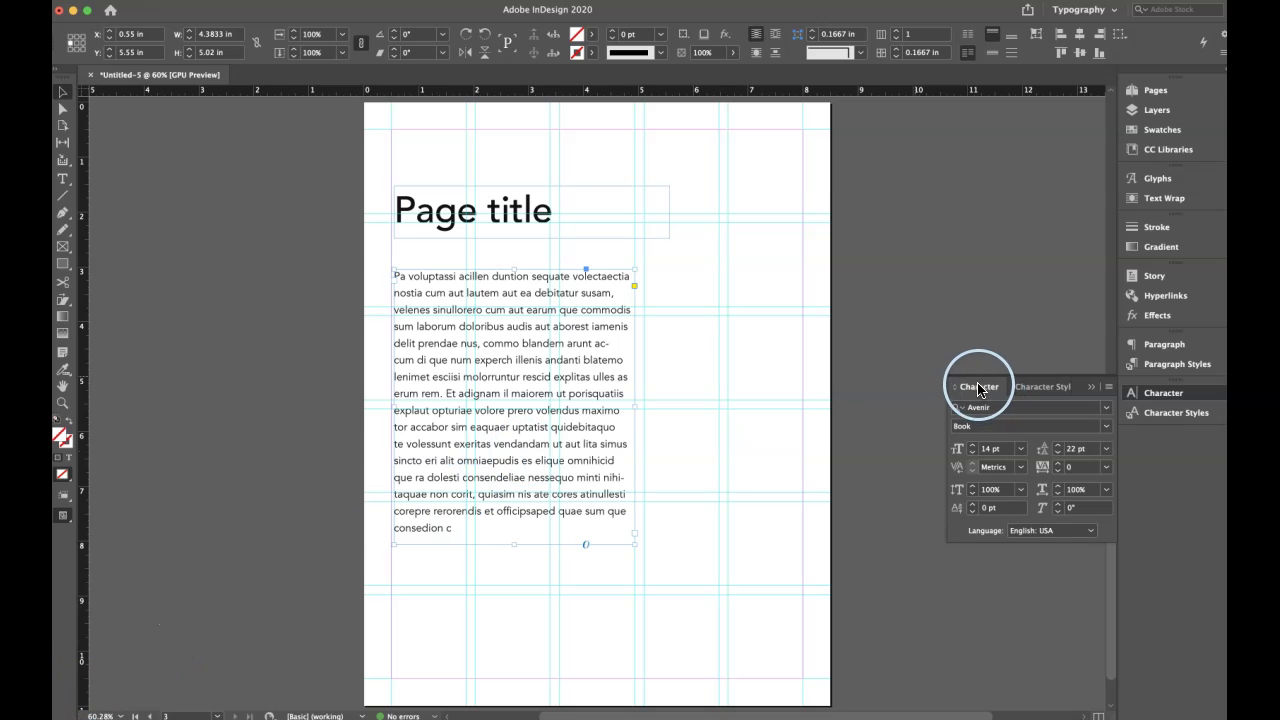
left_click(1101, 411)
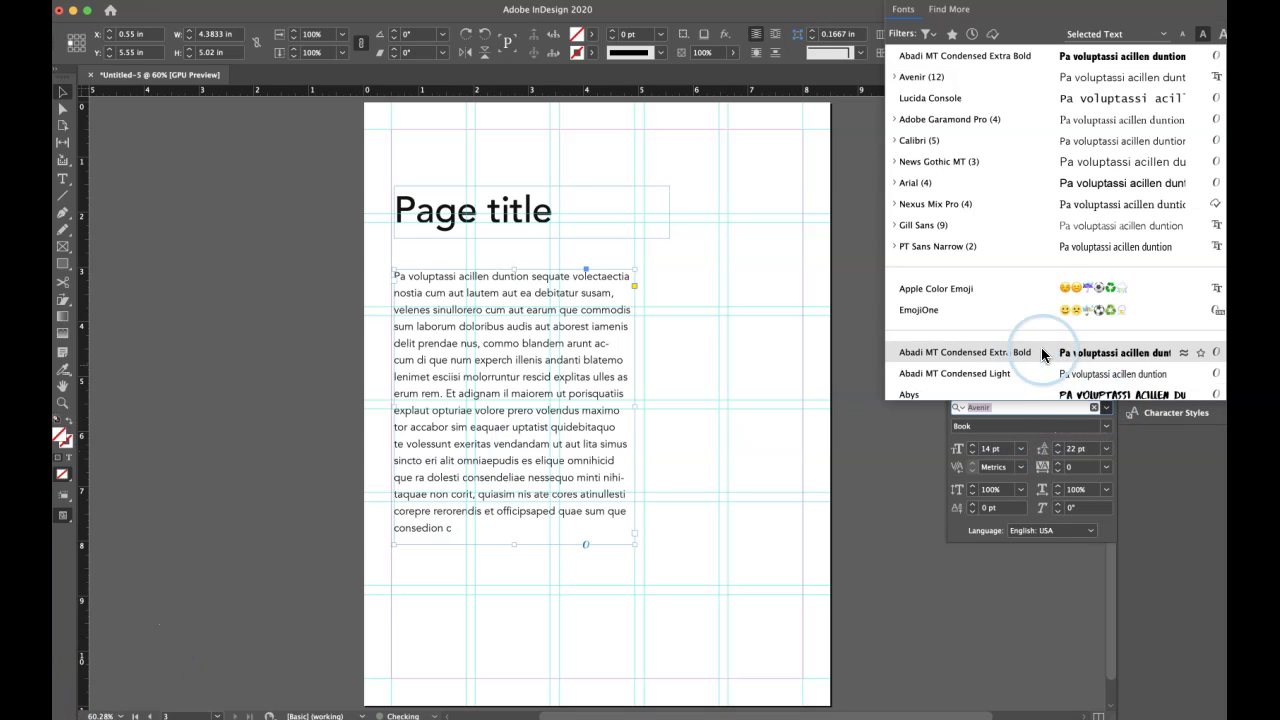
left_click(933, 203)
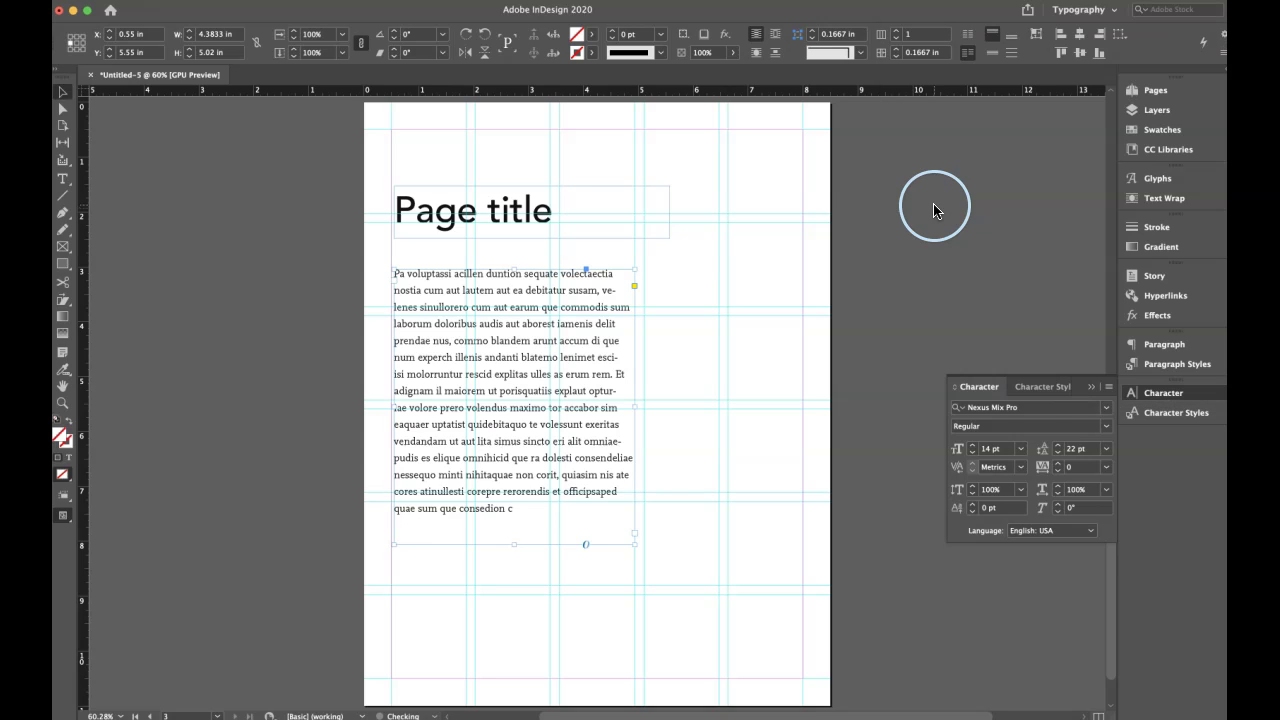
left_click(1039, 387)
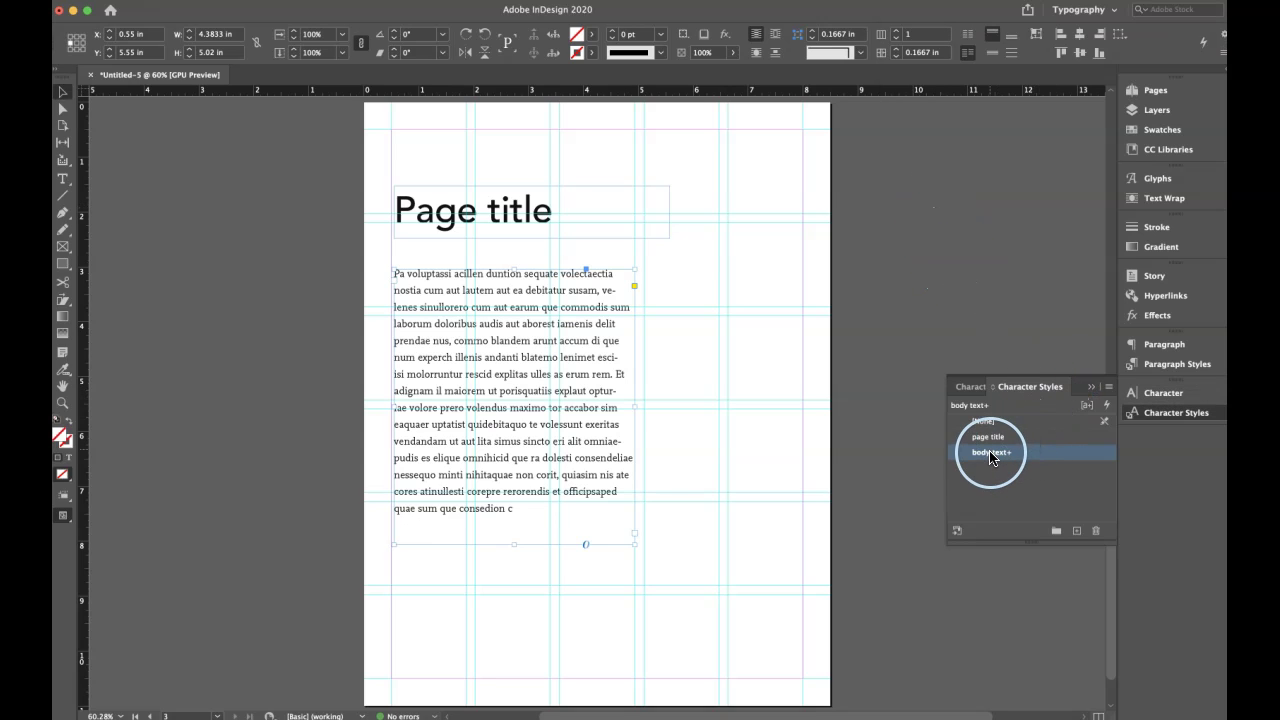
left_click(990, 453, "alt")
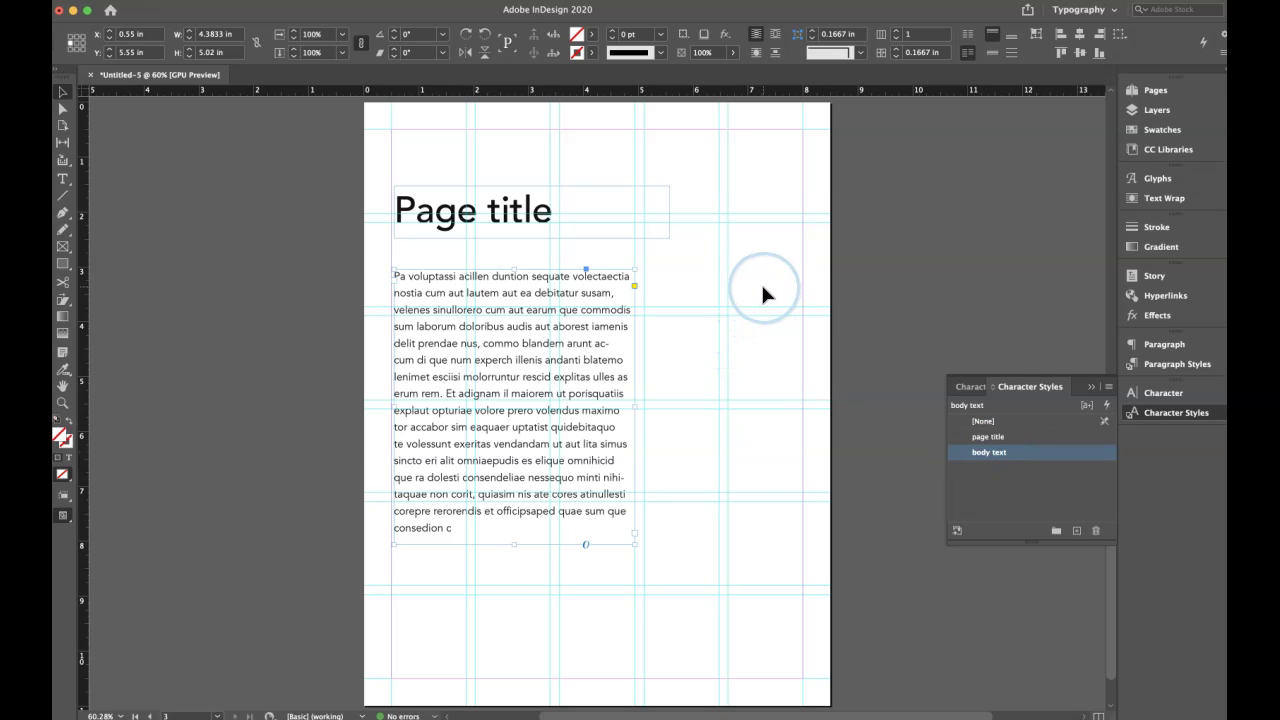
Split the placeholder text into two paragraphs before "Et adignam", with the paragraph formatting settings open
left_click(1164, 345)
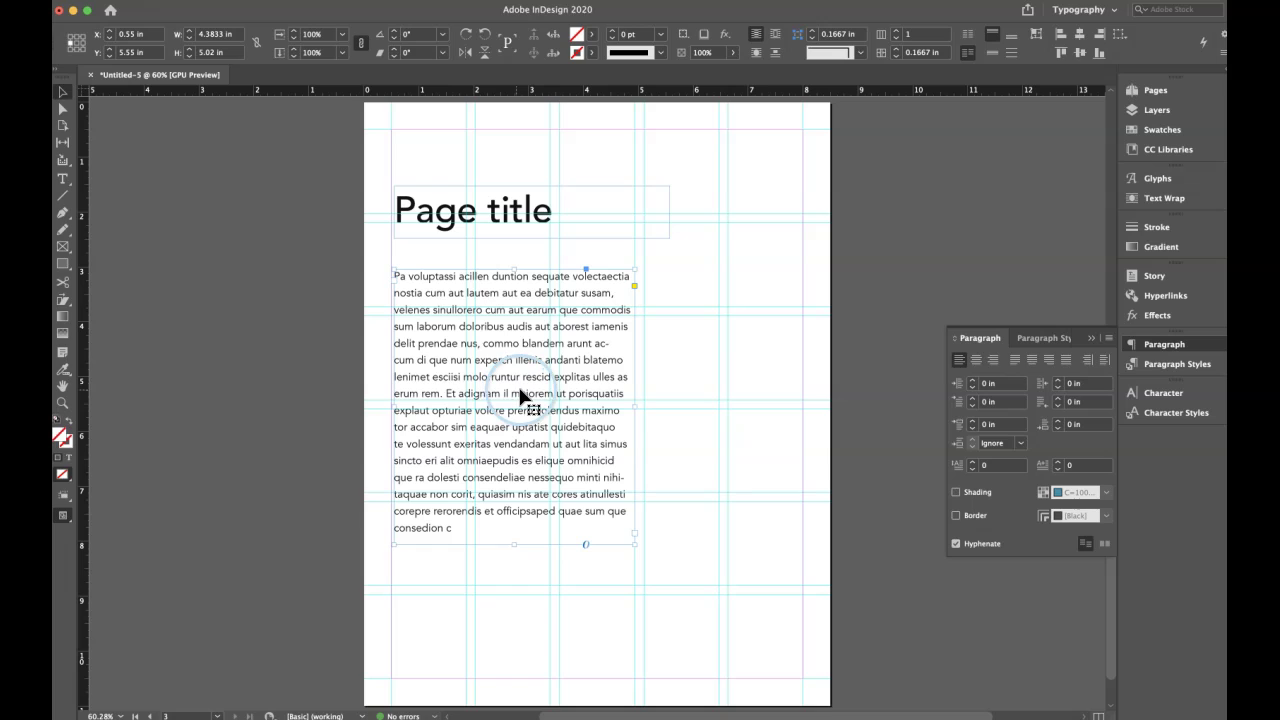
double_click(446, 392)
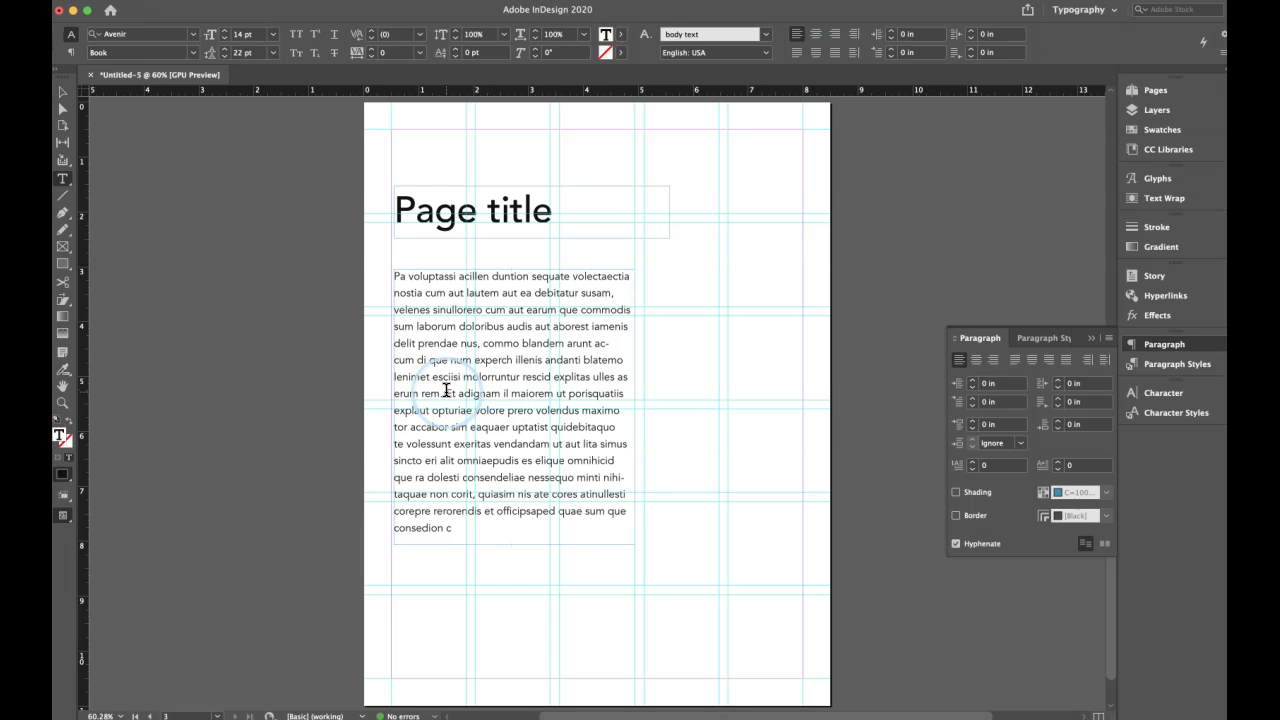
key("Return")
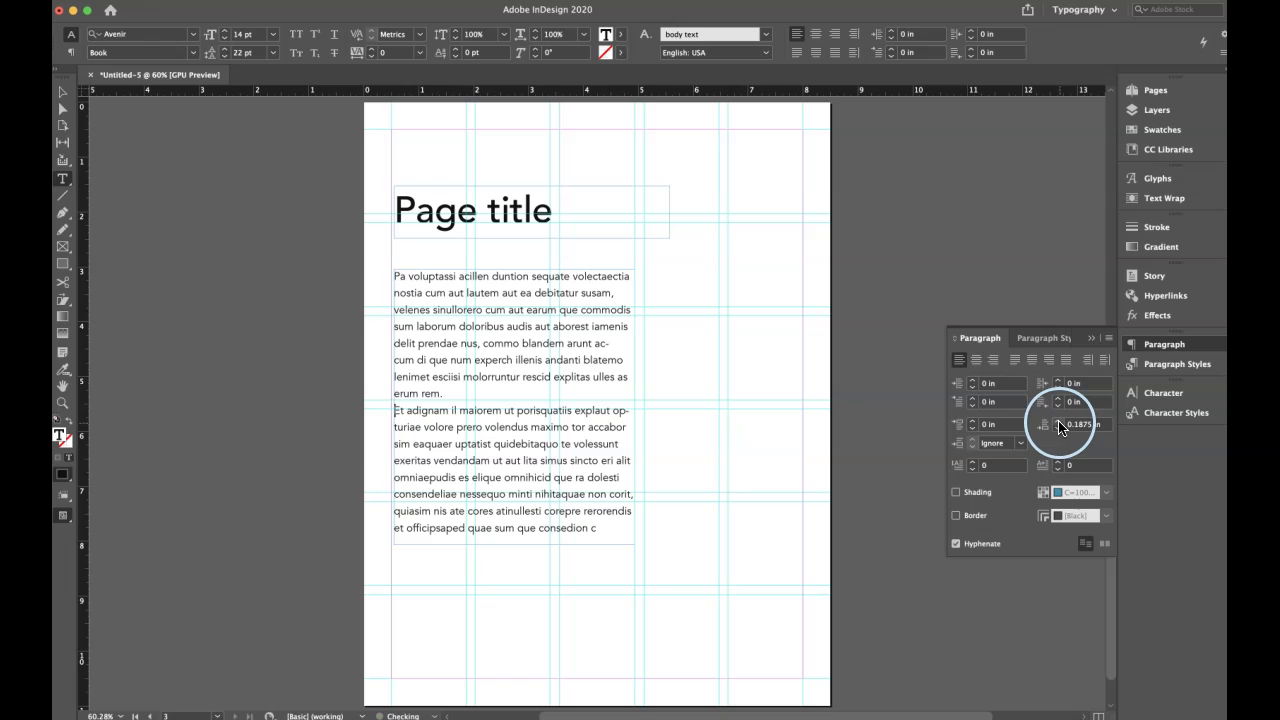
Set the space after the first body paragraph, ending in "erum rem.", to 0.1875 in
left_click(60, 95)
left_click(420, 289)
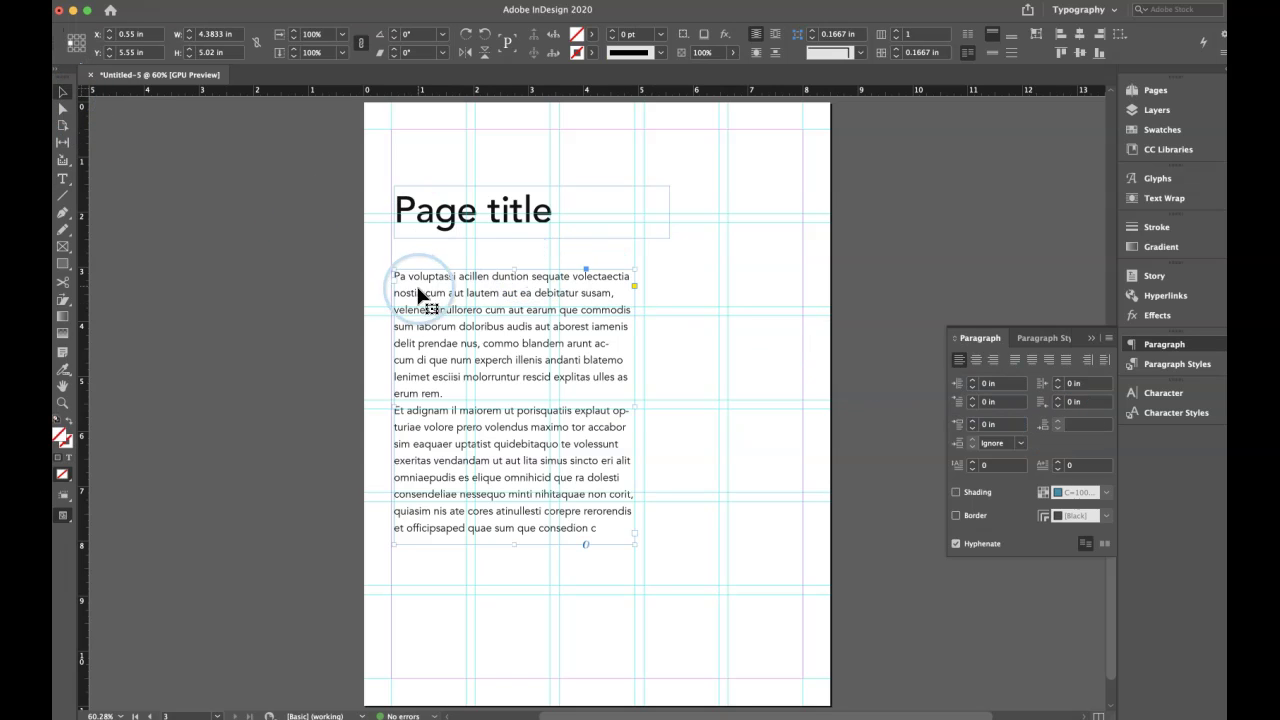
double_click(450, 404)
left_click(1056, 421)
left_click(1056, 421)
left_click(1056, 421)
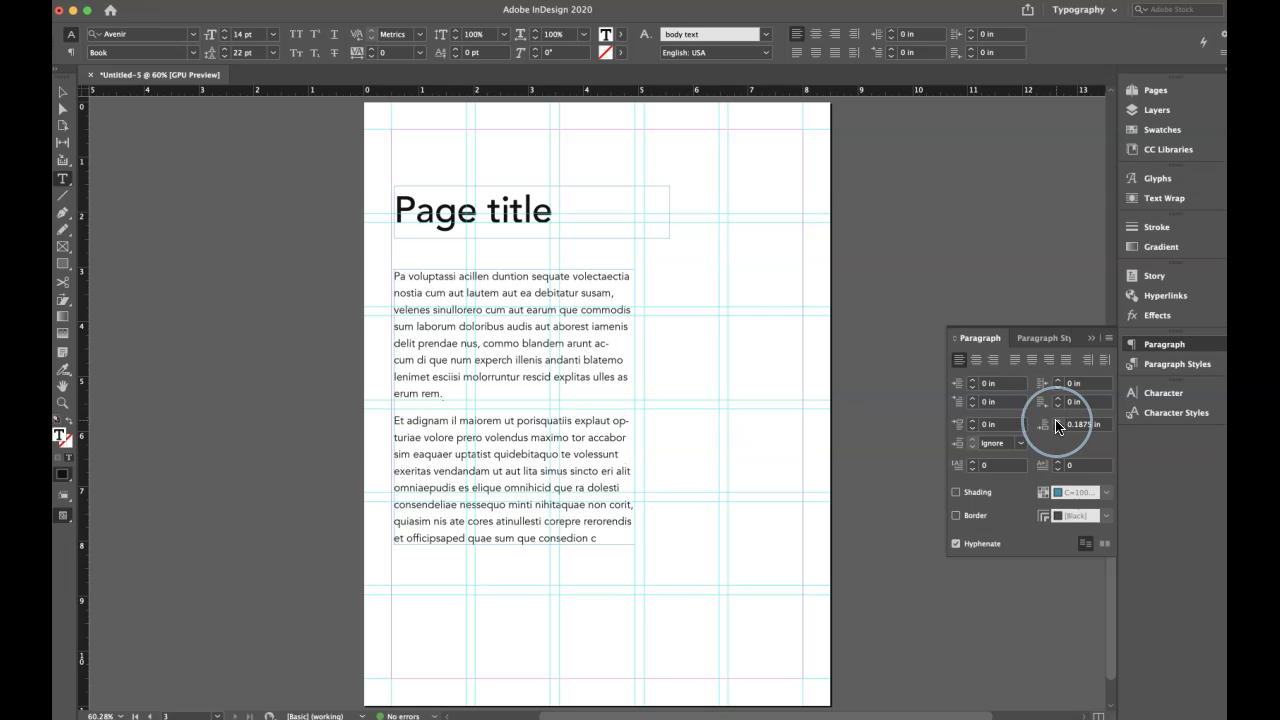
Create a paragraph style from the first body paragraph's formatting and name it "body paragraph"
left_click(1037, 339)
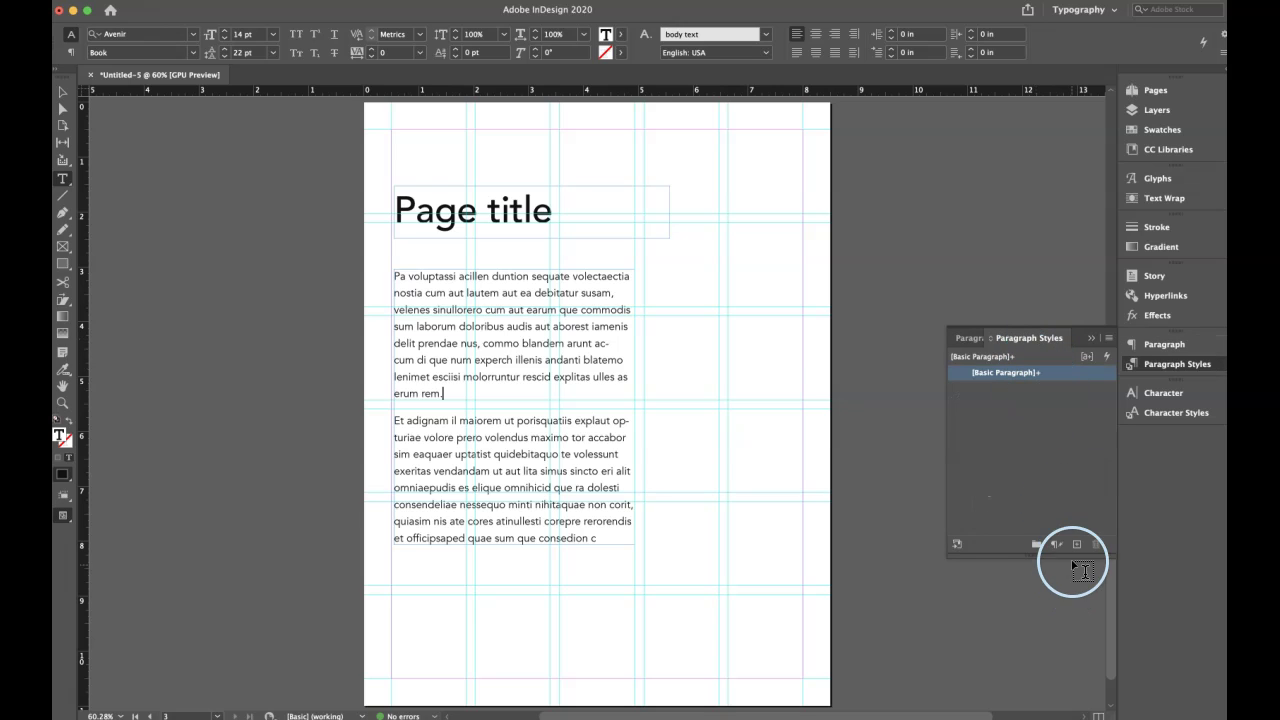
left_click(1077, 545)
left_click(1032, 390)
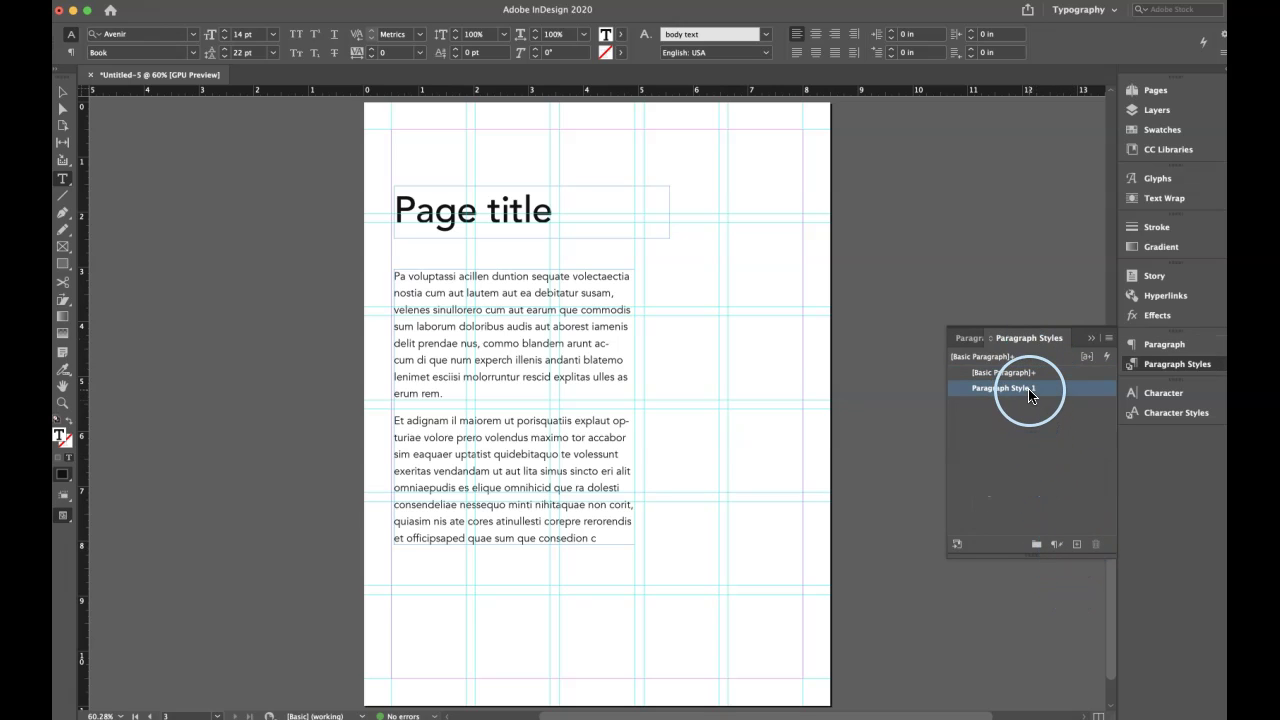
double_click(1040, 392)
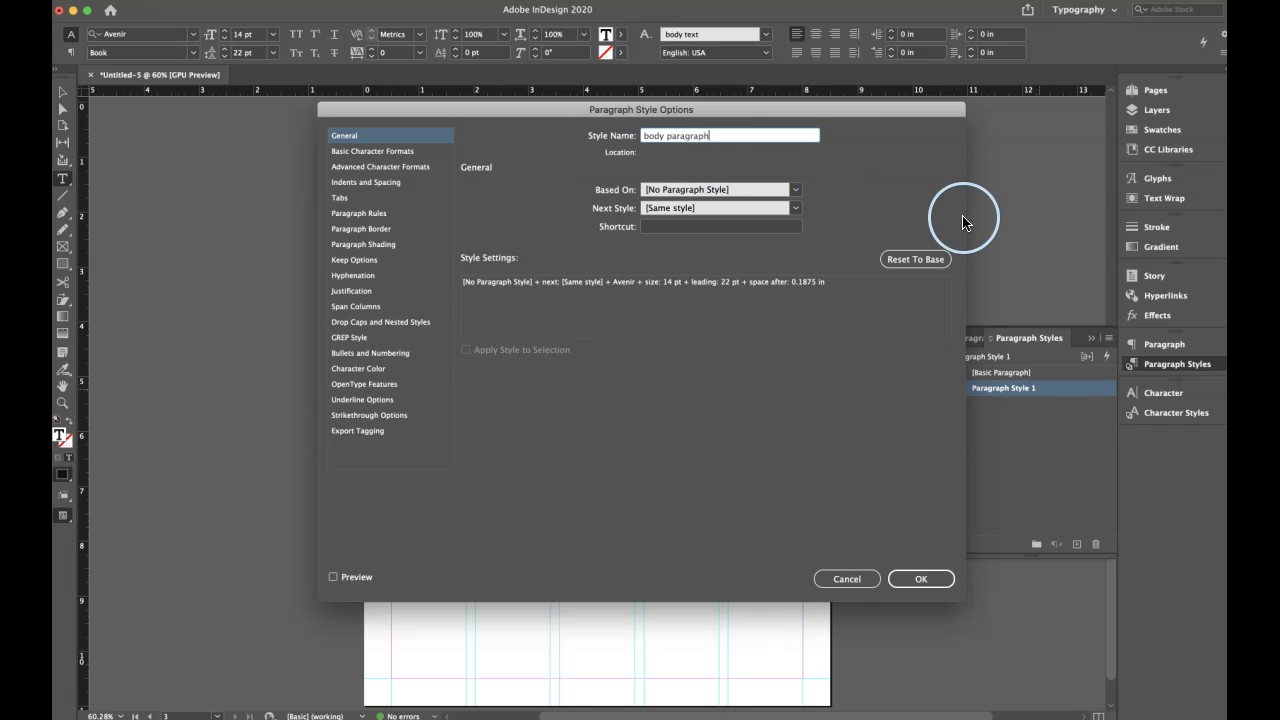
left_click(910, 578)
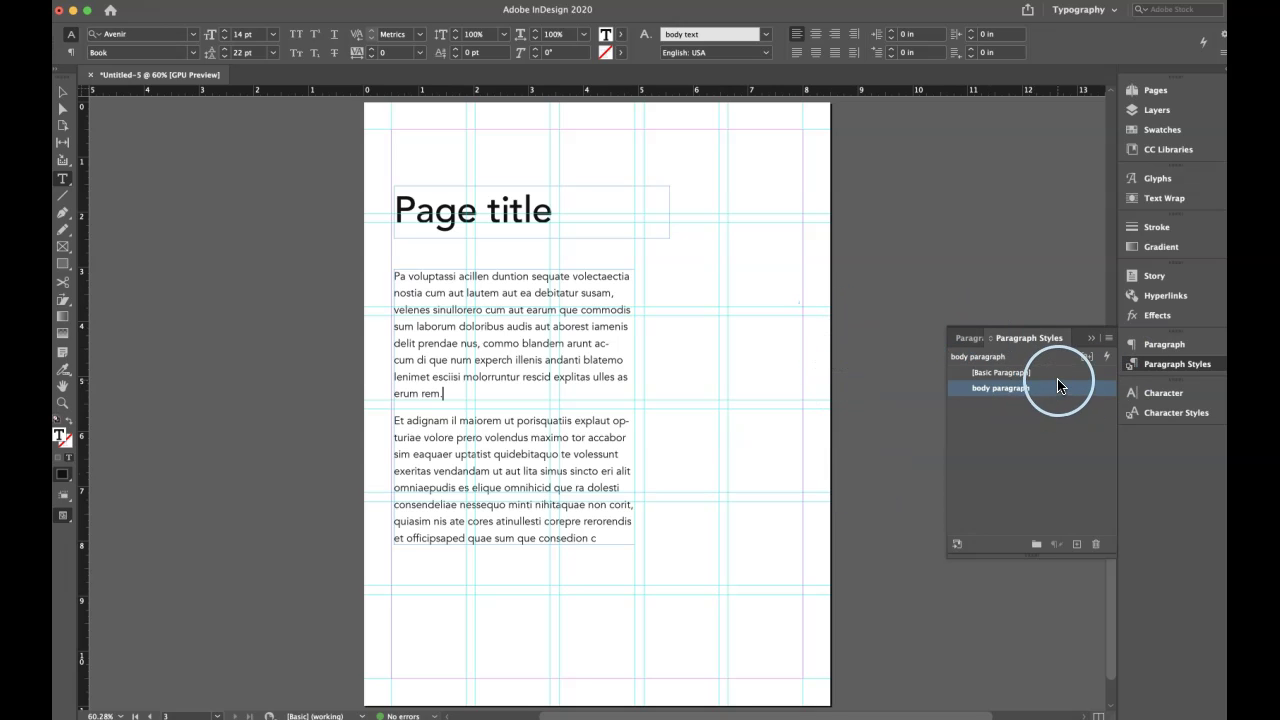
Switch the first body paragraph between the [Basic Paragraph] and body paragraph styles to compare their spacing
left_click(1016, 375)
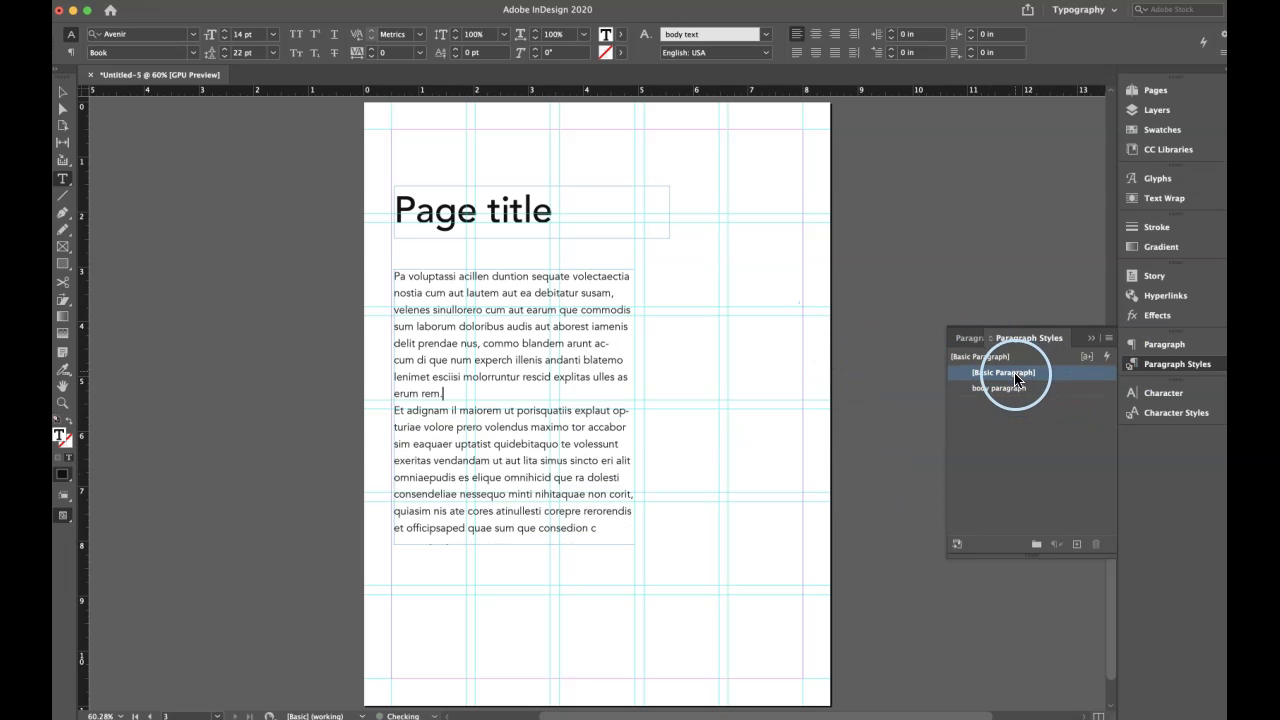
left_click(1011, 377)
left_click(1000, 388)
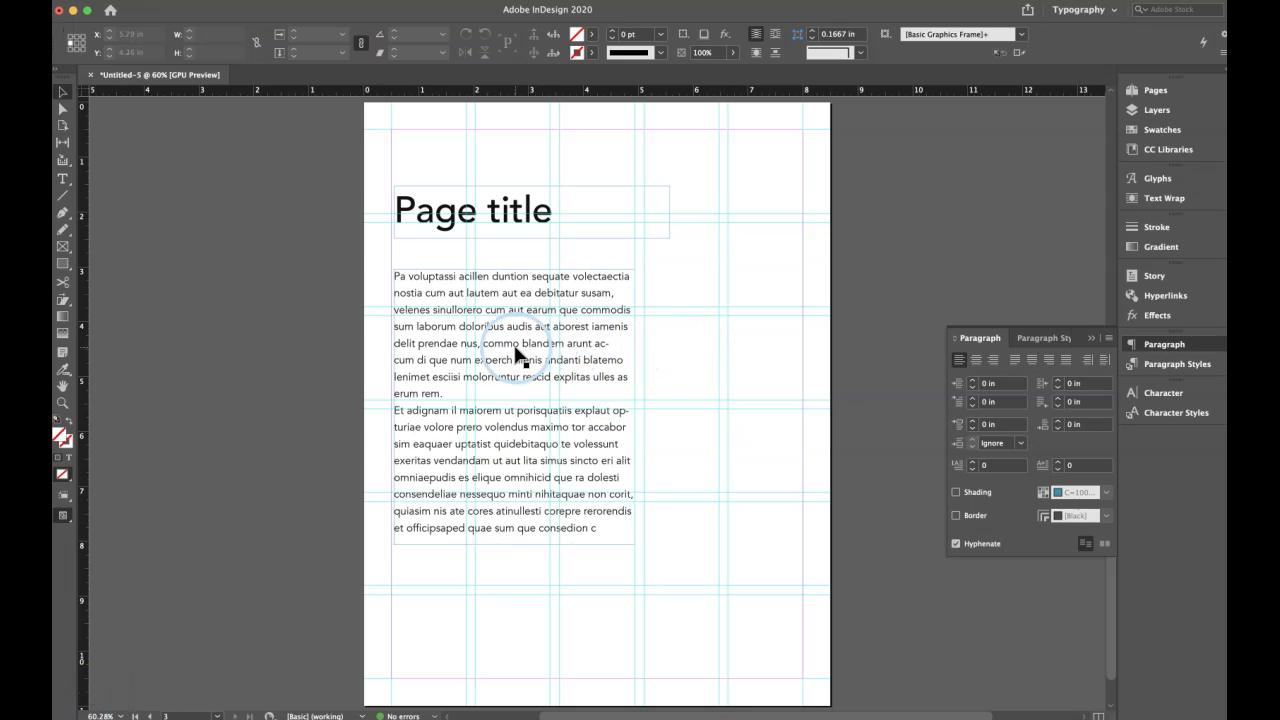
Delete the body text frame and the "Page title" frame from page 3
left_click(516, 350)
key("Delete")
left_click(516, 226)
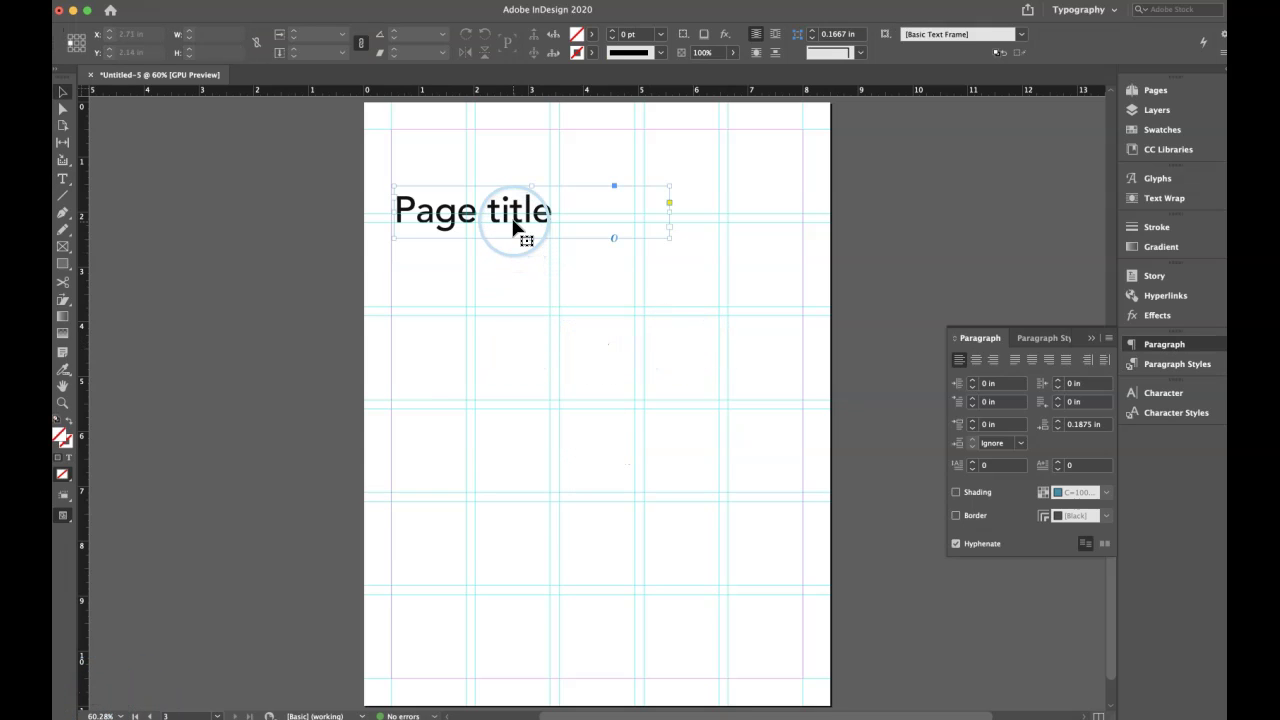
key("Delete")
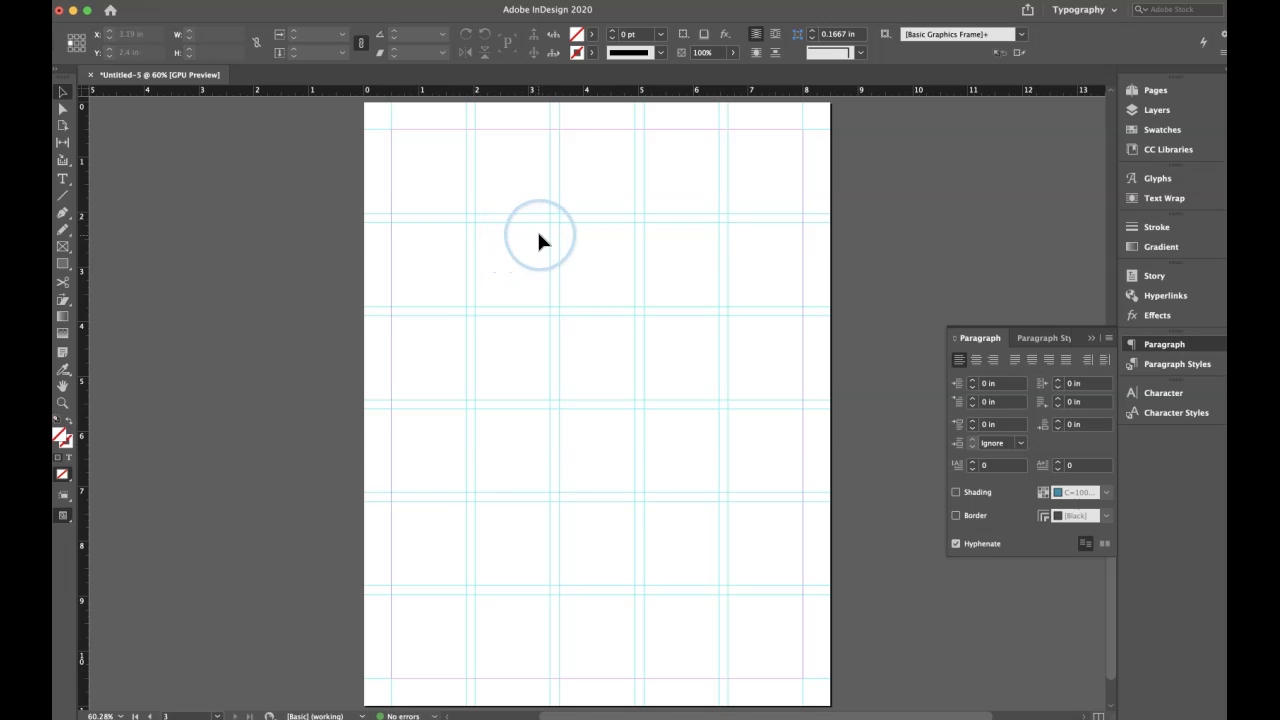
left_click(1091, 339)
Compare the guides on page 1 with those on the A-Master page
left_click(1152, 92)
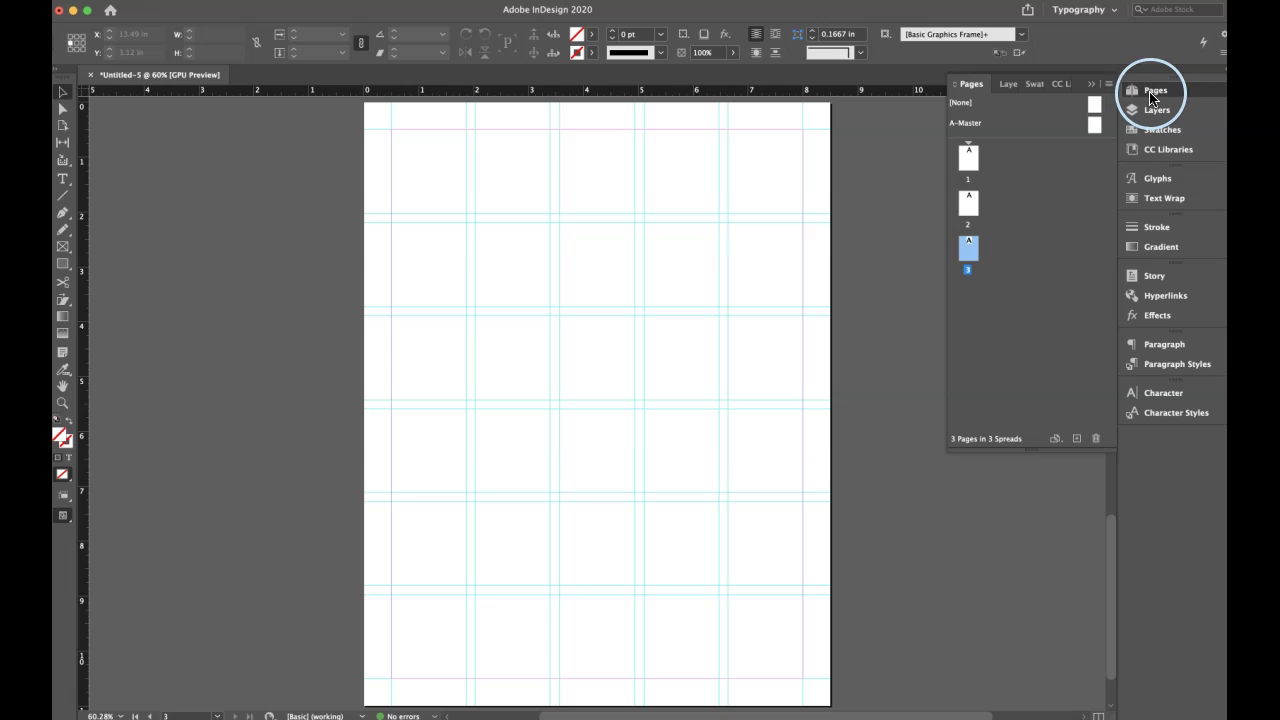
left_click(1005, 152)
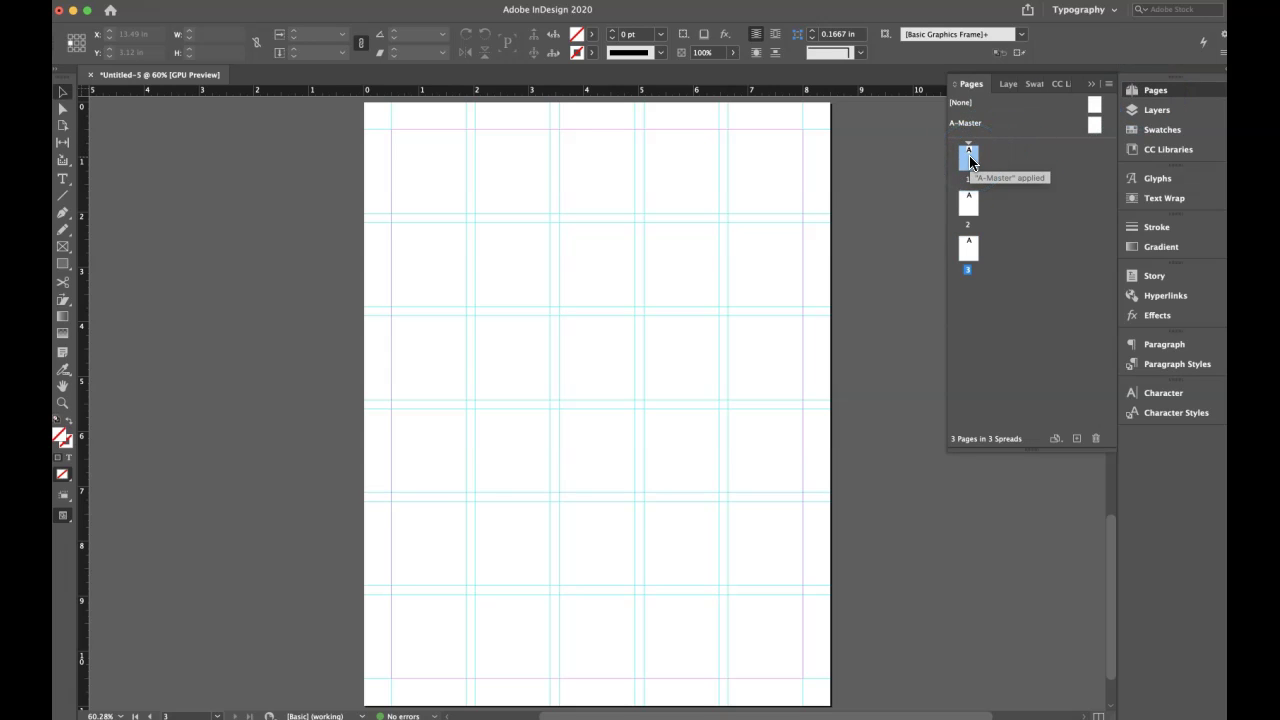
double_click(969, 157)
left_click_drag(972, 195, 977, 122)
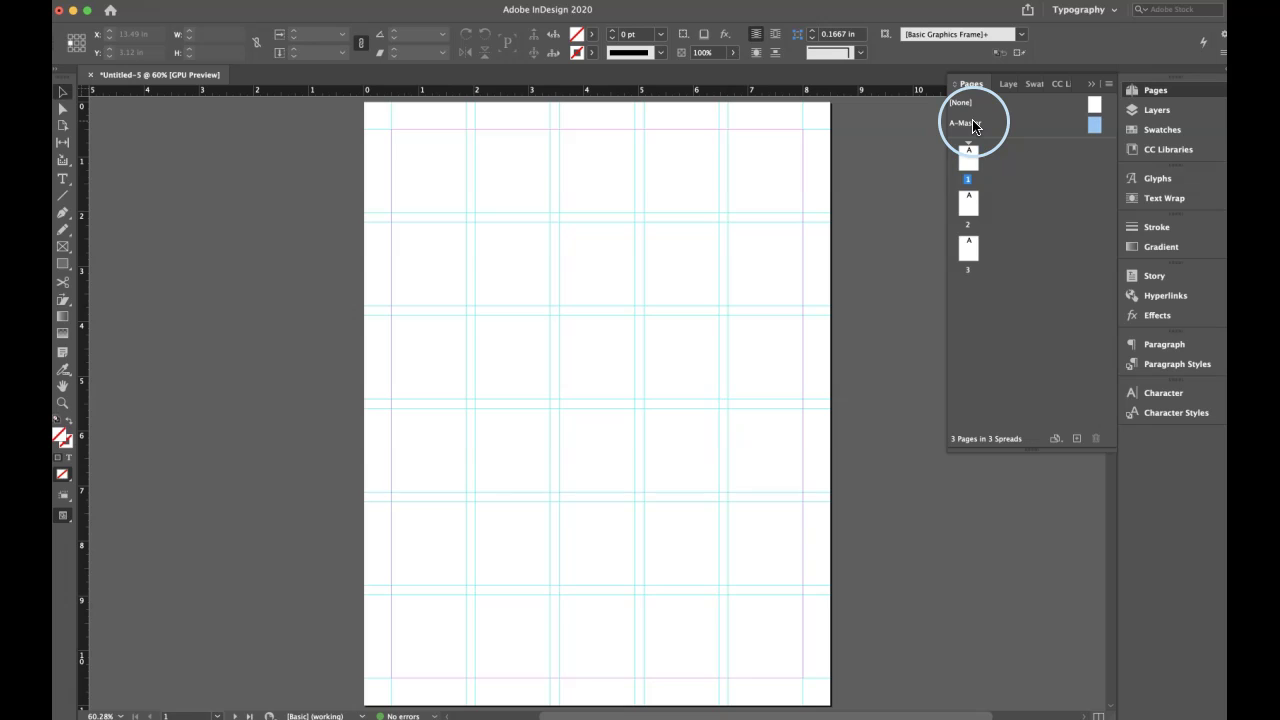
double_click(966, 123)
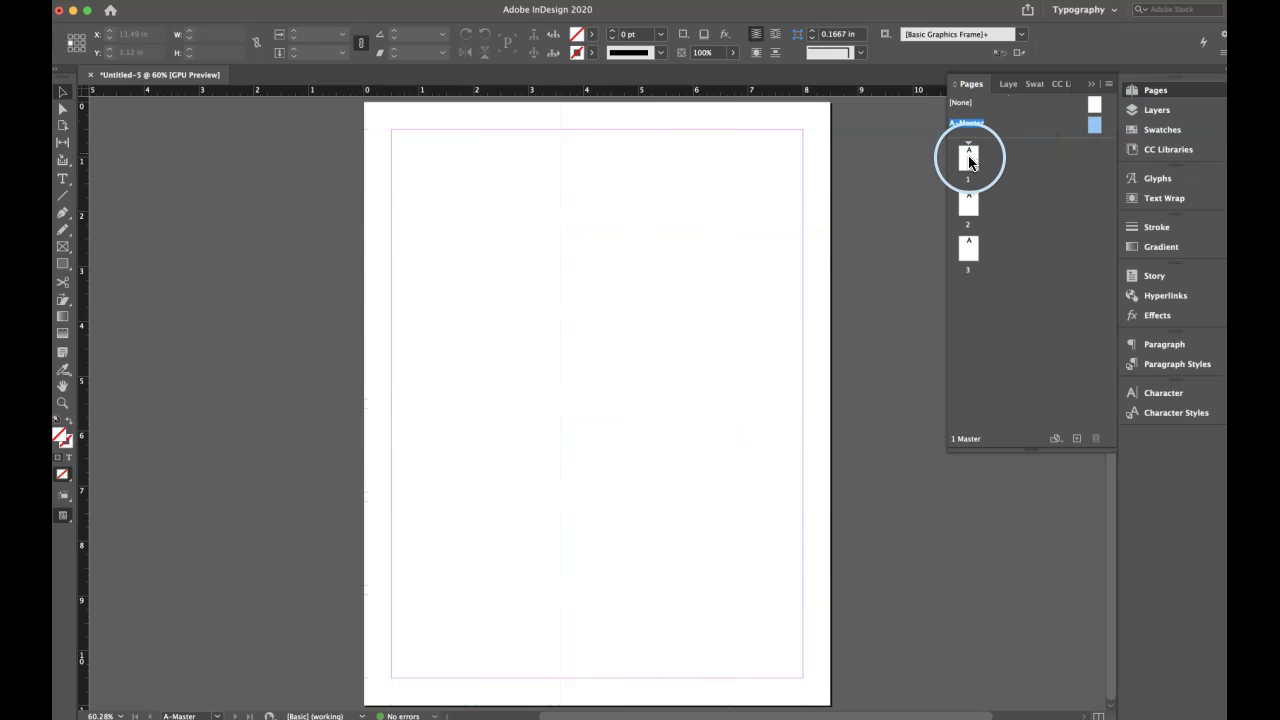
double_click(968, 162)
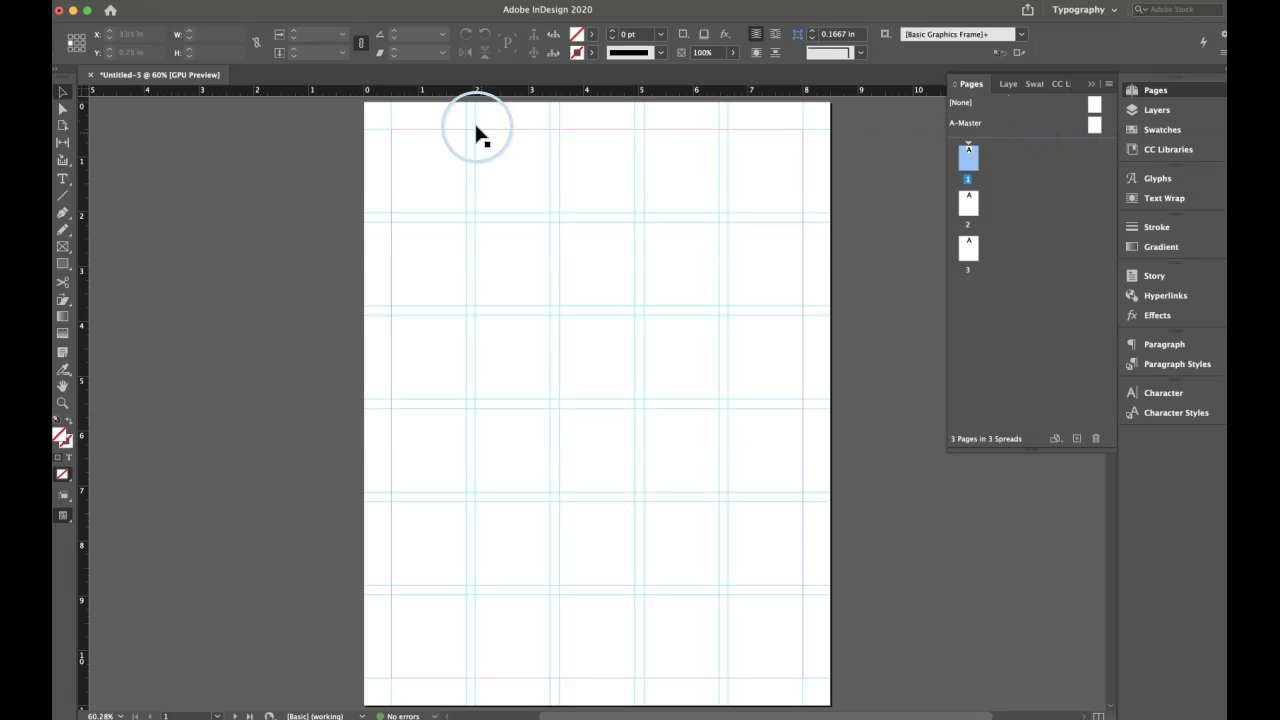
Remove all existing ruler guides from page 1
left_click(178, 0)
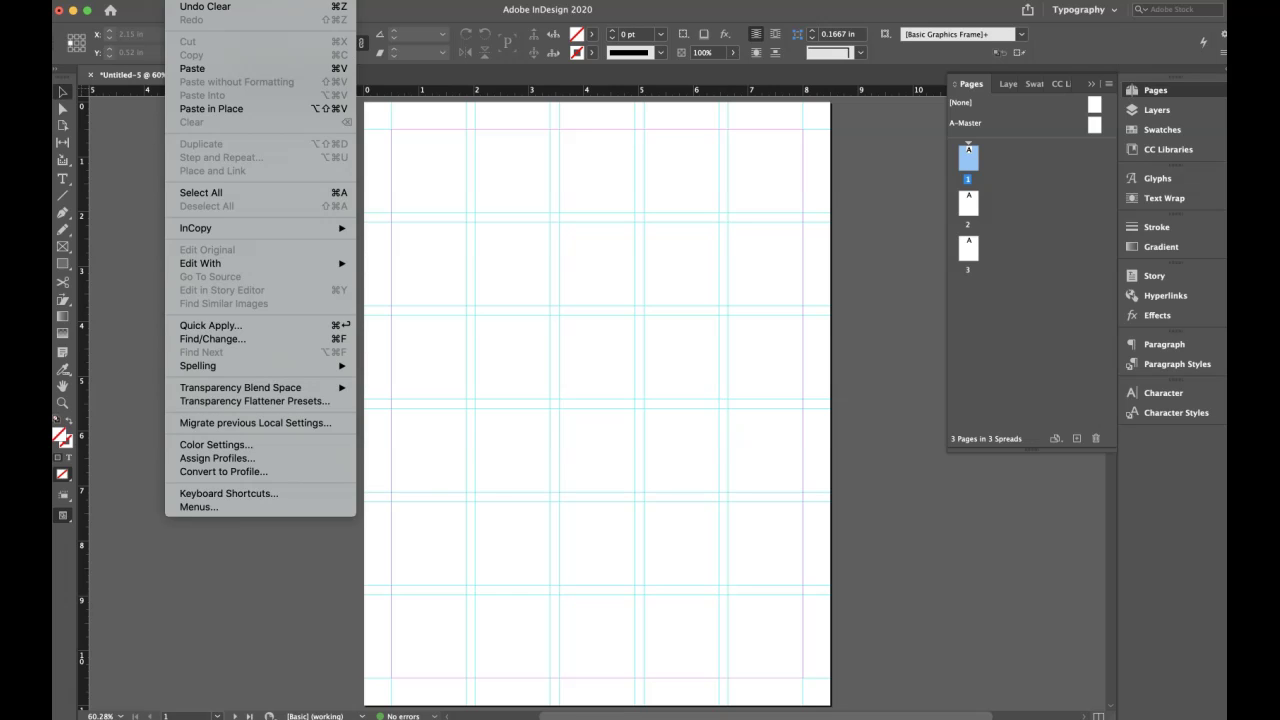
mouse_move(212, 0)
left_click(226, 47)
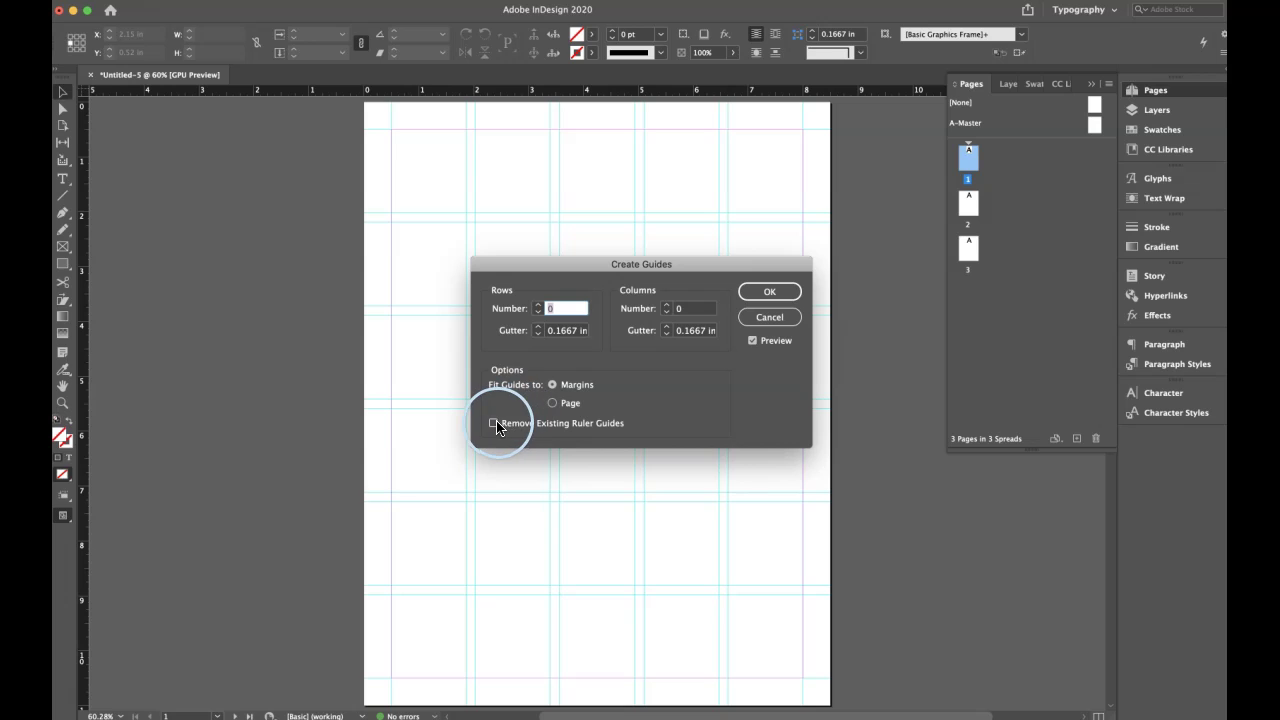
left_click(495, 424)
left_click(769, 292)
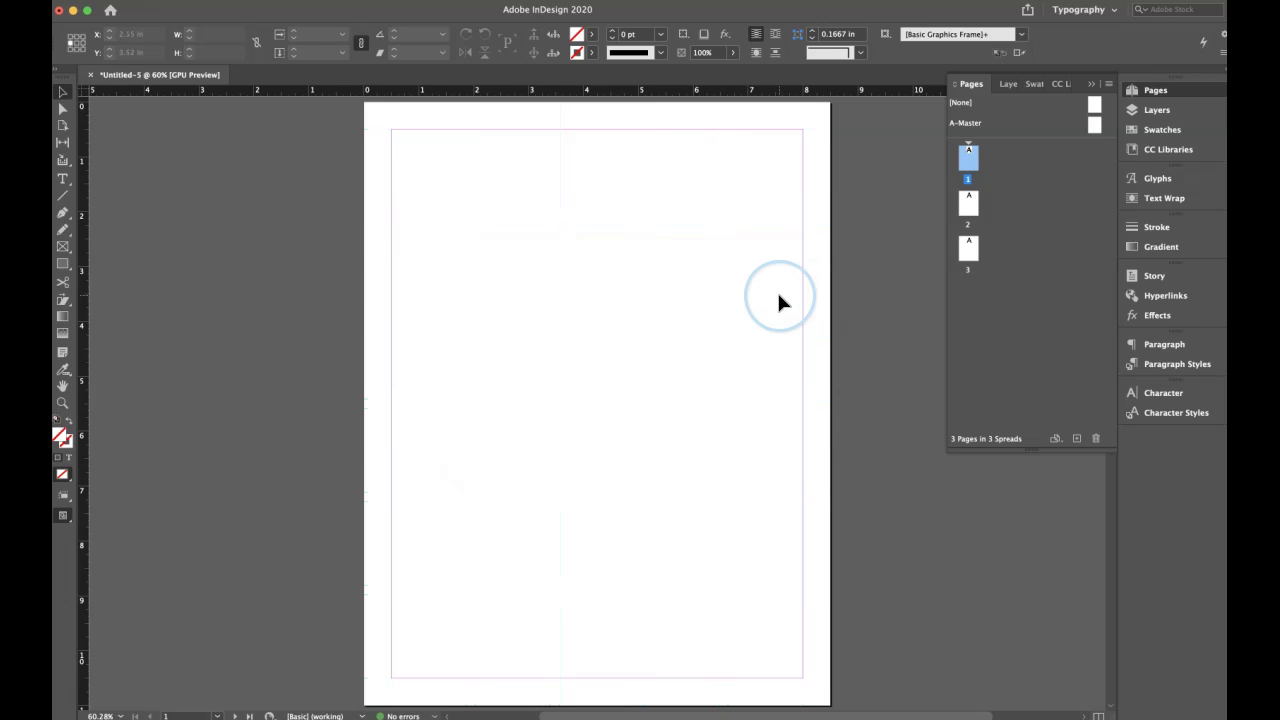
Remove all existing ruler guides from page 2
double_click(968, 207)
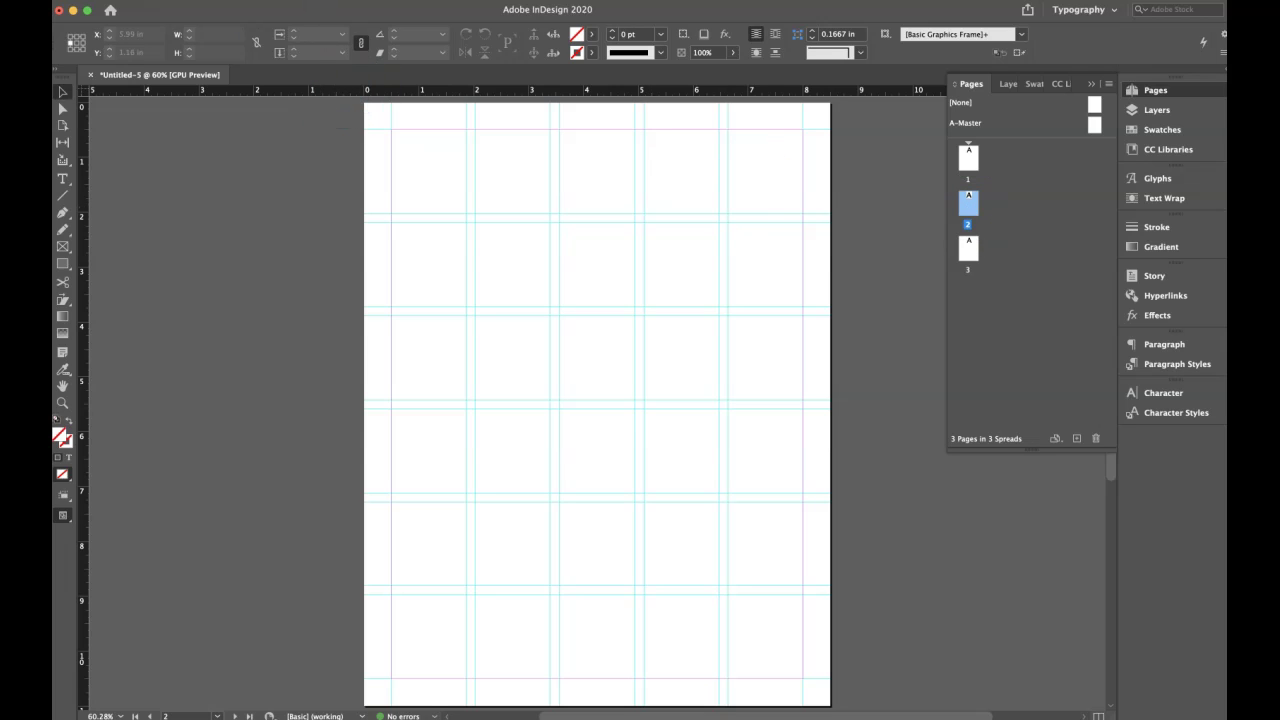
left_click(178, 0)
mouse_move(228, 0)
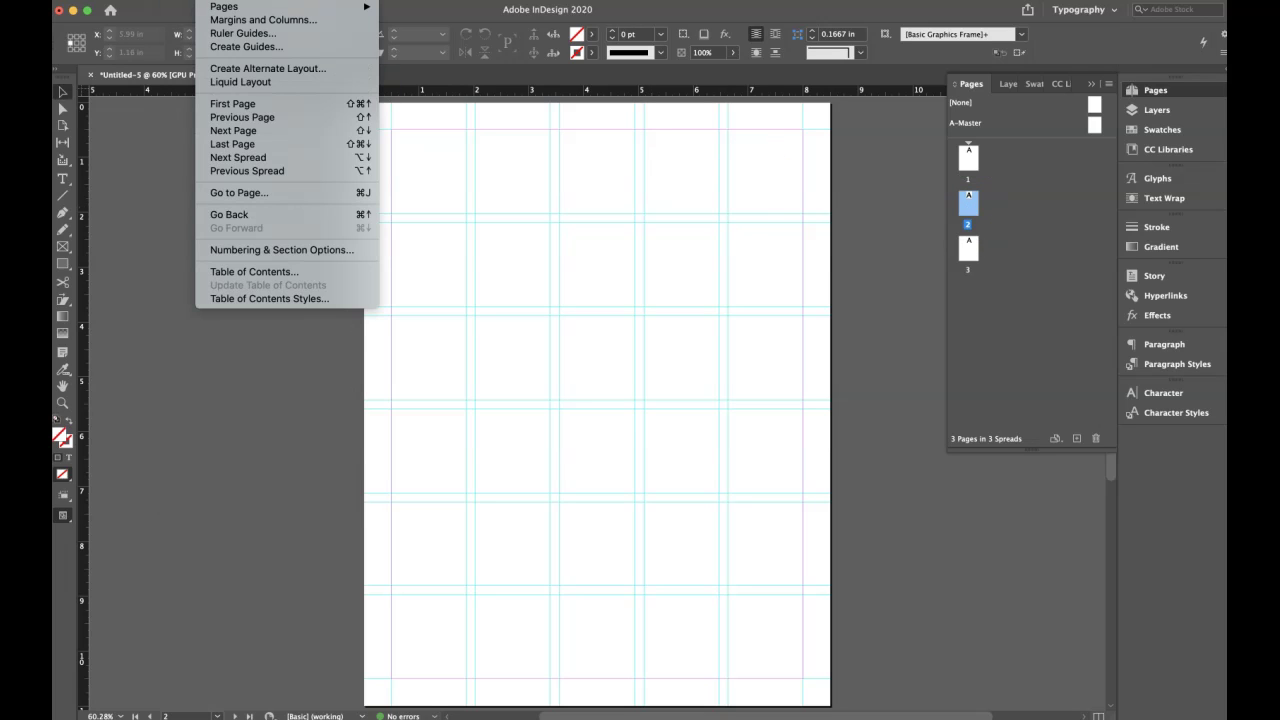
left_click(236, 214)
left_click(232, 47)
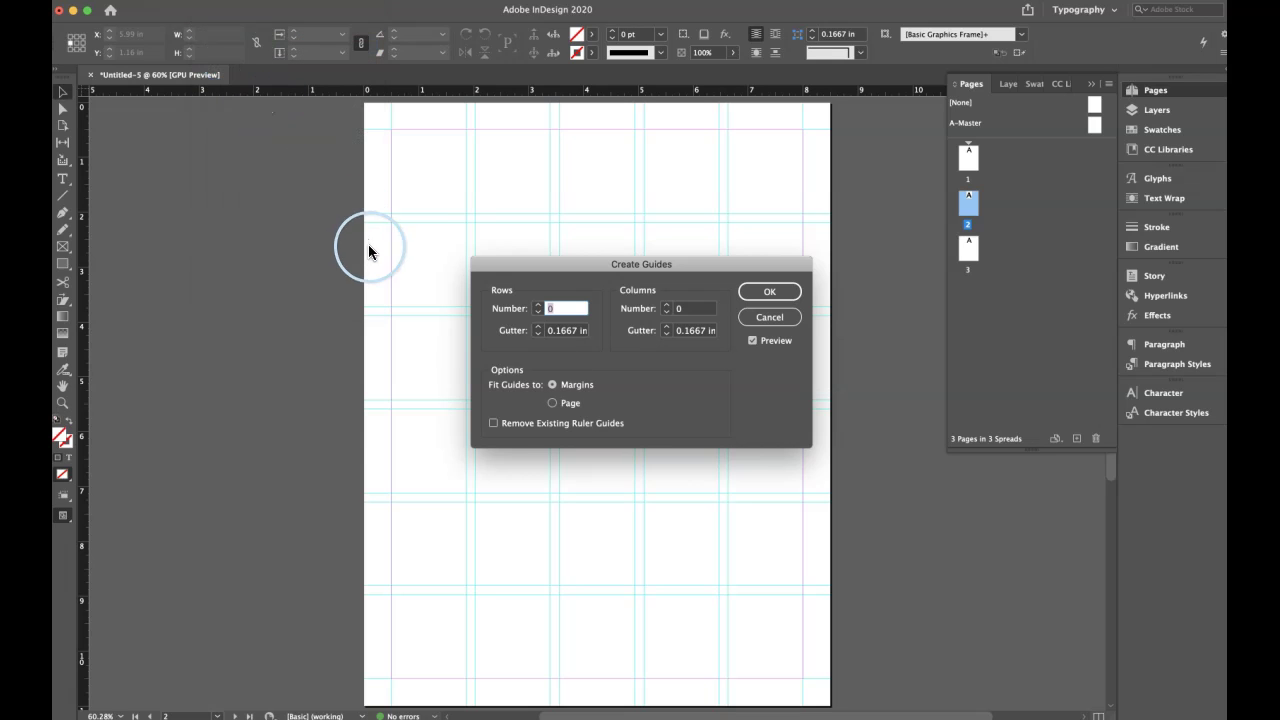
left_click(494, 424)
left_click(769, 291)
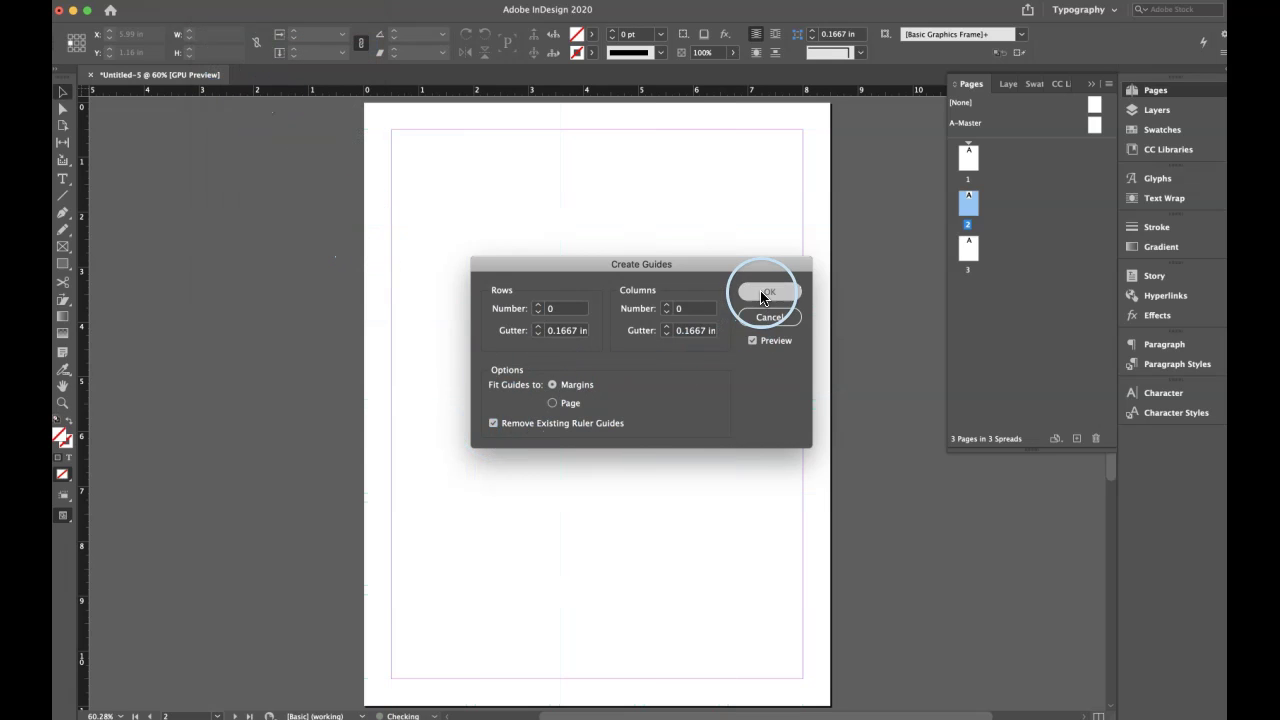
Delete page 3 from the document
double_click(966, 250)
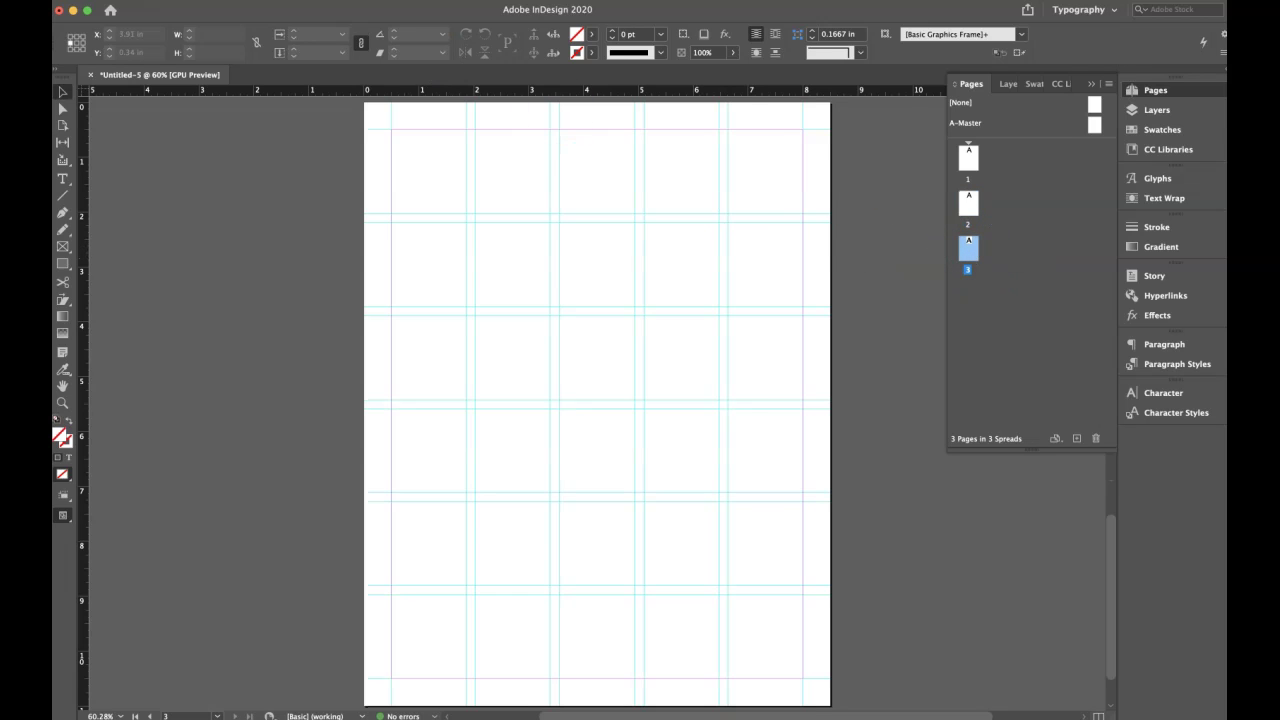
right_click(968, 248)
left_click(996, 294)
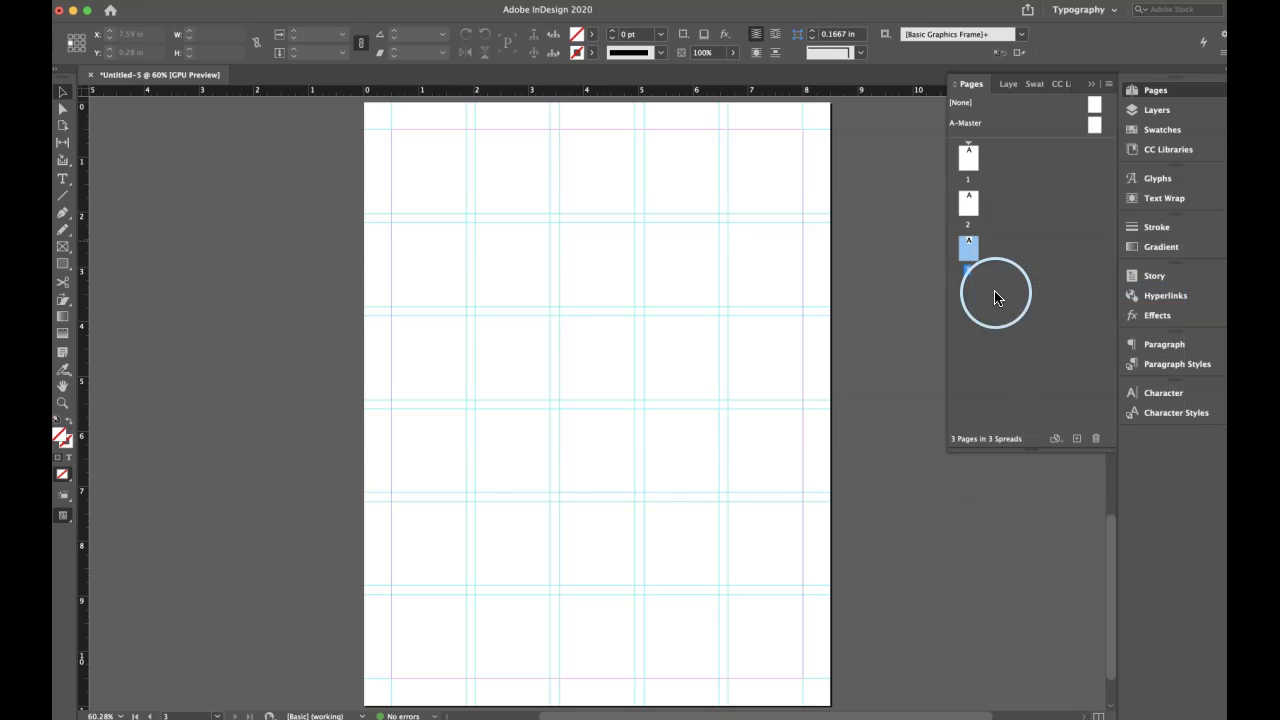
right_click(988, 220)
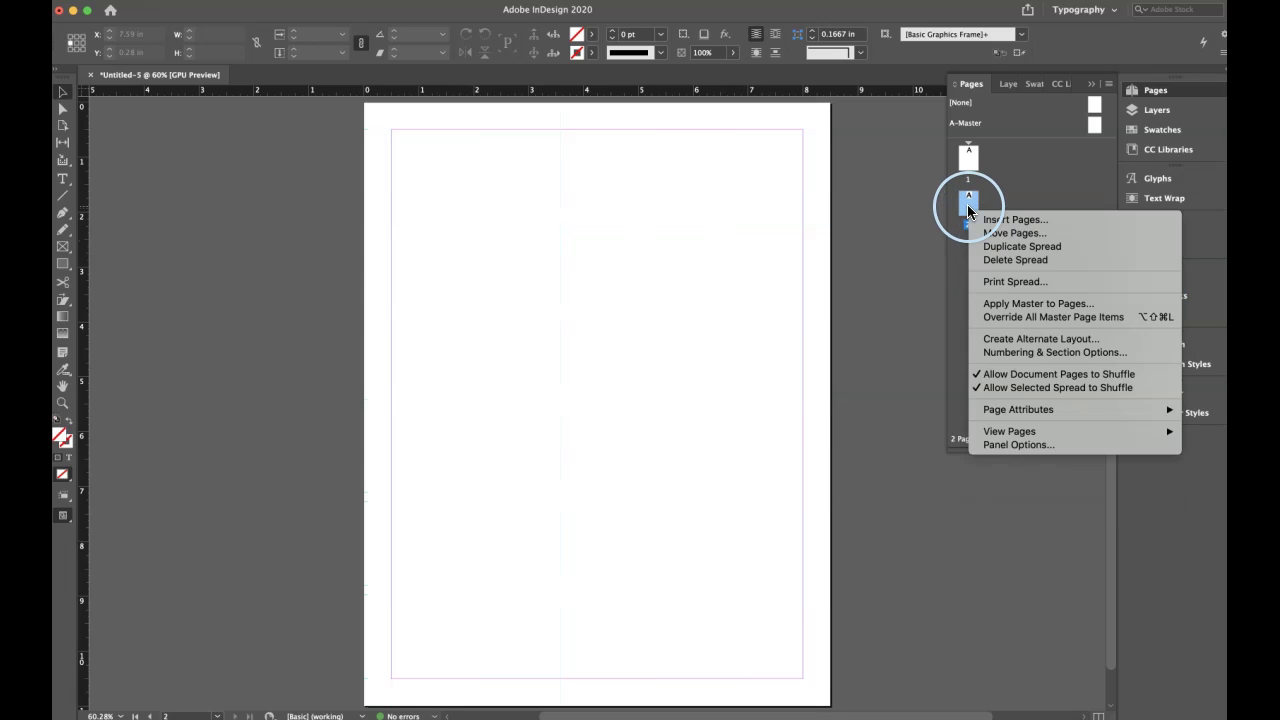
left_click(986, 160)
left_click(971, 152)
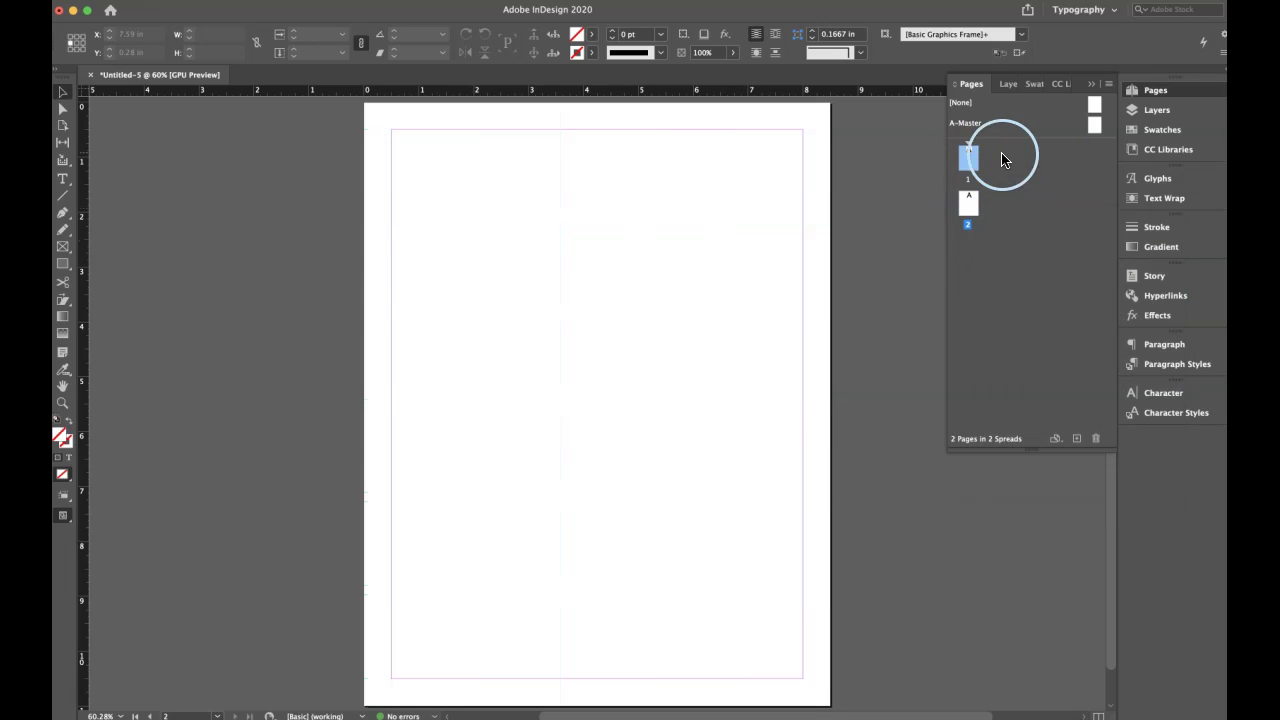
Create guides with 6 rows and 5 columns on the A-Master page, fitted to the margins with 0.1667 in gutters
left_click(969, 127)
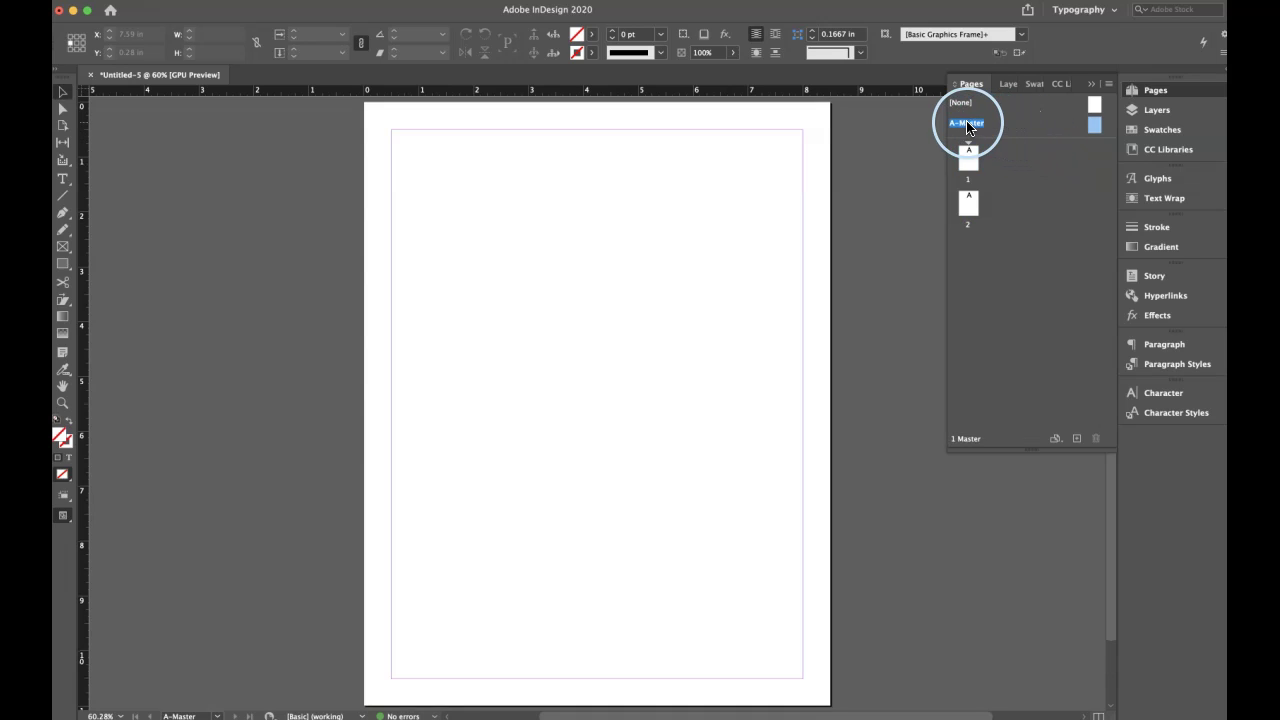
left_click(205, 1)
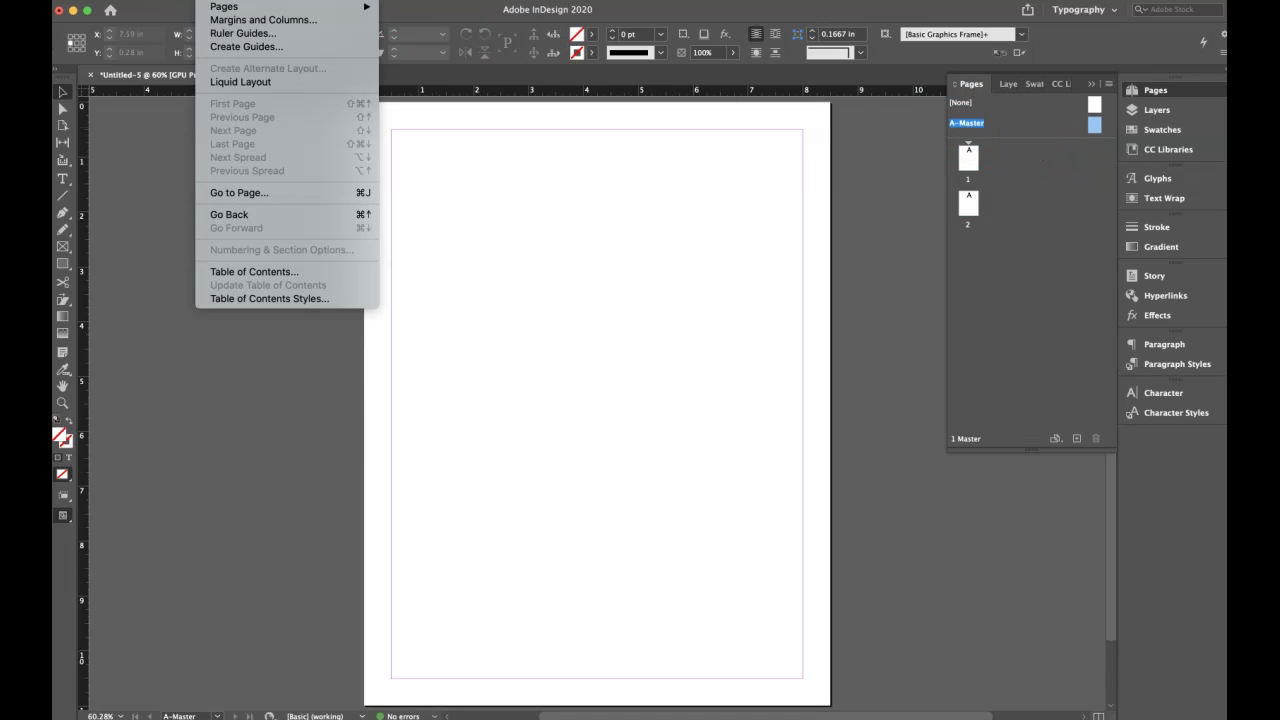
left_click(232, 46)
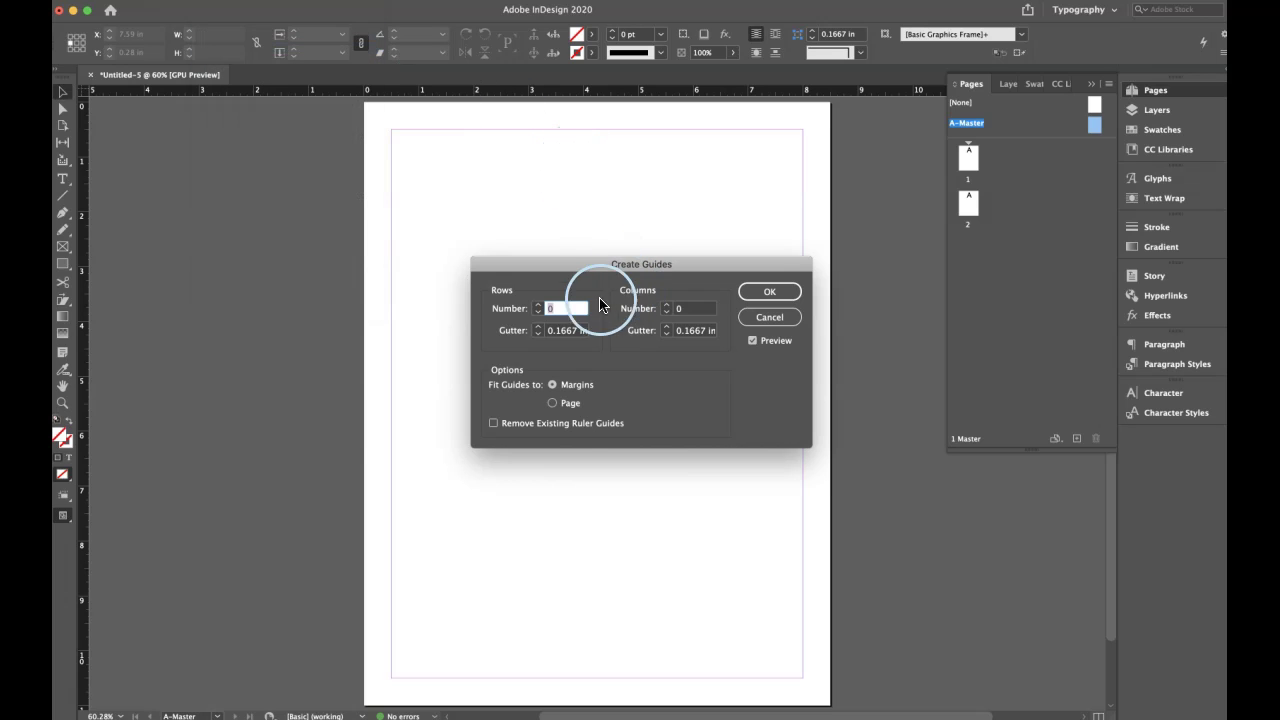
left_click(538, 305)
left_click(538, 305)
left_click(538, 305)
left_click(538, 305)
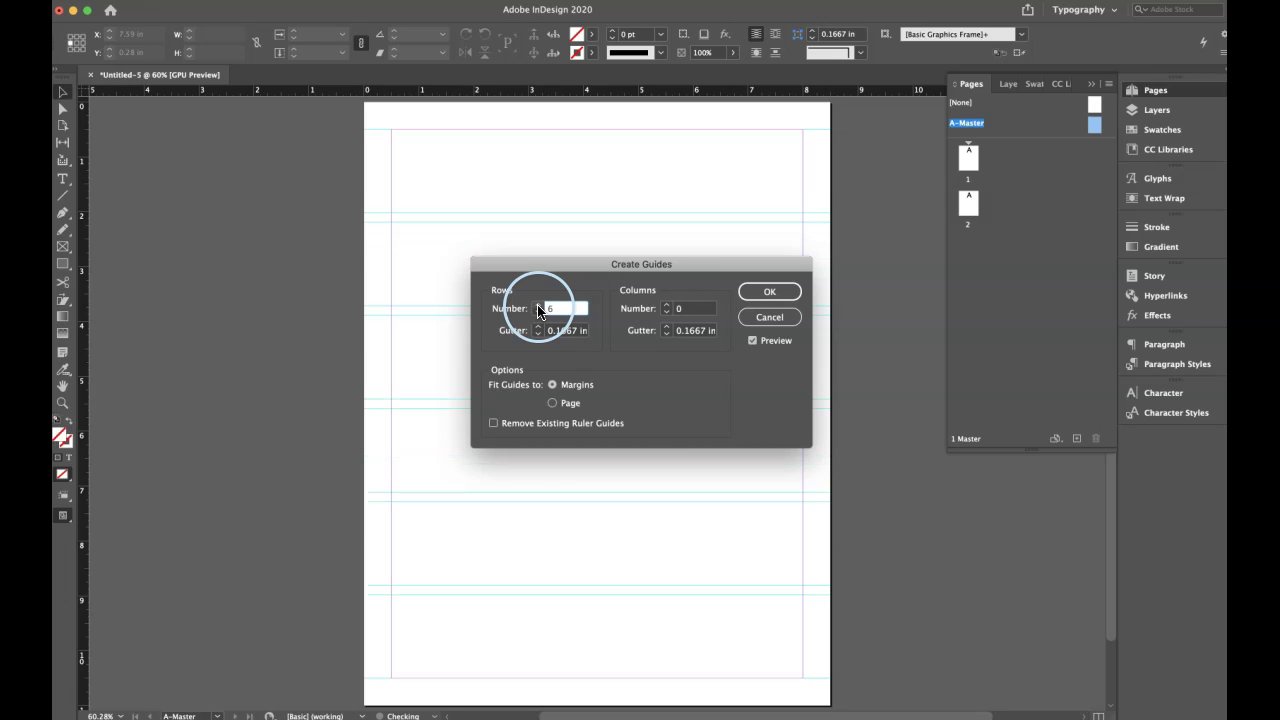
left_click(666, 305)
left_click(666, 305)
left_click(666, 305)
left_click(666, 305)
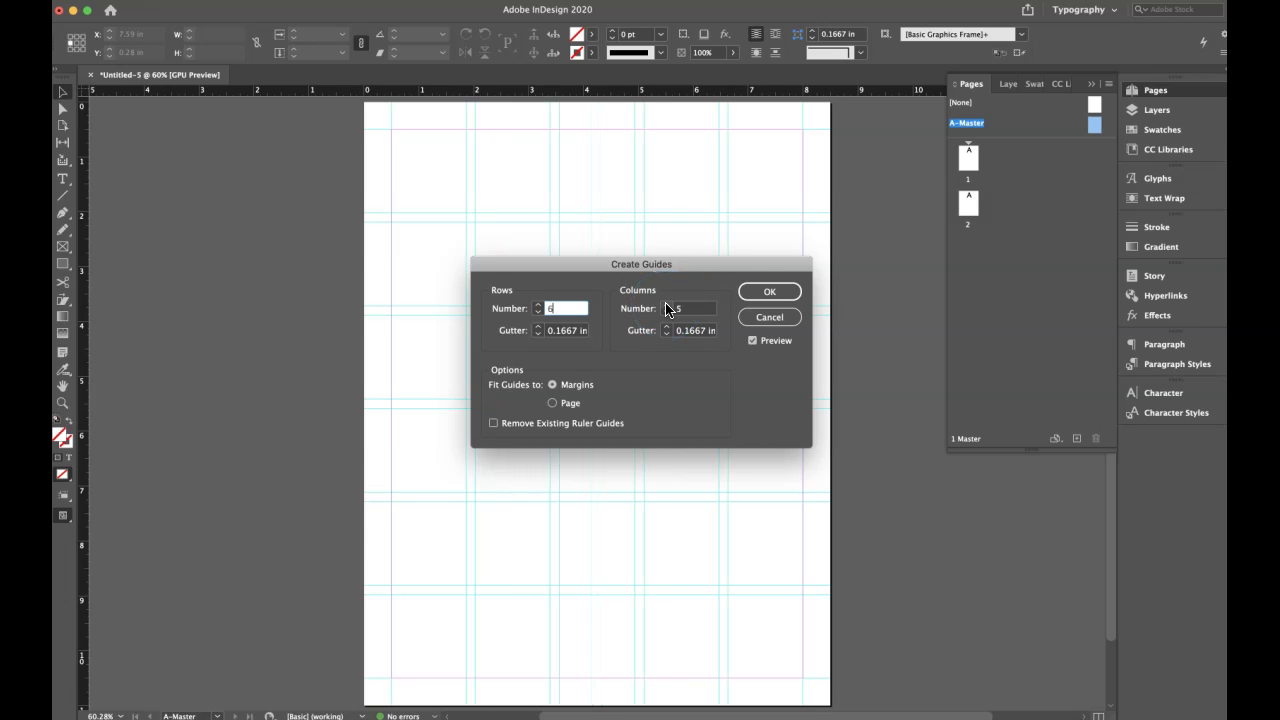
left_click(796, 289)
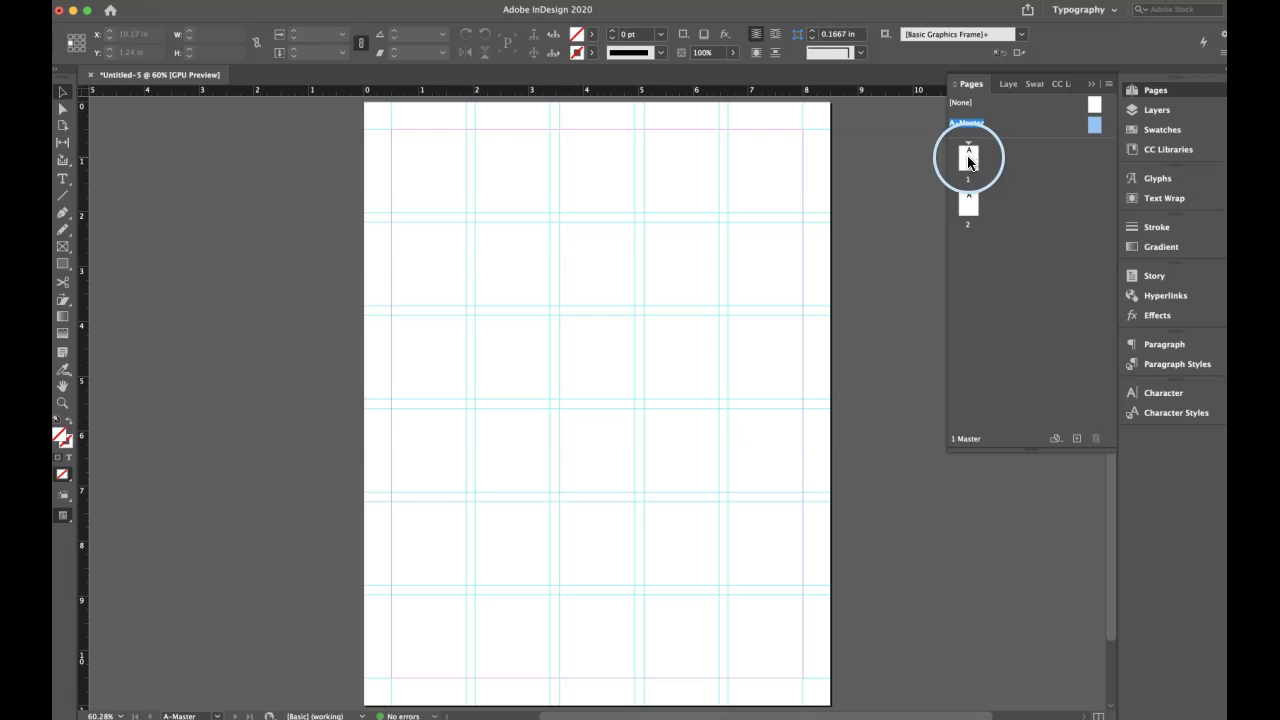
Check pages 1 and 2 for the guide grid inherited from A-Master
left_click_drag(968, 160, 971, 165)
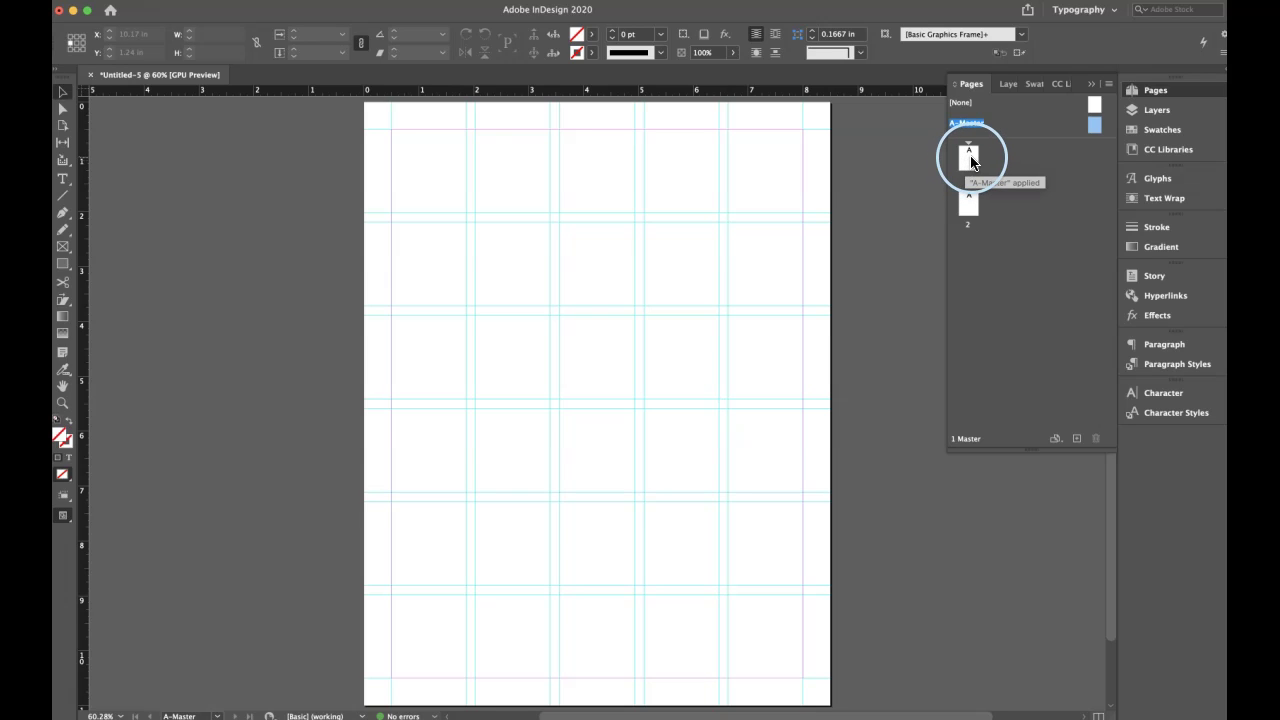
left_click(970, 160)
left_click(968, 202)
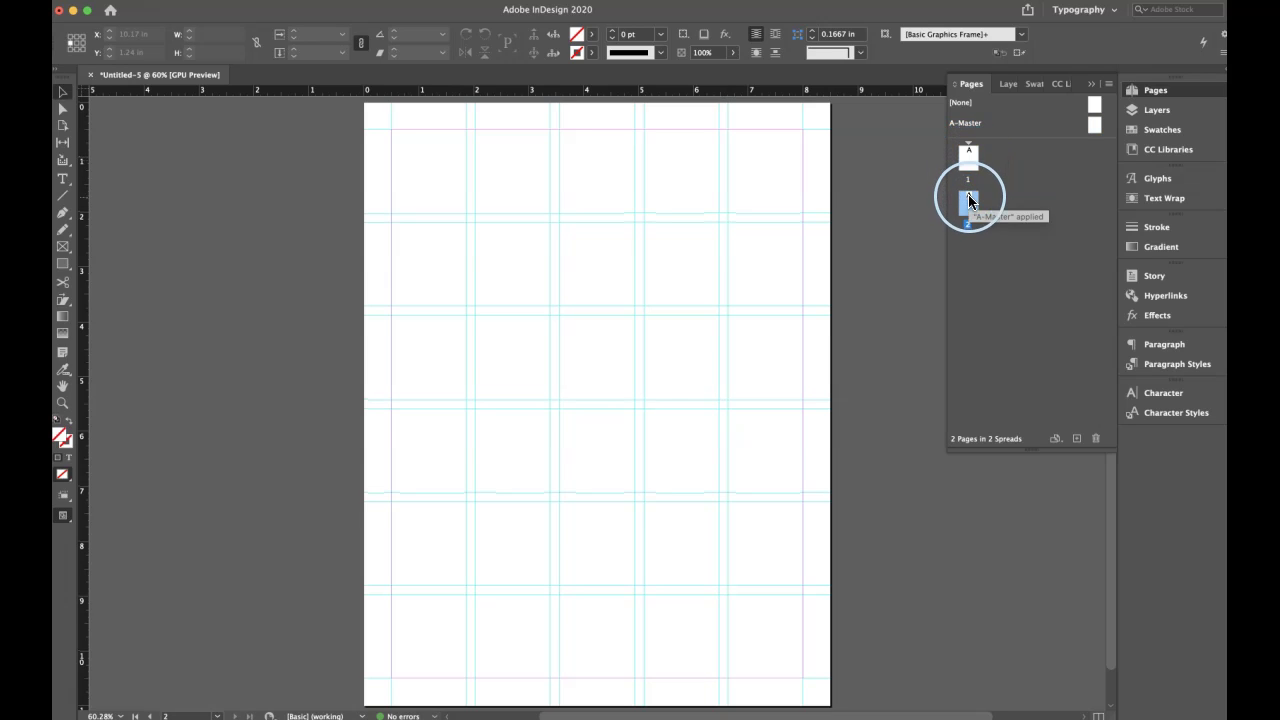
left_click(968, 157)
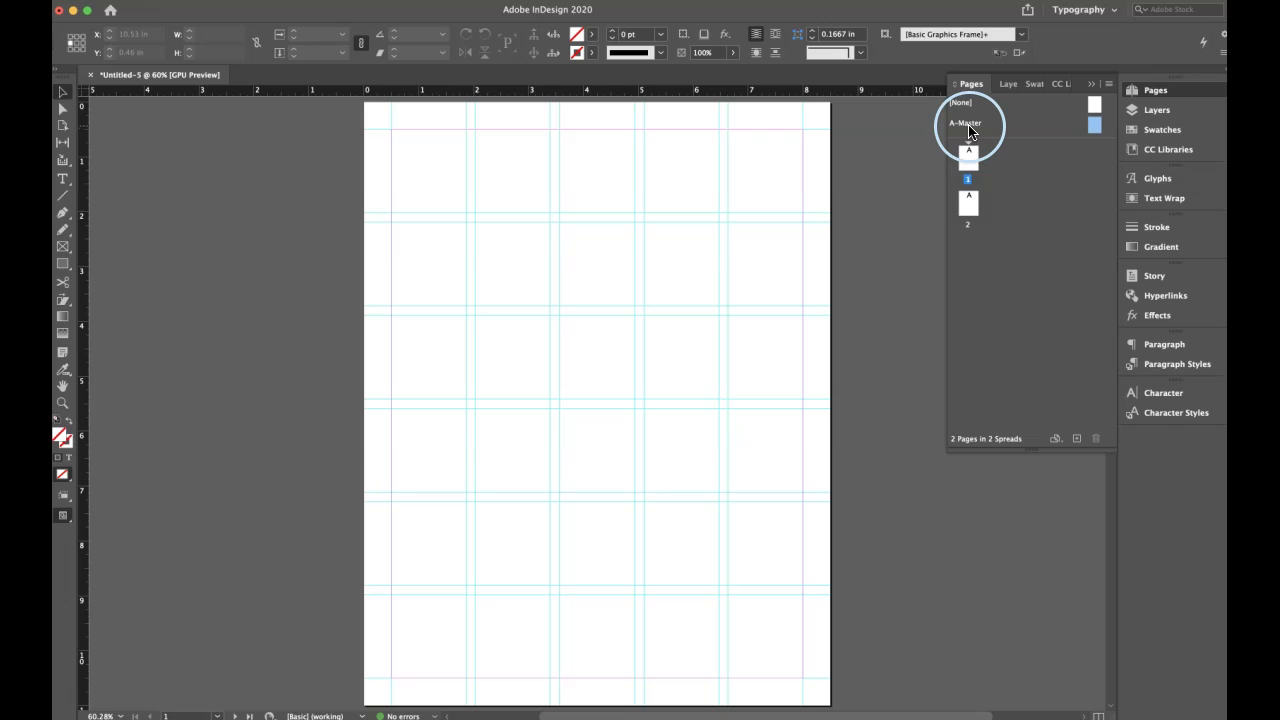
Draw a rectangle about 8.57 by 2.07 in across the top of A-Master and fill it with dark navy, RGB 15, 34, 55
double_click(968, 126)
left_click(62, 264)
left_click_drag(362, 101, 830, 213)
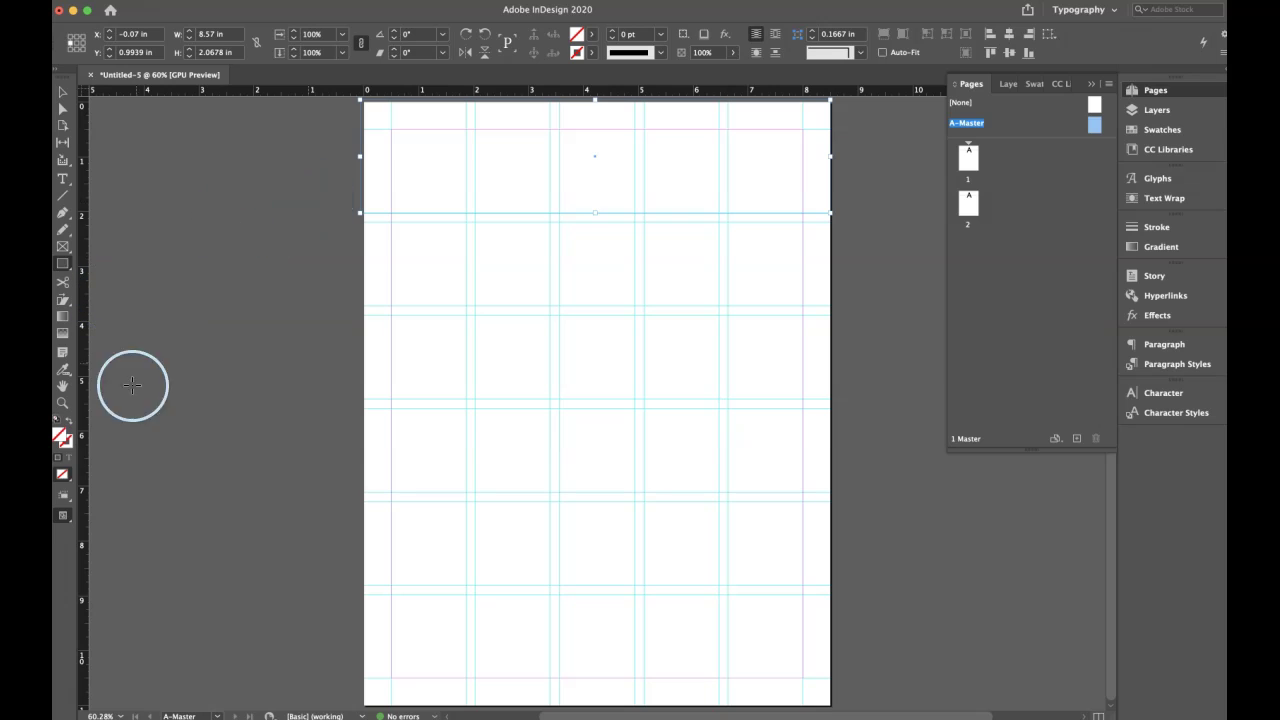
double_click(59, 437)
left_click(500, 434)
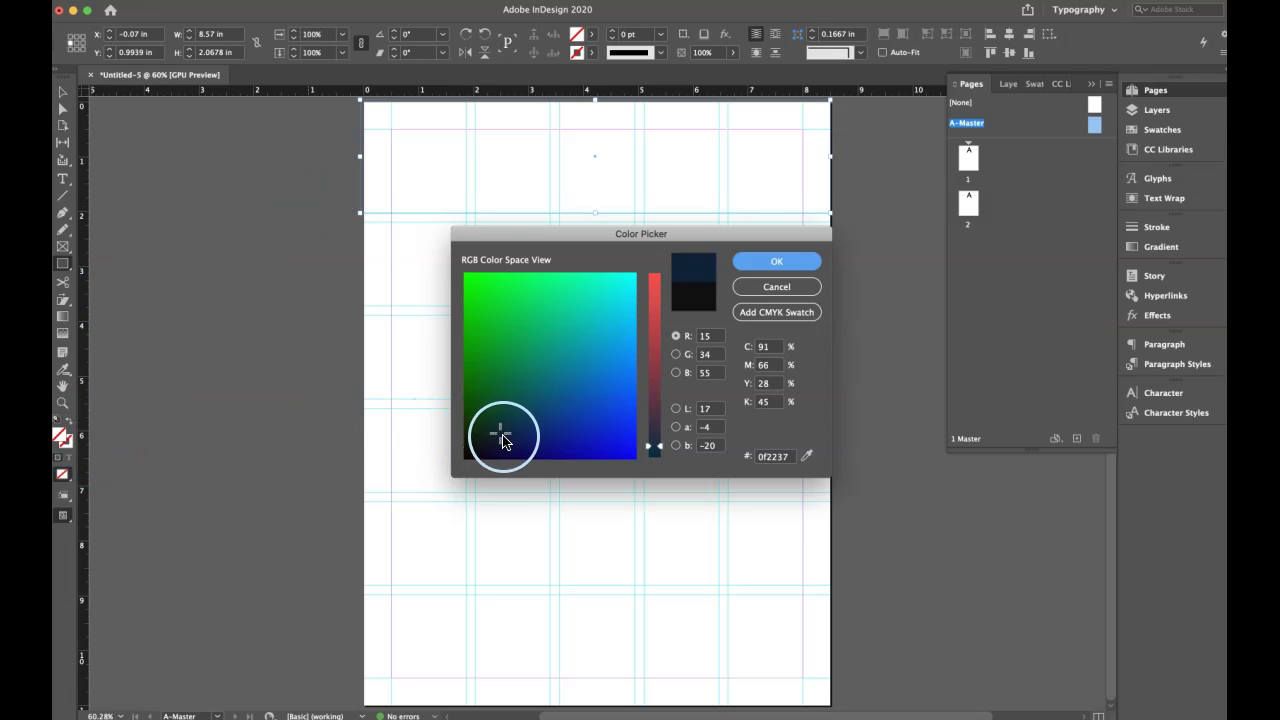
left_click(762, 262)
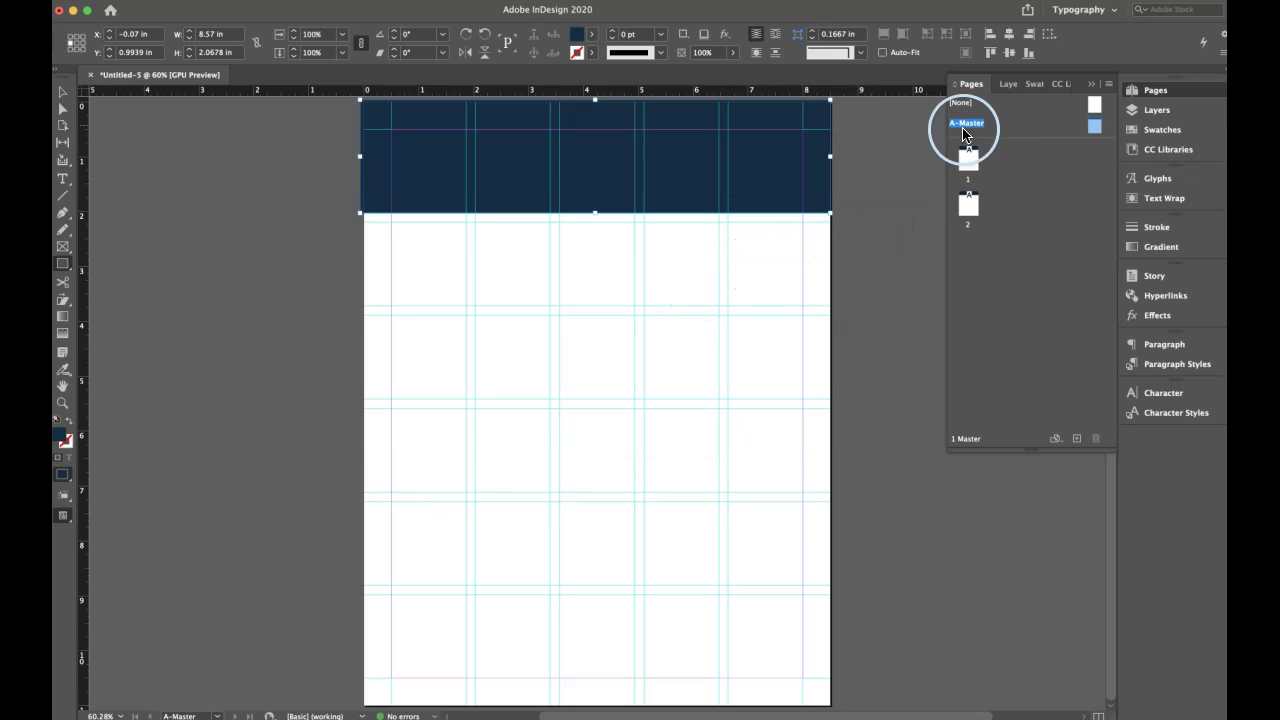
left_click(874, 143)
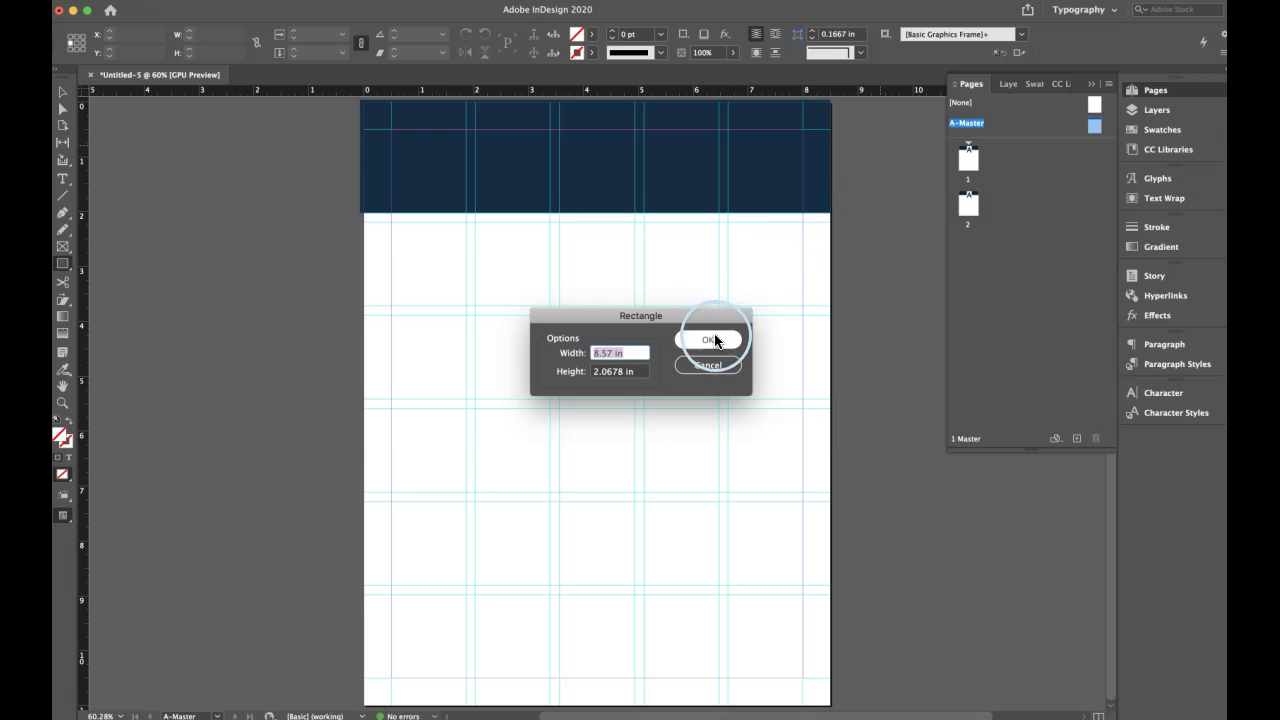
left_click(715, 341)
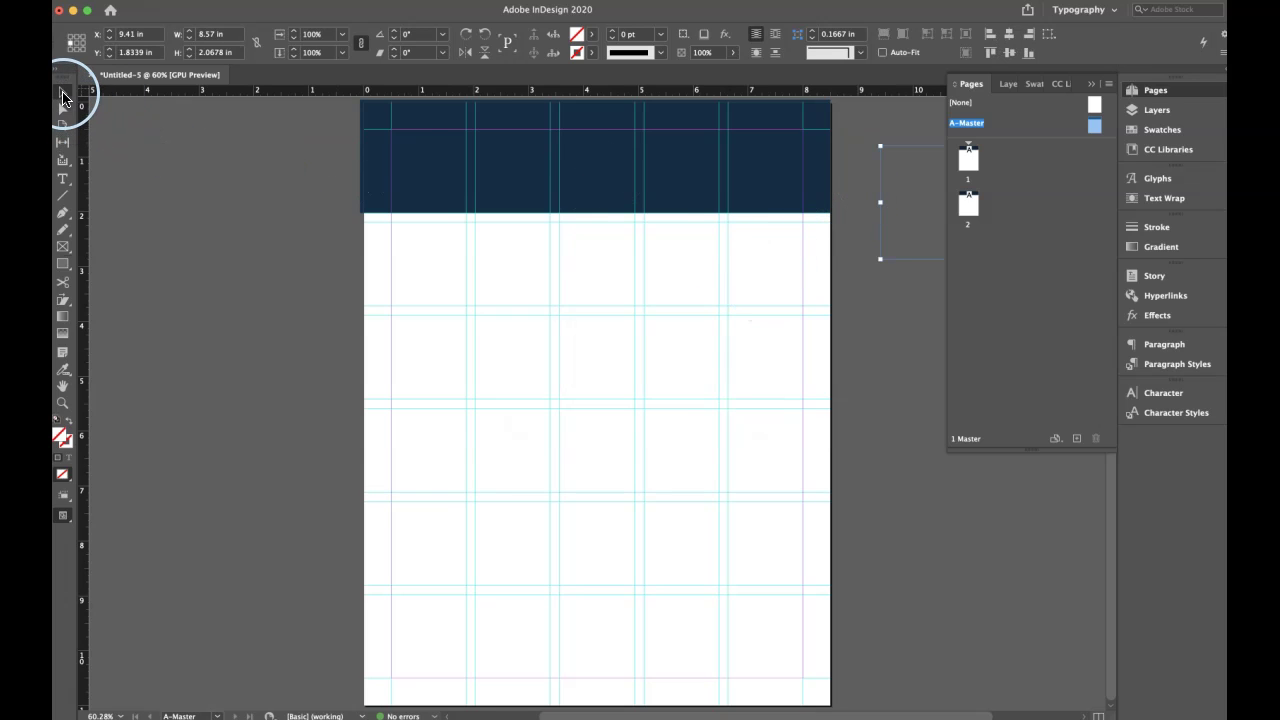
left_click(968, 203)
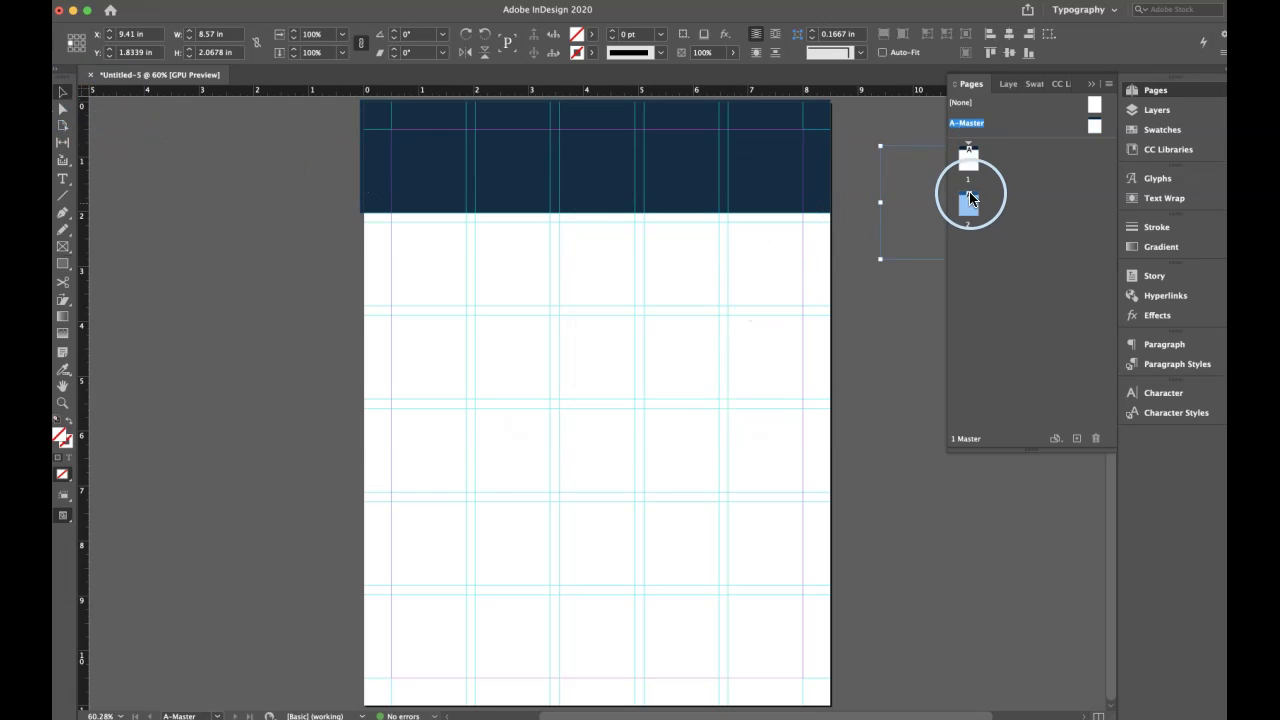
left_click(968, 160)
left_click(907, 204)
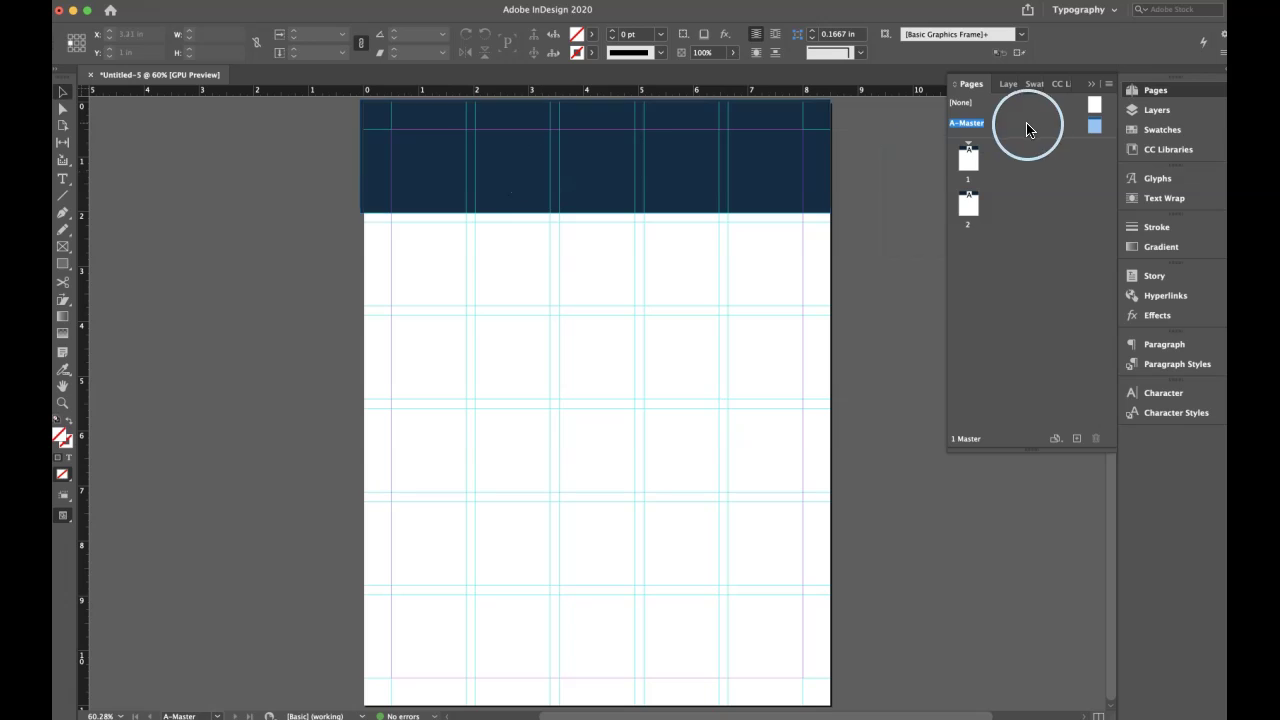
Recolor the A-Master header rectangle to teal, RGB 14, 129, 140, and check the change on pages 1 and 2
left_click(428, 177)
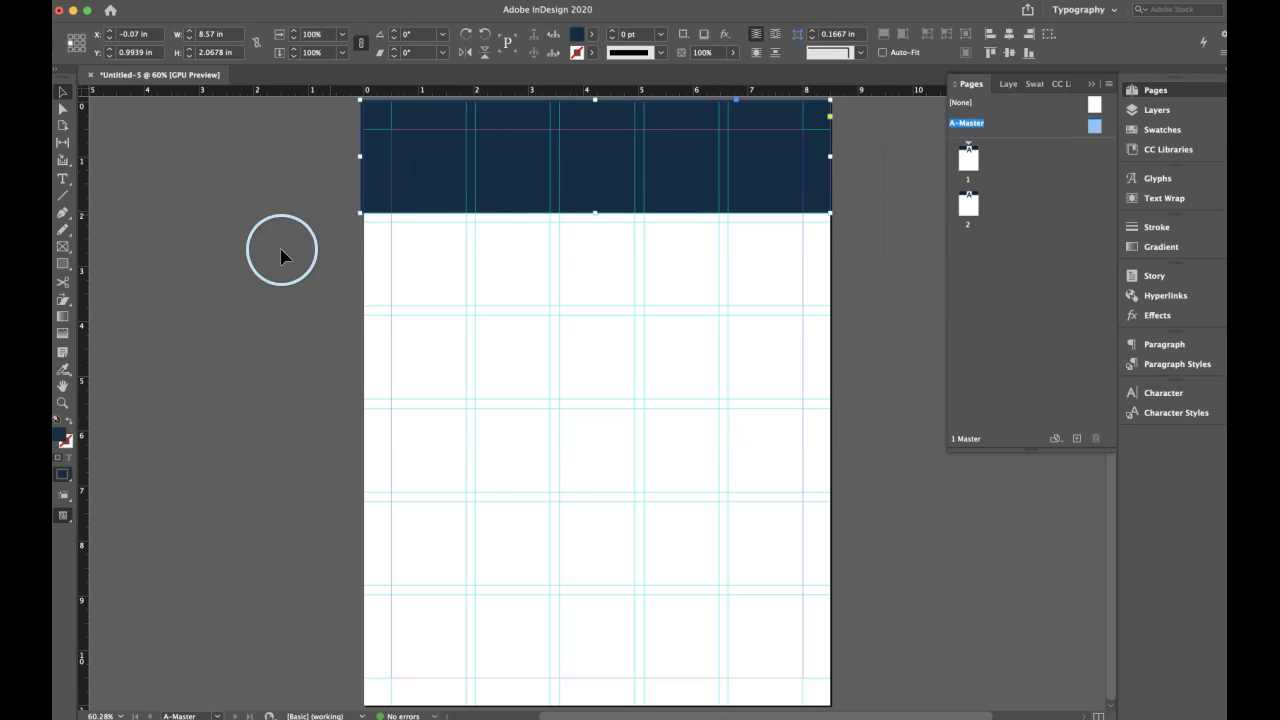
double_click(61, 438)
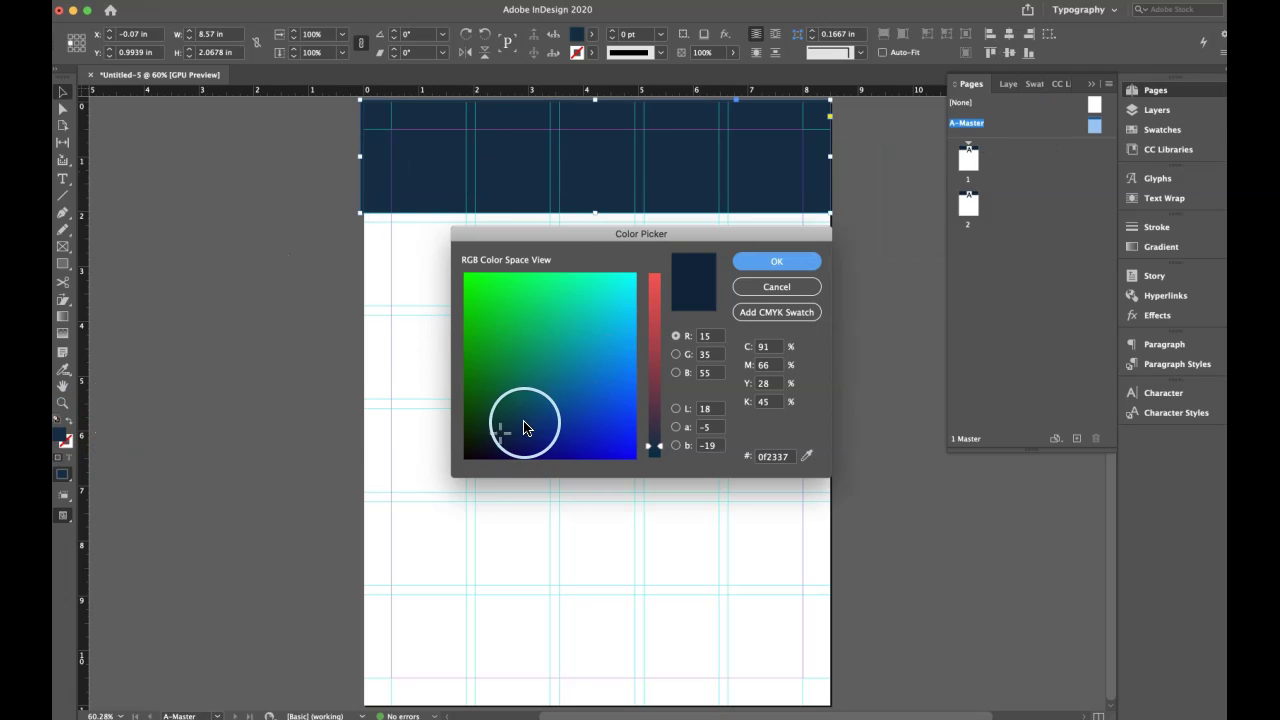
mouse_move(500, 432)
left_mouse_down()
mouse_move(554, 384)
mouse_move(534, 377)
mouse_move(557, 364)
left_mouse_up()
left_click(751, 258)
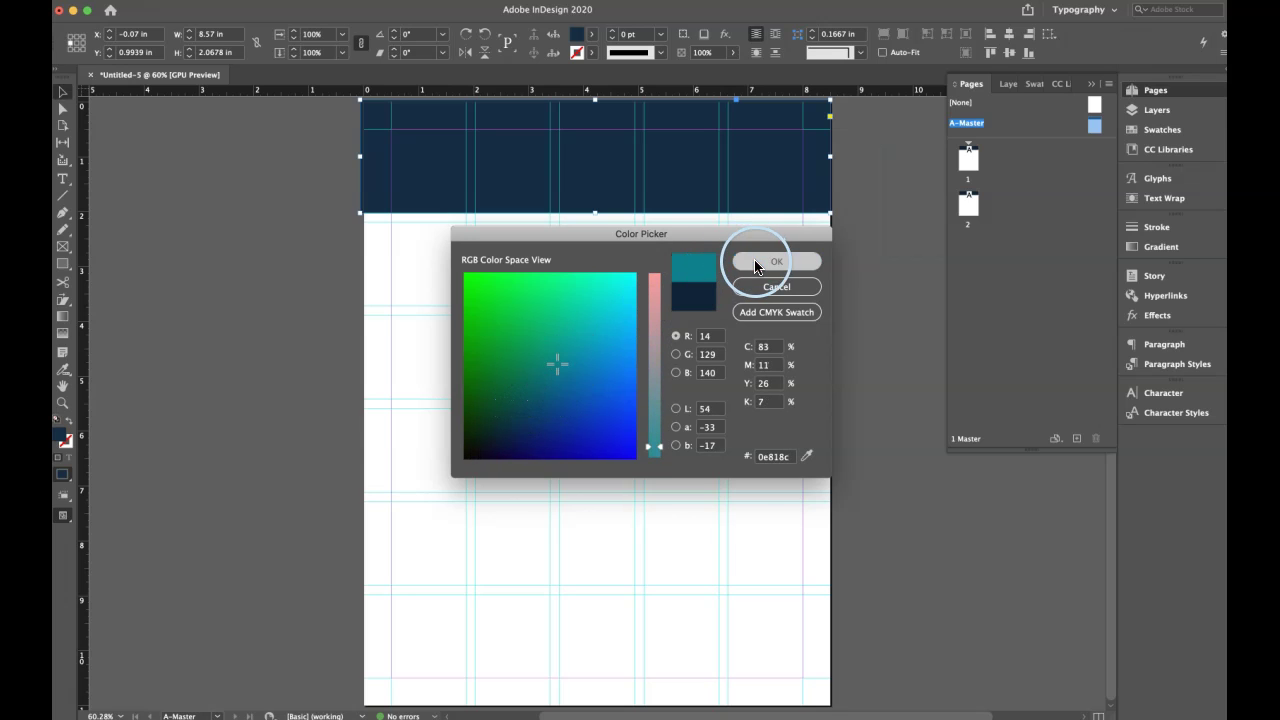
left_click(968, 160)
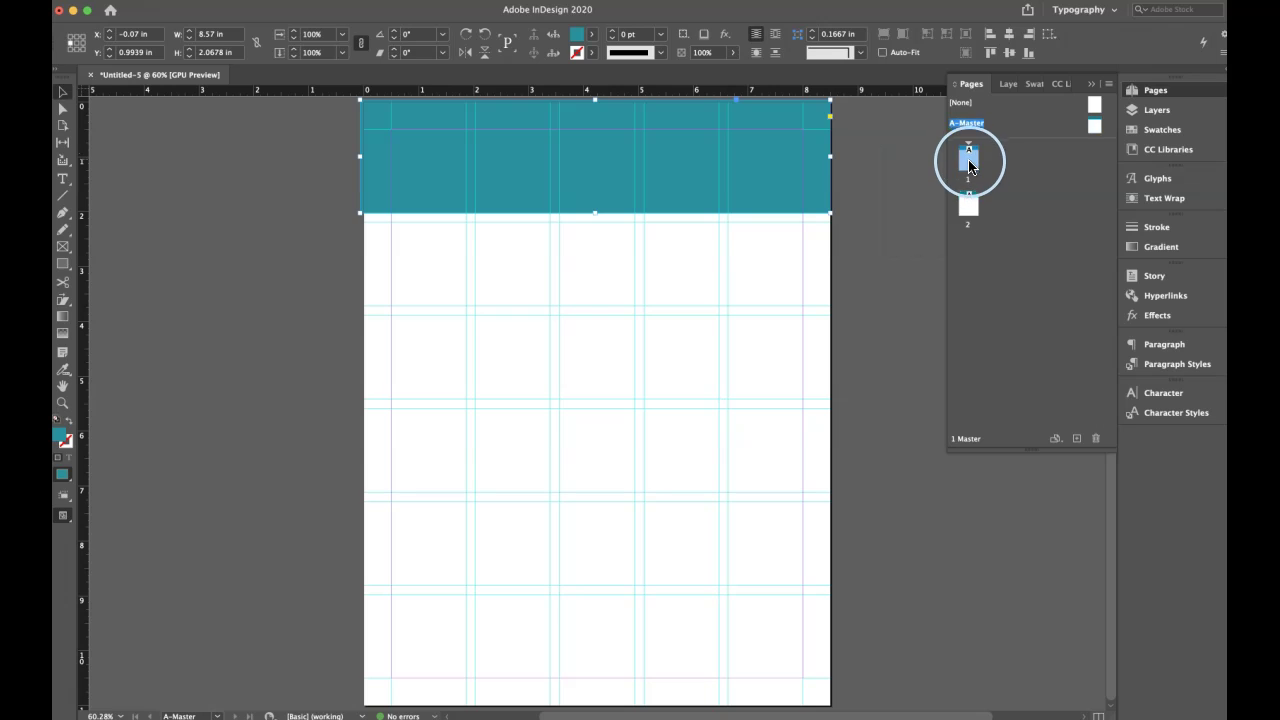
left_click(970, 207)
left_click(969, 164)
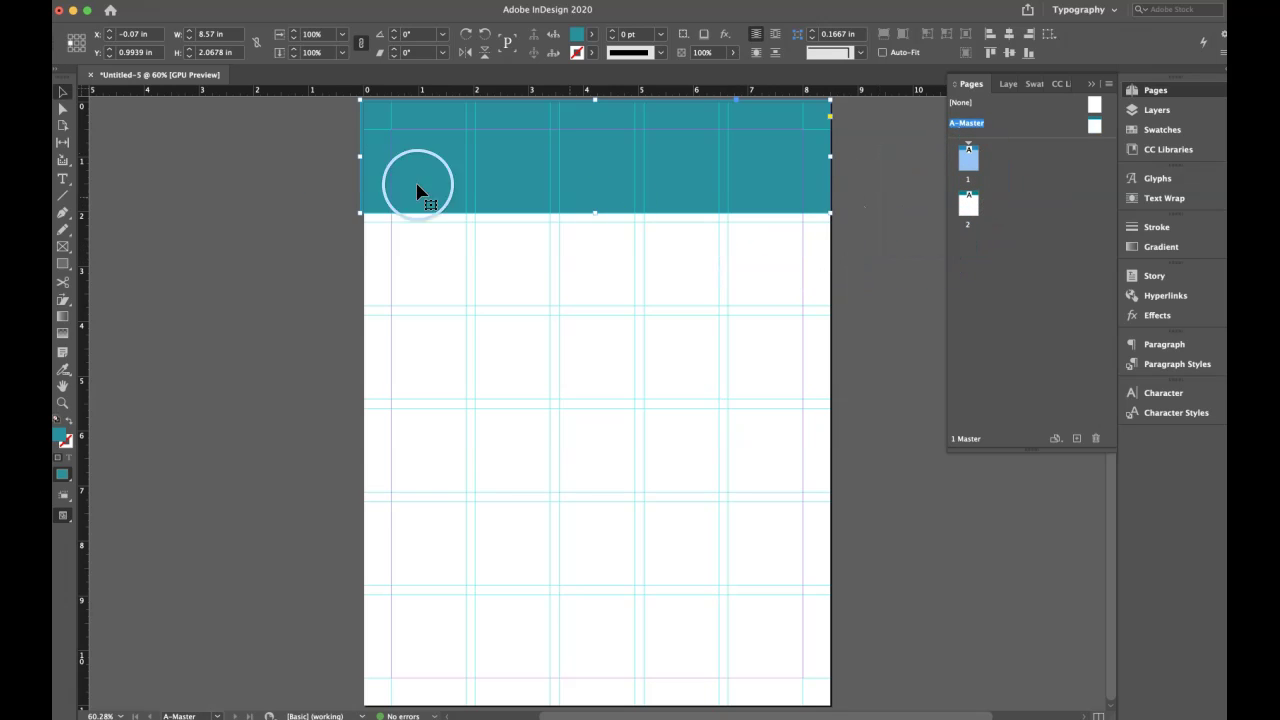
Add a text frame about 2.85 by 0.26 in reading "Header text" to A-Master and move it onto the teal header at the left margin
left_click(59, 181)
left_click_drag(394, 240, 551, 252)
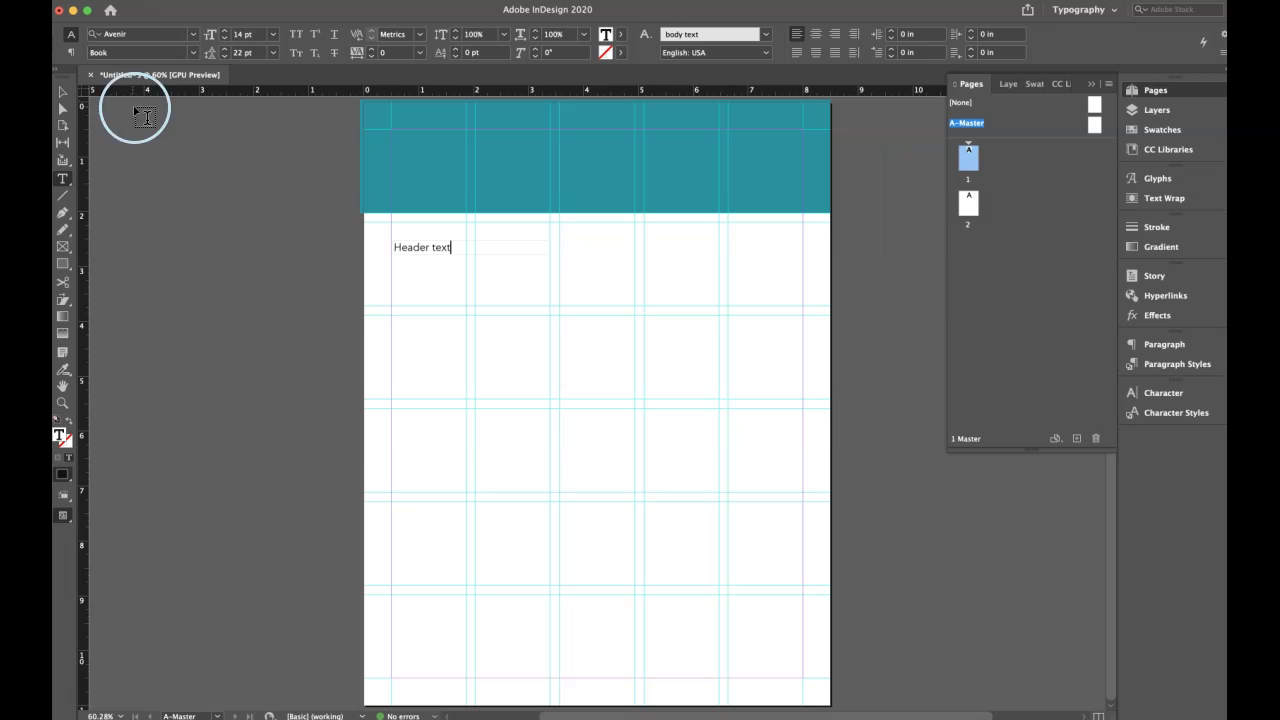
left_click(61, 93)
left_click_drag(397, 255, 410, 130)
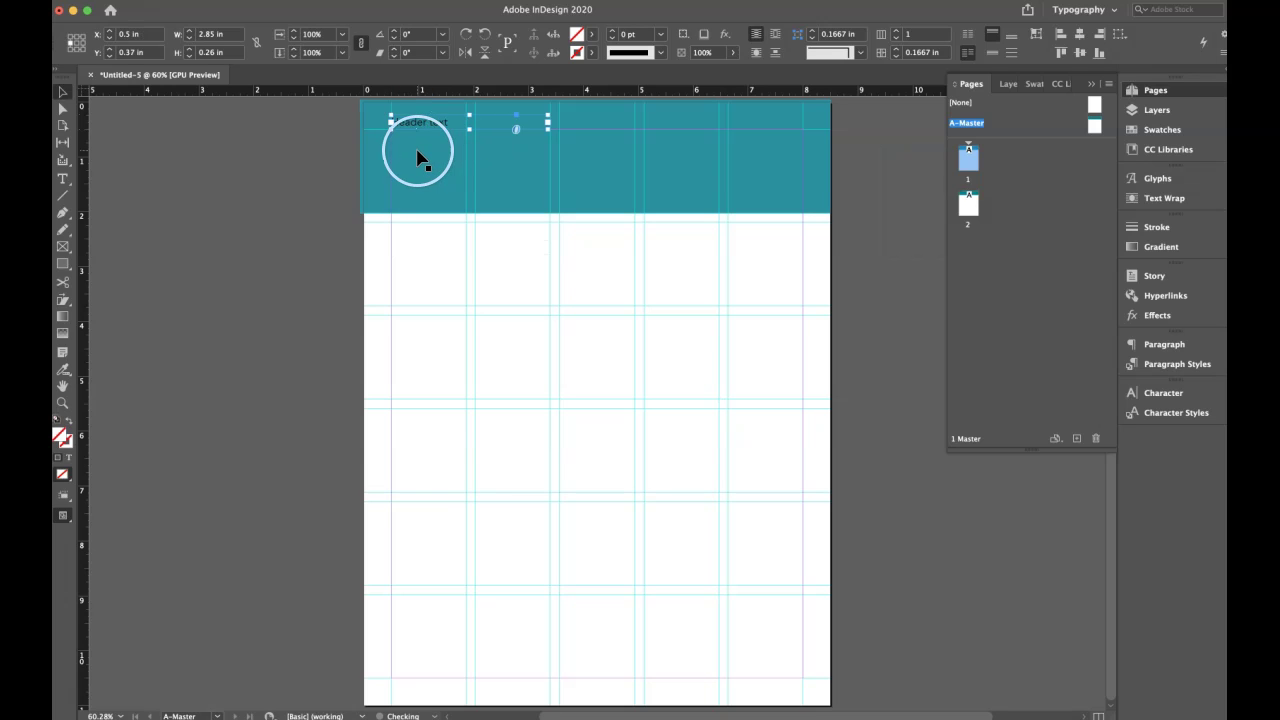
left_click(540, 215)
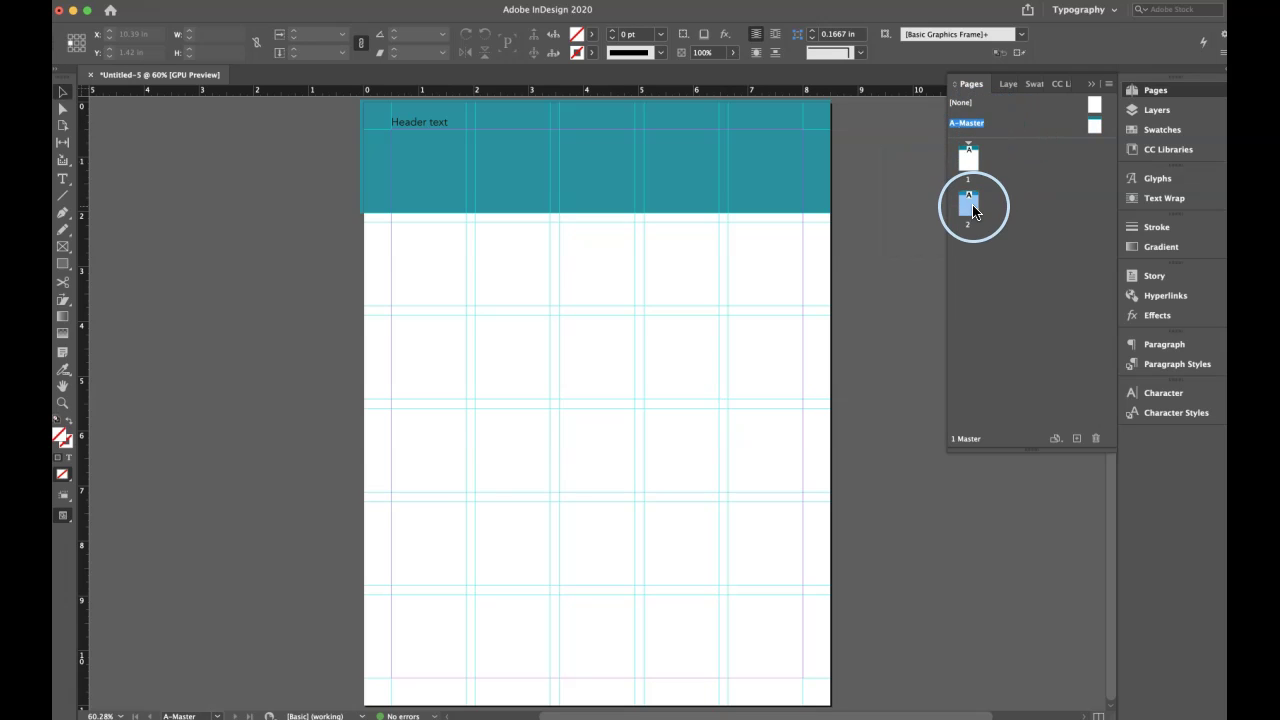
Extend the header text on A-Master to read "Header text as well"
left_click(970, 122)
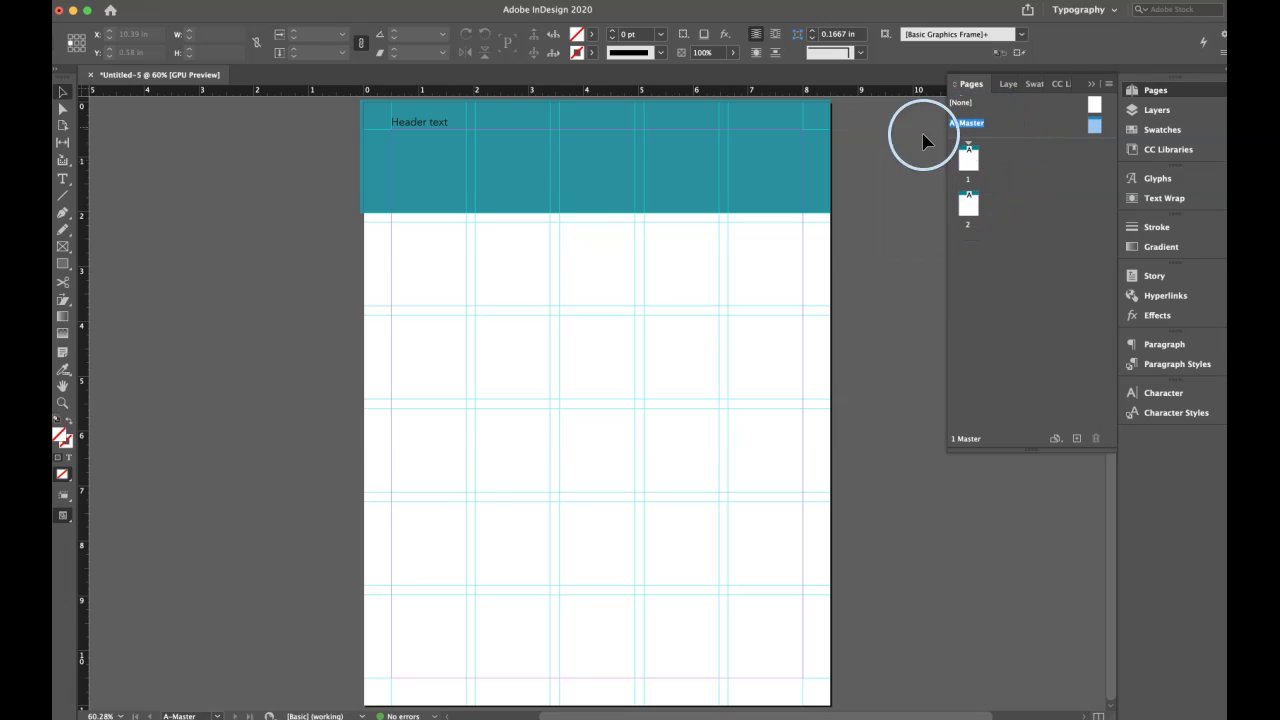
double_click(433, 122)
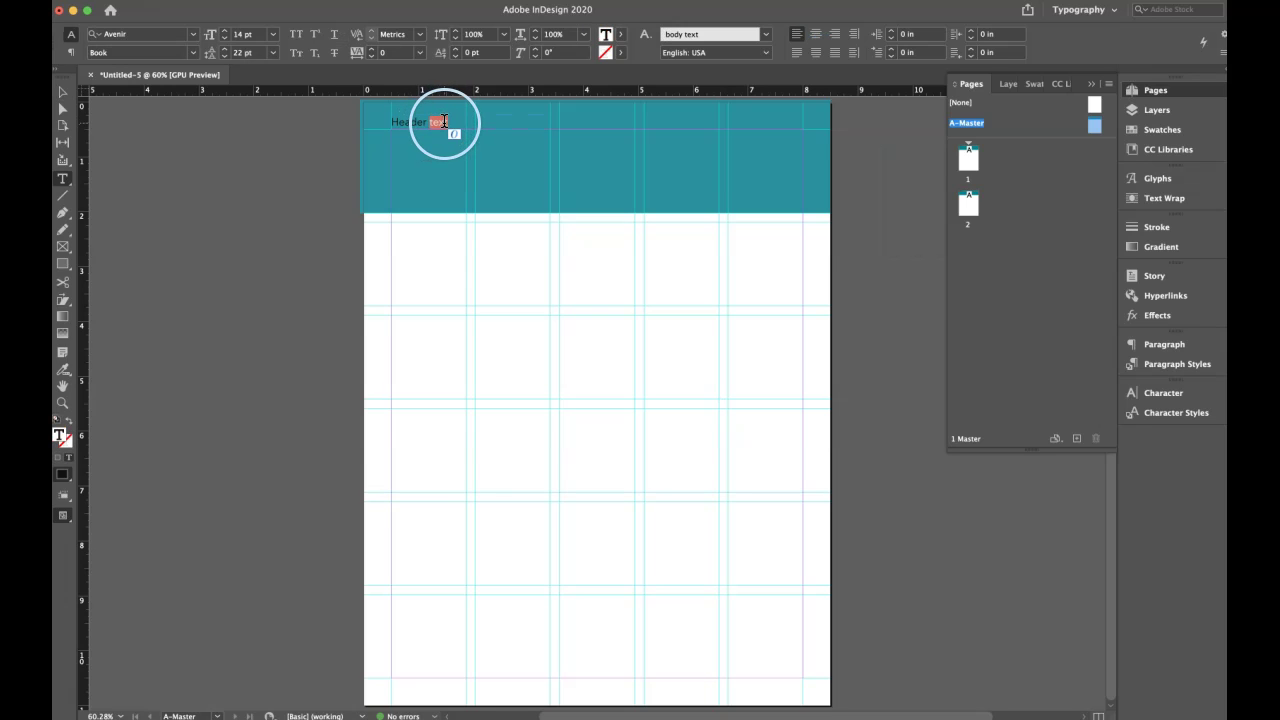
left_click(452, 122)
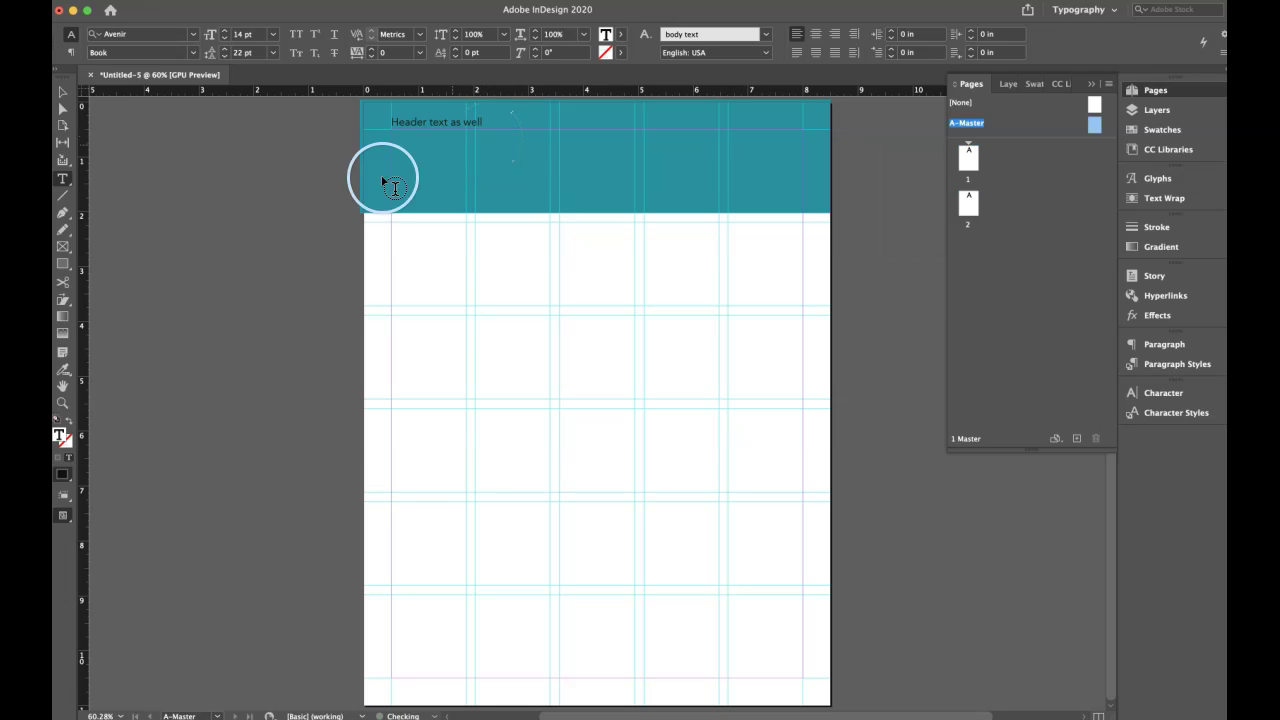
left_click(61, 93)
left_click(413, 295)
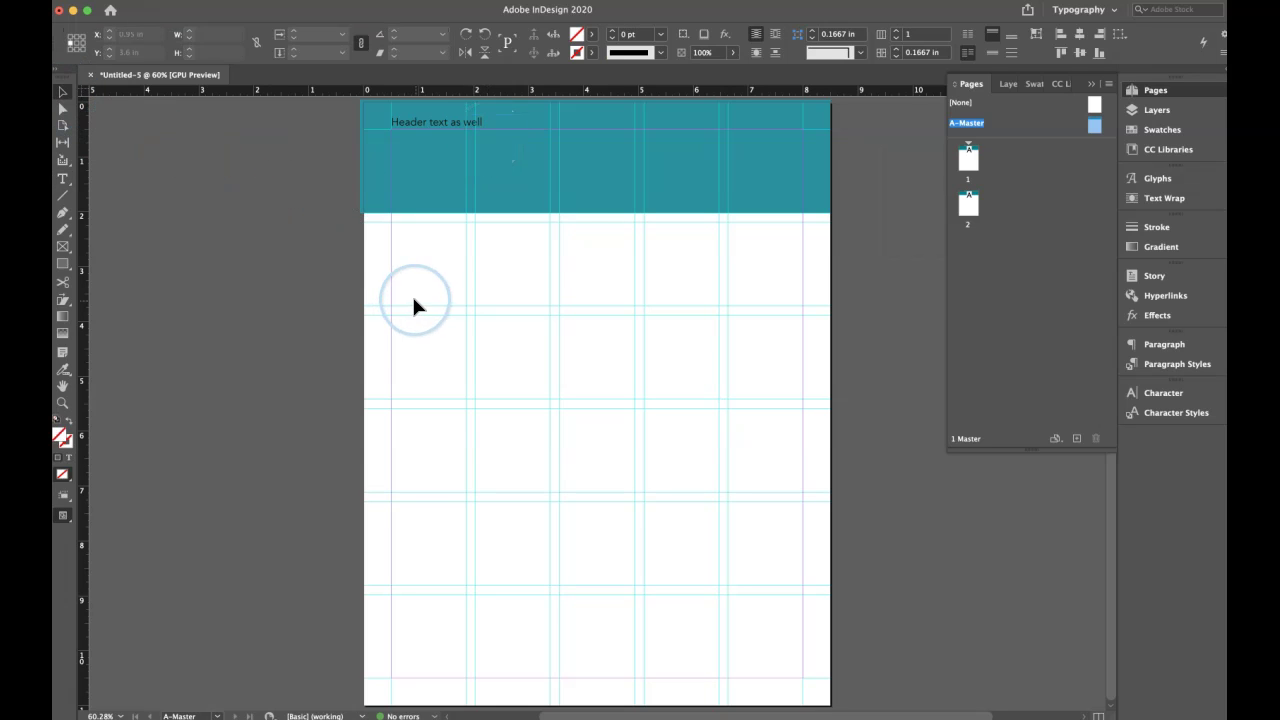
Duplicate page 2 to add a third page based on A-Master
left_click_drag(968, 122, 968, 175)
right_click(967, 209)
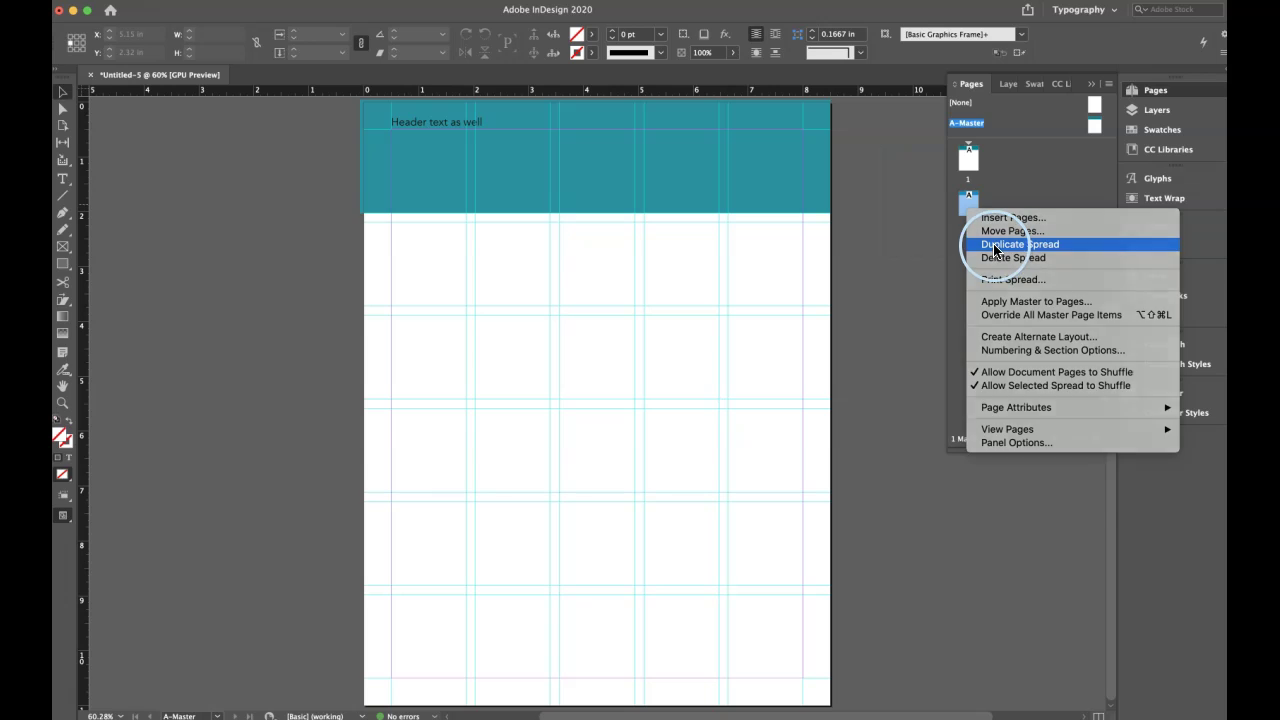
left_click(995, 245)
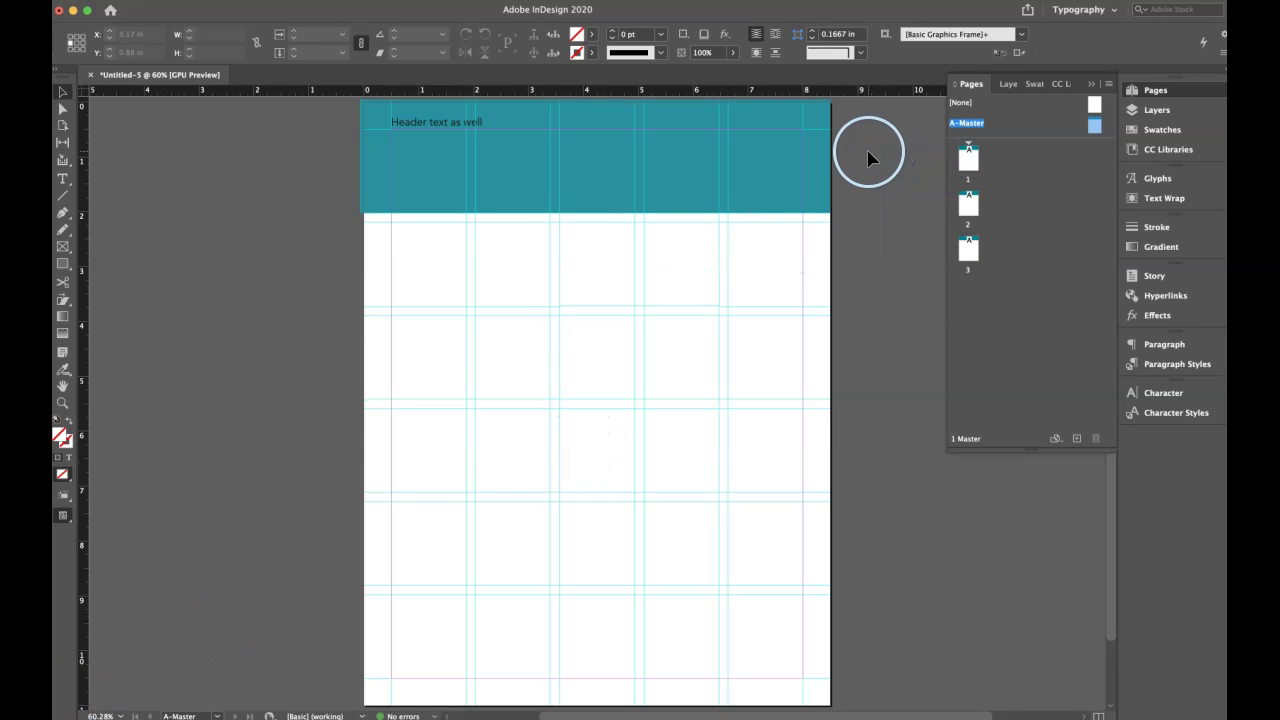
Duplicate the A-Master spread as a second master, B-Master
right_click(974, 126)
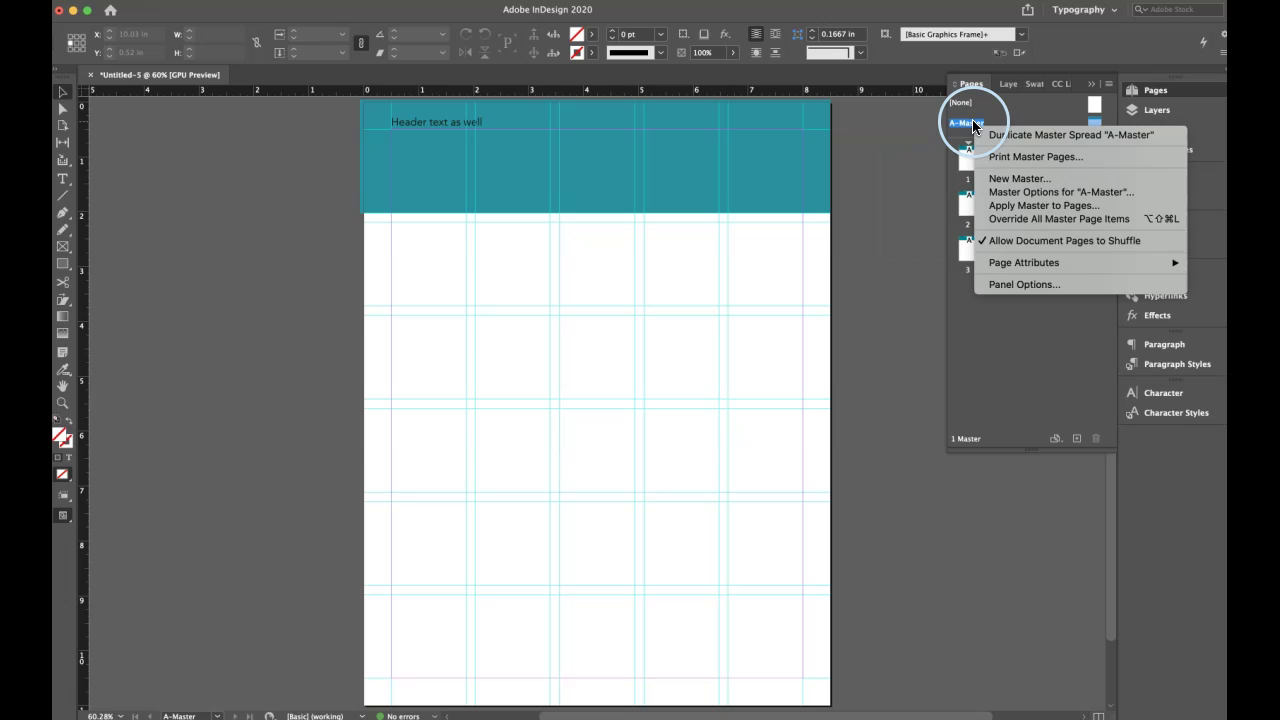
left_click(1000, 134)
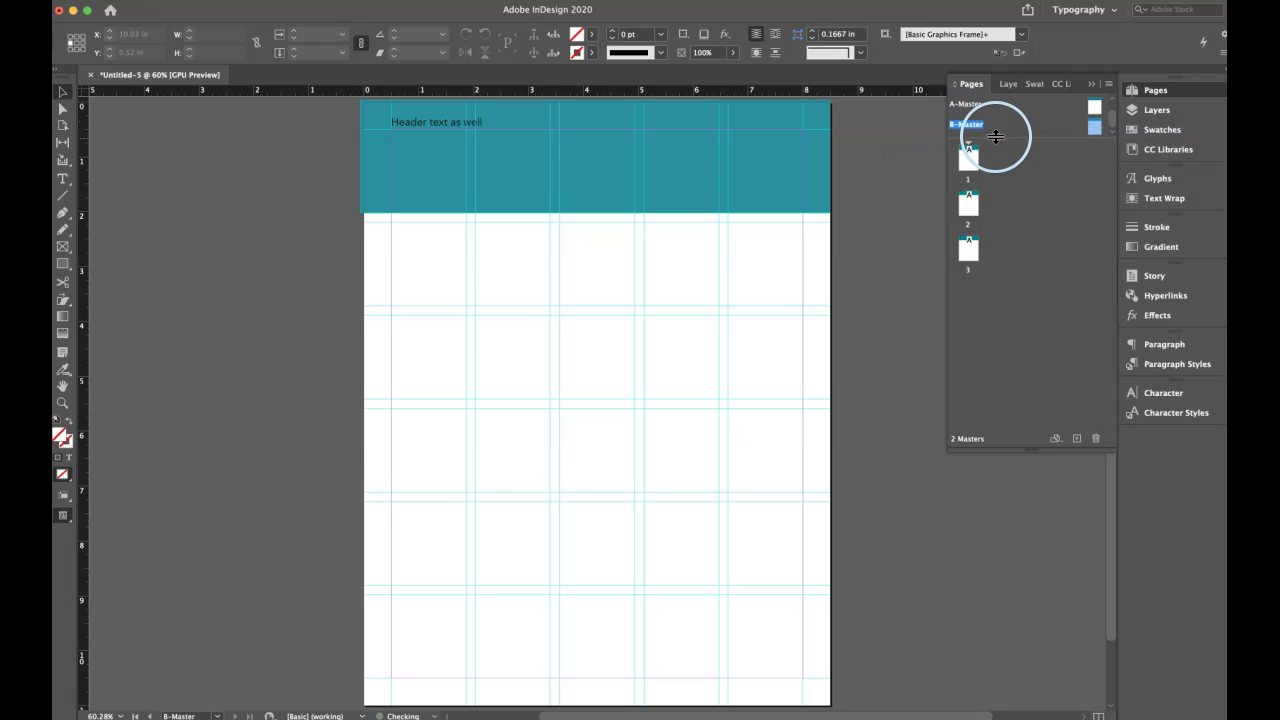
left_click(963, 127)
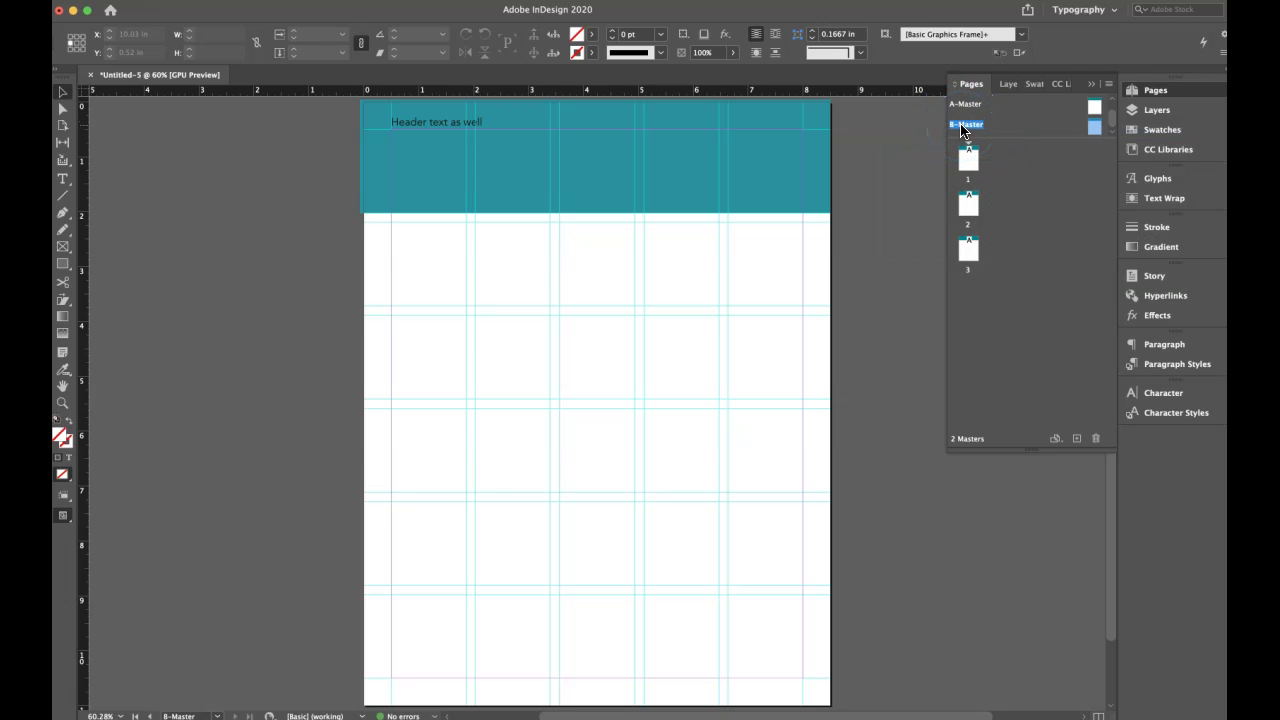
On B-Master, shorten the teal header rectangle to about 1 in high and move the header text just below it
left_click(600, 214)
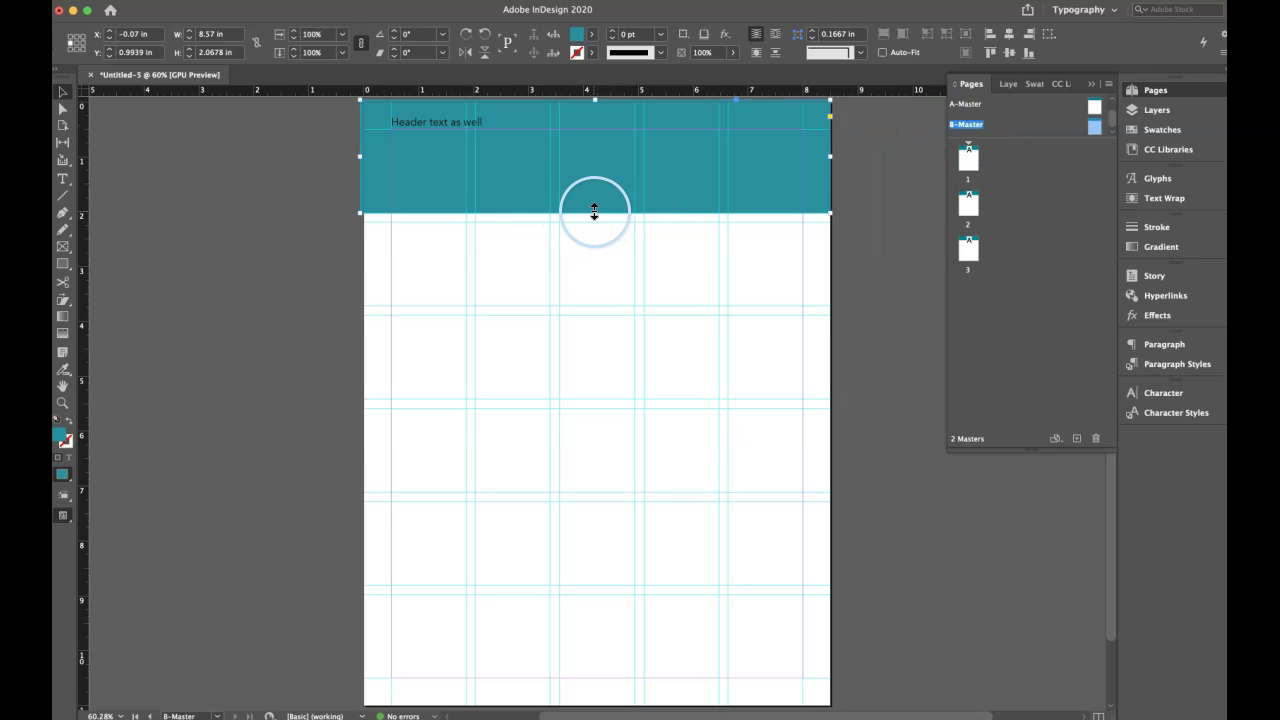
left_click_drag(596, 211, 596, 155)
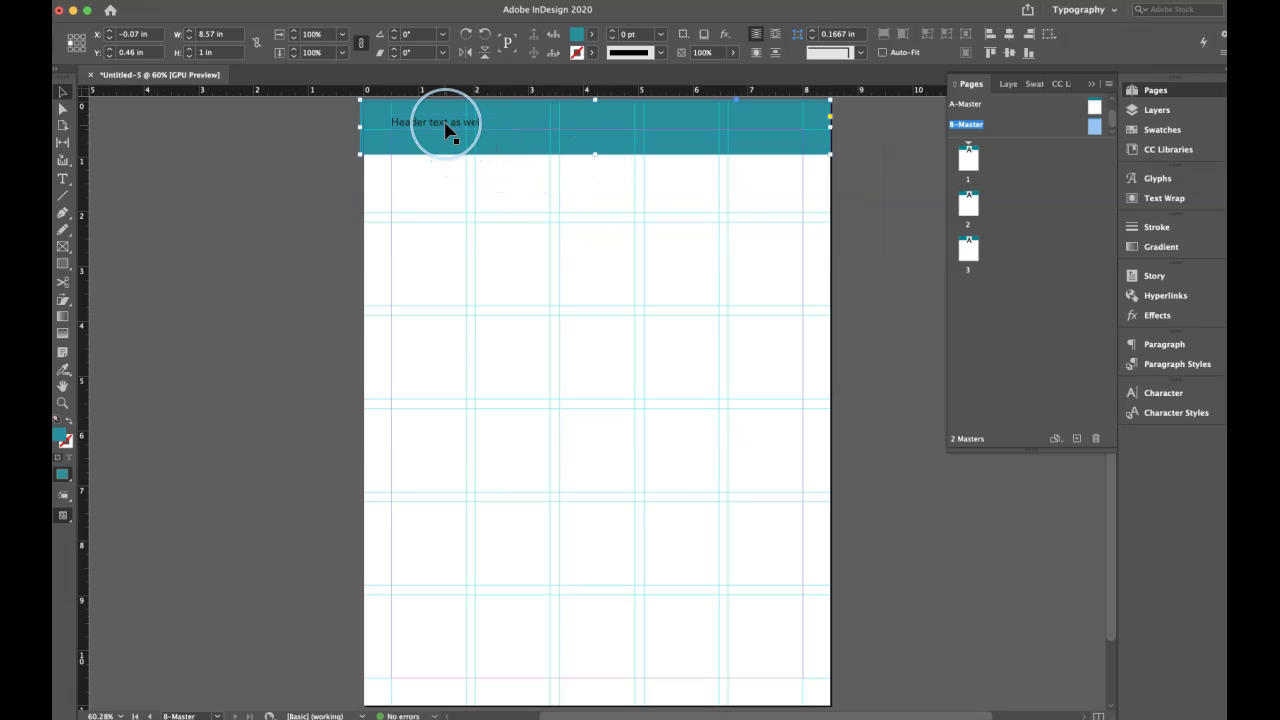
left_click_drag(447, 133, 447, 170)
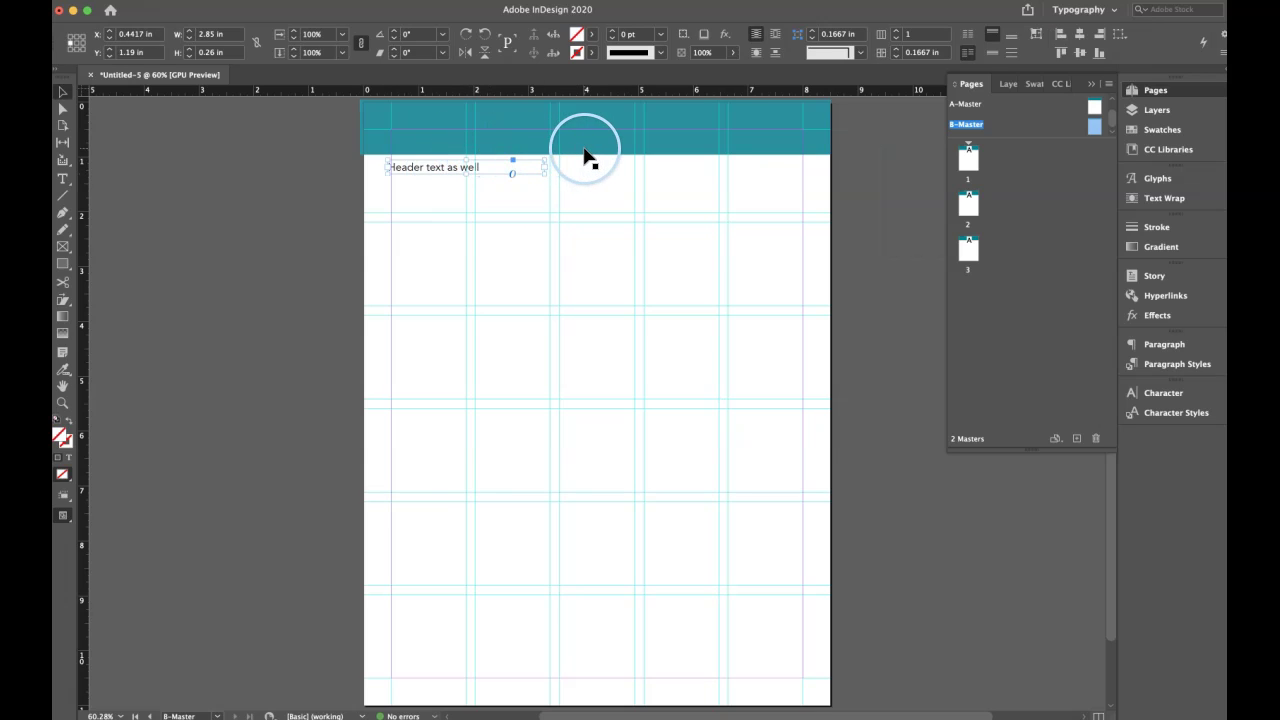
Draw a horizontal line about 1.625 in long under the B-Master header text and give it a 4 pt teal stroke
left_click(362, 148)
left_click(63, 198)
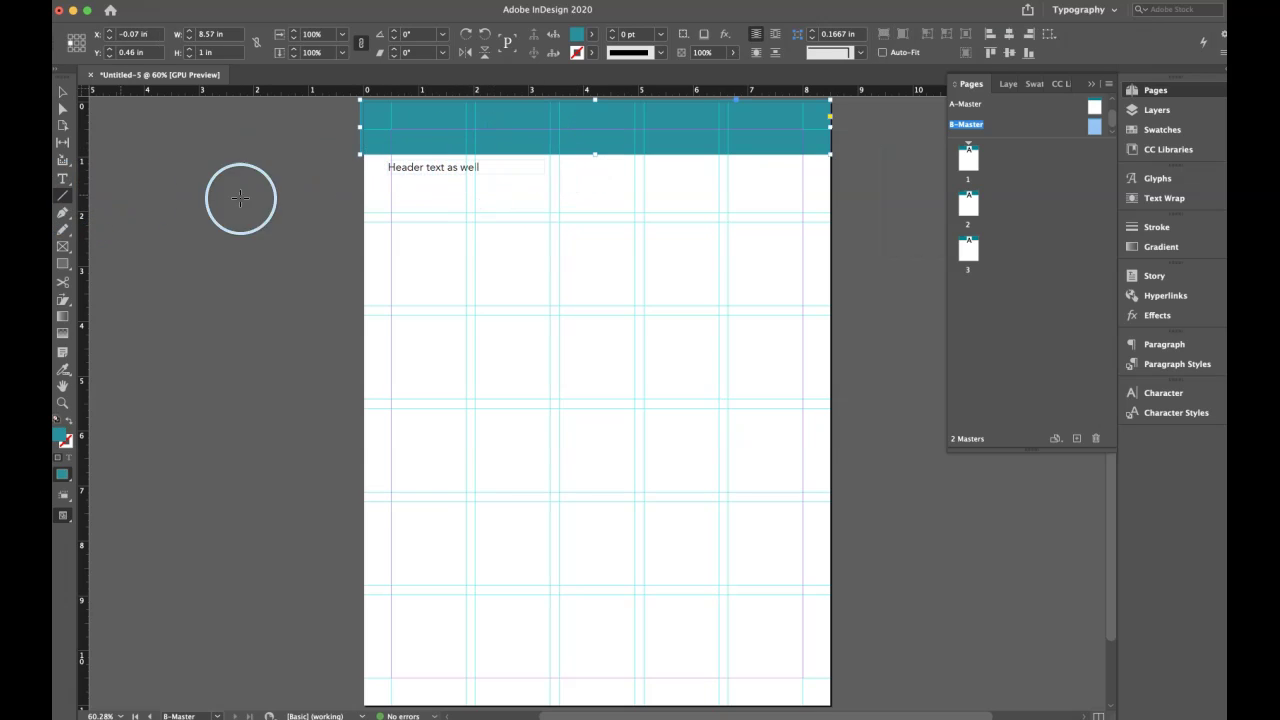
left_click_drag(390, 183, 481, 183)
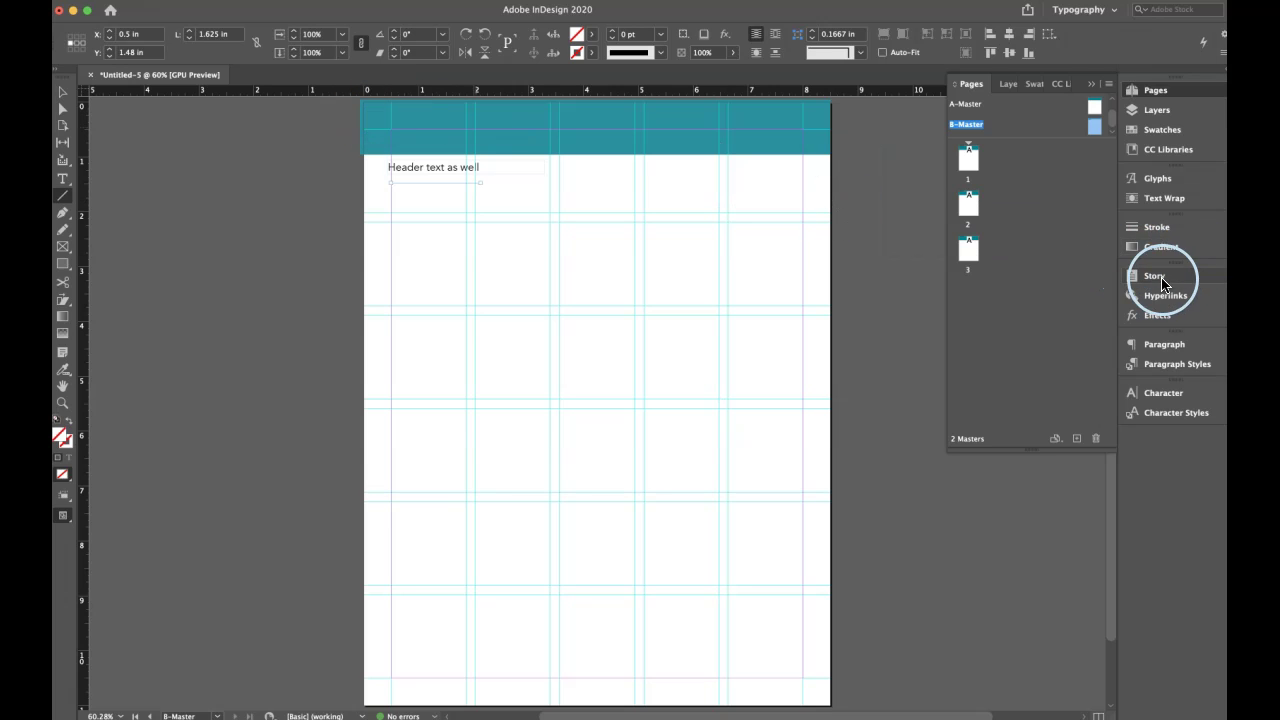
left_click(1156, 229)
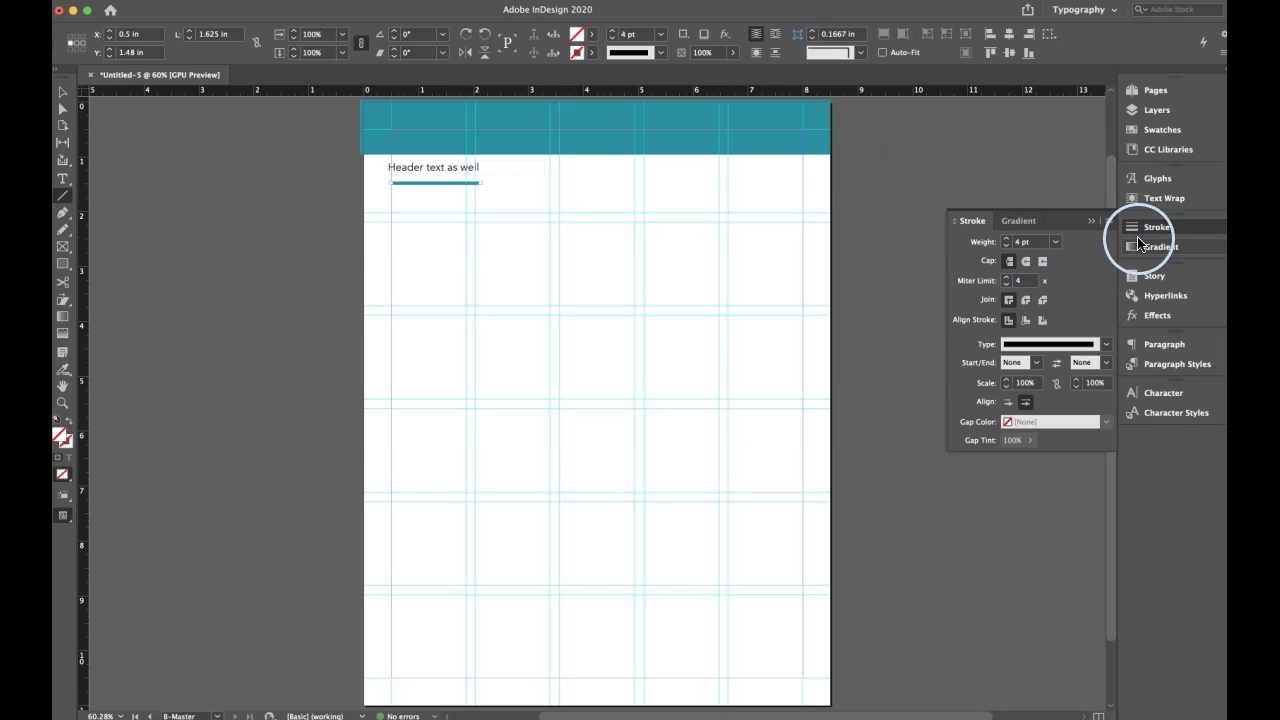
Compare the B-Master layout with the headers on pages 1, 2 and 3
left_click(1150, 92)
double_click(970, 124)
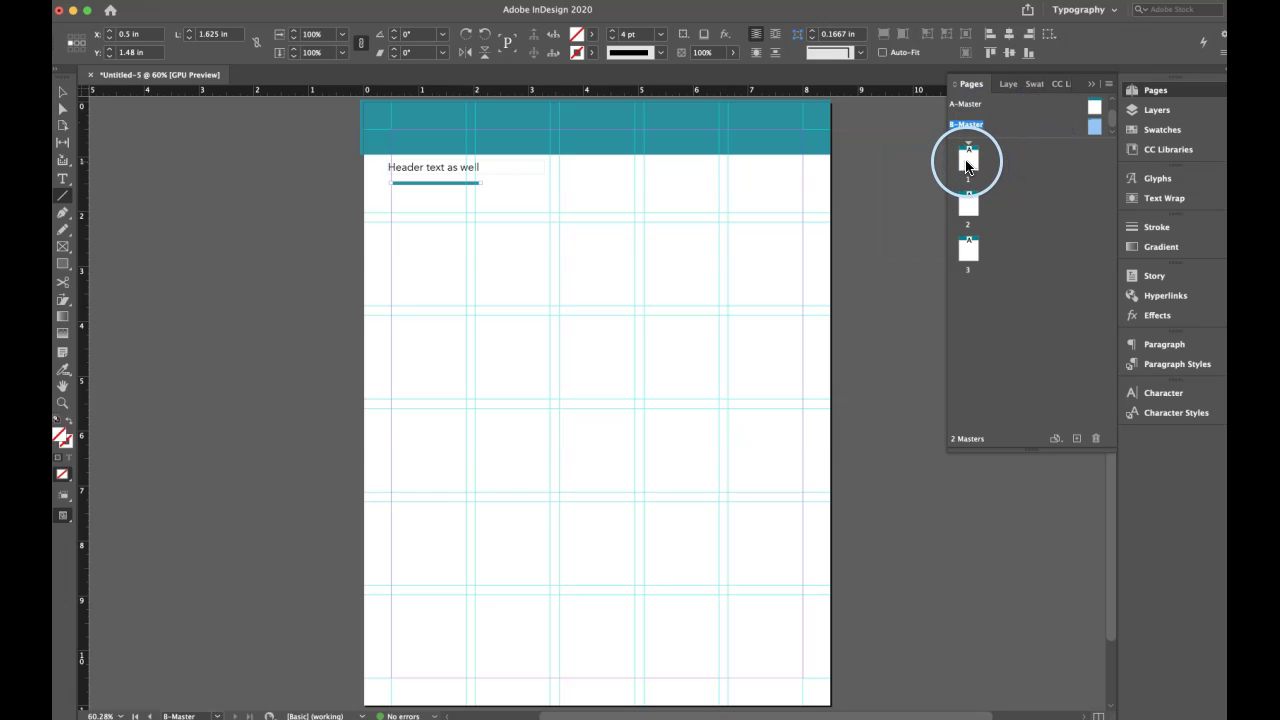
double_click(967, 160)
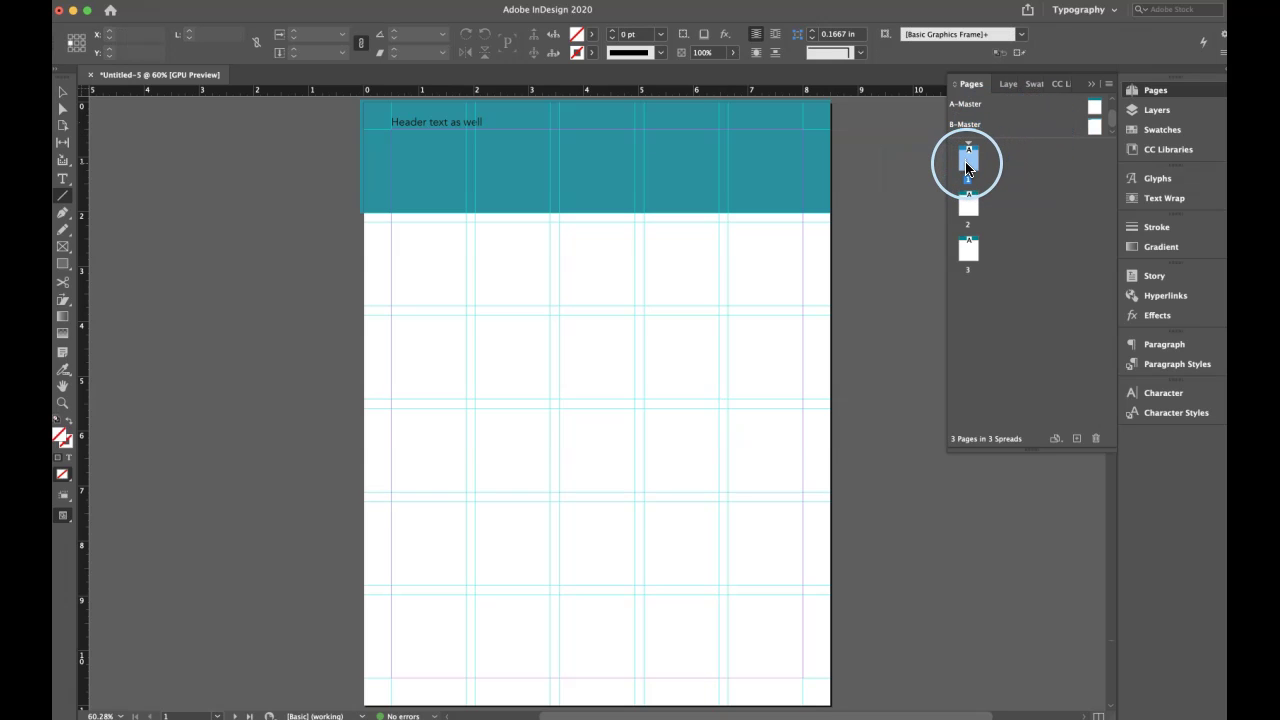
double_click(968, 203)
double_click(966, 246)
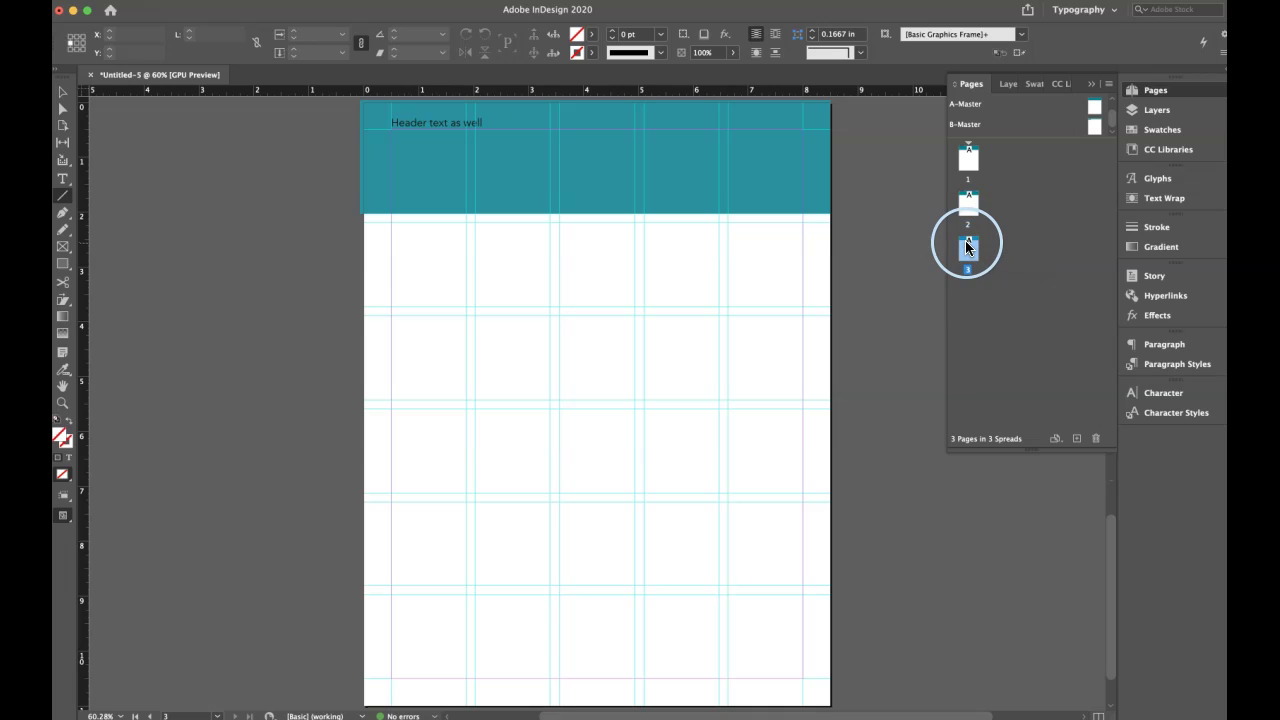
Apply B-Master to page 3 and compare its header with the one on page 2
left_click(955, 127)
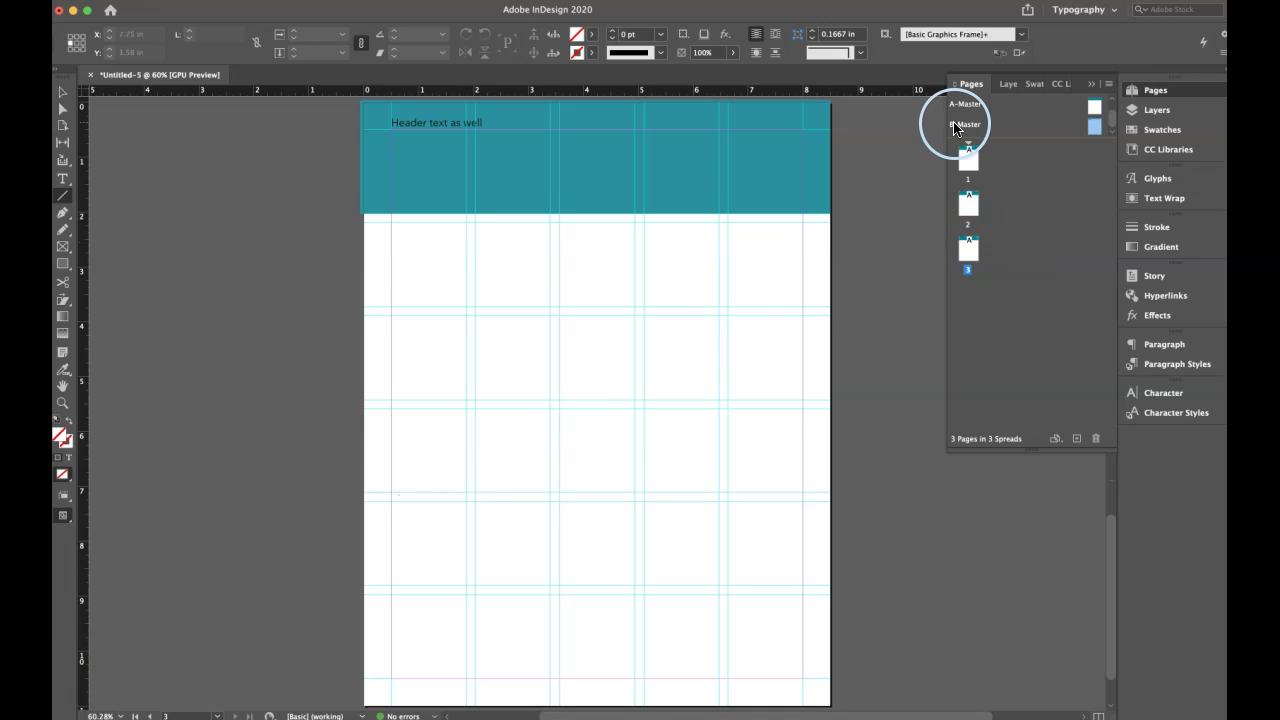
double_click(955, 127)
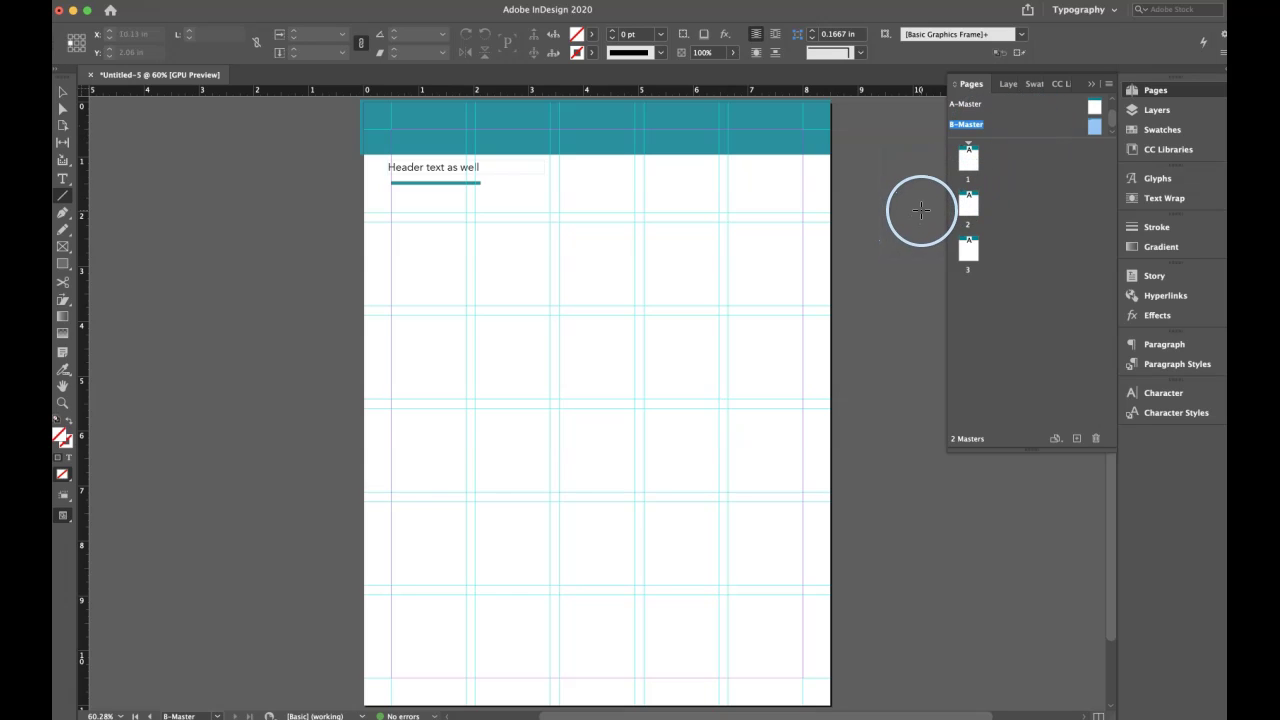
left_click_drag(1097, 129, 969, 254)
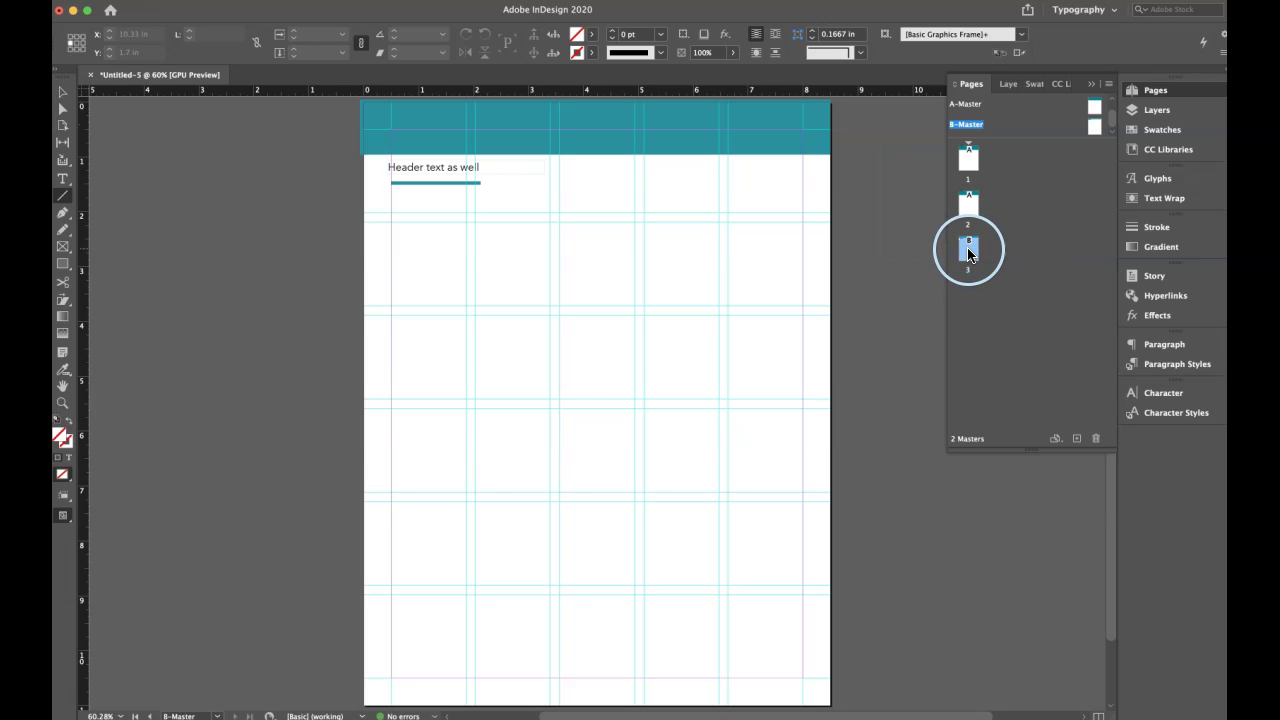
double_click(968, 203)
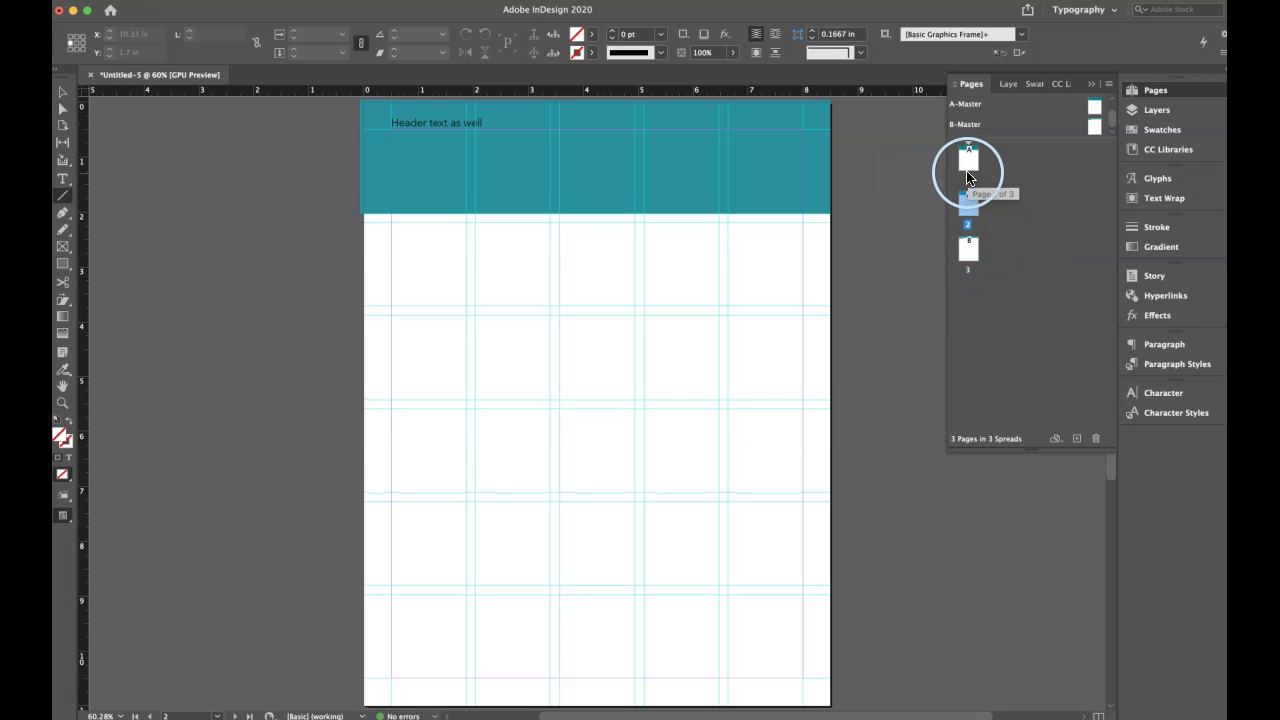
double_click(968, 252)
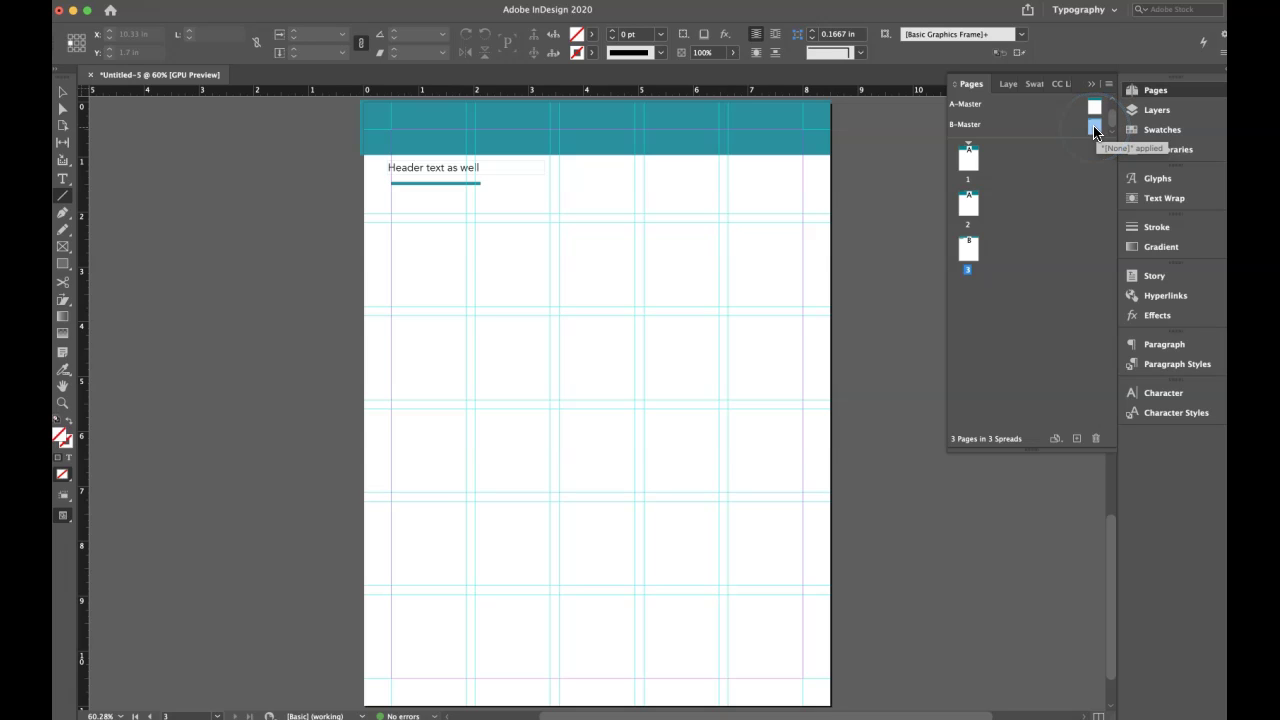
Replace the ruler guides on B-Master with a grid of 3 rows and 3 columns fitted to the margins
left_click(960, 126)
double_click(960, 126)
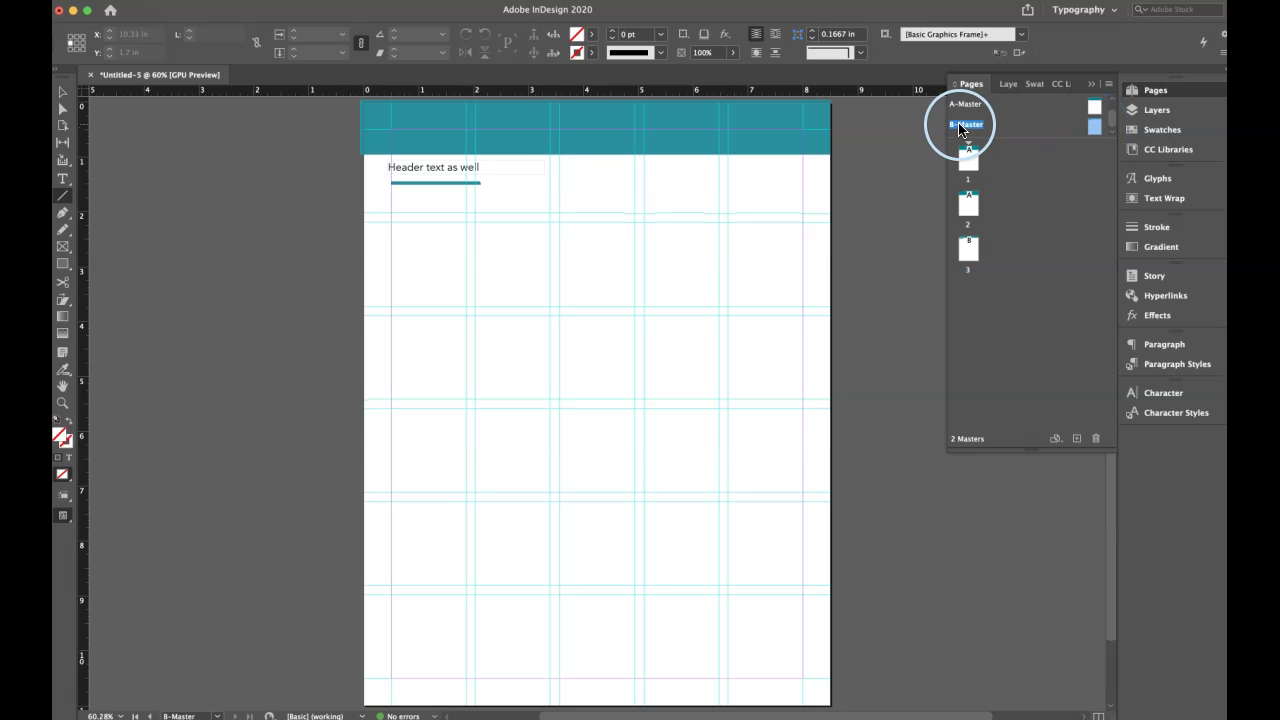
left_click(253, 17)
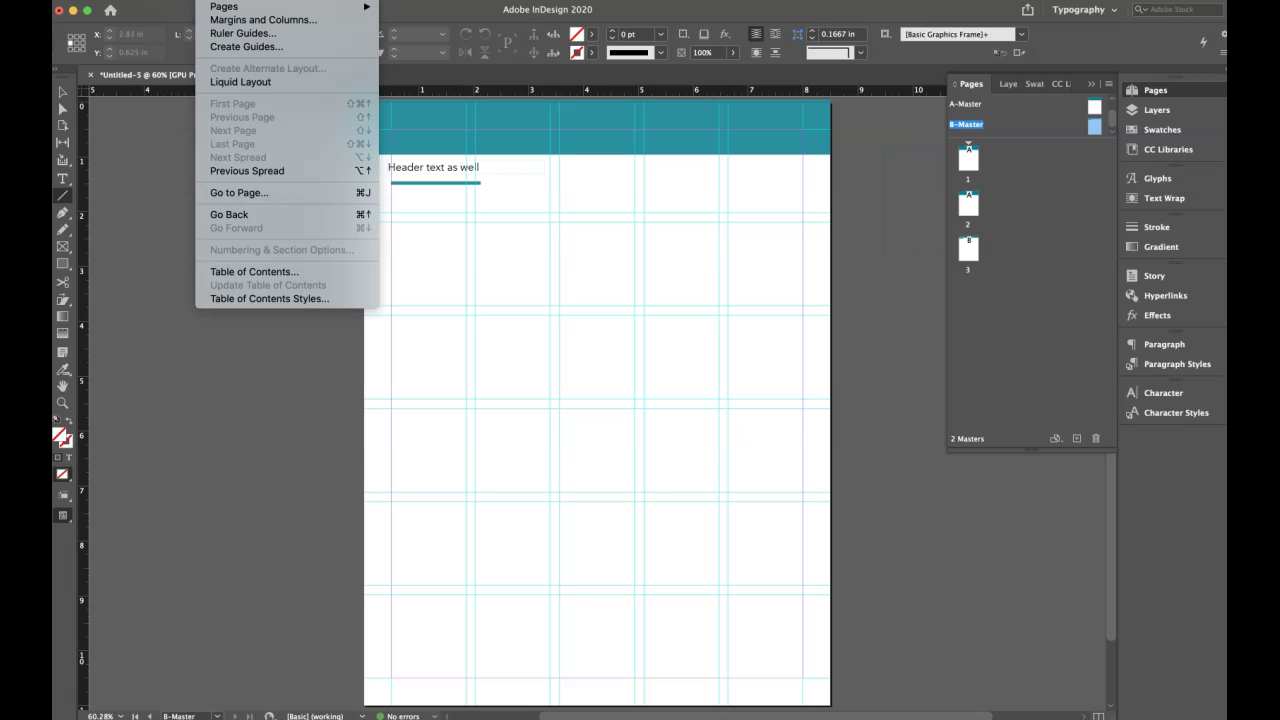
left_click(214, 47)
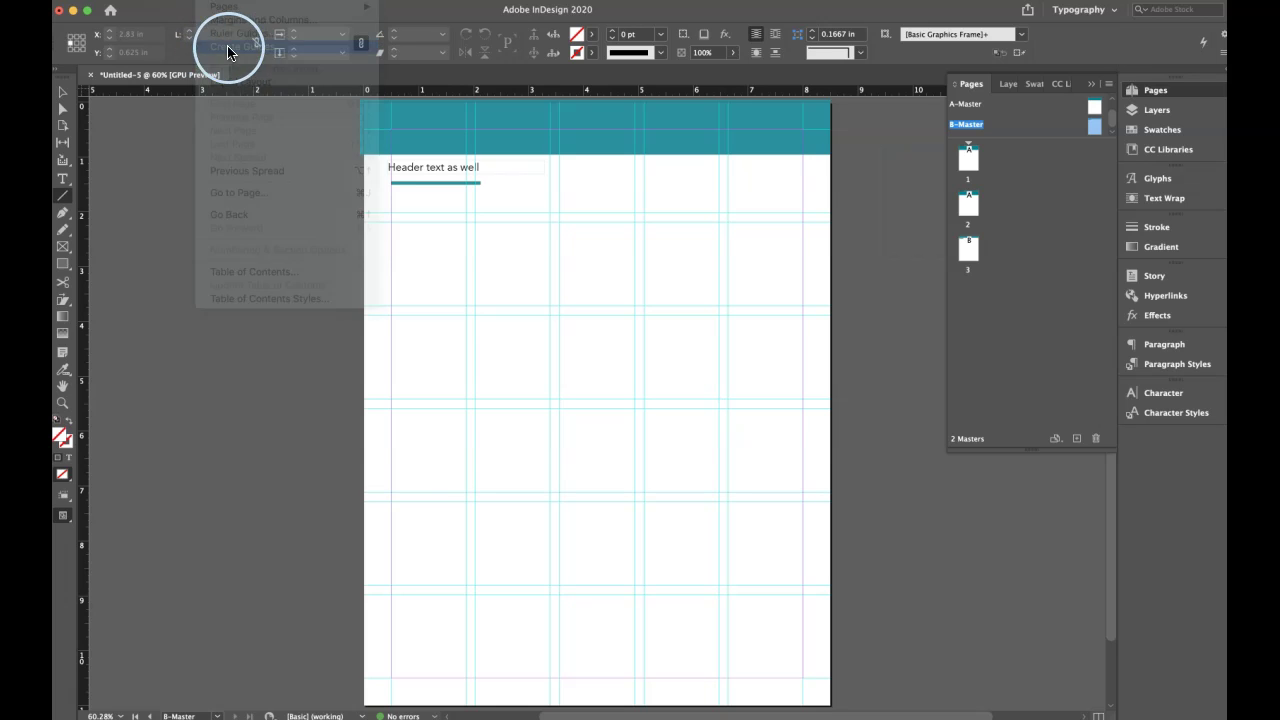
left_click(493, 424)
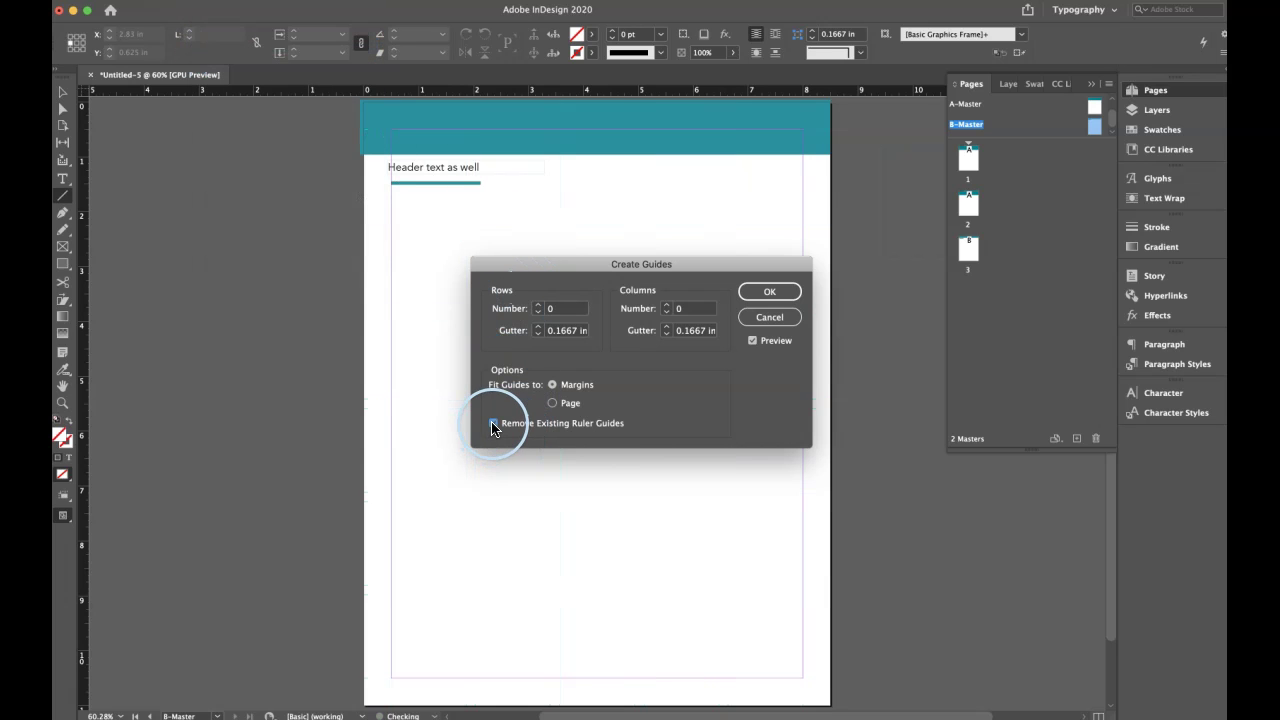
left_click(538, 305)
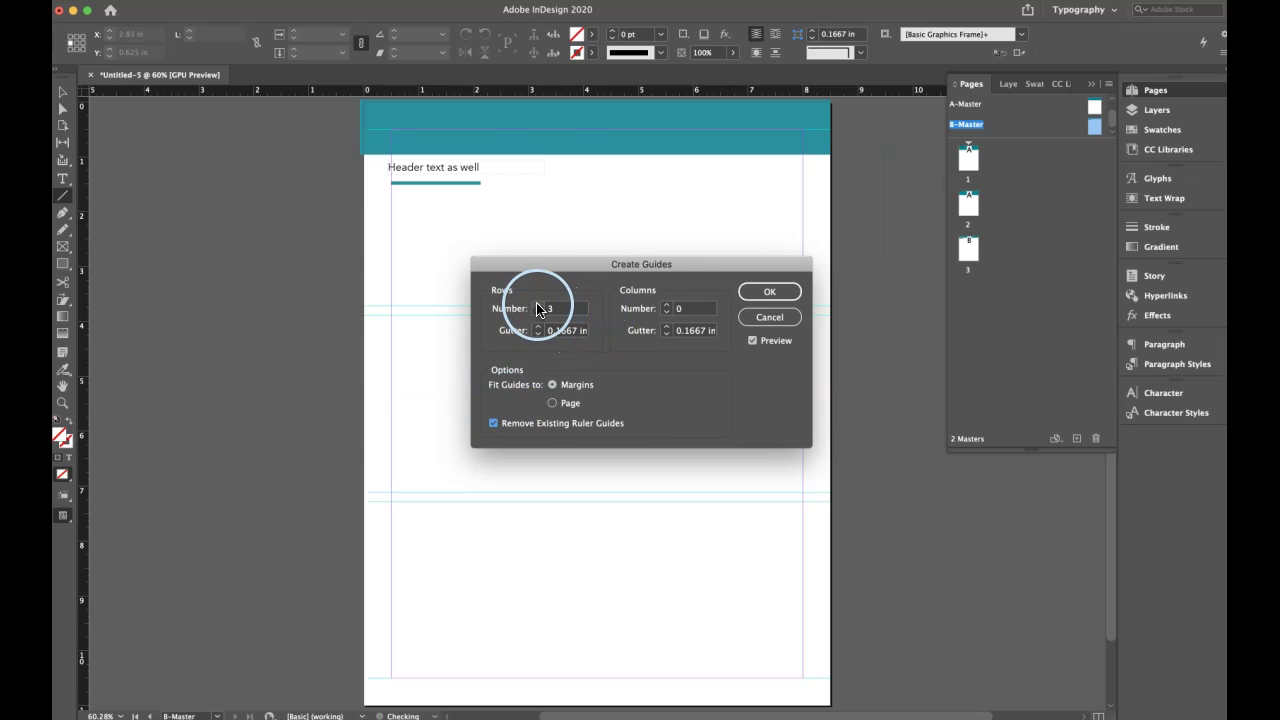
left_click(667, 305)
left_click(667, 305)
left_click(751, 300)
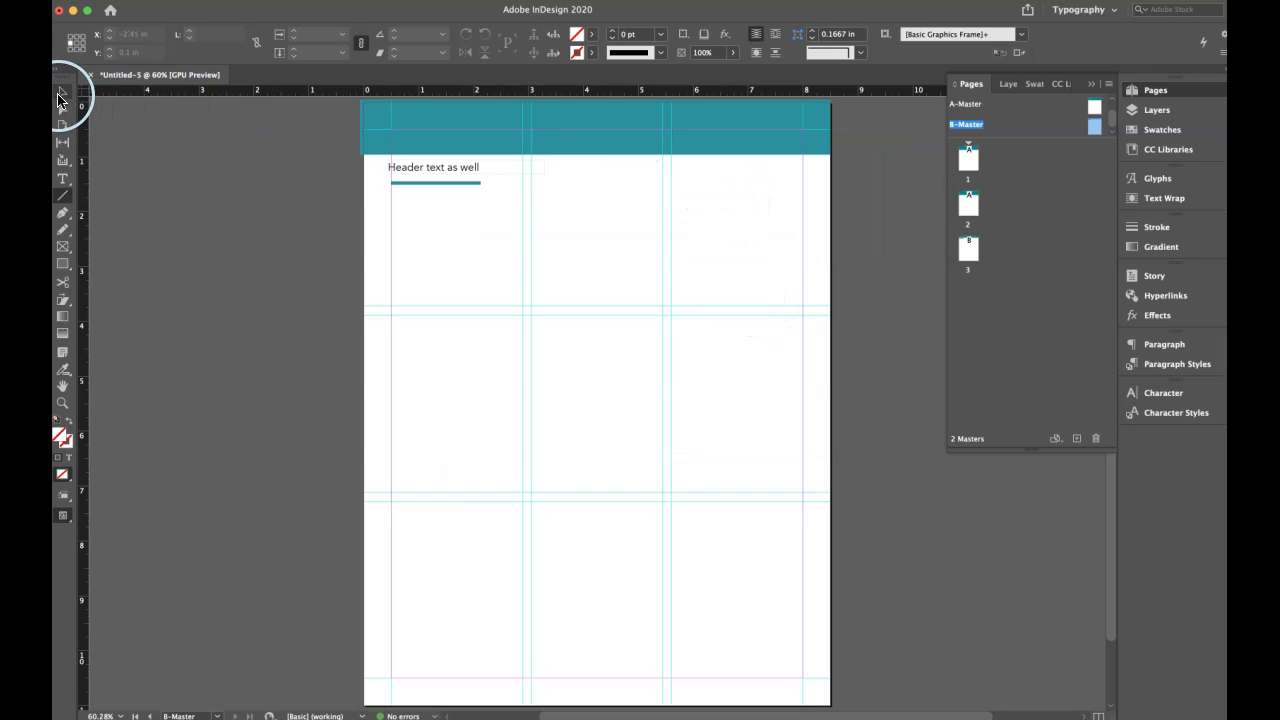
Compare the guide grid on page 3 with the one on page 2
double_click(968, 255)
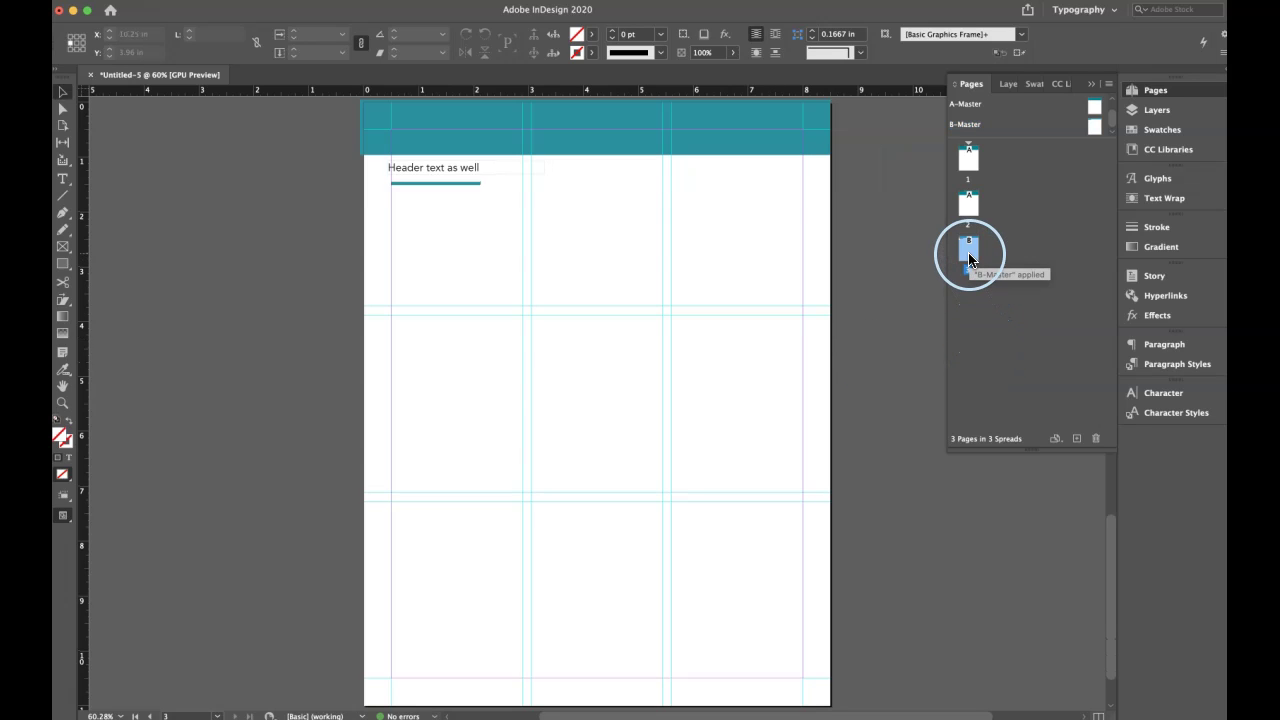
double_click(968, 205)
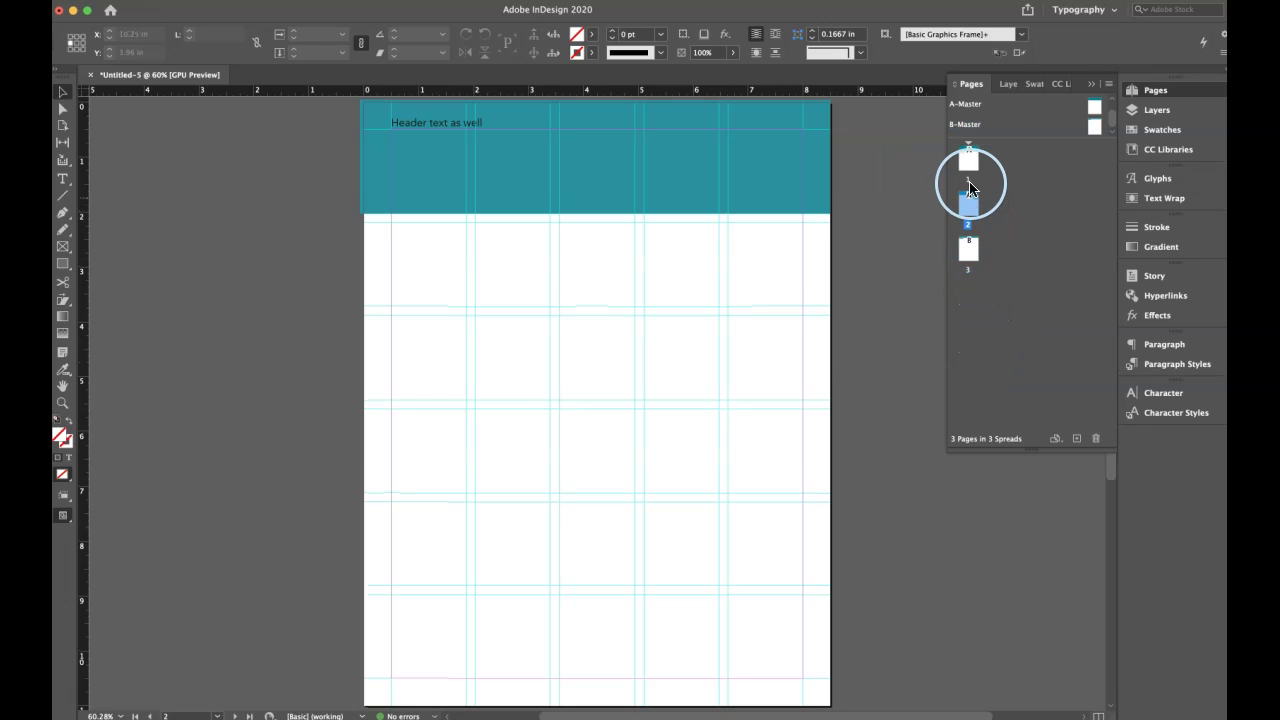
double_click(969, 250)
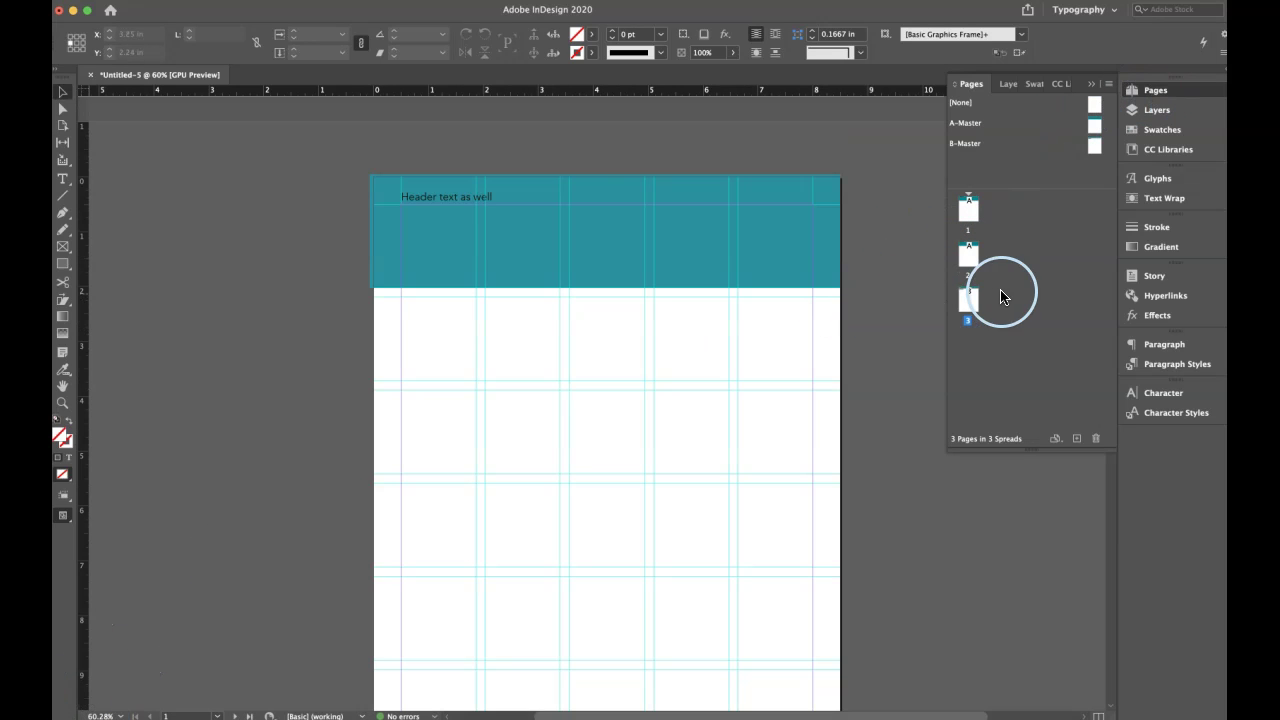
Delete the B-Master spread and apply A-Master to page 3
right_click(1091, 149)
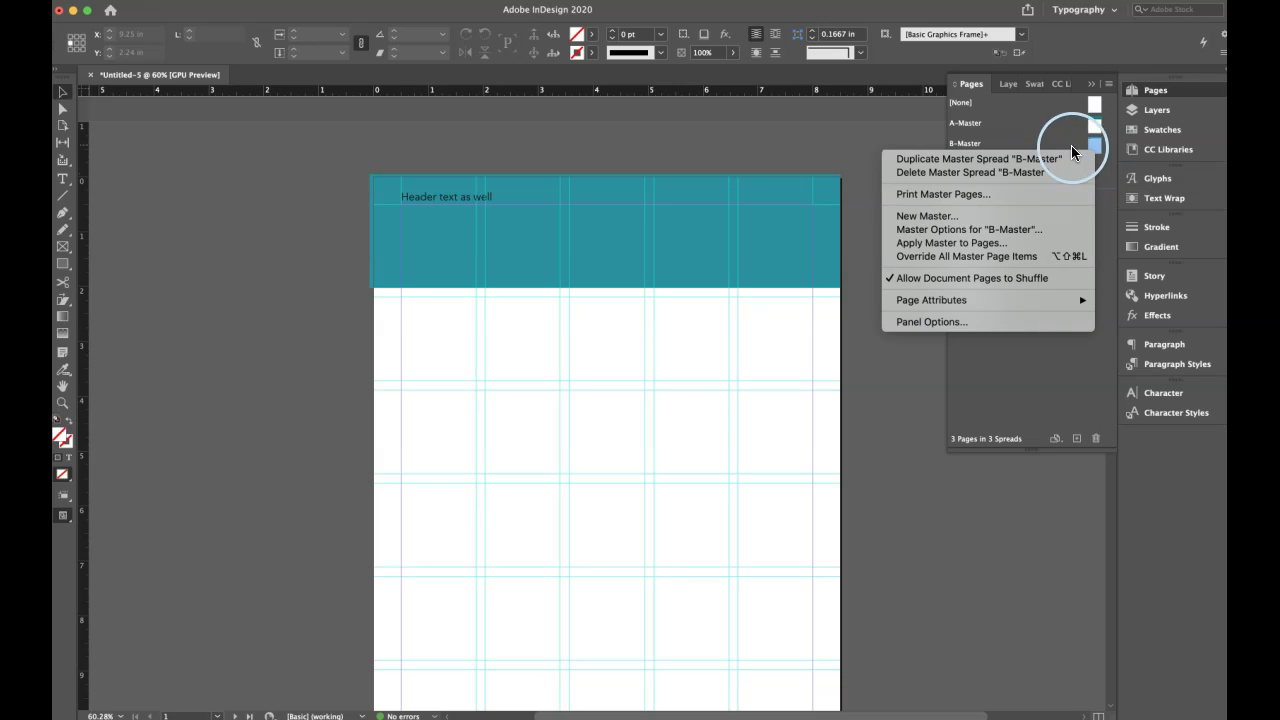
left_click(985, 174)
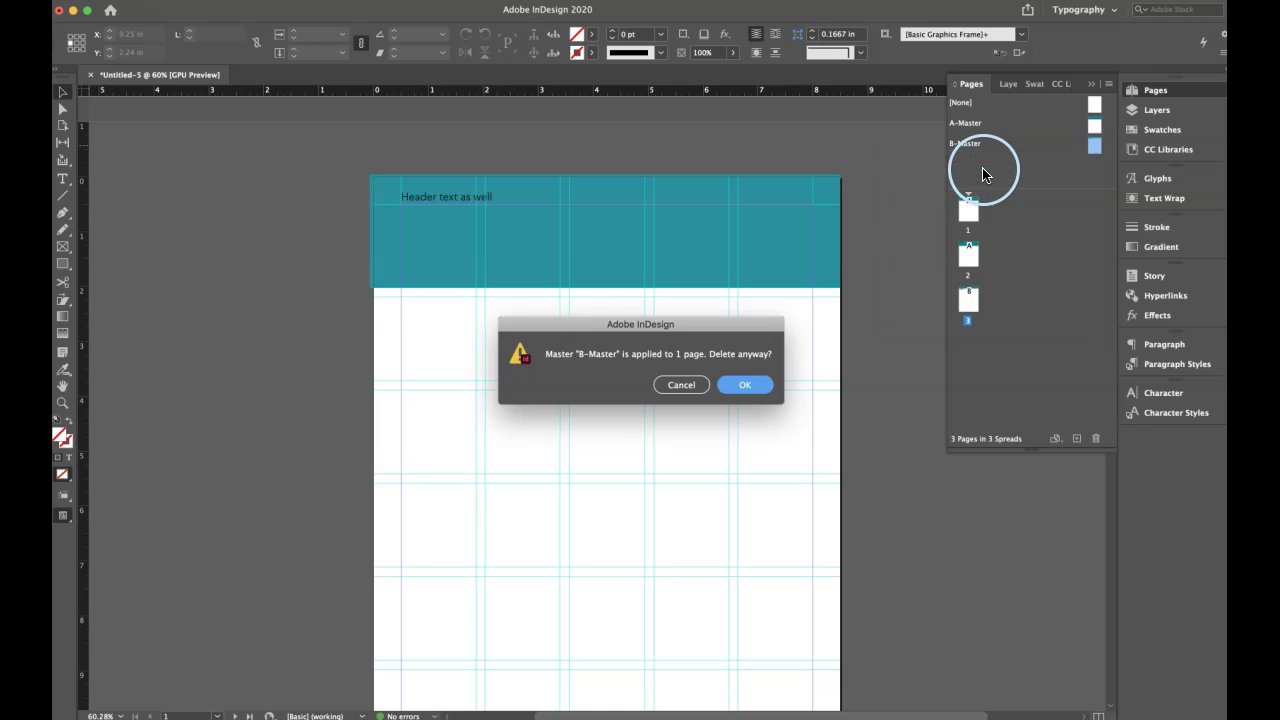
left_click(740, 386)
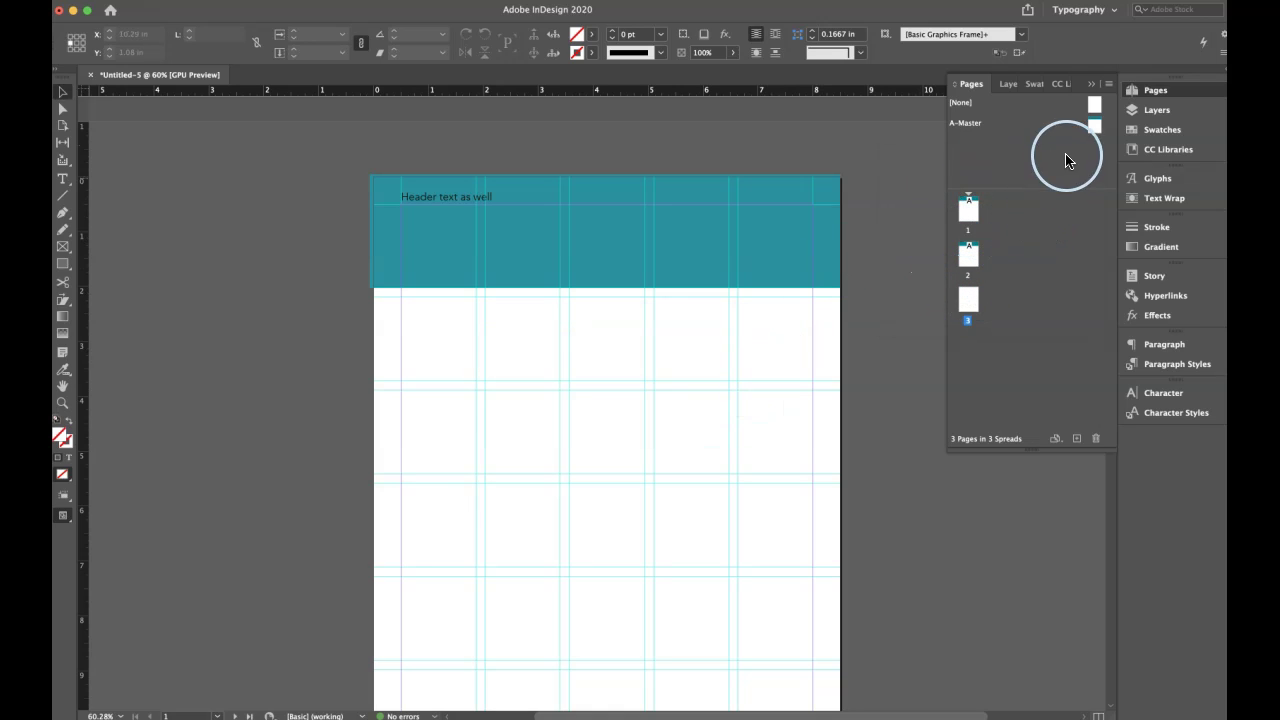
left_click_drag(1091, 122, 971, 307)
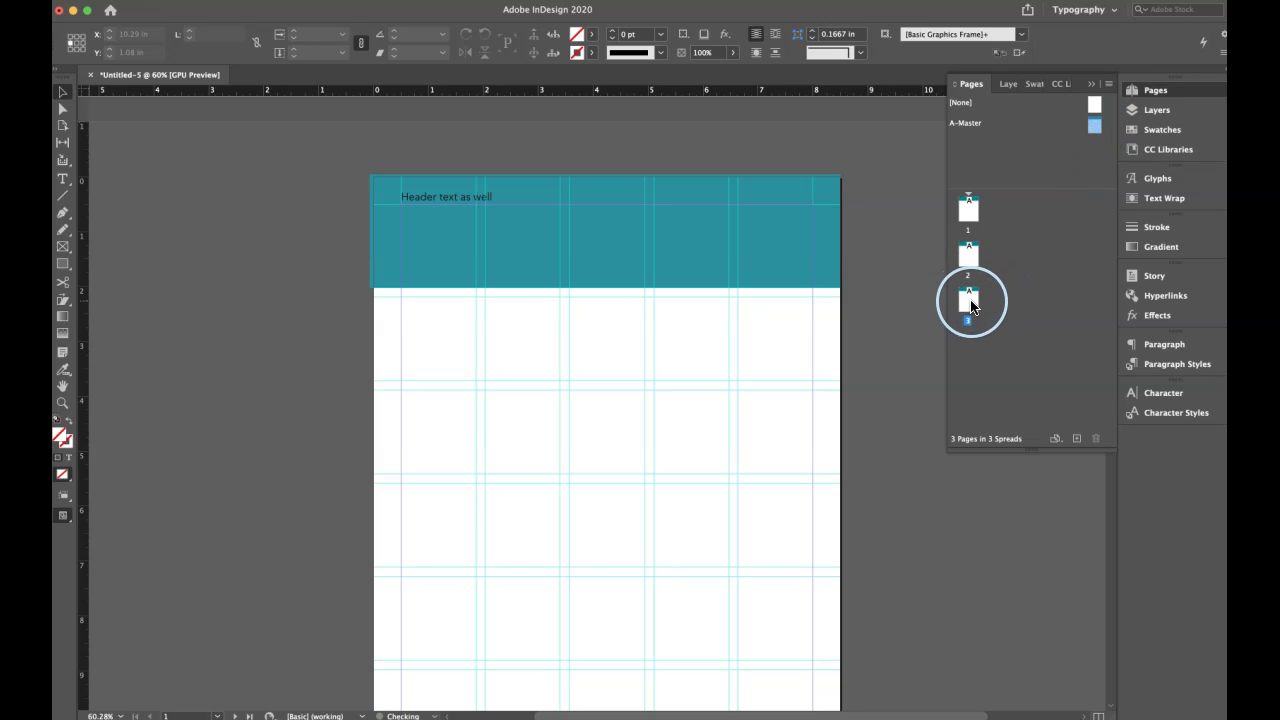
left_click(910, 310)
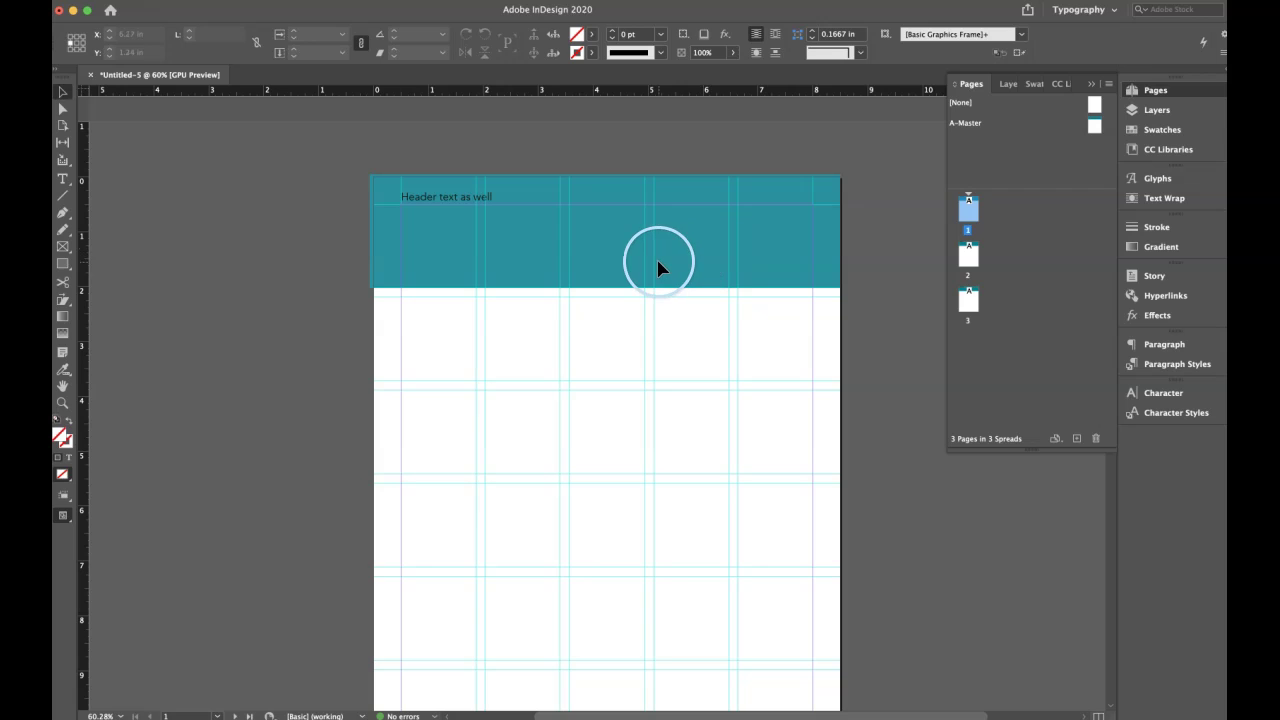
Delete the teal header rectangle and the header text from A-Master
double_click(966, 122)
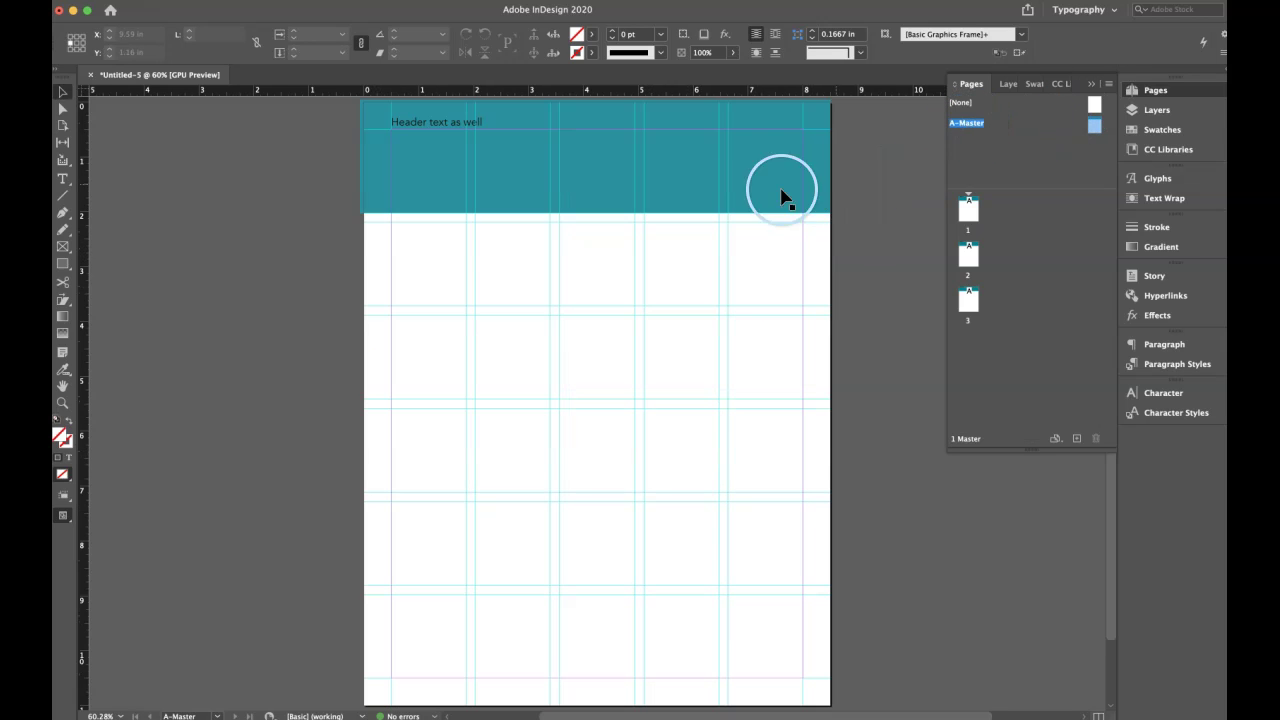
left_click(694, 190)
key("Delete")
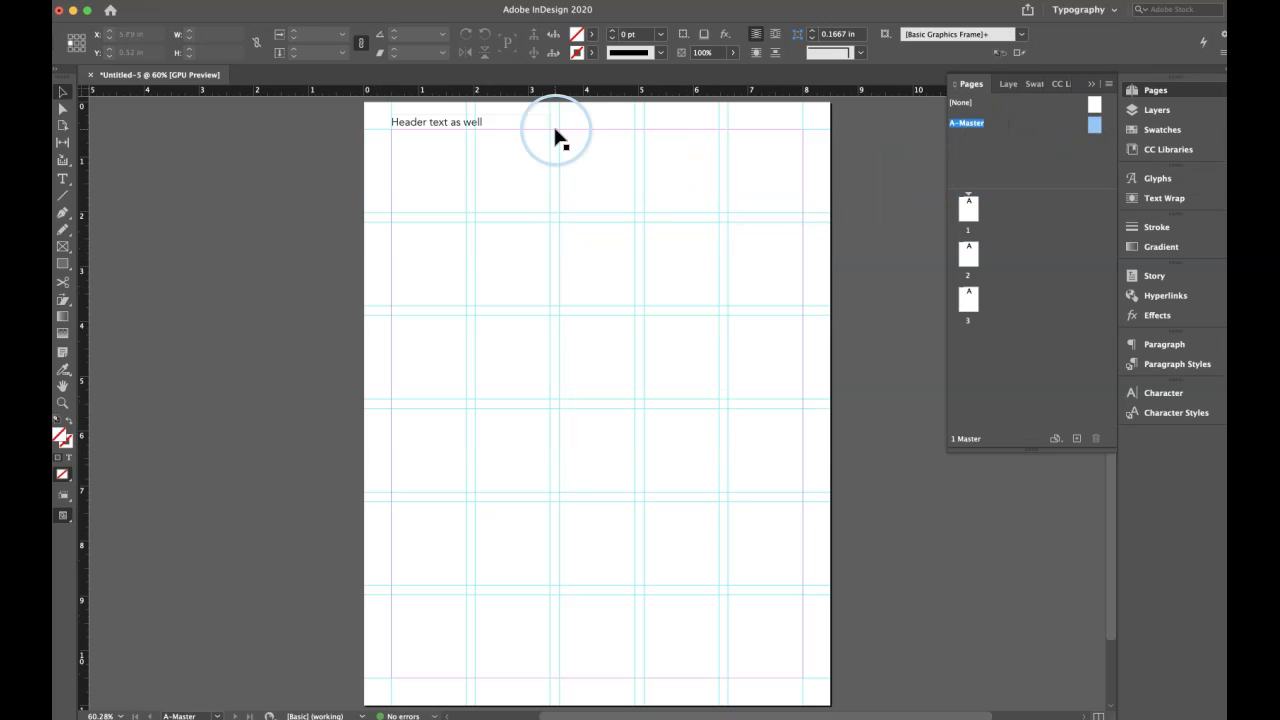
left_click(497, 119)
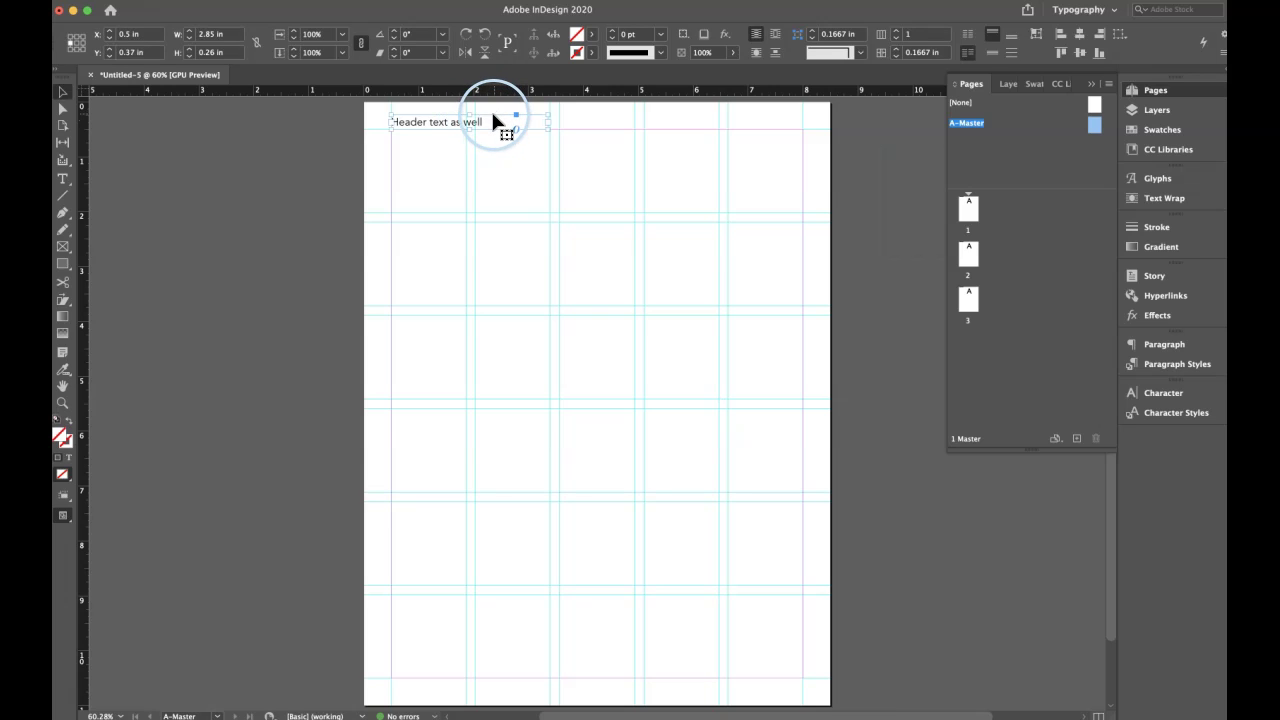
key("Delete")
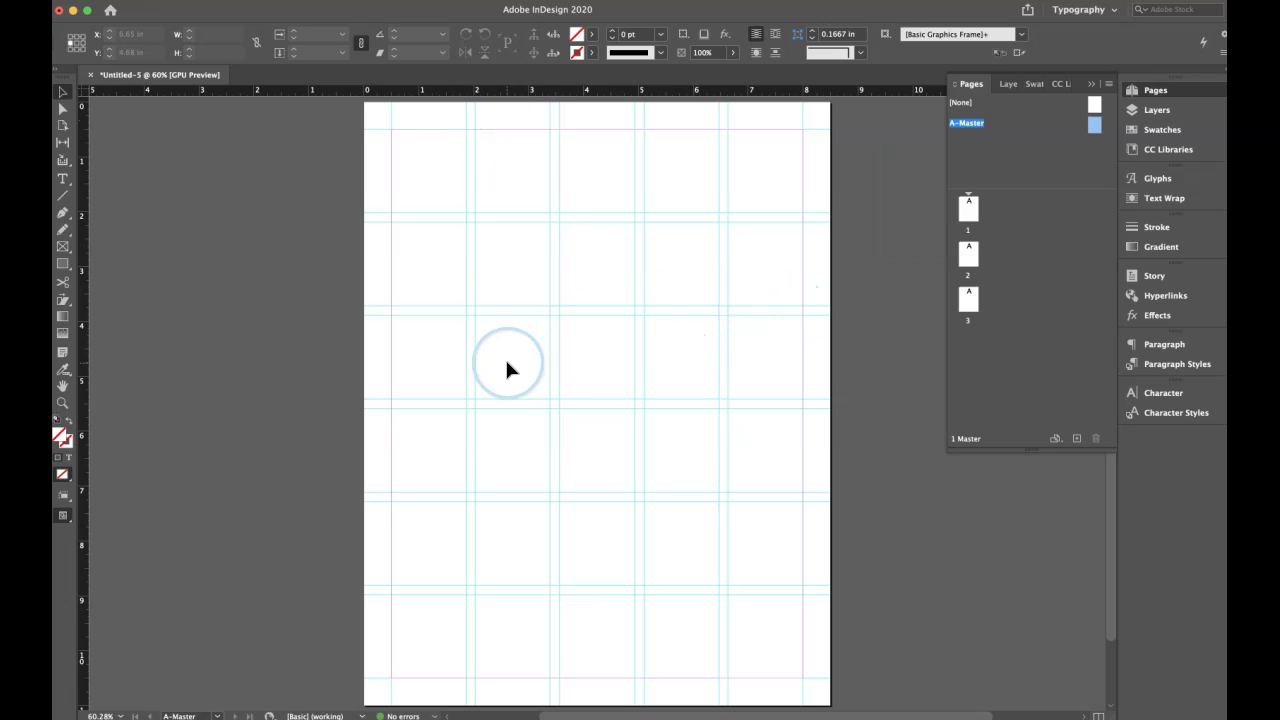
Draw a rectangle about 9 × 11.4 in over the whole A-Master page, extending past every edge
scroll(118, 352, "up", 1)
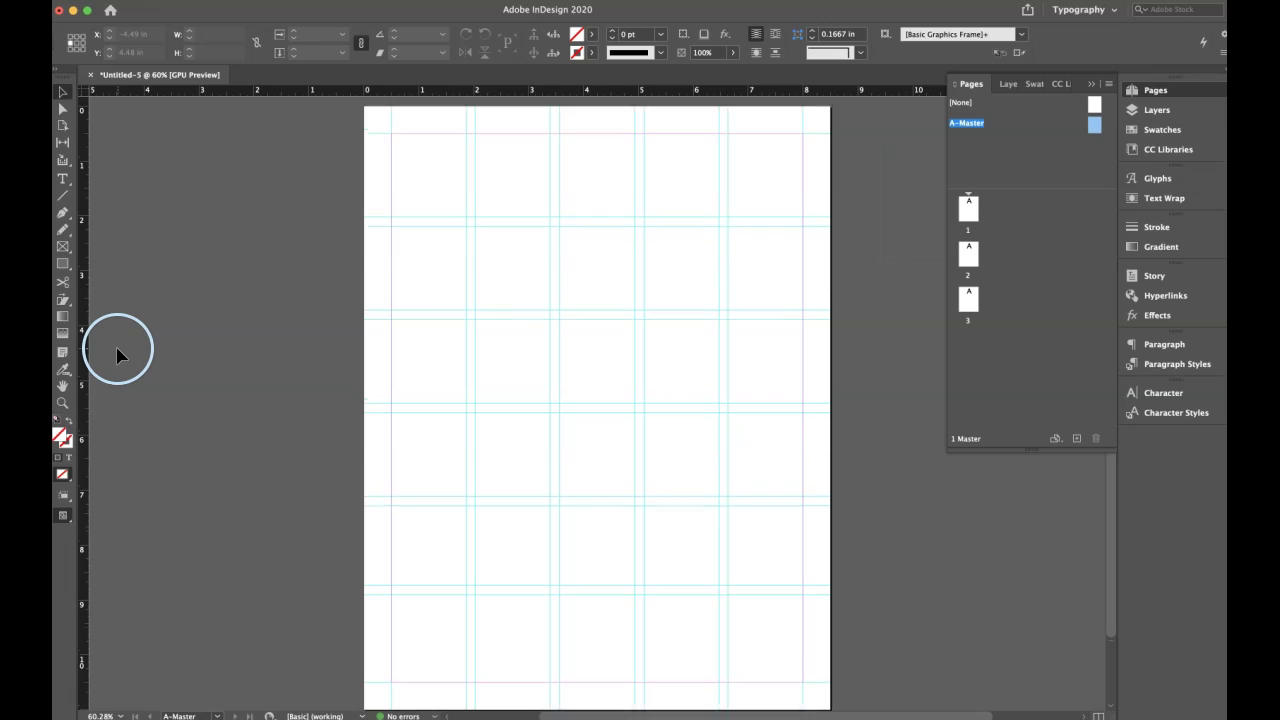
scroll(118, 352, "up", 5)
scroll(118, 352, "down", 4)
scroll(118, 352, "right", 2)
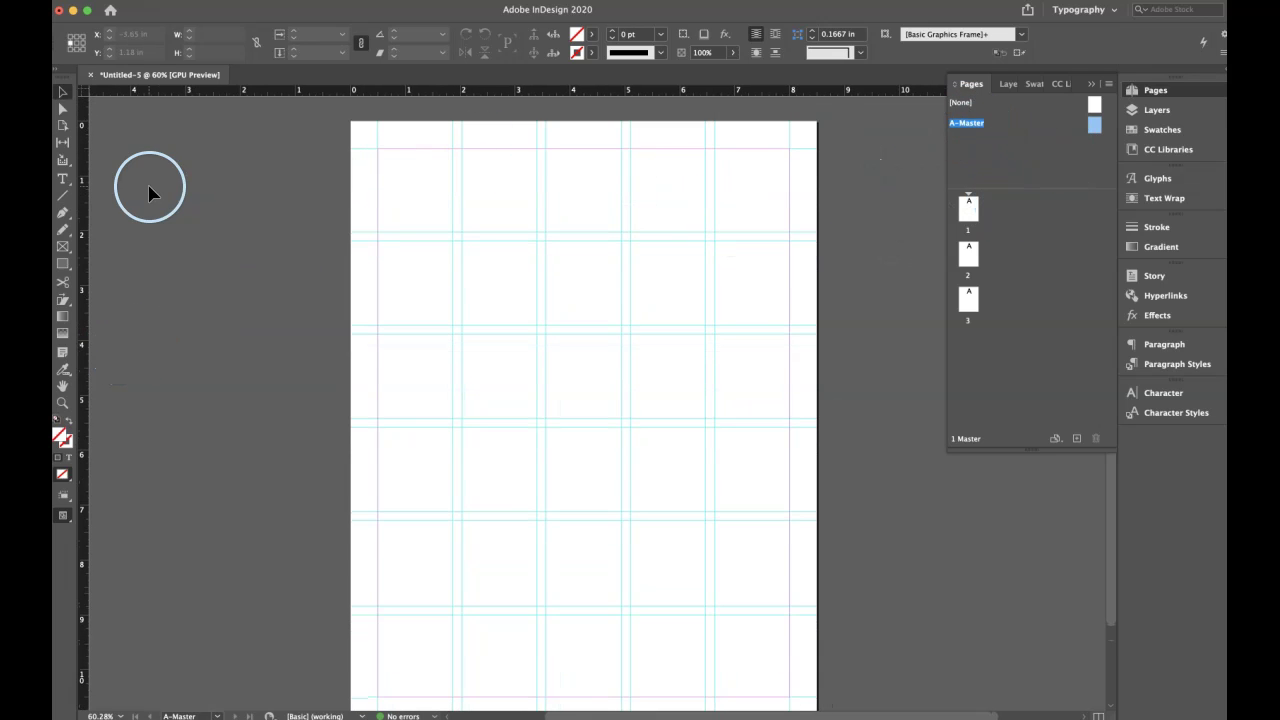
left_click(63, 263)
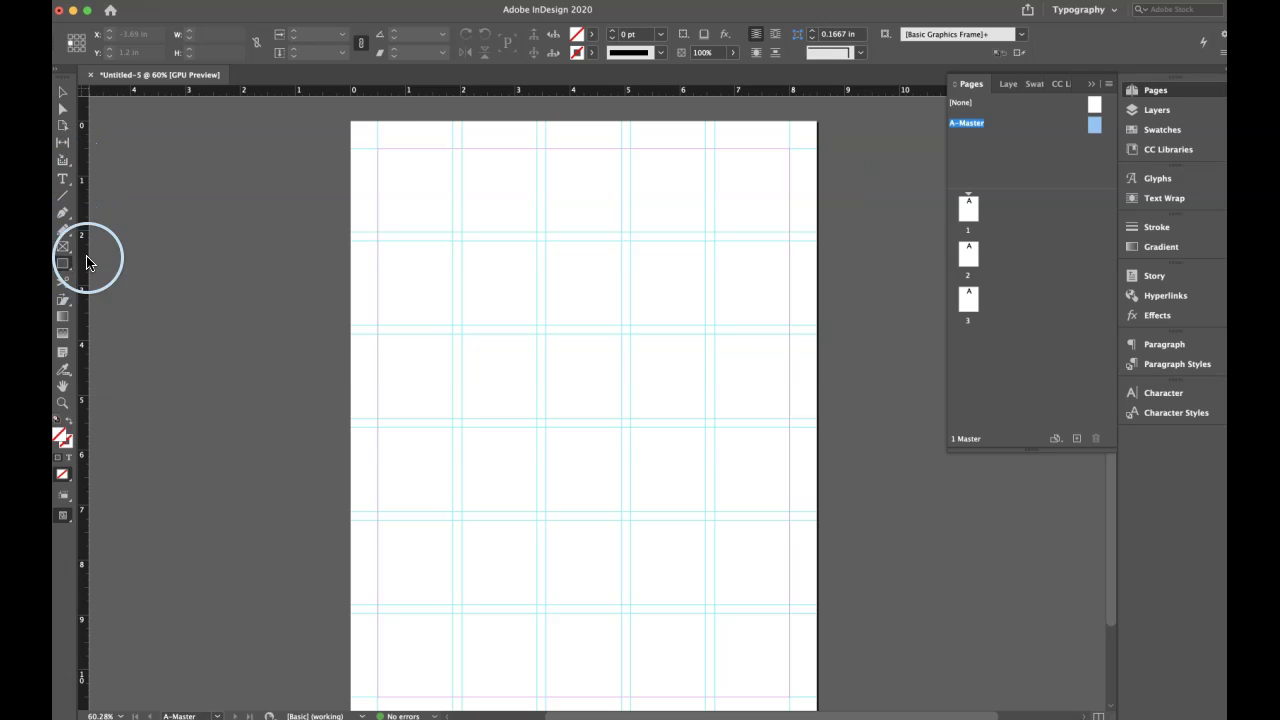
left_click_drag(342, 113, 836, 641)
scroll(609, 286, "up", 5)
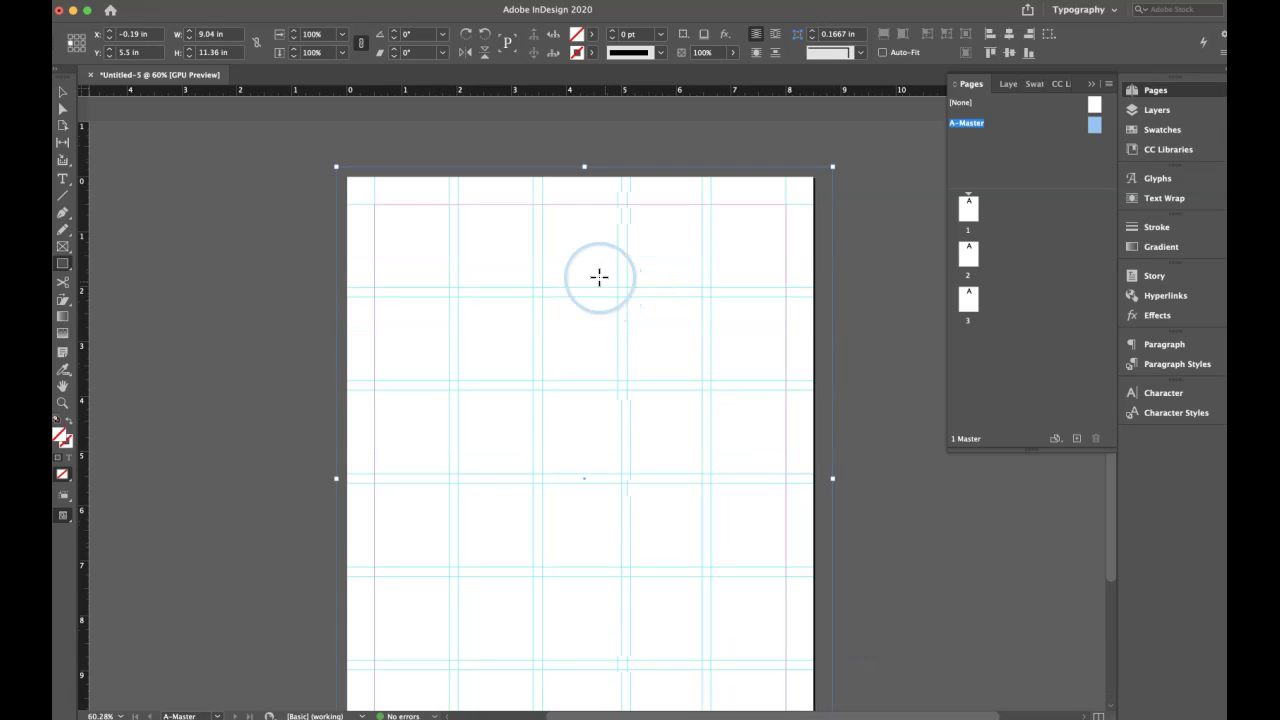
Fill the full-page rectangle on A-Master with a light grey, hex cbd1cd
double_click(57, 436)
mouse_move(558, 367)
left_mouse_down()
mouse_move(591, 309)
mouse_move(540, 352)
mouse_move(595, 310)
left_mouse_up()
left_click_drag(662, 456, 664, 333)
mouse_move(594, 308)
left_mouse_down()
mouse_move(551, 360)
mouse_move(602, 305)
left_mouse_up()
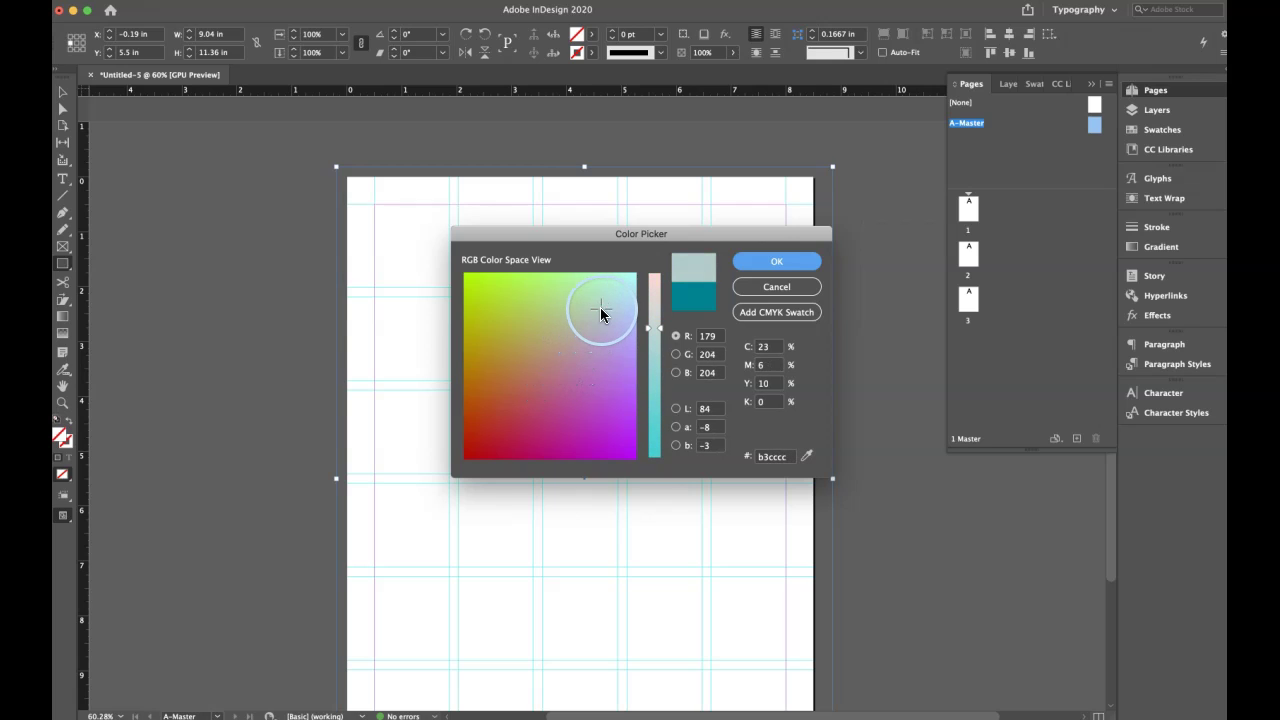
left_click_drag(648, 331, 636, 314)
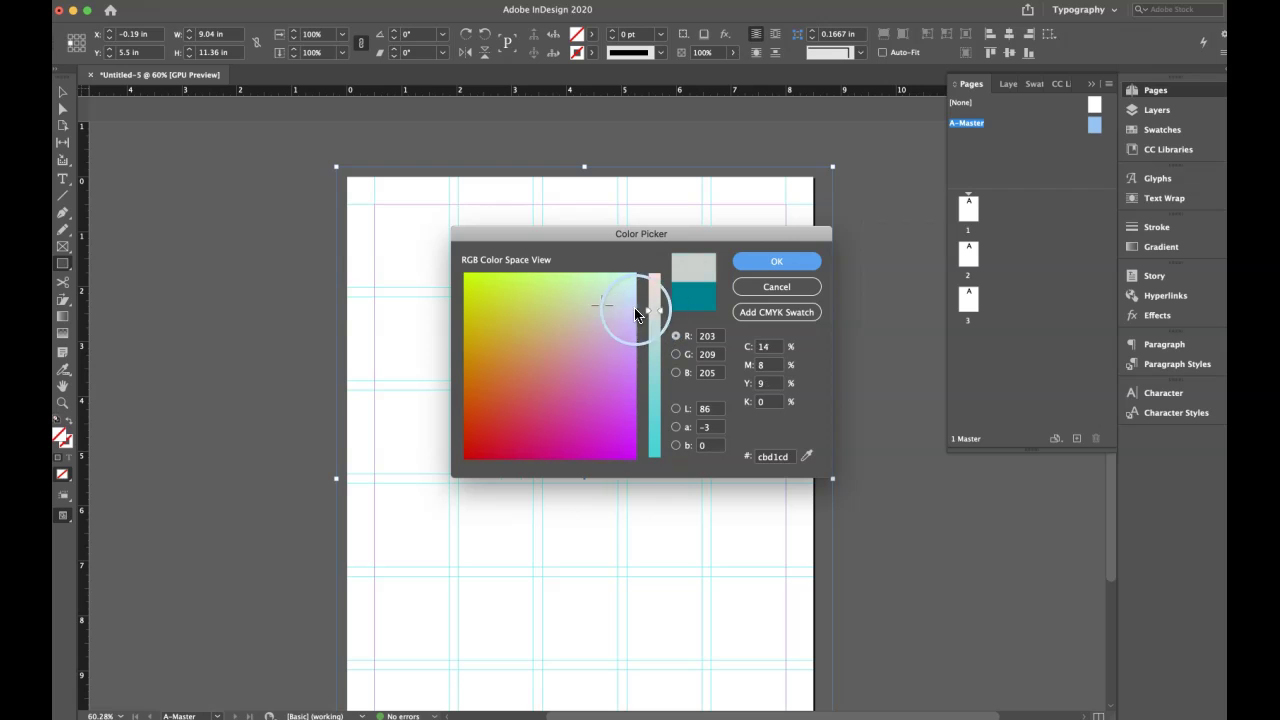
left_click(776, 261)
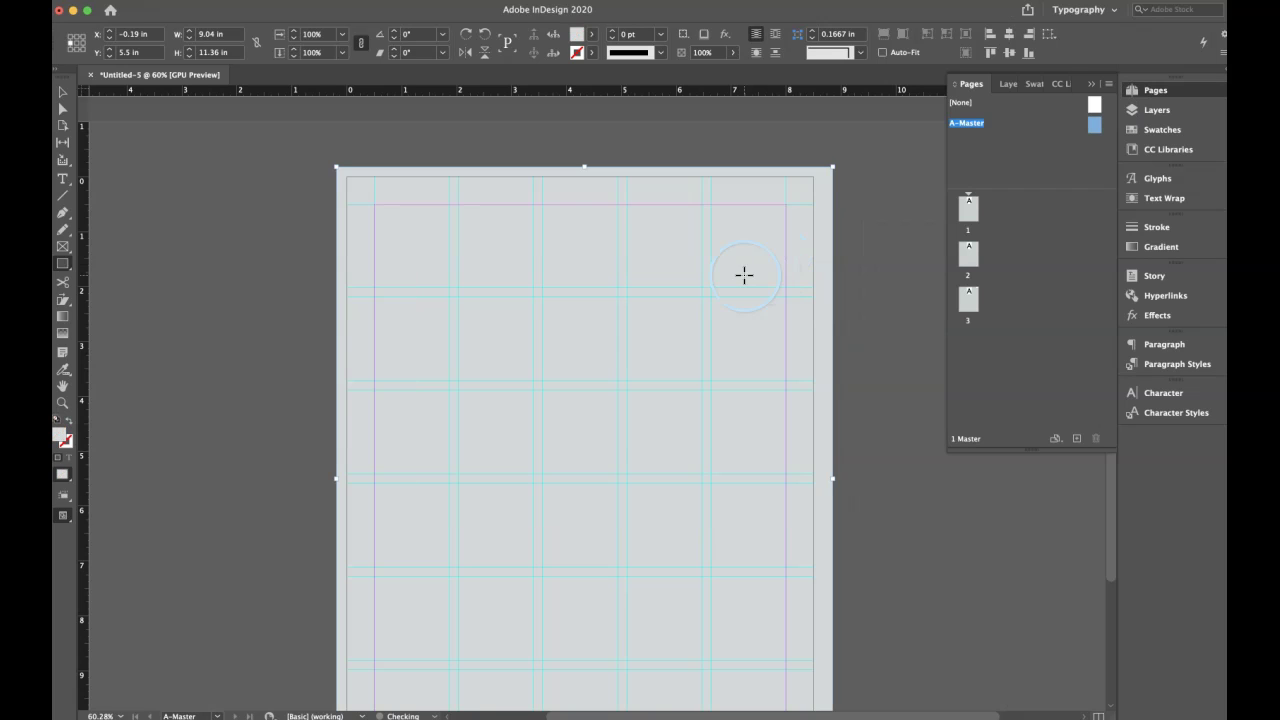
Resize the grey background rectangle to fit the A-Master page edges exactly, 8.5 × 11 in
left_click(62, 92)
left_click(995, 208)
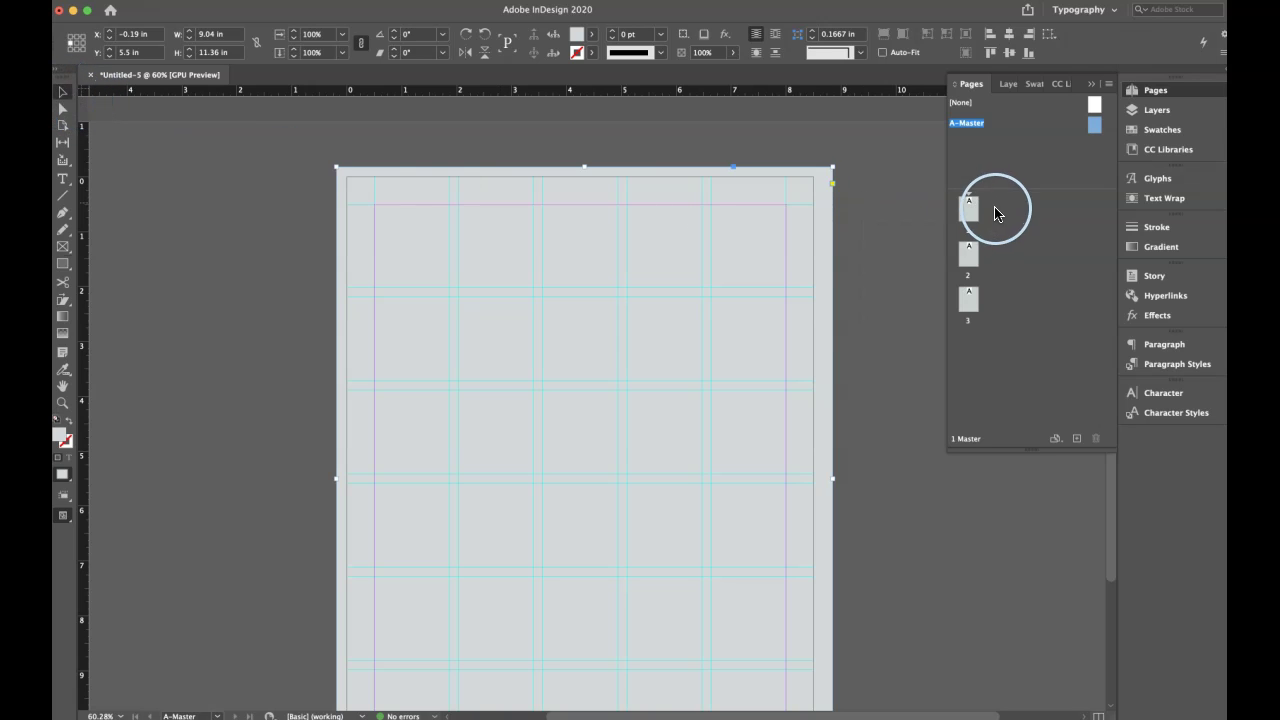
left_click(410, 157)
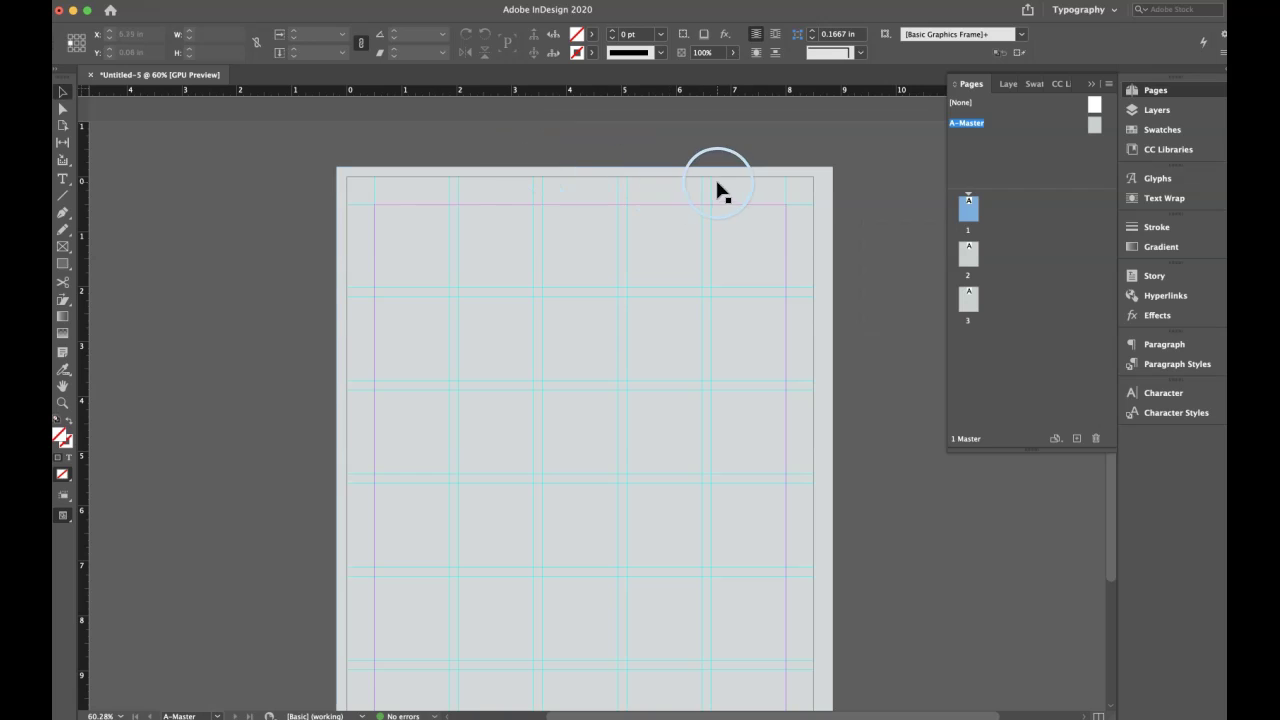
left_click(826, 207)
left_click_drag(337, 164, 347, 177)
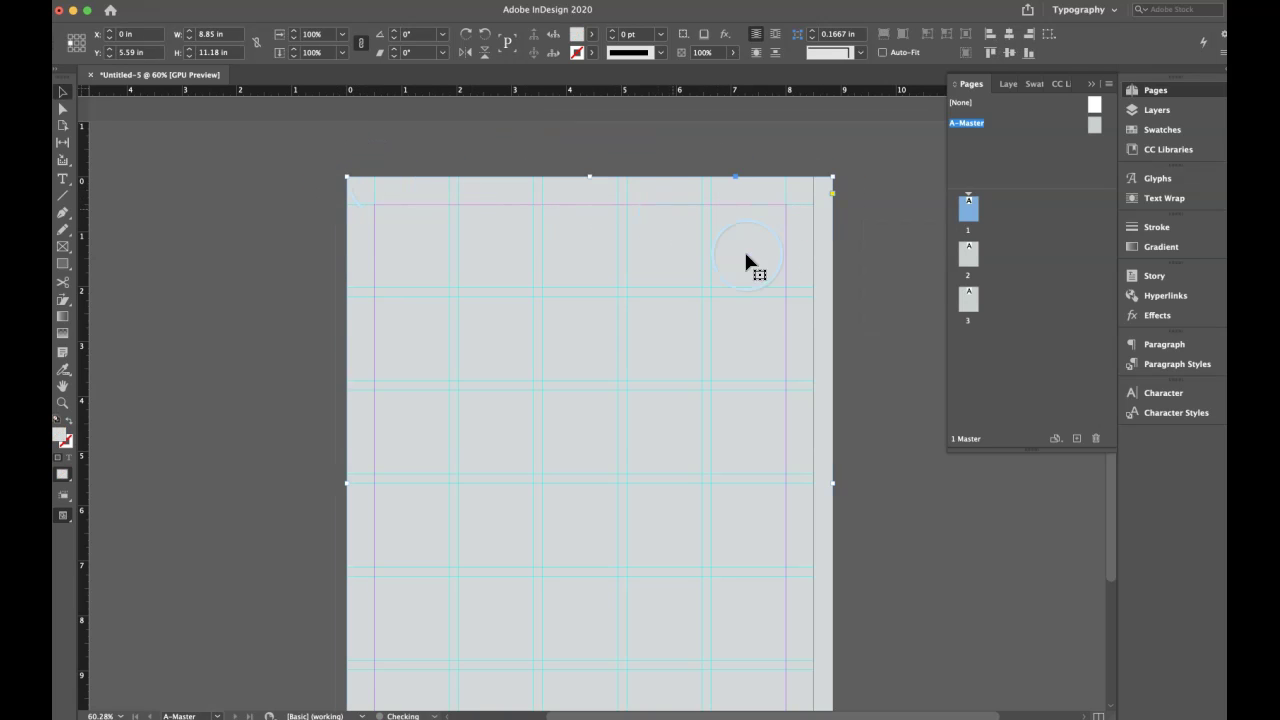
left_click(838, 490)
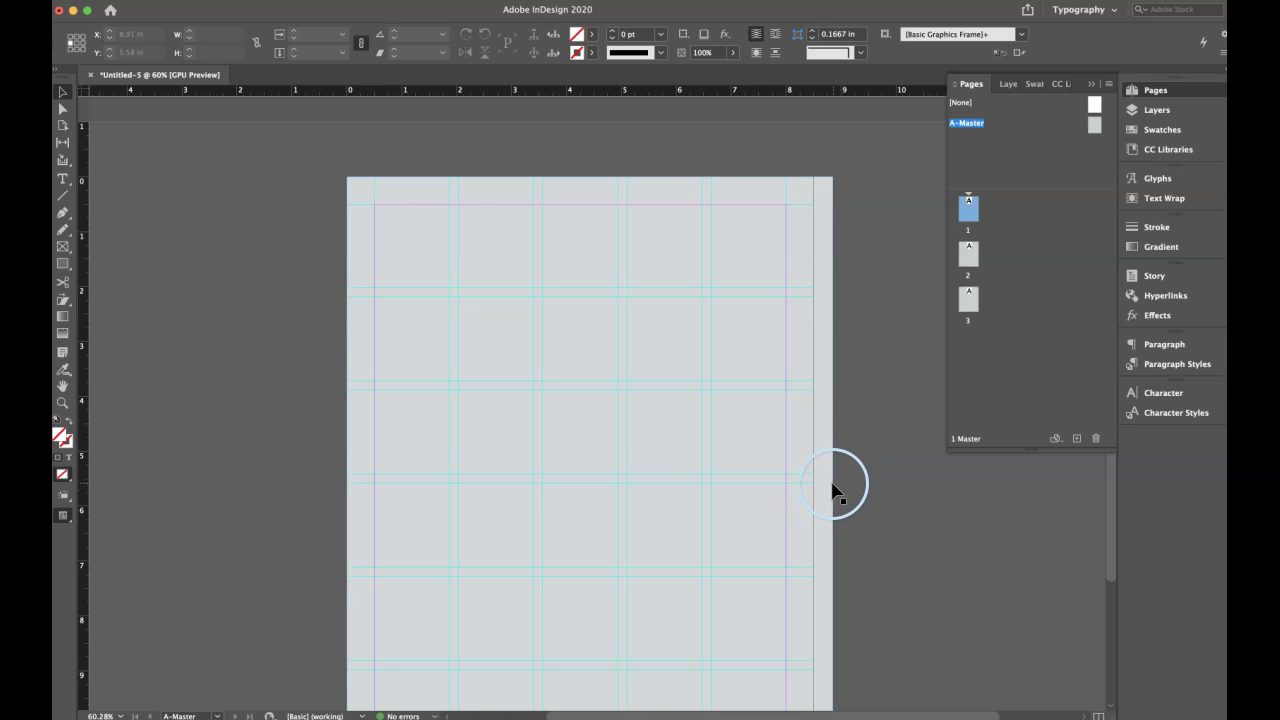
left_click_drag(832, 488, 825, 480)
scroll(825, 476, "down", 3)
left_click_drag(581, 637, 580, 631)
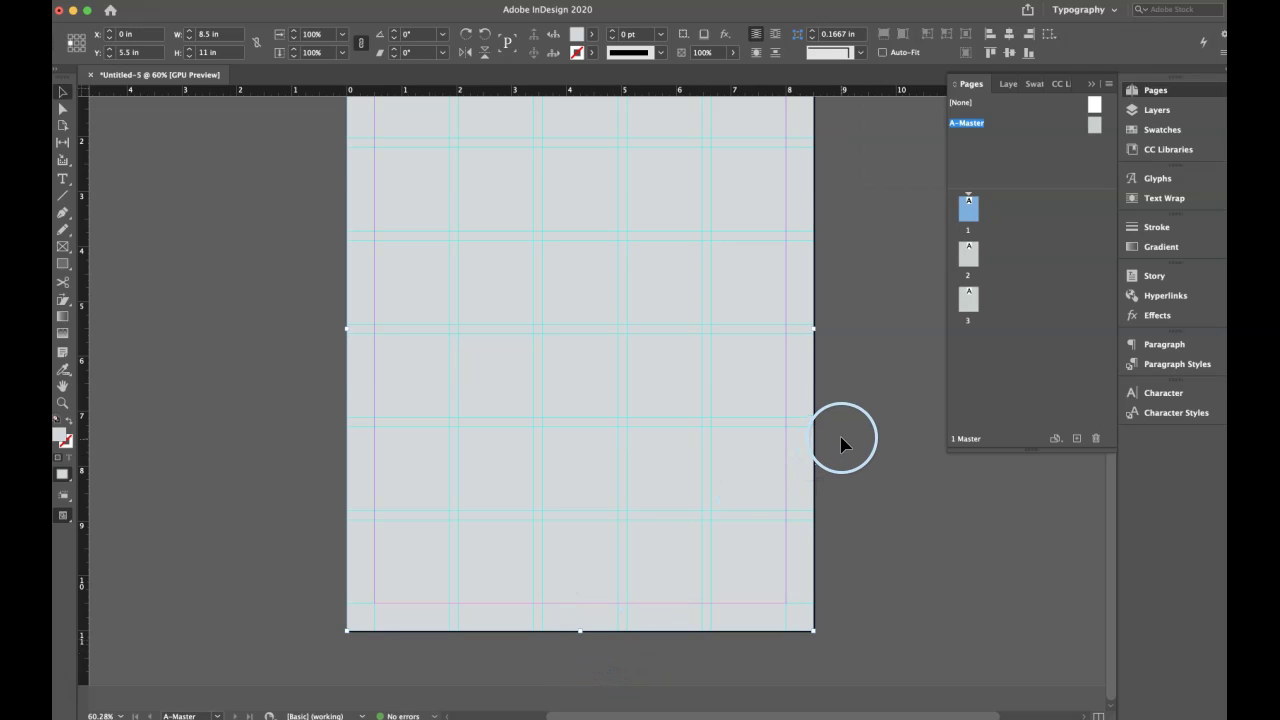
Preview the A-Master background without guides, return to the normal view, and select the grey rectangle
scroll(866, 251, "up", 3)
key("w")
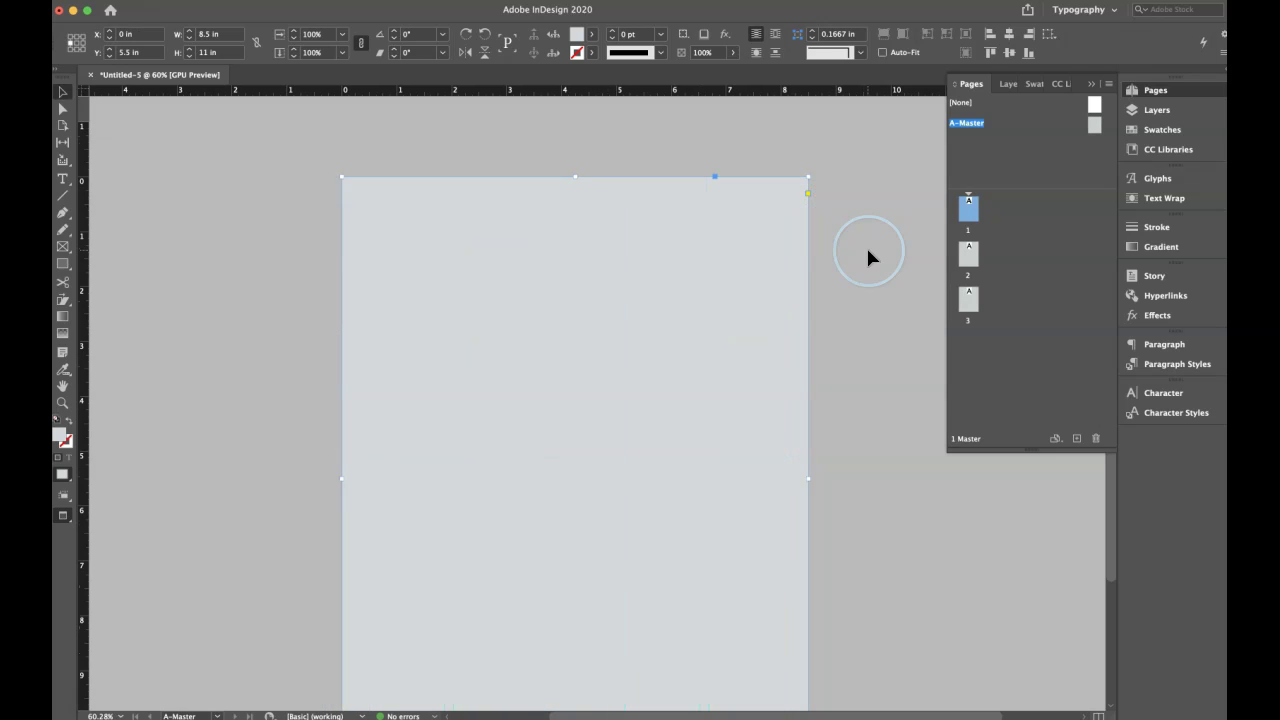
key("w")
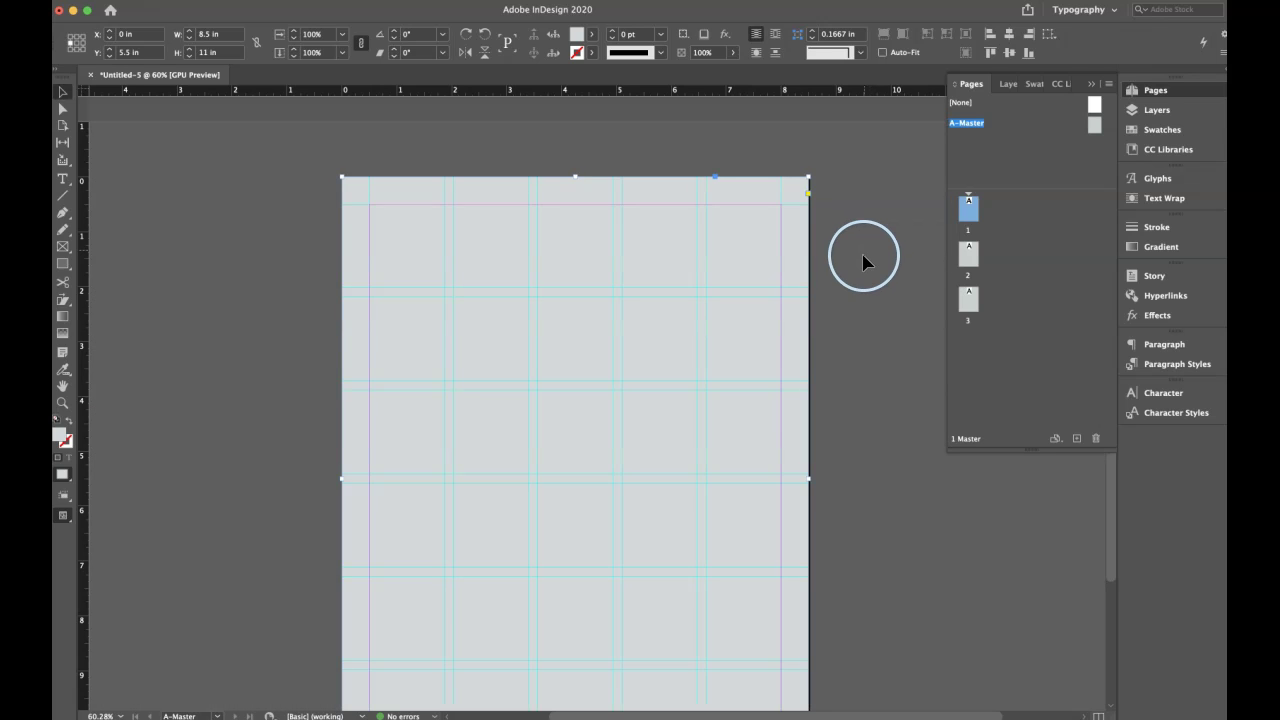
left_click(863, 262)
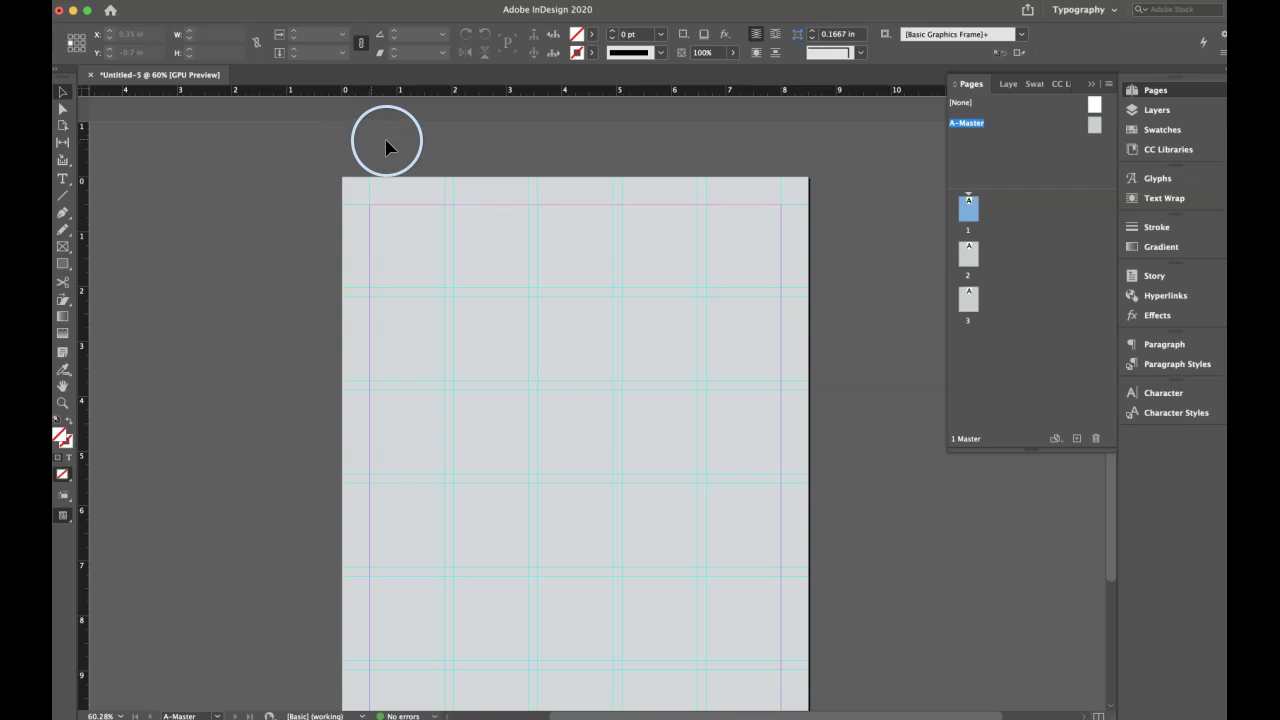
left_click(477, 203)
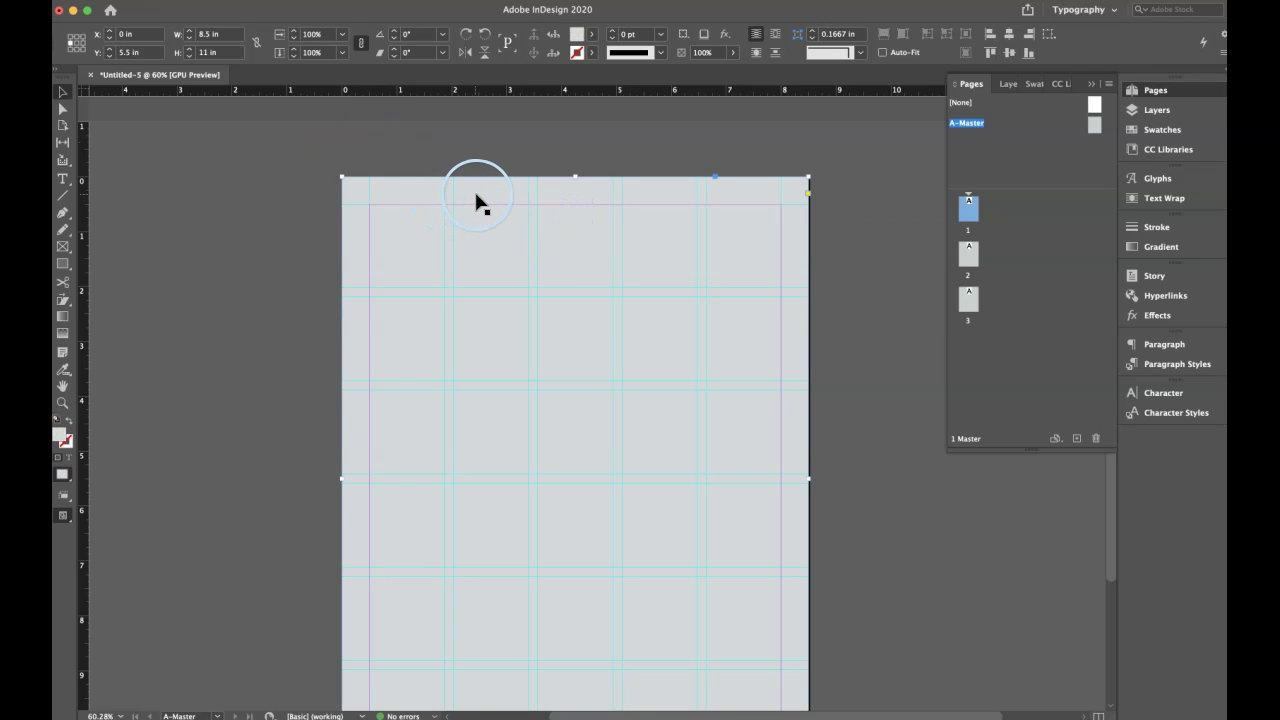
scroll(882, 272, "down", 1)
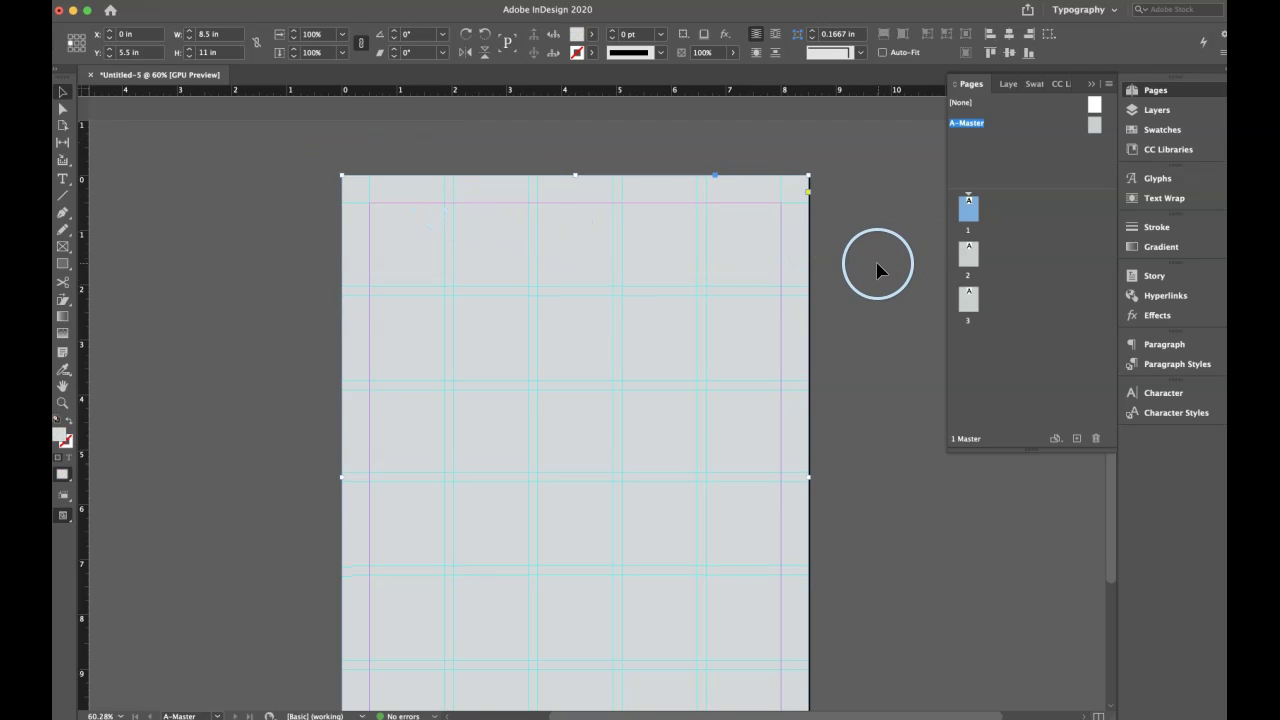
Try white-to-black linear gradients at several angles across the A-Master background rectangle, ending with a top-to-bottom blend
left_click(1163, 248)
left_click_drag(466, 245, 429, 237)
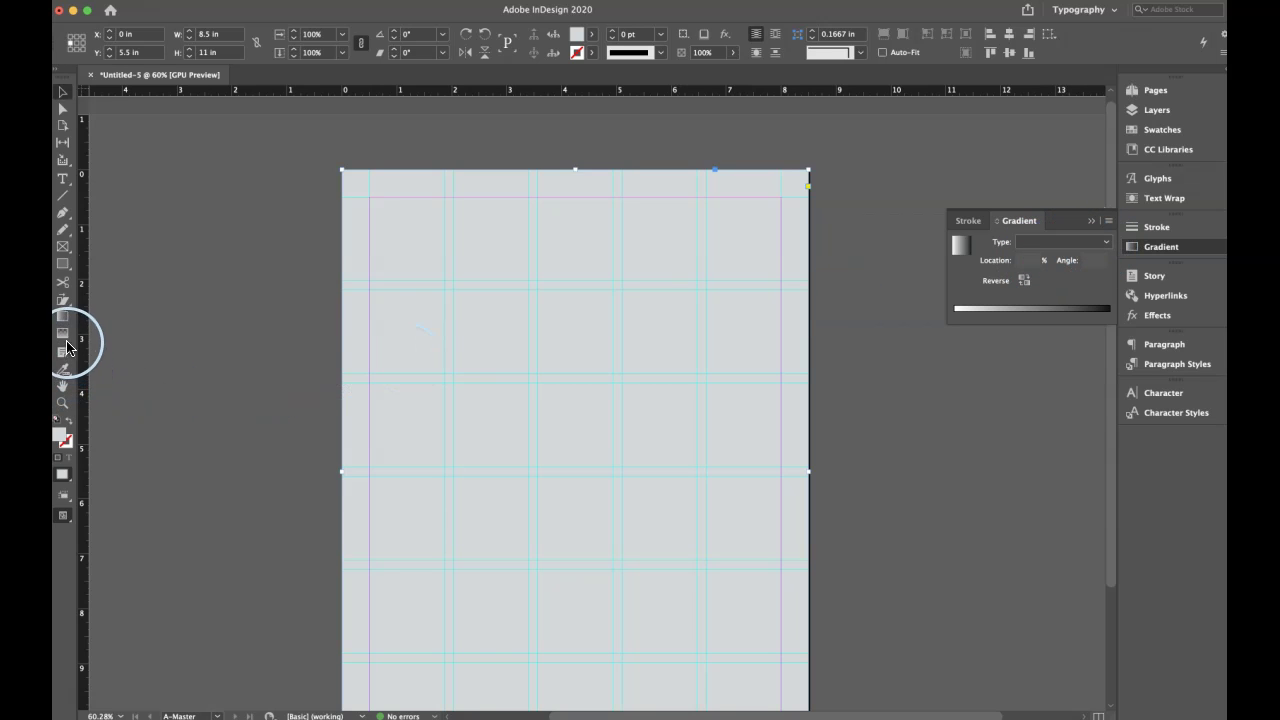
left_click_drag(591, 422, 740, 526)
left_click_drag(585, 425, 429, 471)
left_click_drag(394, 432, 491, 420)
left_click_drag(617, 391, 566, 376)
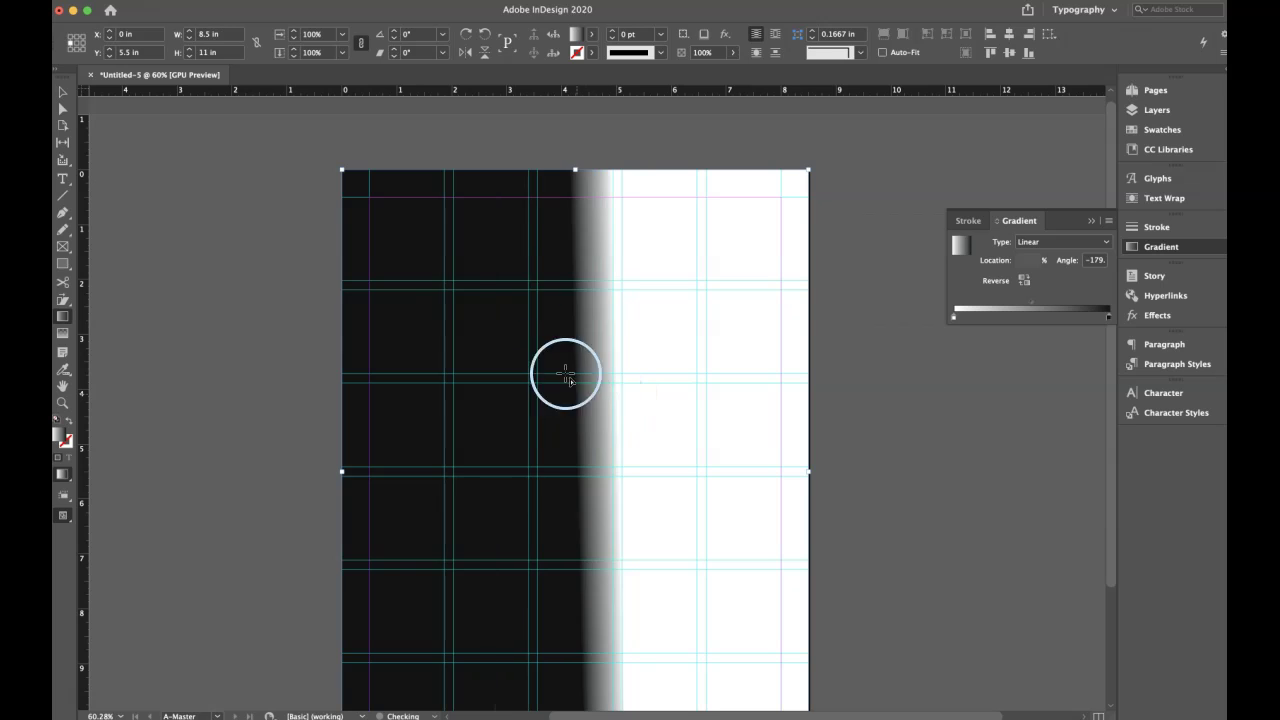
left_click_drag(526, 220, 640, 615)
left_click_drag(528, 316, 594, 560)
left_click_drag(548, 259, 572, 655)
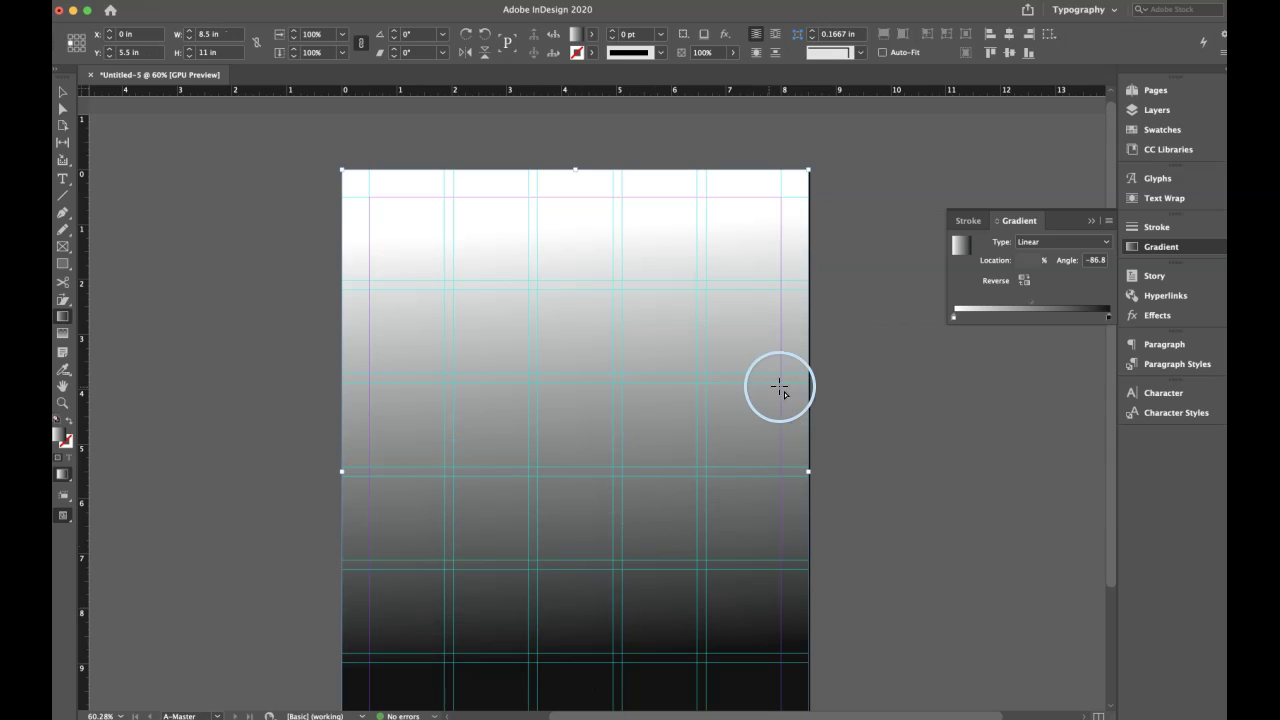
scroll(900, 380, "down", 3)
scroll(900, 380, "up", 3)
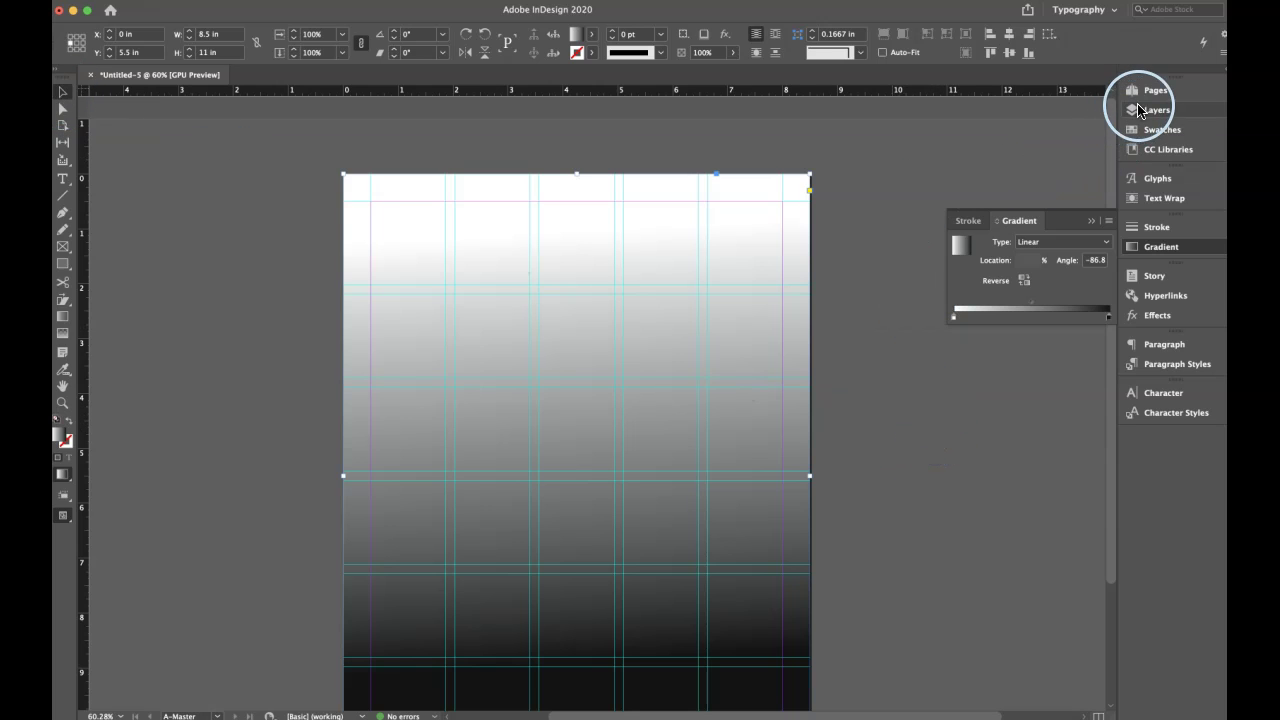
Show the document's page list, undo the gradient fills on the background rectangle, and deselect it
left_click(1152, 90)
left_click_drag(973, 197, 278, 206)
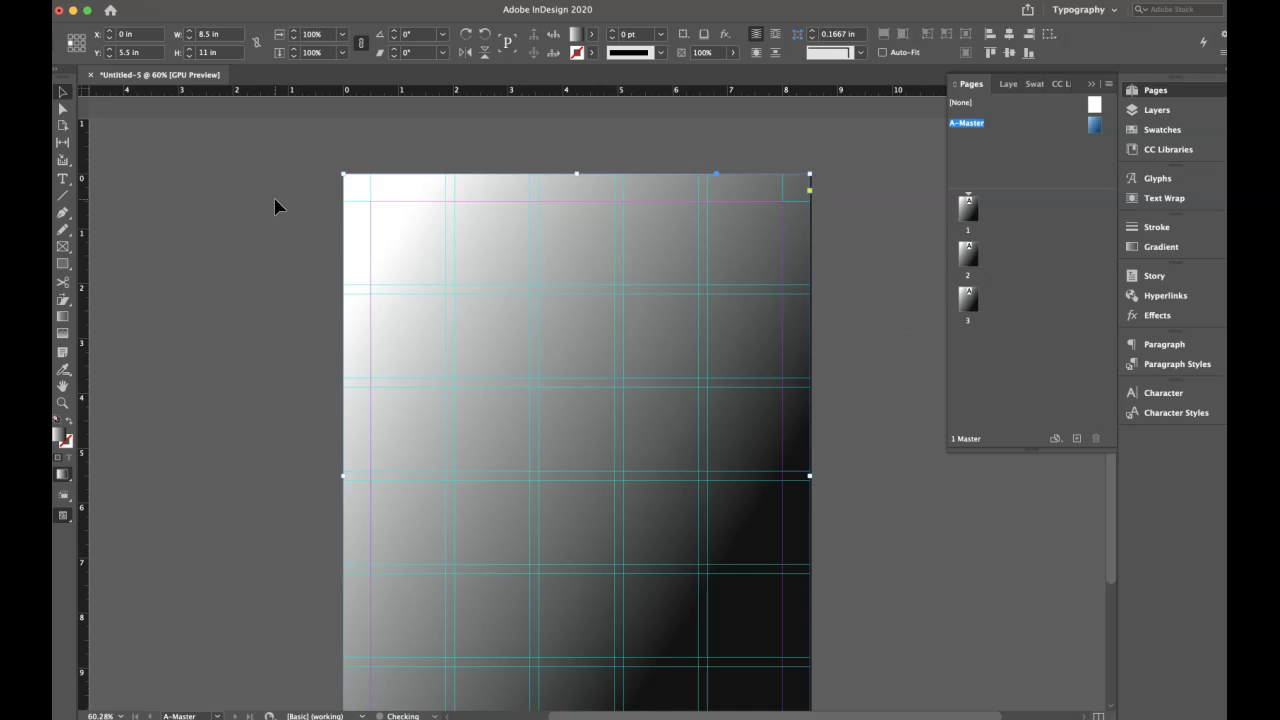
key("super+z")
left_click_drag(255, 175, 250, 181)
scroll(250, 180, "up", 5)
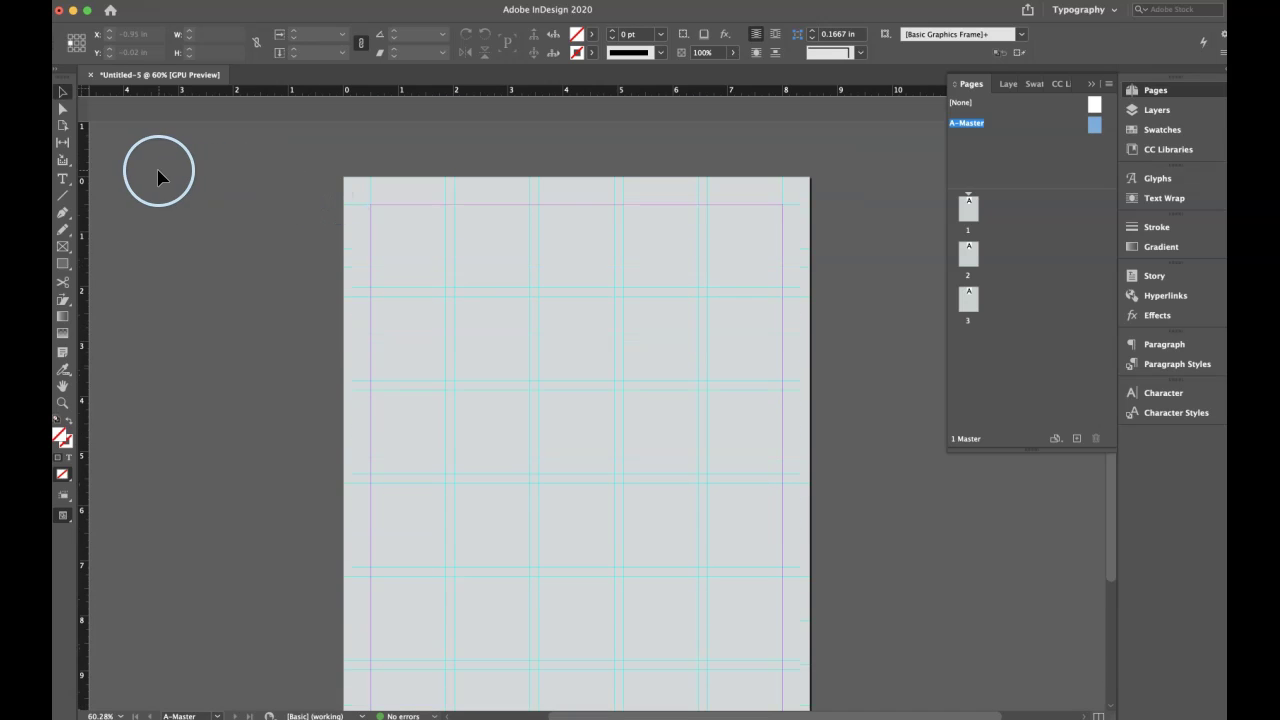
Draw a horizontal line 7.5 in long along A-Master's top margin and set its stroke weight to 4 pt
left_click(62, 196)
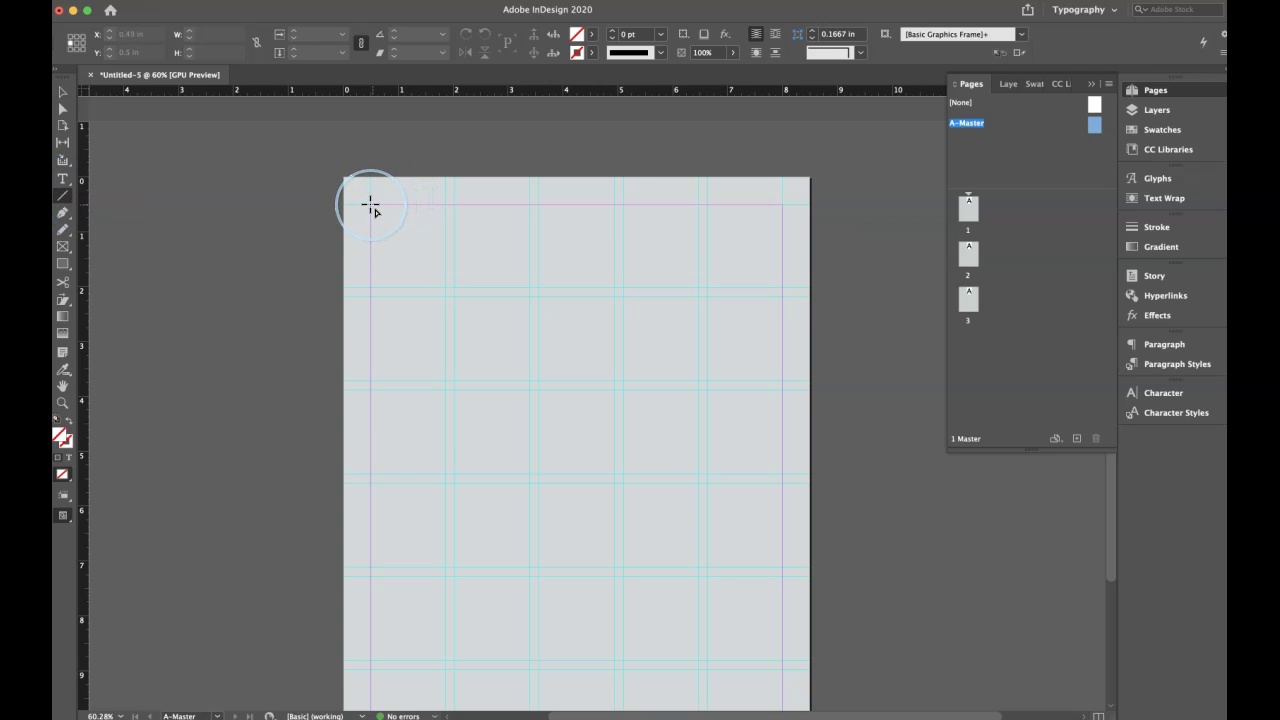
left_click_drag(371, 207, 782, 207)
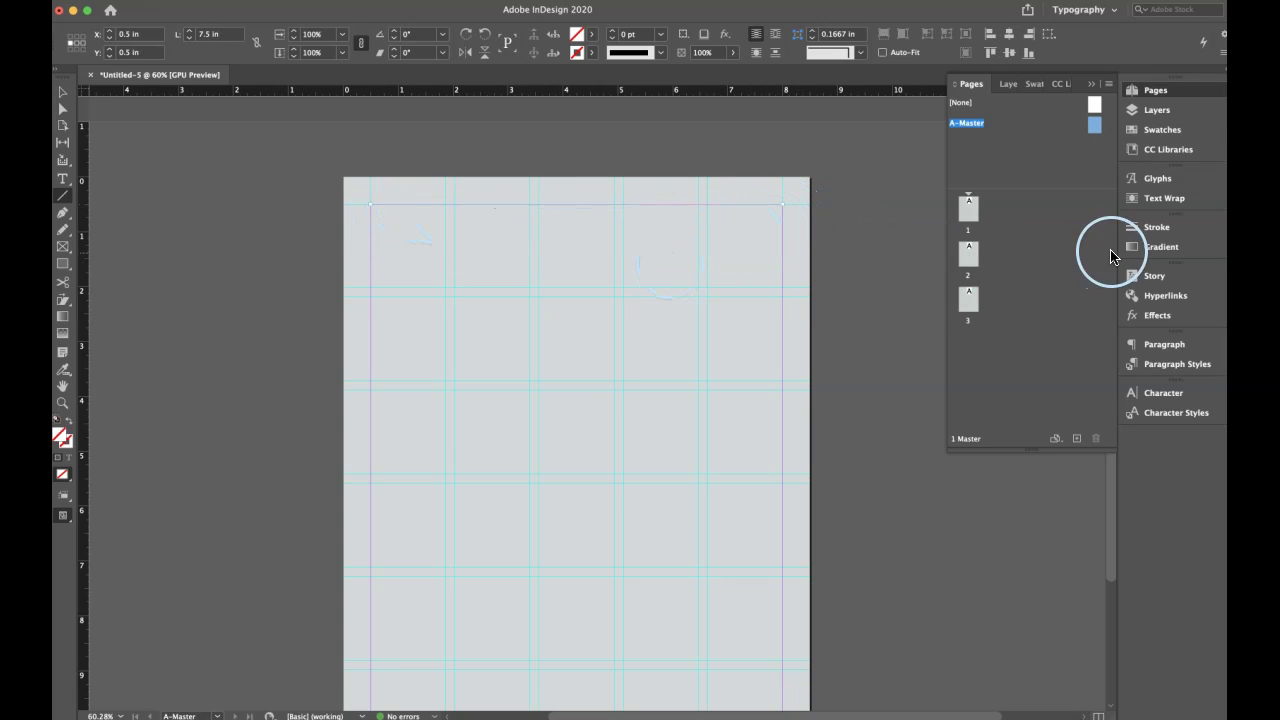
left_click(1160, 227)
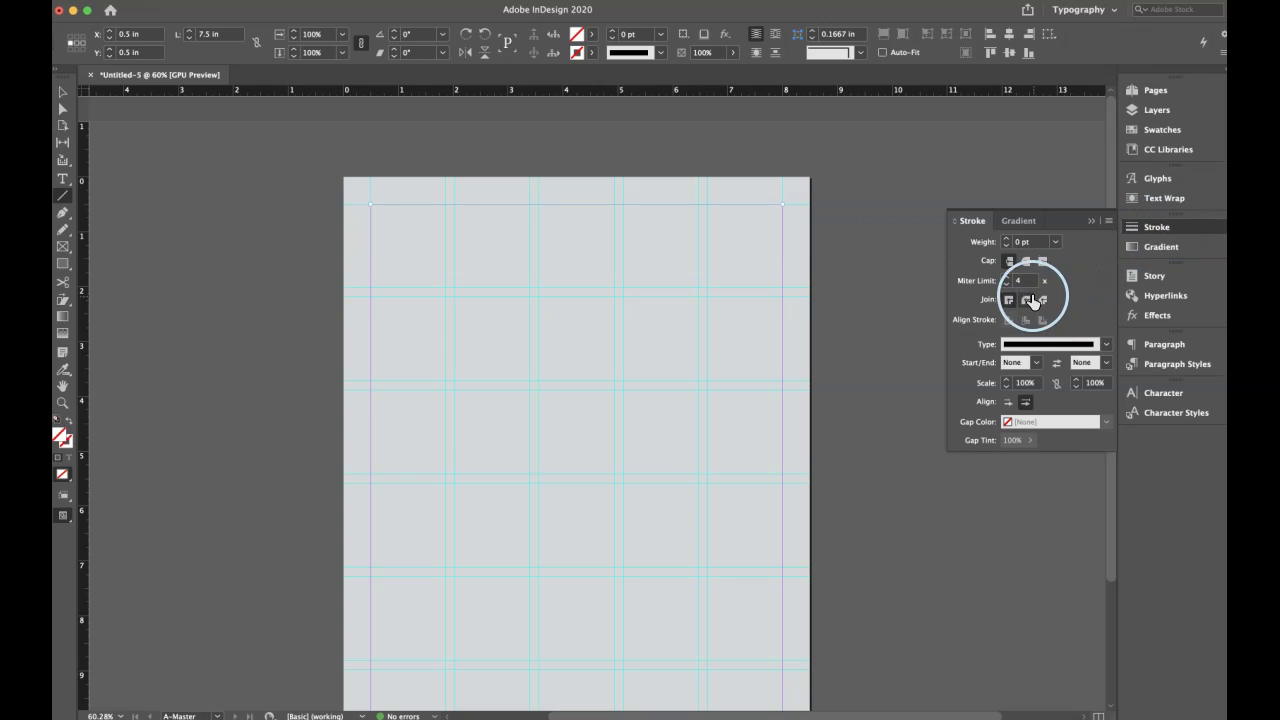
left_click(1007, 238)
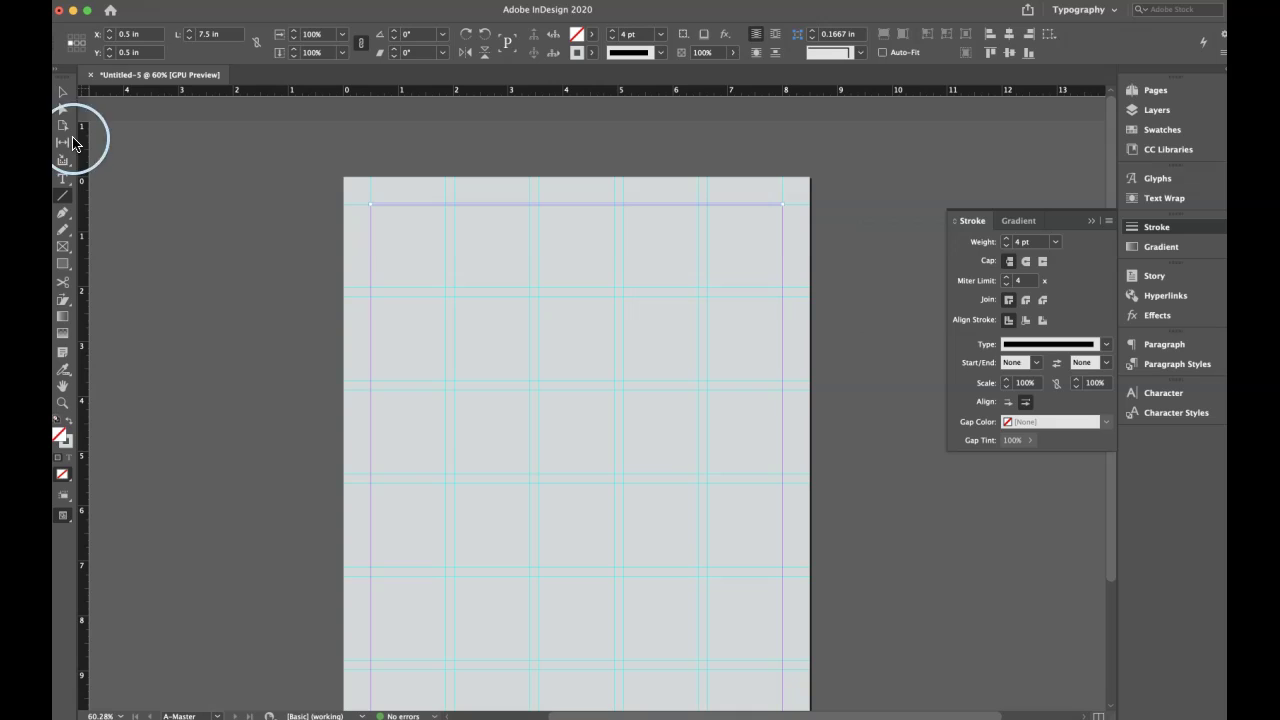
Deselect the top margin line, preview the page without guides, and return to the normal view
left_click(63, 92)
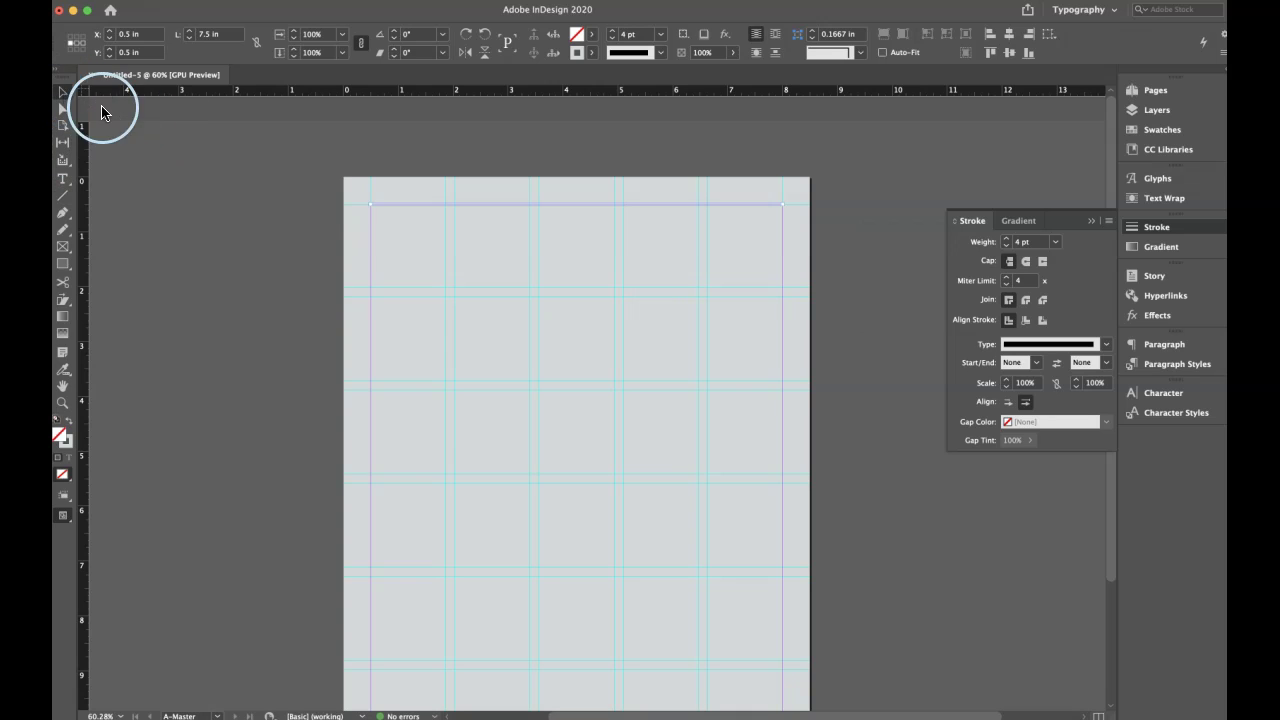
left_click(278, 200)
left_click(141, 197)
key("w")
key("w")
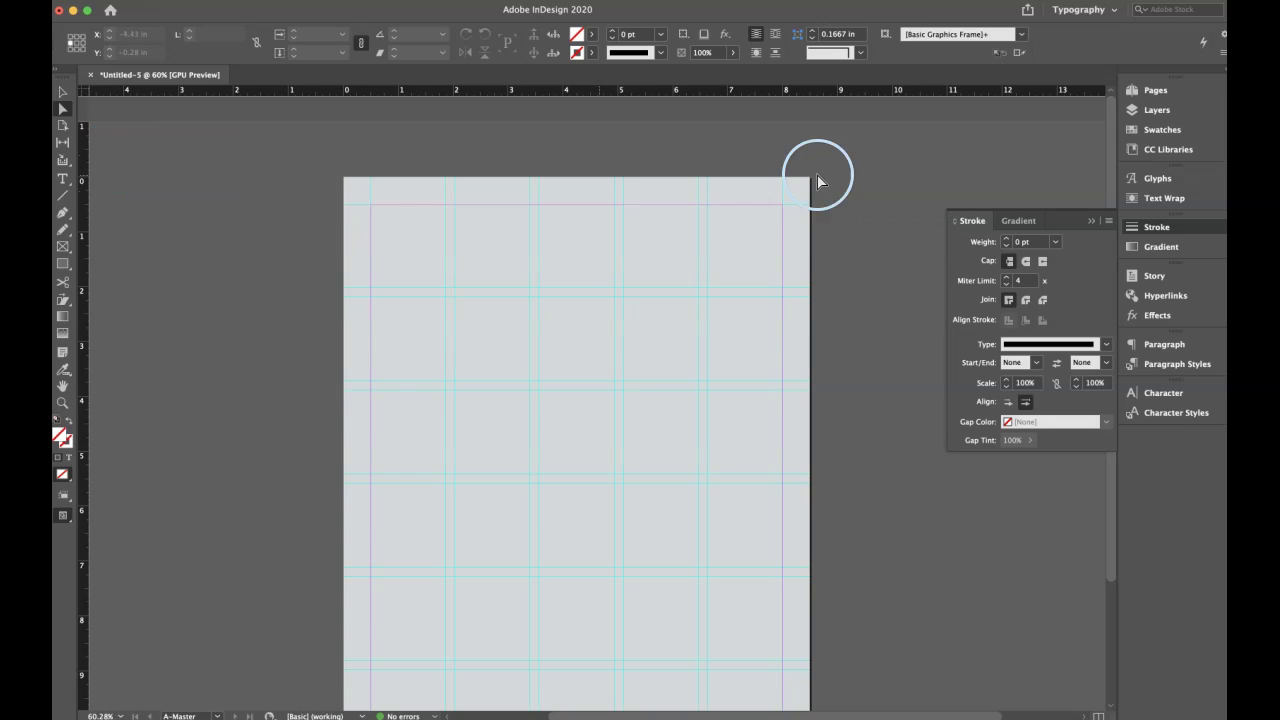
Reselect the line on the top margin and increase its stroke weight to 18 pt
left_click(606, 204)
left_click(437, 203)
left_click(78, 105)
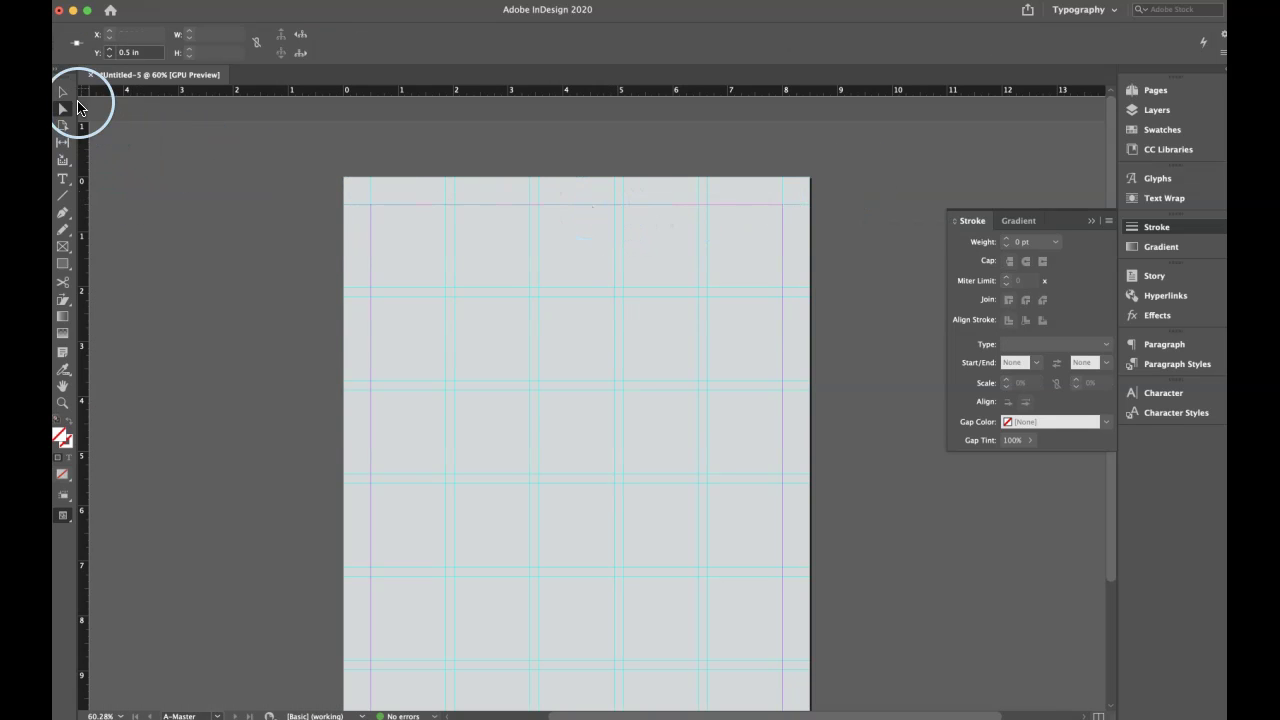
left_click(433, 204)
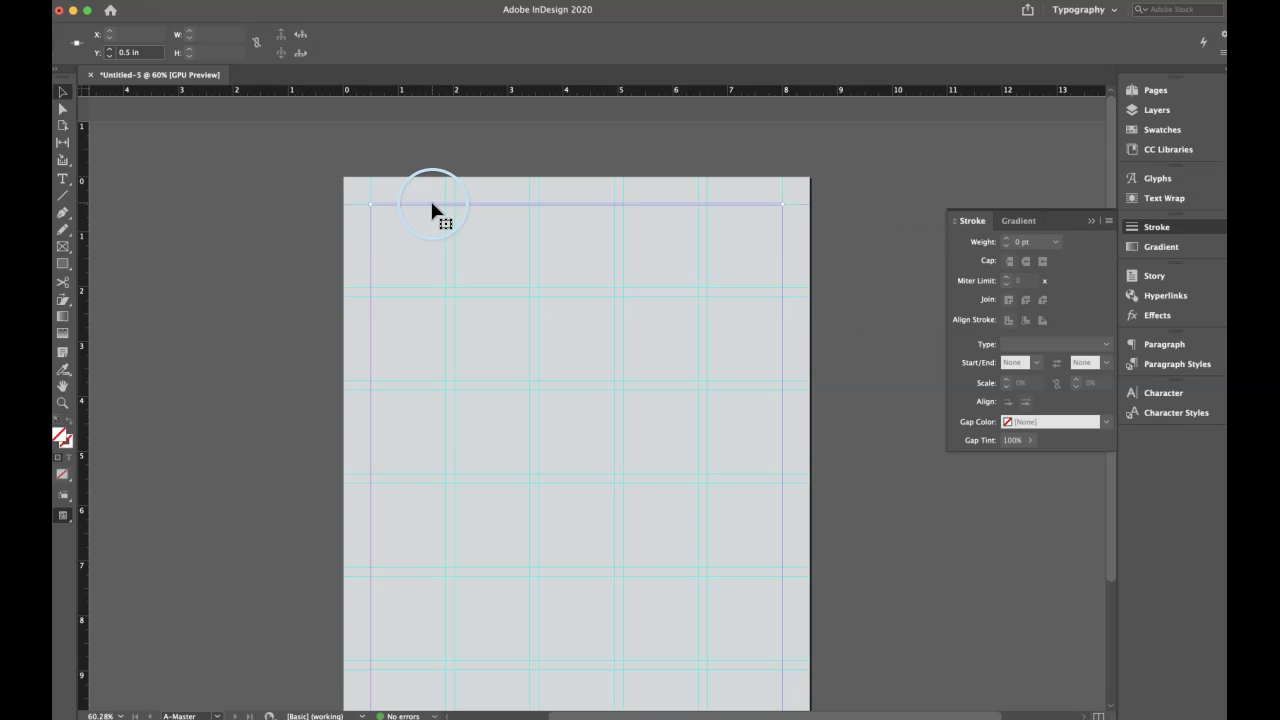
double_click(1007, 240)
double_click(1007, 240)
left_click(1007, 239)
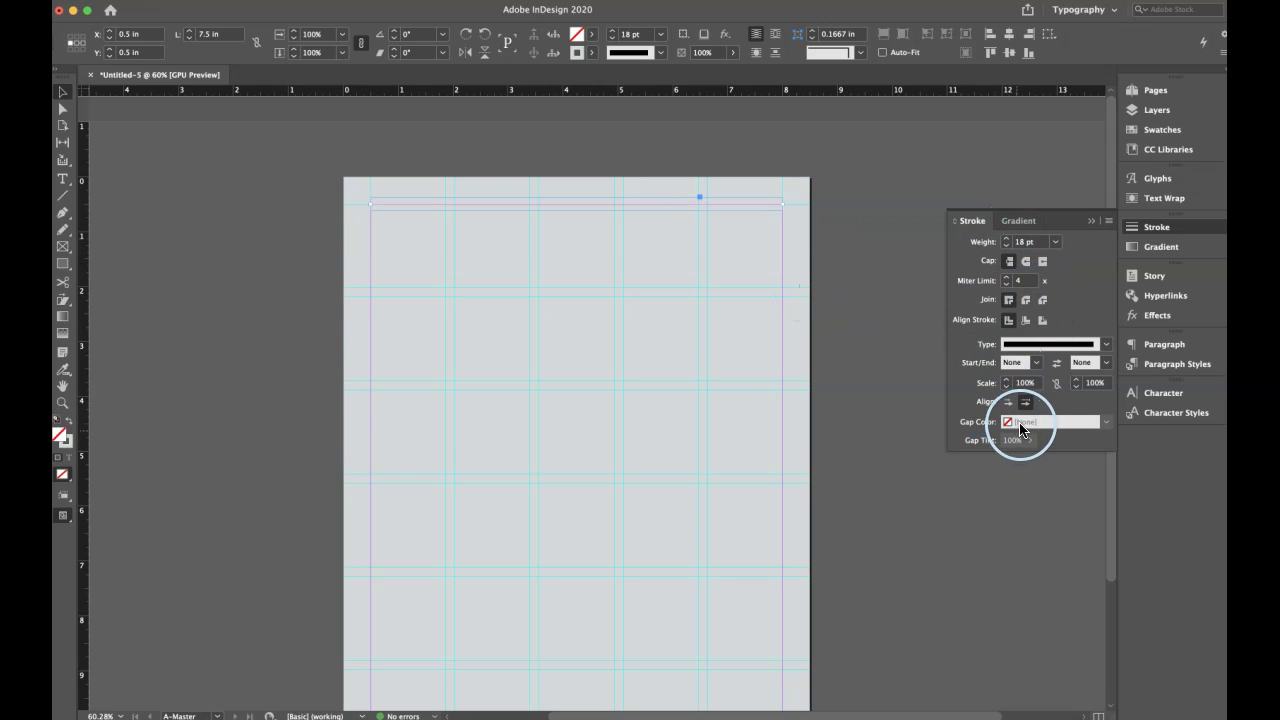
Reset the top line to a 1 pt stroke by swapping fill and stroke twice, and colour the stroke orange, hex c97555
left_click(61, 474)
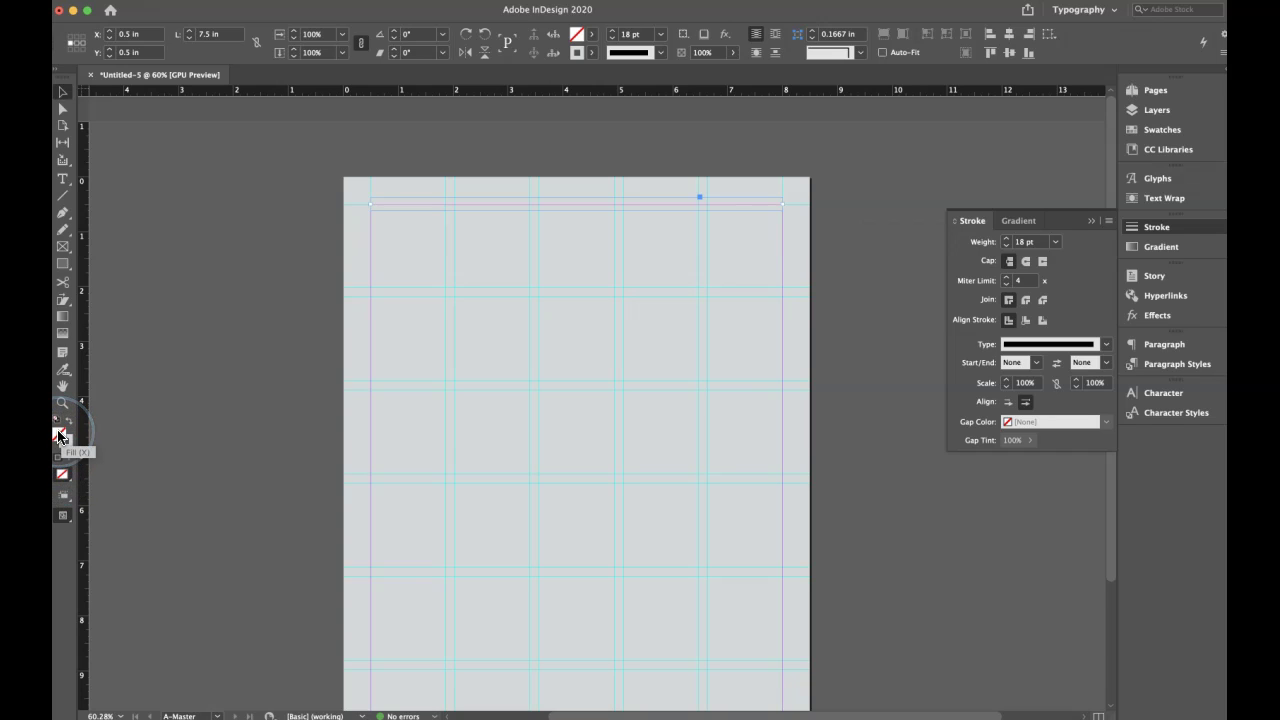
left_click(69, 424)
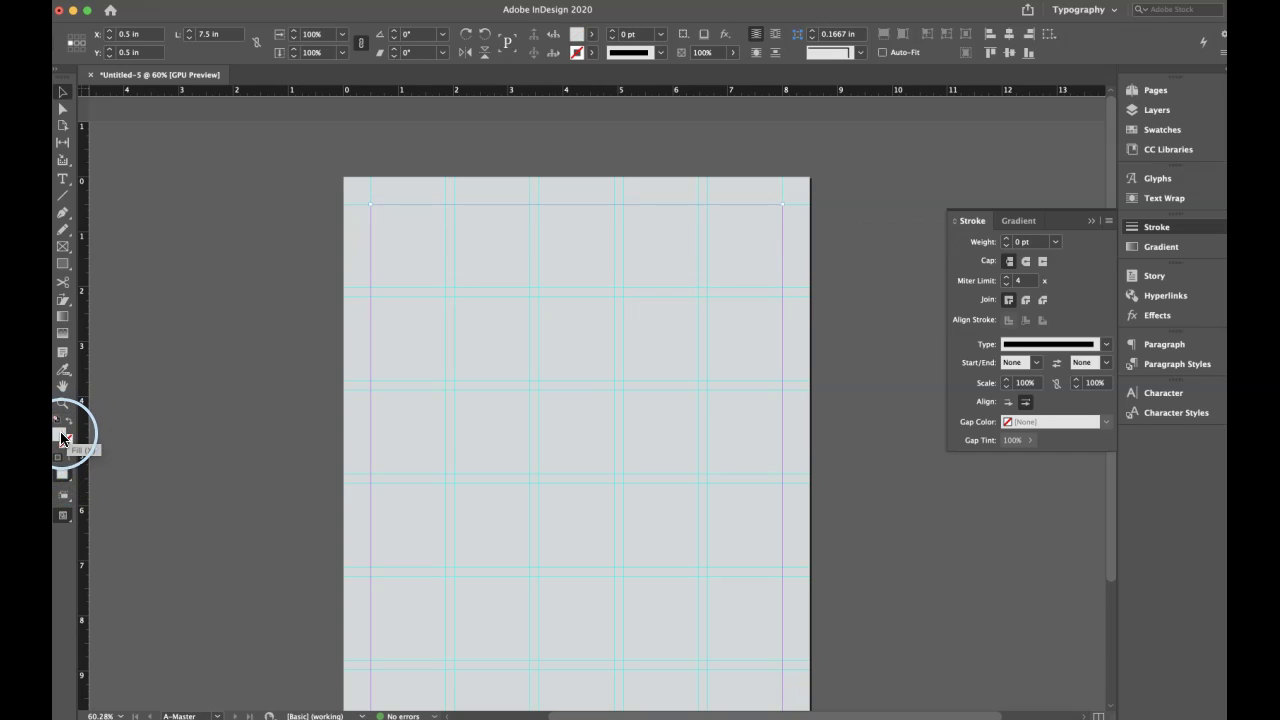
left_click(69, 425)
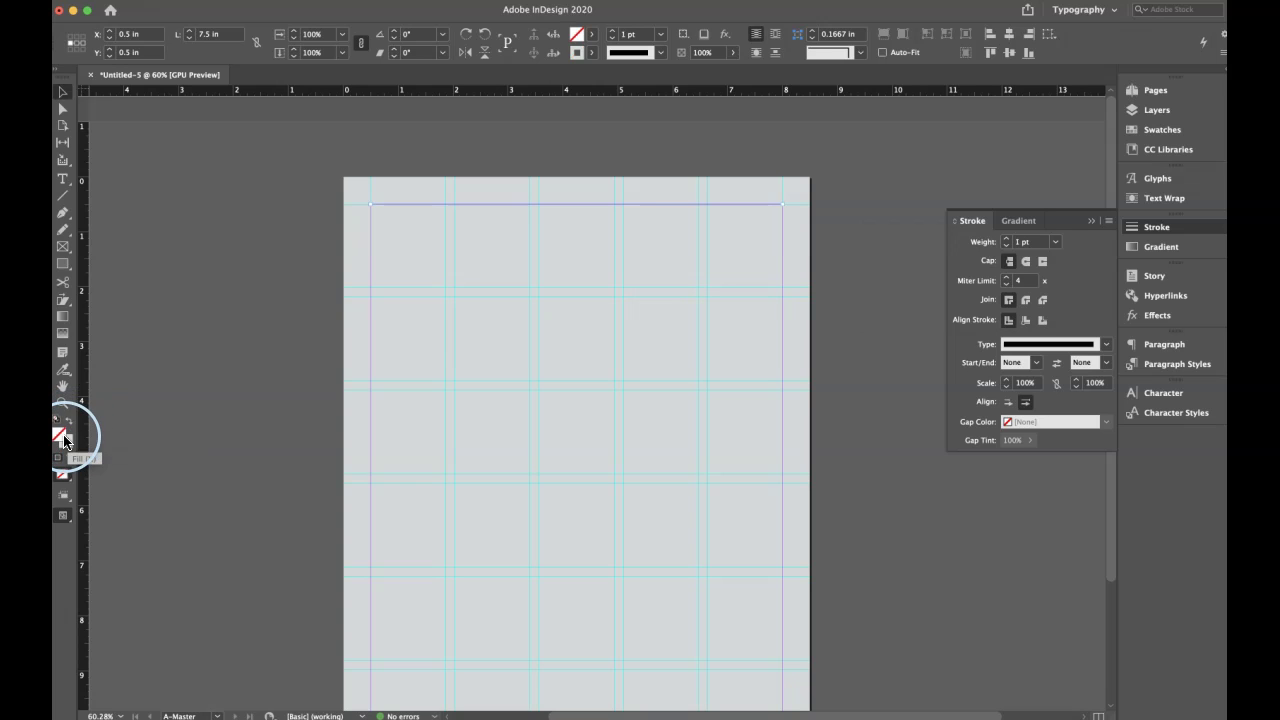
double_click(67, 443)
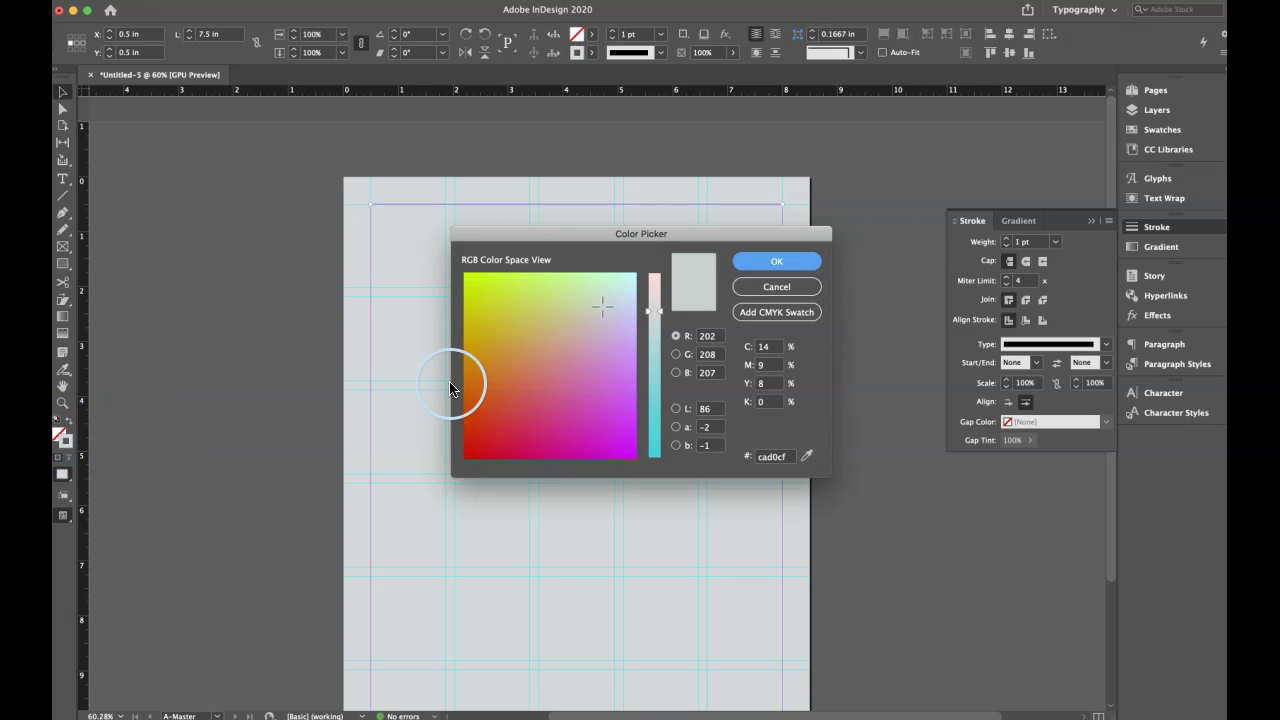
left_click_drag(594, 300, 521, 371)
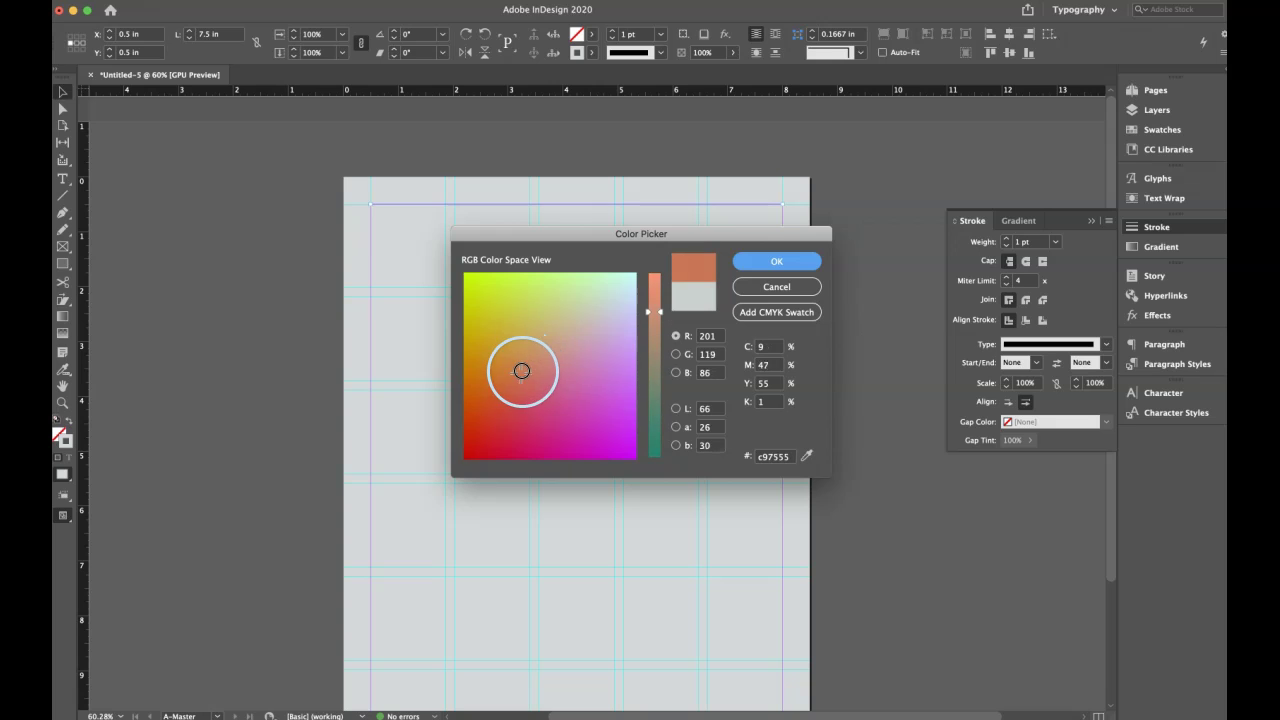
left_click(758, 262)
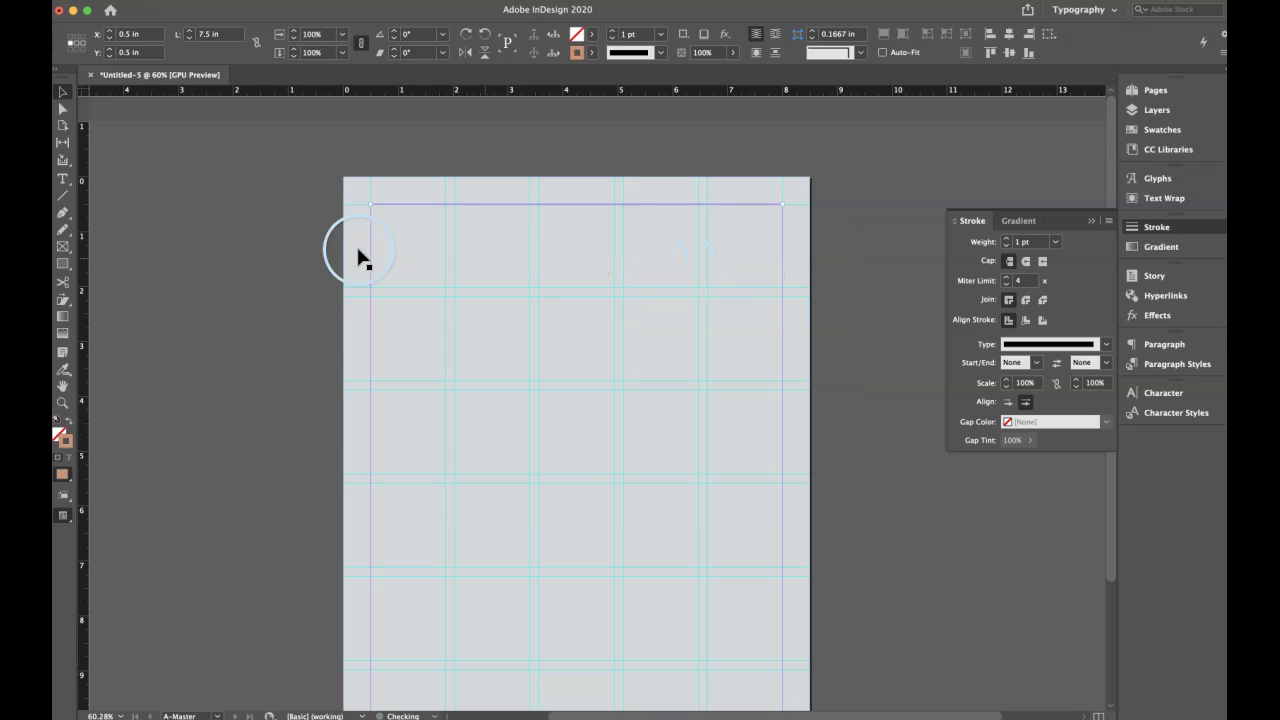
Deselect the orange line, preview it on A-Master without guides, and return to the normal view
left_click(60, 97)
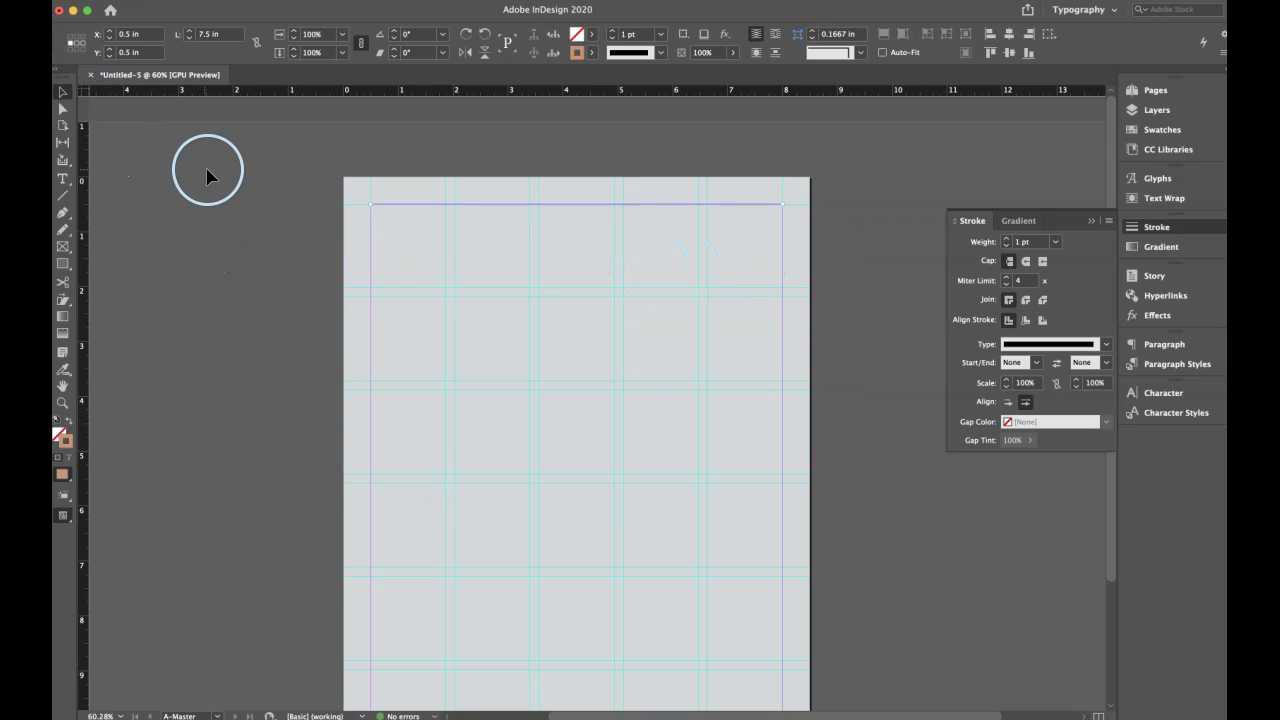
left_click(366, 191)
key("w")
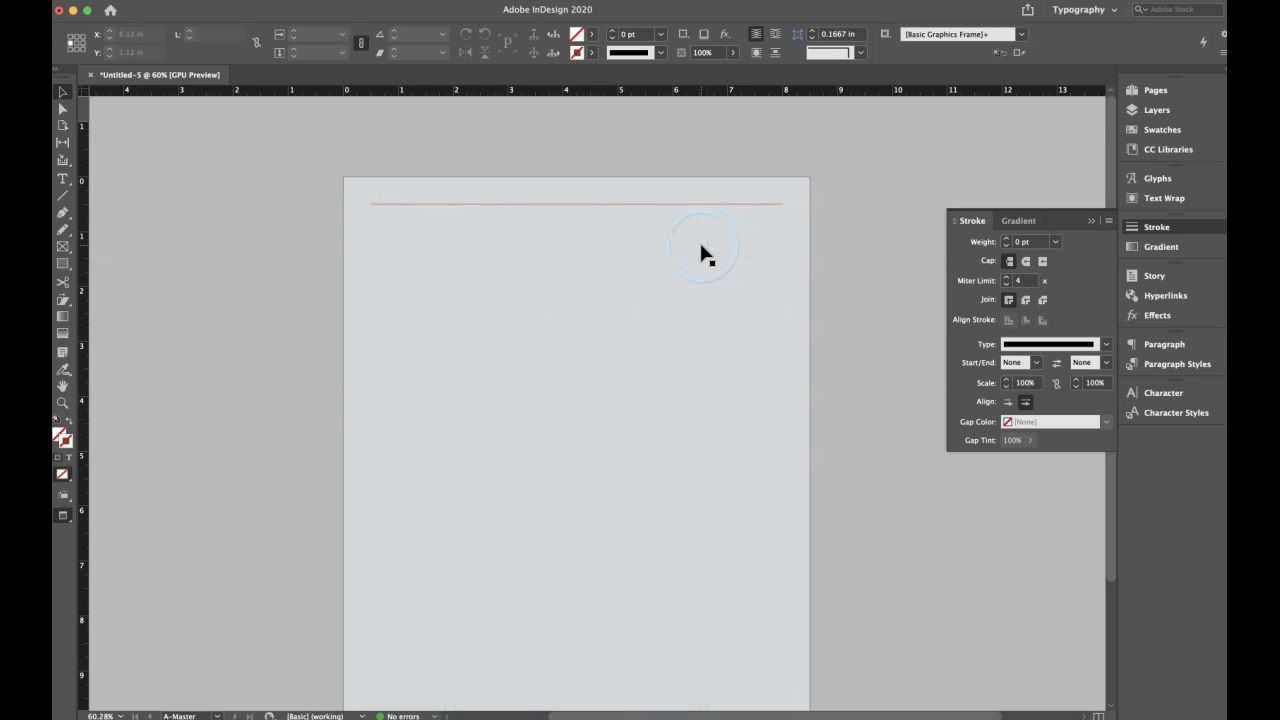
key("w")
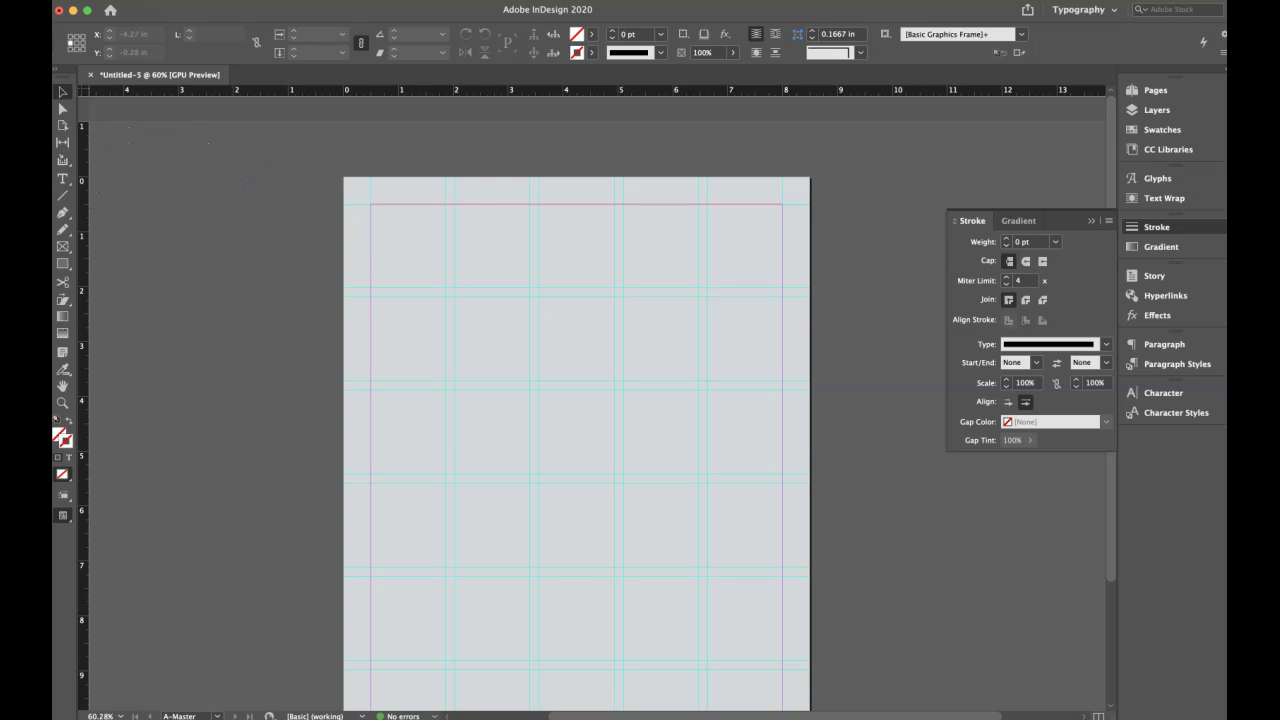
Add a text frame about 4.1 × 0.4 in with the author's full name and "COM 130 portoflio", placed just above the orange line
left_click(62, 179)
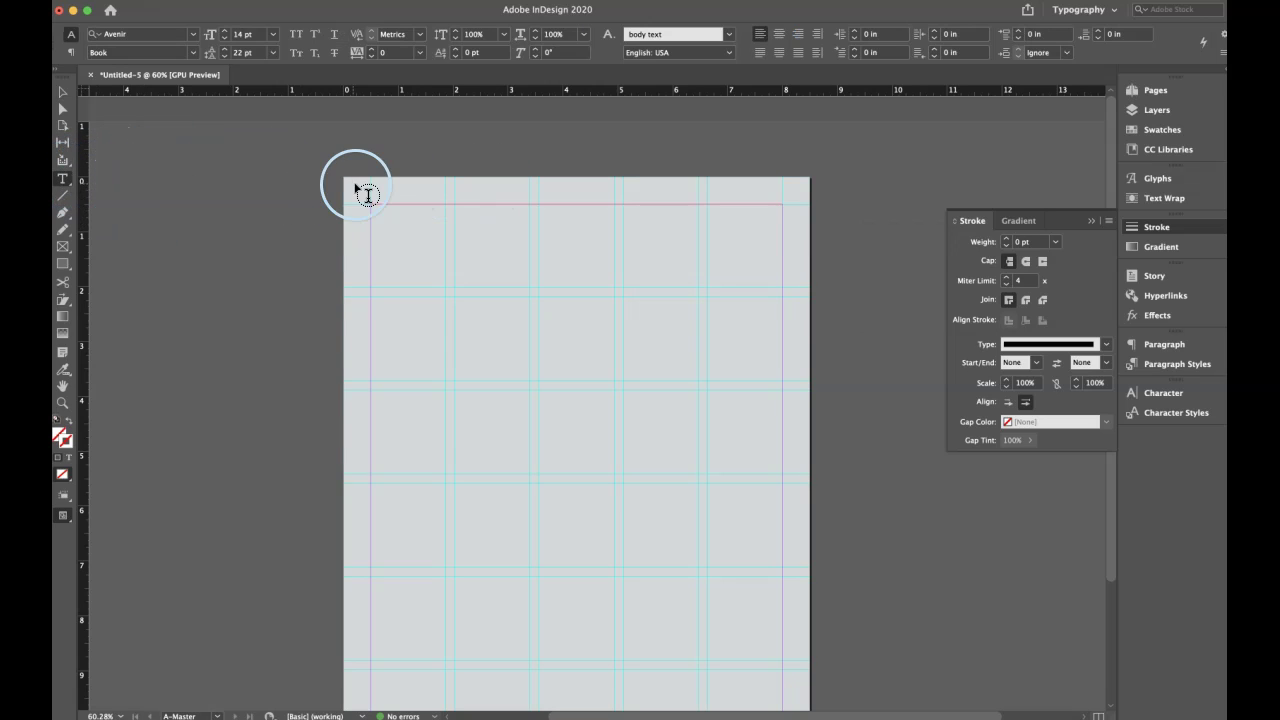
left_click_drag(401, 255, 714, 294)
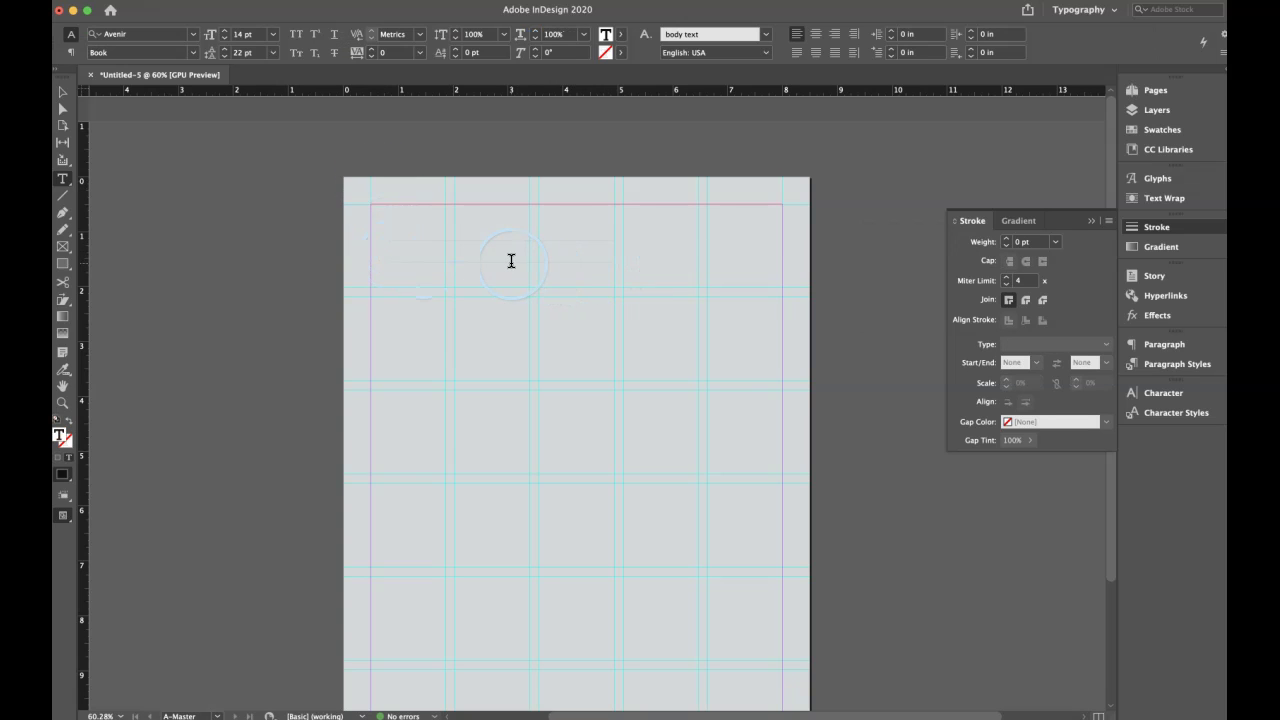
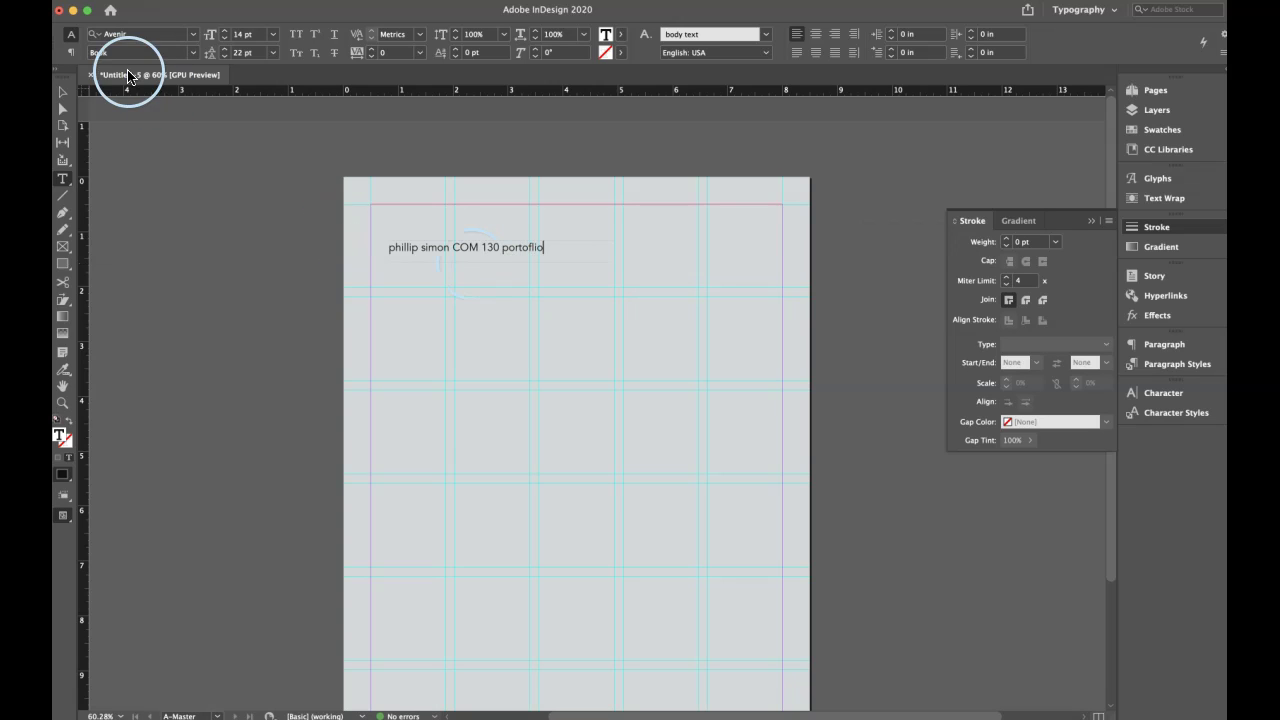
left_click(62, 92)
left_click_drag(457, 266, 440, 213)
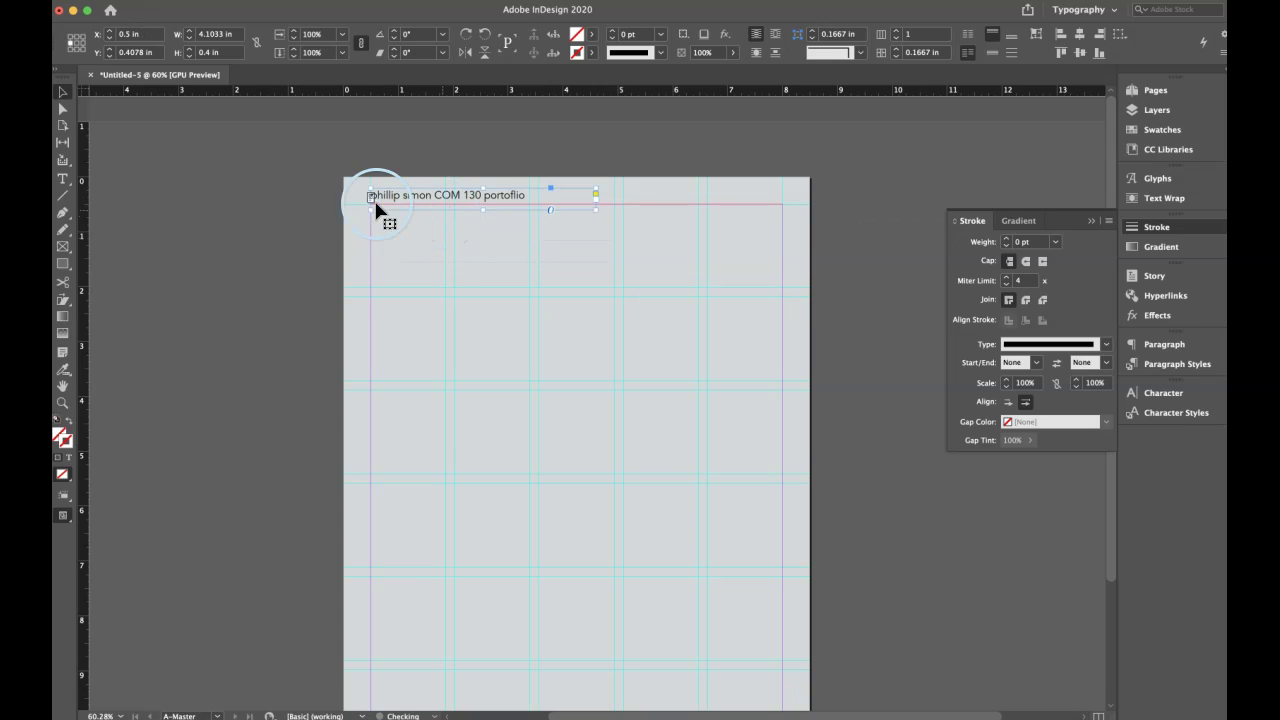
Deselect the header text, preview the header and line without guides, and return to the normal view
left_click(280, 188)
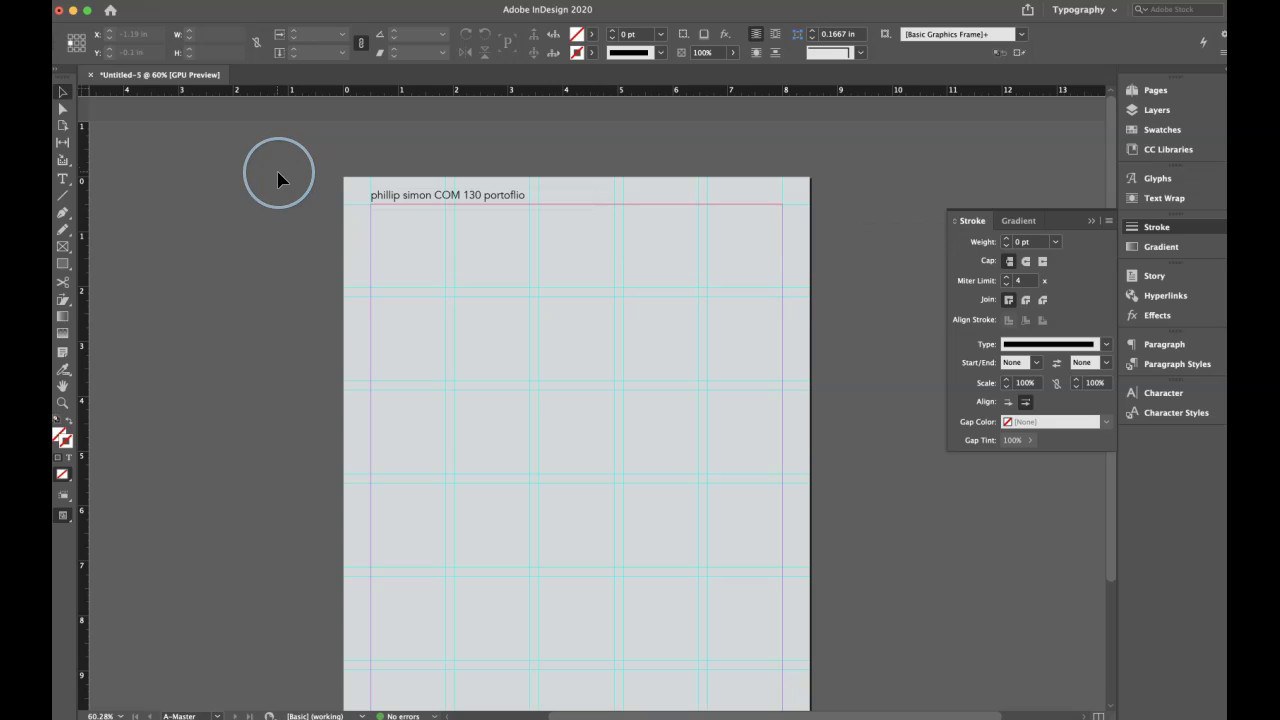
key("w")
key("w")
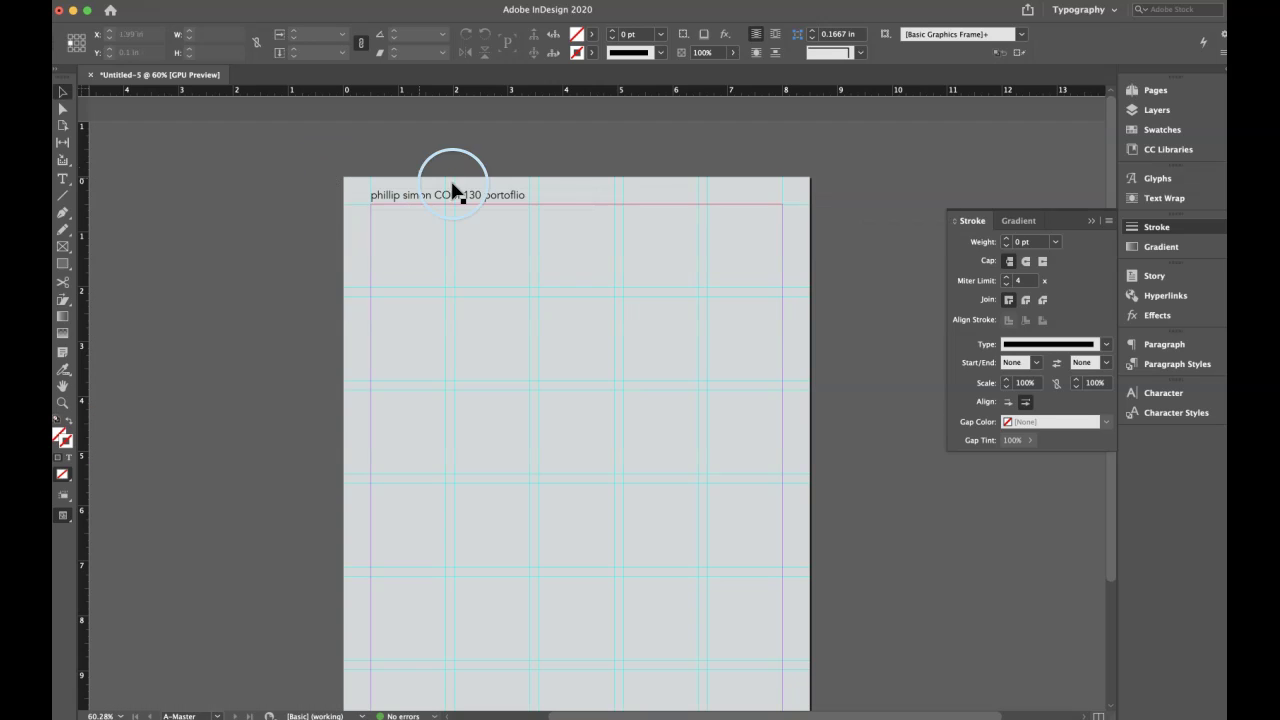
key("w")
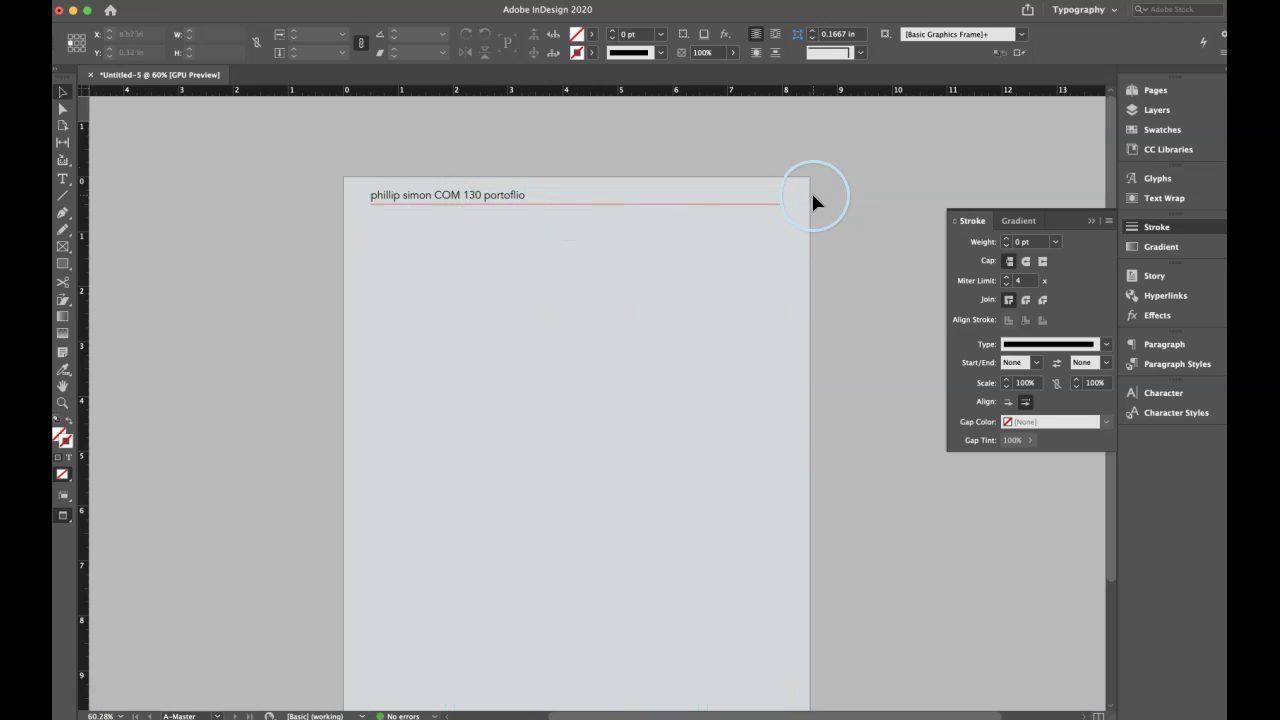
key("w")
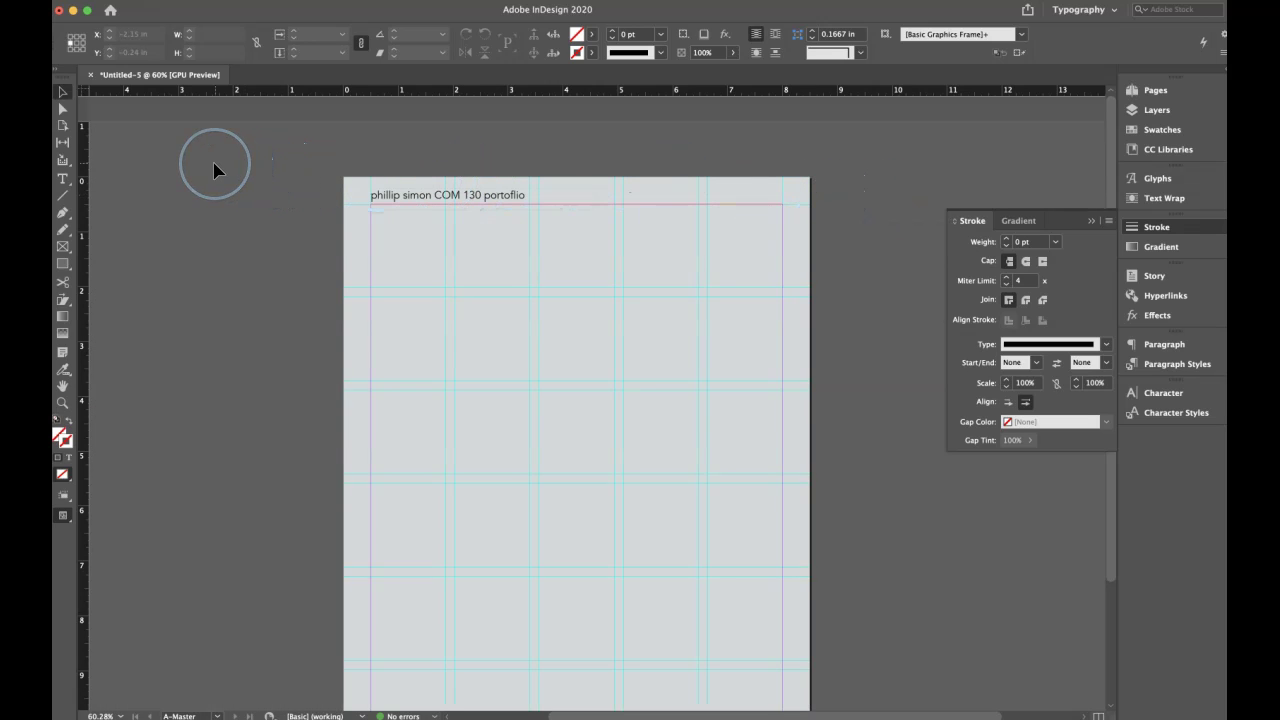
Draw a horizontal line 7.5 in long along A-Master's bottom margin, at Y 10.5 in
scroll(230, 175, "down", 2)
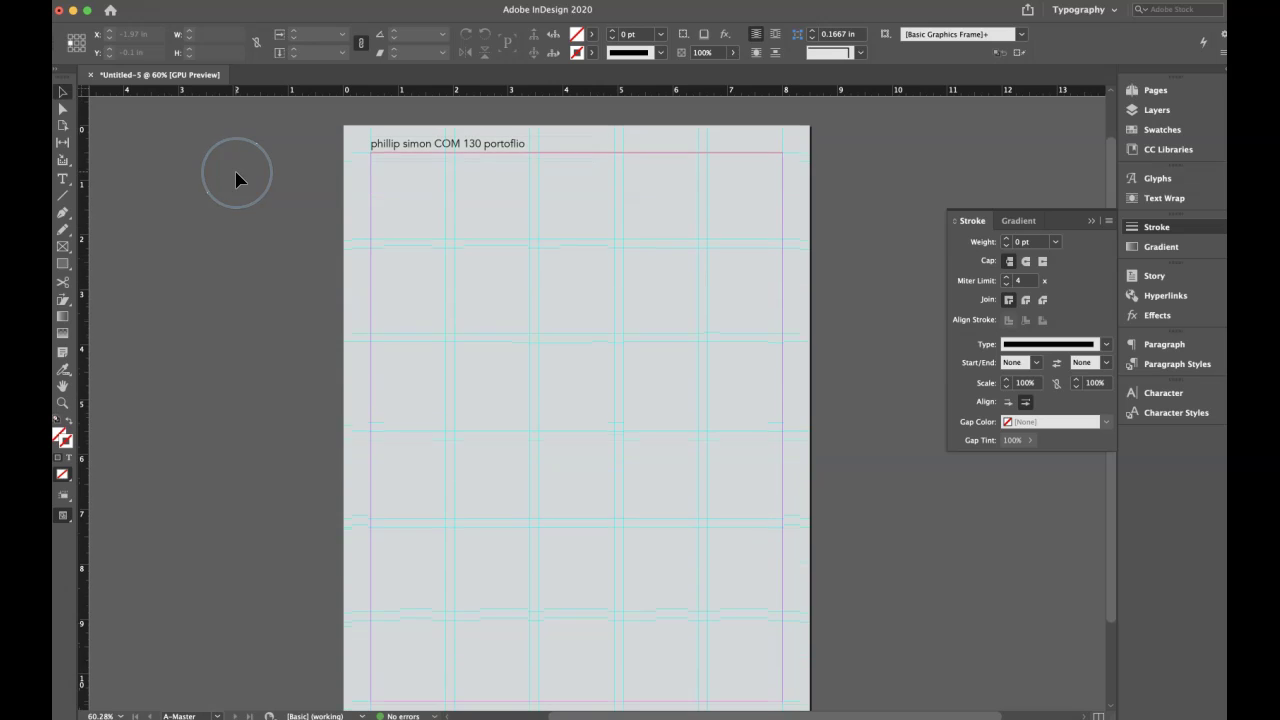
left_click(63, 195)
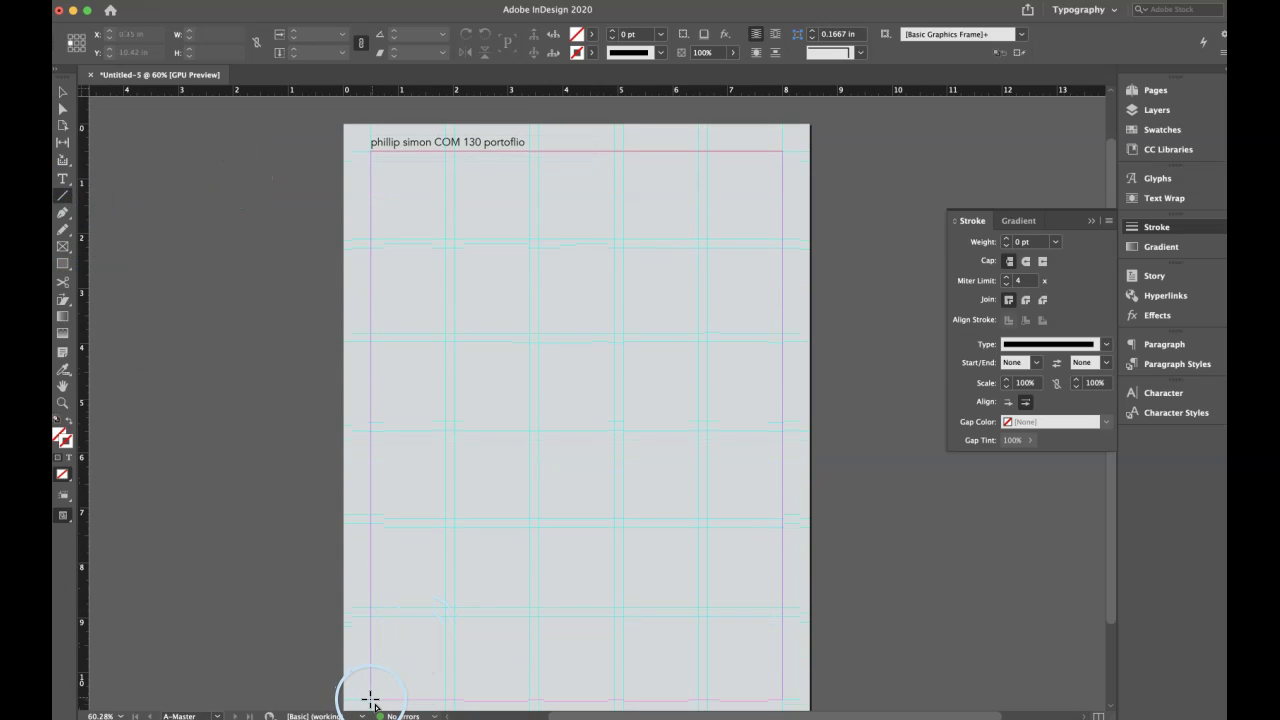
left_click_drag(371, 698, 785, 706)
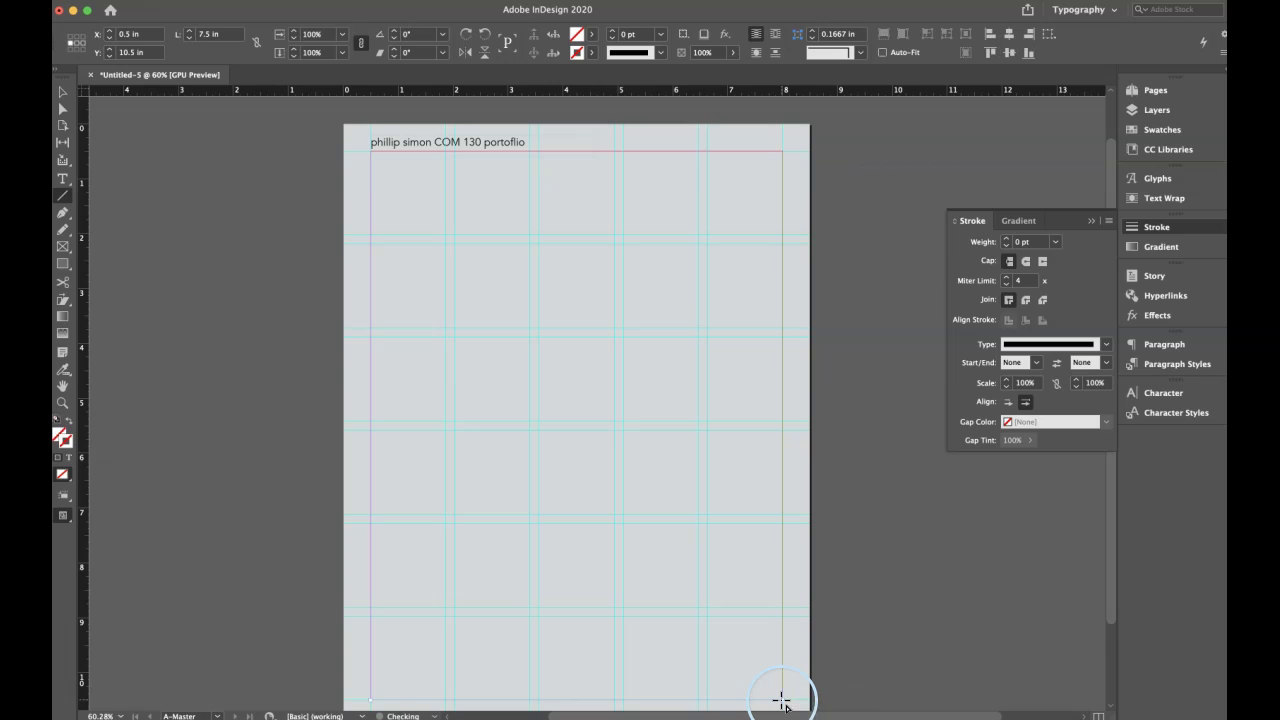
Set the stroke weight of the line along A-Master's bottom margin to 5 pt
left_click(63, 92)
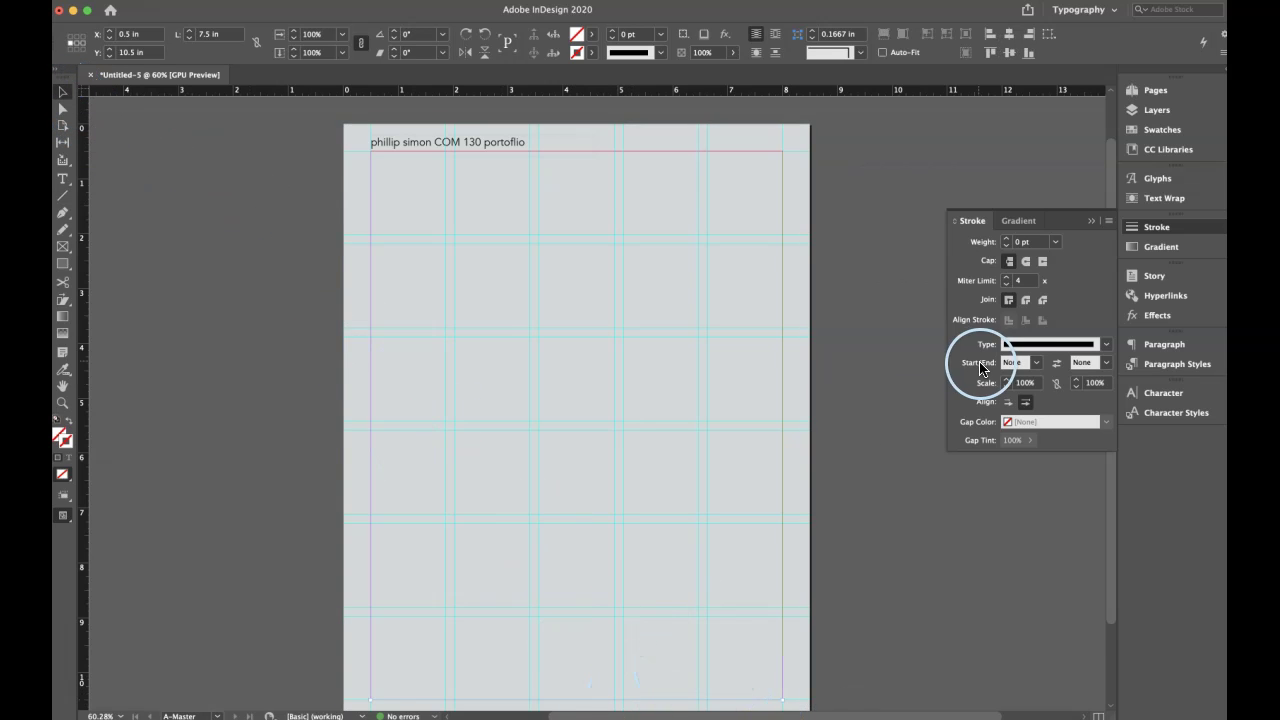
left_click(1007, 239)
left_click(1007, 239)
left_click(1007, 239)
left_click(1007, 239)
left_click(1007, 239)
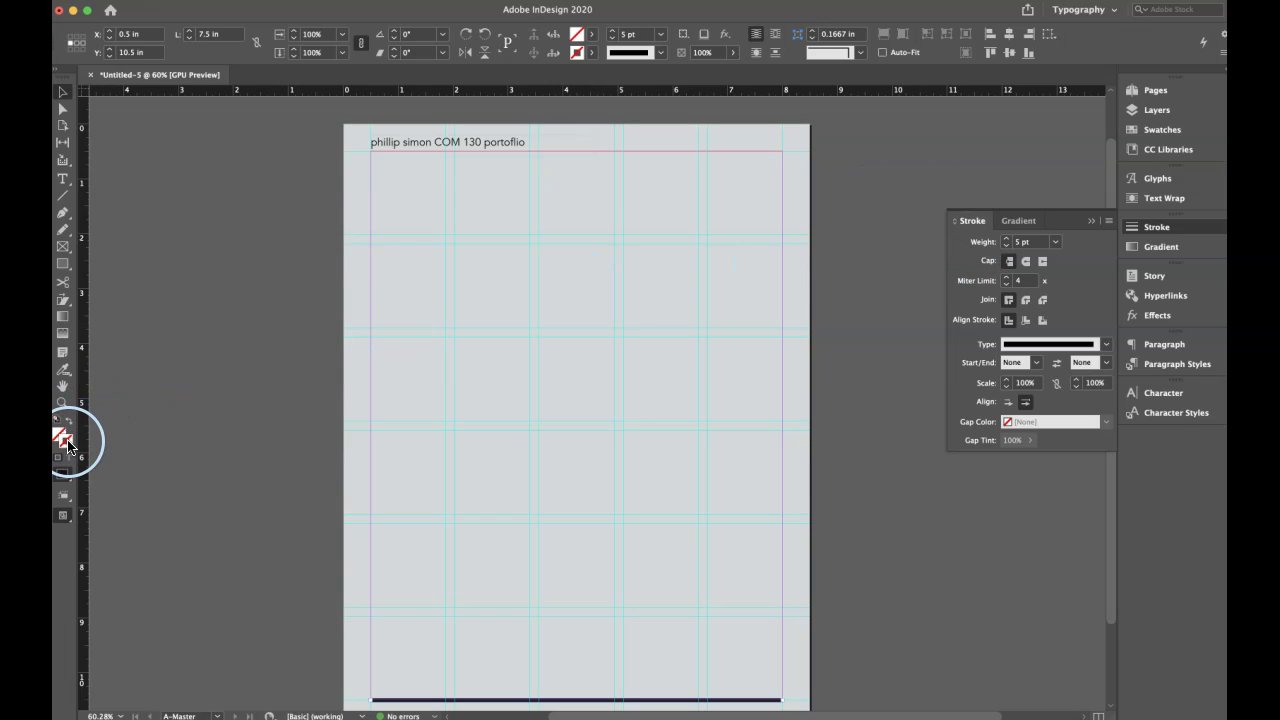
Color the bottom margin line's stroke dark blue, hex 0f314c
double_click(64, 440)
left_click(476, 445)
left_click_drag(474, 445, 514, 422)
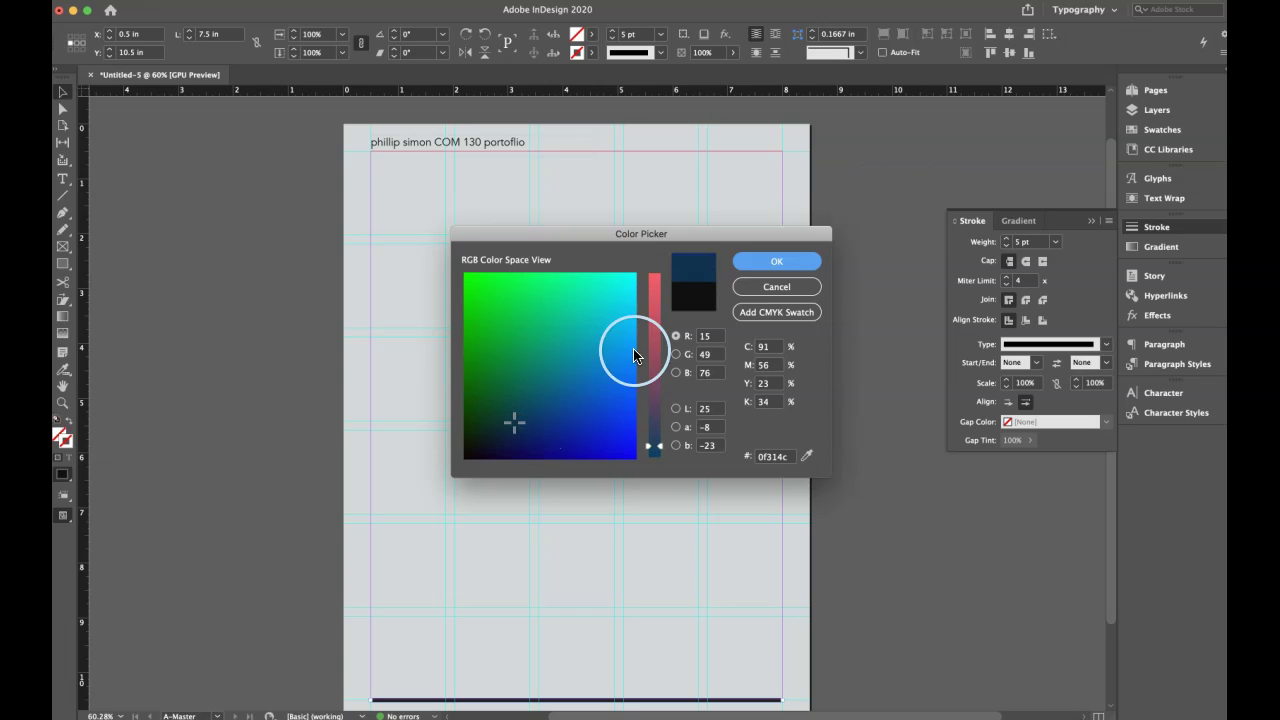
left_click(776, 261)
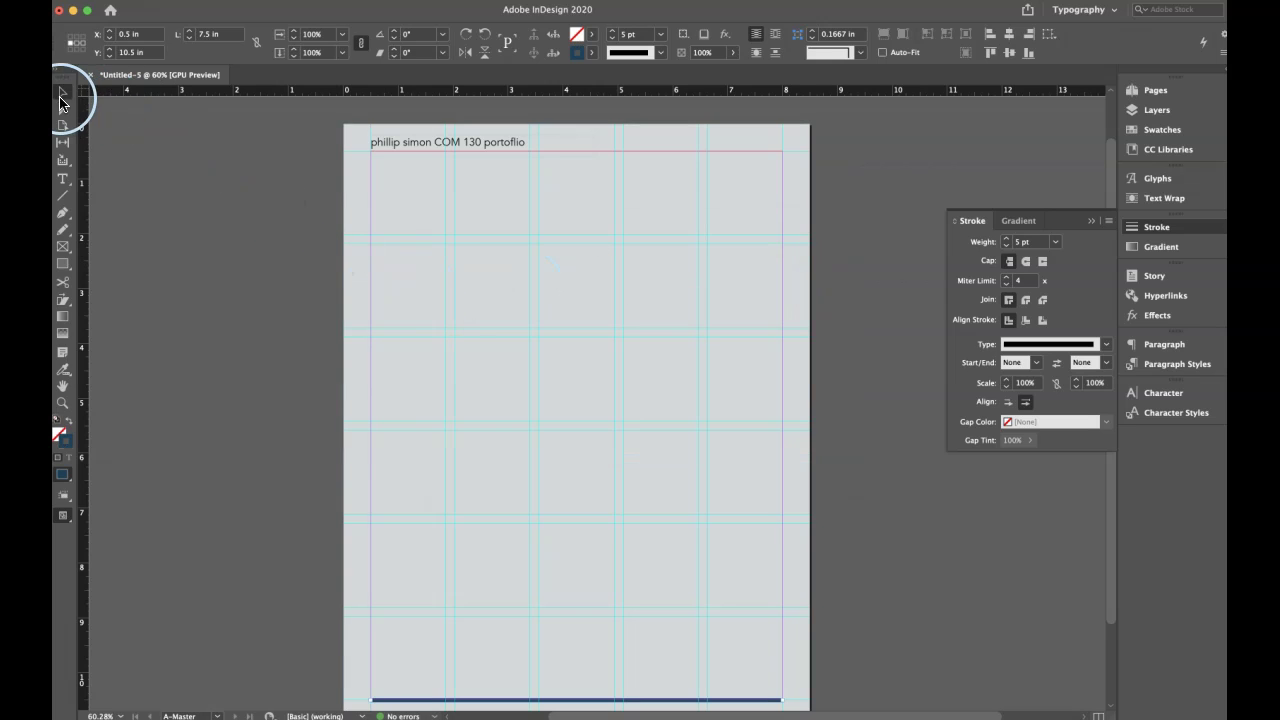
Deselect the bottom line, preview the master page without guides, and return to the normal view
left_click(145, 206)
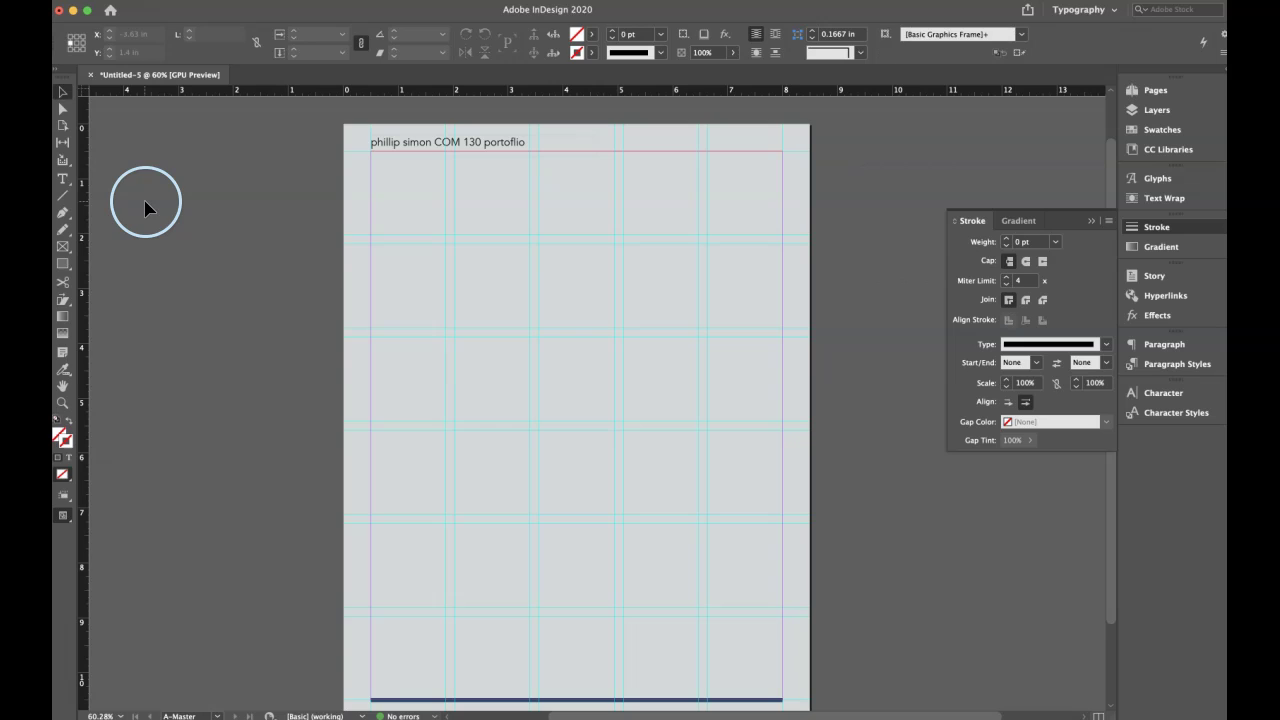
key("w")
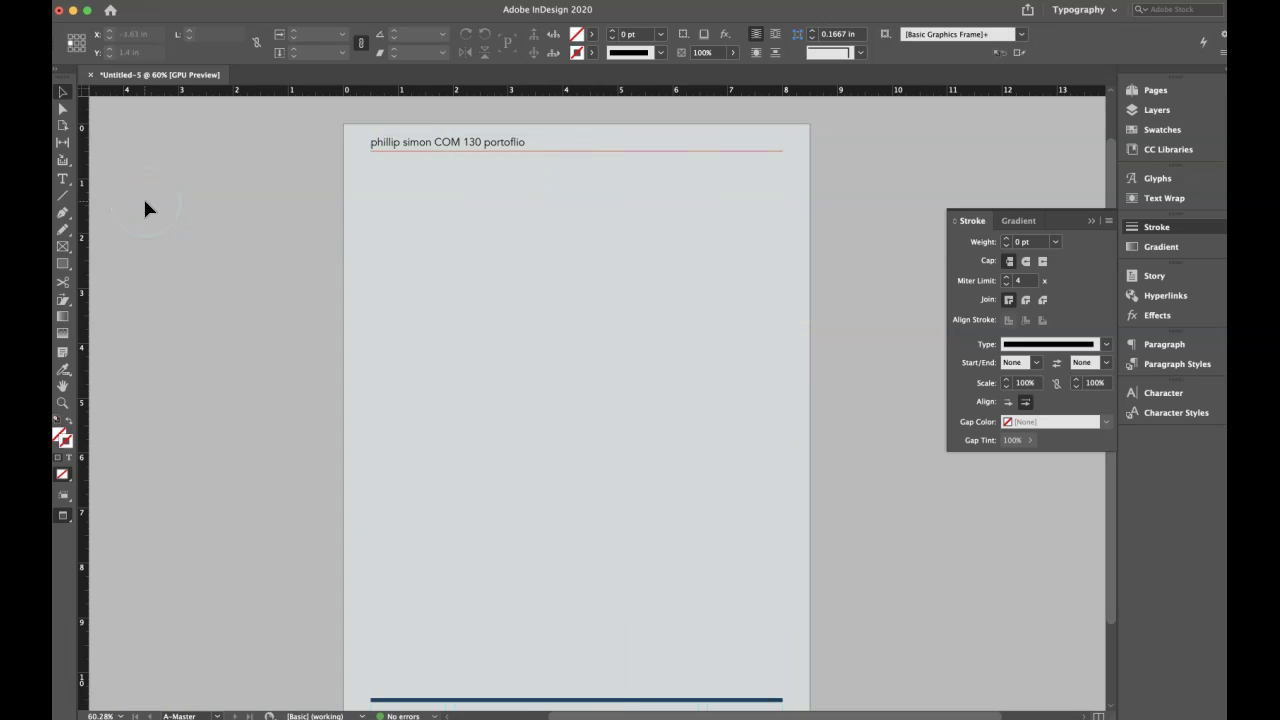
key("w")
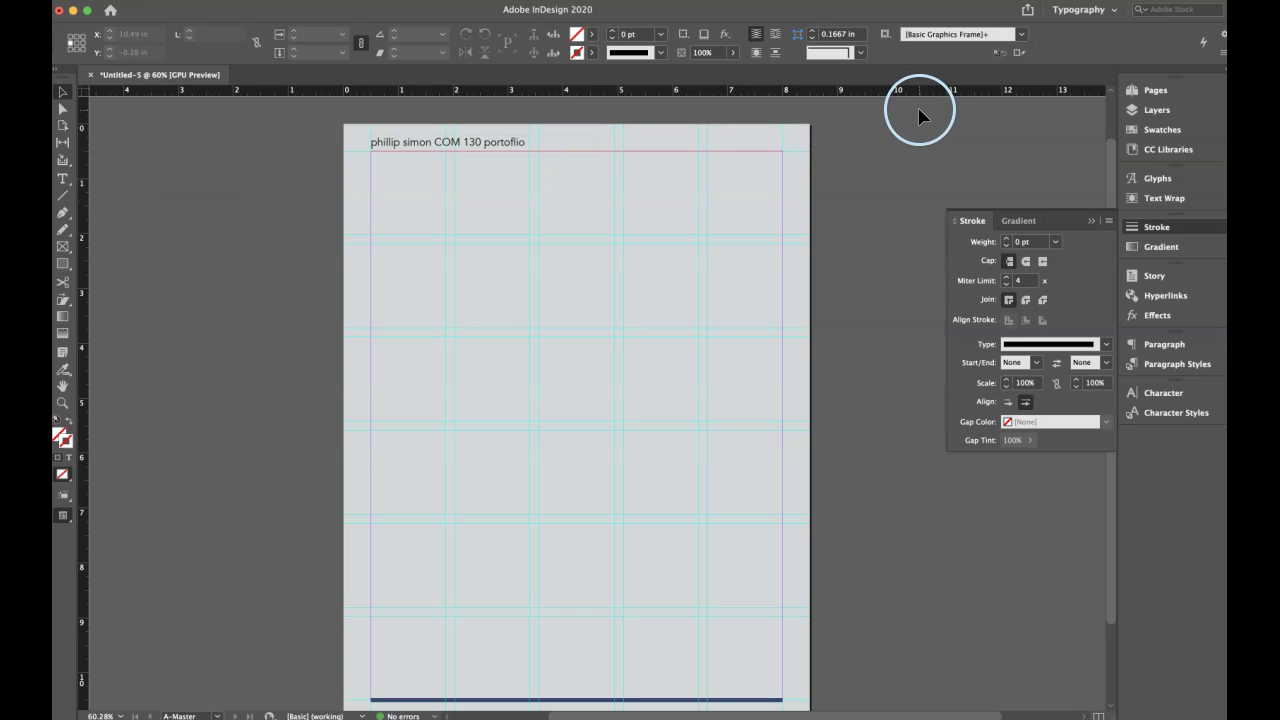
Leave the master page and open document page 1 for editing
left_click(85, 692)
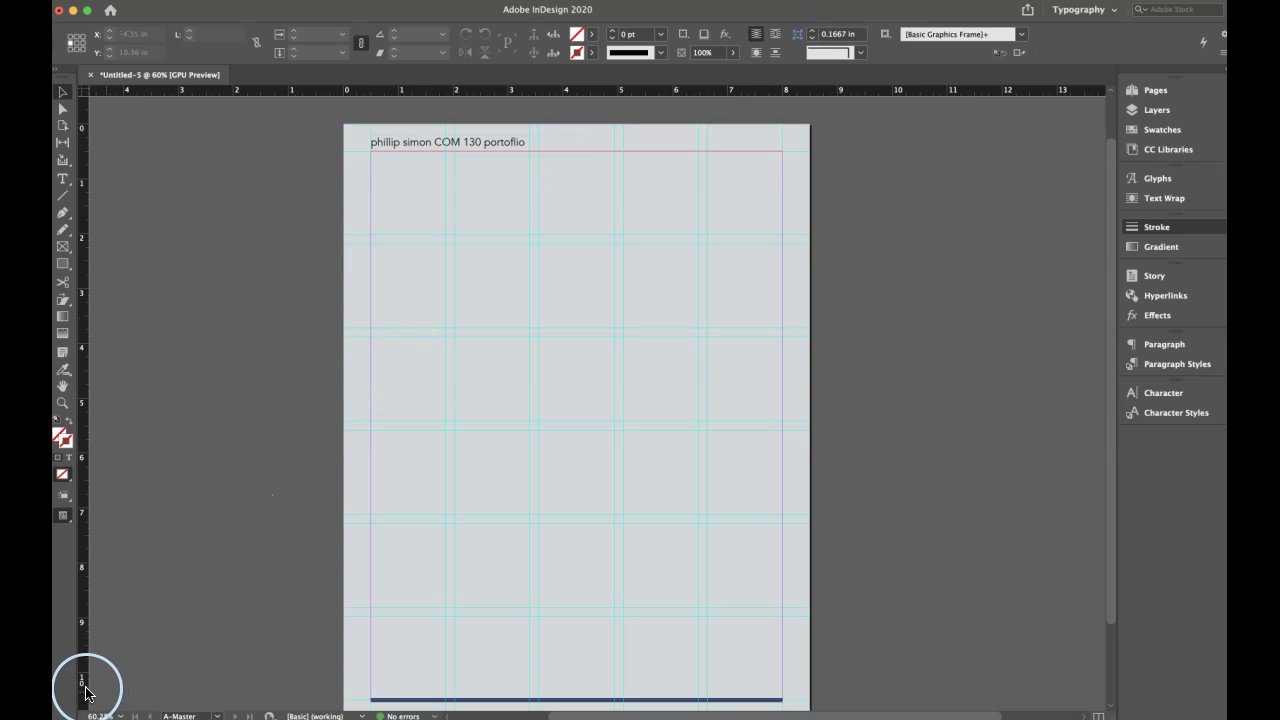
left_click(1150, 92)
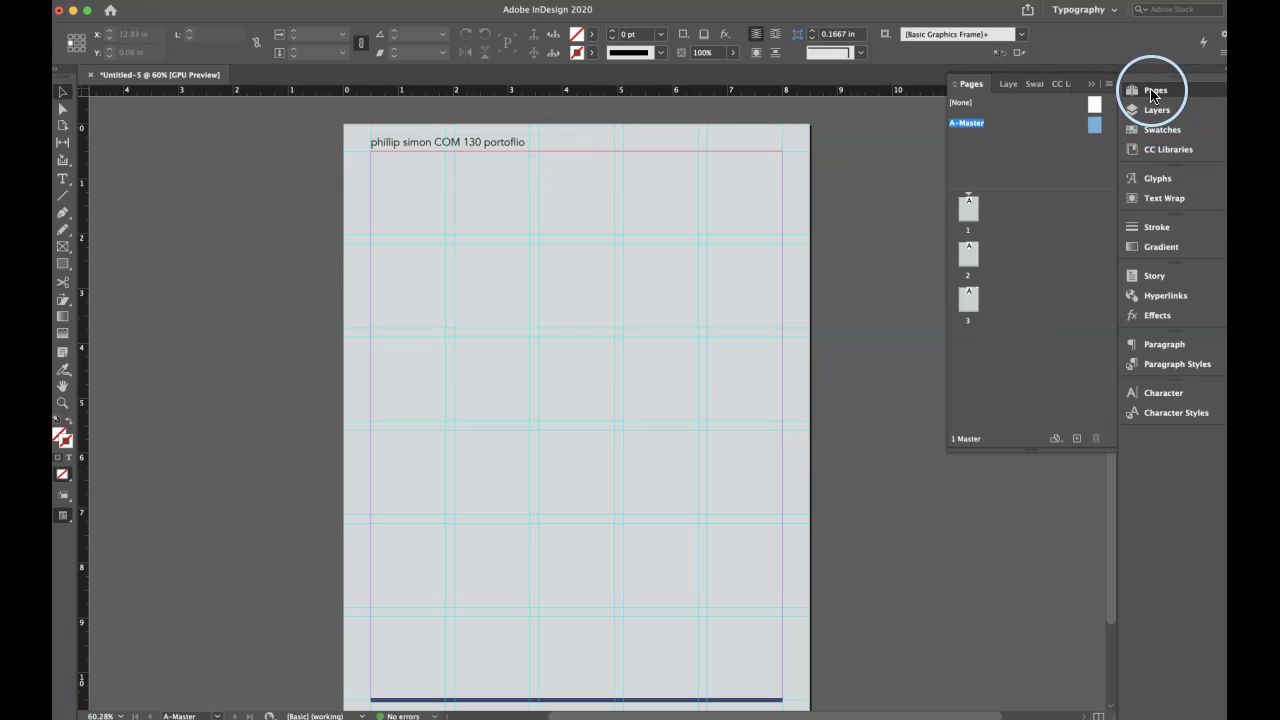
left_click(968, 212)
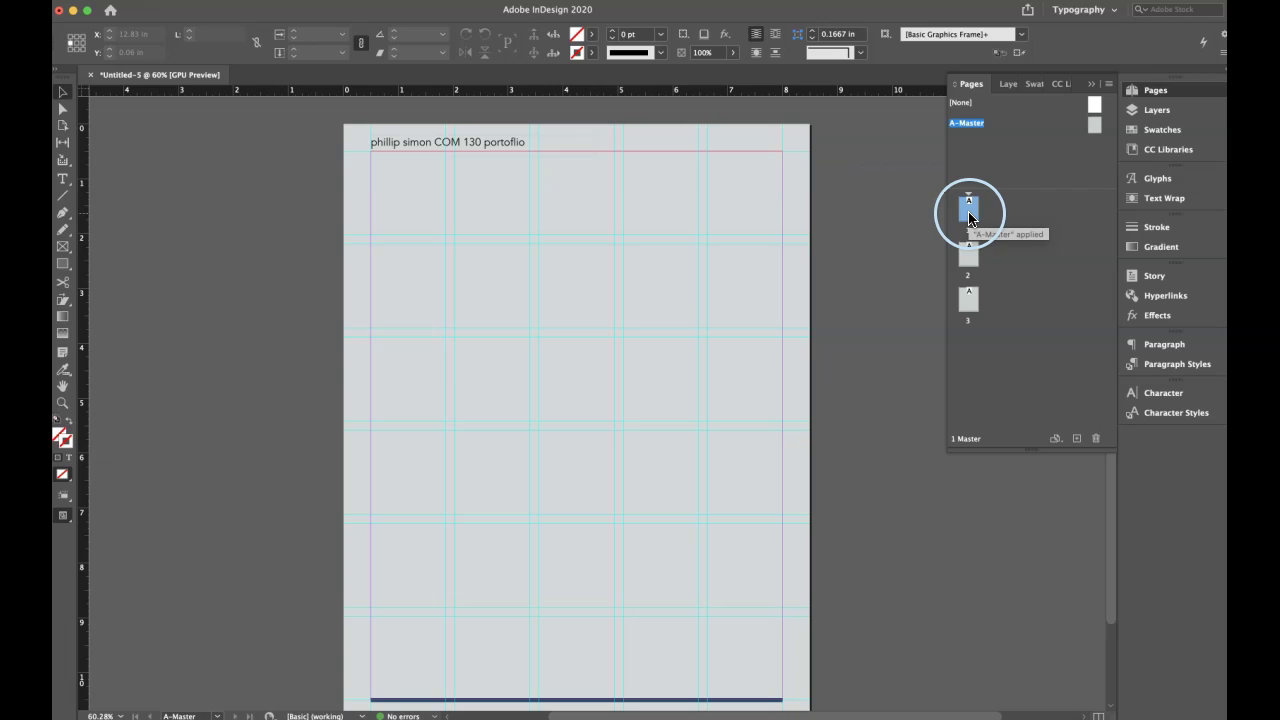
double_click(968, 212)
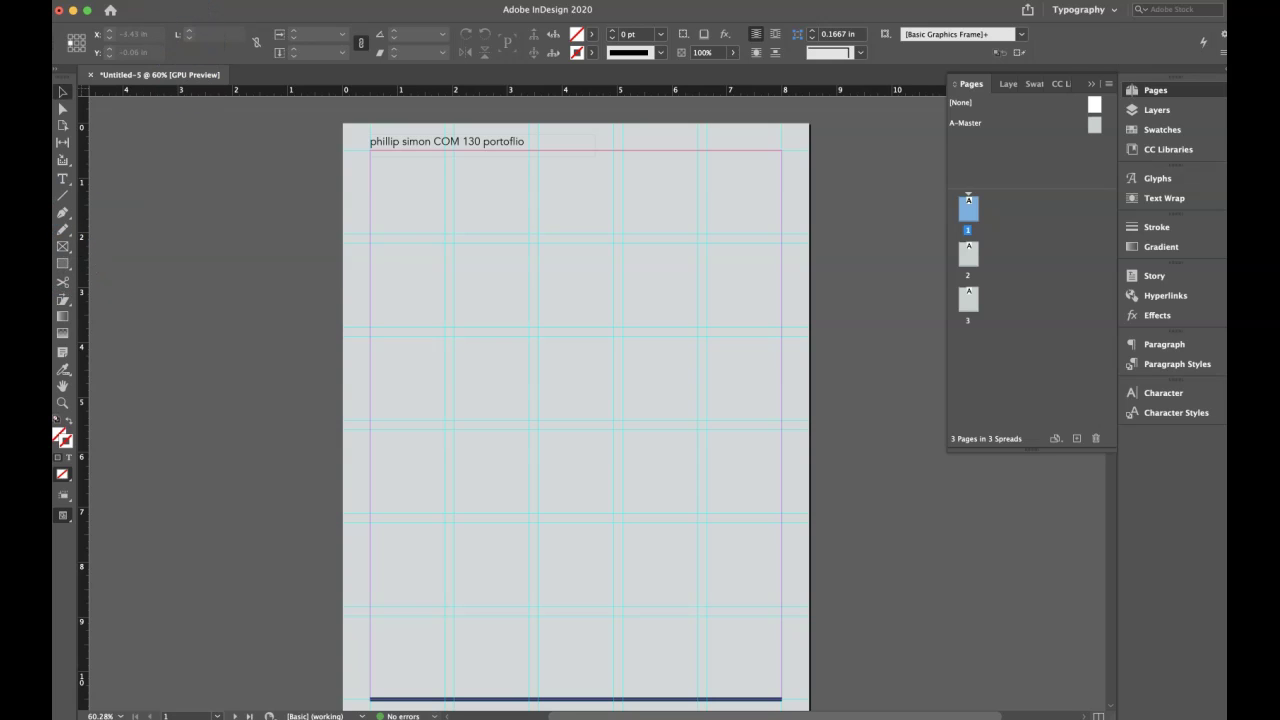
Place the "(5 of 5)" JPEG from Pictures' ELY 2020 open call folder on page 1, about 5.97 × 3.98 in, starting at the left margin
left_click(152, 0)
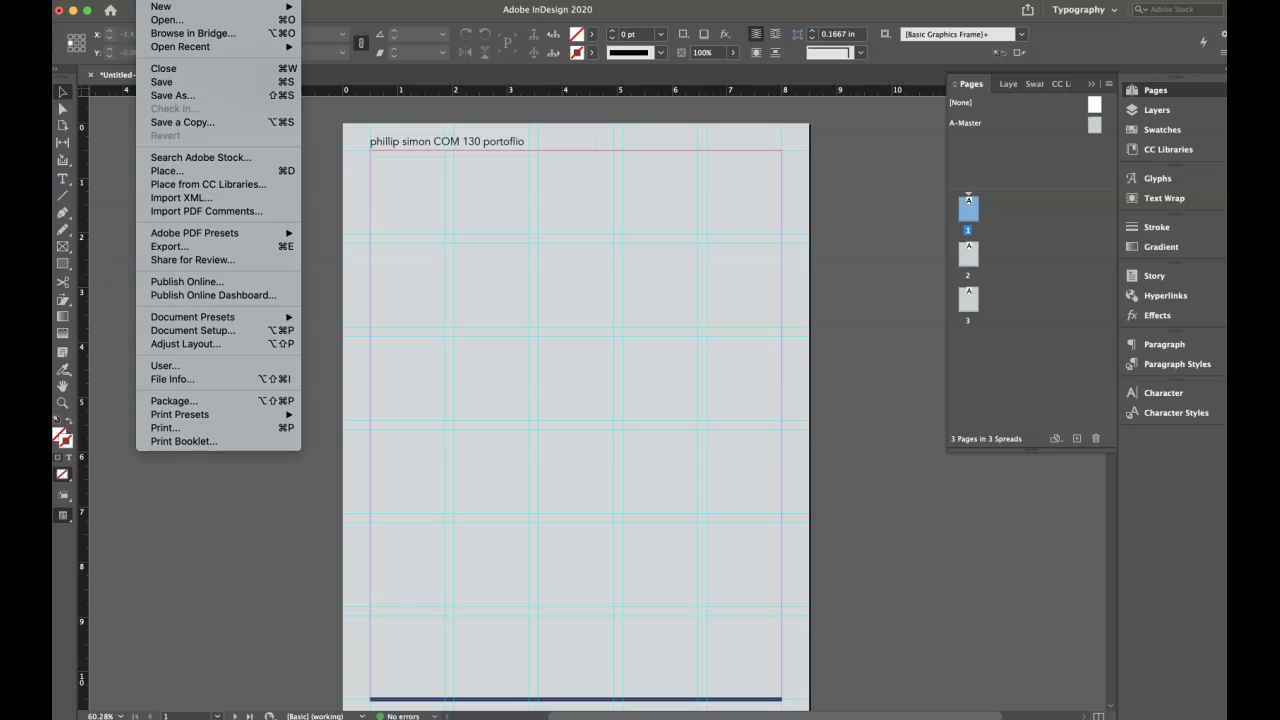
left_click(168, 171)
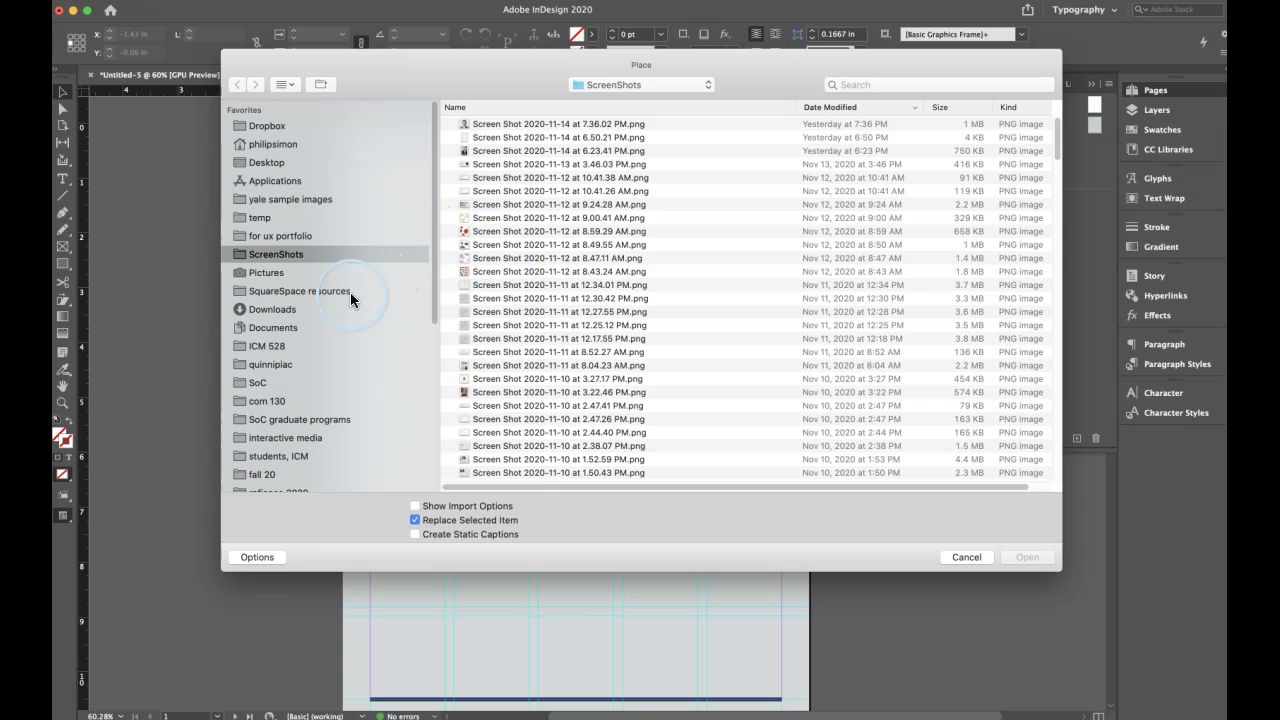
left_click(240, 271)
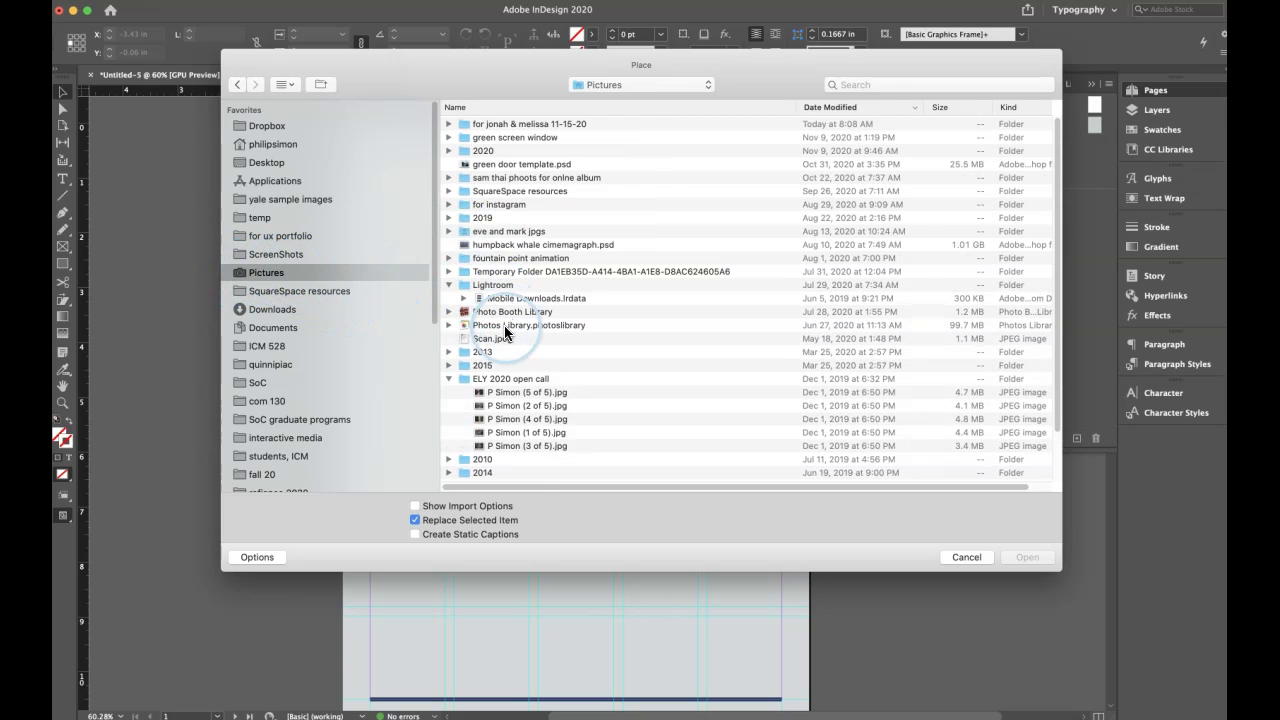
left_click(493, 392)
left_click(1030, 557)
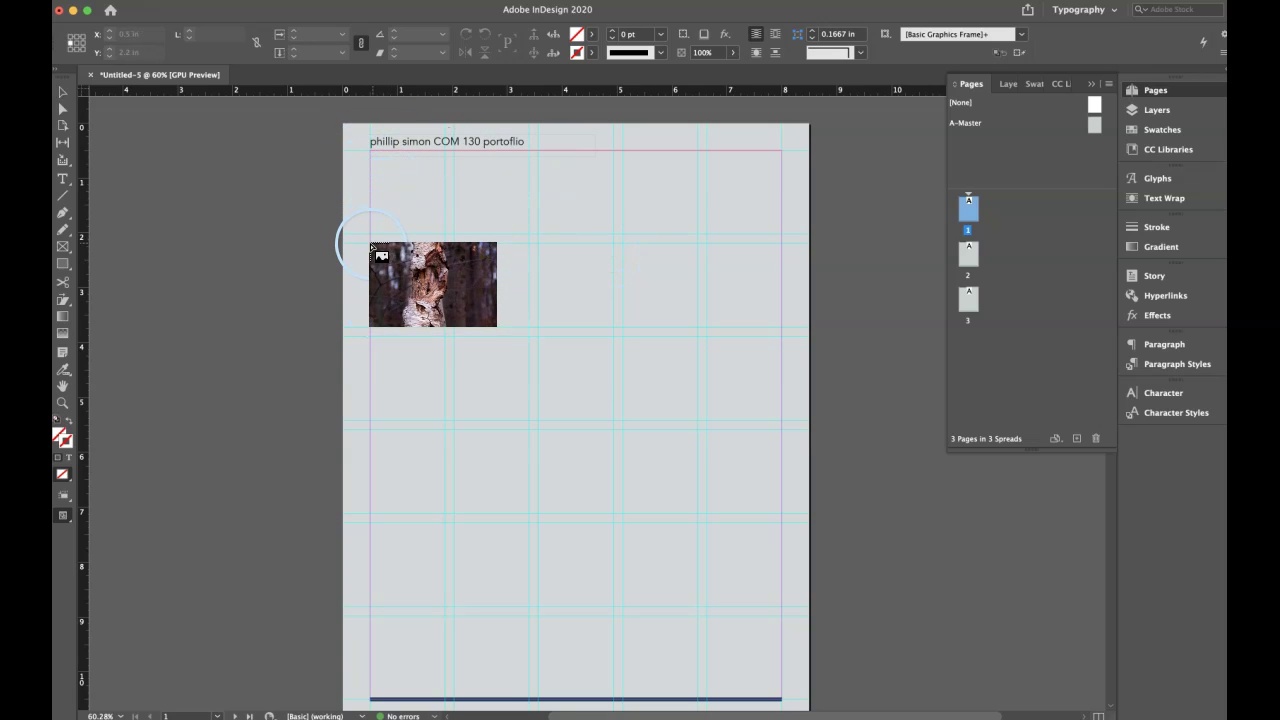
left_click_drag(371, 246, 703, 408)
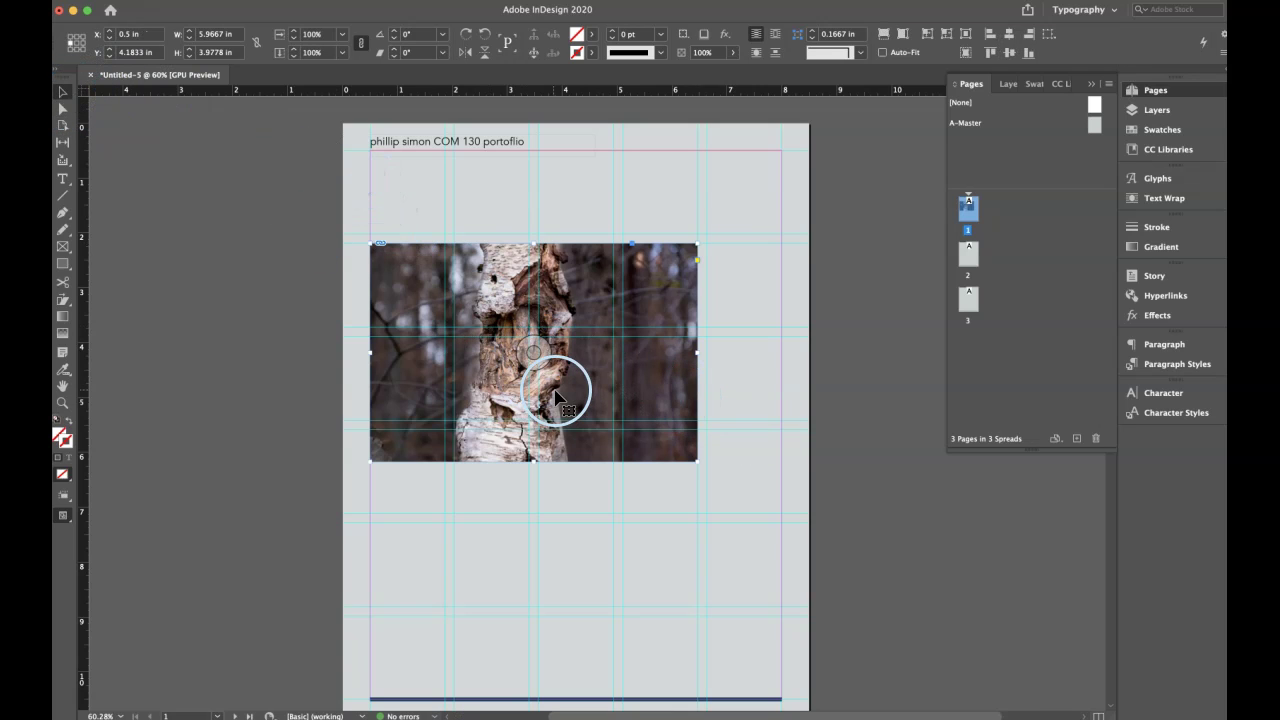
Try the tree photo aligned to the guide just above, move it back to the lower guide, and deselect it
left_click_drag(491, 363, 492, 344)
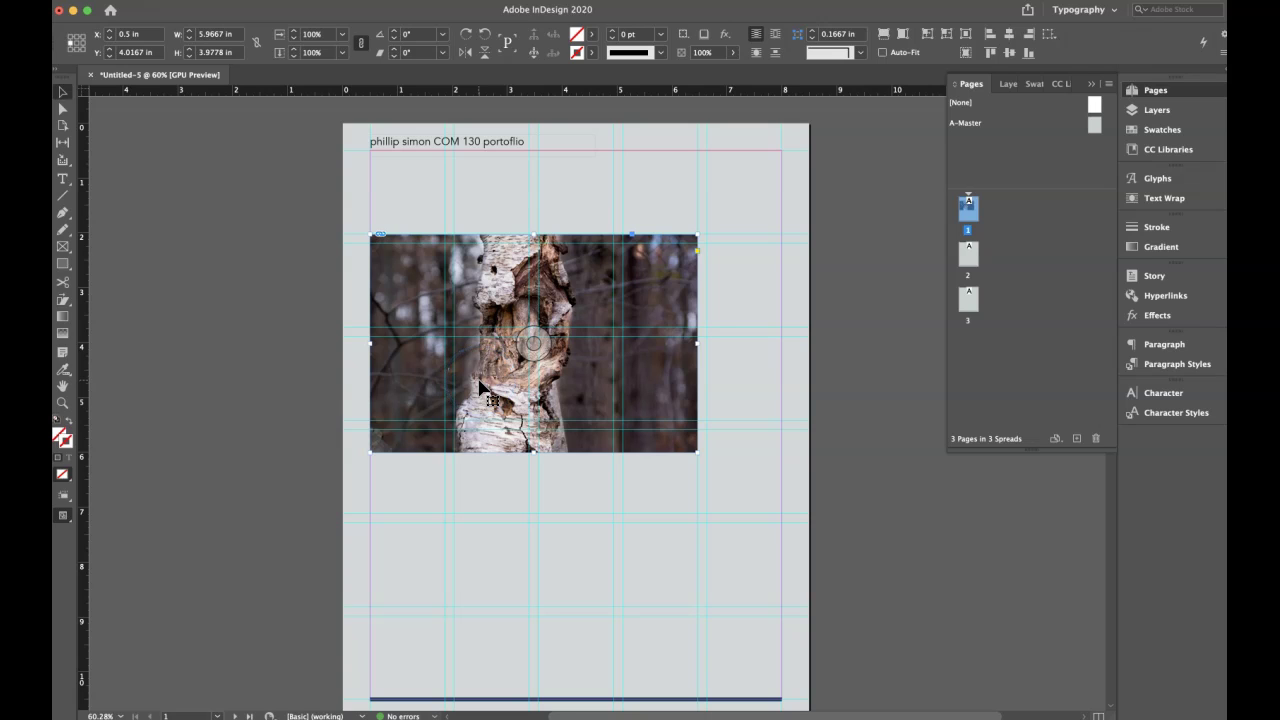
left_click_drag(491, 362, 491, 370)
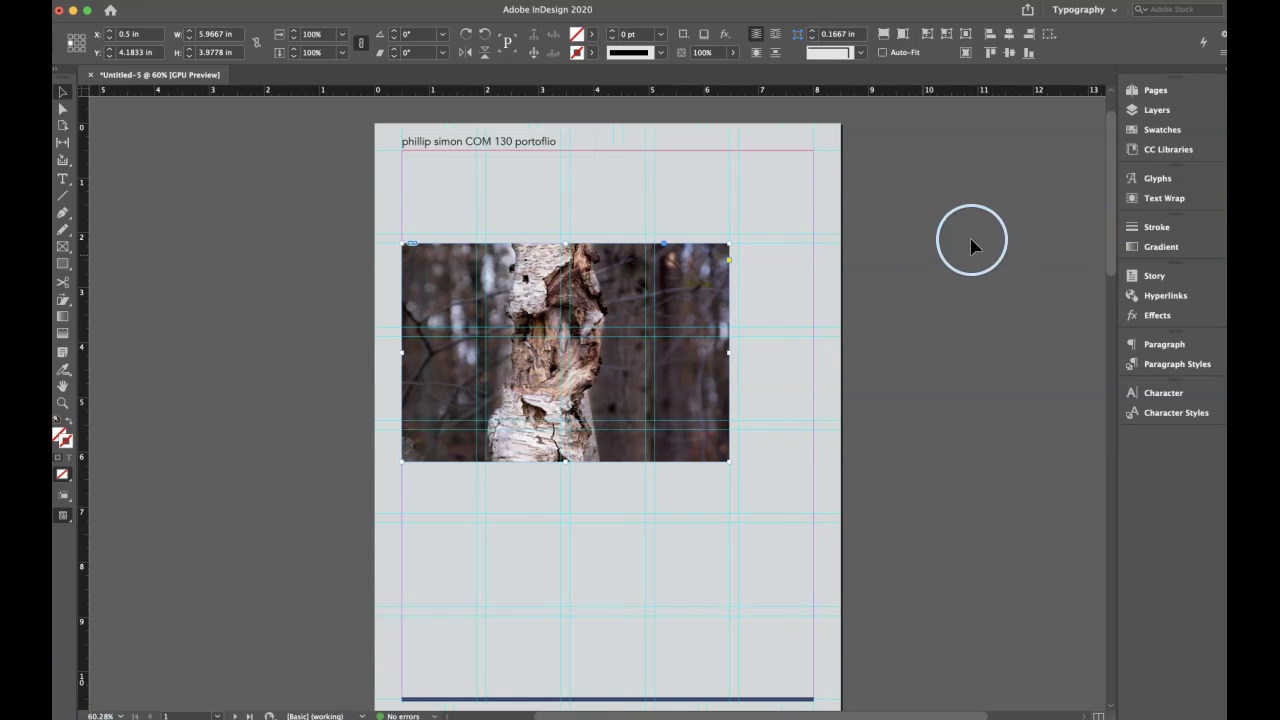
left_click(769, 204)
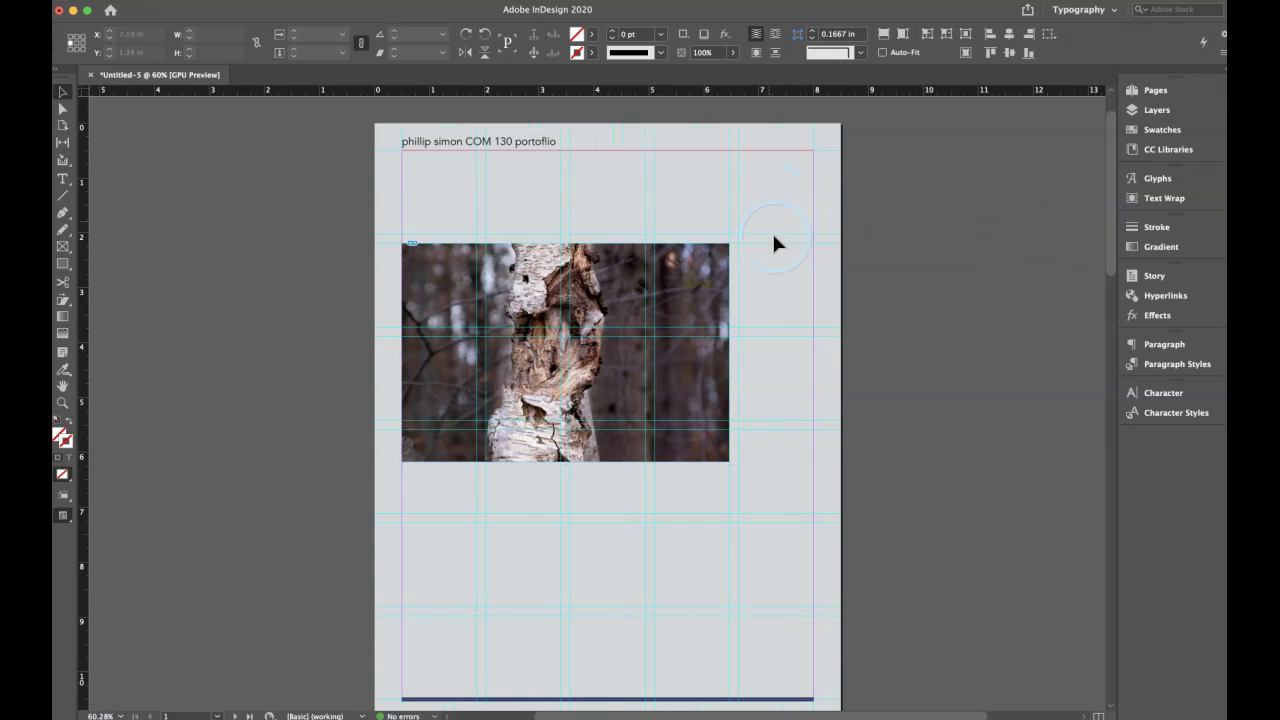
Select the tree photo on page 1 and give it a 2 pt stroke
right_click(677, 280)
left_click(676, 283)
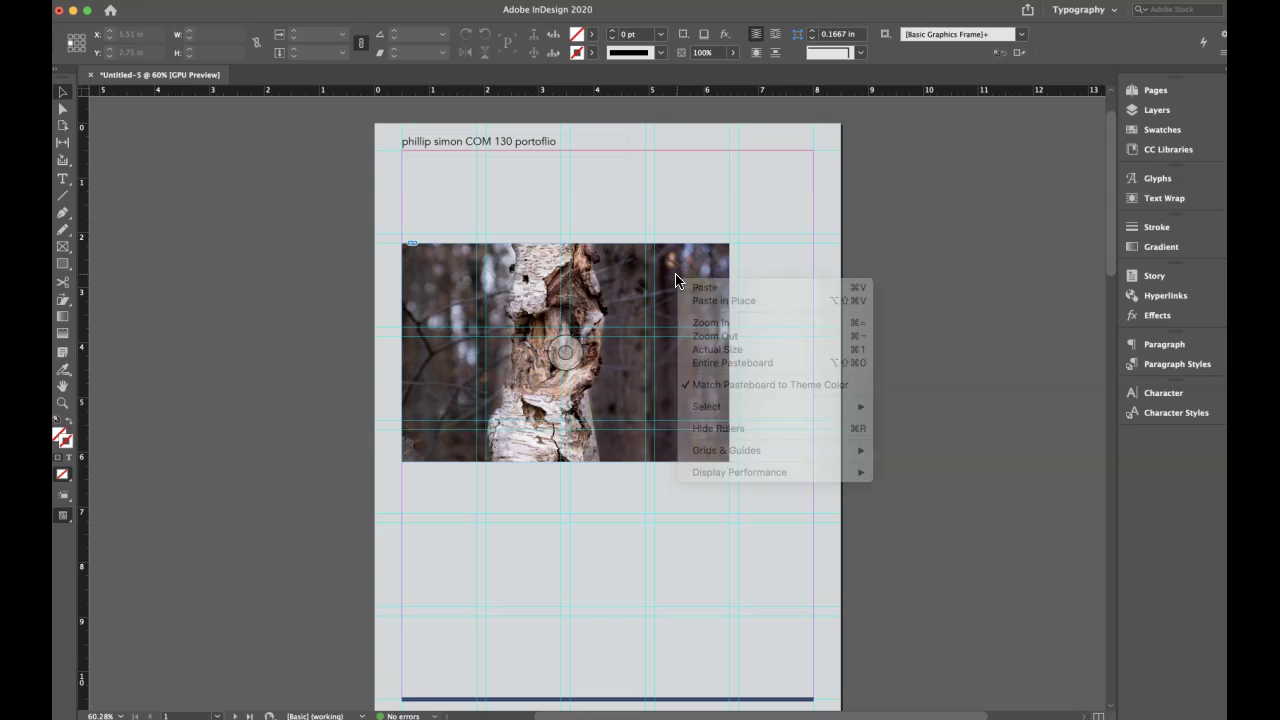
right_click(673, 297)
left_click(673, 297)
right_click(673, 297)
left_click(673, 298)
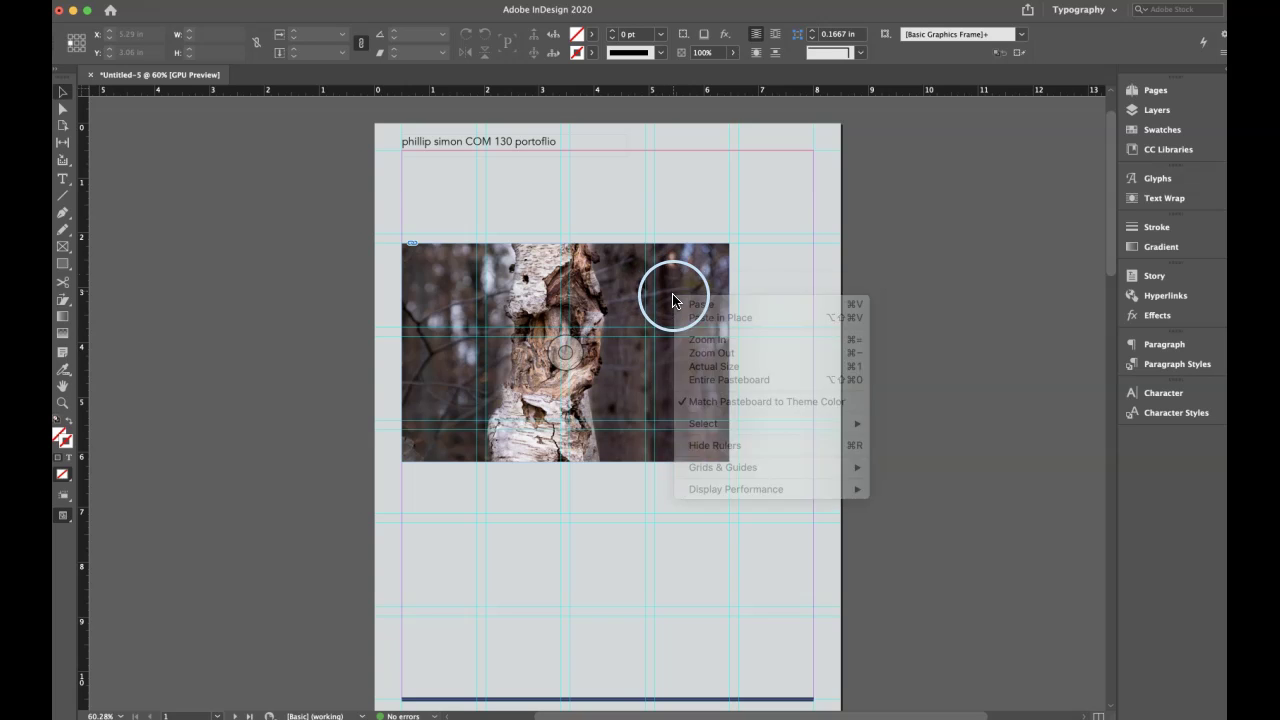
left_click(694, 346)
right_click(685, 303)
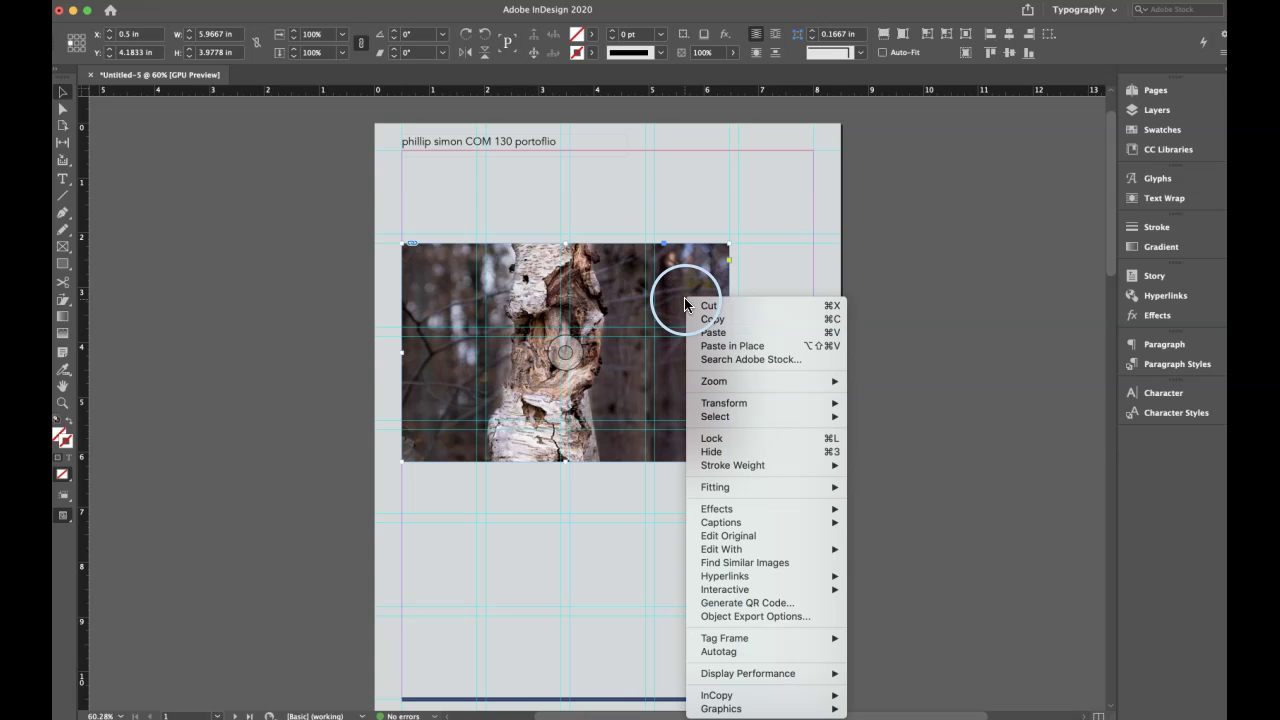
mouse_move(729, 461)
left_click(875, 540)
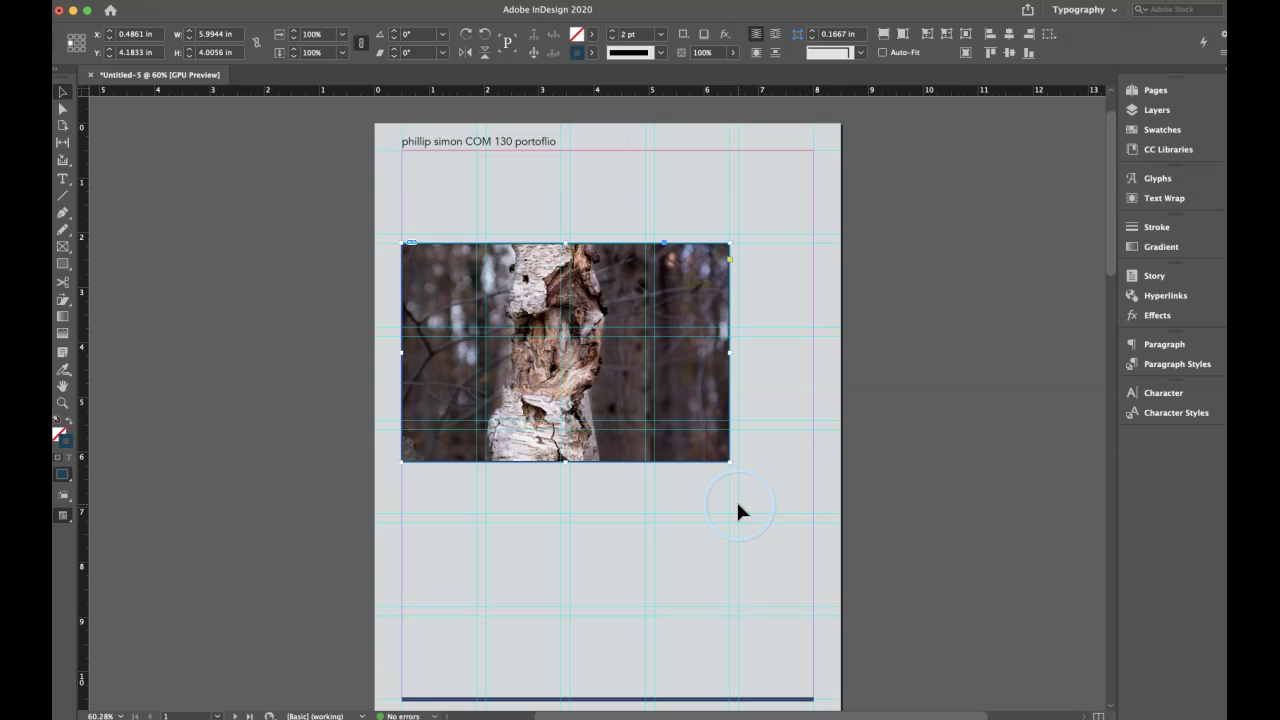
Preview the outlined photo without guides, deselect it to check the border, and return to the normal view
key("w")
left_click(738, 504)
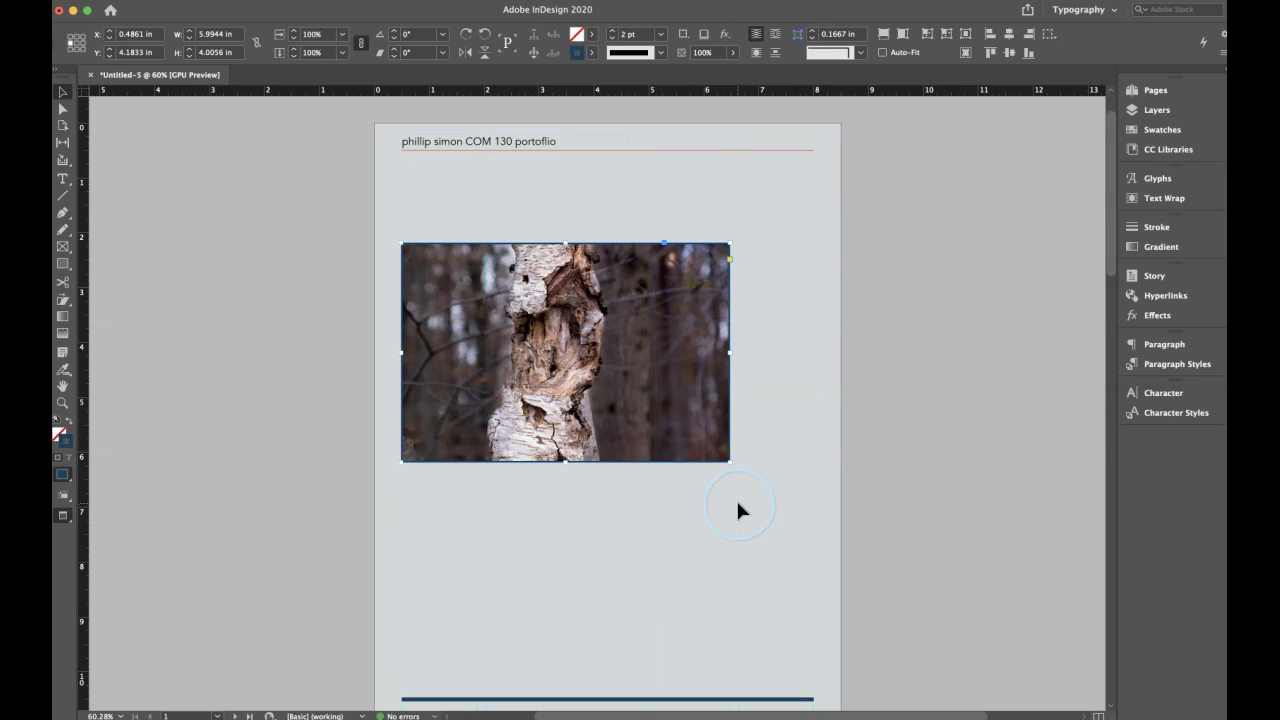
key("w")
key("w")
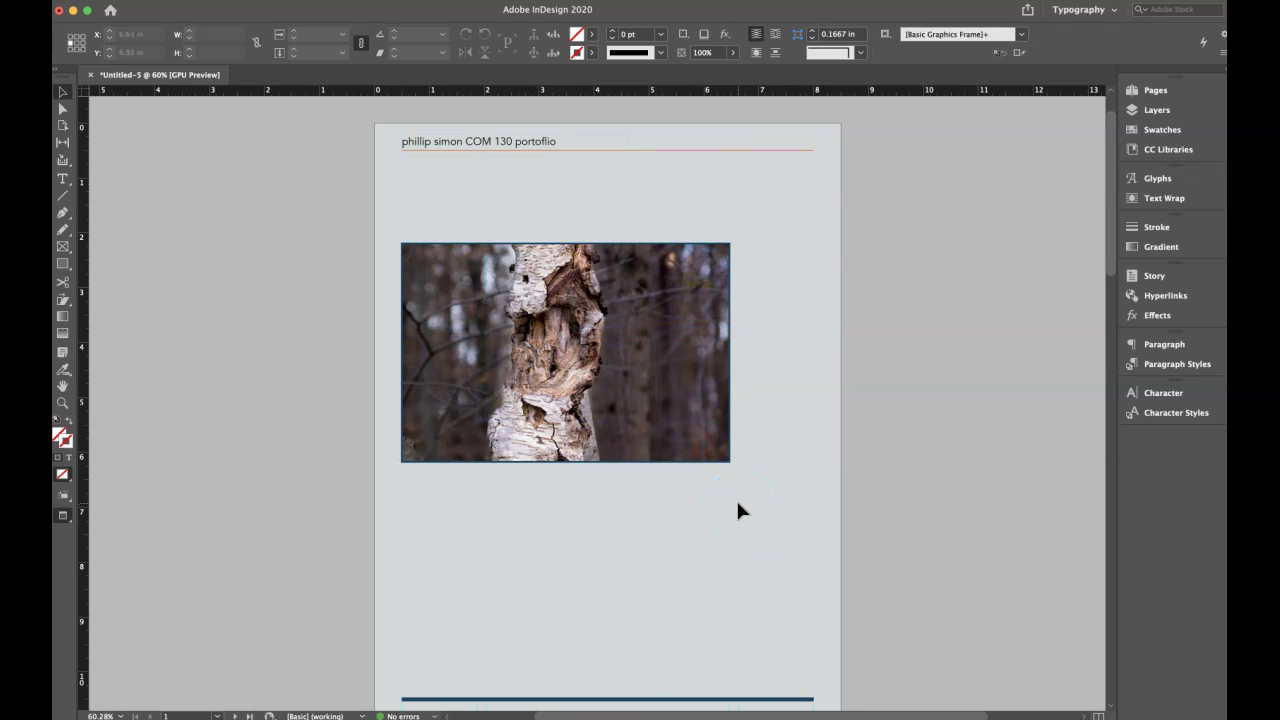
key("w")
Increase the tree photo's stroke weight to 5 pt
left_click(703, 383)
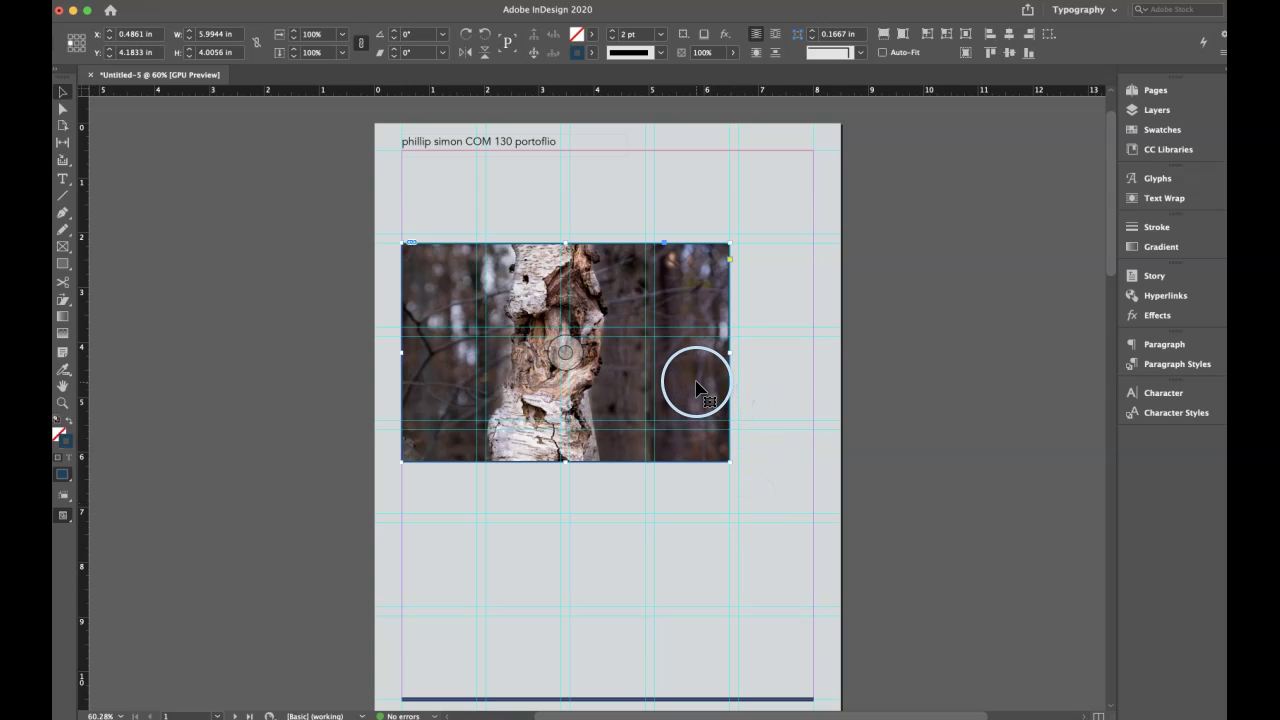
left_click(1157, 230)
left_click(1007, 237)
left_click(1007, 237)
left_click(1007, 237)
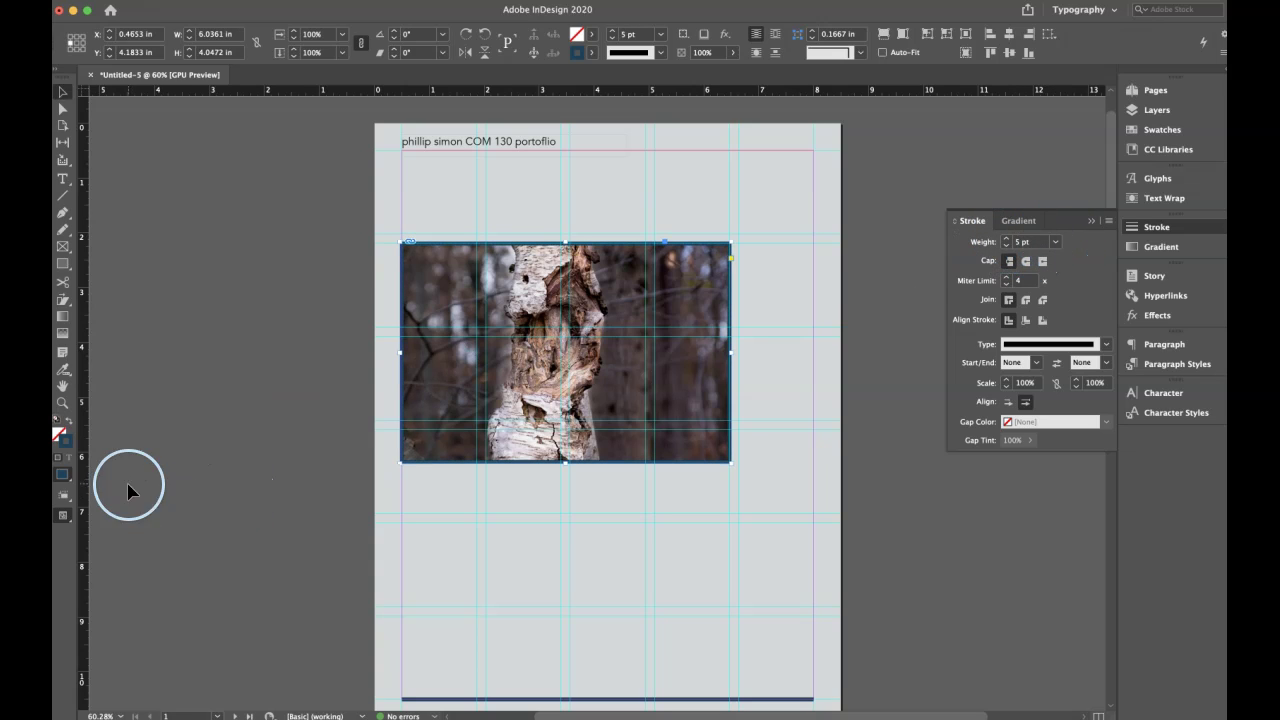
Change the photo's stroke color to very dark green, hex 0f1e19, and deselect the photo
double_click(66, 448)
left_click_drag(513, 422, 479, 437)
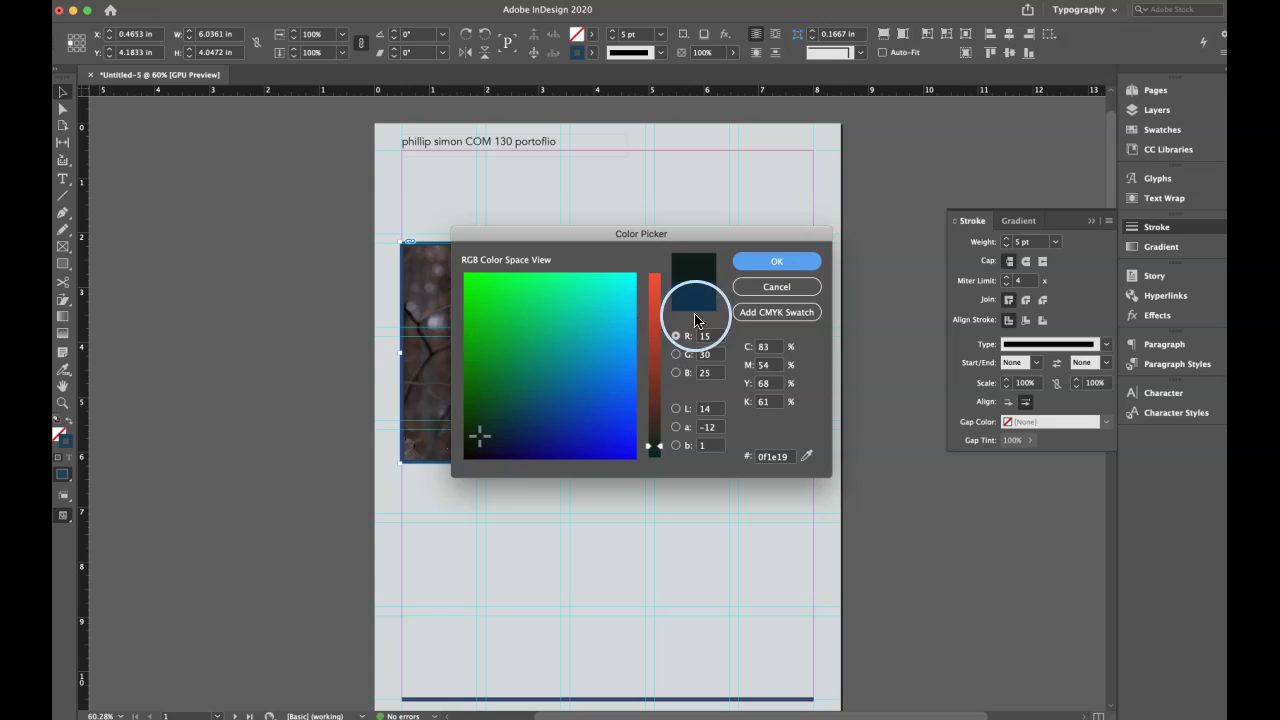
left_click(757, 262)
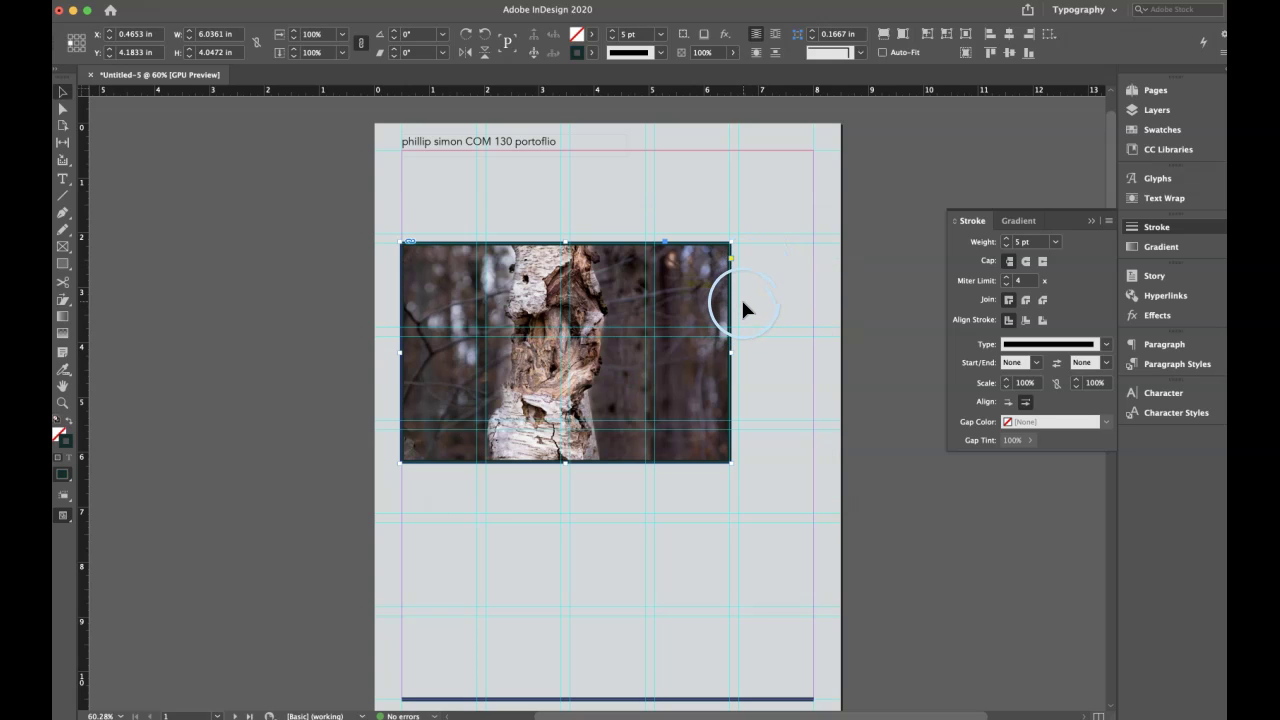
left_click(741, 296)
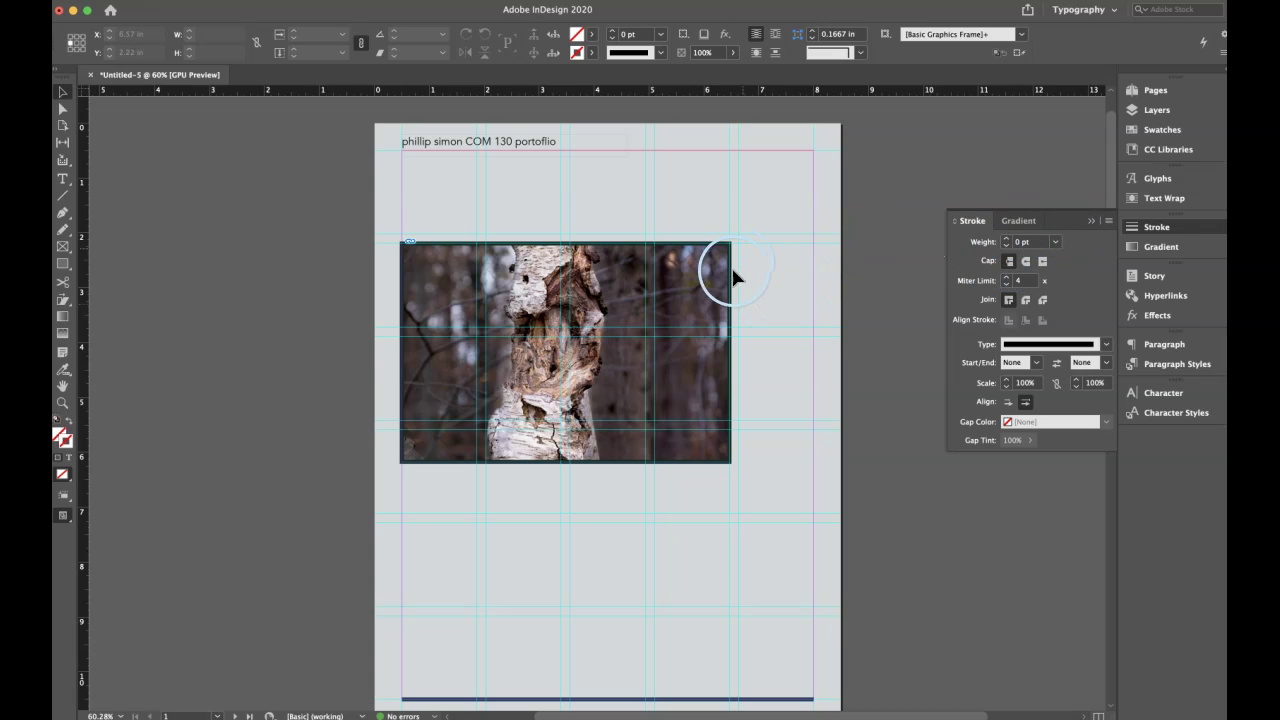
Add a drop shadow to the tree photo with a distance of 0.0625 in, keeping Multiply mode at 75% opacity
right_click(697, 286)
left_click(764, 275)
right_click(679, 307)
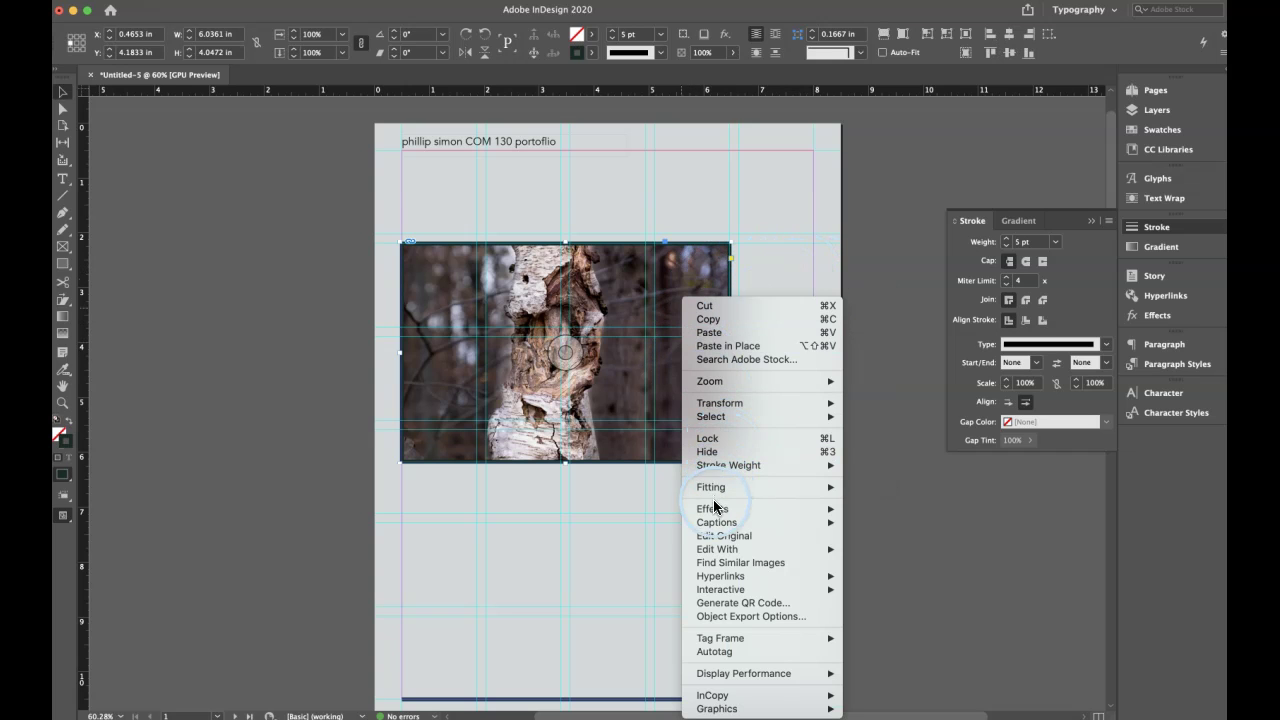
mouse_move(738, 513)
left_click(892, 531)
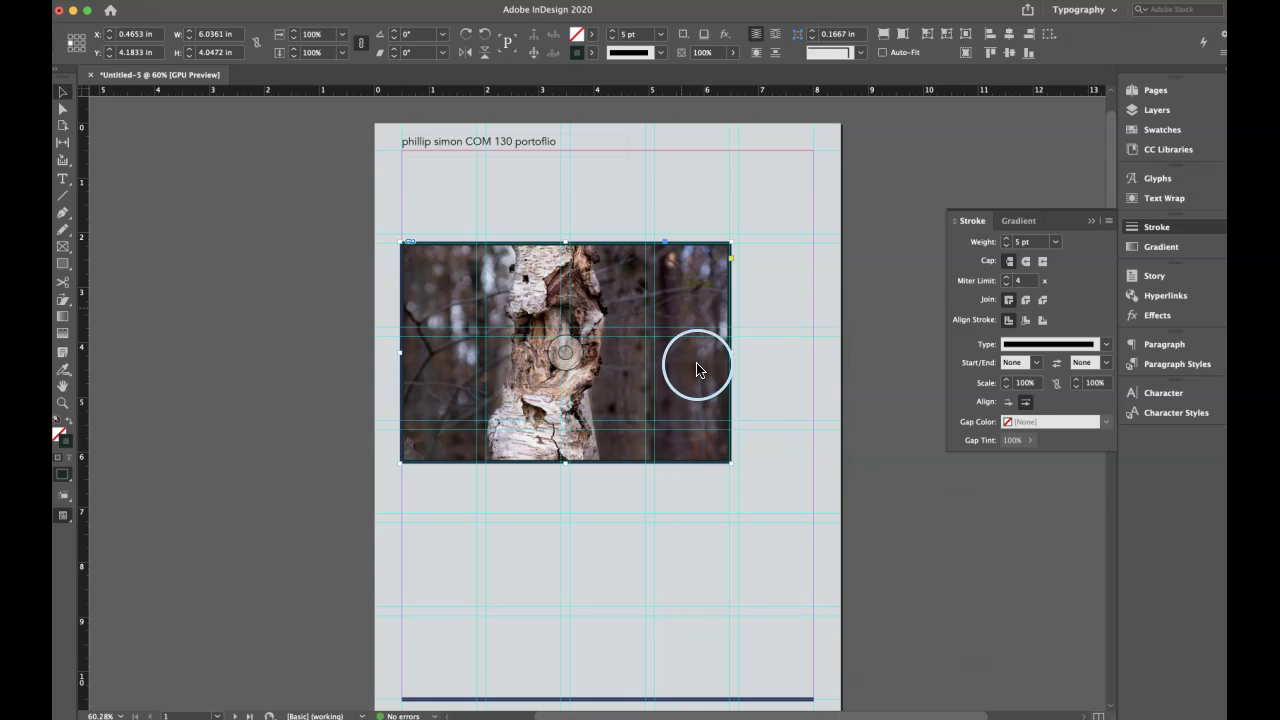
left_click_drag(934, 166, 971, 120)
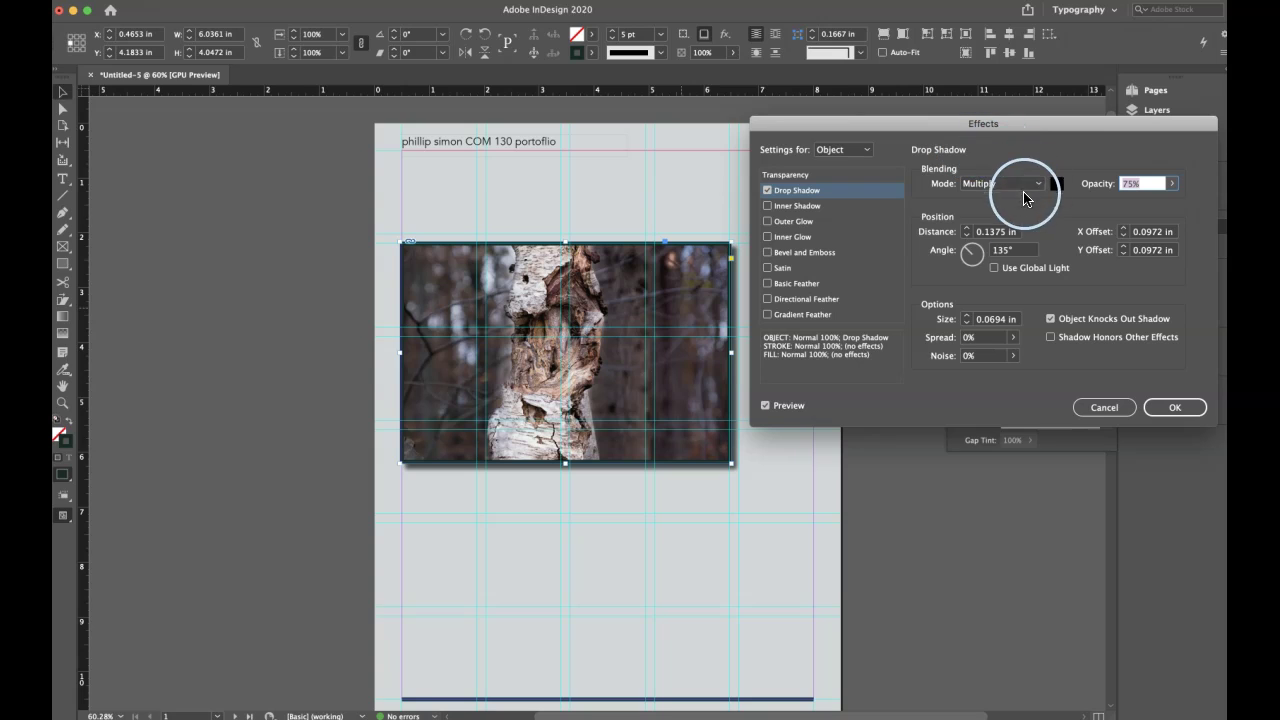
left_click(966, 235)
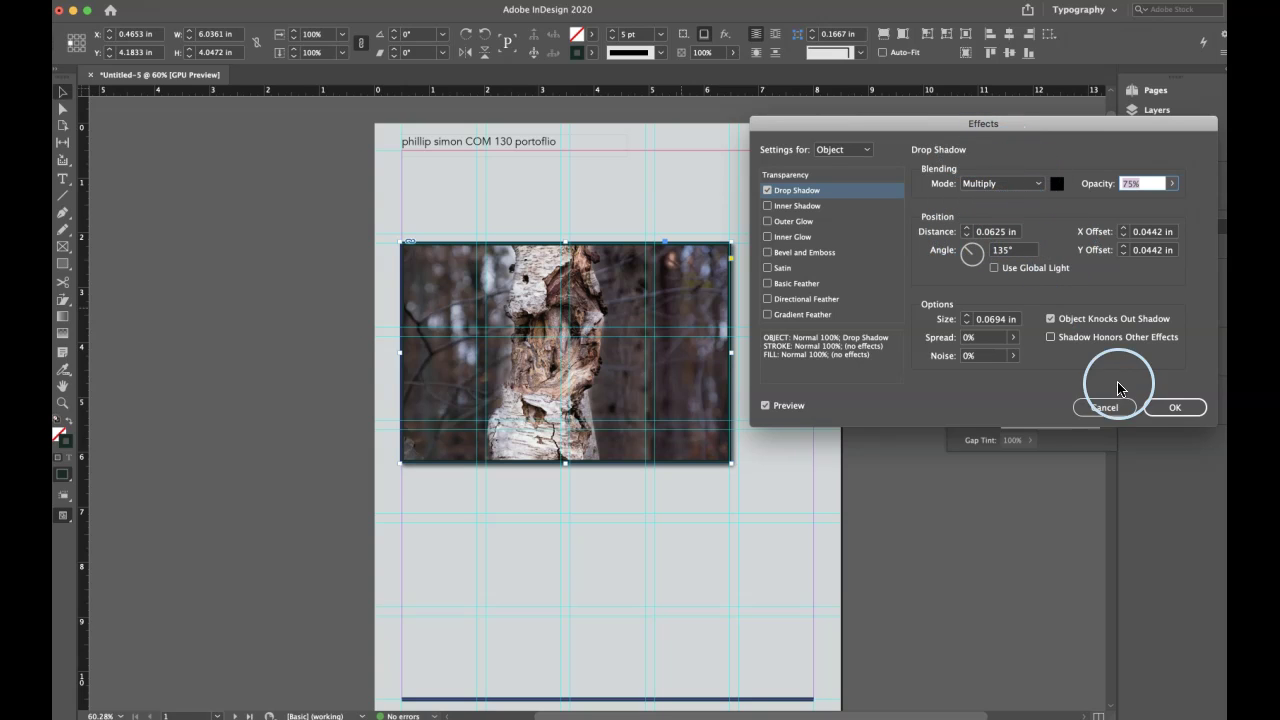
left_click(1155, 410)
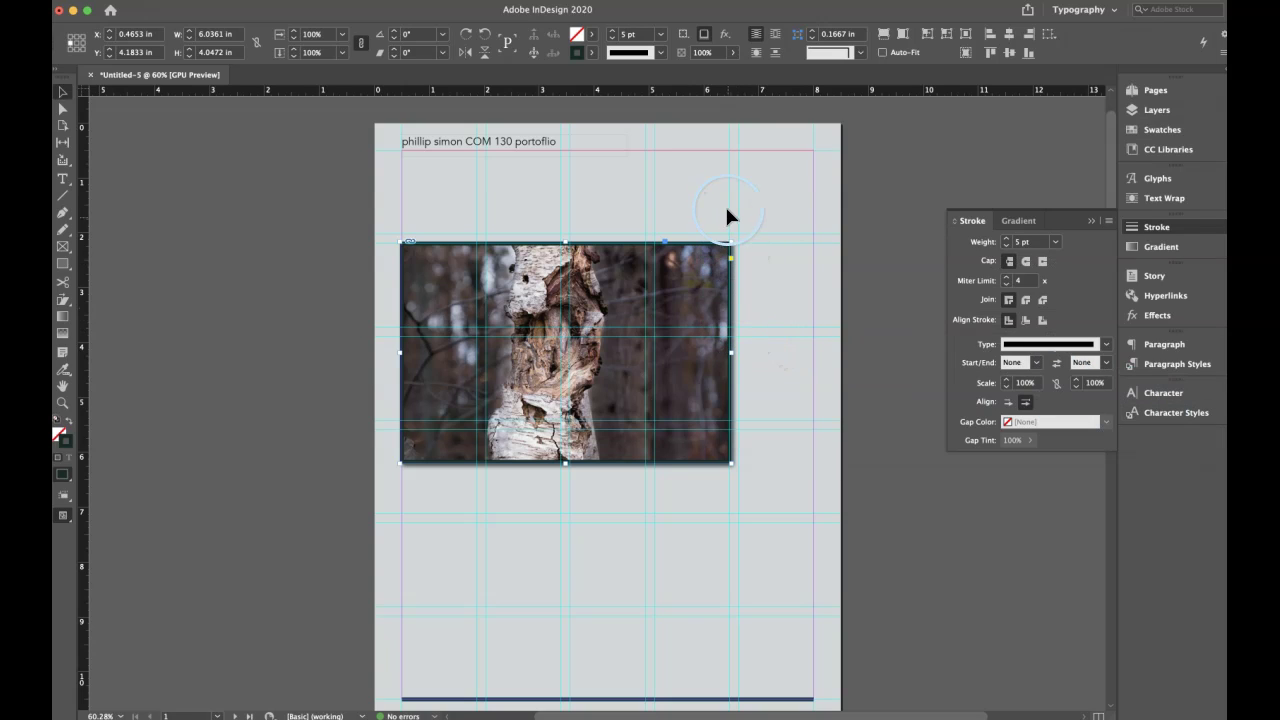
Delete the outlined tree photo from the page
left_click(771, 208)
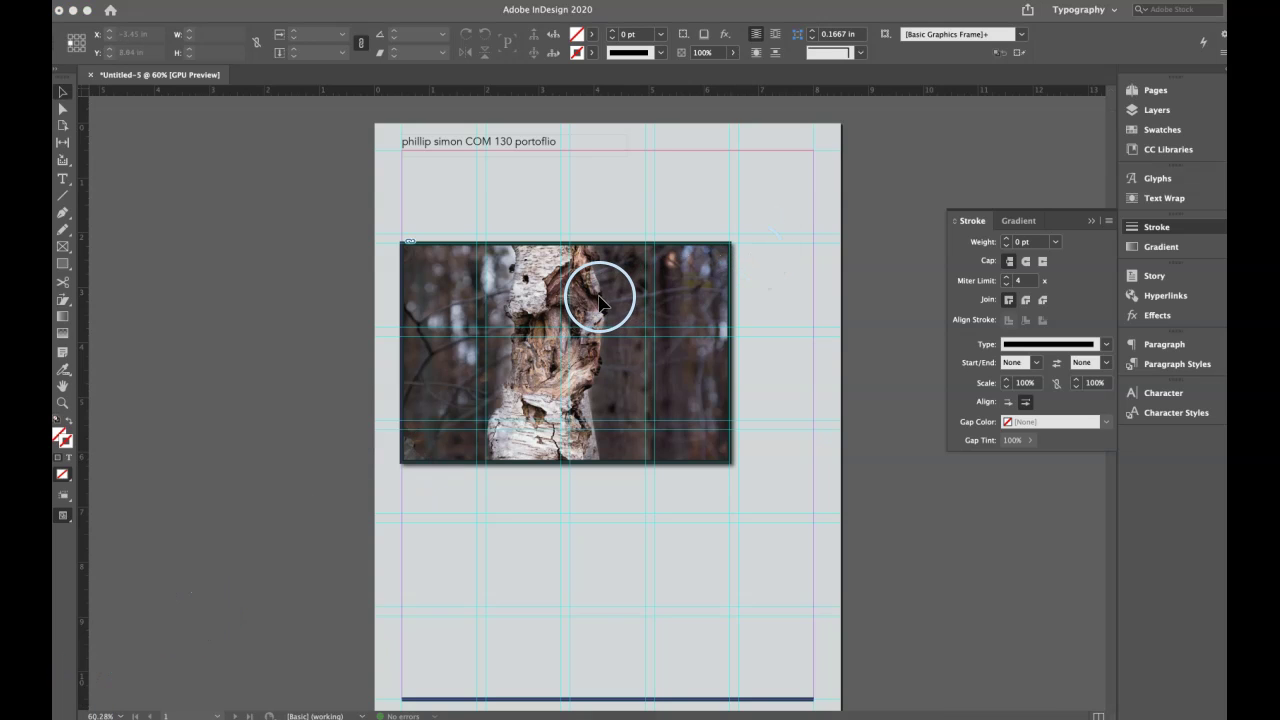
left_click(1088, 222)
left_click(700, 293)
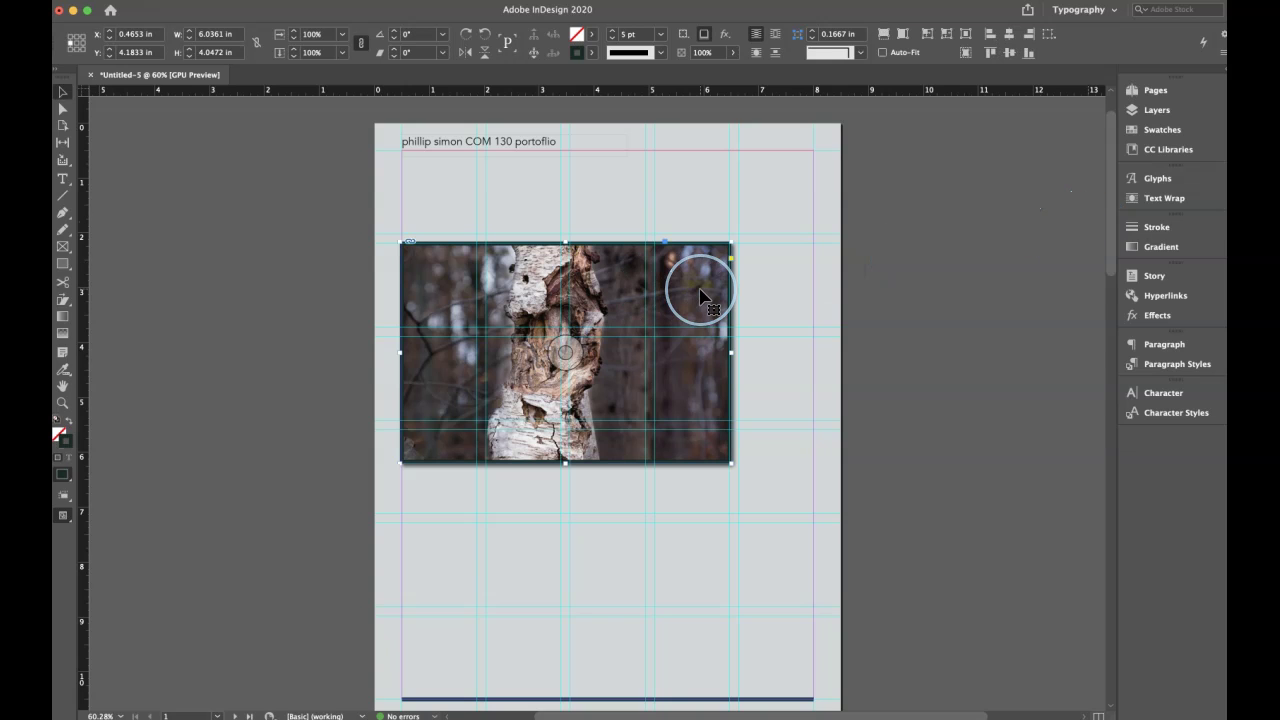
key("Delete")
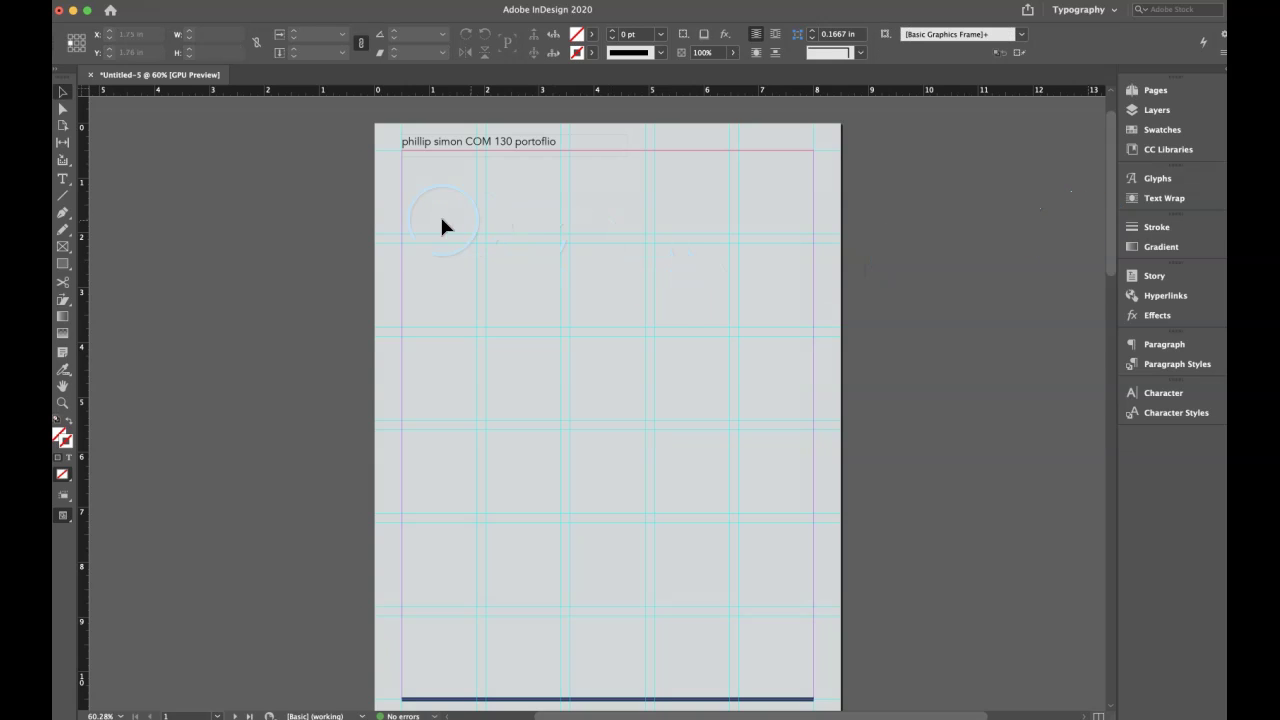
Draw an empty rectangular image frame about 5.97 in by 3.22 in, starting at the left margin and the guide near 2 in
left_click(63, 248)
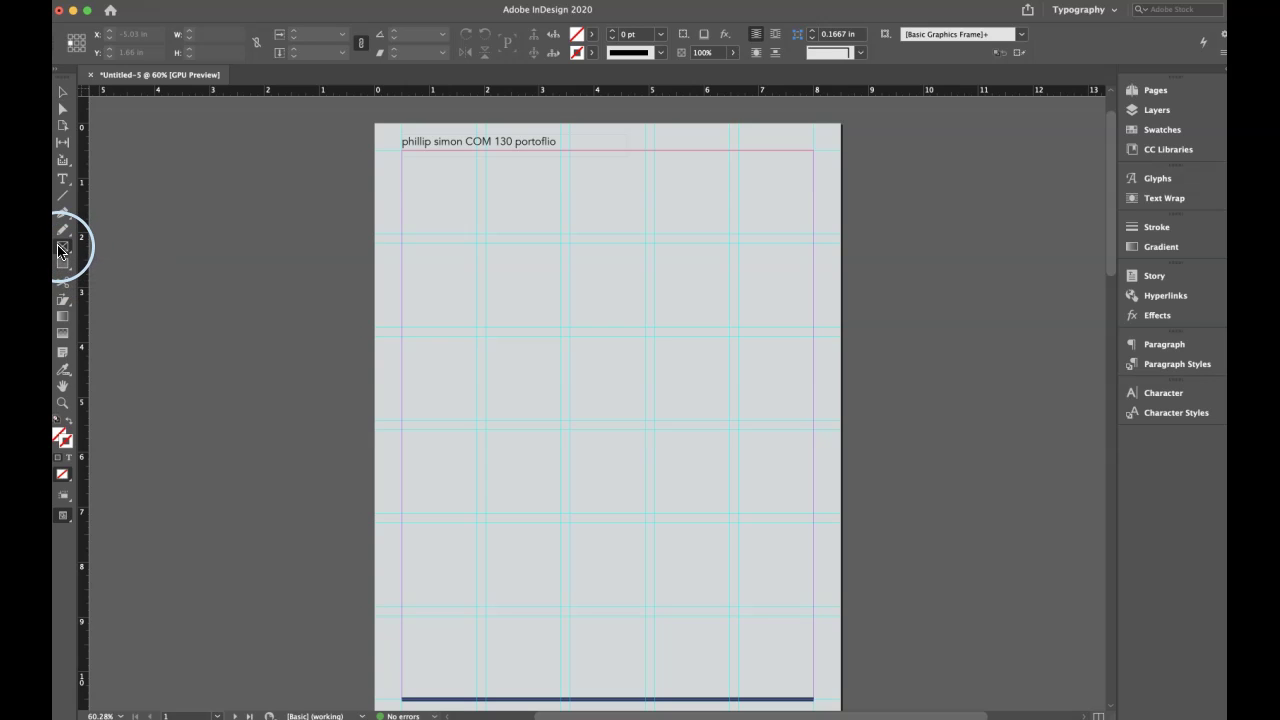
left_click(62, 249)
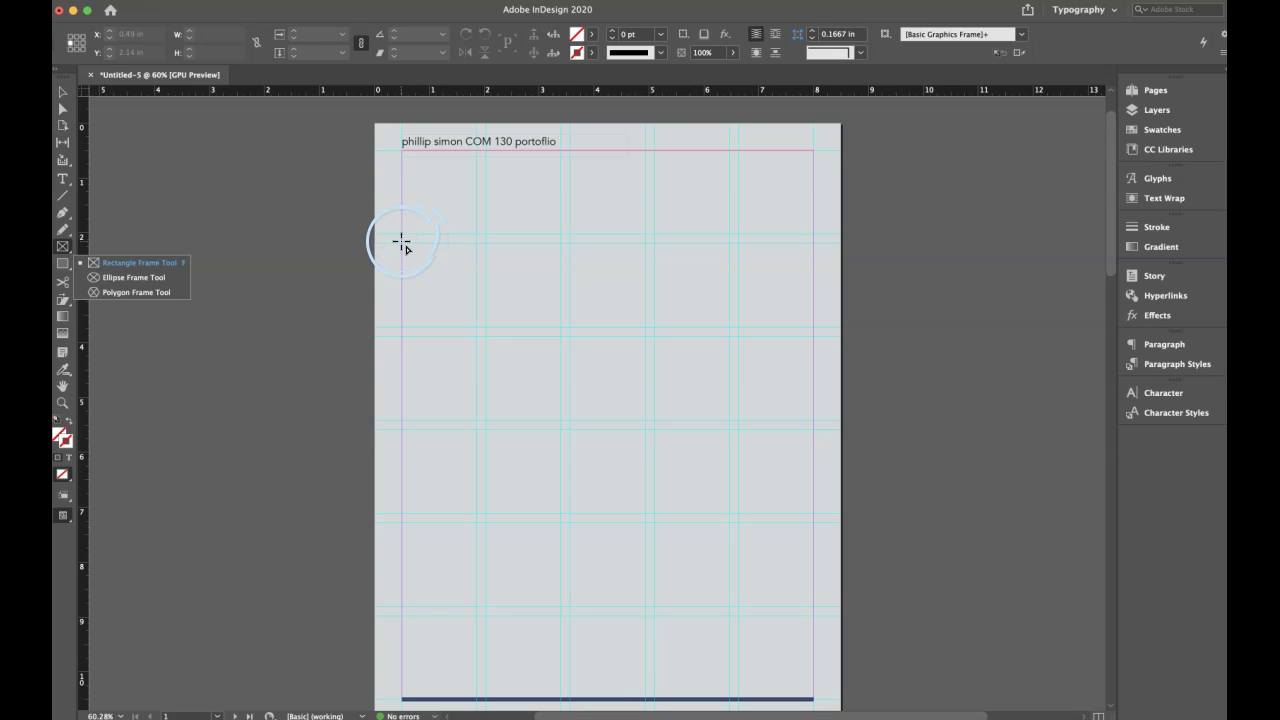
left_click_drag(402, 244, 727, 421)
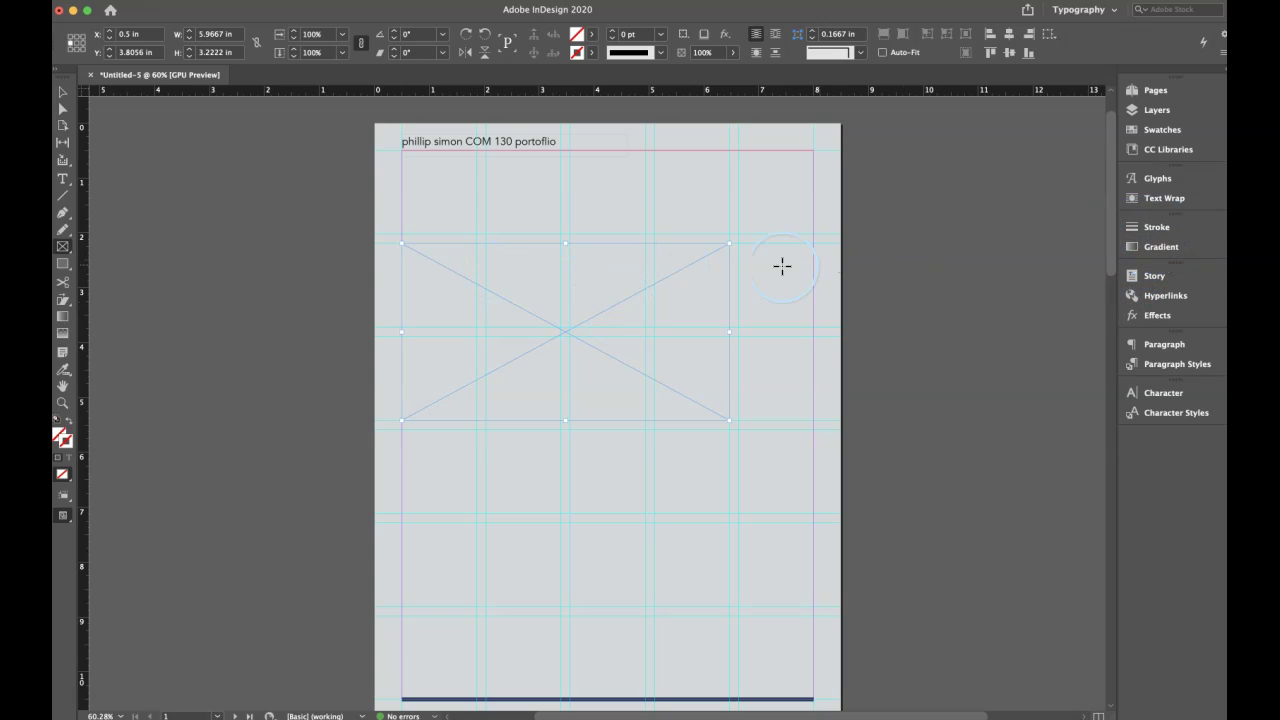
Give the empty image frame a 1 pt stroke
left_click(62, 92)
right_click(631, 286)
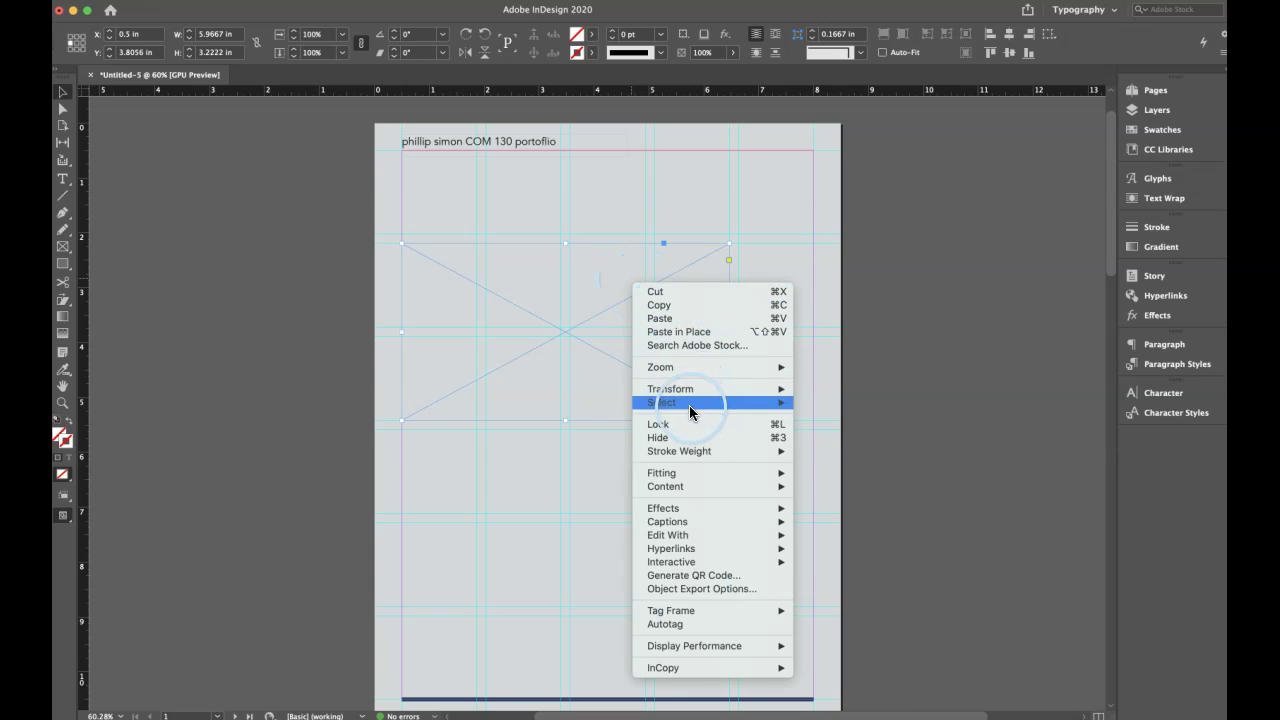
mouse_move(687, 452)
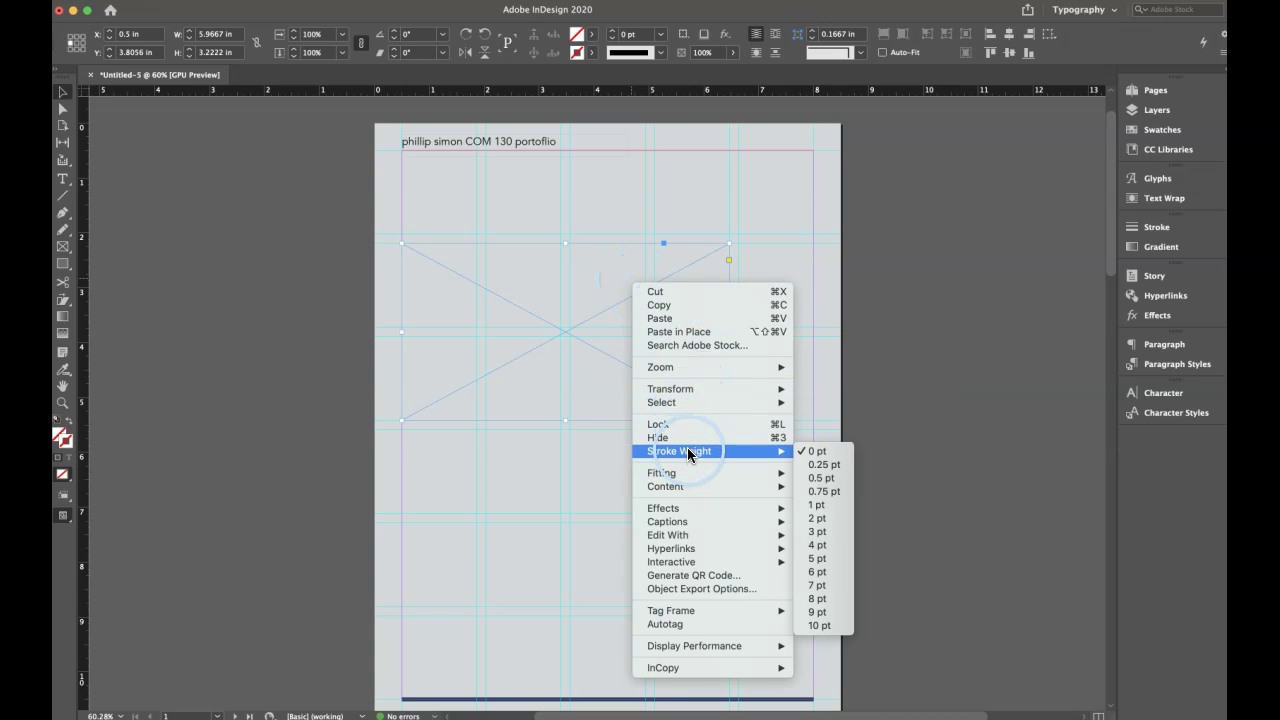
left_click(818, 505)
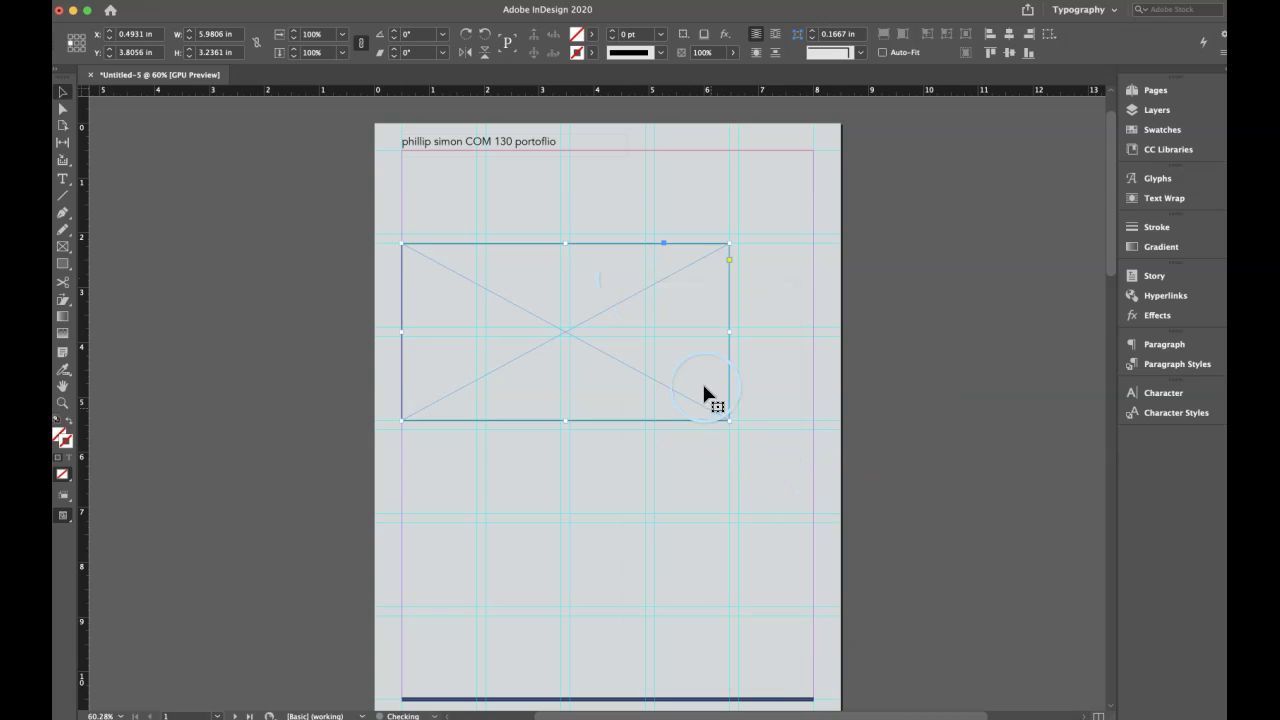
Change the image frame's stroke color to a lighter gray-green and preview the page without guides before returning to the normal view
double_click(67, 444)
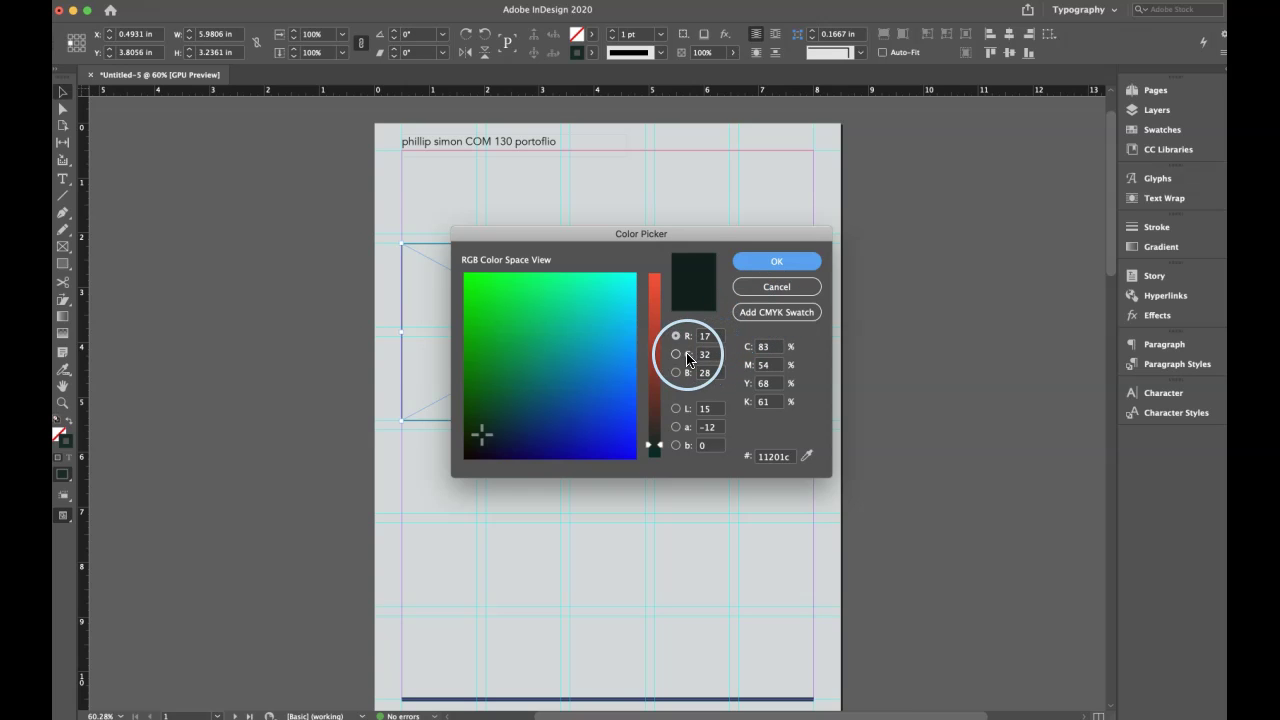
left_click(676, 408)
left_click(655, 390)
left_click_drag(660, 333, 655, 343)
left_click(777, 262)
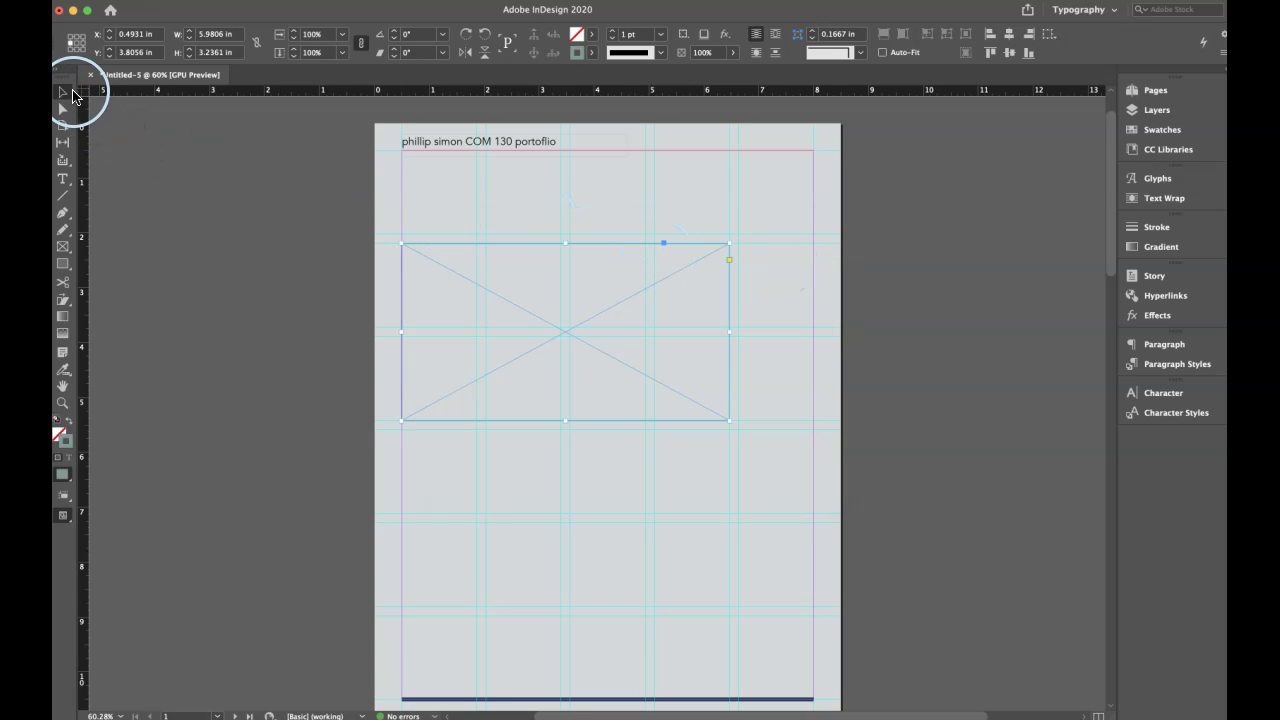
key("w")
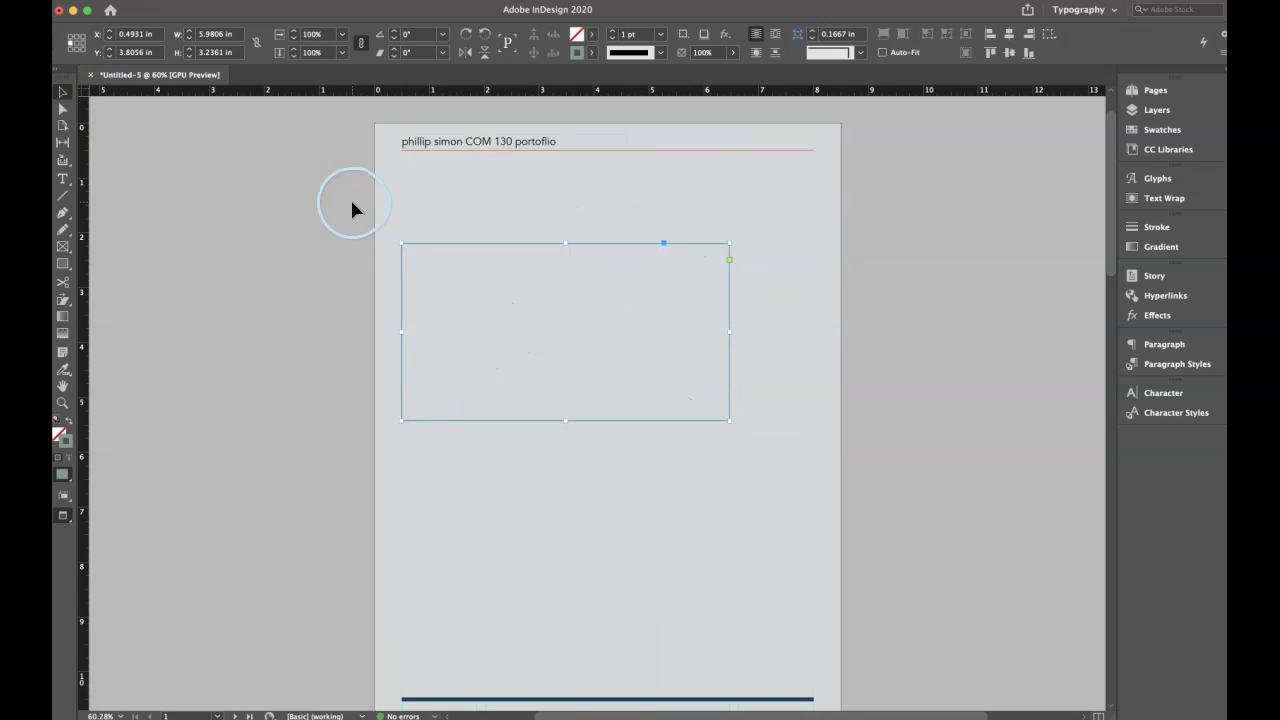
key("w")
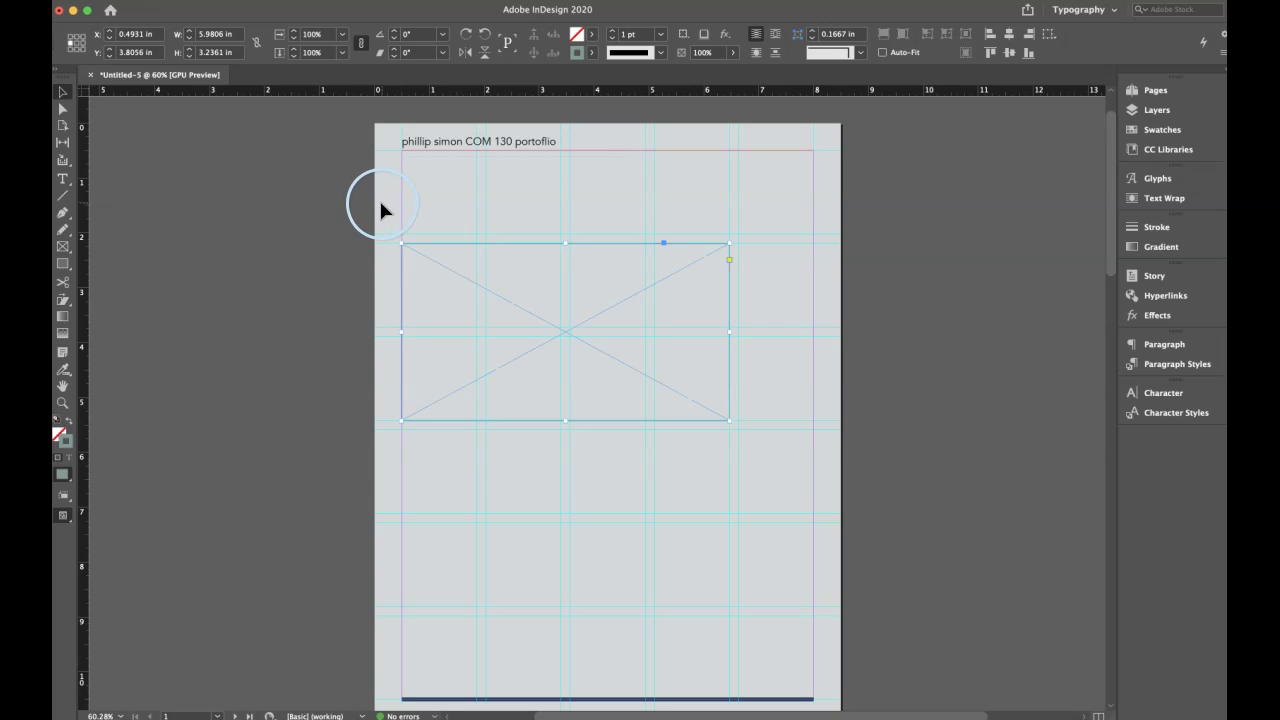
Show the document's page list and deselect the image frame
left_click(1148, 90)
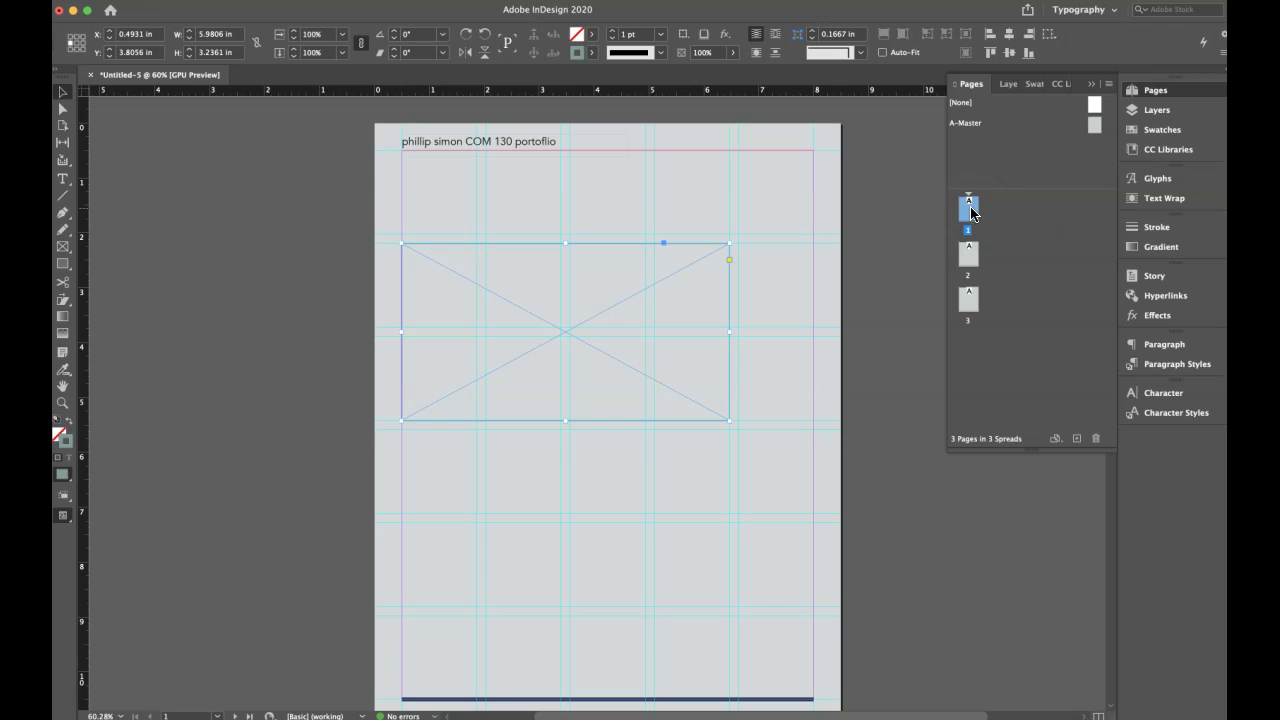
left_click(598, 211)
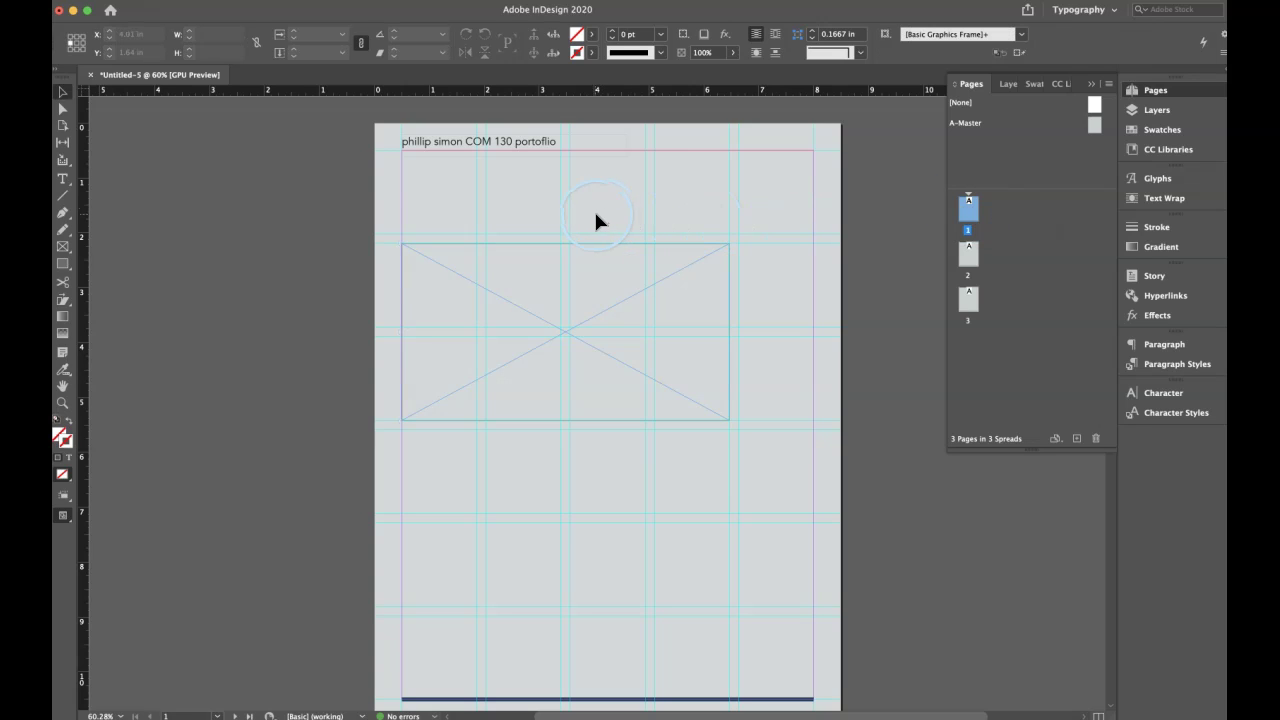
left_click(340, 274)
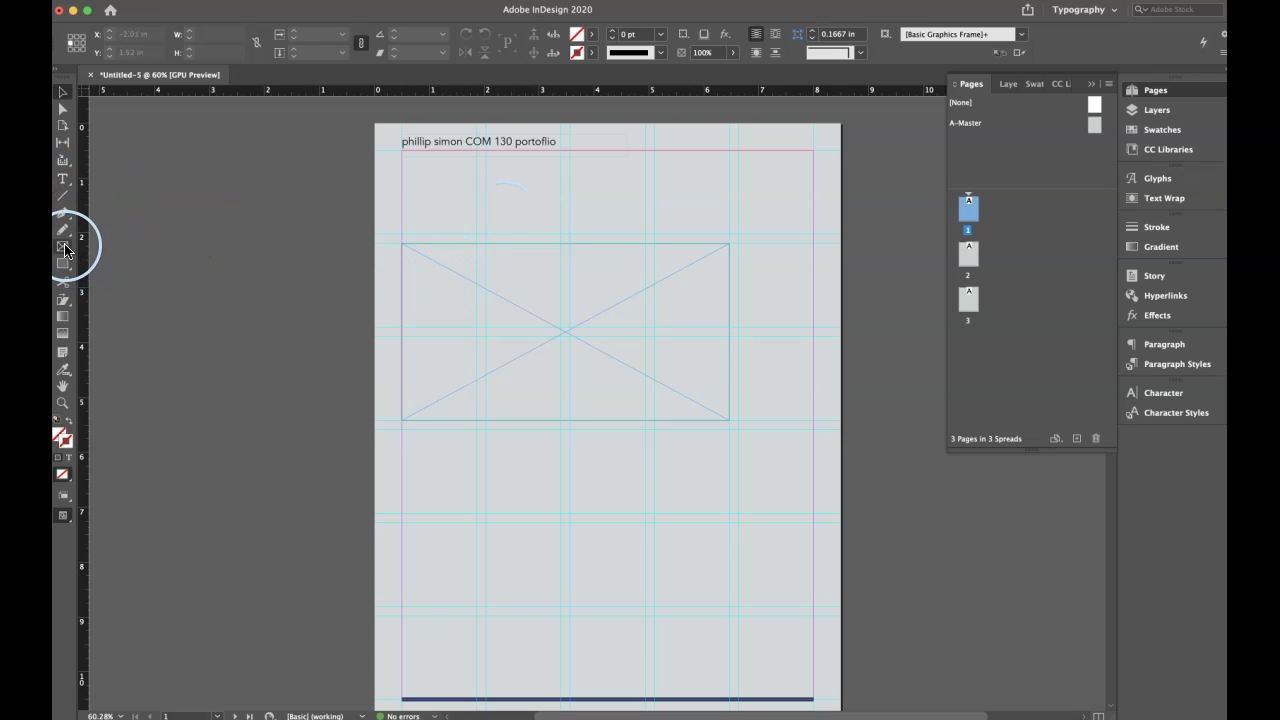
Create a text frame just below the image frame, starting at the left margin and matching the image frame's width
left_click(62, 180)
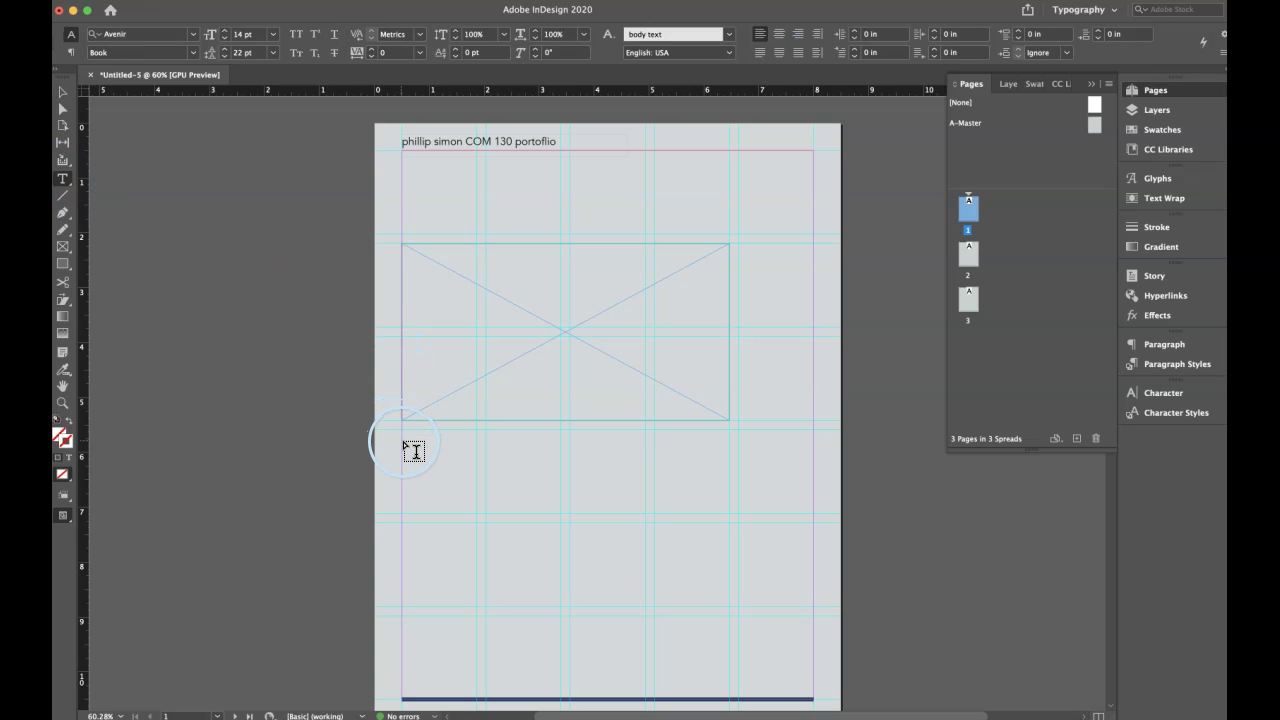
left_click_drag(402, 444, 732, 571)
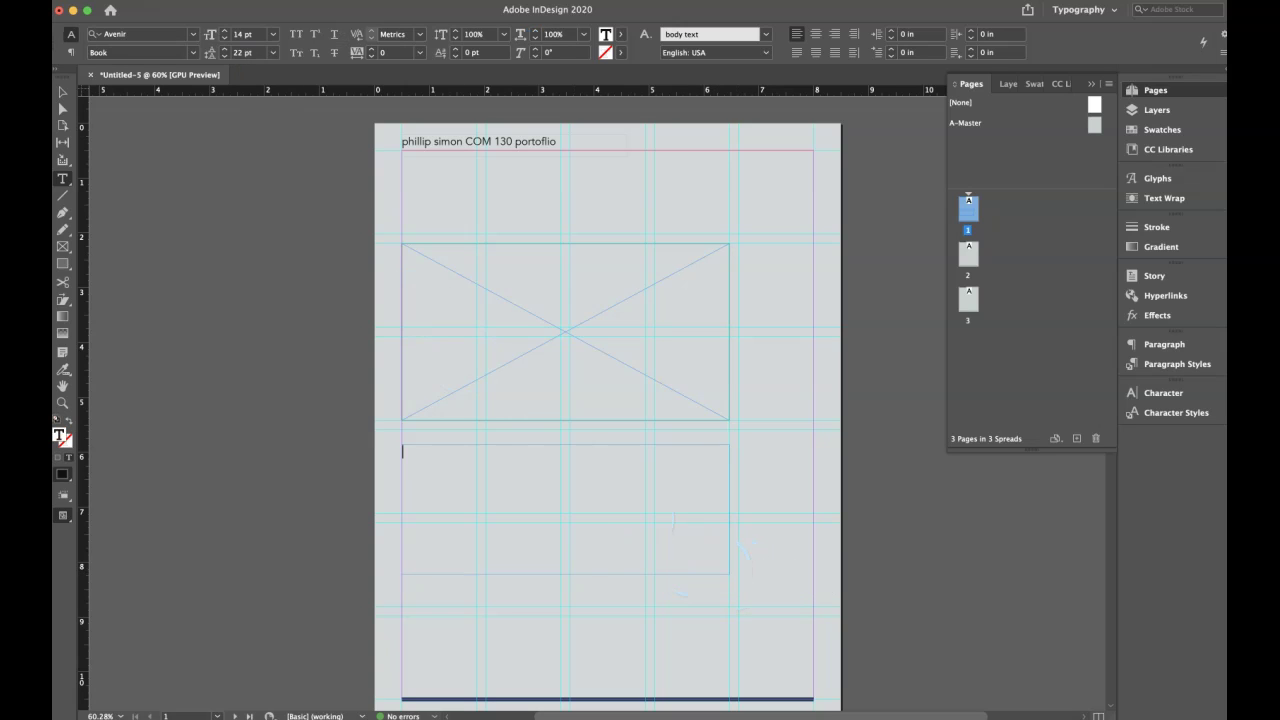
left_click(222, 0)
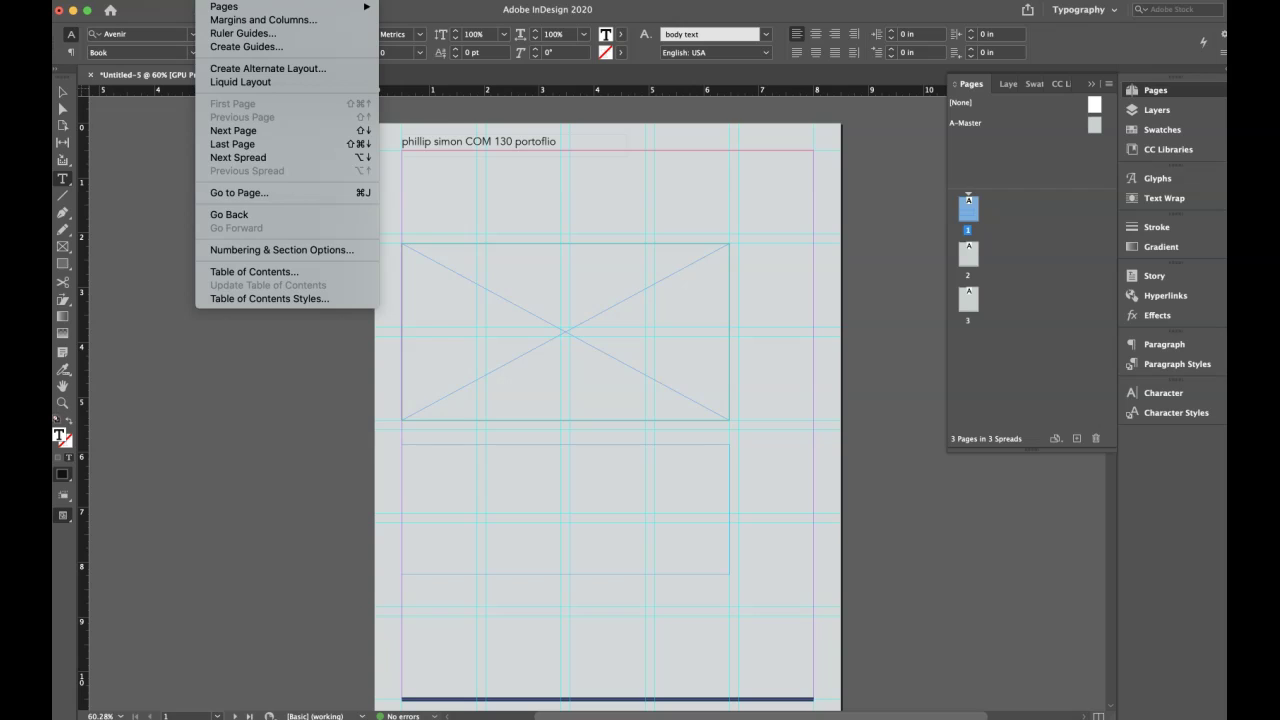
Fill the empty text frame below the image frame with placeholder text
mouse_move(262, 0)
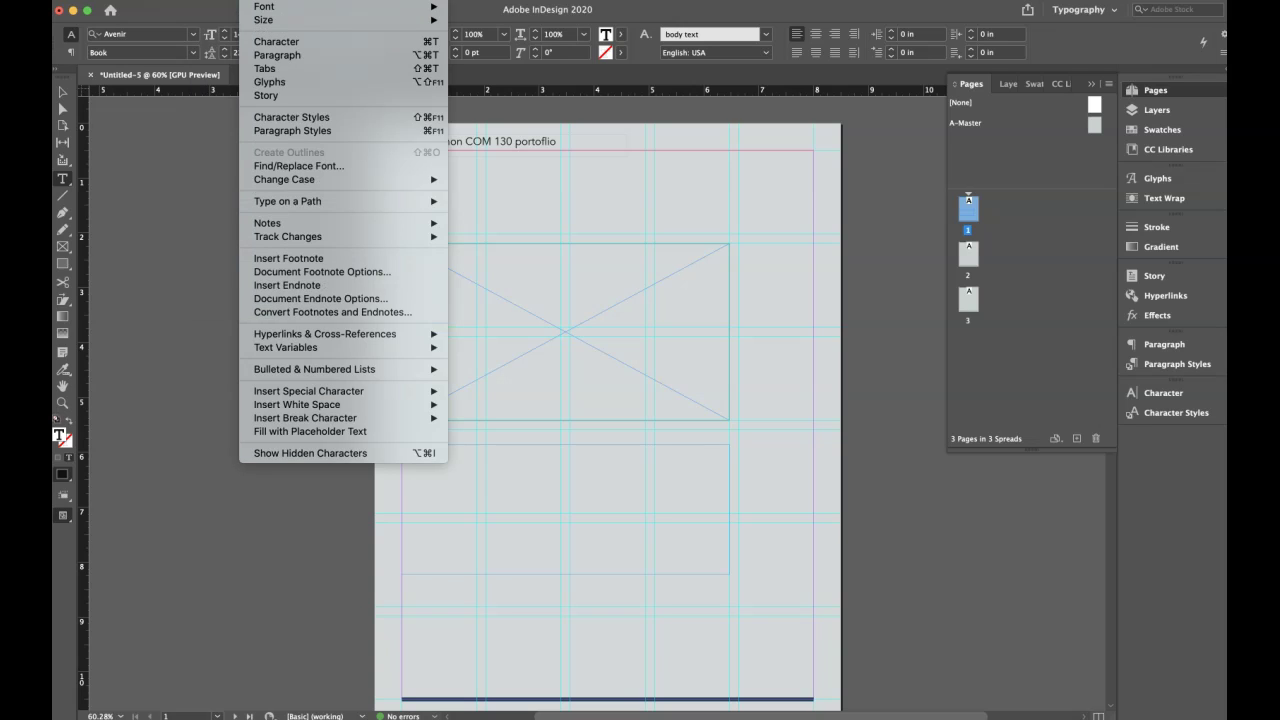
left_click(278, 429)
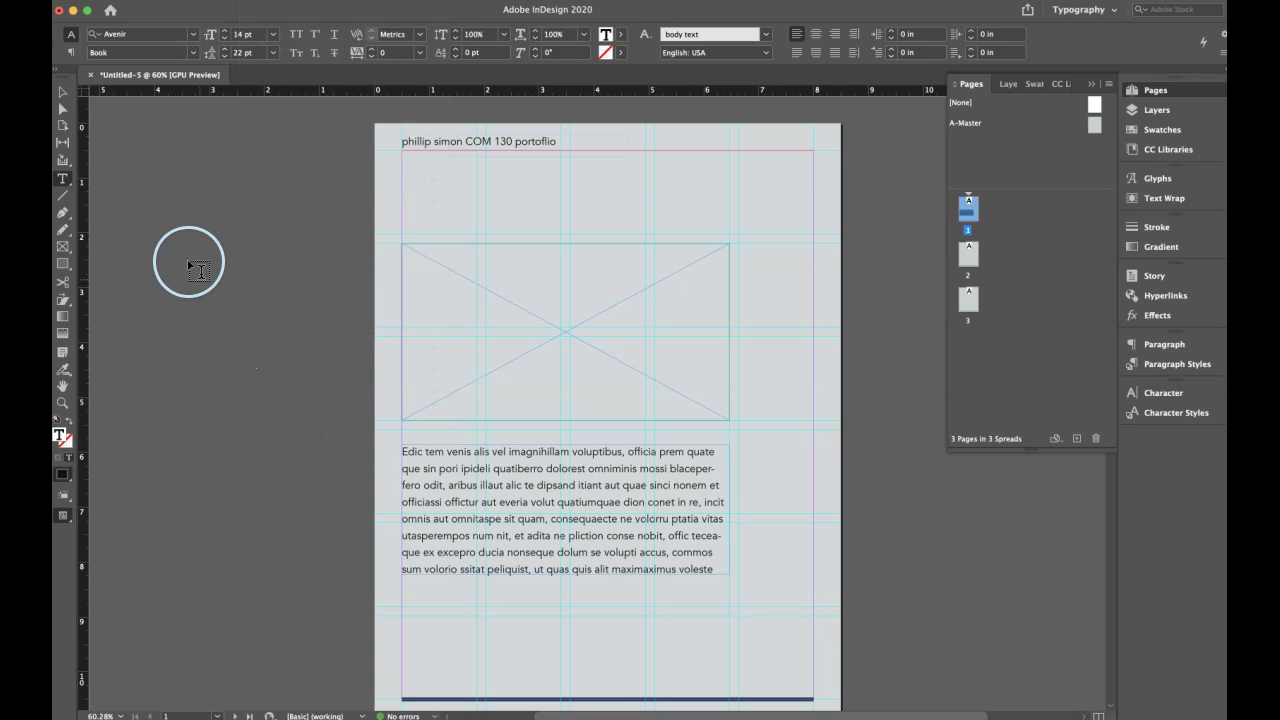
left_click(62, 92)
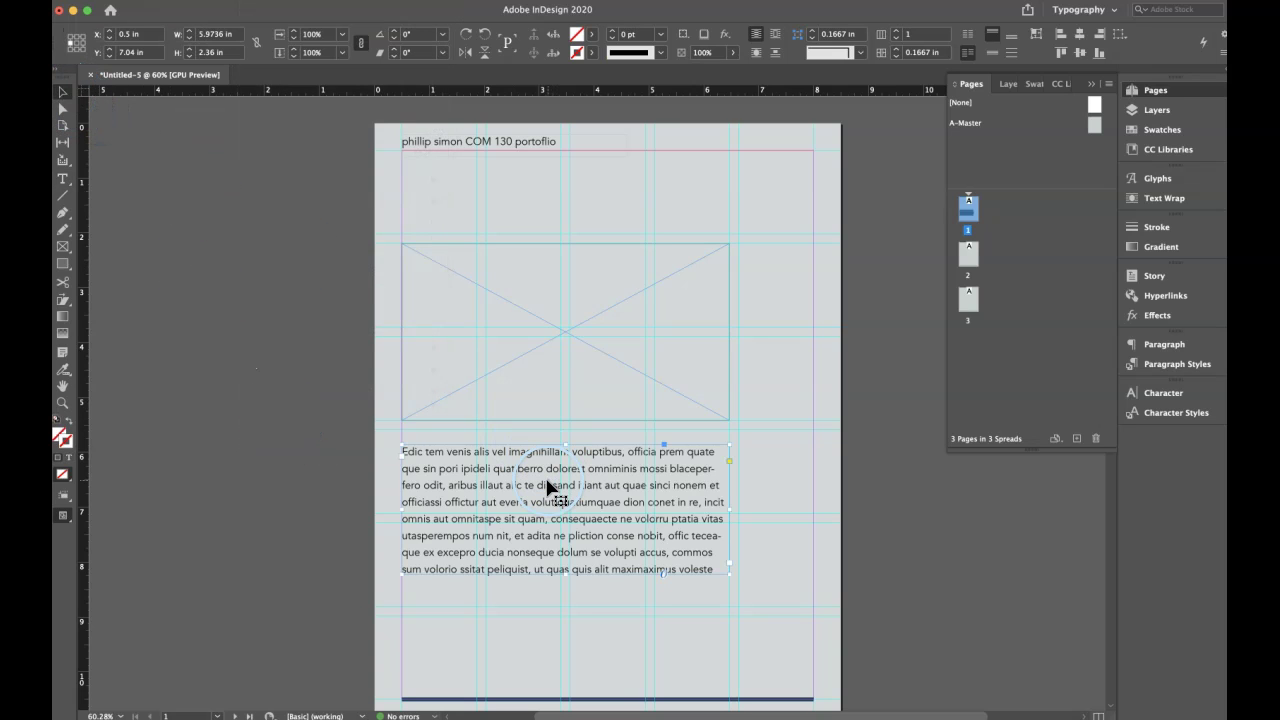
Set the font size of the placeholder body text to 13 pt
left_click(769, 466)
left_click(698, 490)
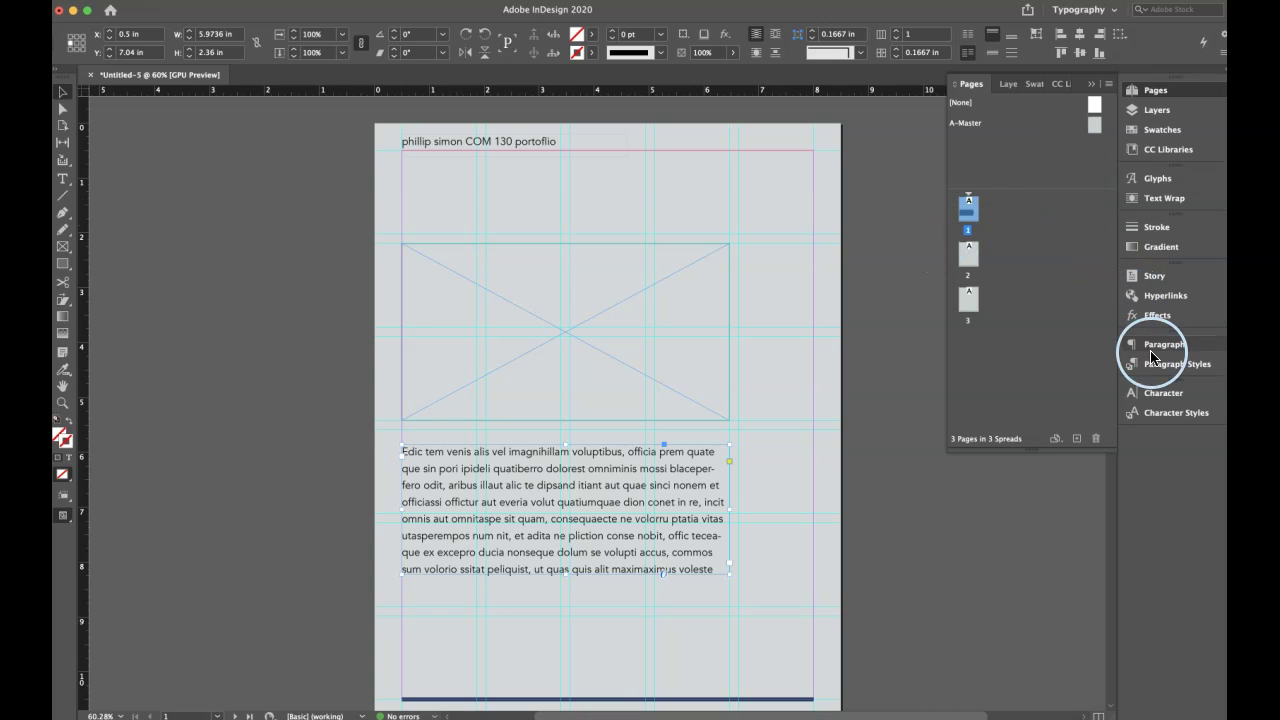
left_click(1150, 393)
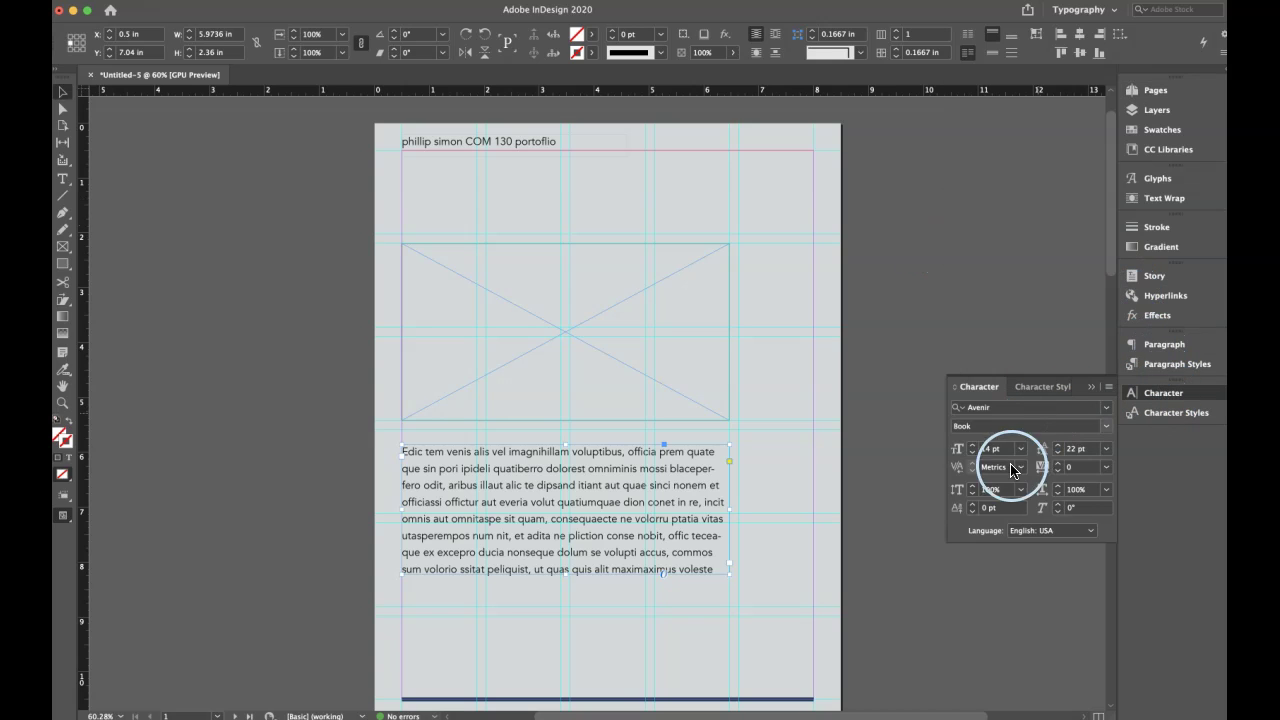
left_click(972, 454)
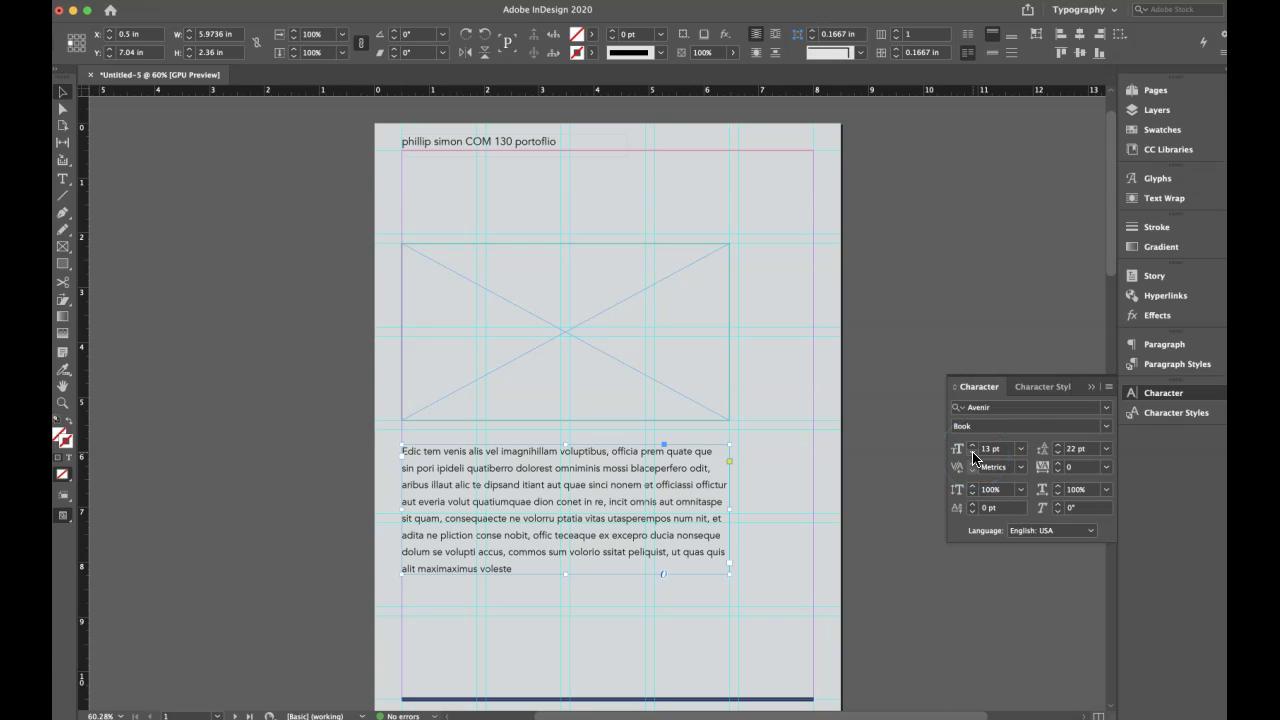
Redefine the "body text" character style from the body text frame, then deselect the frame
left_click(1049, 391)
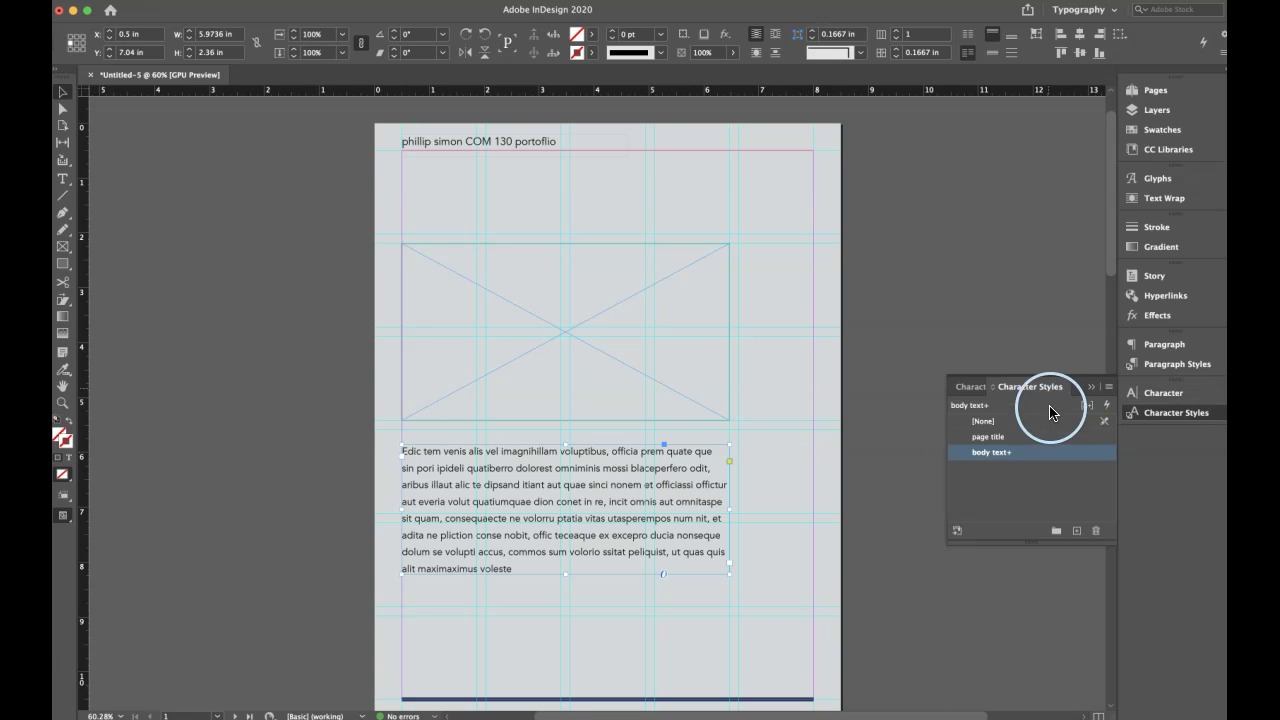
right_click(1022, 456)
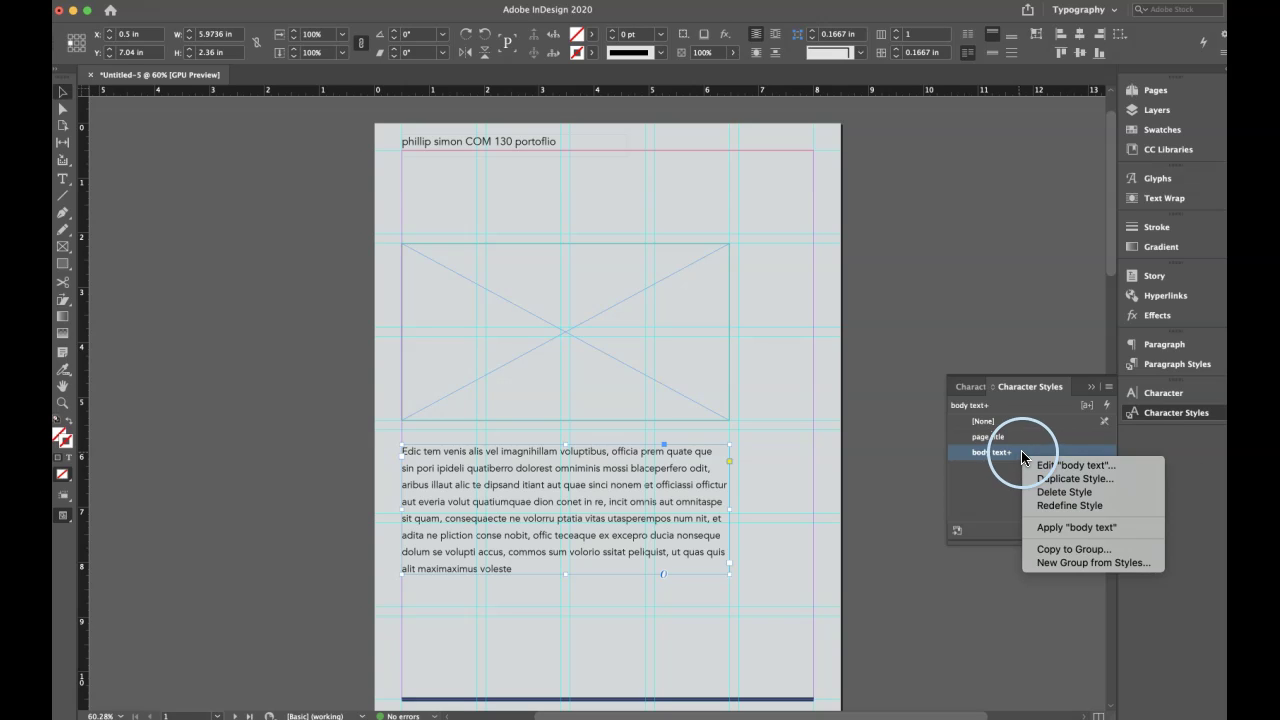
left_click(1069, 505)
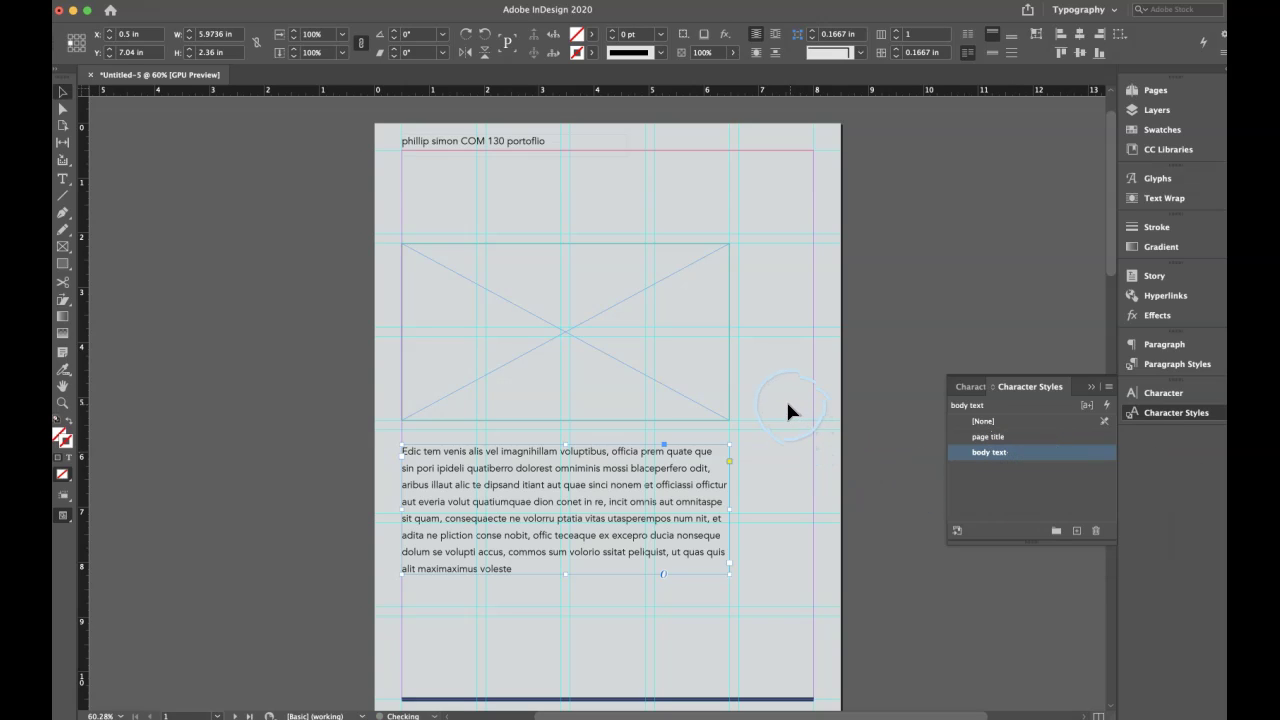
left_click(787, 403)
left_click(119, 170)
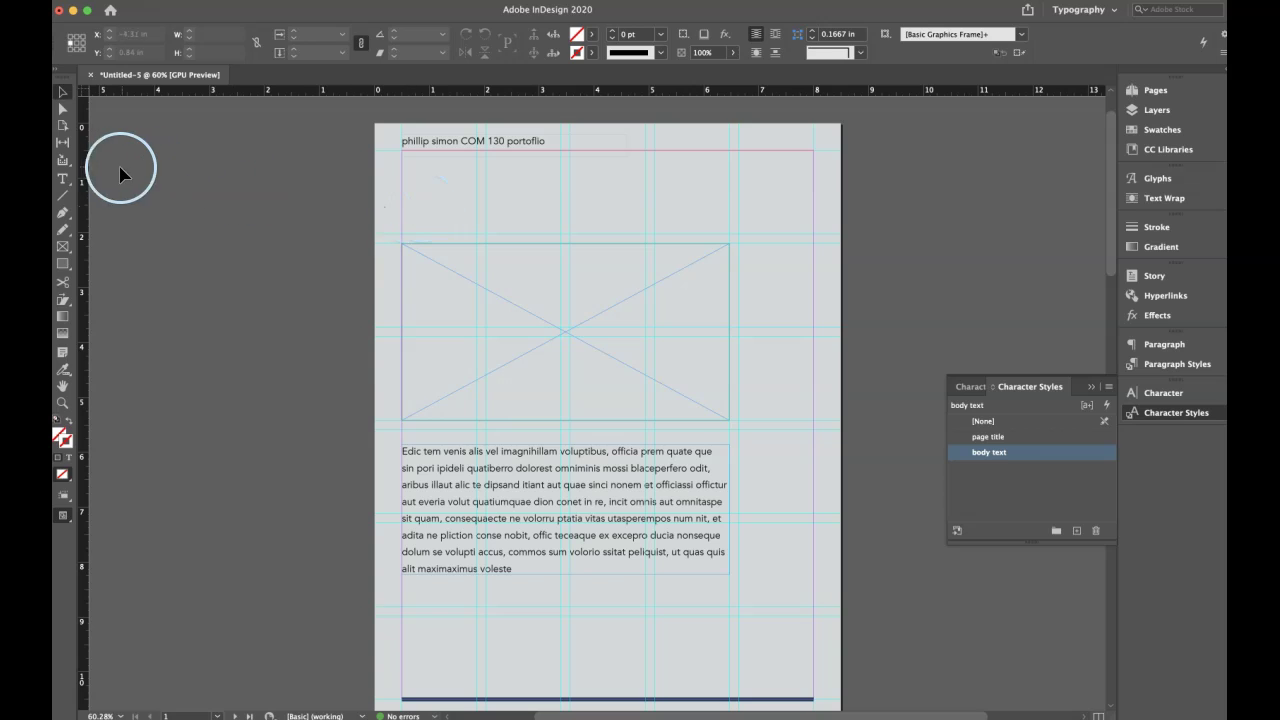
Add a text frame about 4.43 by 0.4 in above the image frame reading "Title", with the "page title" character style
left_click(62, 178)
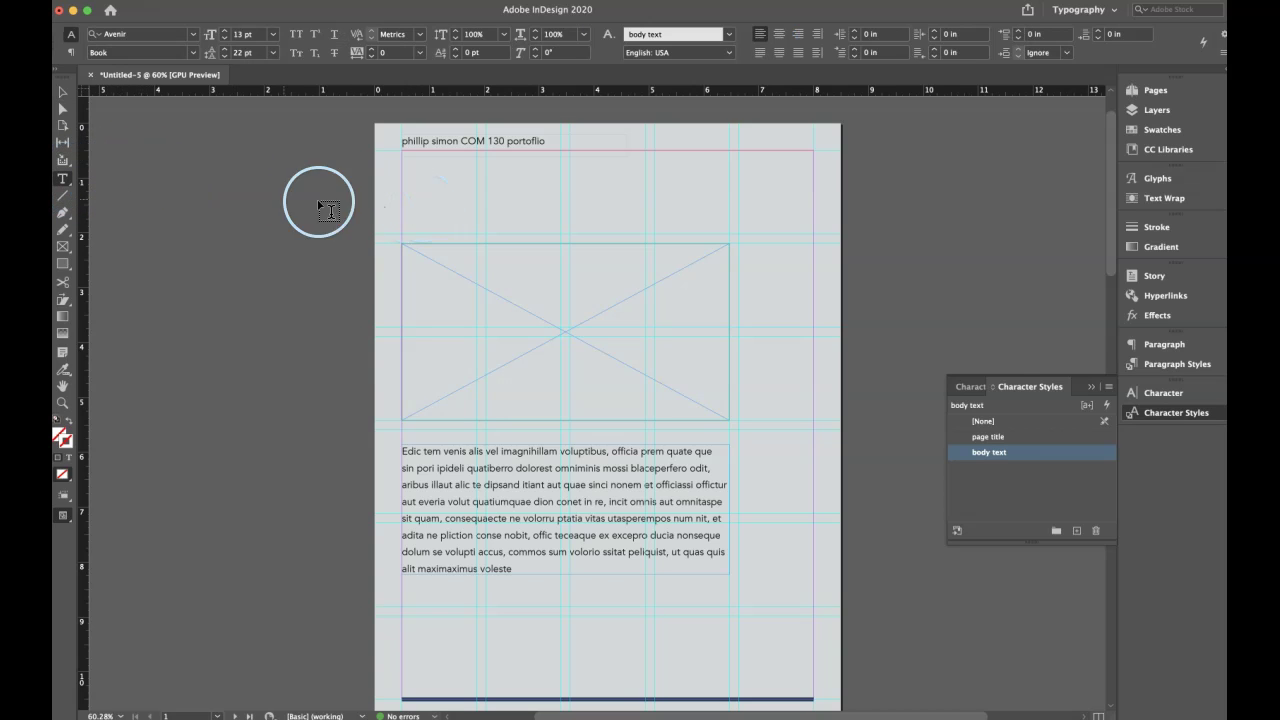
left_click_drag(403, 201, 645, 218)
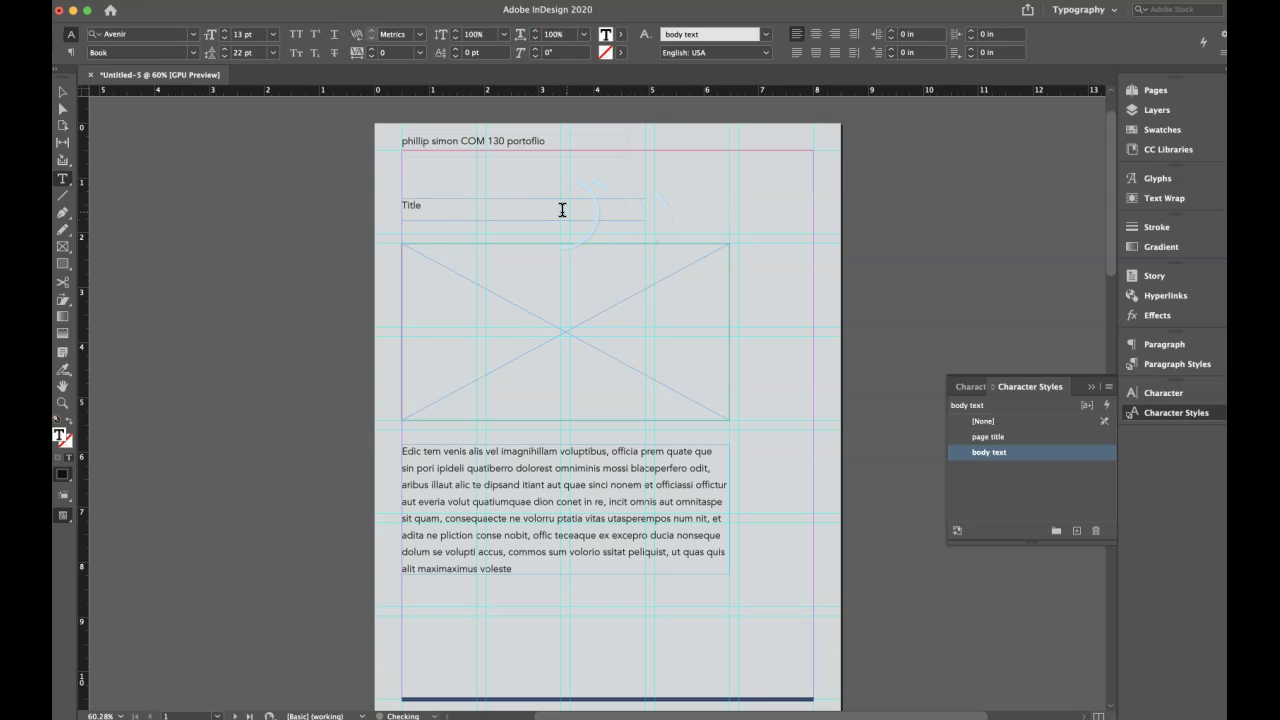
left_click(62, 92)
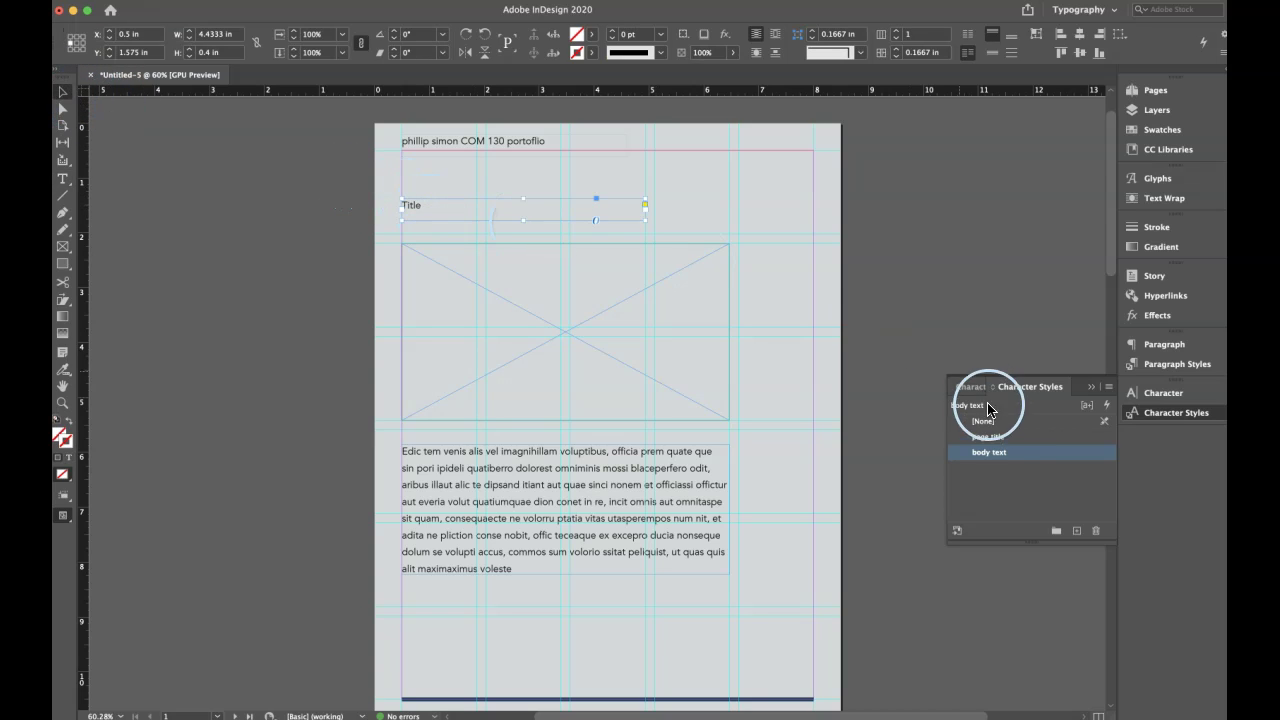
left_click(988, 437)
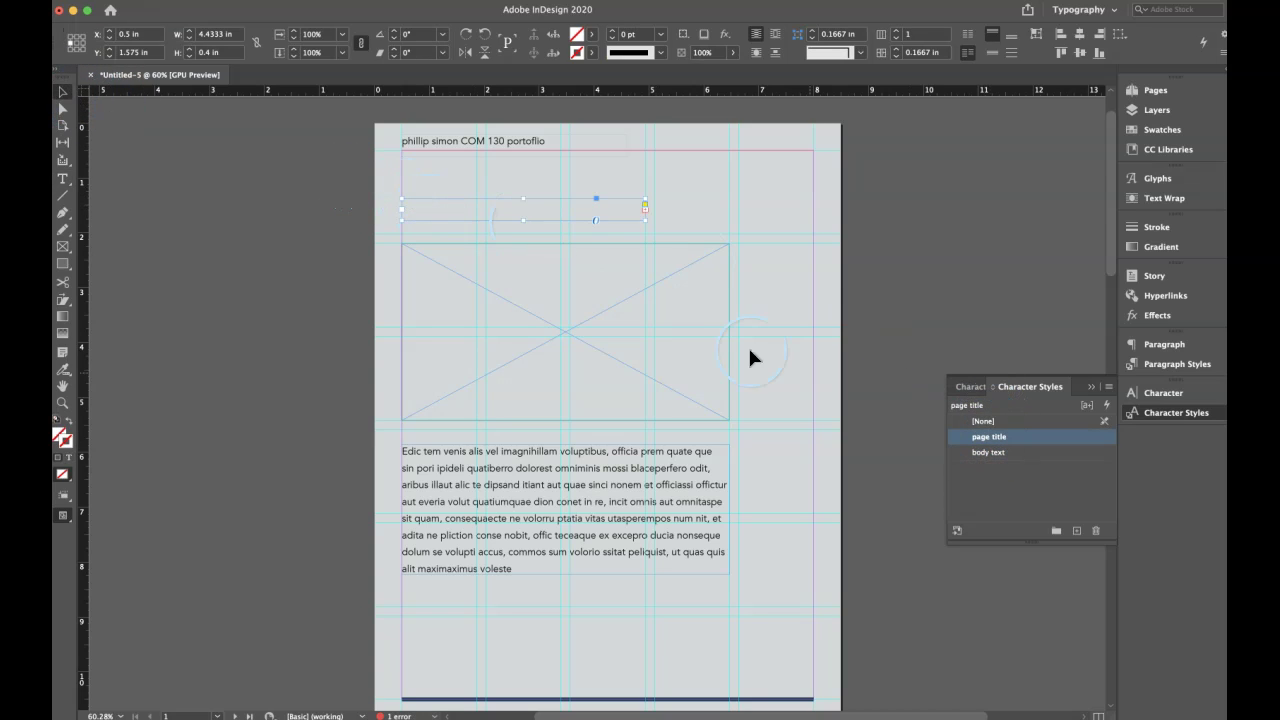
Enlarge the title frame to about 5.75 in wide and 1.13 in high so the title fits
left_click_drag(522, 220, 522, 234)
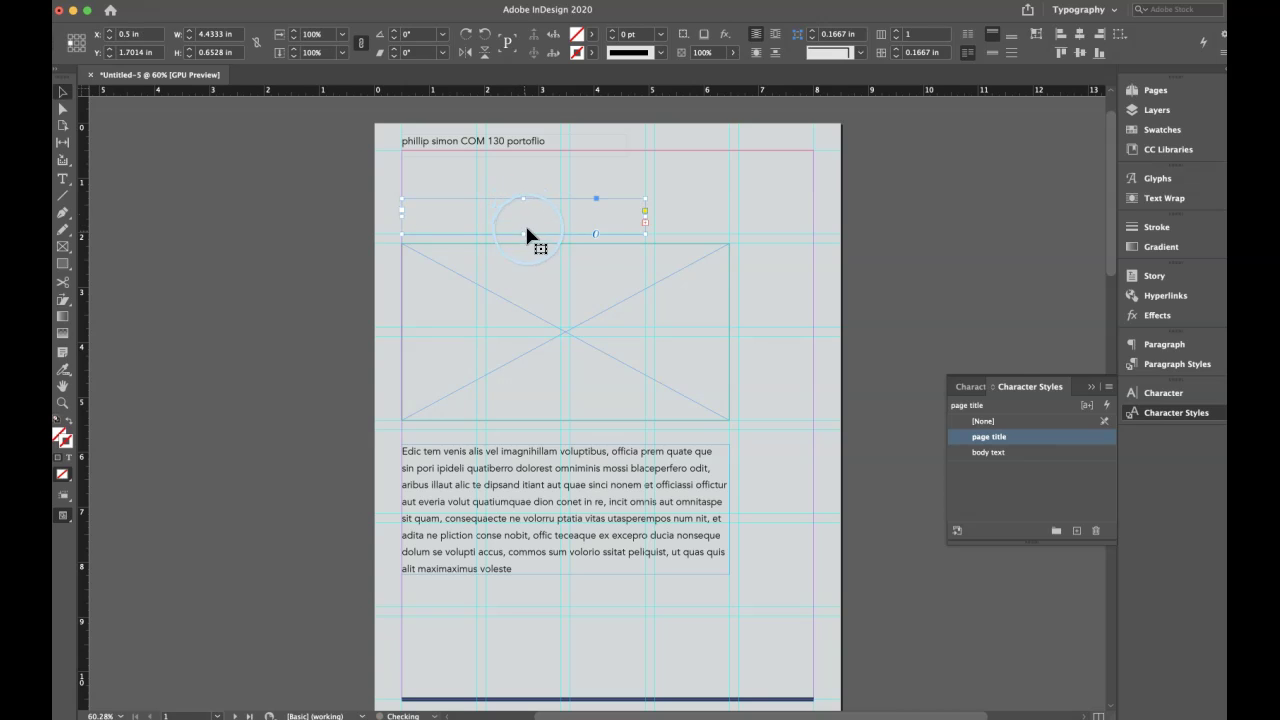
left_click_drag(646, 217, 719, 218)
left_click_drag(559, 198, 559, 172)
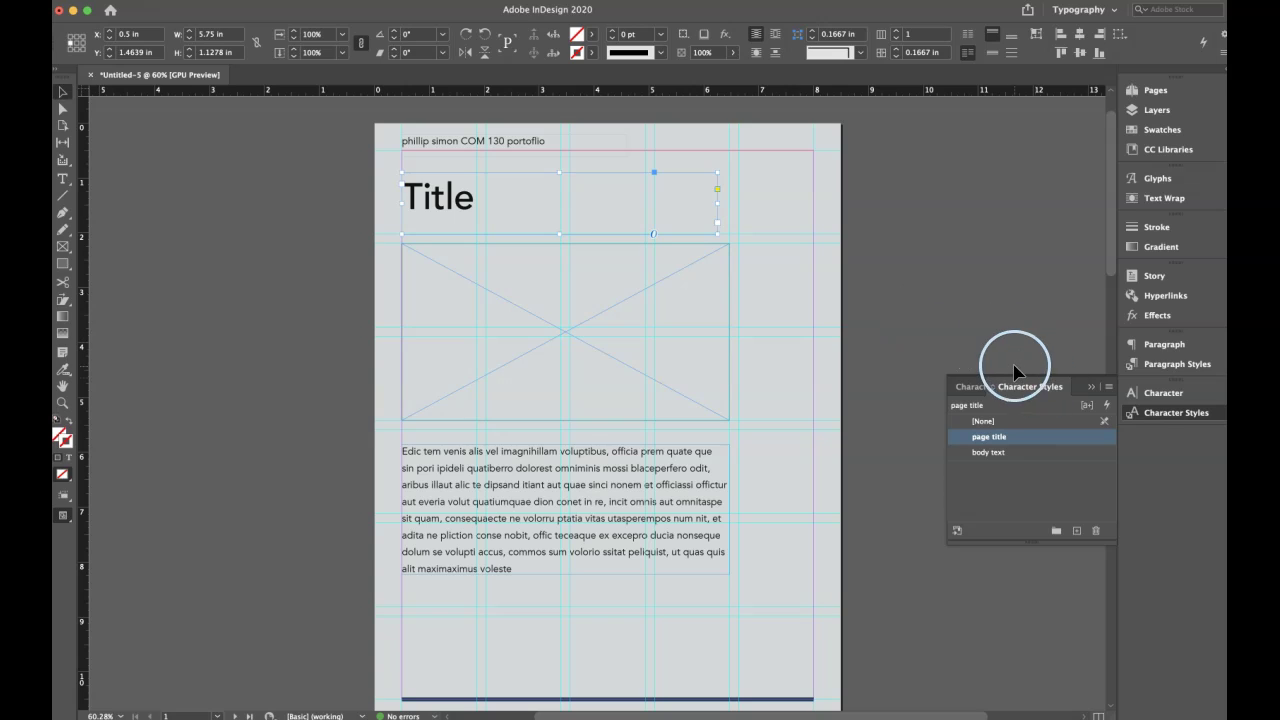
Set the title's font size to 37 pt and extend its text to "Title of the piece"
left_click(972, 386)
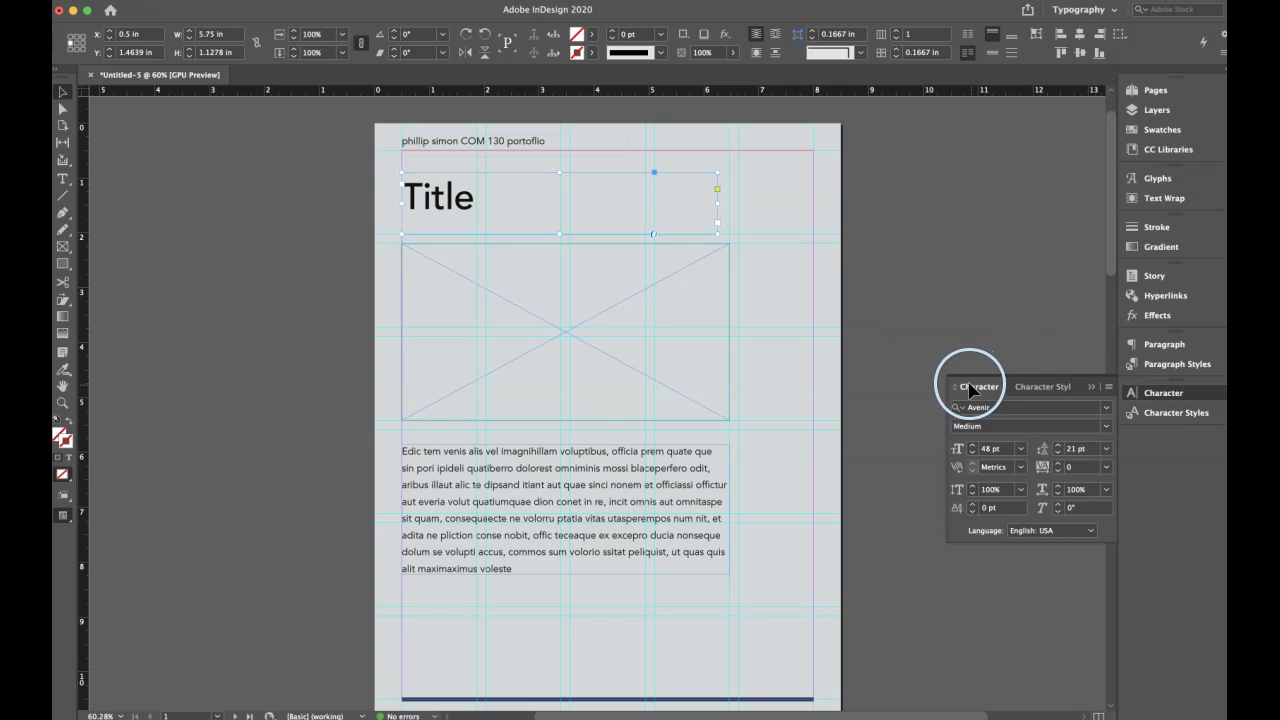
left_click(971, 453)
left_click(971, 453)
left_click(971, 453)
left_click(971, 453)
left_click(971, 453)
left_click(971, 453)
double_click(457, 198)
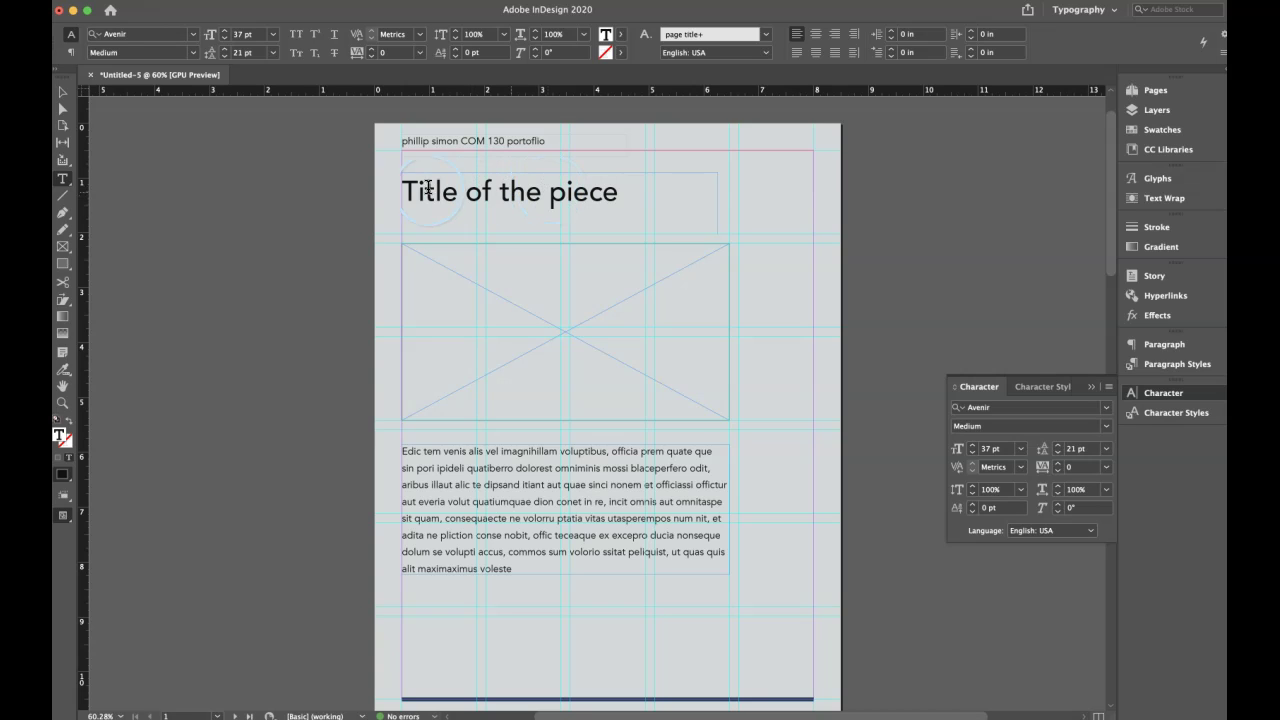
Reduce the title's font size to 30 pt
left_click(63, 95)
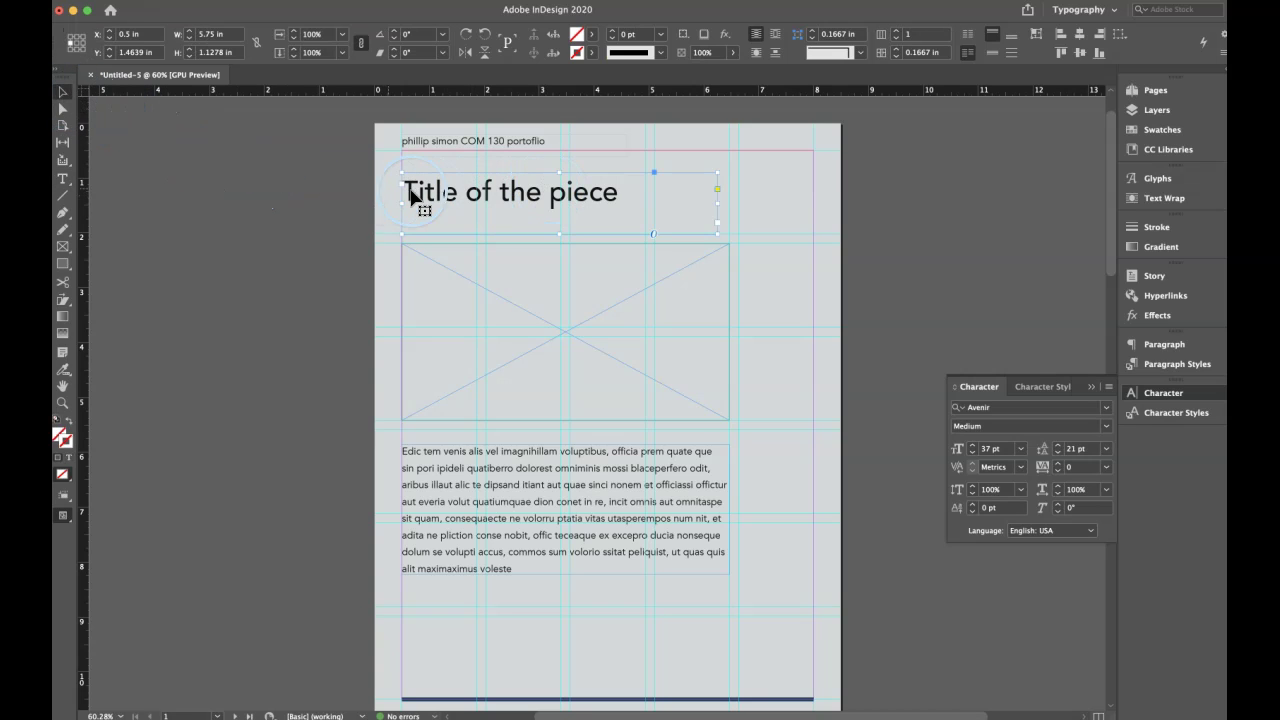
left_click(971, 453)
left_click(971, 453)
left_click(971, 453)
left_click(970, 453)
left_click(970, 453)
left_click(970, 453)
left_click(970, 453)
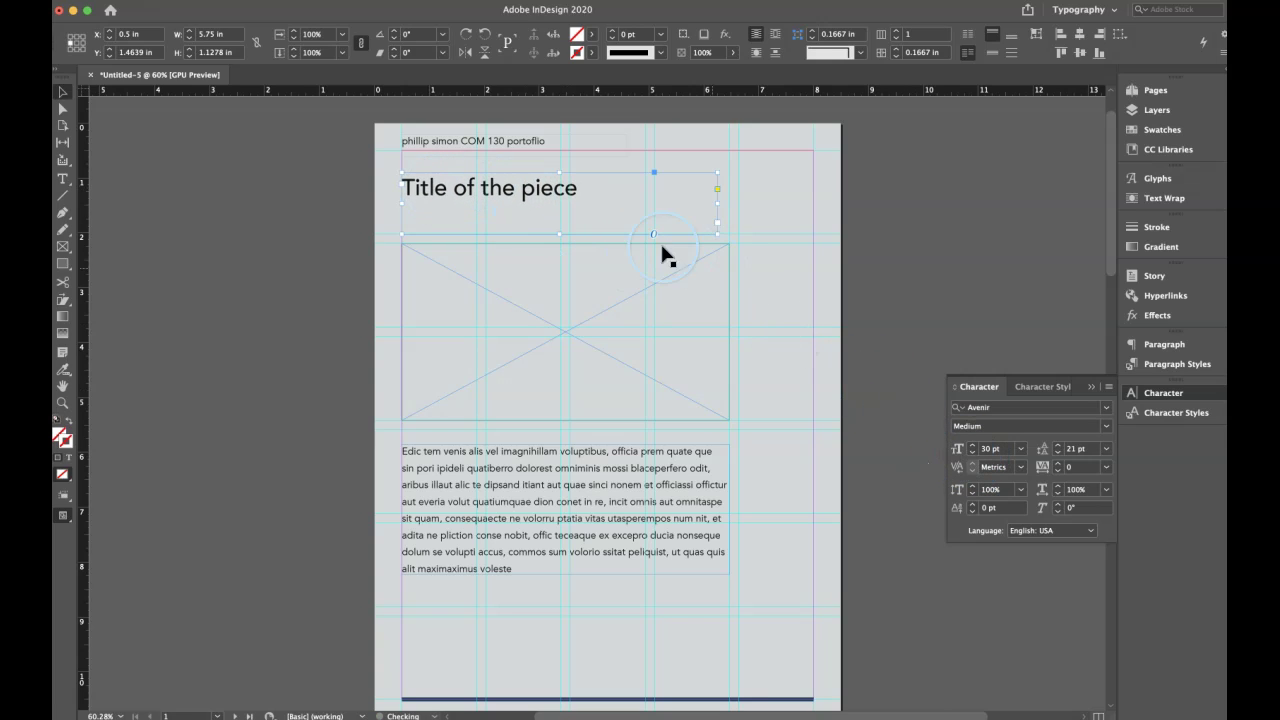
Shorten the title frame to about 0.56 in high and place it just above the image frame
left_click_drag(557, 233, 527, 227)
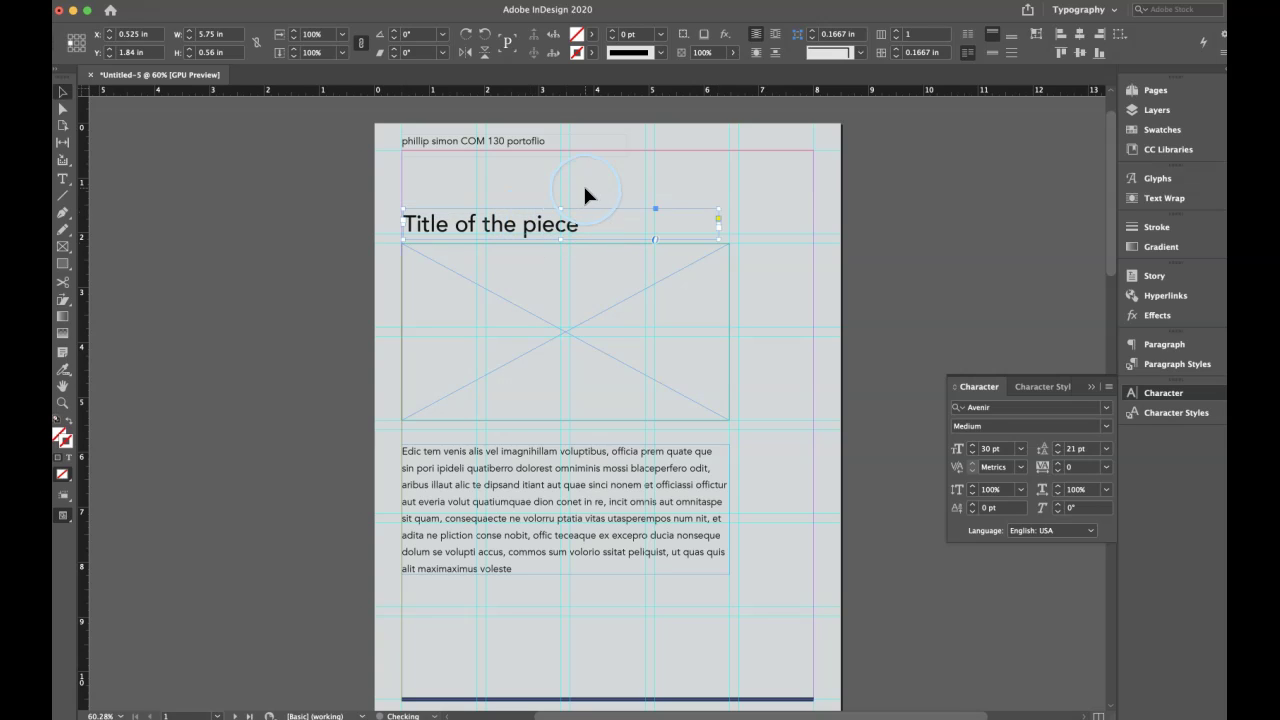
left_click(617, 203)
left_click(563, 225)
Set the title's font size to 26 pt and nudge its frame down against the image frame
left_click(971, 452)
left_click(971, 454)
left_click(971, 454)
left_click(971, 454)
left_click(971, 454)
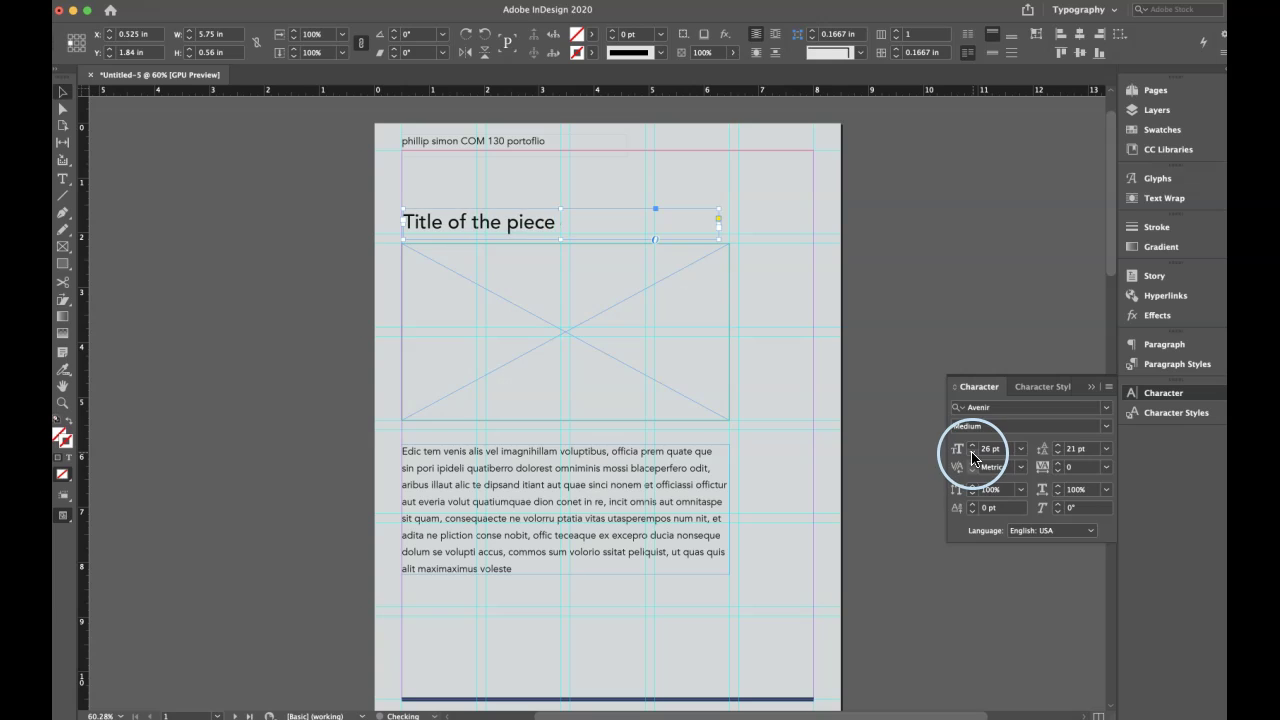
left_click_drag(540, 230, 542, 232)
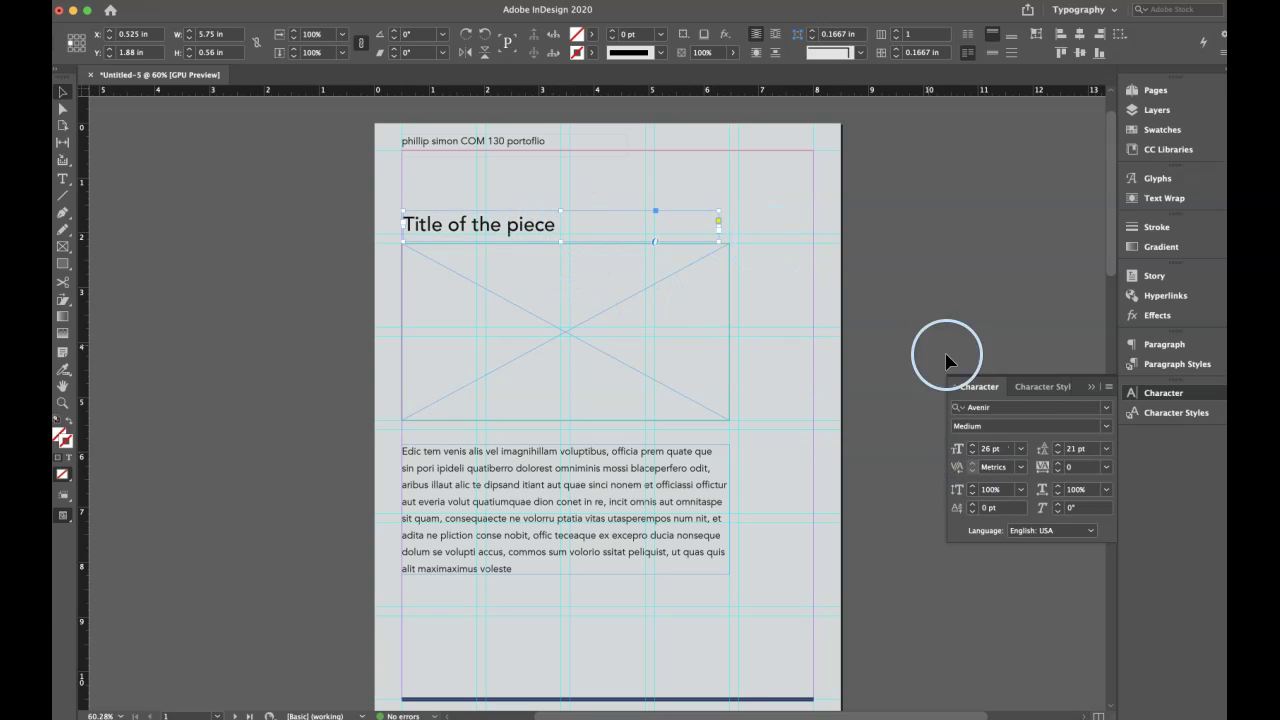
Redefine the "page title" character style from the resized title, then deselect the frame
left_click(1040, 387)
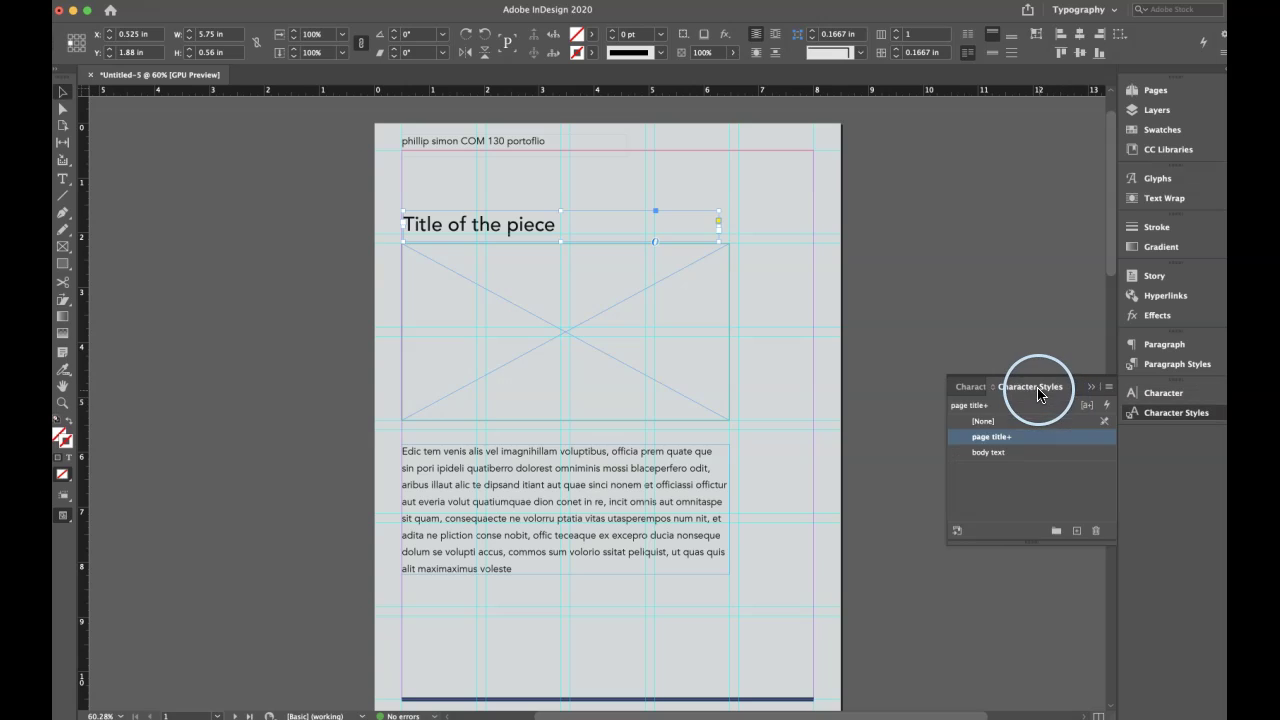
right_click(1020, 438)
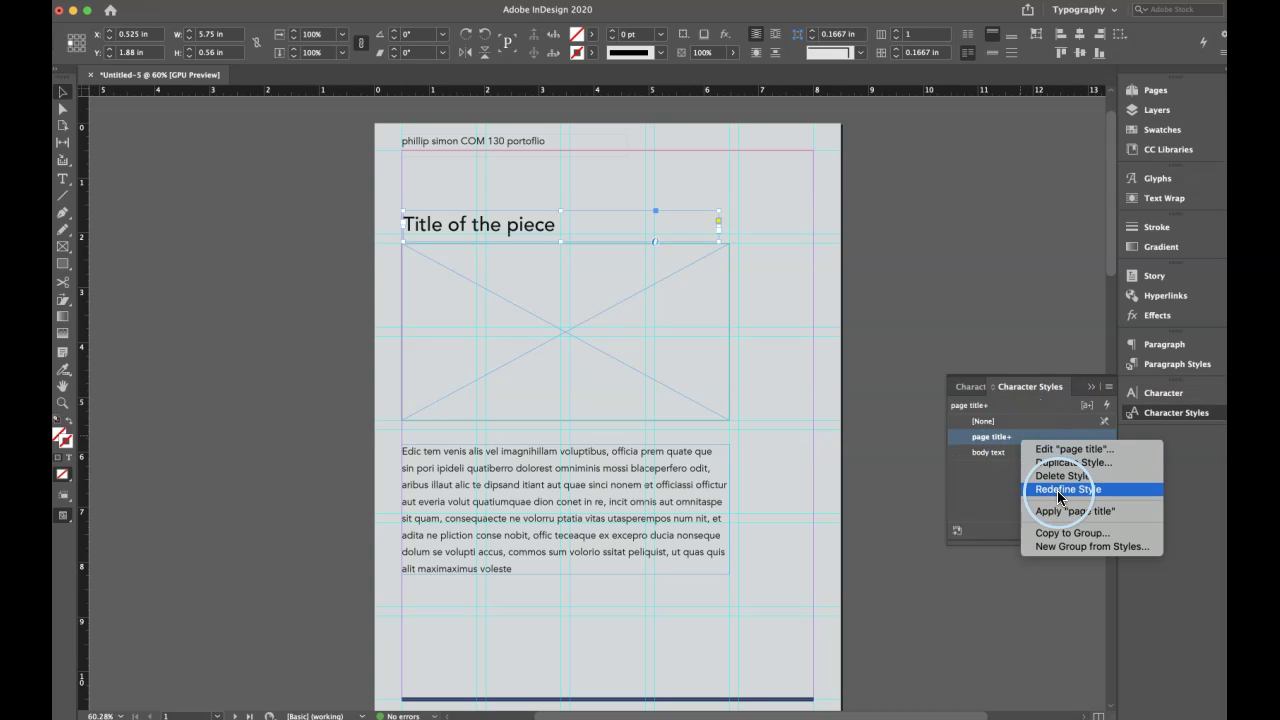
left_click(775, 215)
left_click(742, 196)
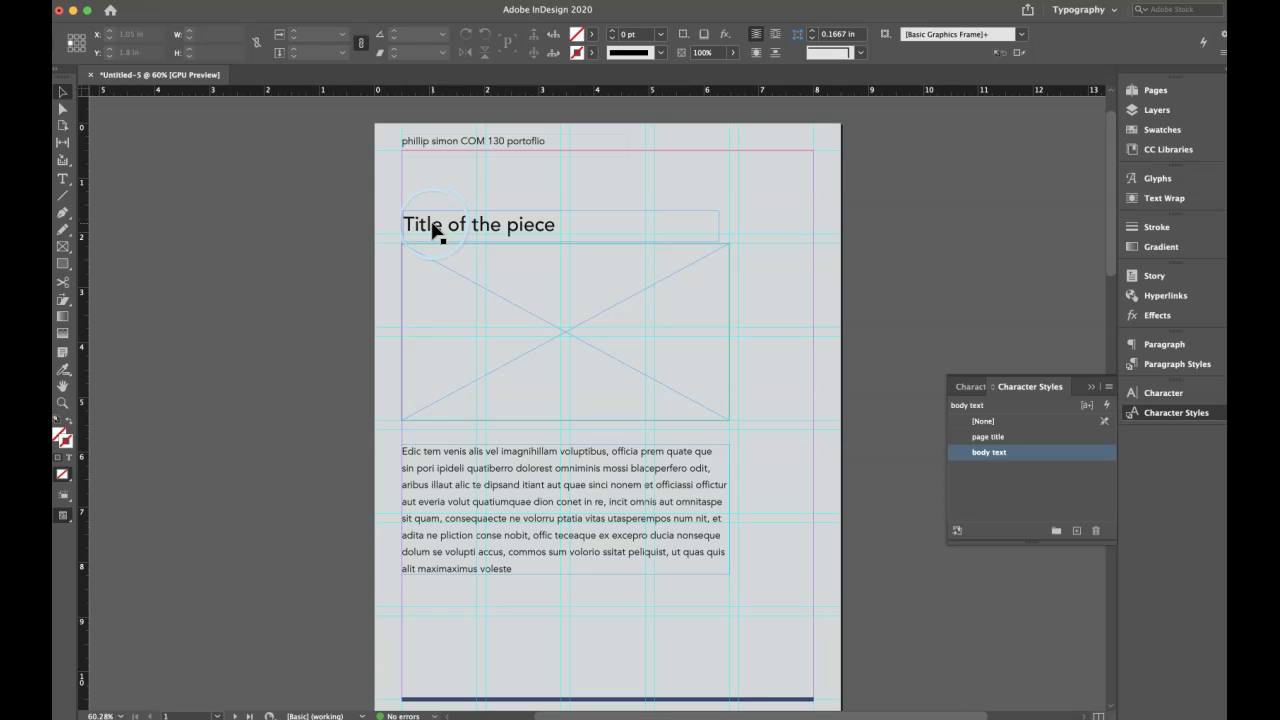
Move the title frame up by about half an inch and place a pasted copy between it and the image frame
left_click_drag(432, 228, 446, 205)
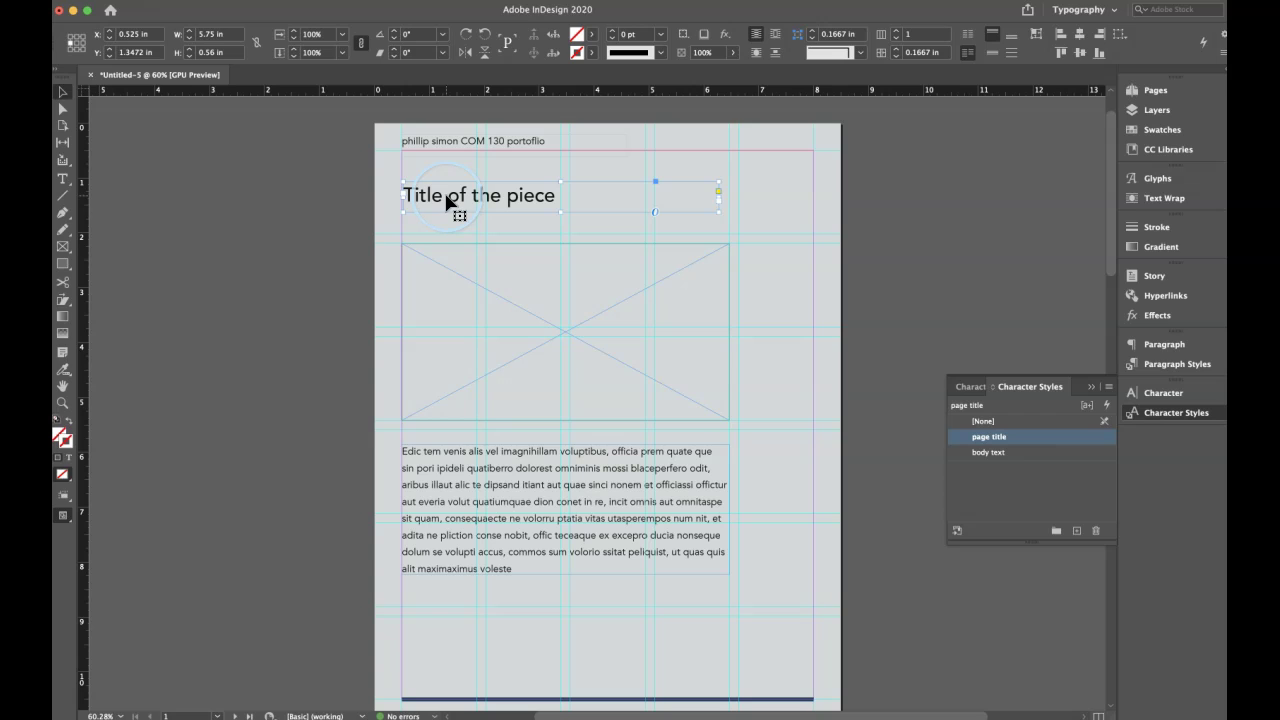
key("super+v")
left_click_drag(508, 400, 472, 231)
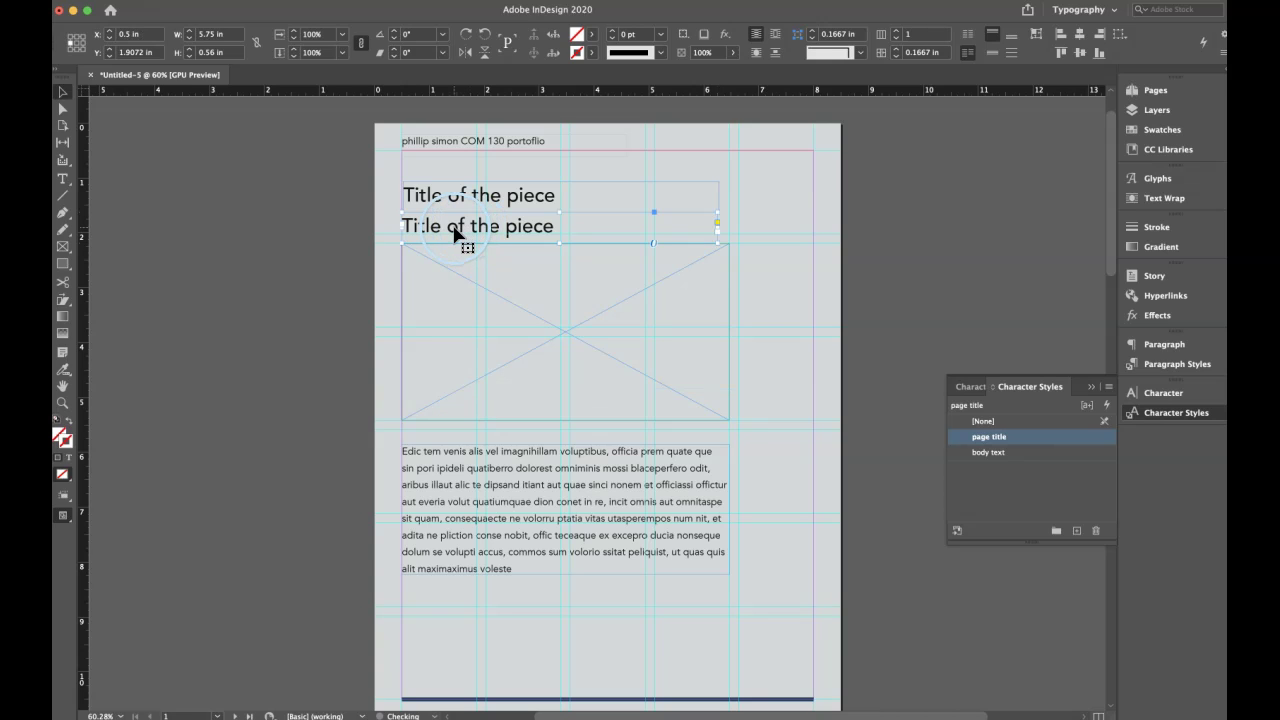
Replace the copied title's text with "Sub title of the piece"
double_click(456, 225)
left_click(462, 225)
left_click_drag(557, 225, 402, 225)
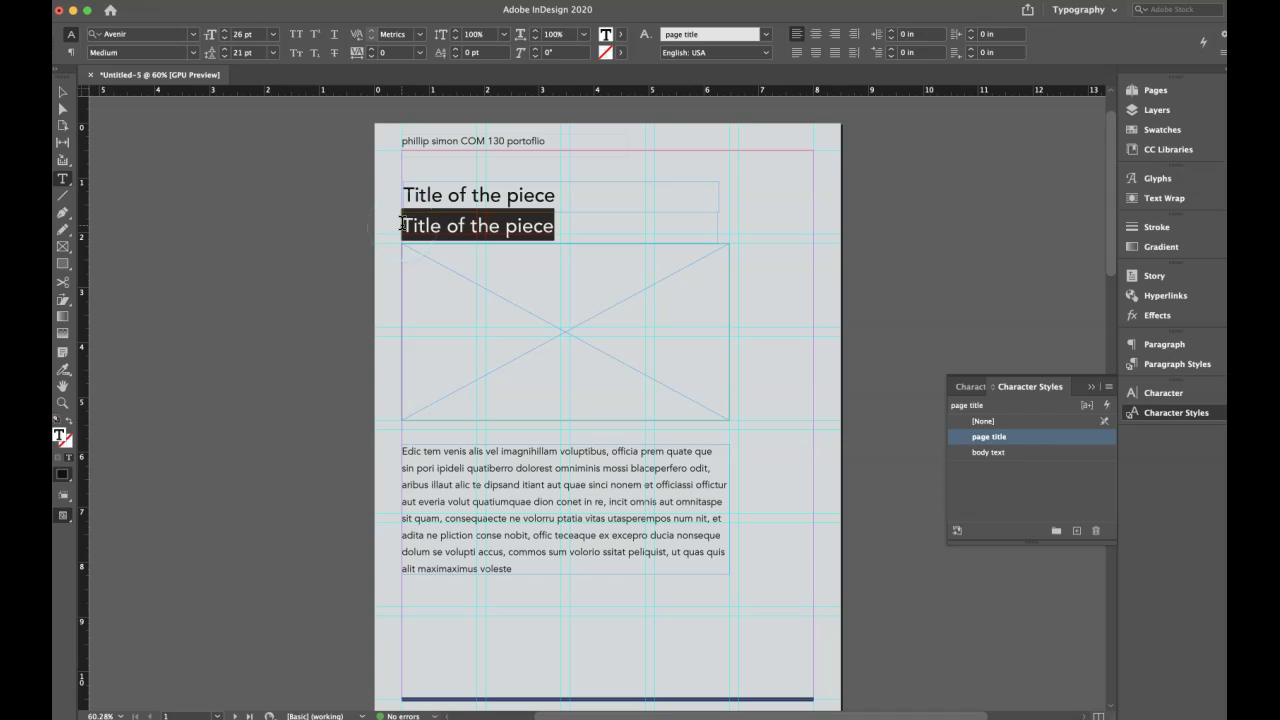
type("Sub t")
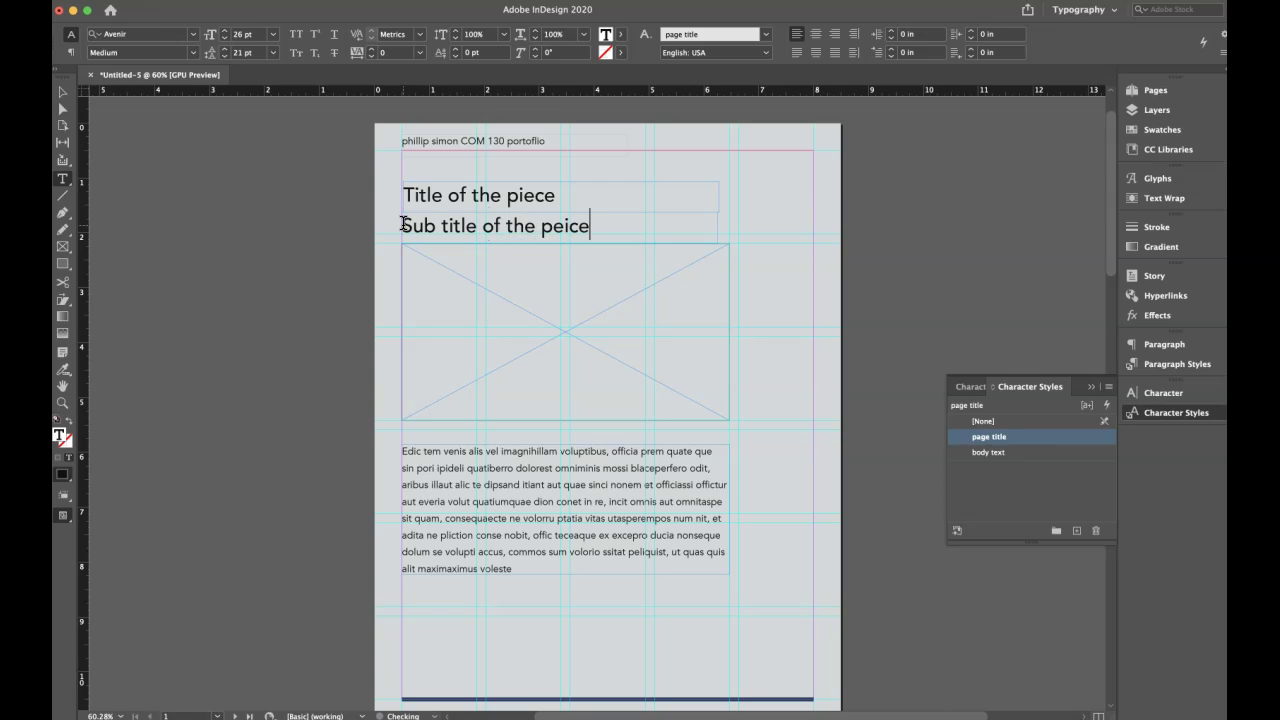
double_click(564, 226)
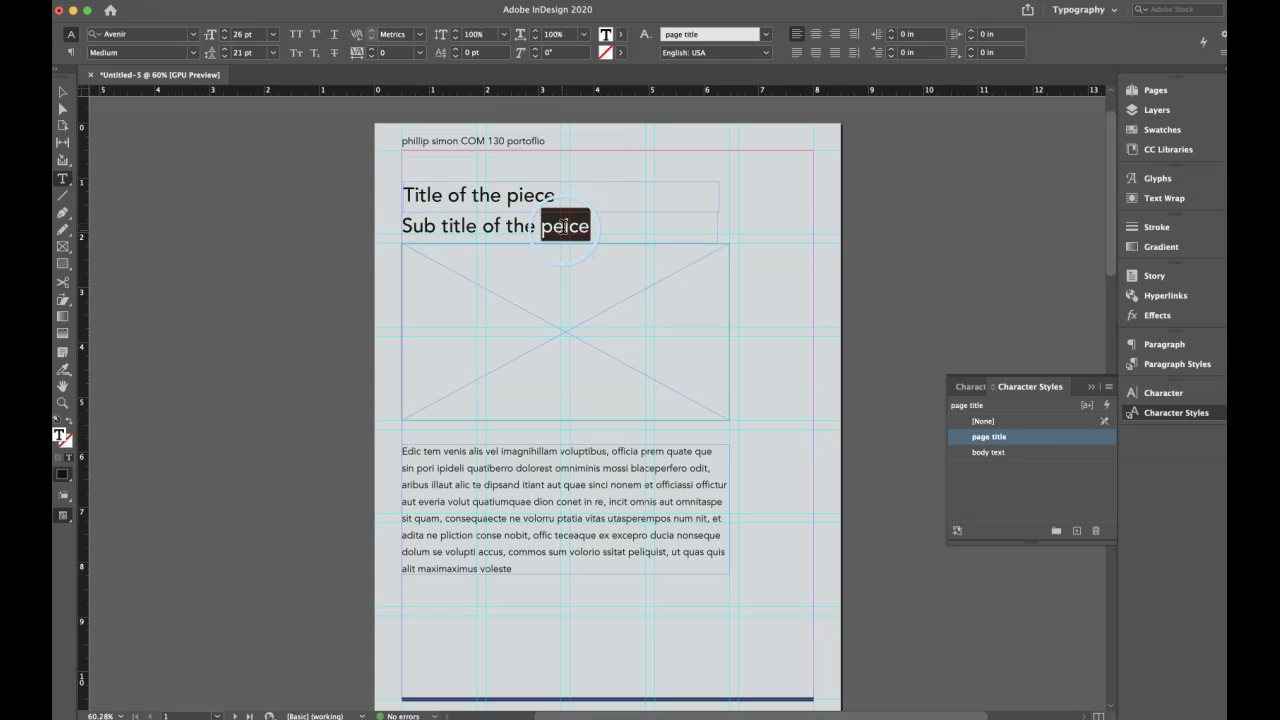
type("p")
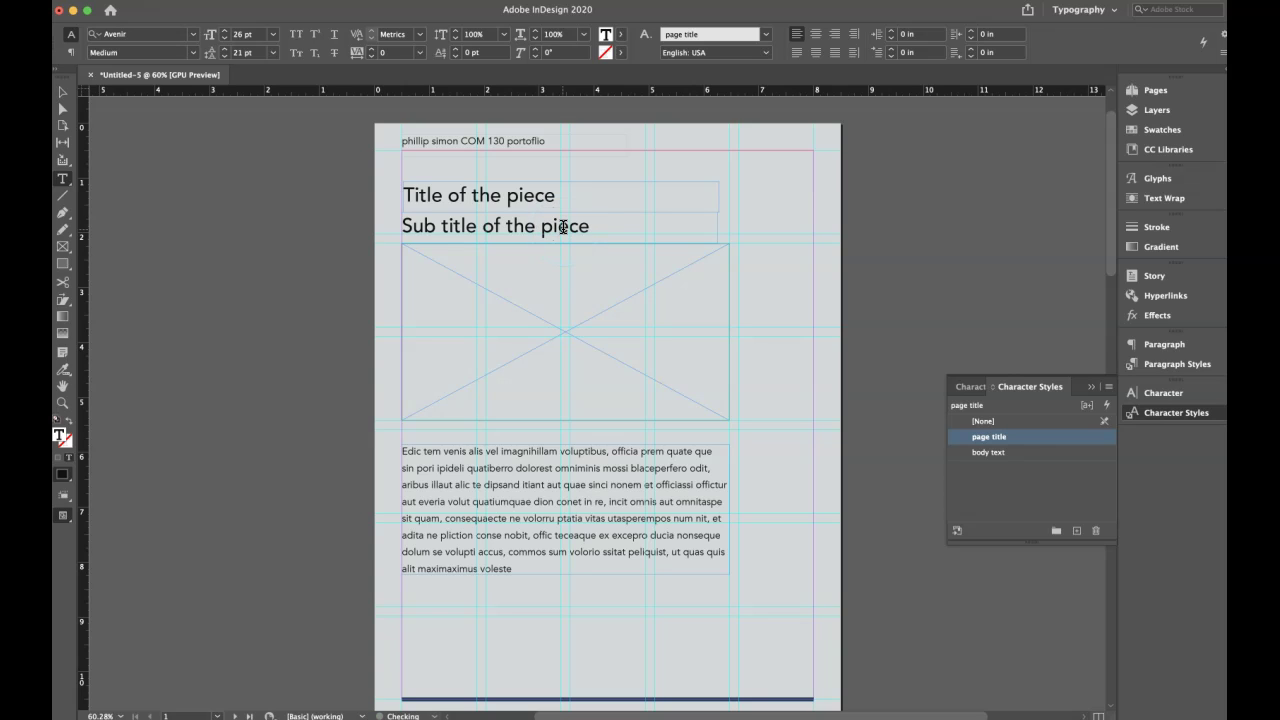
Set the subtitle's font size to 19 pt
left_click(62, 91)
left_click(470, 226)
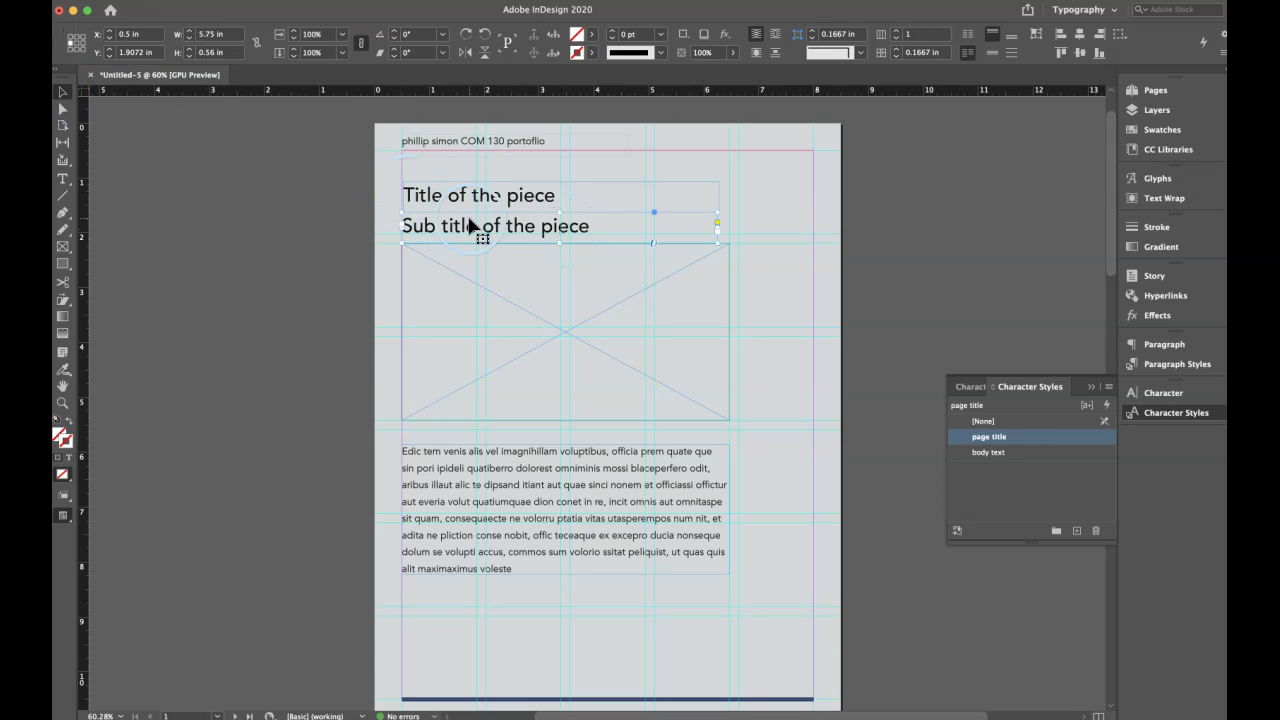
left_click(968, 387)
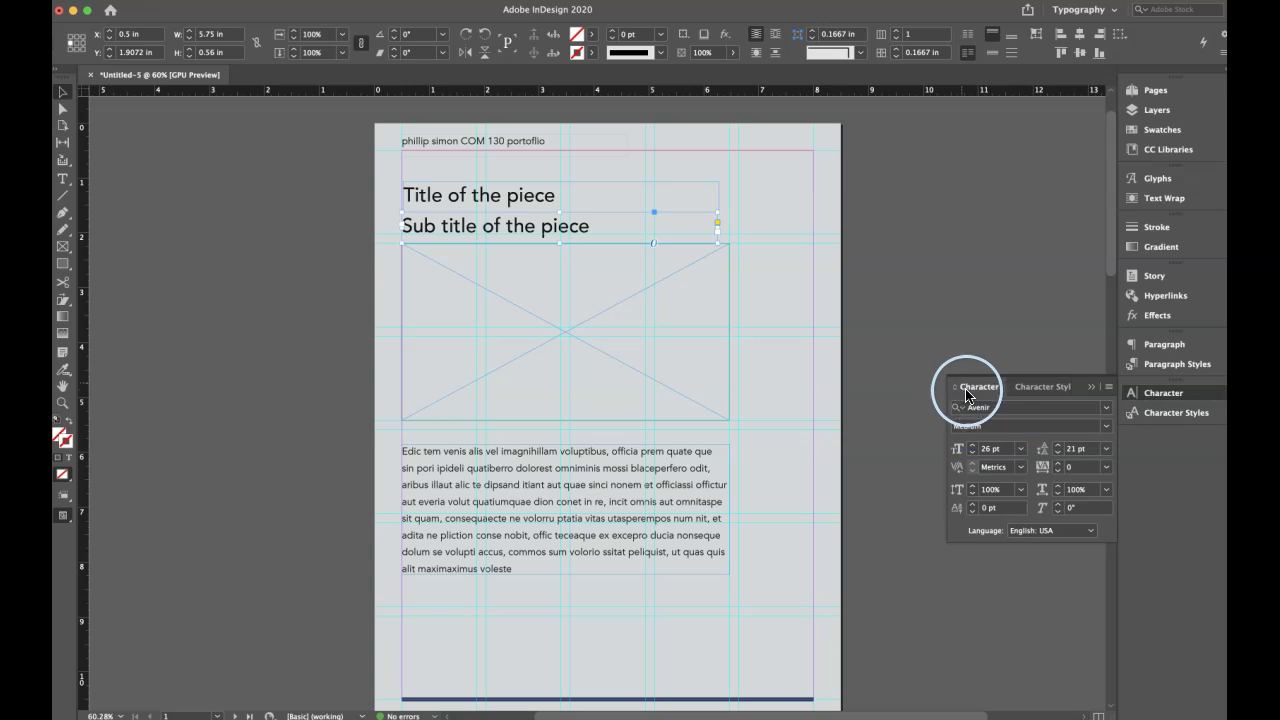
left_click(972, 453)
left_click(972, 453)
left_click(972, 453)
left_click(972, 453)
left_click(972, 453)
left_click(972, 453)
left_click(972, 453)
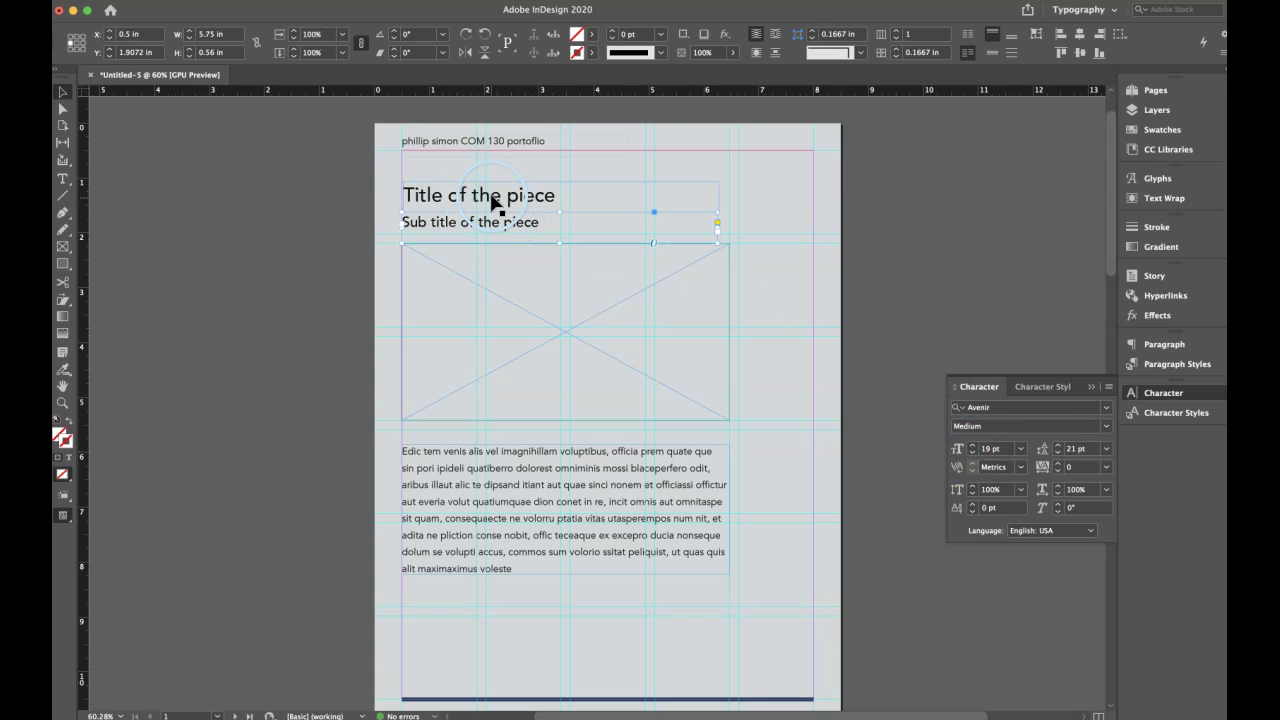
Move the title and subtitle frames up by about 0.28 in overall, keeping the subtitle directly beneath the title
left_click_drag(495, 201, 491, 170)
left_click_drag(491, 228, 493, 200)
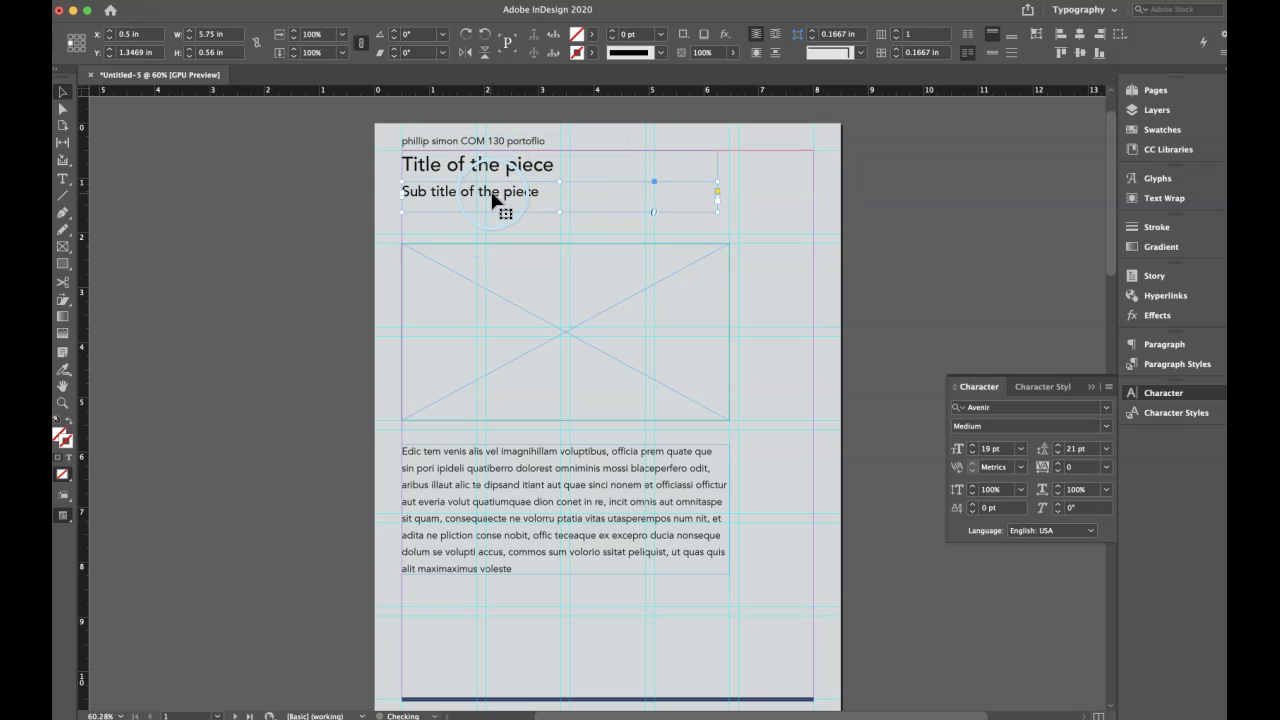
left_click(780, 223)
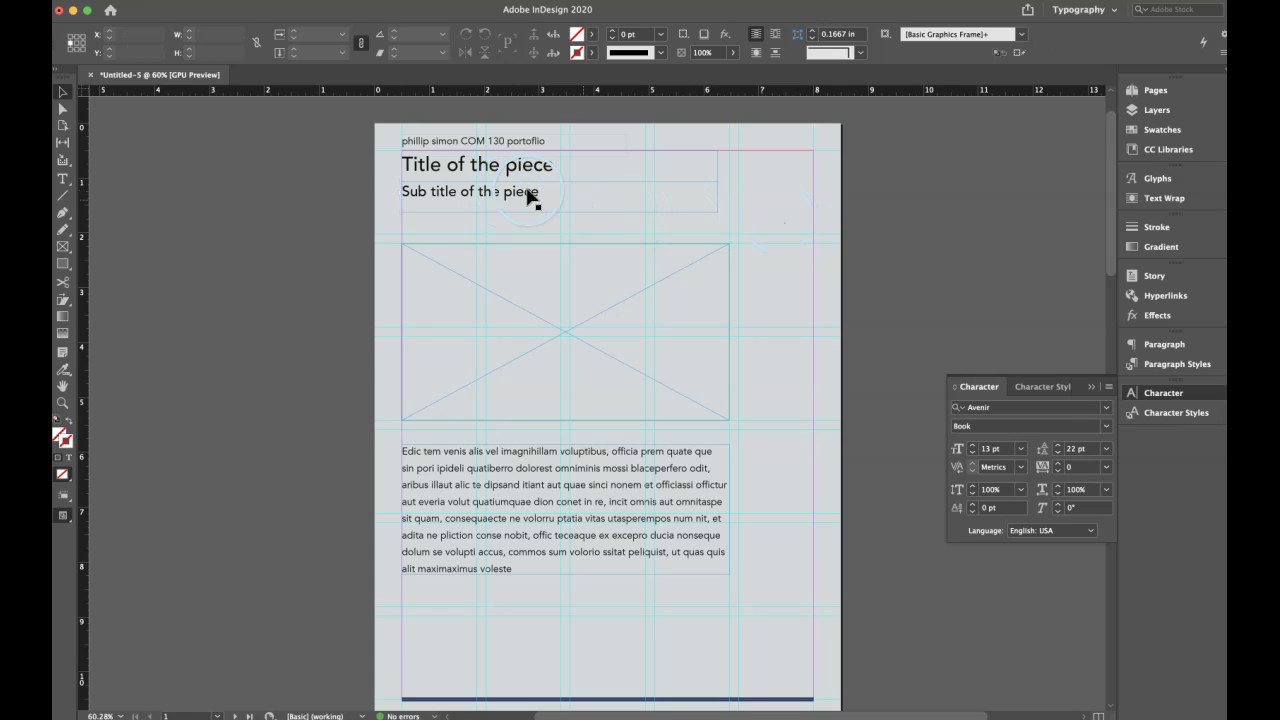
left_click_drag(500, 194, 498, 215)
left_click_drag(491, 171, 503, 184)
Create a character style named "sub title" from the subtitle's formatting, then deselect the subtitle frame
left_click(509, 211)
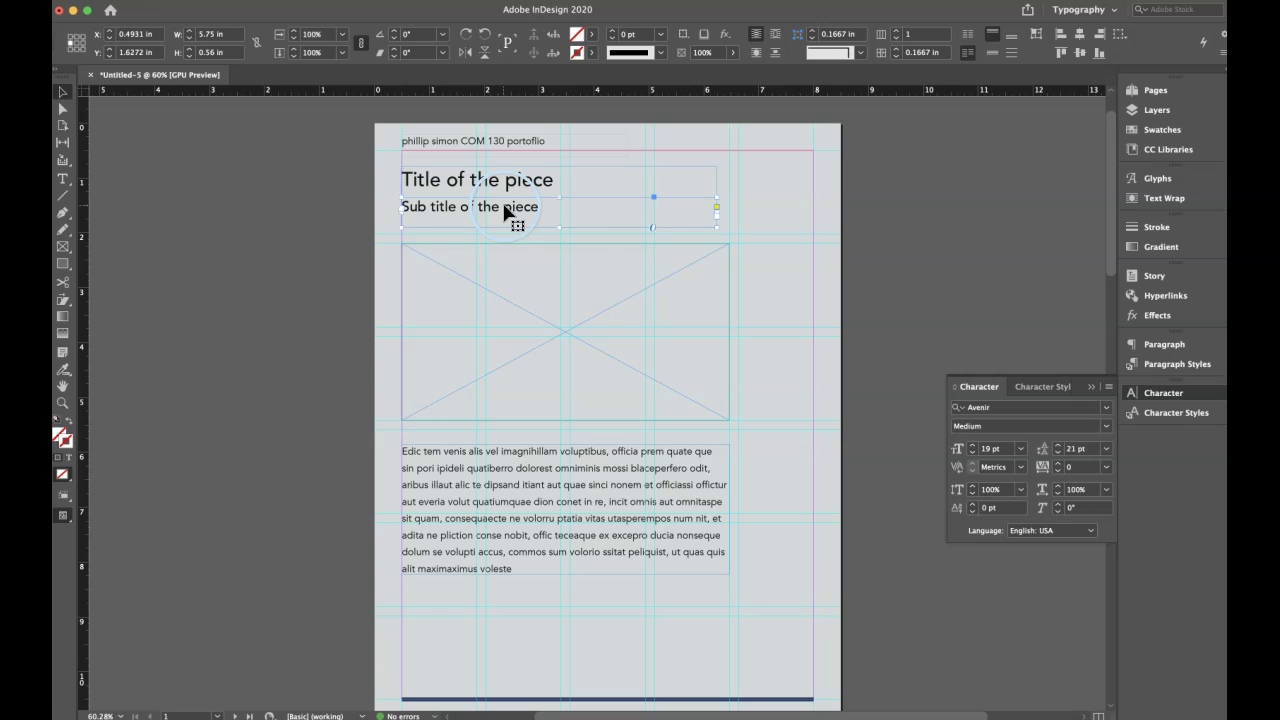
left_click(1035, 387)
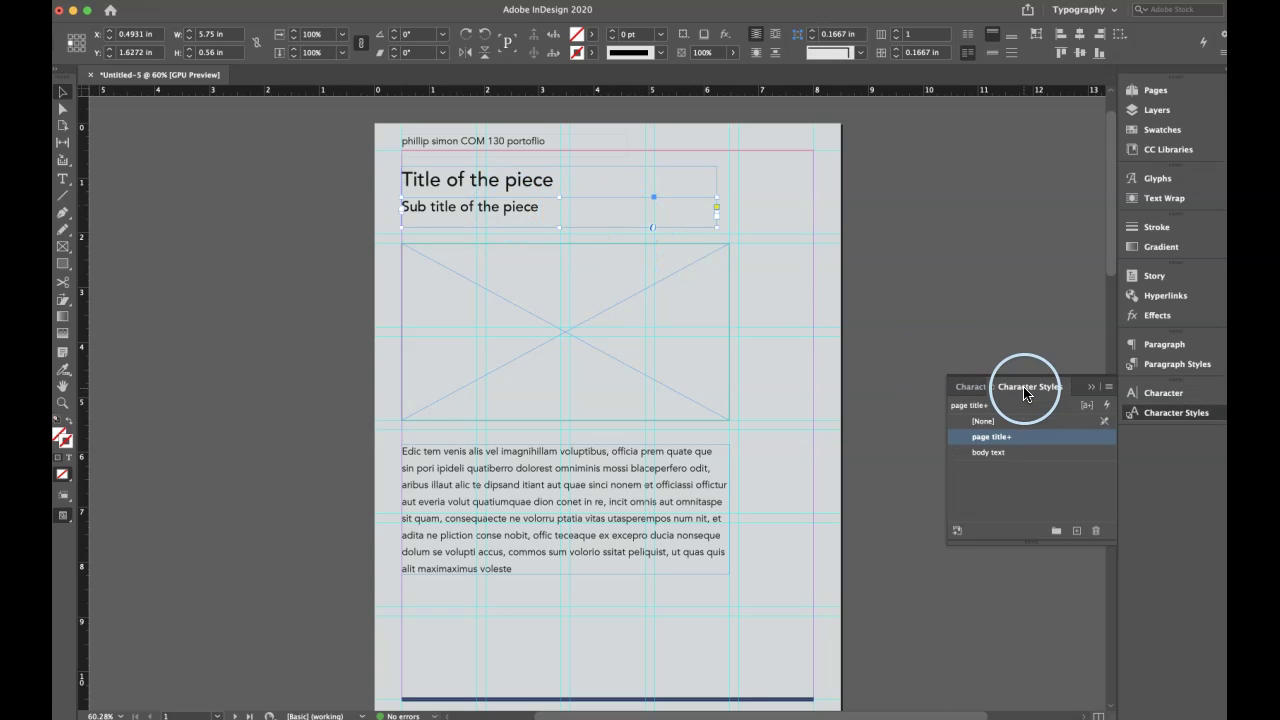
left_click(1080, 532)
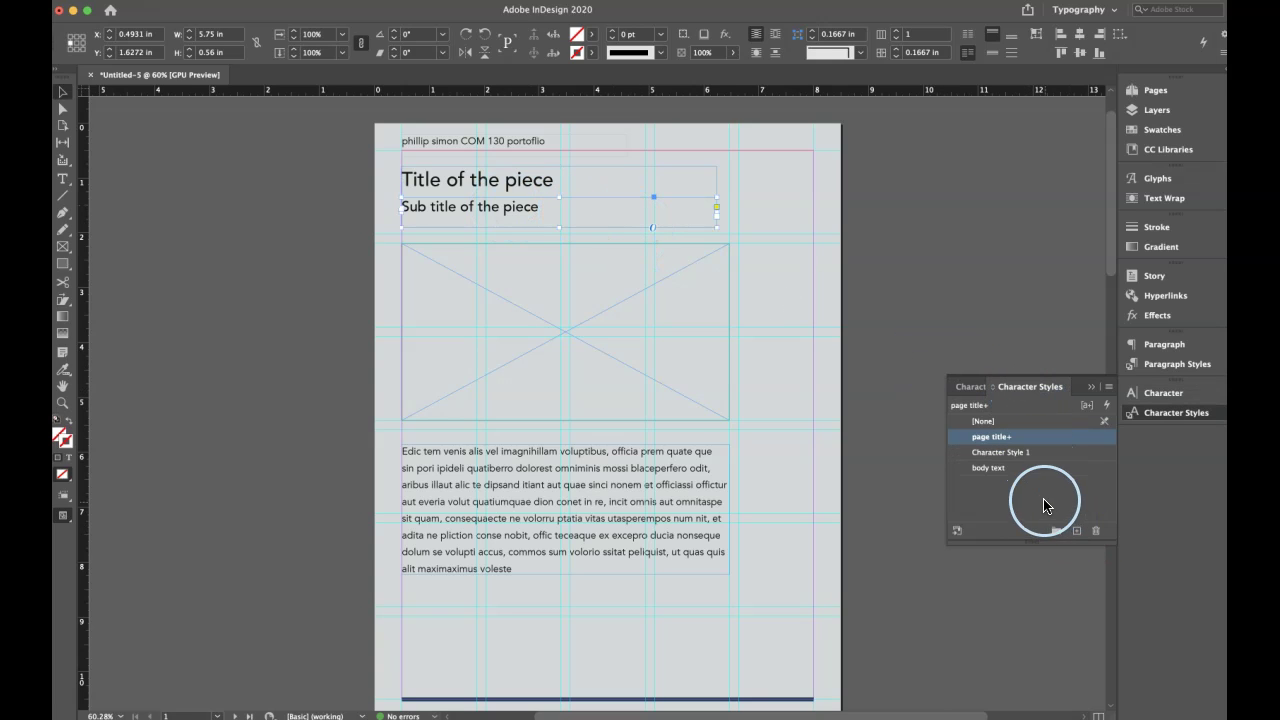
double_click(1000, 452)
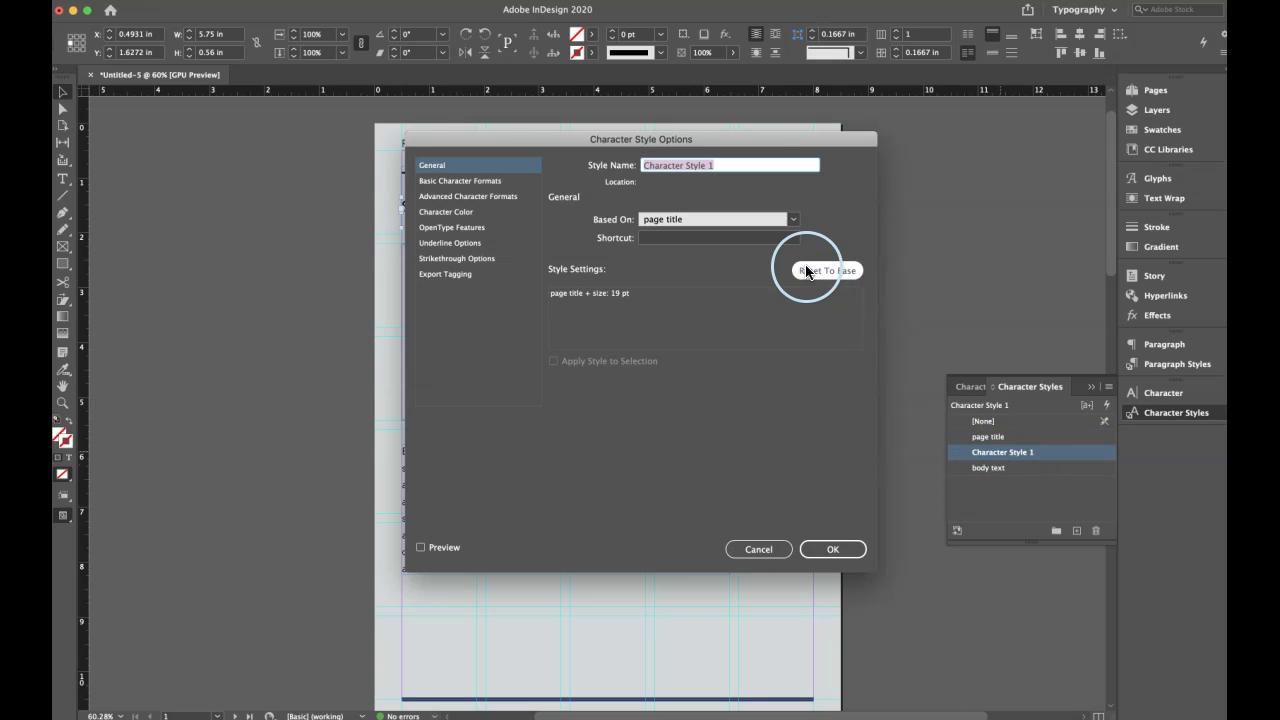
type("sub title")
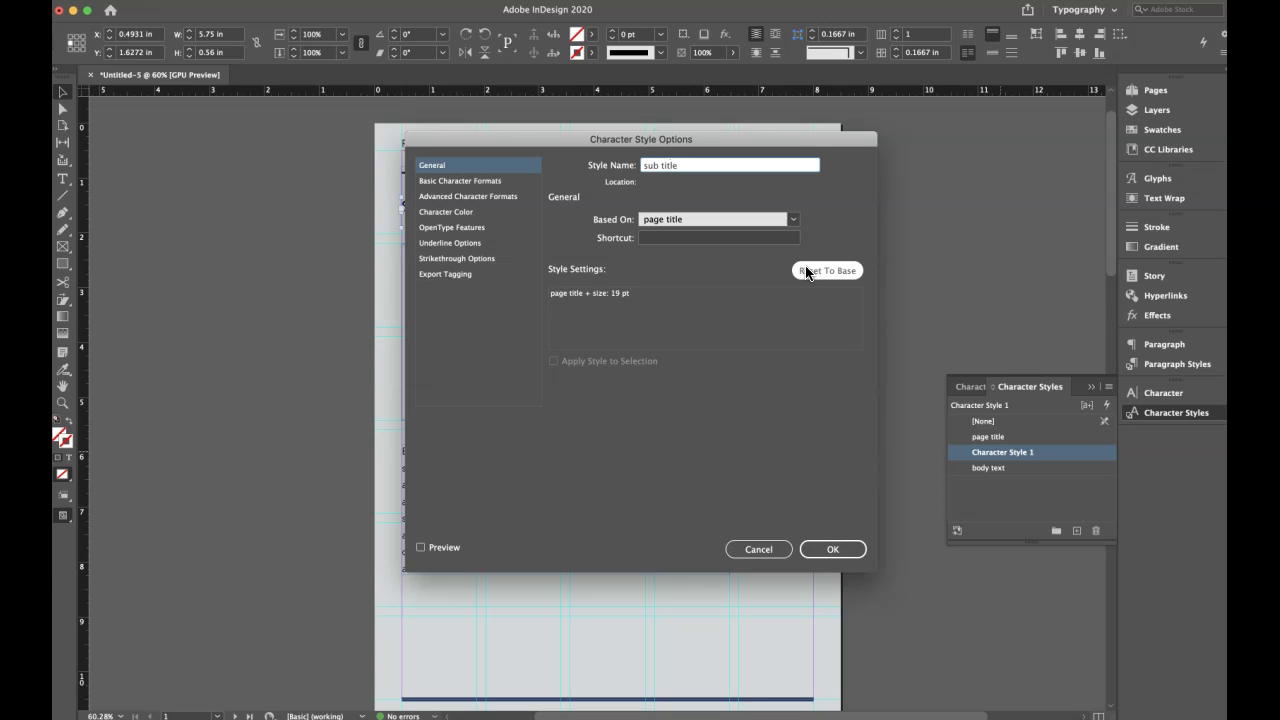
left_click(826, 271)
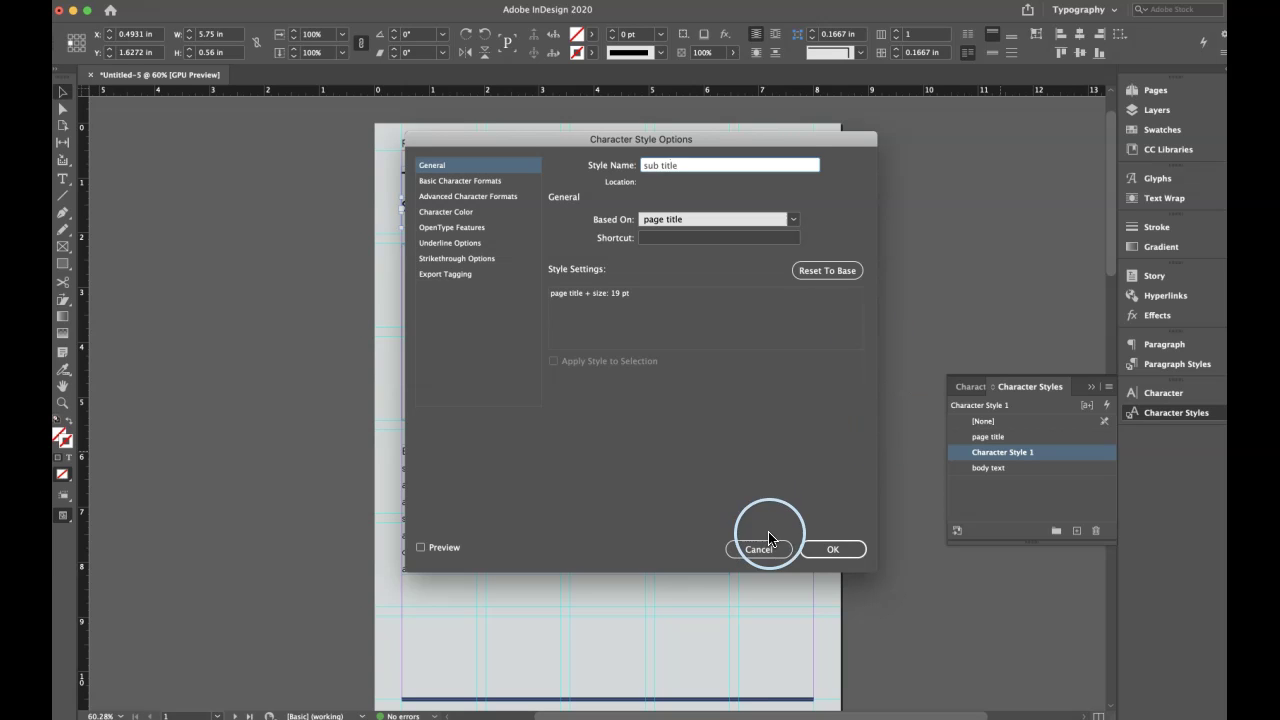
left_click(815, 549)
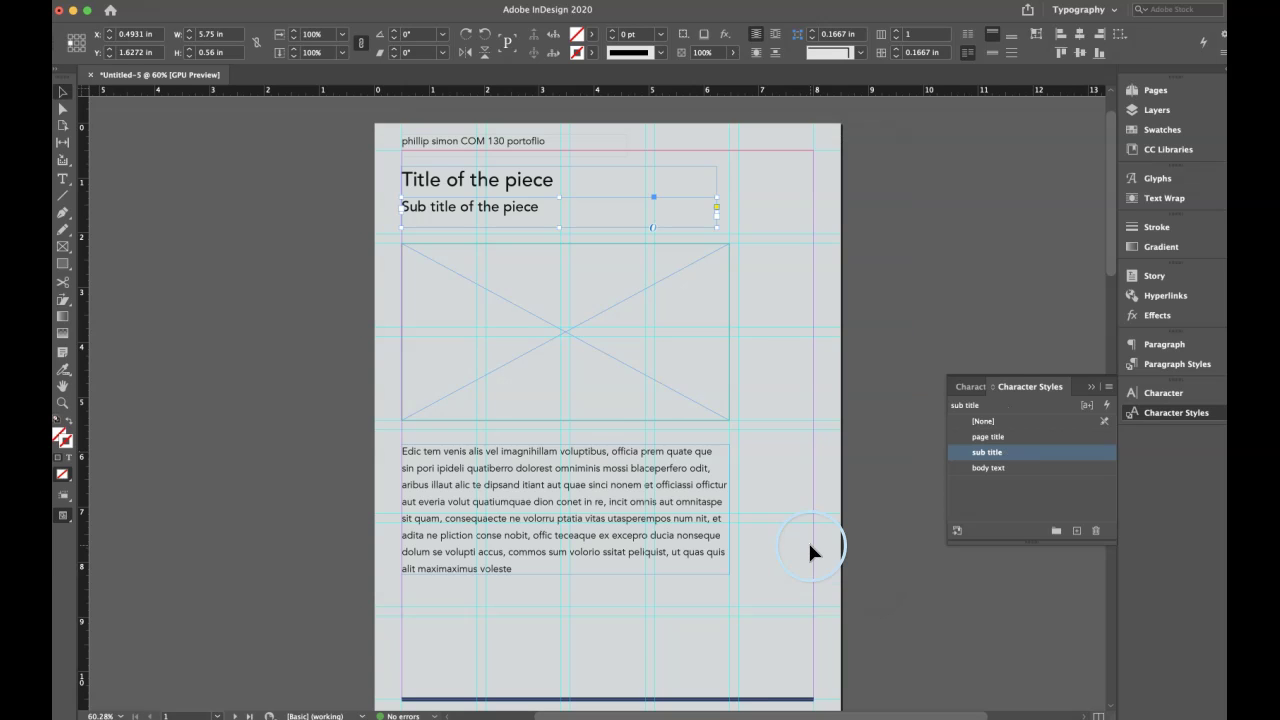
left_click(692, 226)
left_click(625, 241)
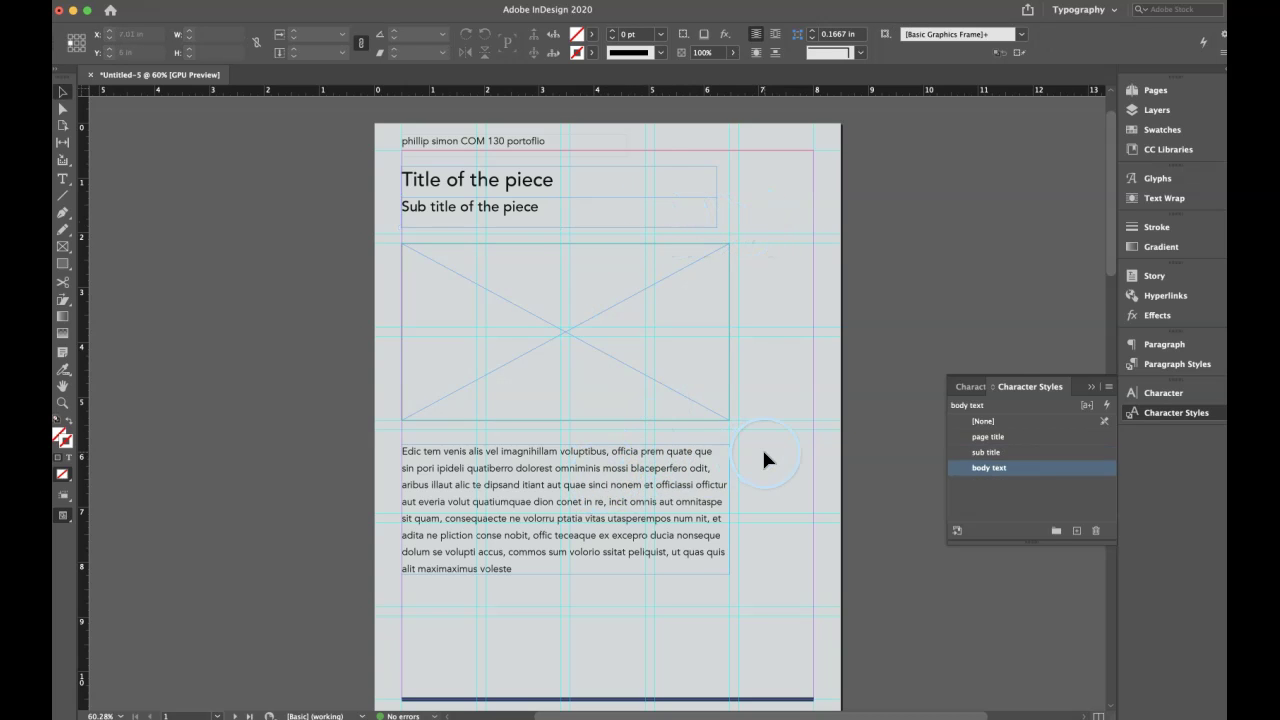
scroll(763, 455, "down", 2)
scroll(765, 455, "up", 2)
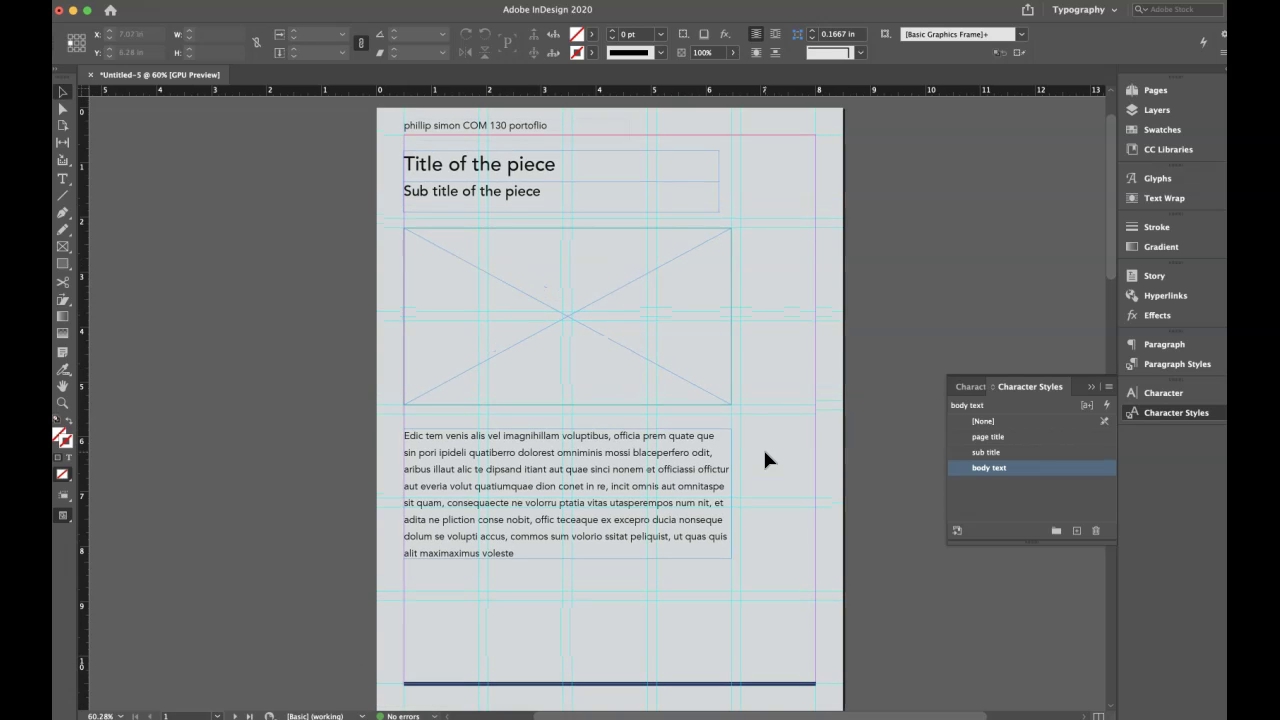
left_click(588, 460)
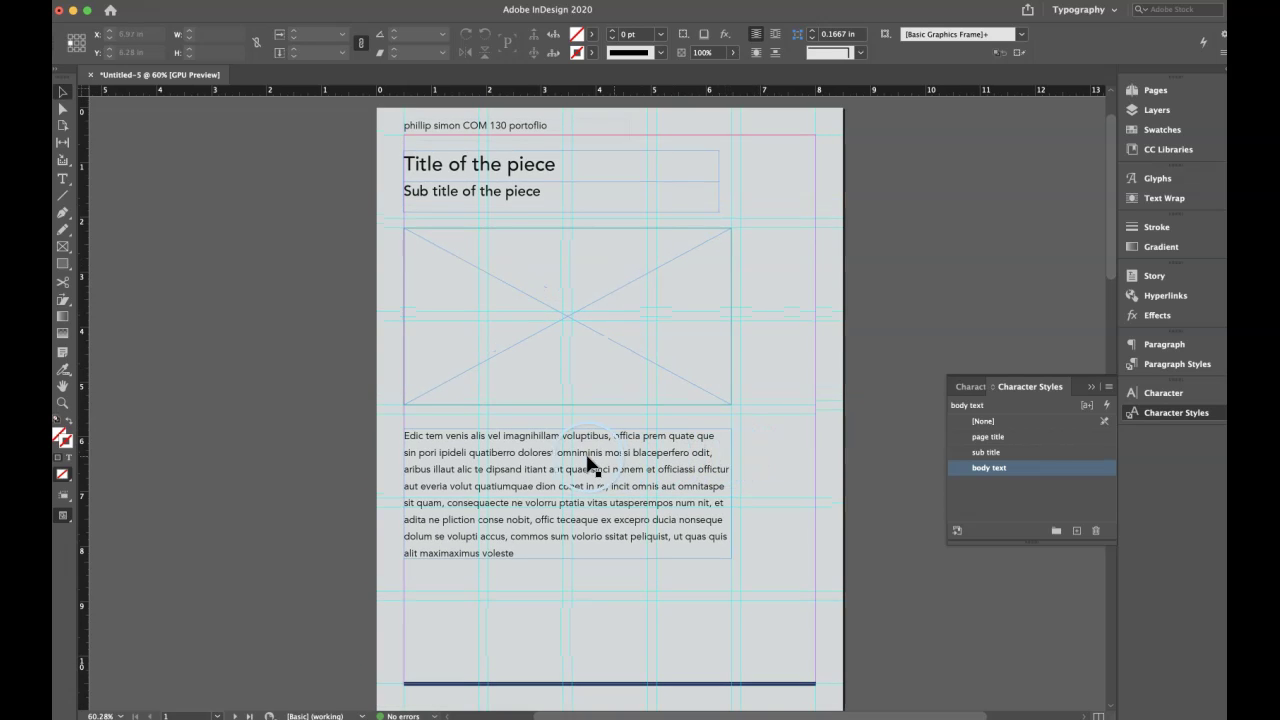
left_click(491, 460)
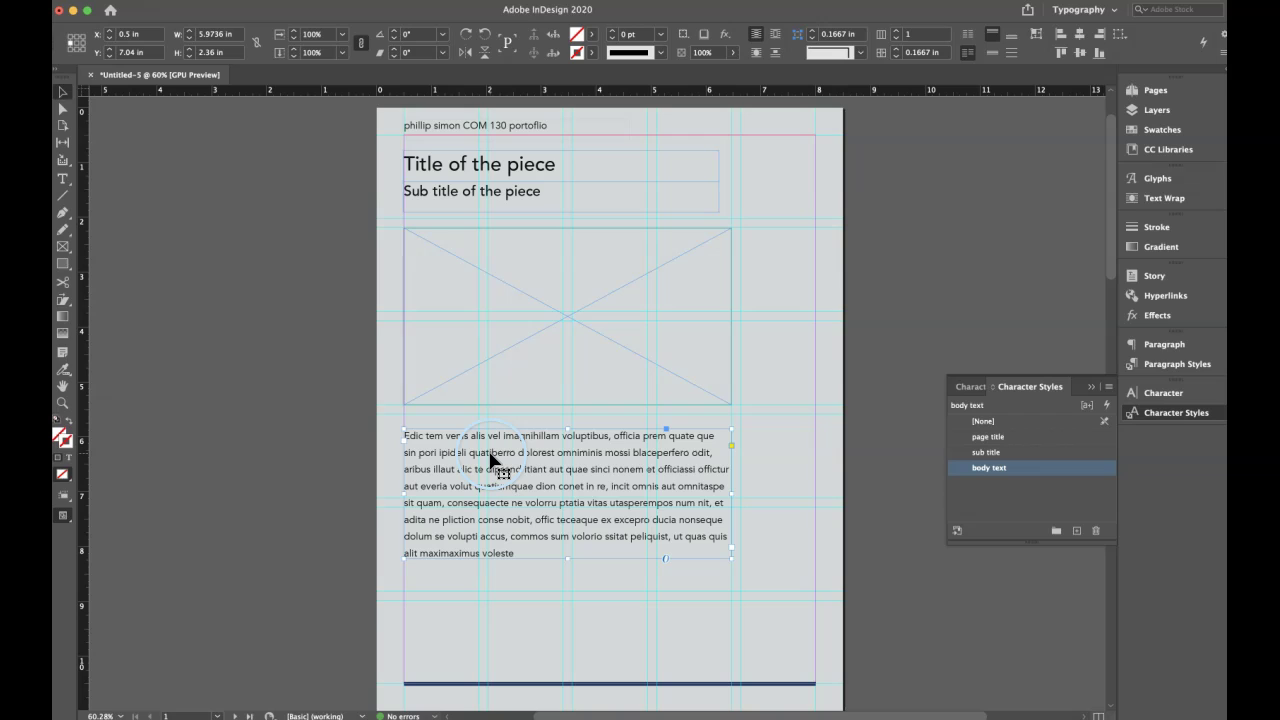
left_click(465, 578)
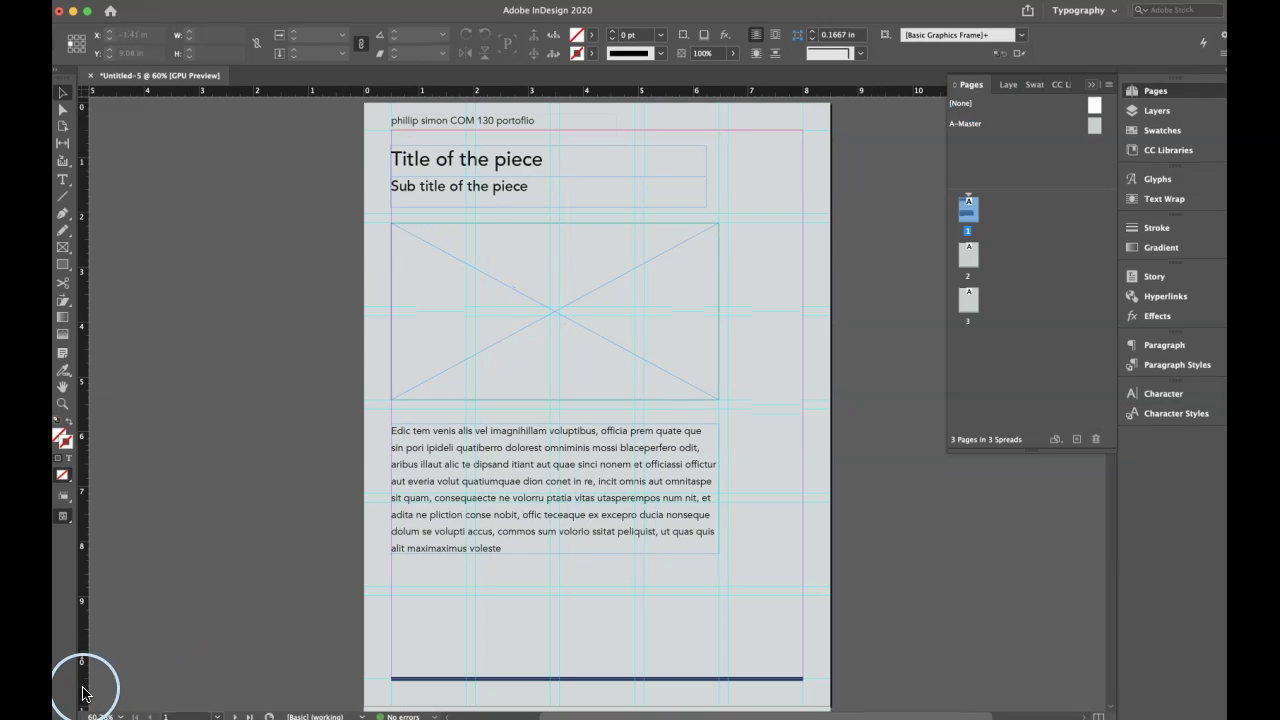
Duplicate the page 1 spread and move the copy directly after page 1
left_click(1092, 87)
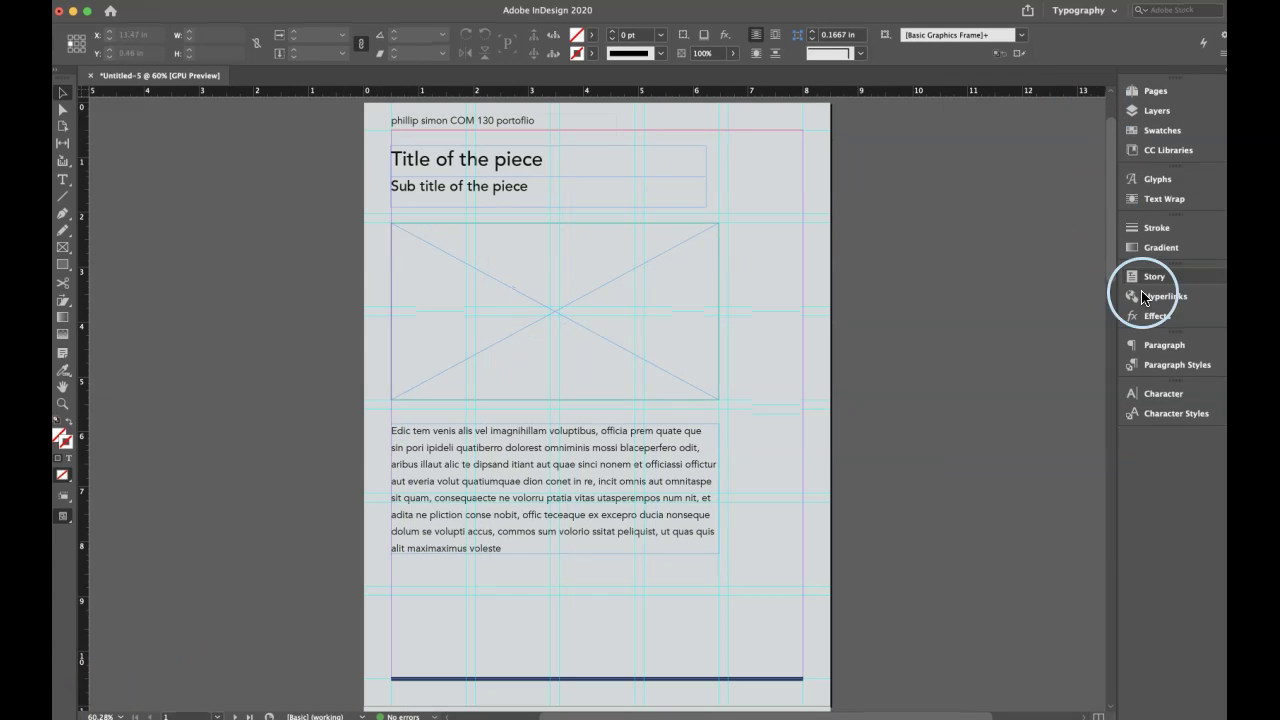
left_click(1131, 92)
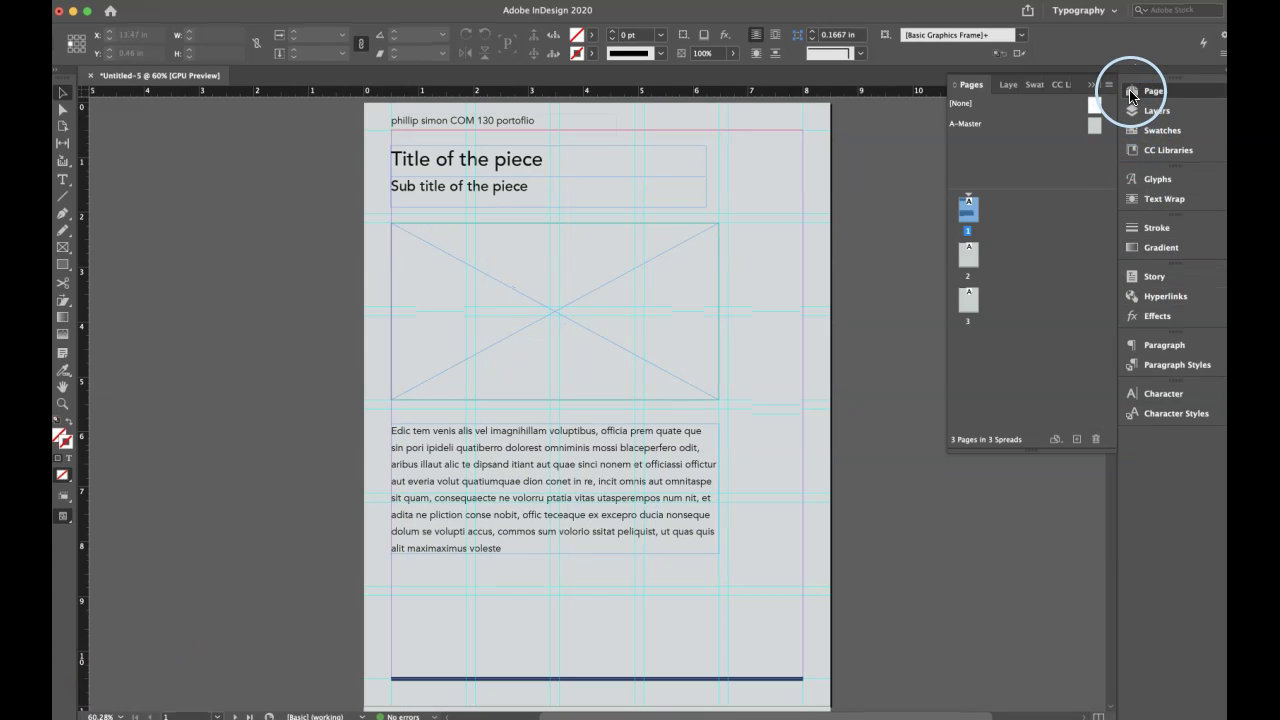
left_click(970, 212)
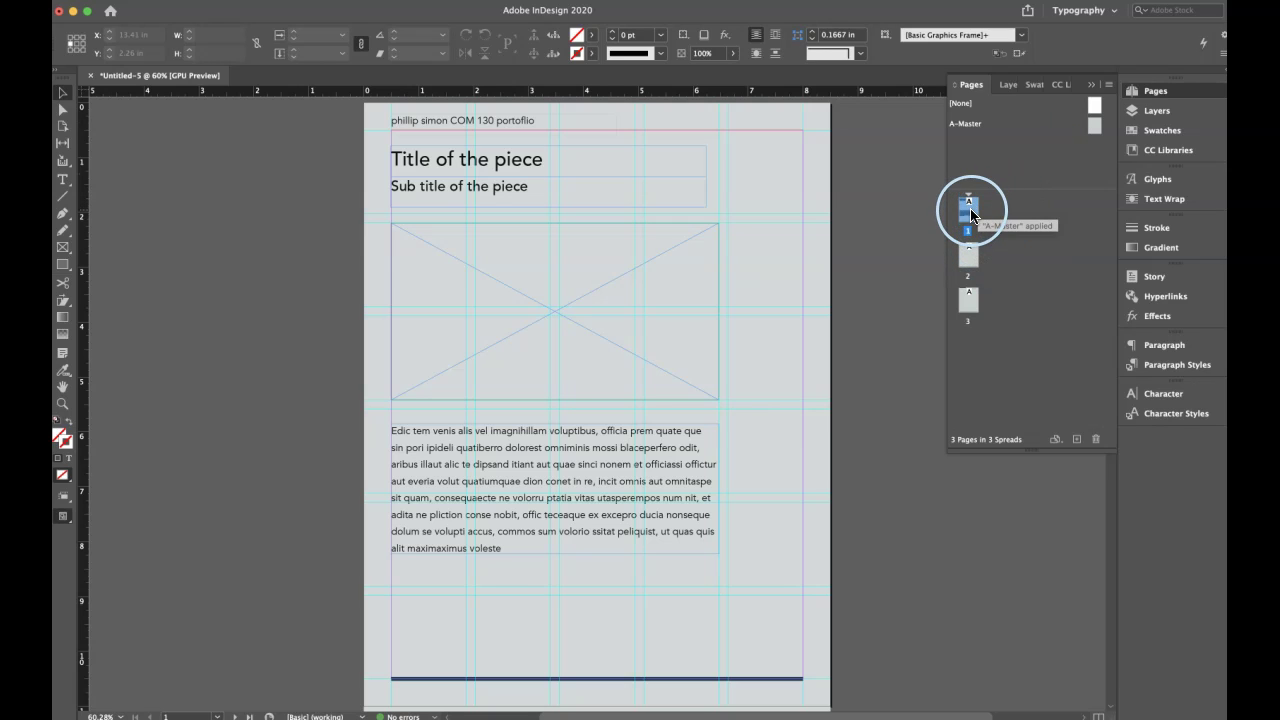
right_click(971, 213)
left_click(993, 251)
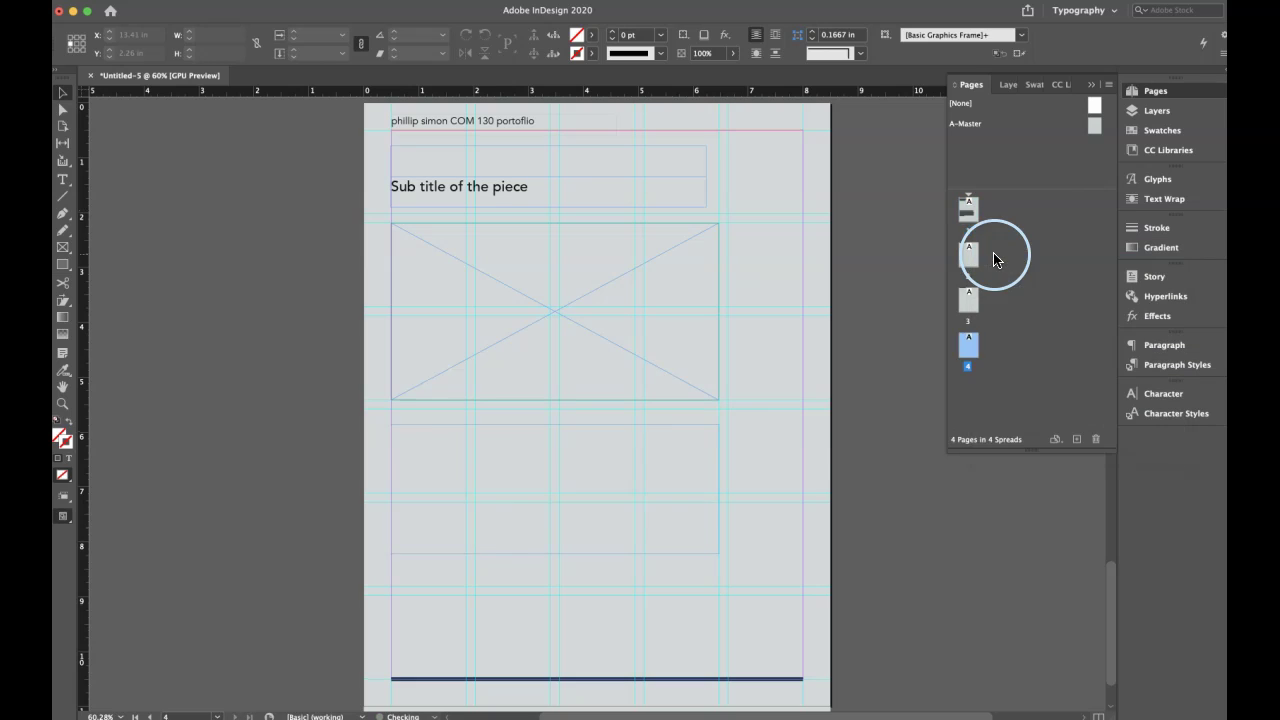
left_click_drag(971, 343, 1014, 251)
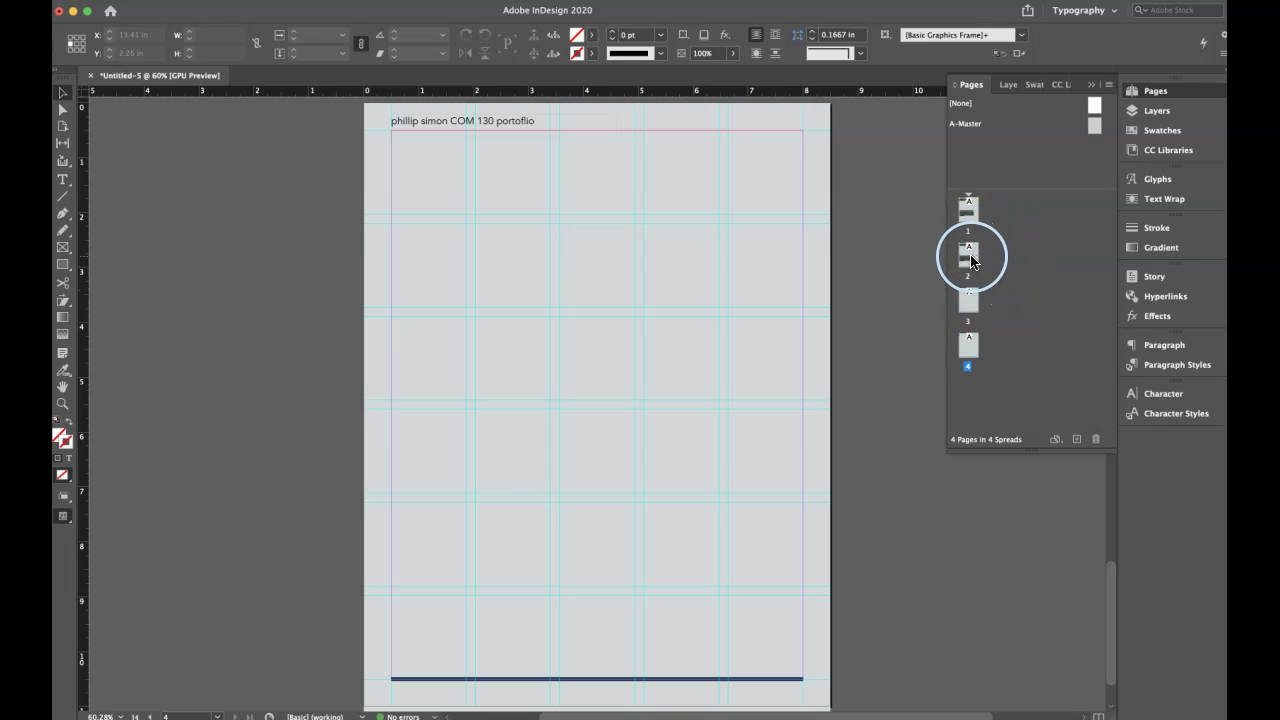
On page 2, move the body text aside and resize the image frame to two grid columns wide and three rows tall
double_click(970, 261)
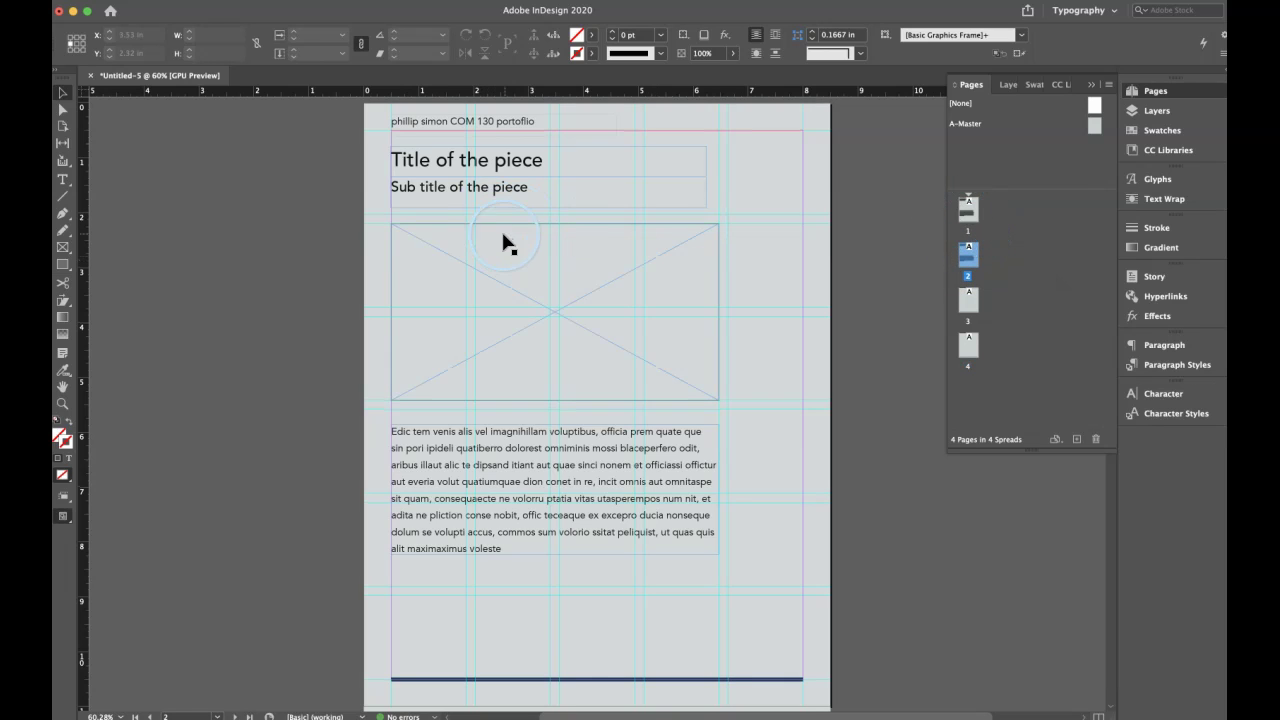
left_click(485, 297)
left_click_drag(545, 450, 852, 528)
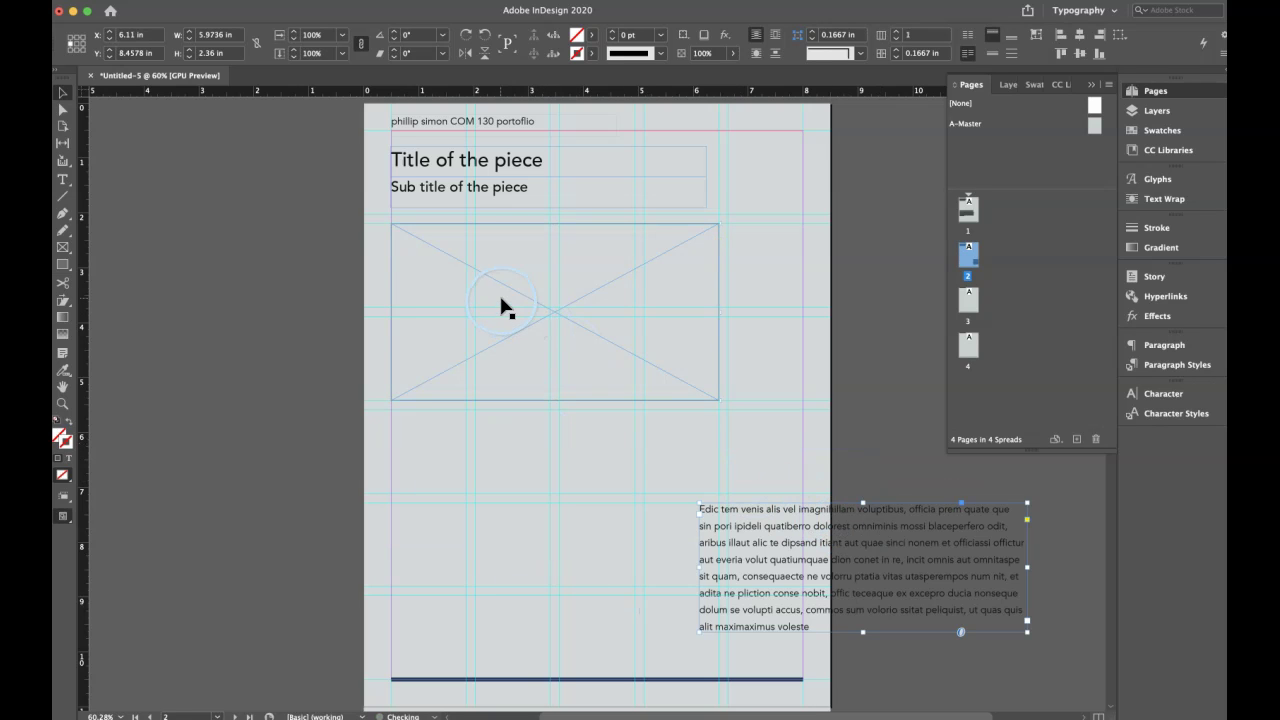
left_click(555, 330)
left_click_drag(718, 314, 550, 316)
left_click_drag(469, 401, 472, 497)
Place the body text frame beside the image frame and fit it to the remaining three columns and the image's height
left_click_drag(710, 545, 580, 271)
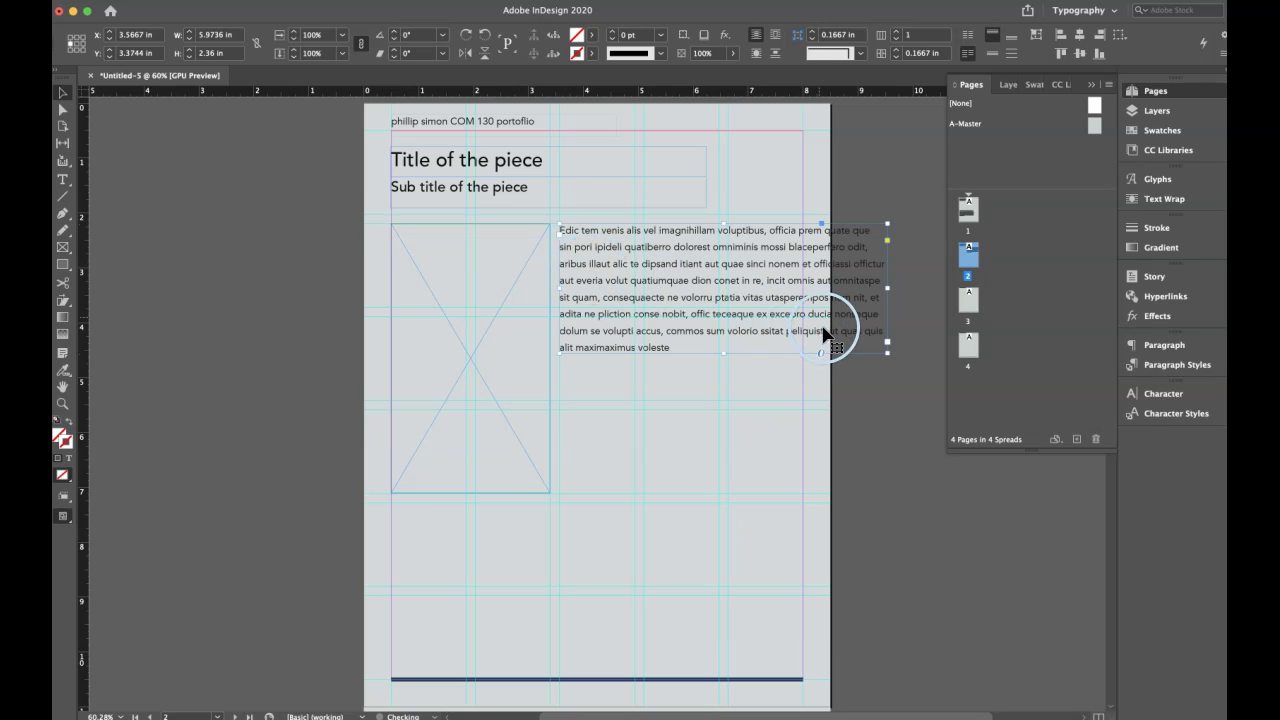
left_click_drag(721, 352, 699, 492)
left_click_drag(887, 358, 800, 365)
left_click(686, 519)
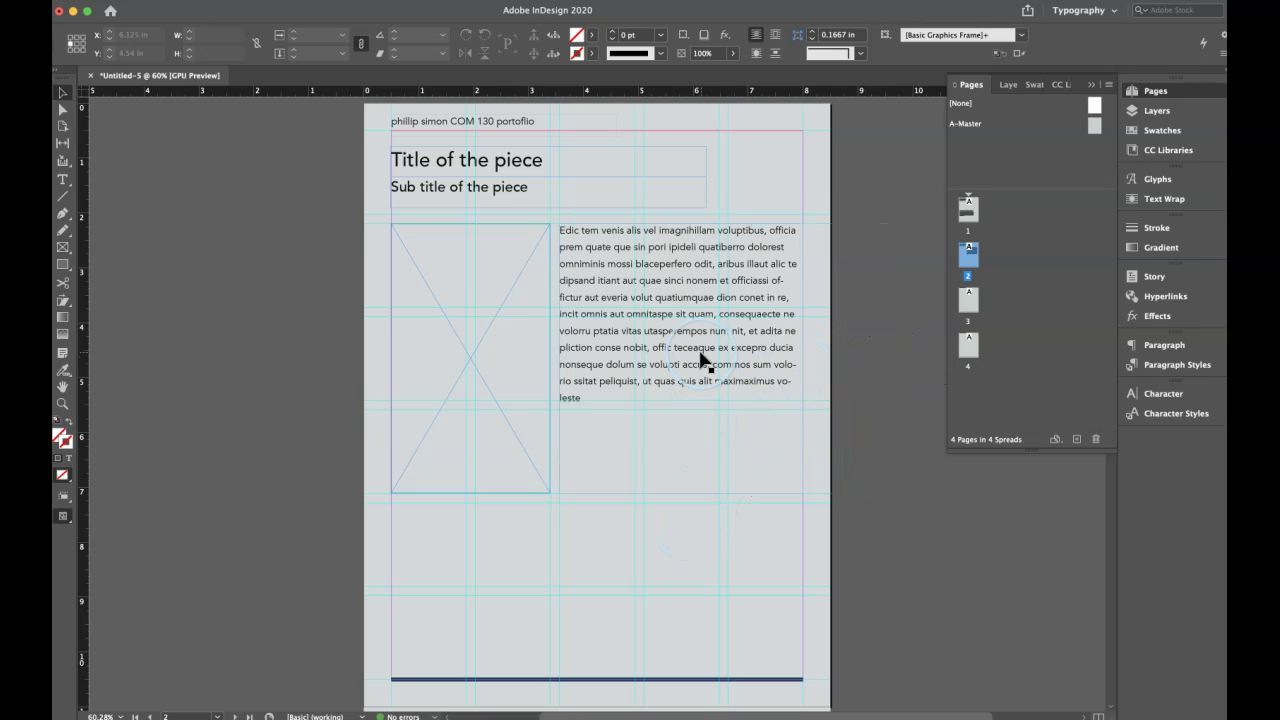
Preview the page 2 layout without guides and frame edges, then restore the normal view
left_click(673, 351)
key("w")
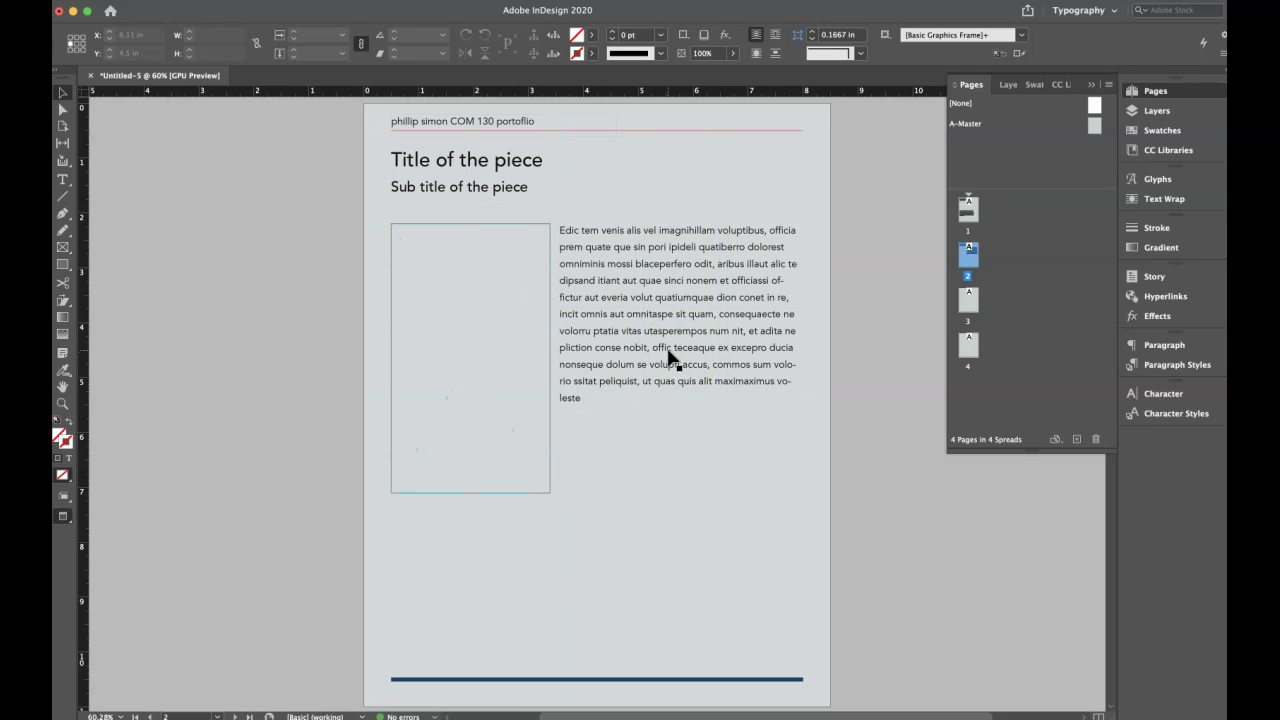
key("w")
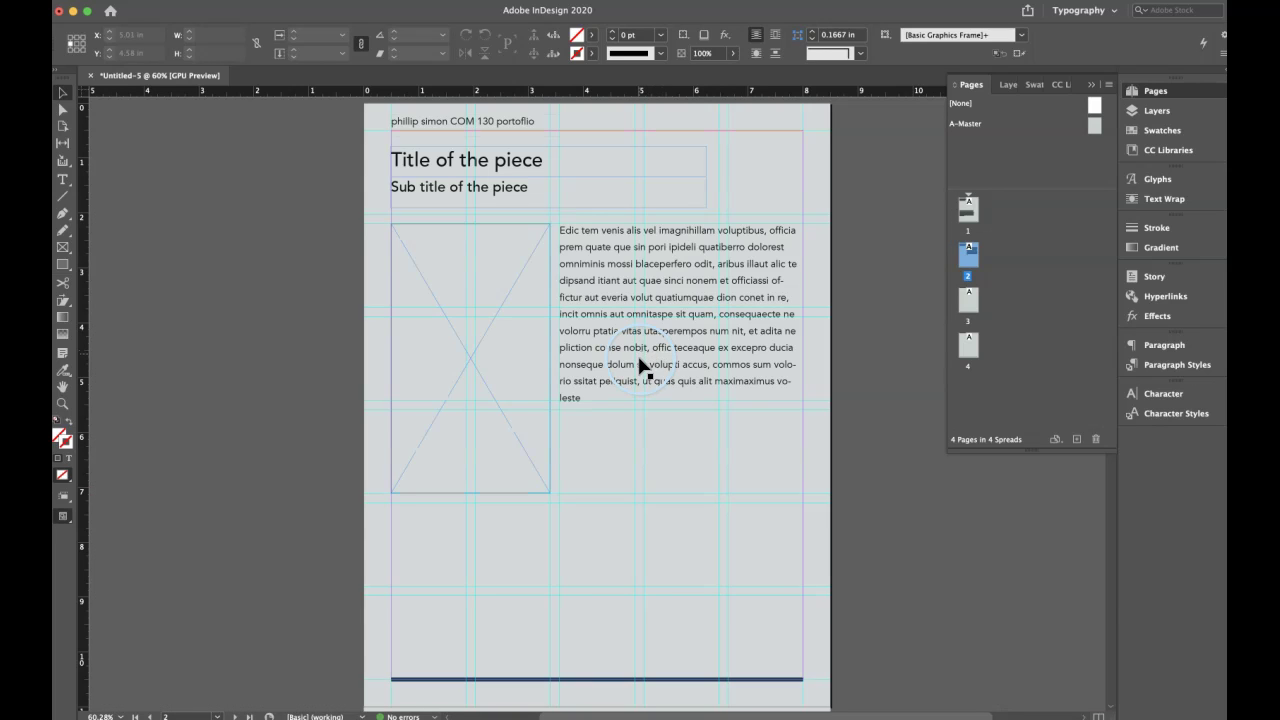
left_click(870, 240)
left_click(768, 236)
key("w")
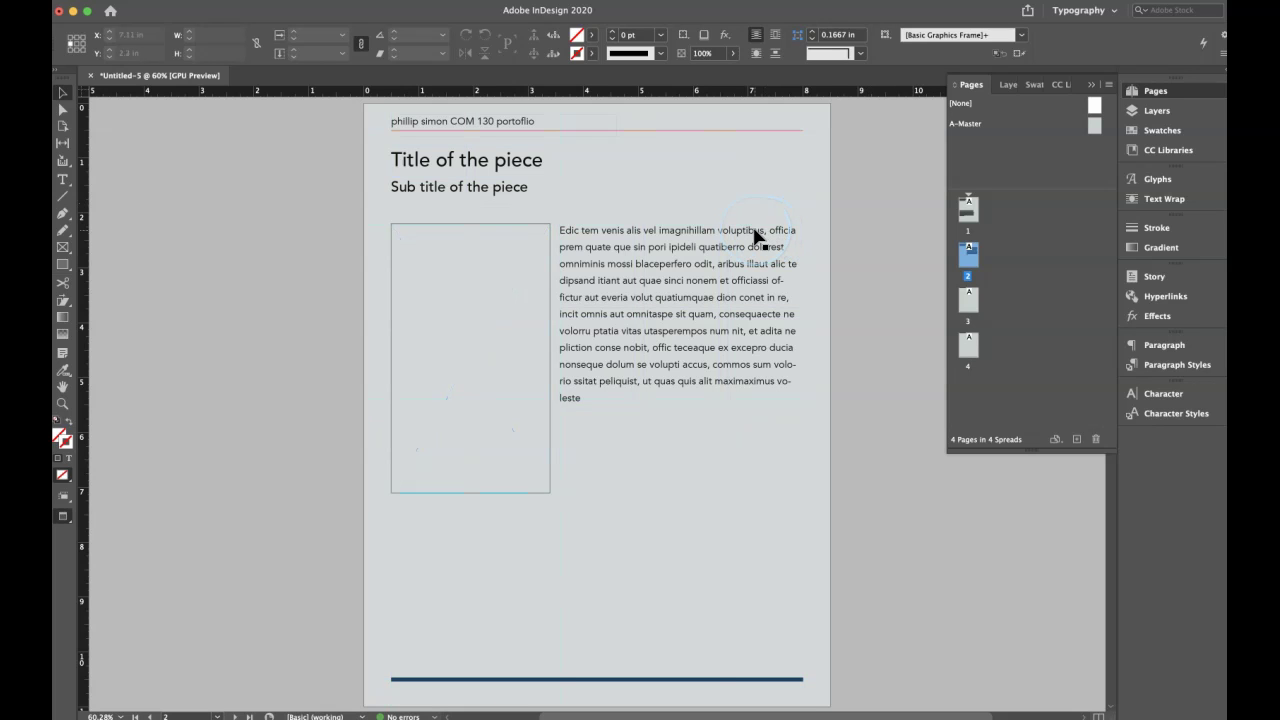
key("w")
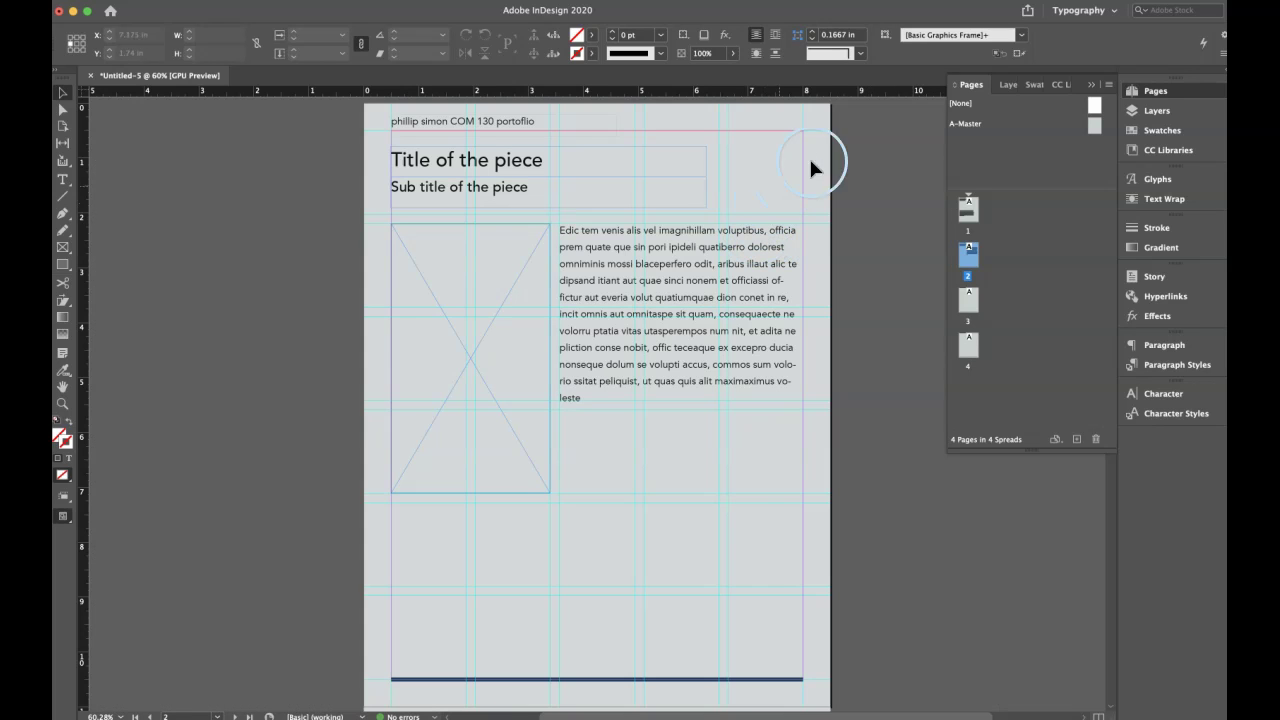
Open the A-Master page and duplicate its master spread
double_click(1095, 127)
left_click(1065, 137)
left_click(618, 240)
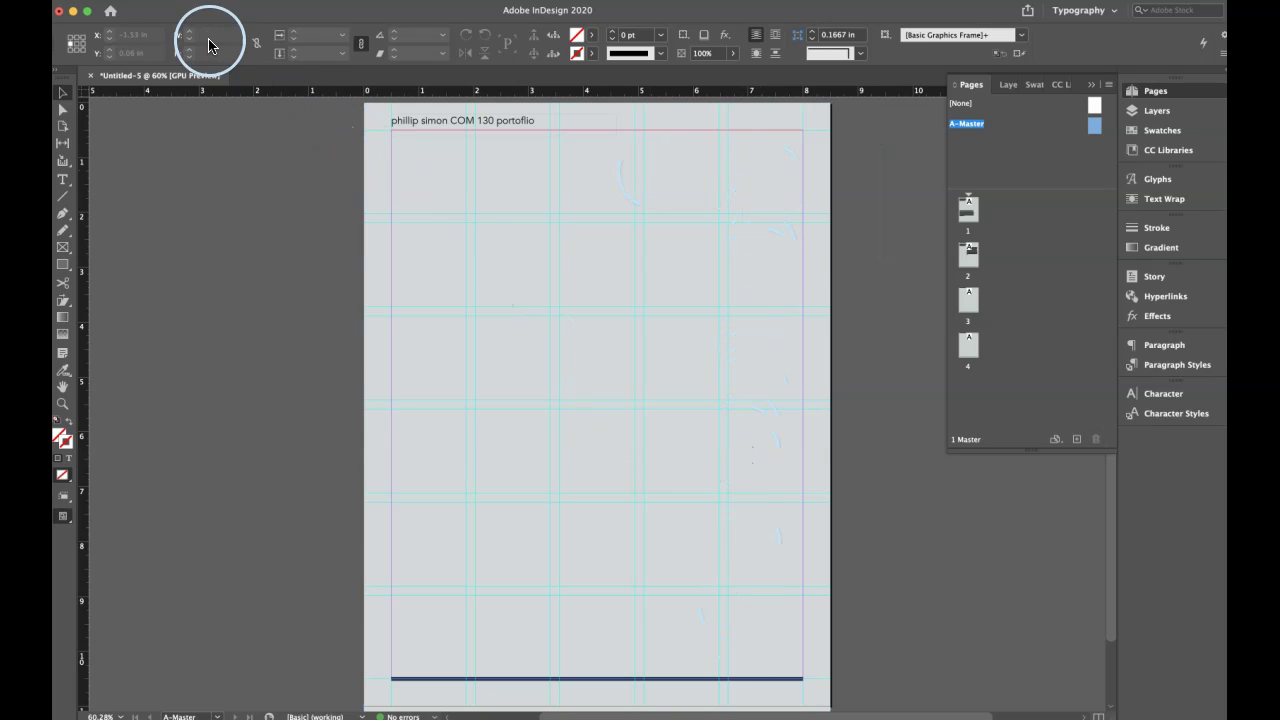
left_click(208, 2)
mouse_move(290, 2)
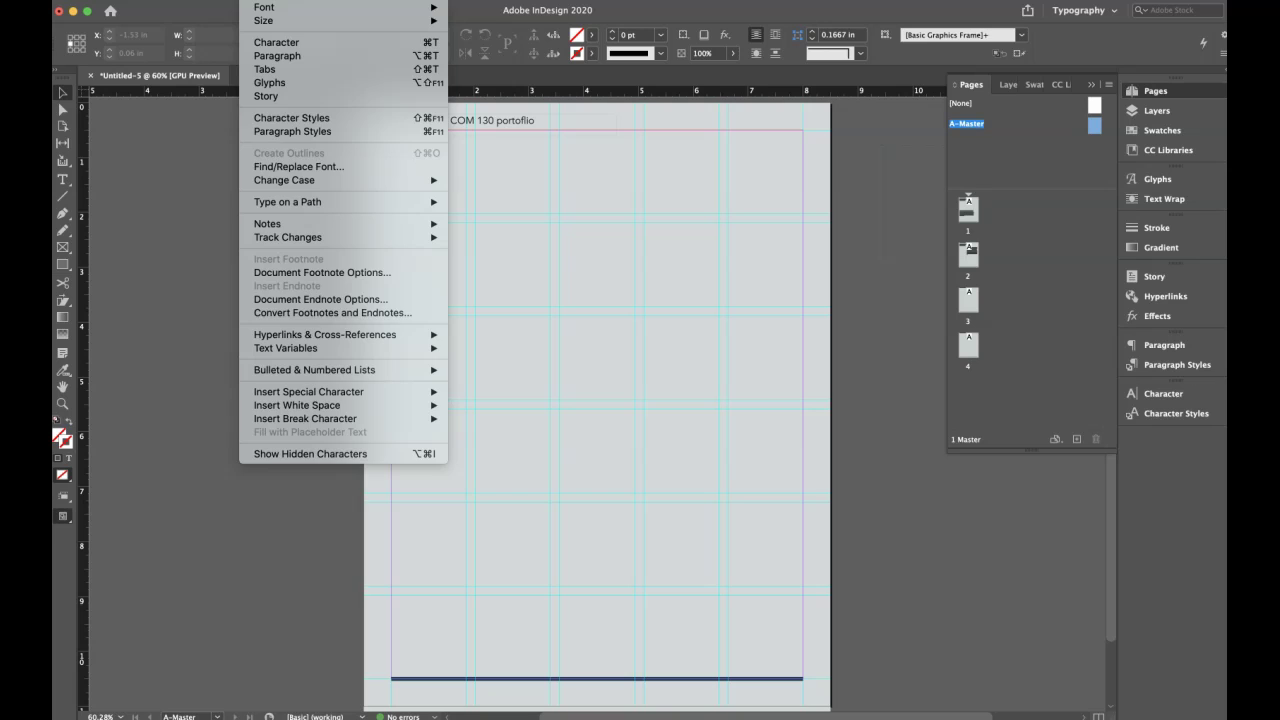
left_click(794, 14)
right_click(1097, 126)
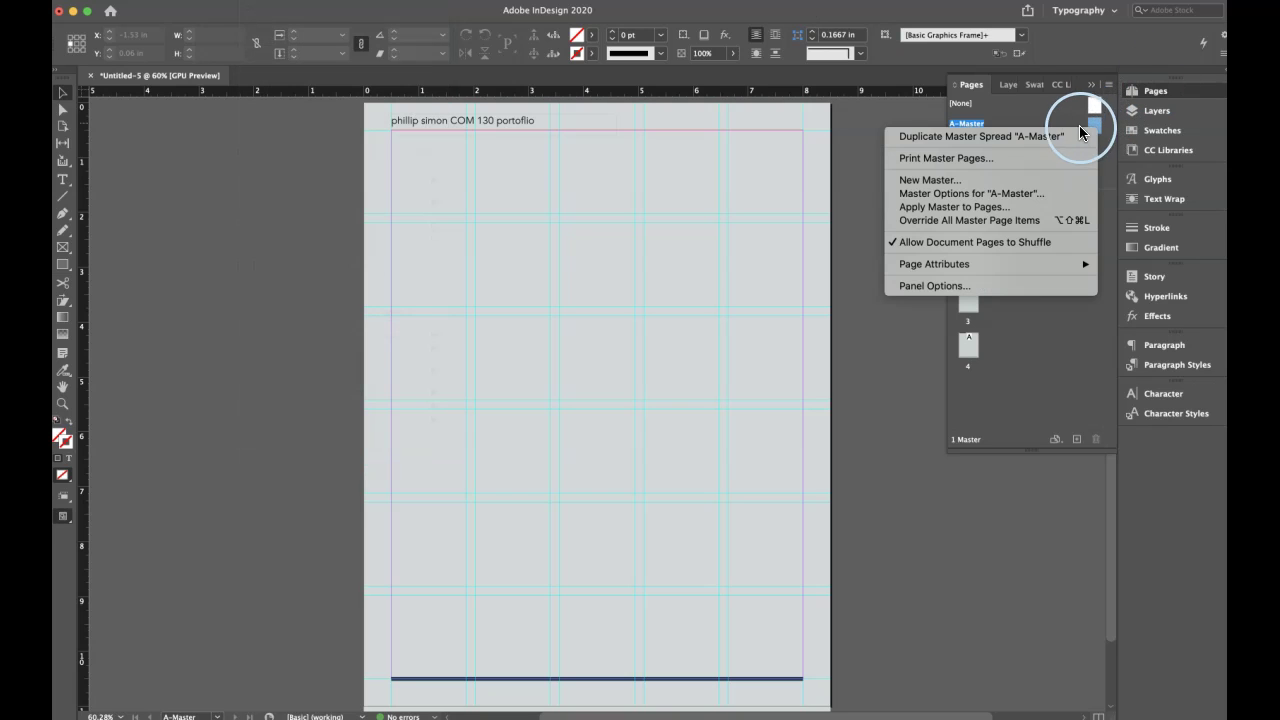
left_click(1025, 136)
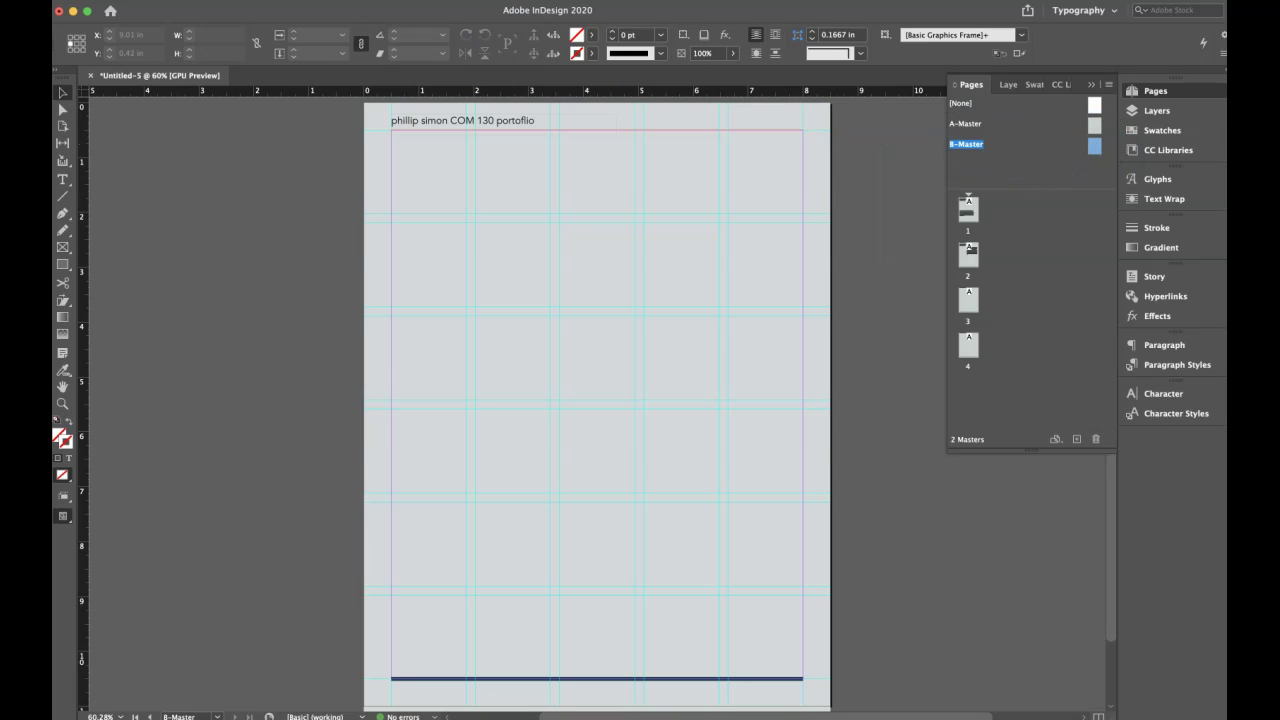
On B-Master, remove the existing ruler guides and set up new guides with 6 rows and 5 columns fitted to the margins
left_click(220, 0)
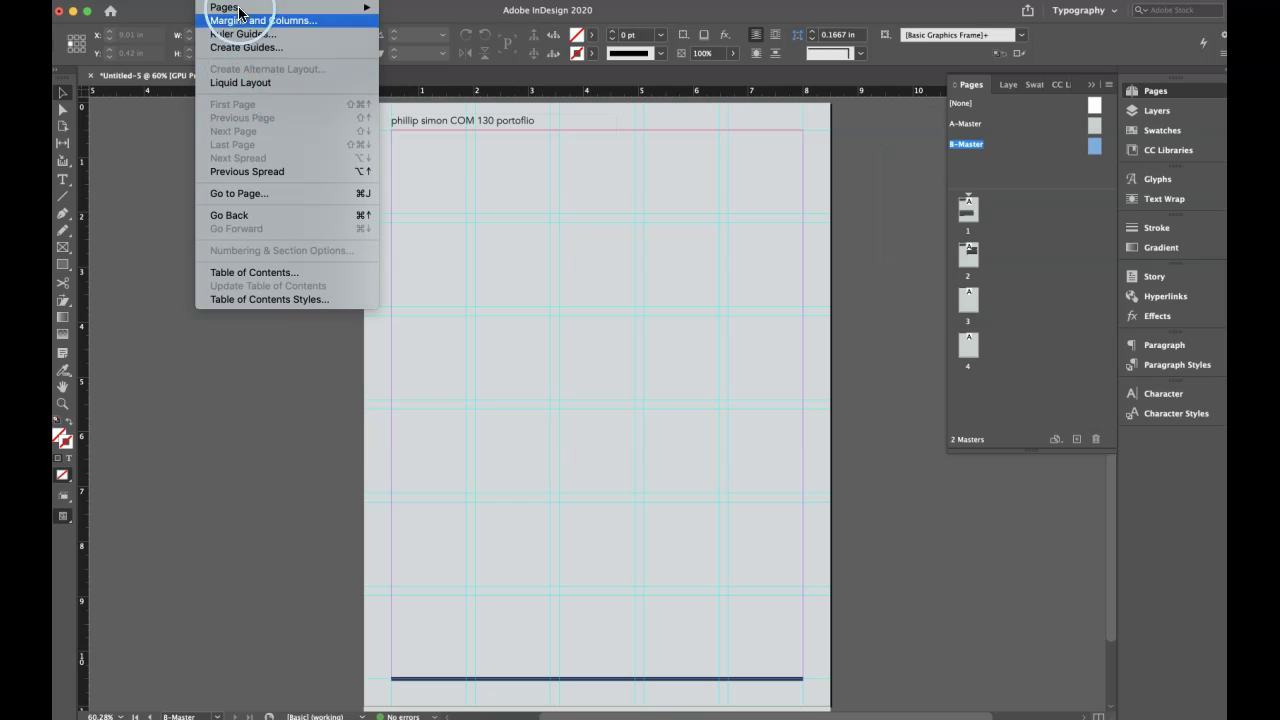
mouse_move(264, 0)
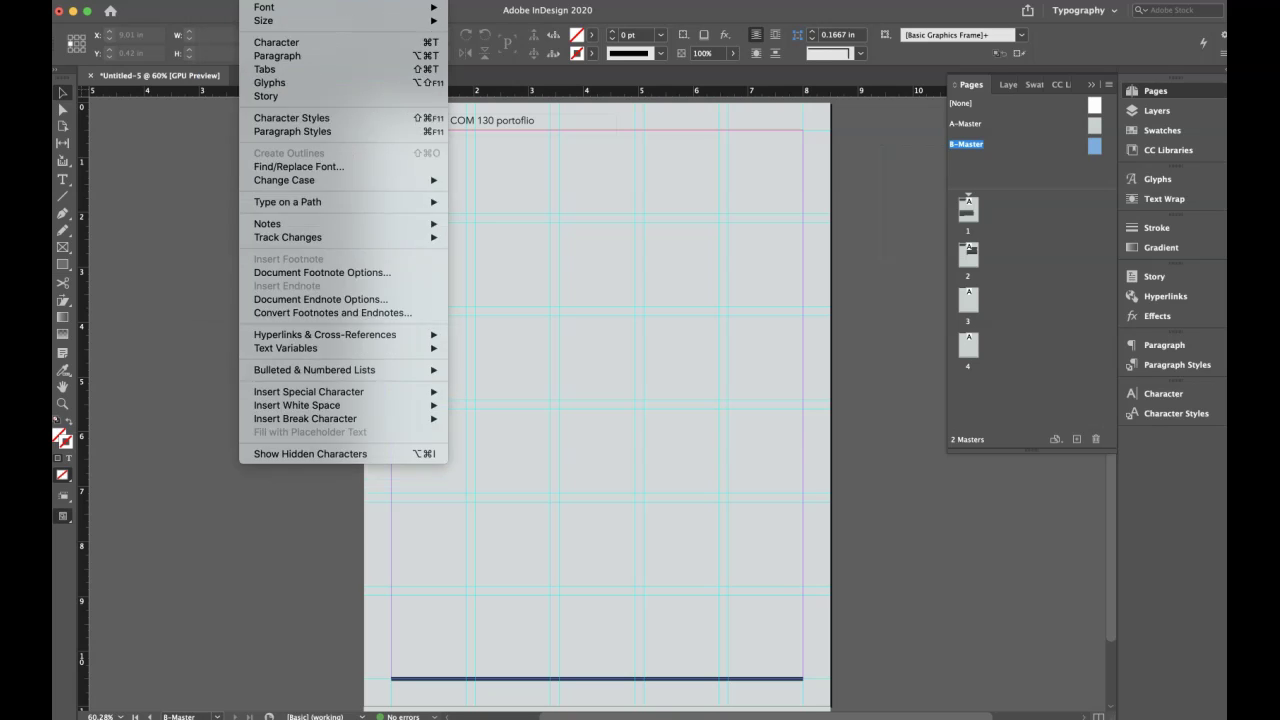
mouse_move(185, 0)
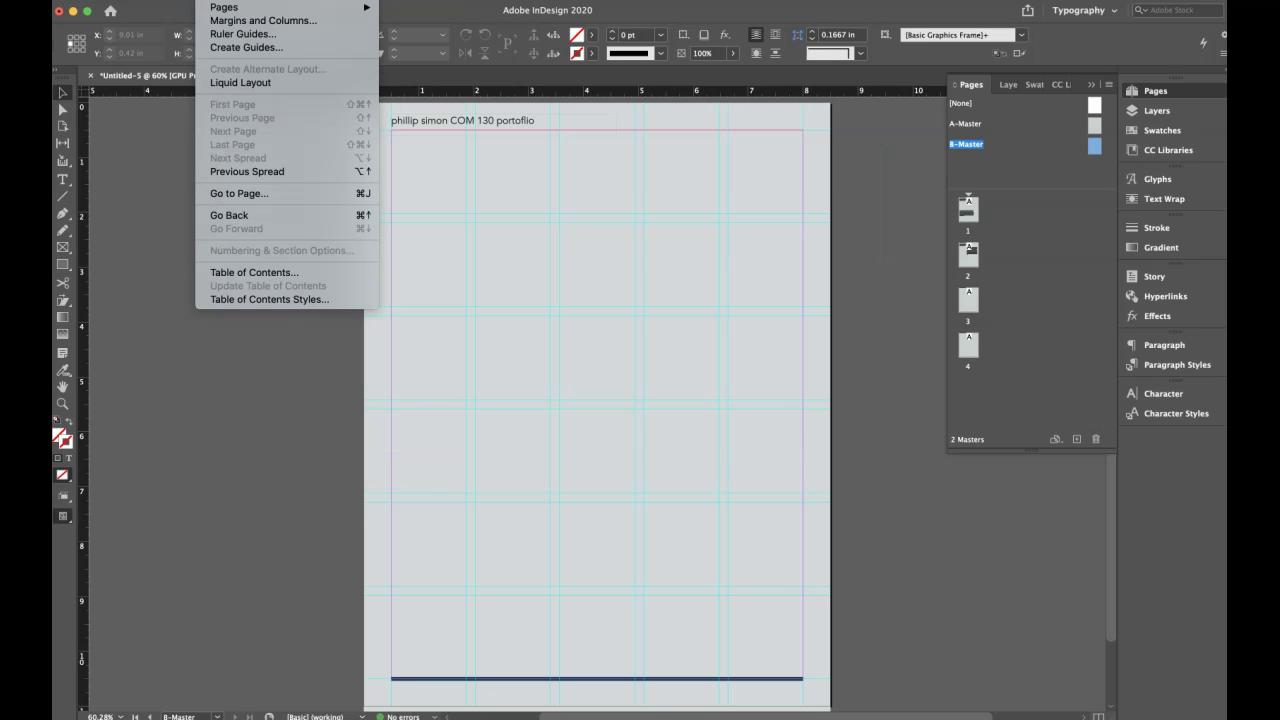
left_click(226, 48)
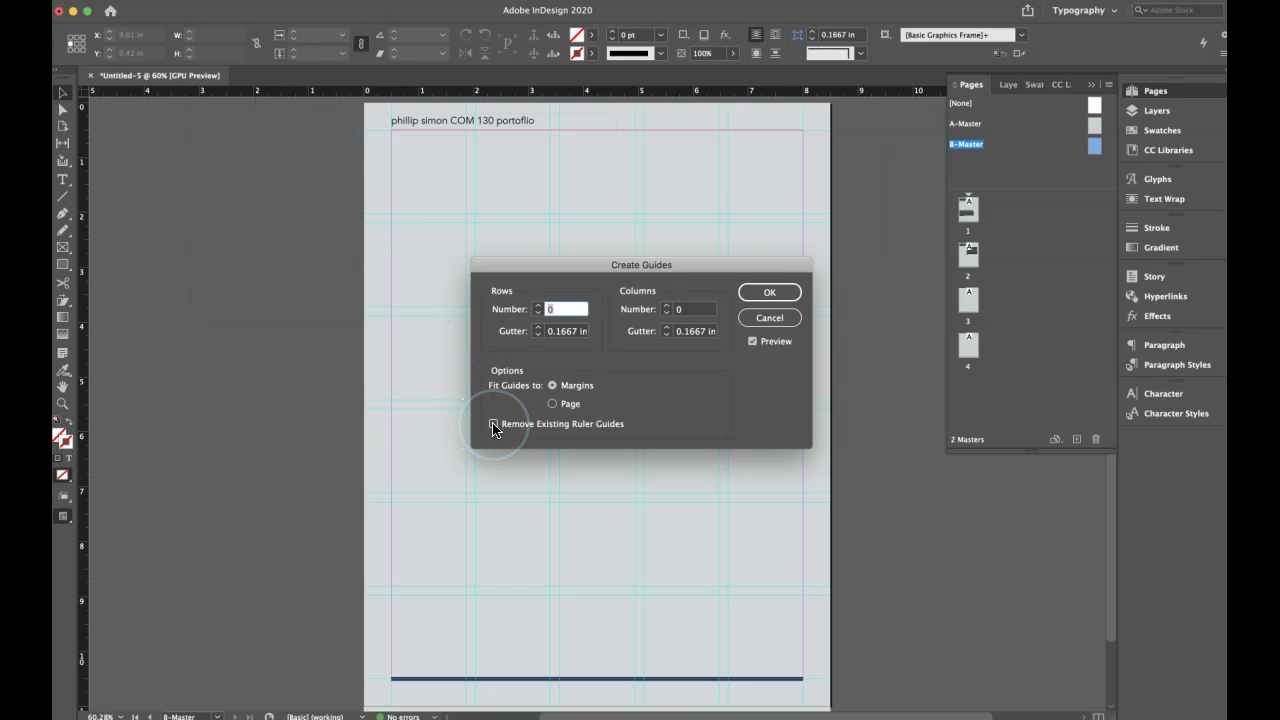
left_click(493, 424)
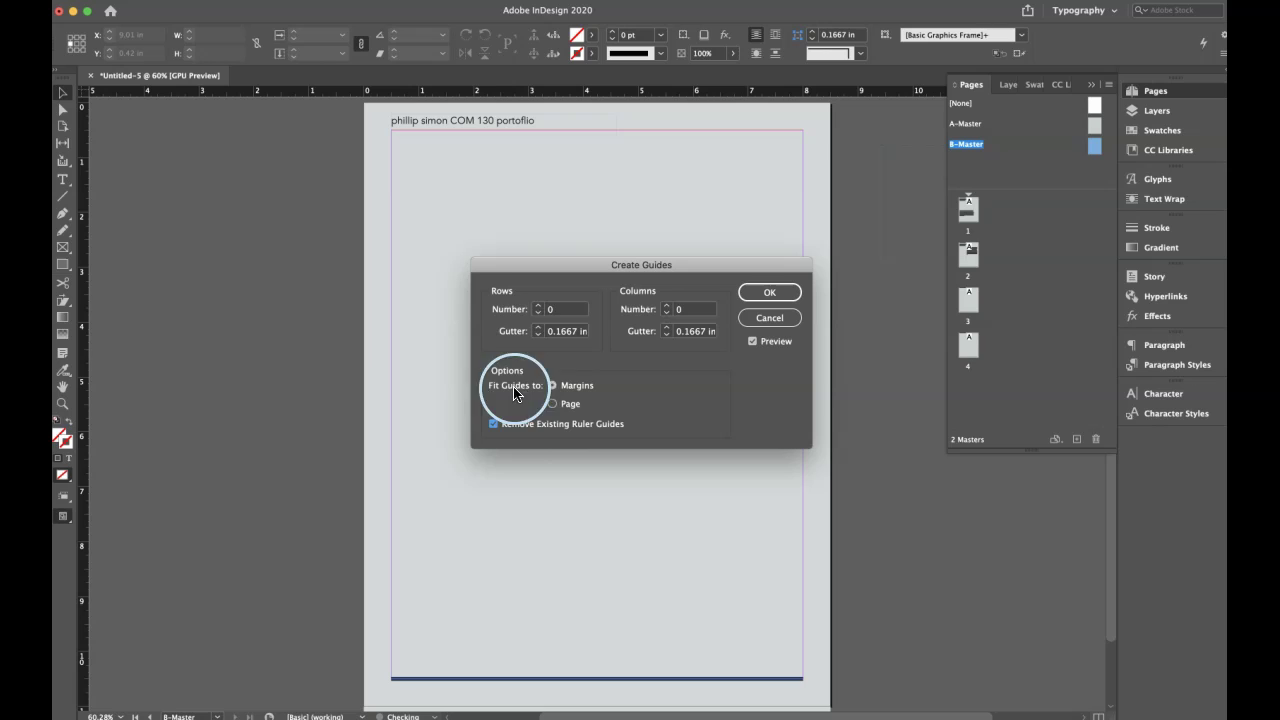
left_click(537, 306)
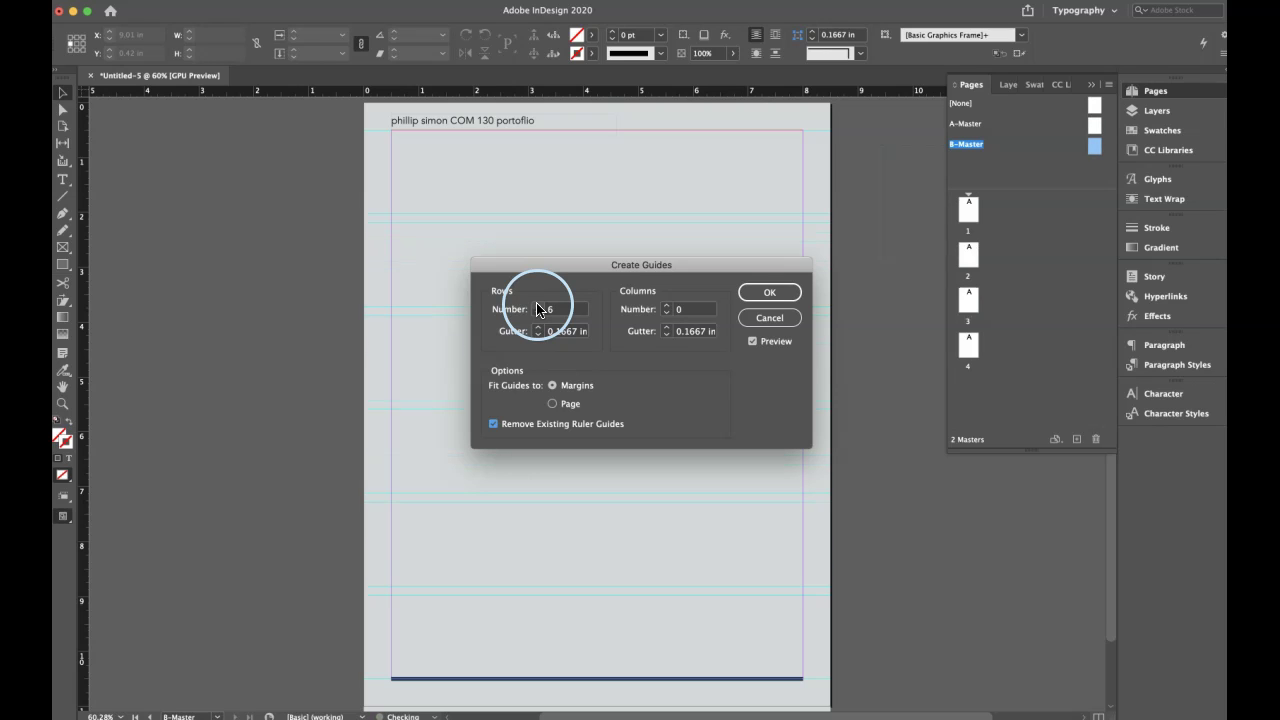
left_click(666, 310)
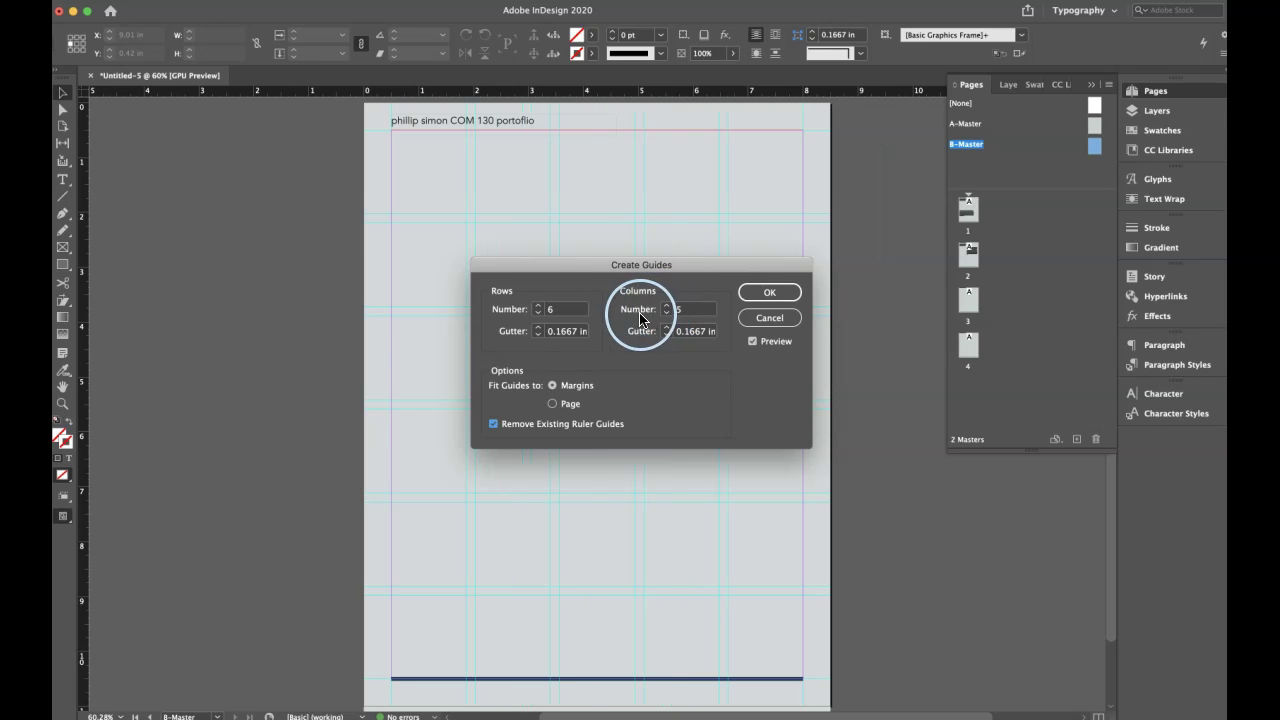
Set the guides' row gutter to 0.25 in and column gutter to 0.3125 in, and create them
left_click(538, 329)
left_click(538, 329)
left_click(538, 329)
left_click(538, 329)
left_click(537, 336)
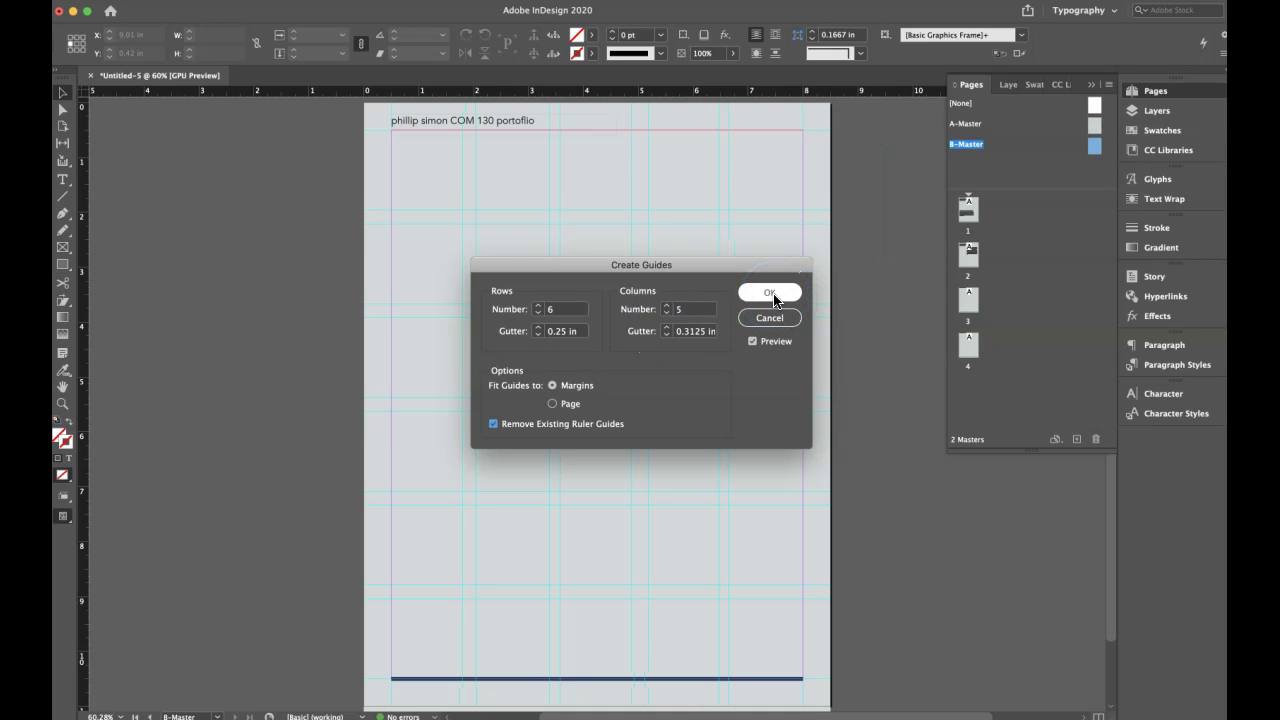
left_click(772, 293)
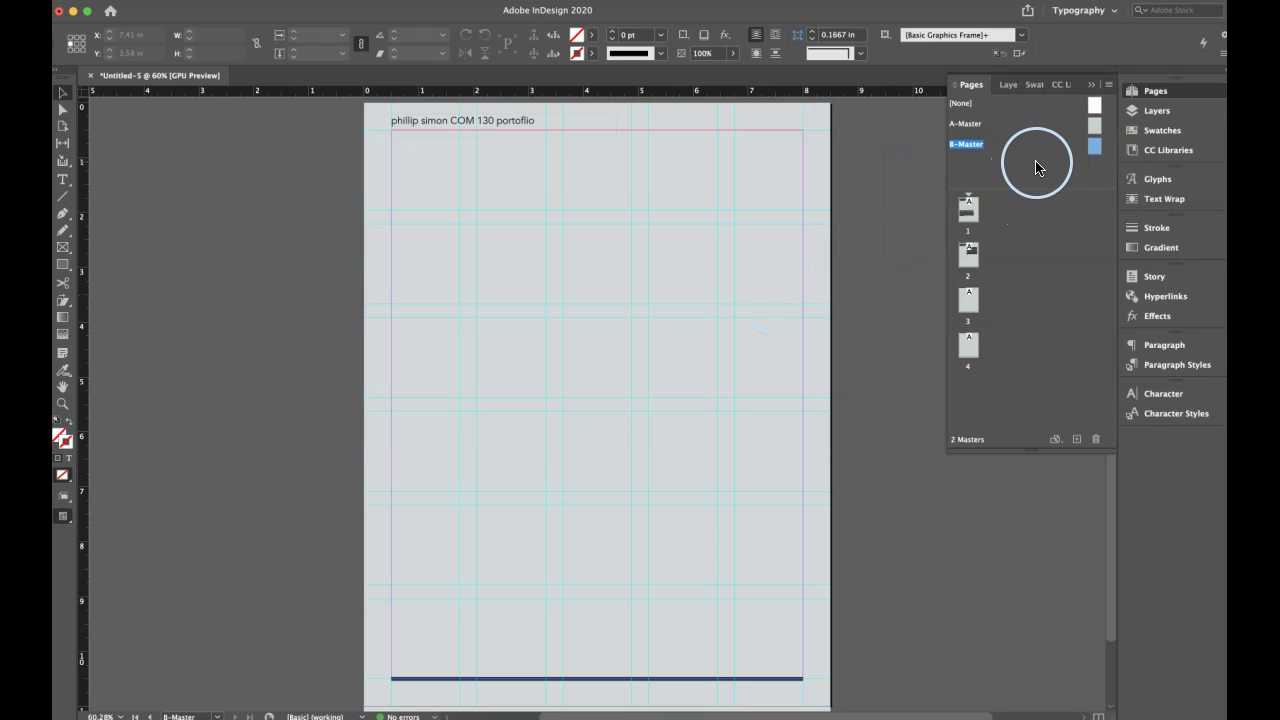
Apply B-Master to page 2 and open that page
left_click(1096, 148)
left_click_drag(1096, 148, 968, 258)
double_click(968, 256)
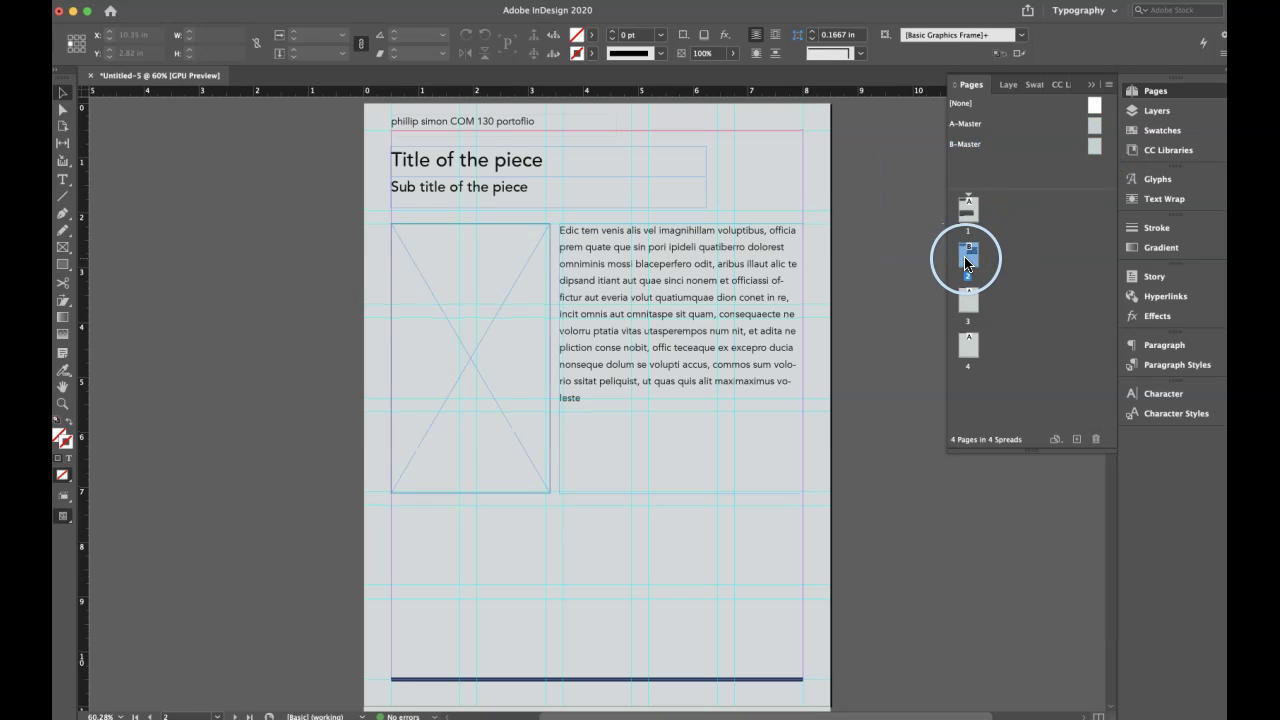
Align page 2's body text, image and subtitle frames to the new guides, narrowing the image frame to about 2.82 in
left_click_drag(590, 283, 593, 281)
left_click(543, 349)
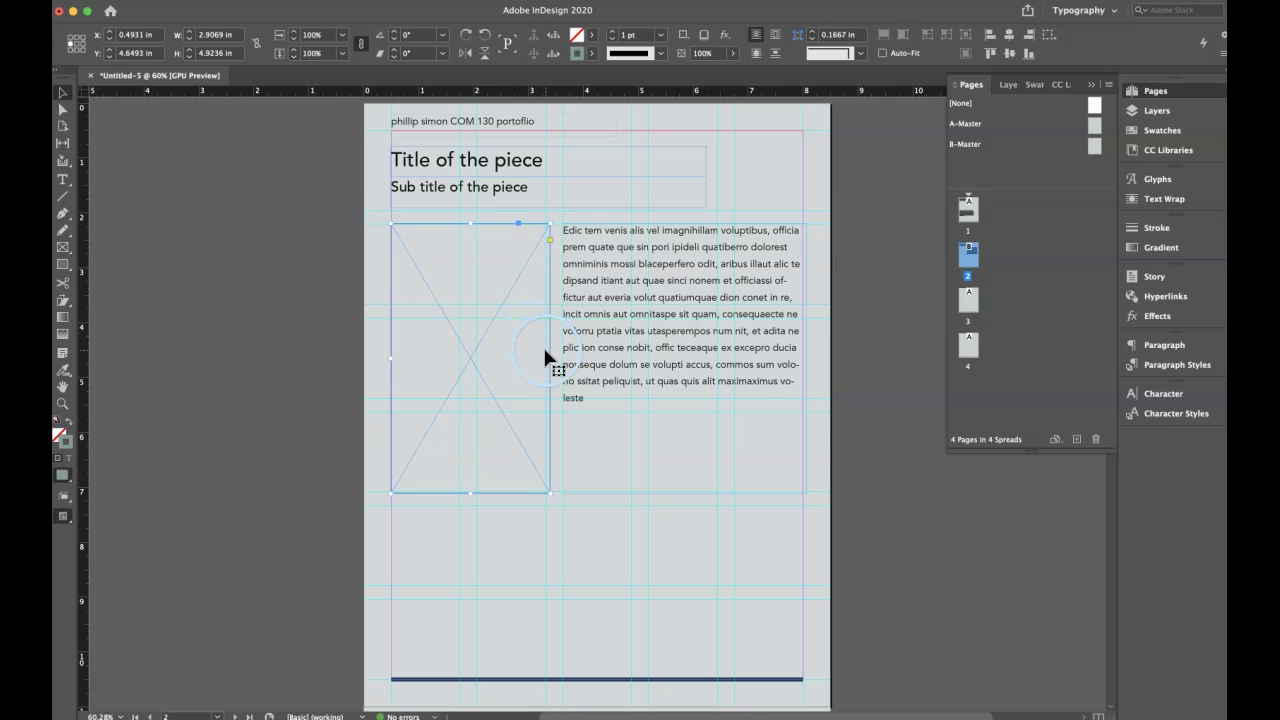
left_click_drag(549, 358, 545, 358)
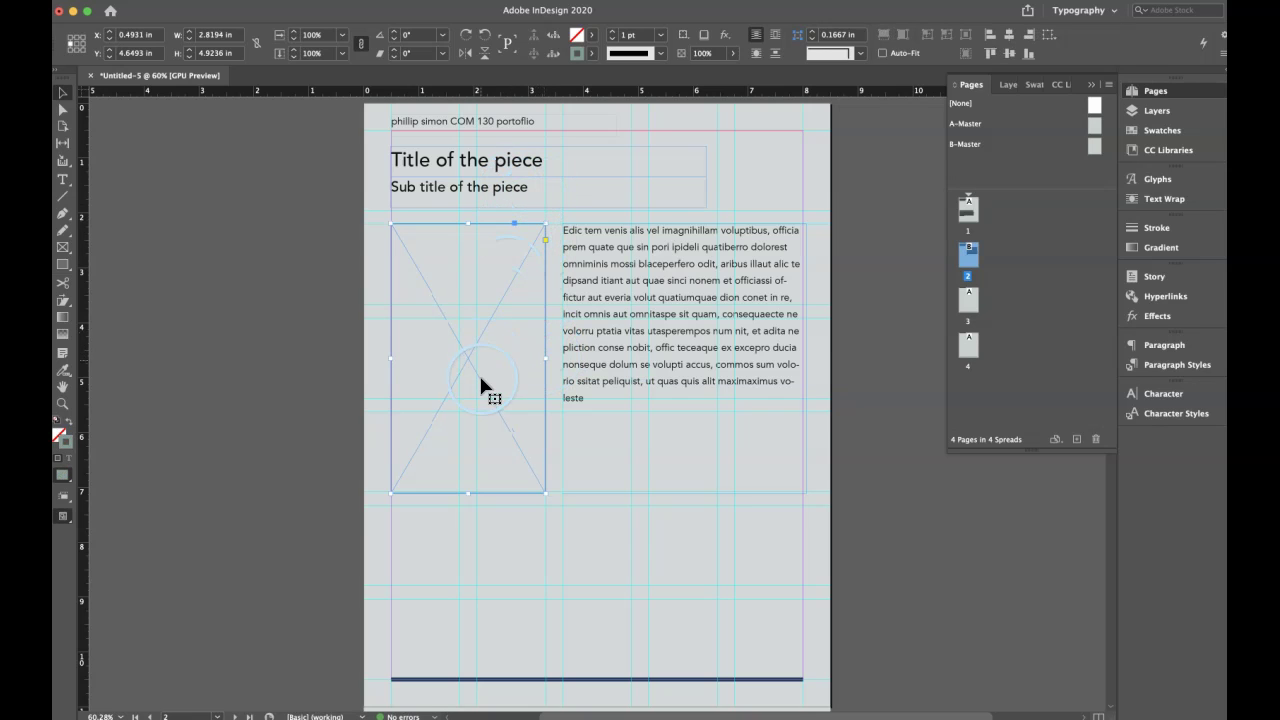
left_click_drag(505, 285, 505, 286)
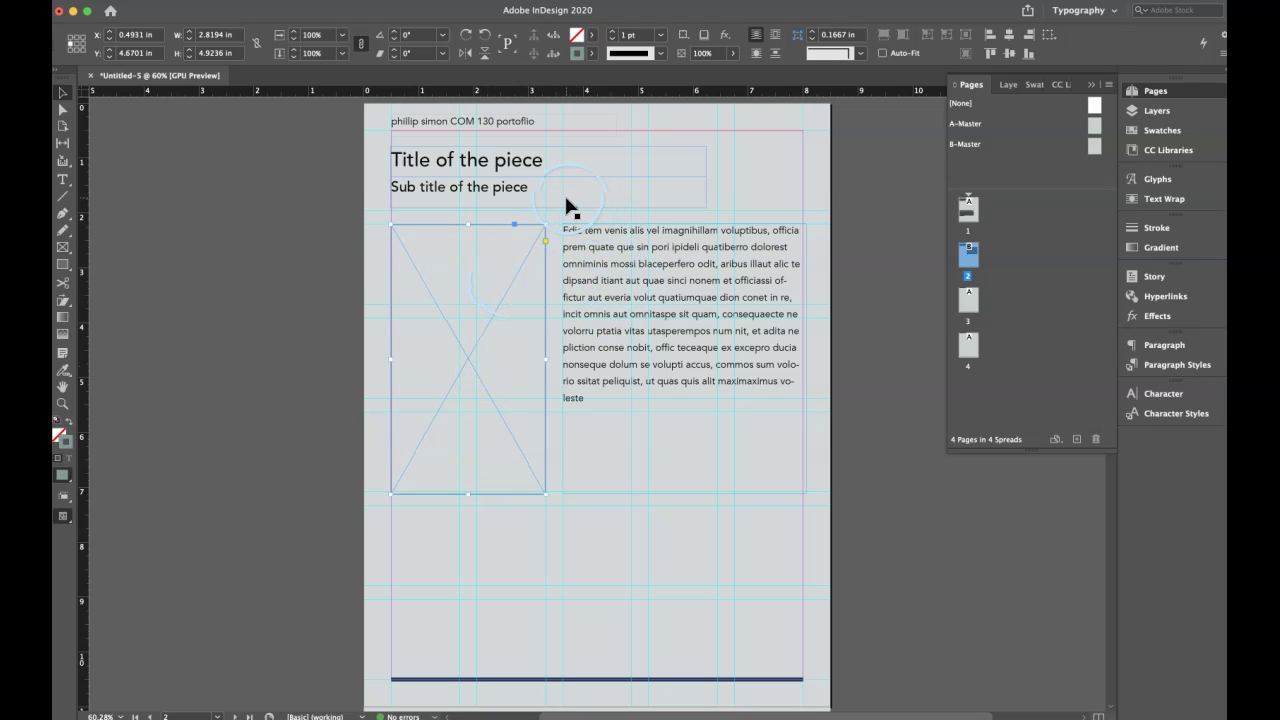
left_click(542, 204)
left_click_drag(547, 207, 548, 208)
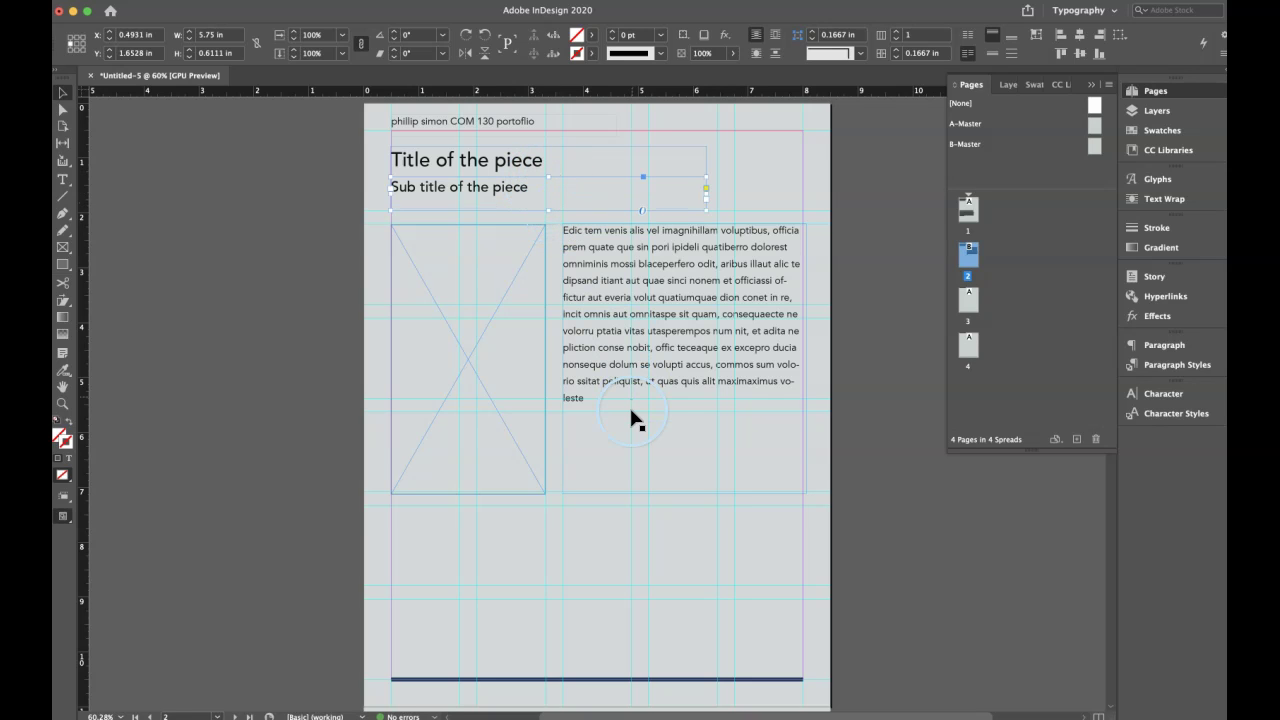
Preview page 2 with its adjusted frames without guides and frame edges, then restore the normal view
left_click(752, 381)
key("w")
left_click(631, 546)
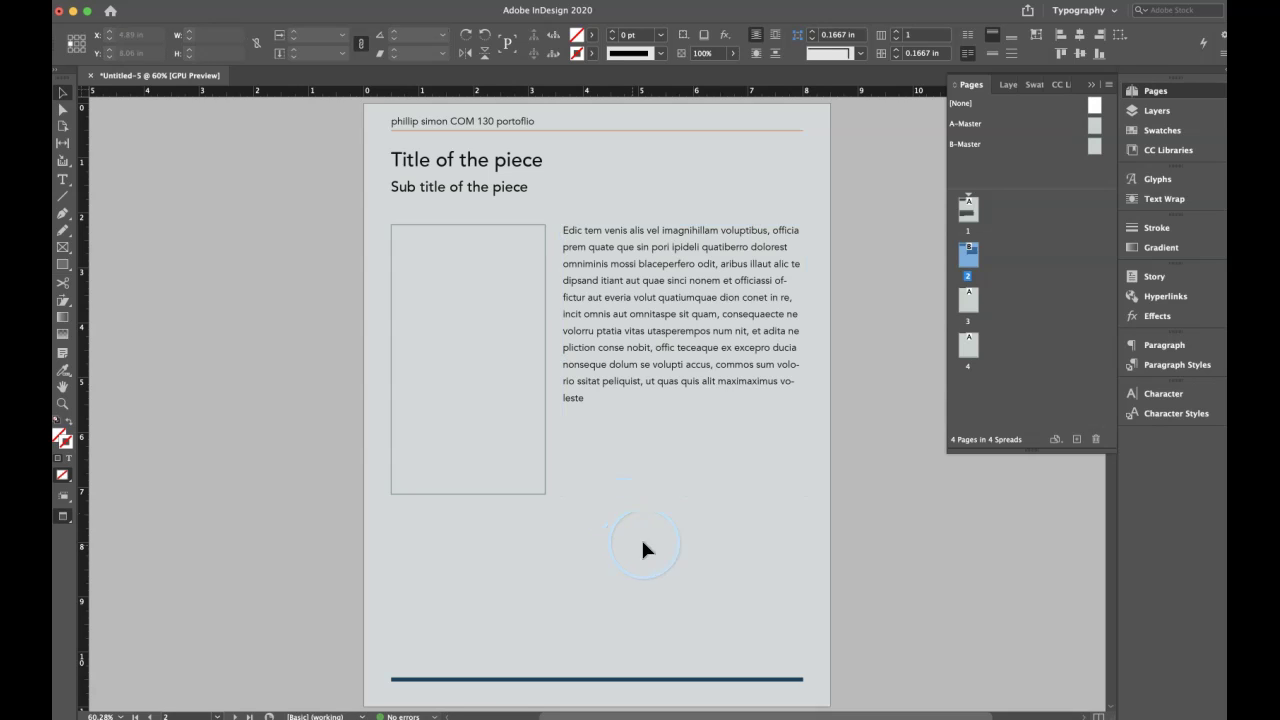
left_click(740, 521)
key("w")
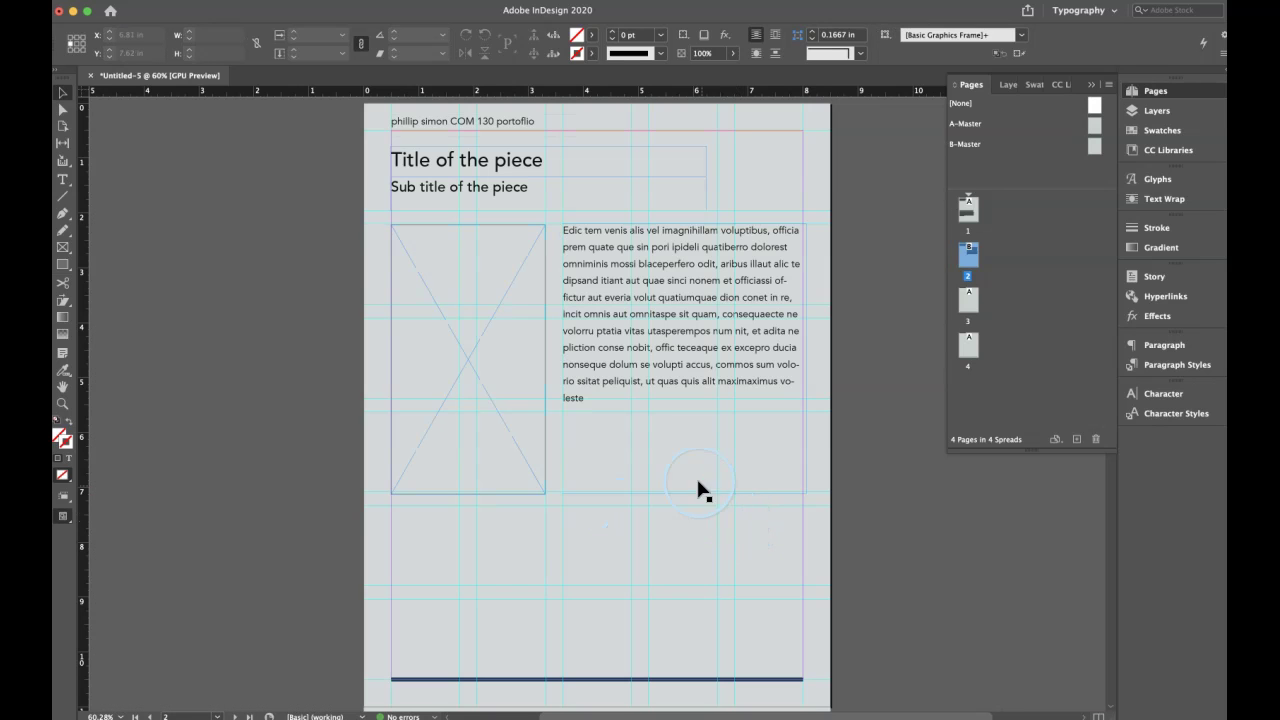
Apply B-Master to page 1 and open that page
left_click(1030, 177)
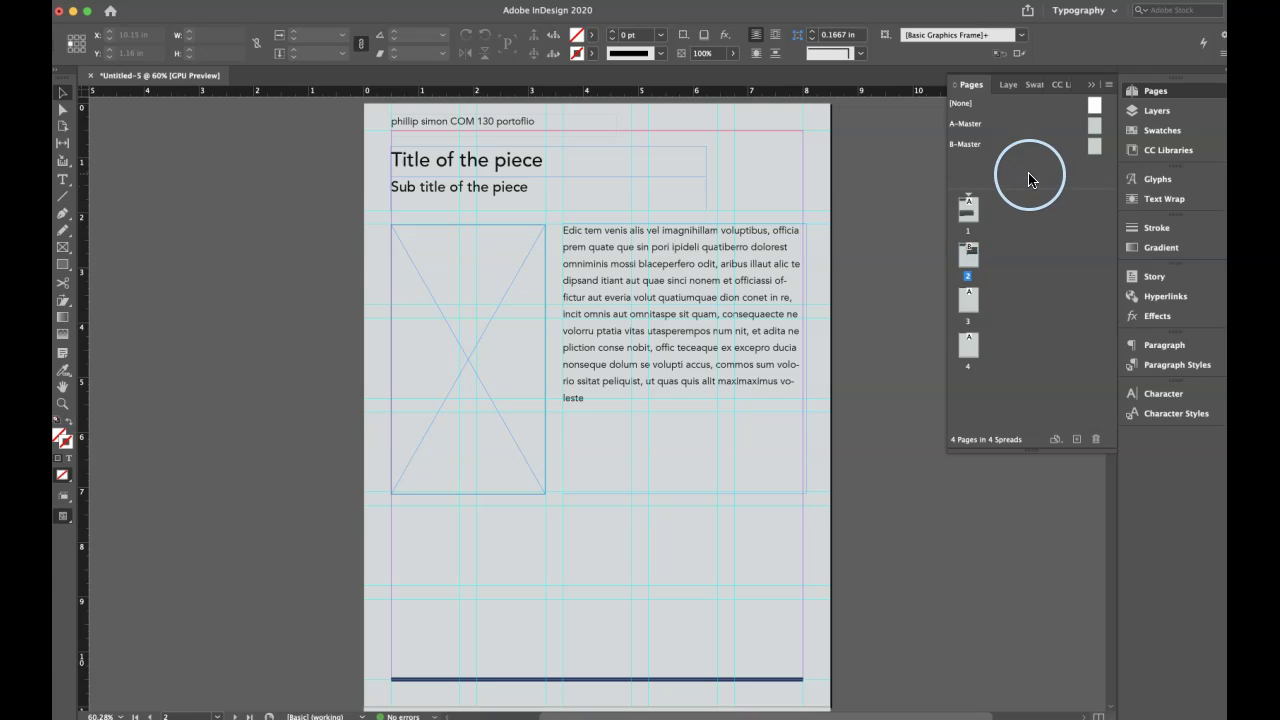
mouse_move(976, 218)
left_mouse_down()
mouse_move(1086, 163)
mouse_move(1088, 147)
mouse_move(969, 215)
left_mouse_up()
double_click(967, 208)
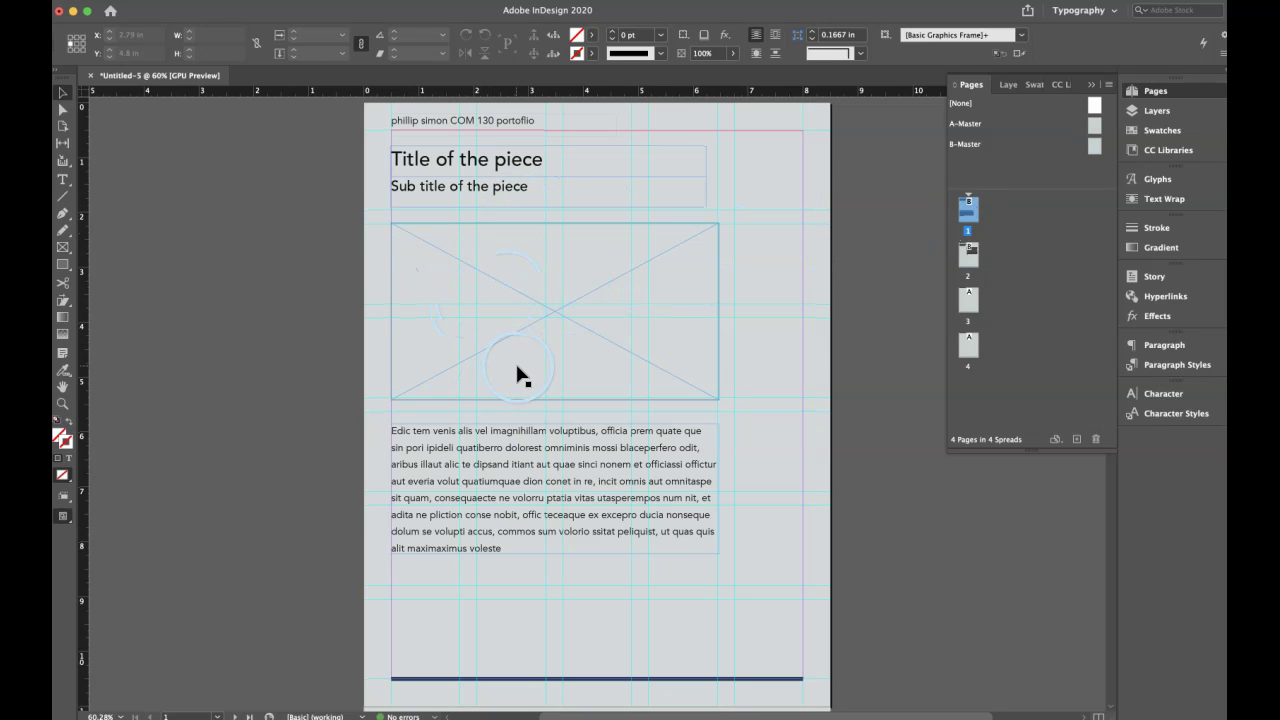
On page 1, fit the image frame and subtitle frame to the new guides and move the body text up to the row guide below the image
left_click(660, 322)
left_click_drag(717, 310, 718, 312)
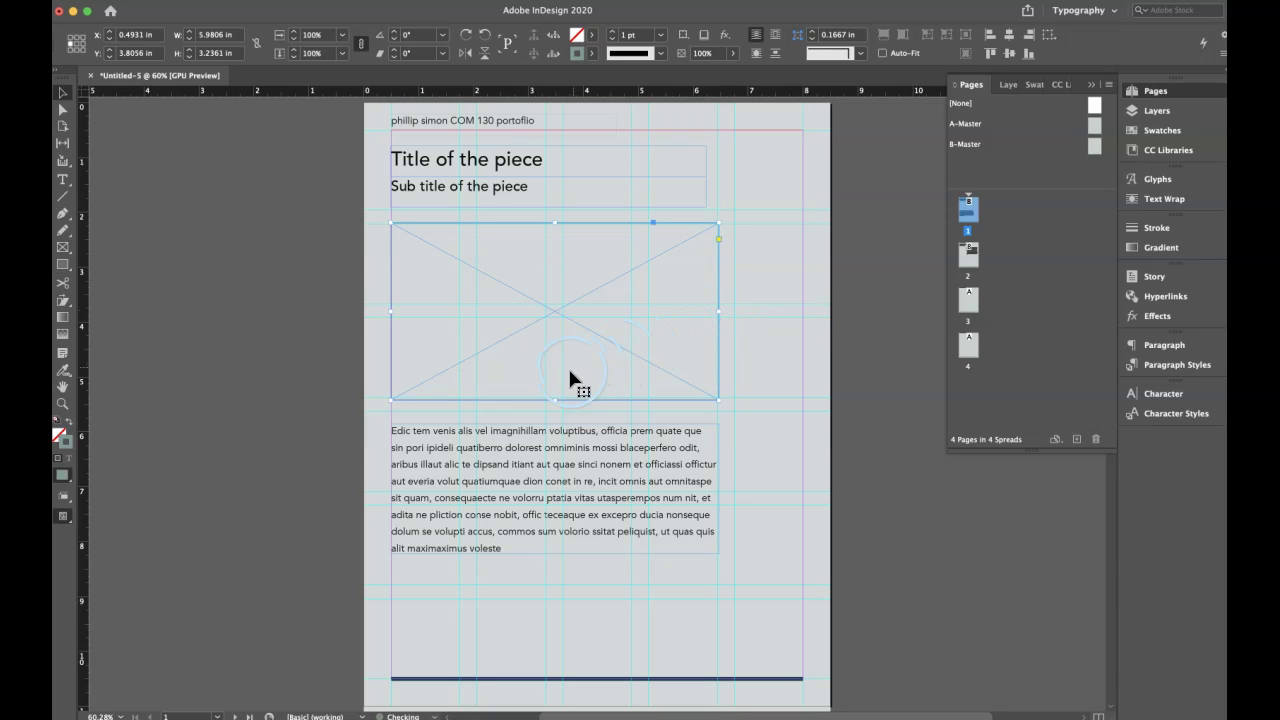
left_click_drag(553, 400, 555, 396)
left_click_drag(549, 206, 545, 213)
mouse_move(486, 451)
left_mouse_down()
mouse_move(500, 457)
mouse_move(490, 439)
left_mouse_up()
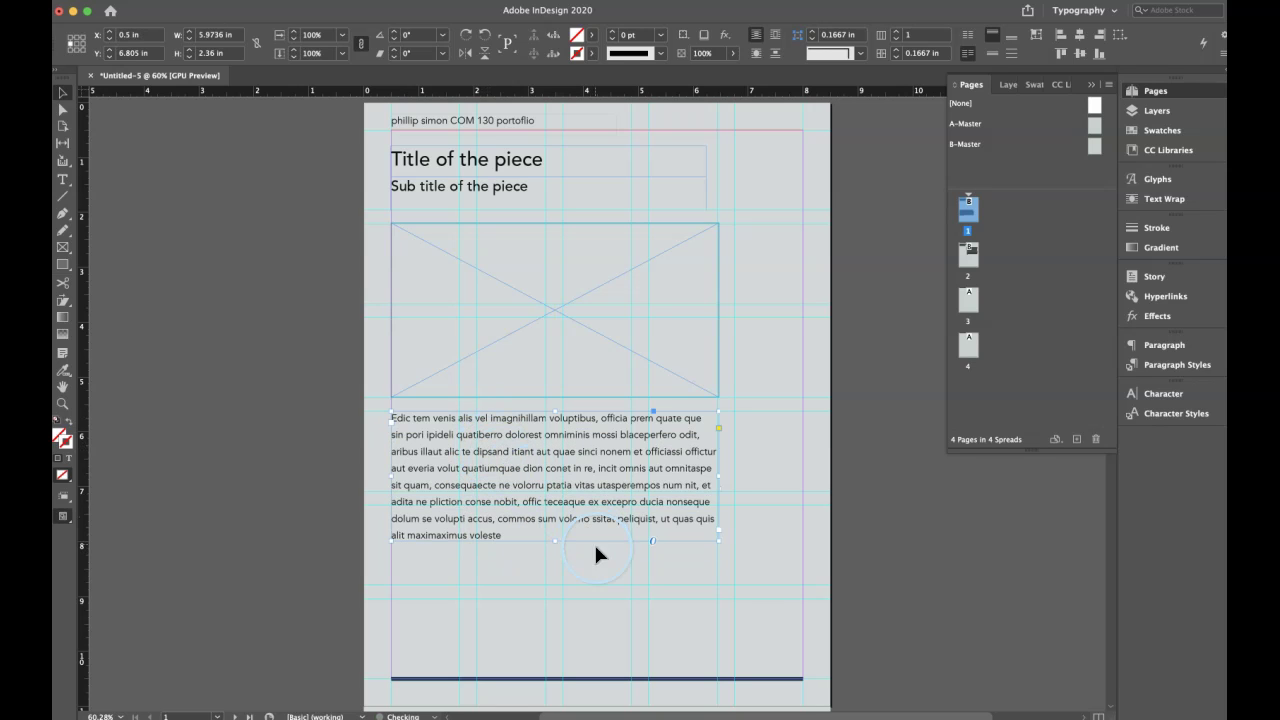
Preview page 1 without guides and frame edges, then restore the normal view
left_click(603, 565)
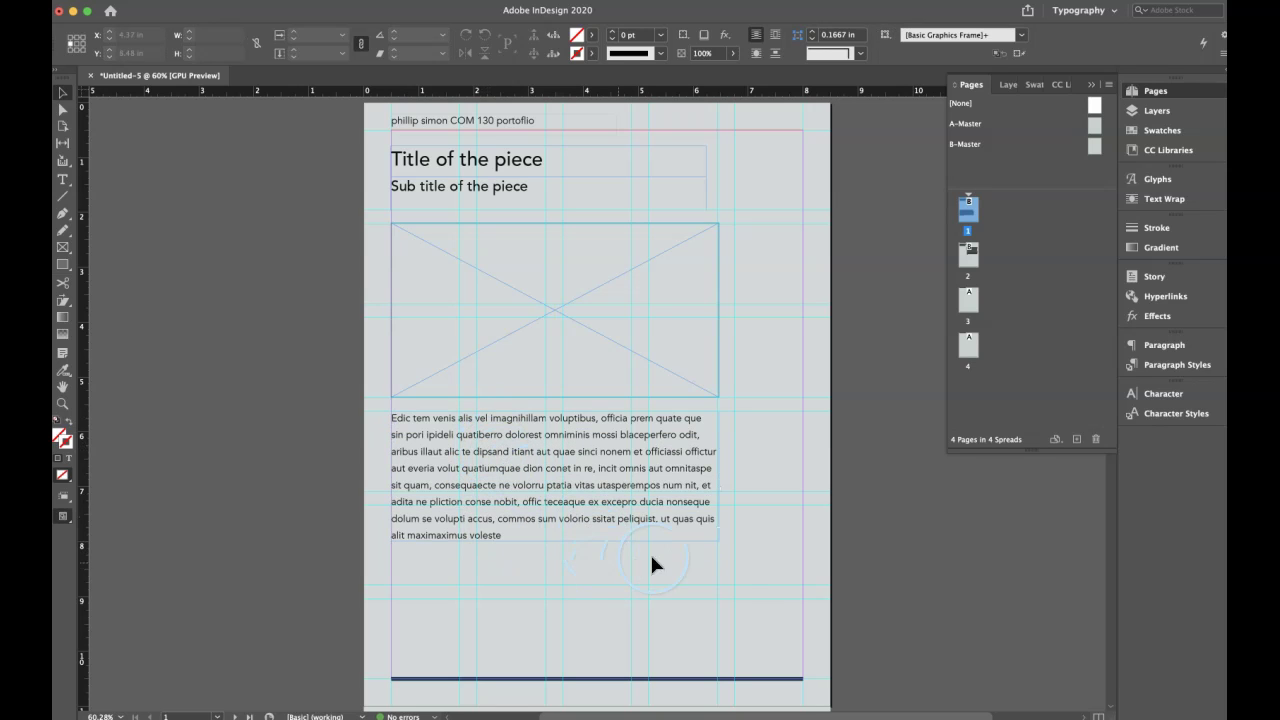
key("w")
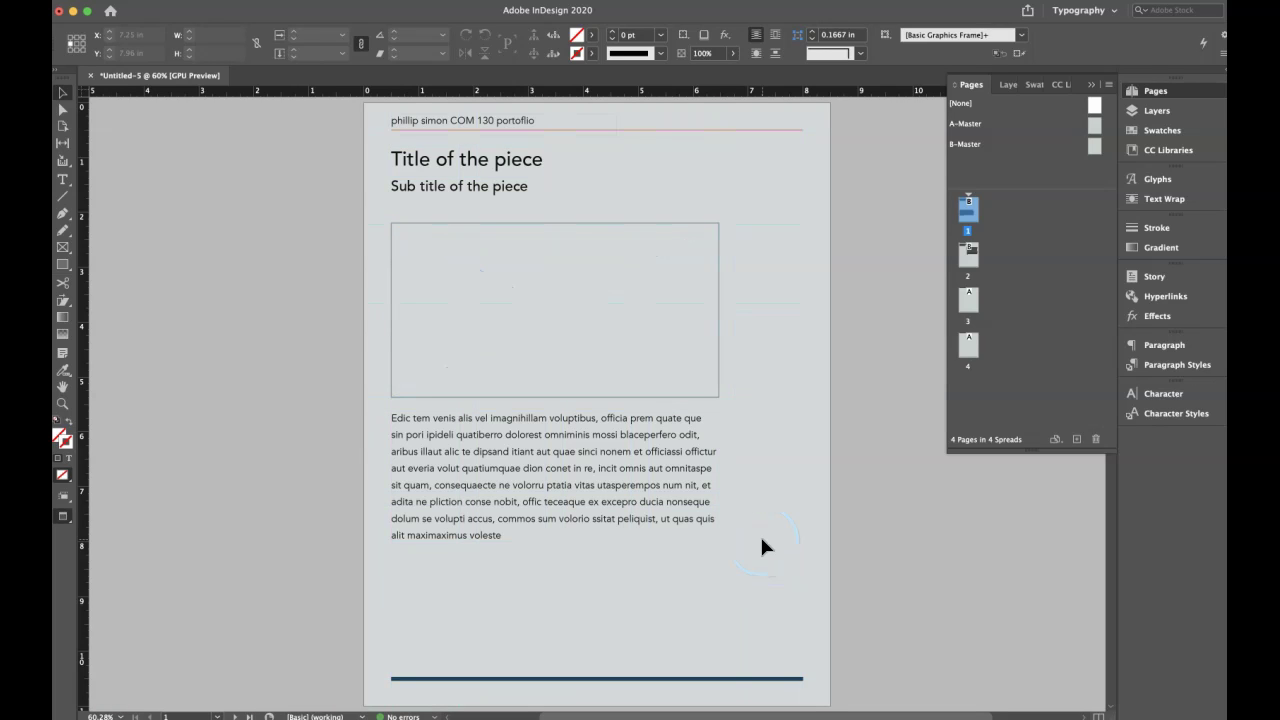
key("w")
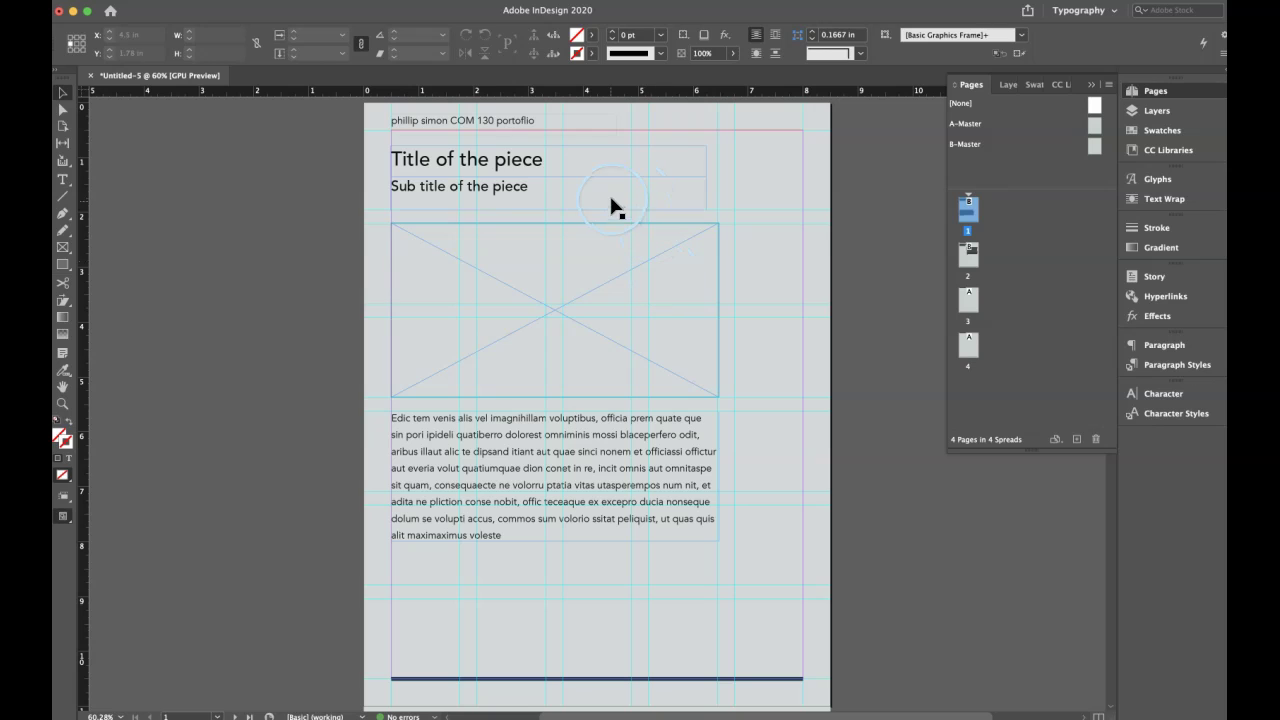
Set the font style of page 1's title to Avenir Black
left_click(506, 166)
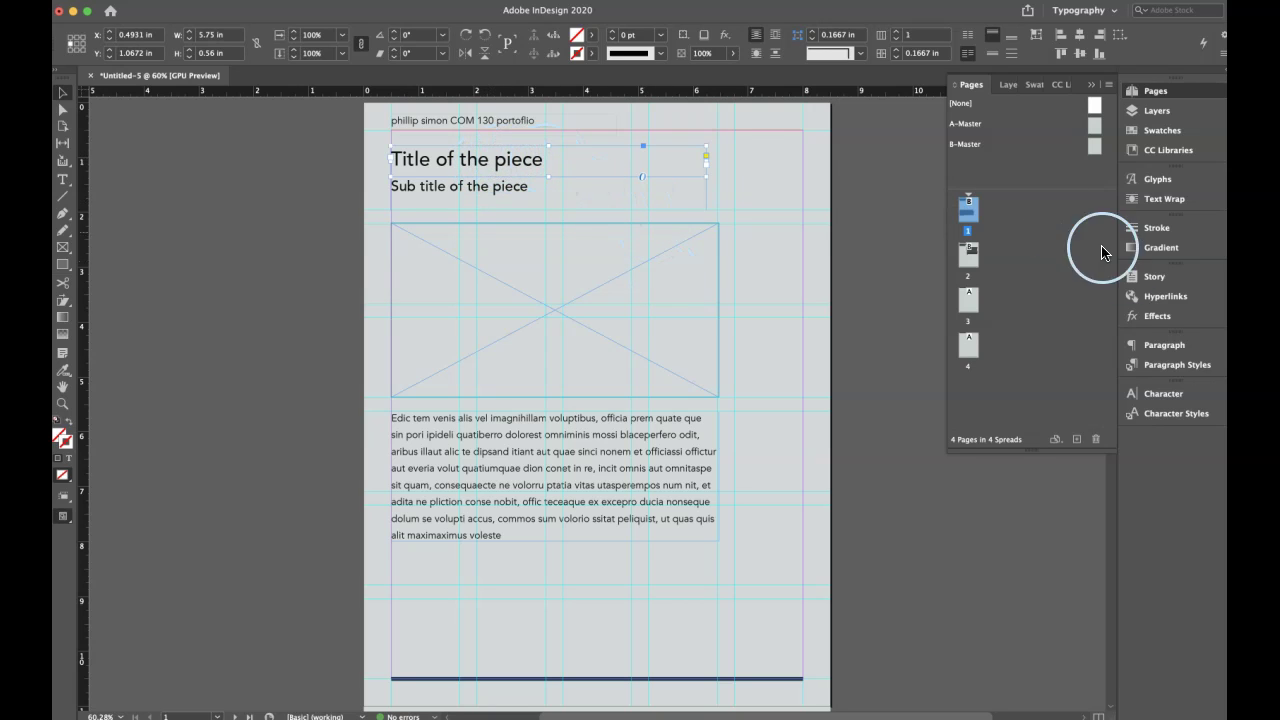
left_click(1157, 394)
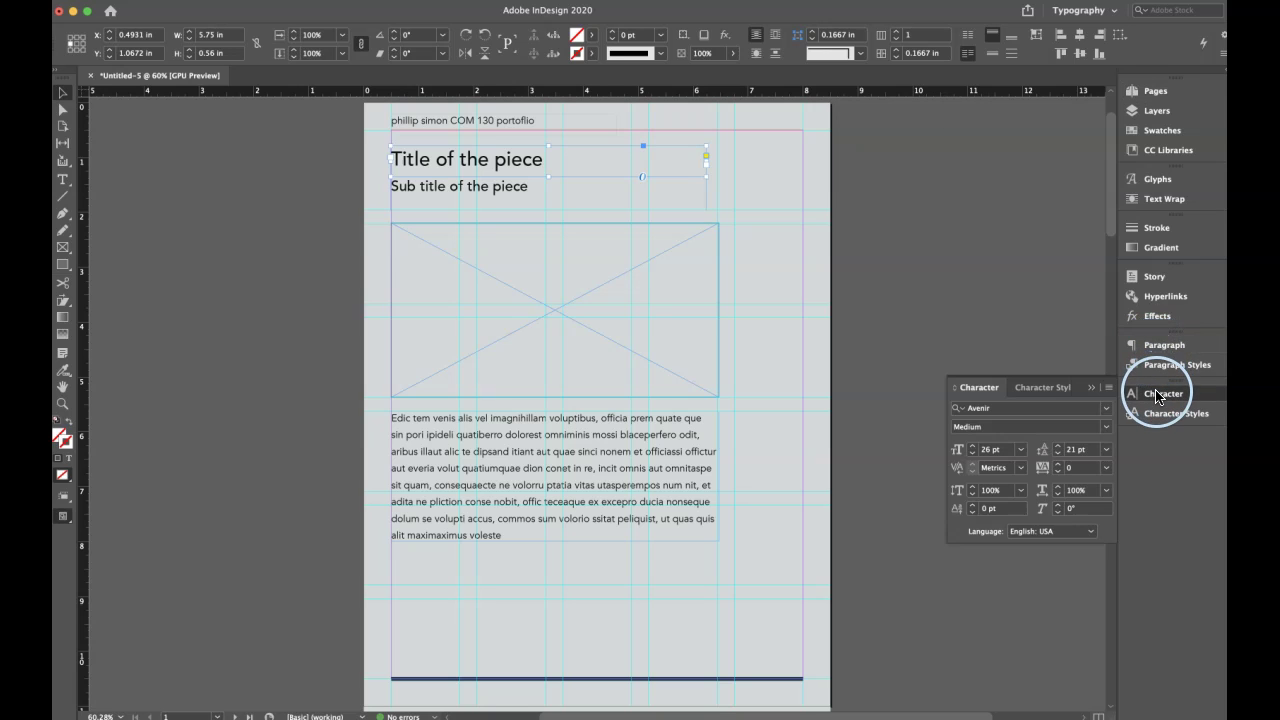
left_click(1104, 432)
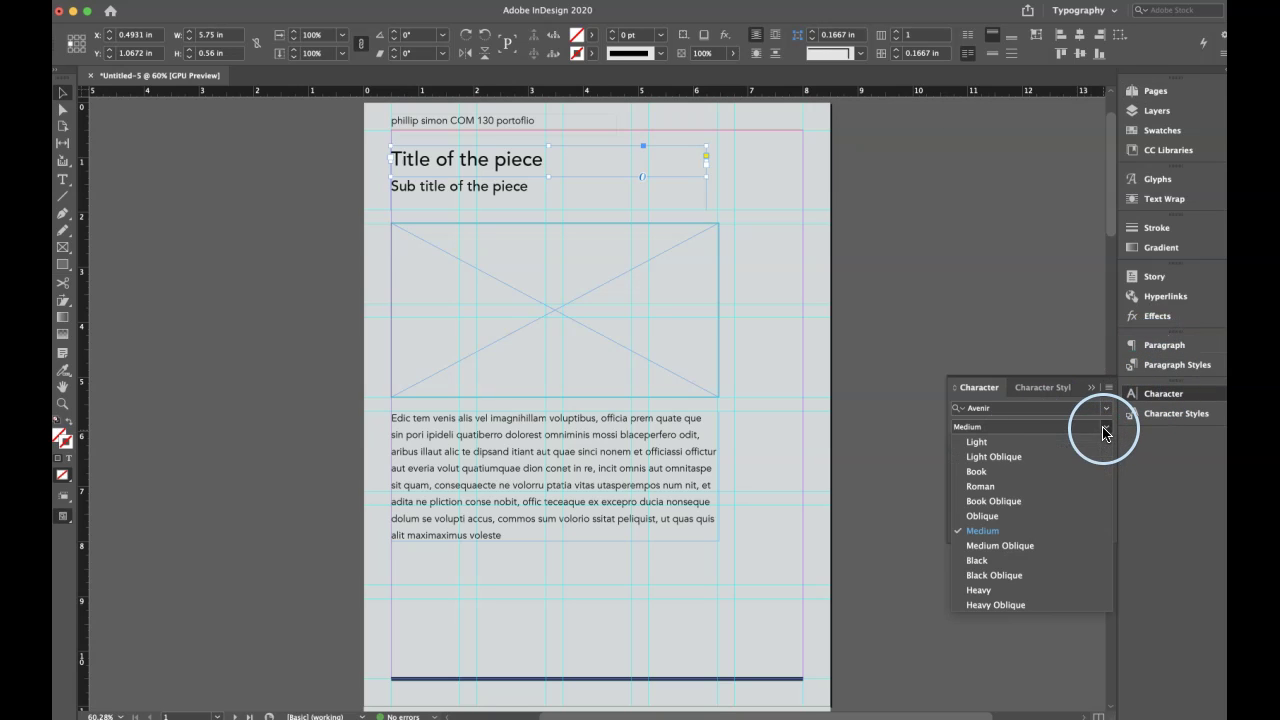
left_click(984, 560)
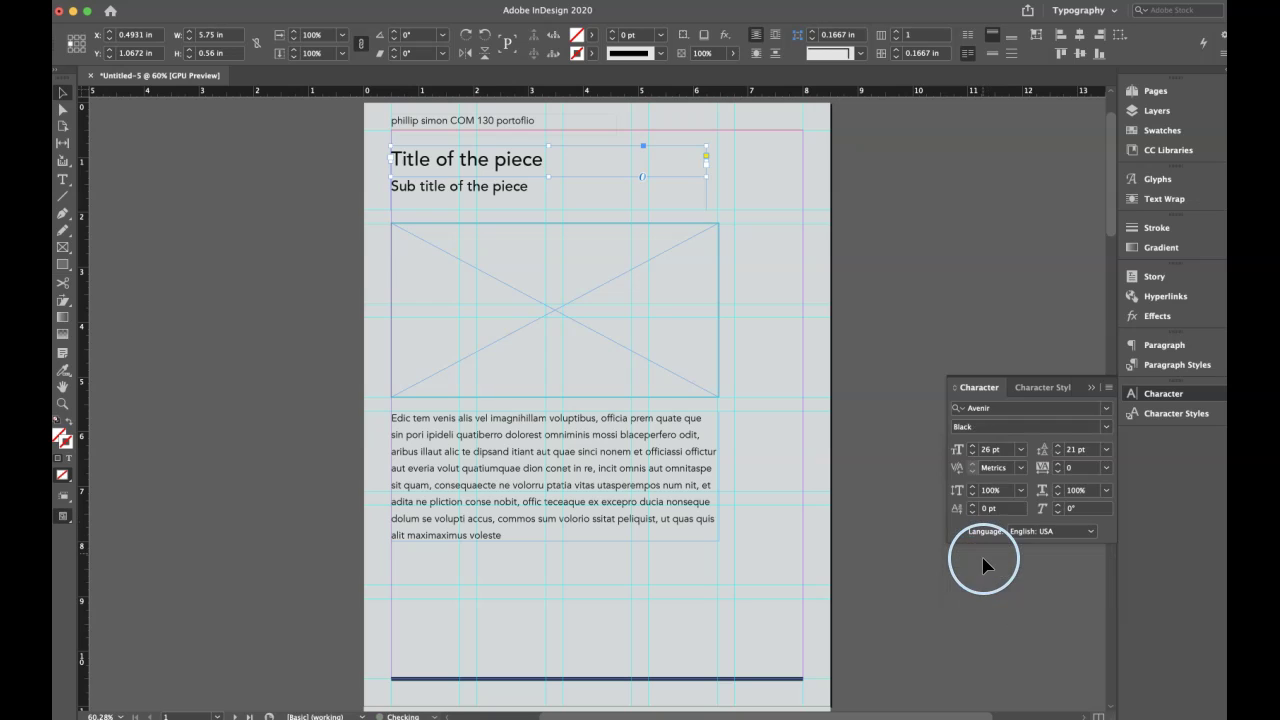
Redefine the "page title" character style from the modified title text
left_click(1041, 387)
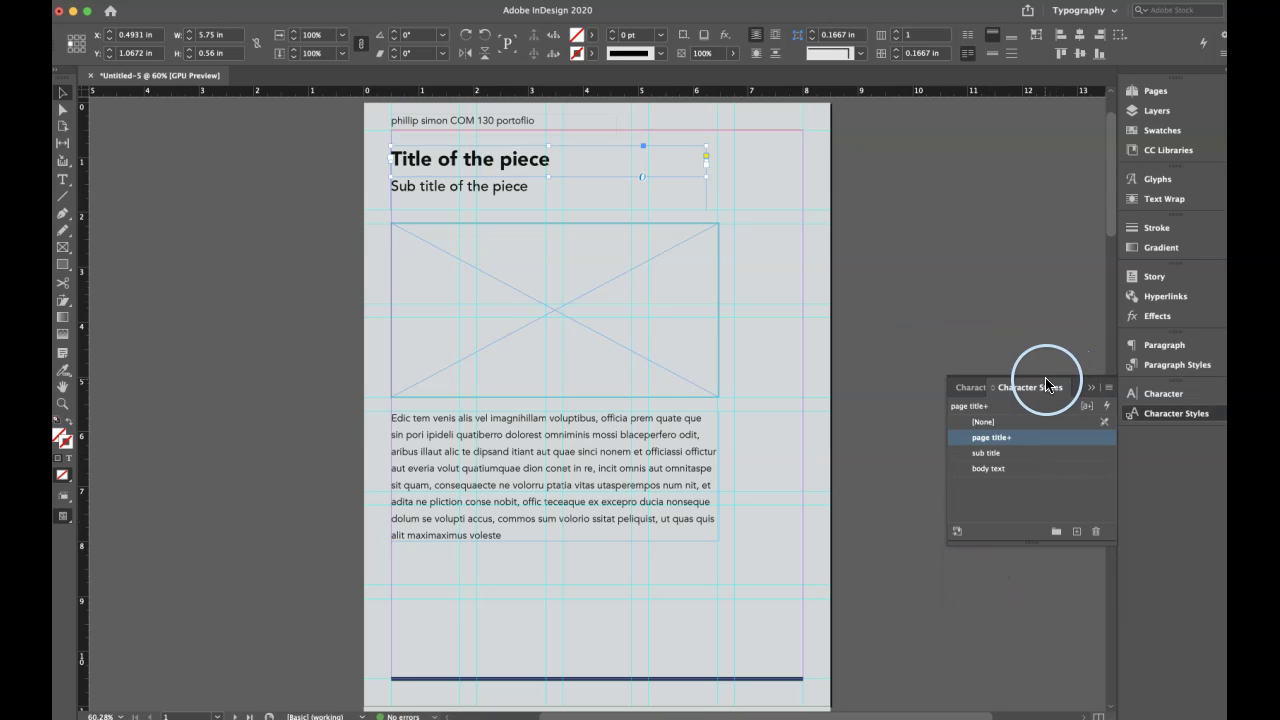
right_click(1024, 437)
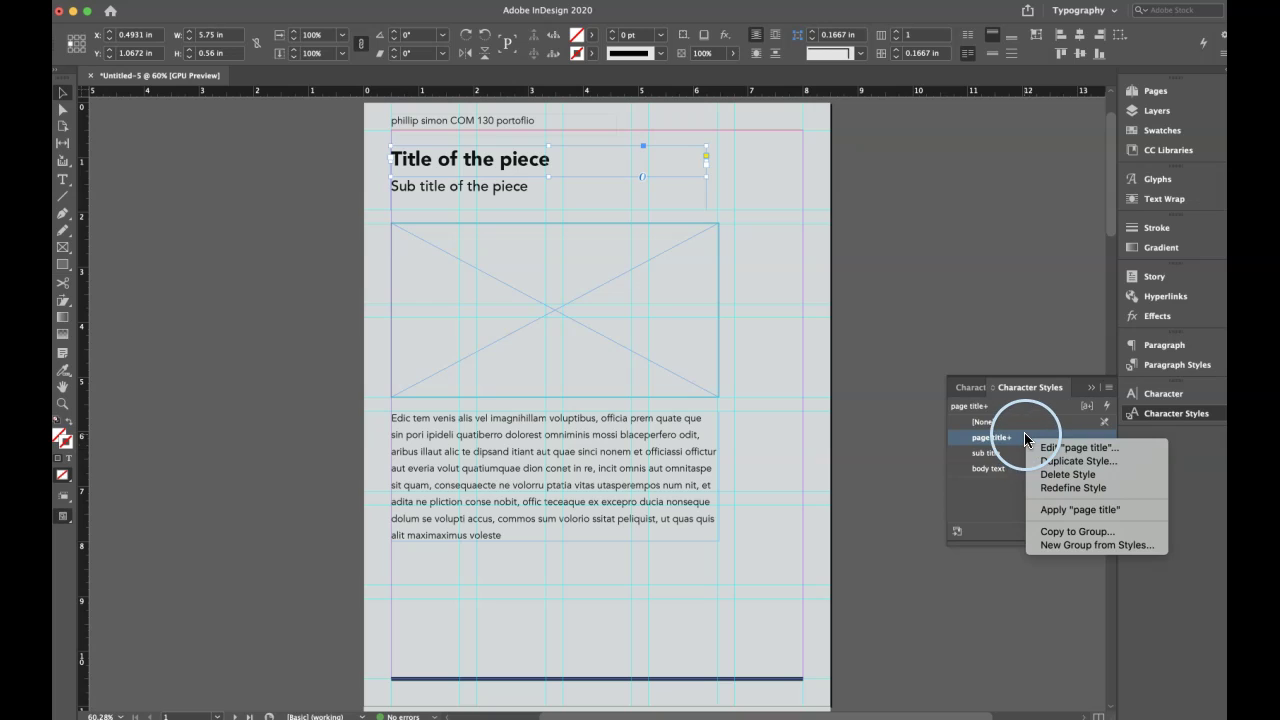
left_click(1058, 487)
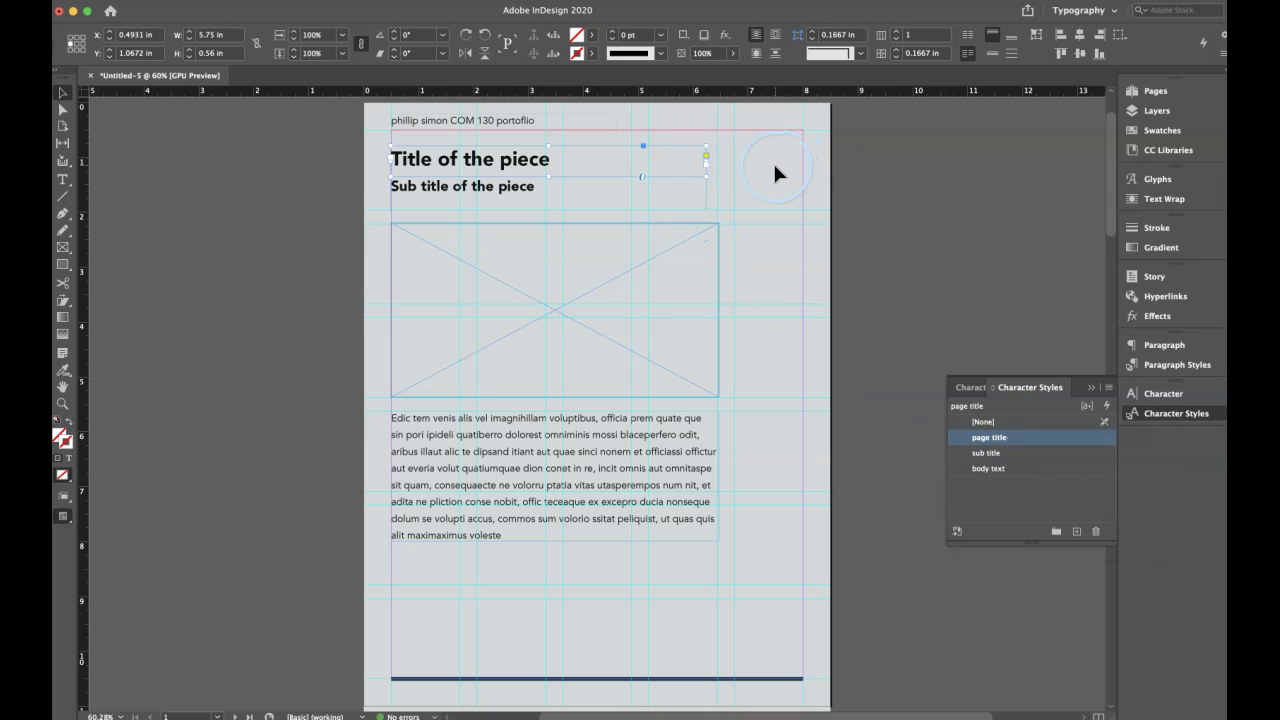
Edit the "sub title" character style so its font style is Avenir Book
left_click(505, 190)
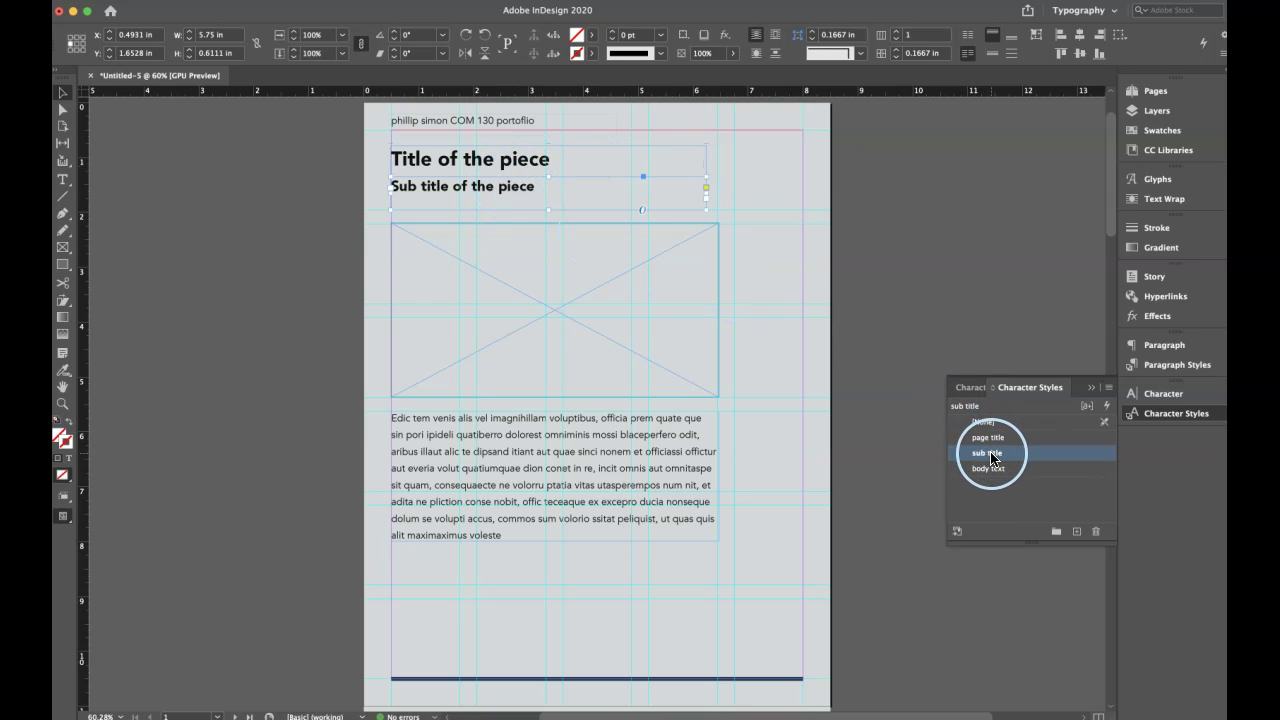
right_click(1016, 458)
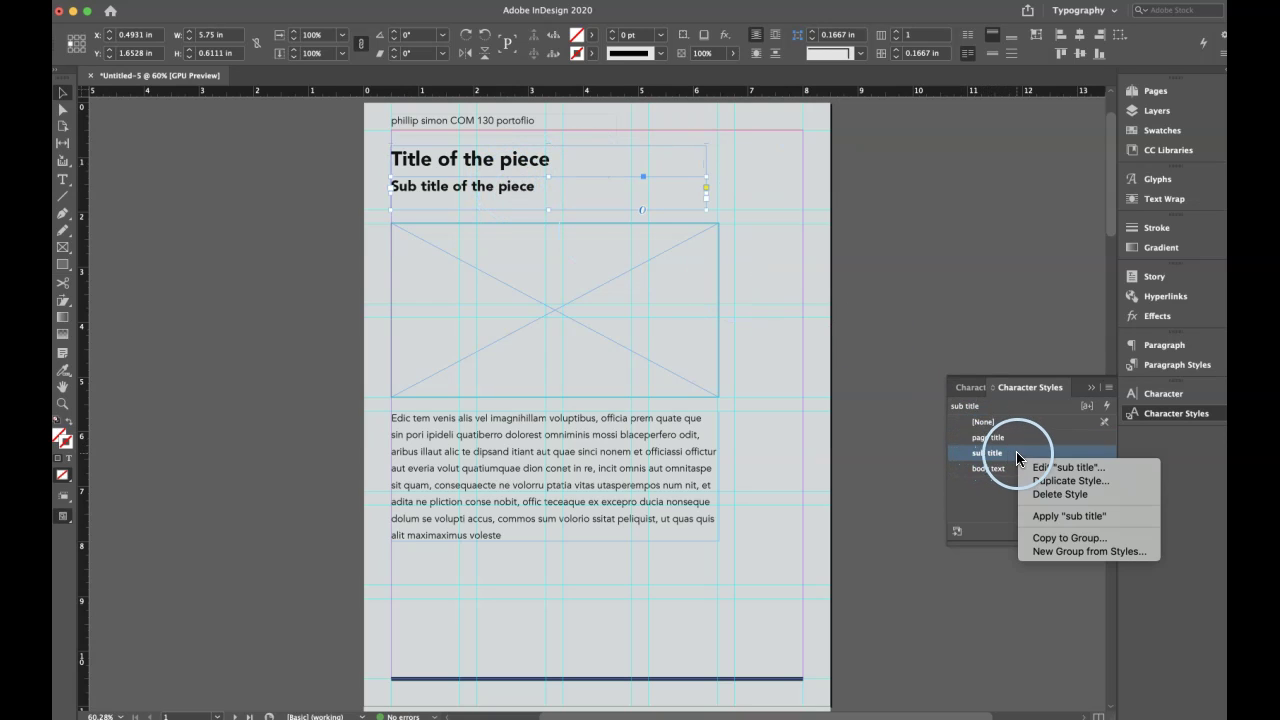
left_click(1060, 467)
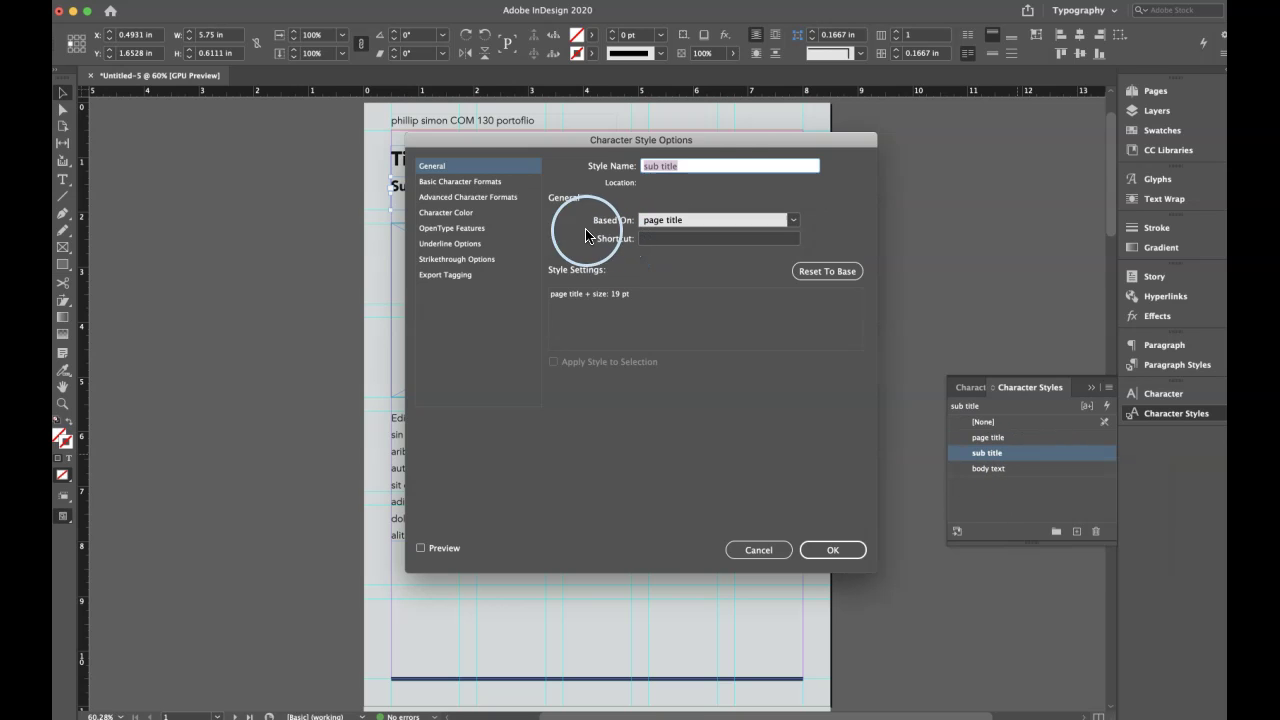
left_click(441, 181)
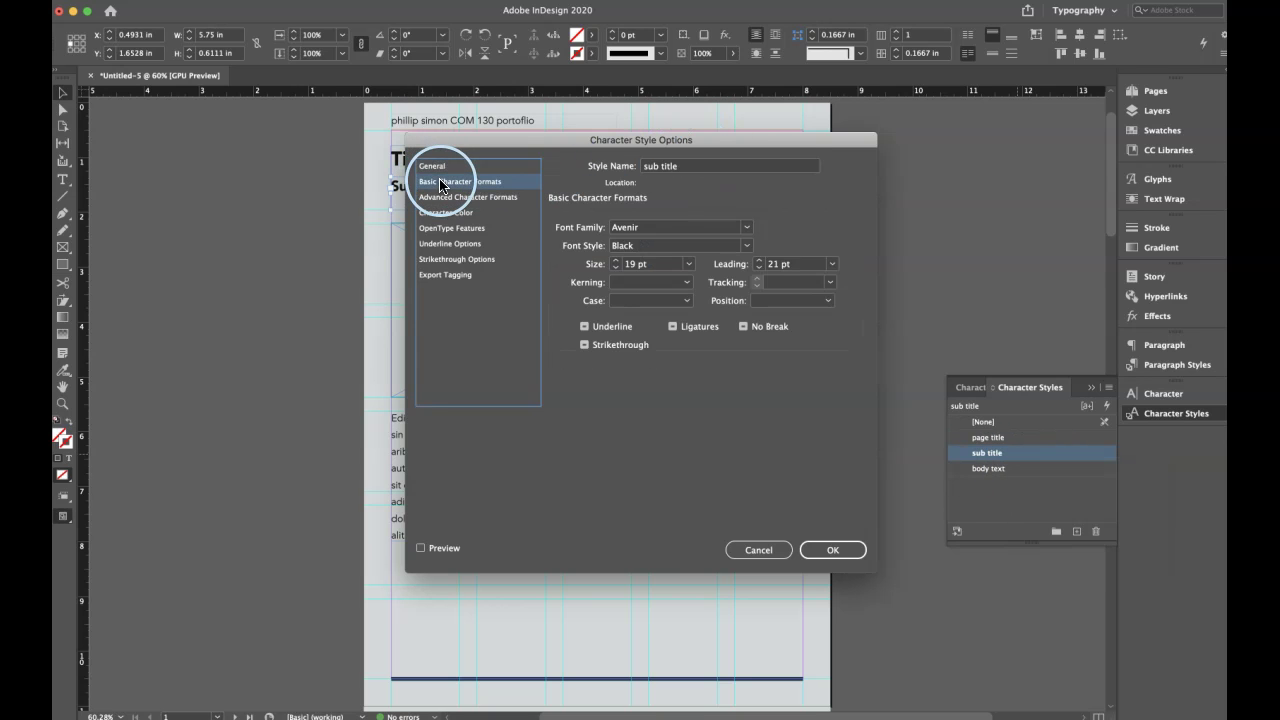
left_click(748, 247)
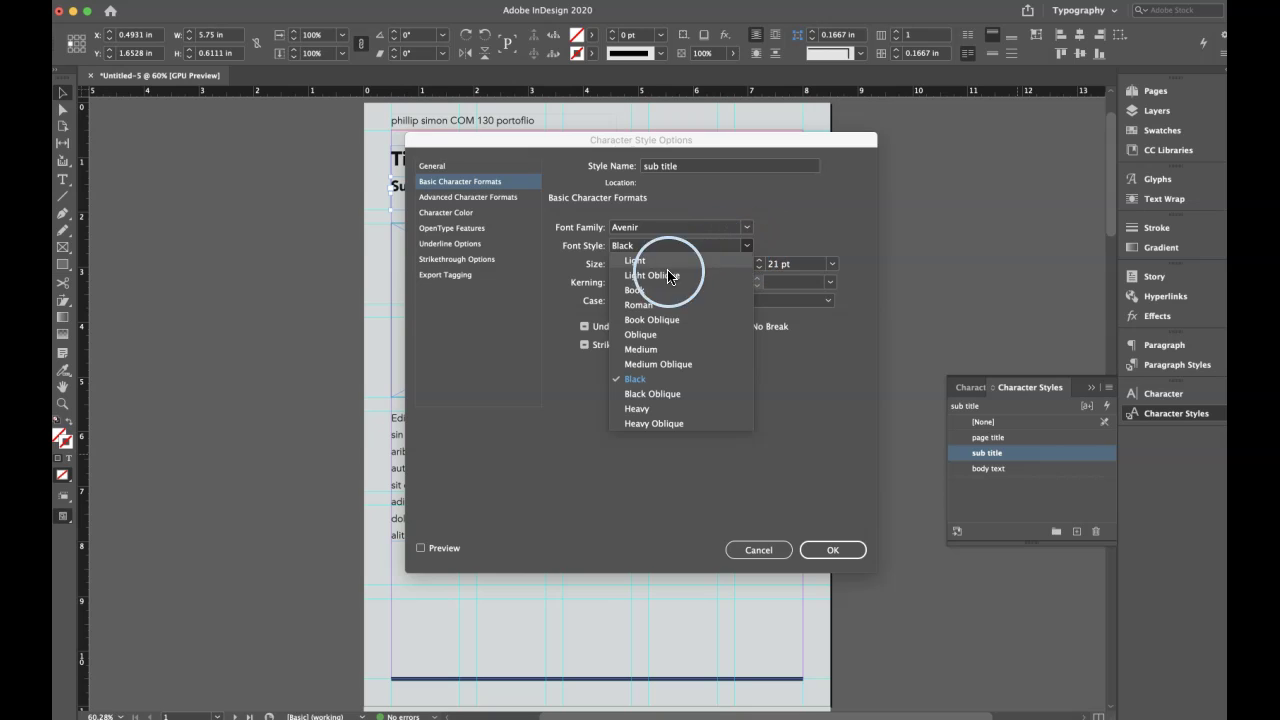
left_click(640, 297)
left_click(826, 548)
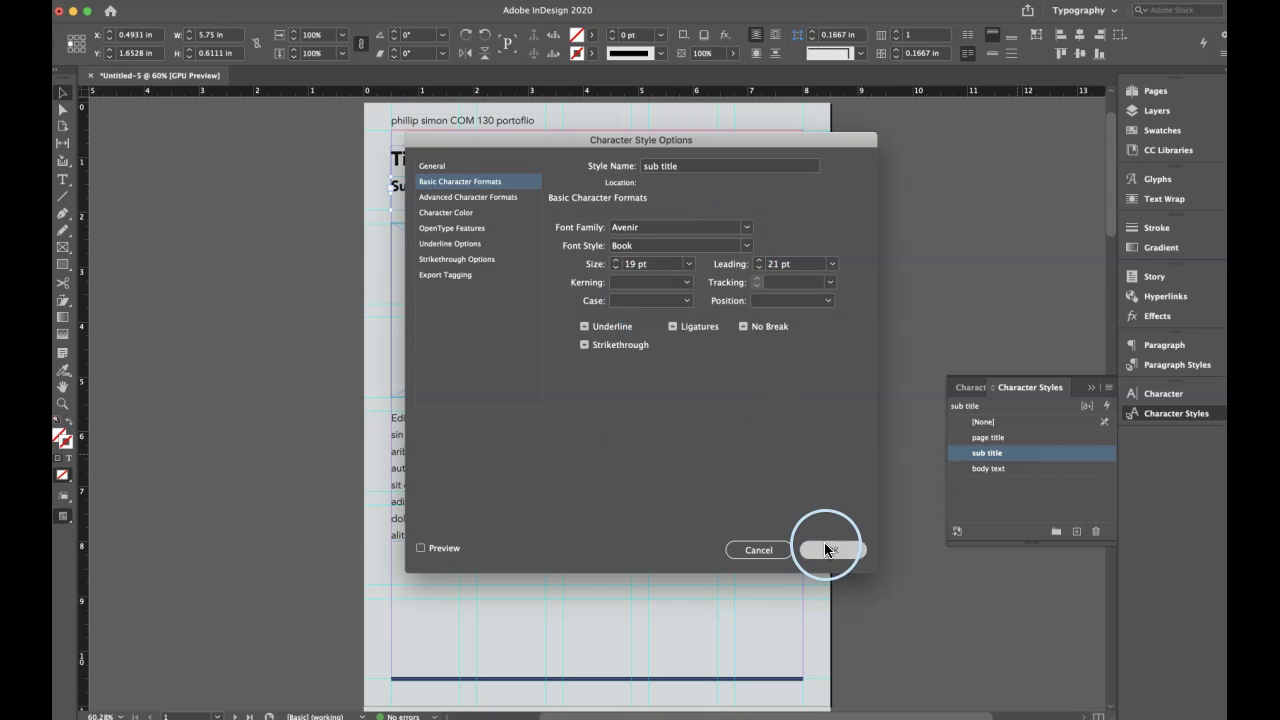
left_click(849, 194)
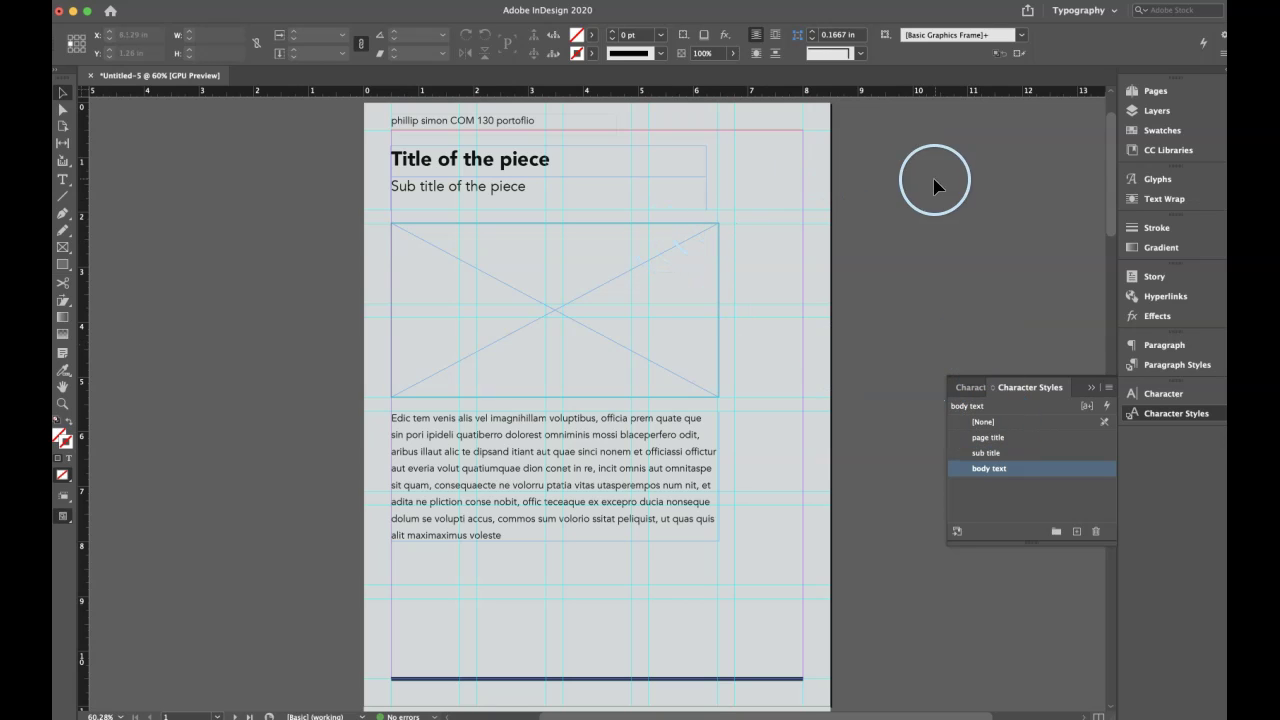
Duplicate the page 2 spread
left_click(1148, 91)
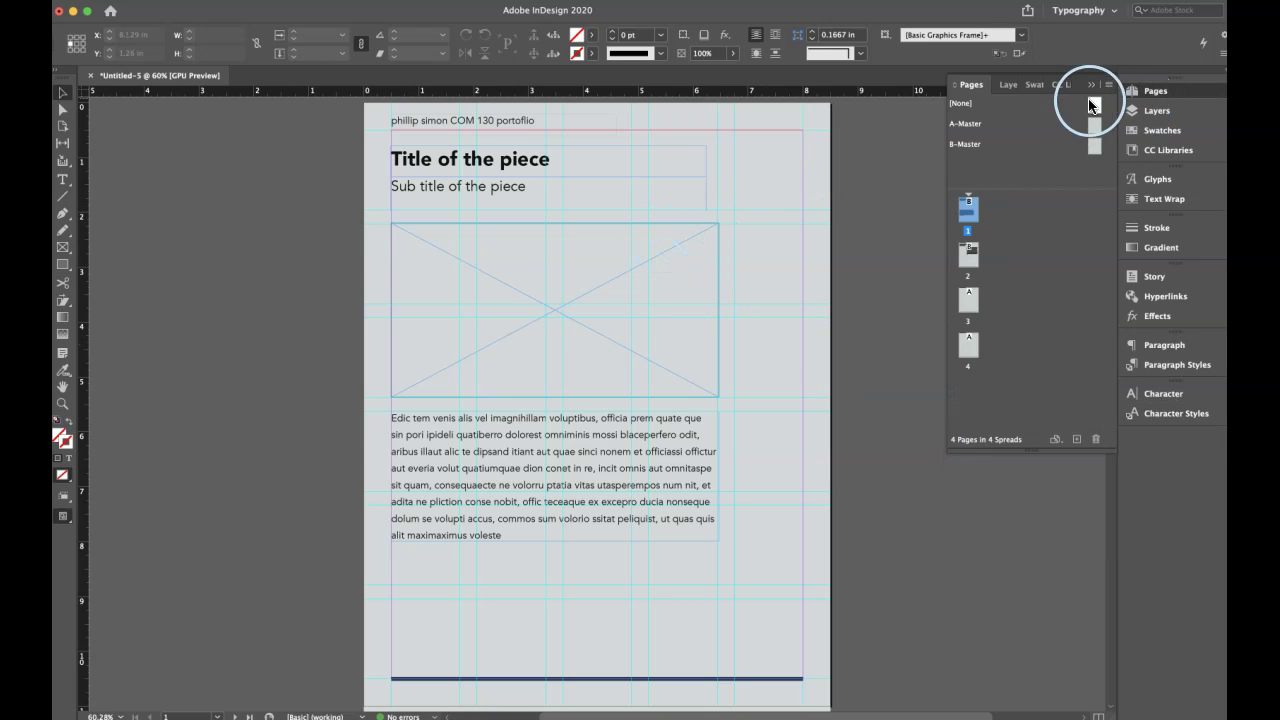
left_click(968, 262)
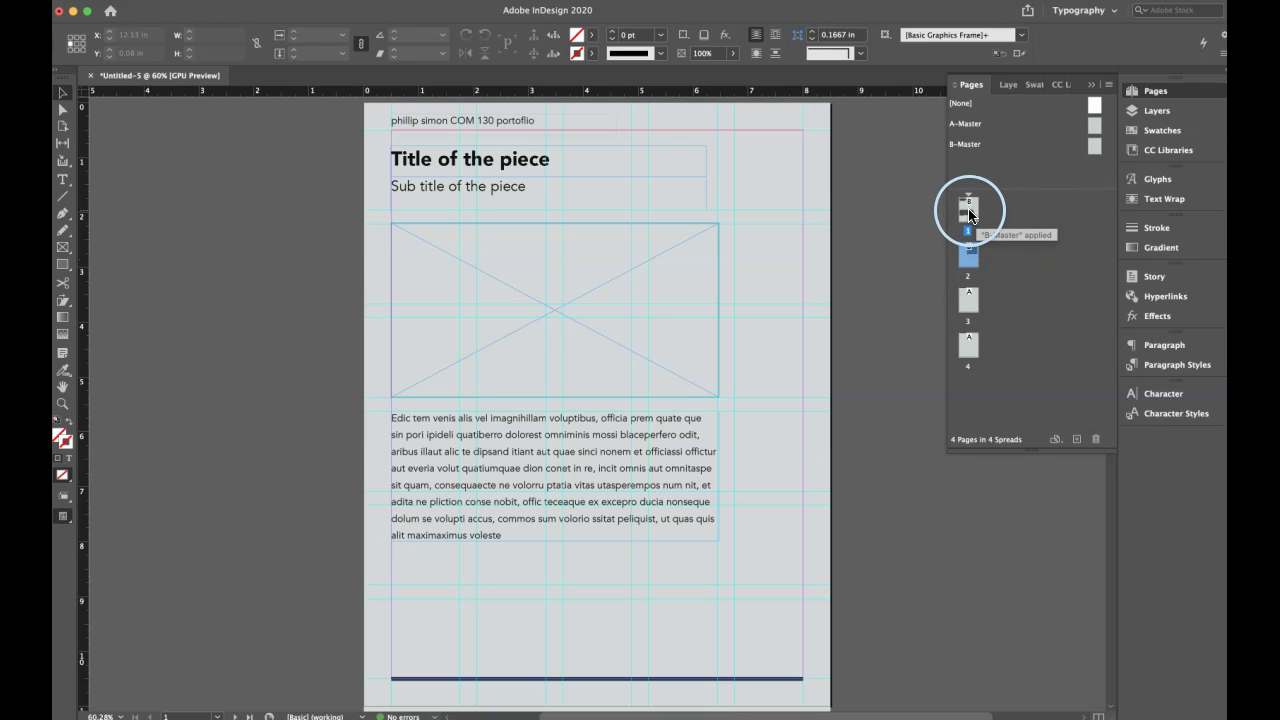
left_click(968, 214)
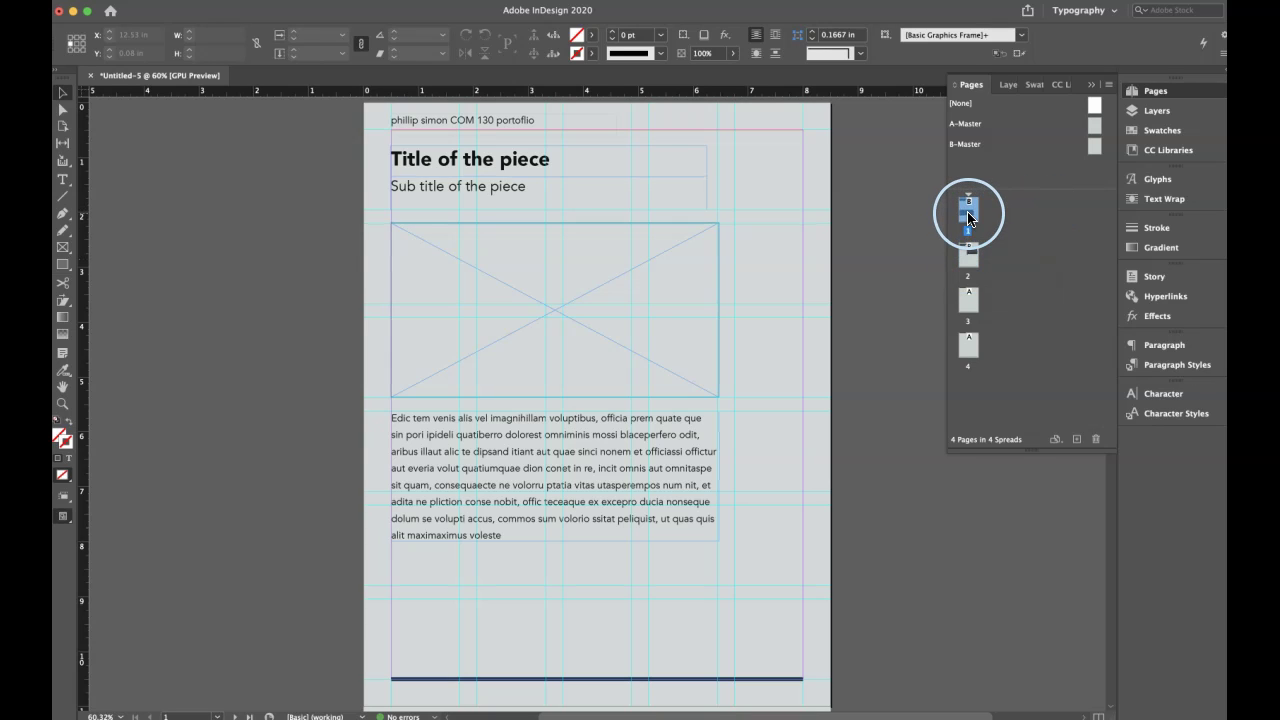
double_click(968, 258)
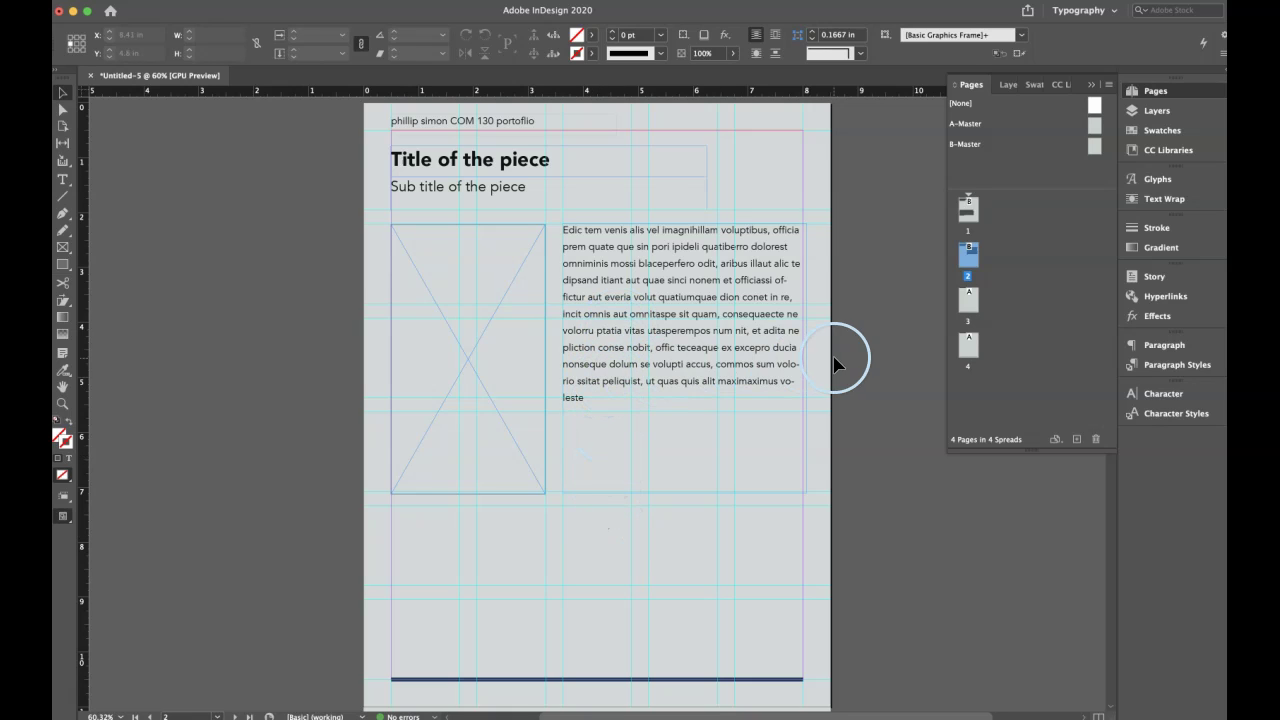
left_click(90, 684)
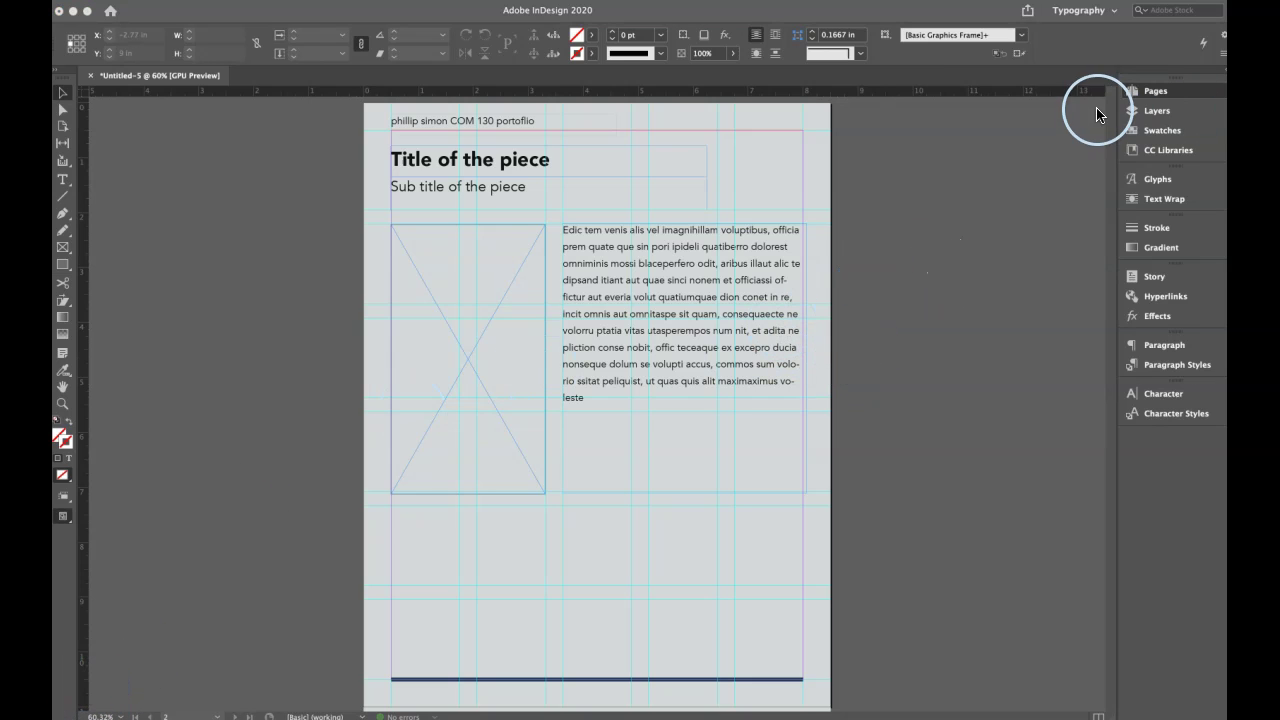
left_click(1155, 91)
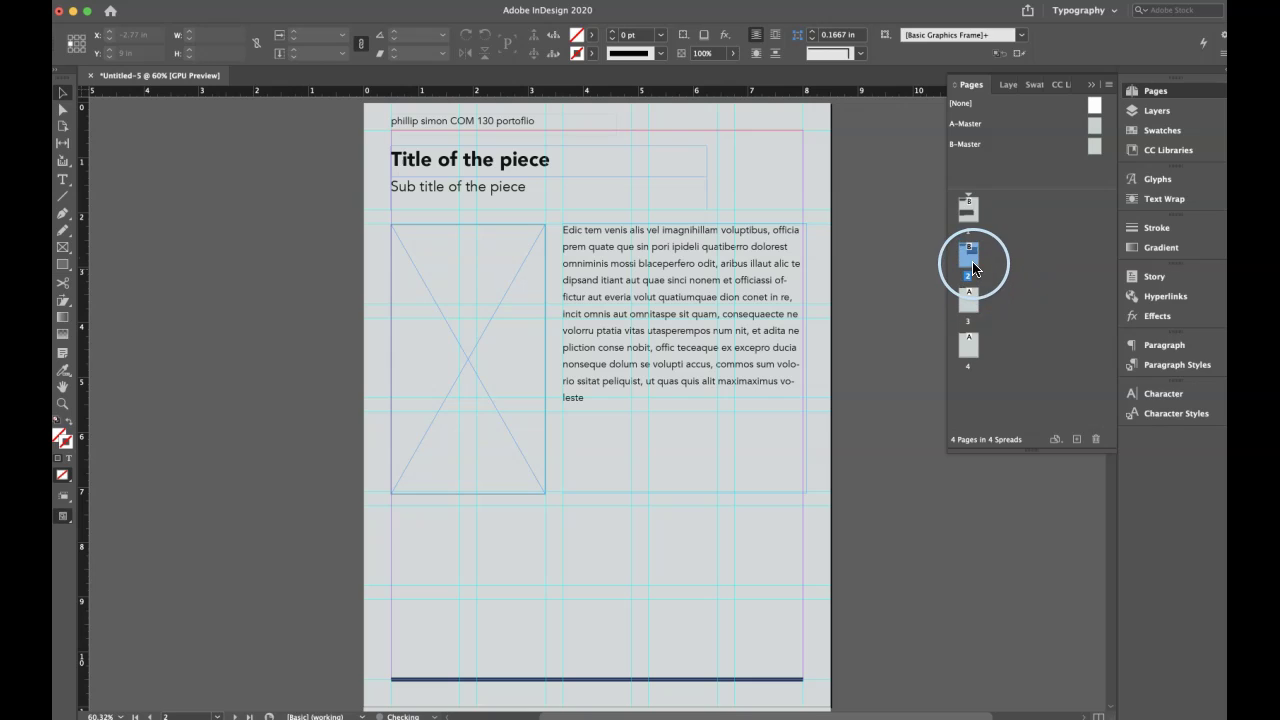
right_click(973, 266)
left_click(1000, 300)
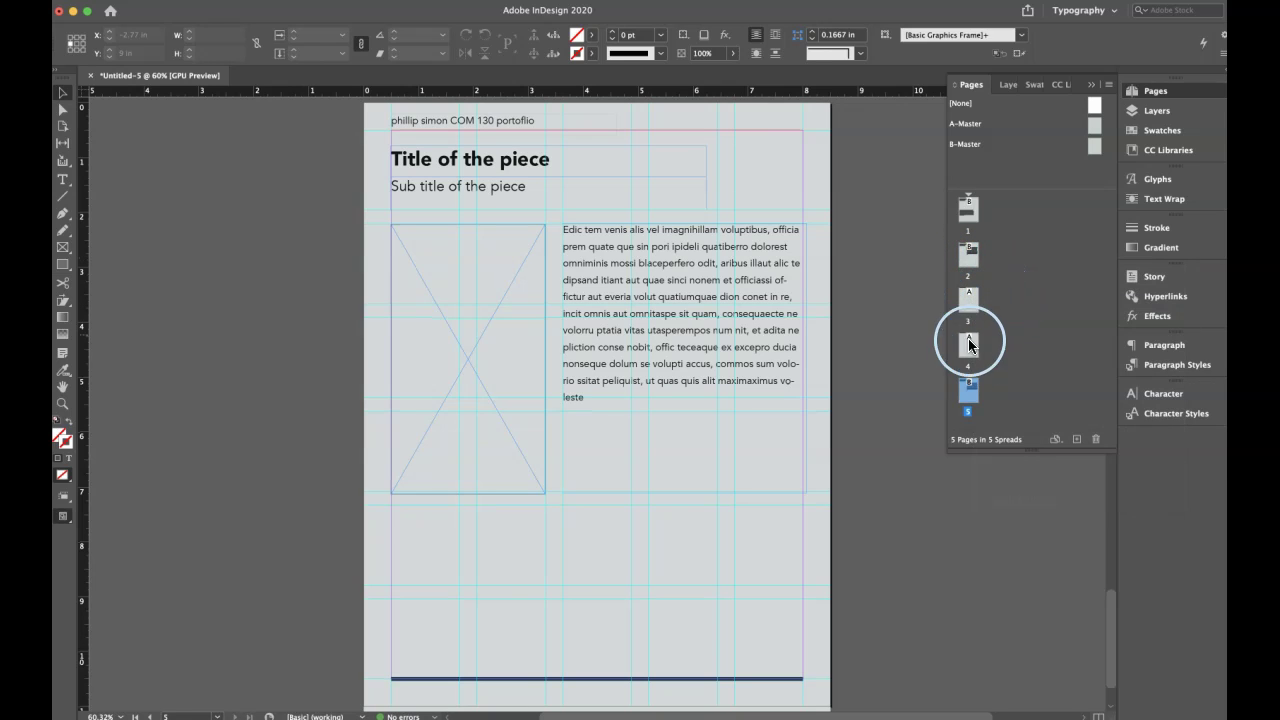
Move the duplicated page from the end of the document to directly after page 2 and open it
left_click(969, 392)
left_click_drag(969, 393, 972, 302)
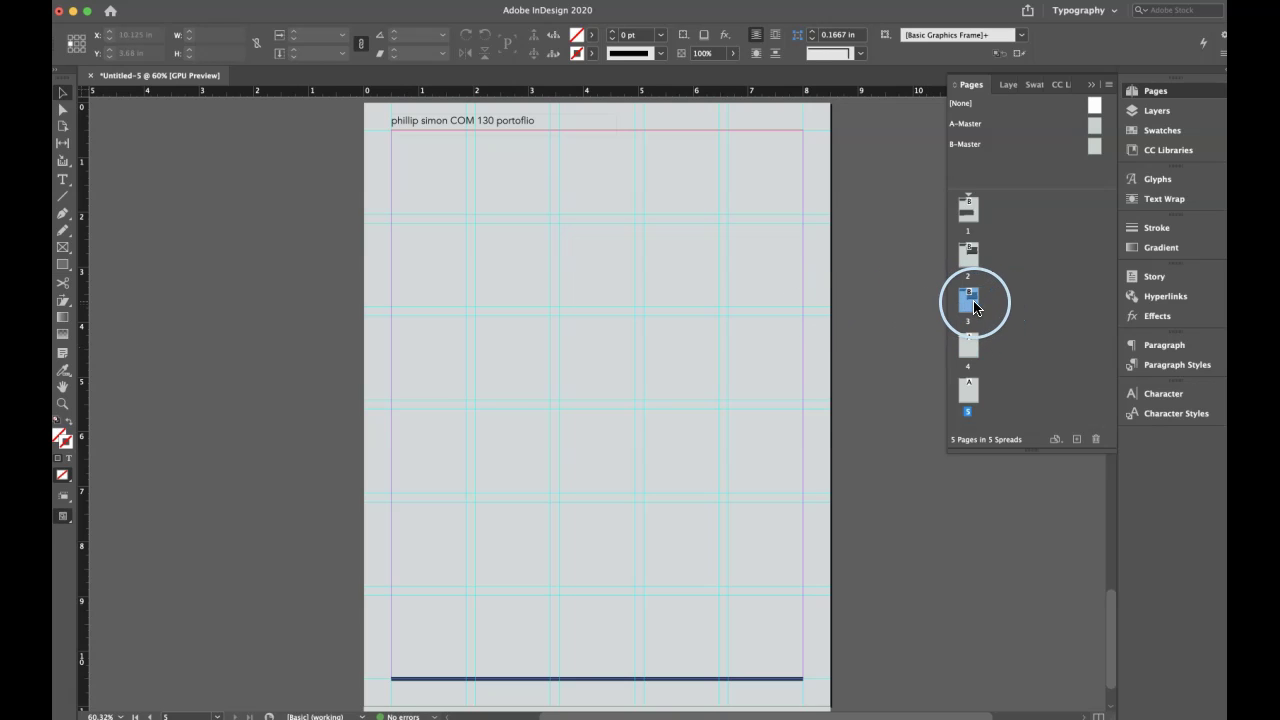
double_click(970, 300)
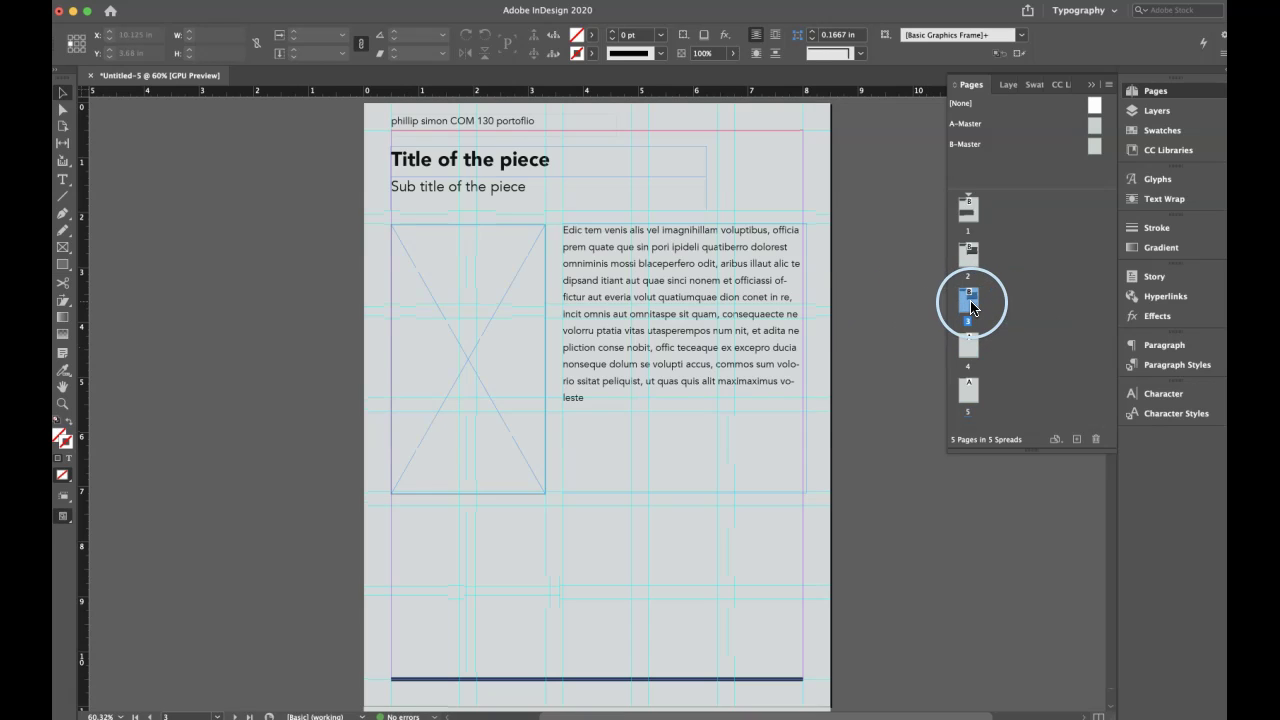
On page 3, move the body text off to the side and shrink the image frame to about 2.22 by 3.42 in
left_click(533, 294)
left_click_drag(640, 305, 830, 583)
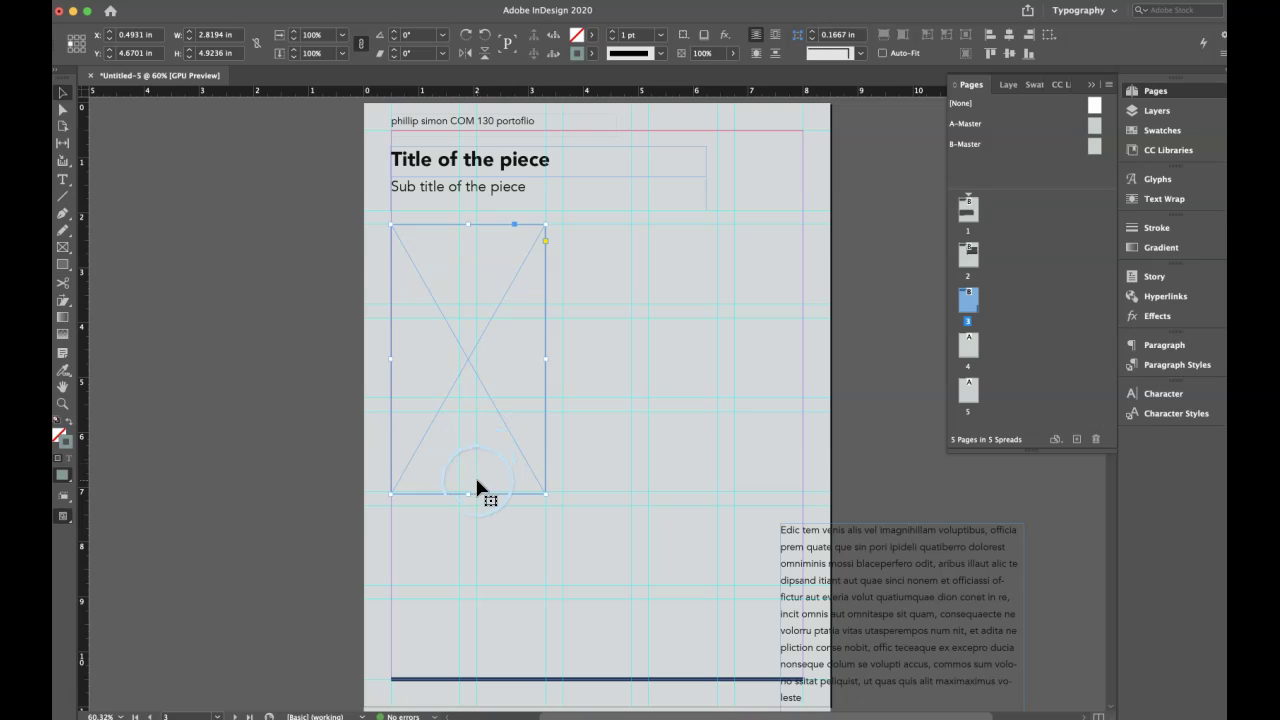
left_click_drag(469, 490, 477, 410)
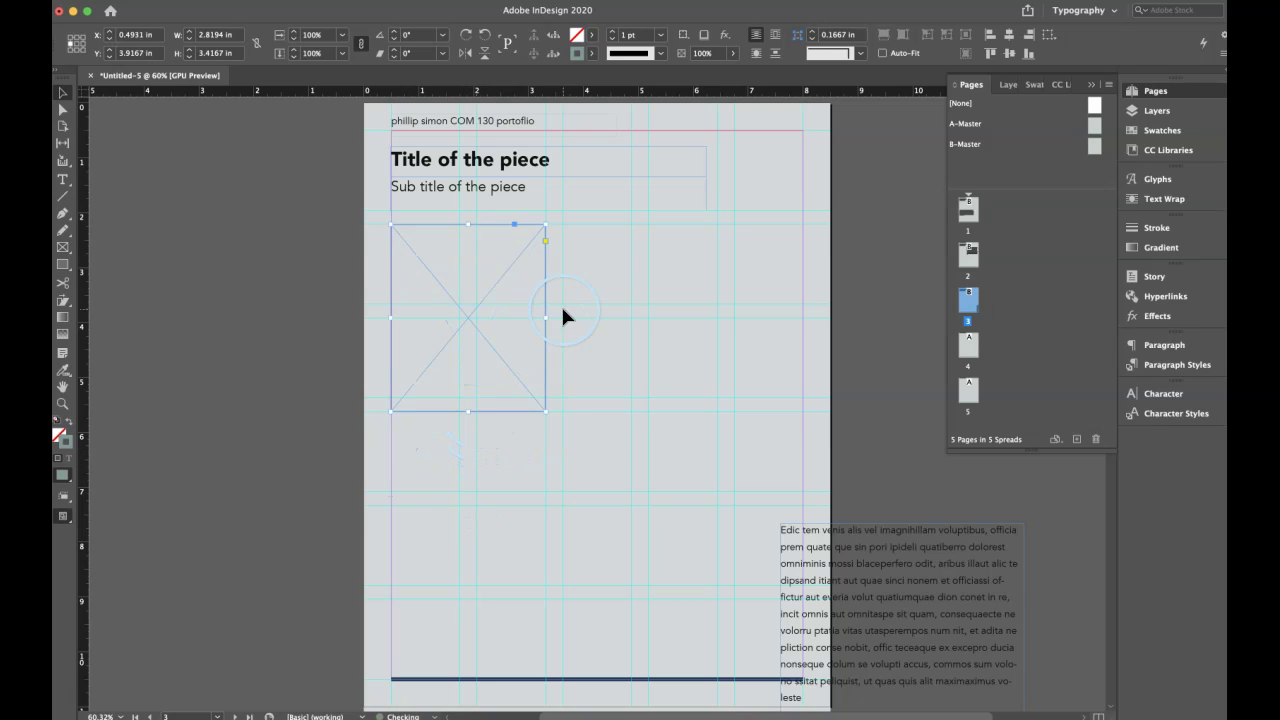
left_click_drag(543, 315, 512, 318)
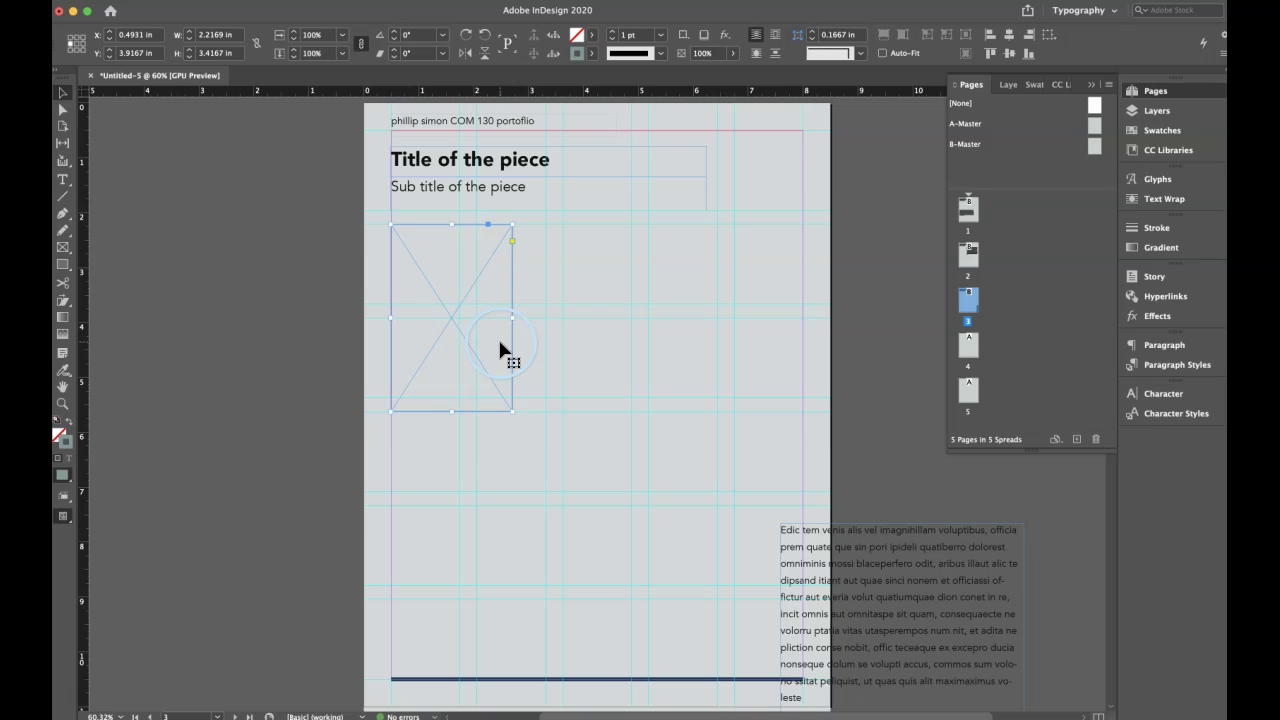
Paste two copies of the image frame and align all three in a row, centred and against the right margin
key("super+v")
left_click_drag(598, 388, 597, 310)
key("super+v")
left_click_drag(608, 386, 750, 293)
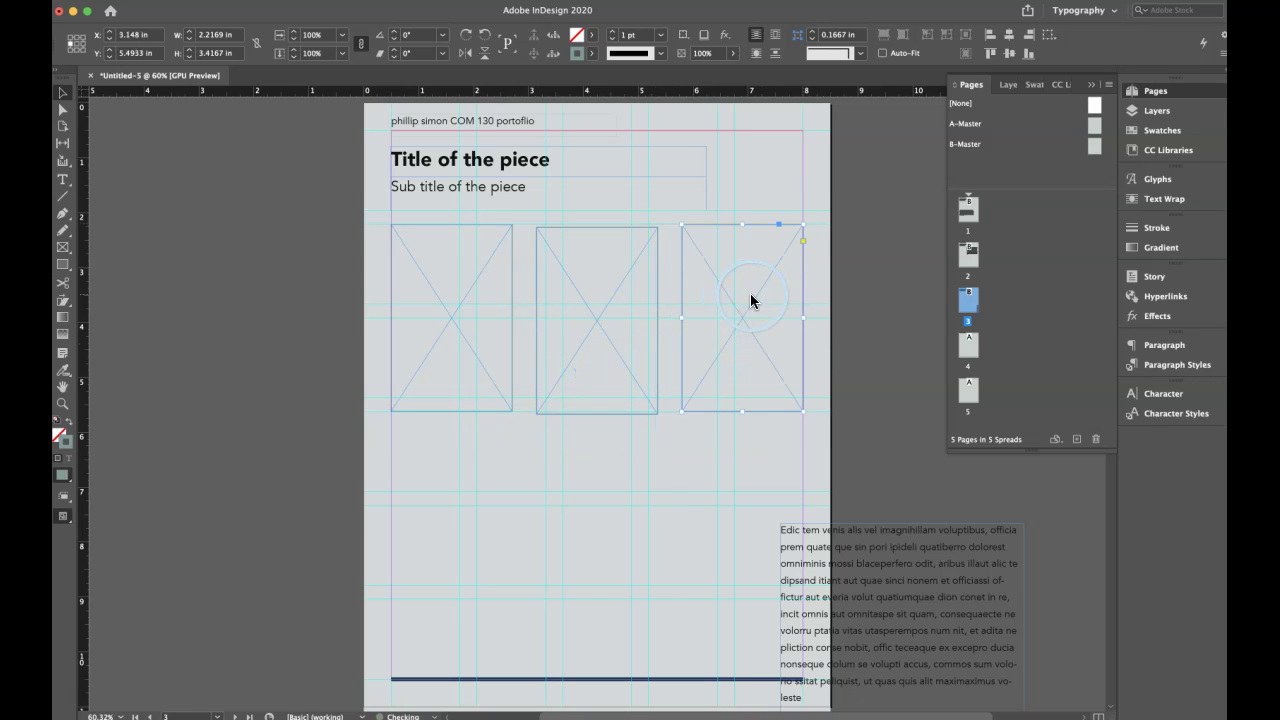
key("Up")
key("Up")
key("Up")
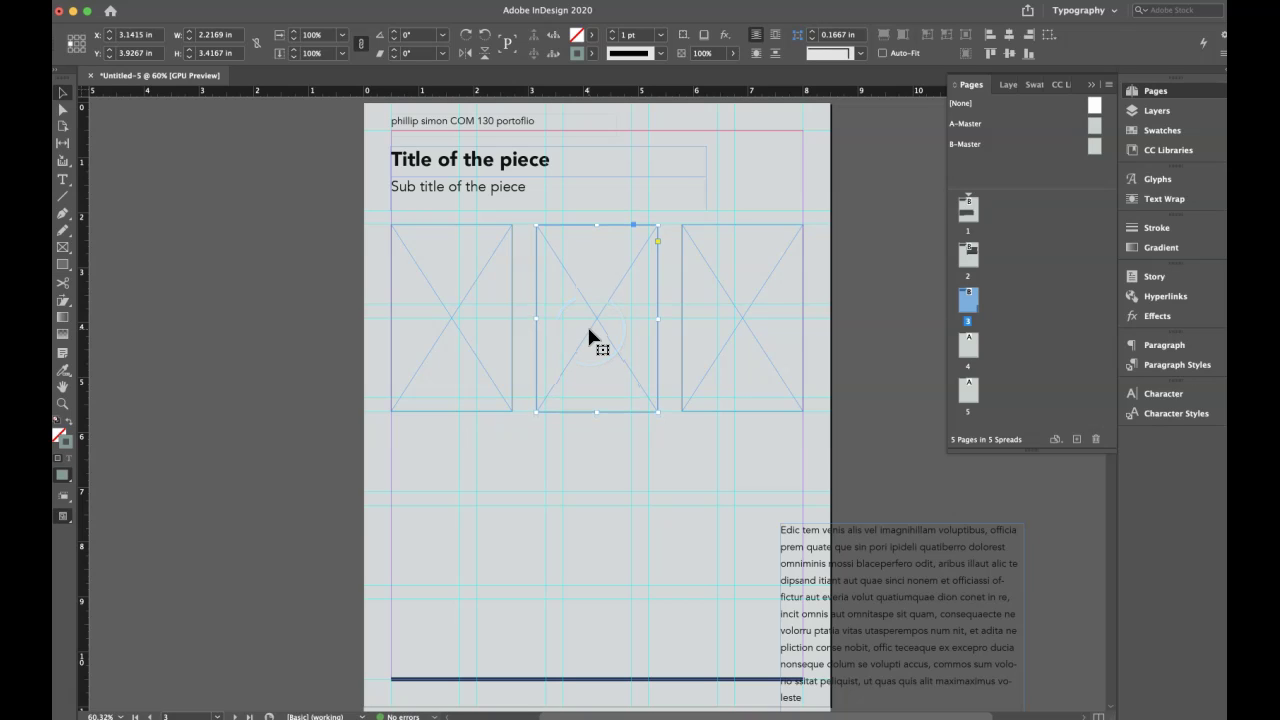
Place the body text frame below the three image frames, aligned with the page's left margin
left_click(710, 462)
left_click_drag(880, 571, 502, 488)
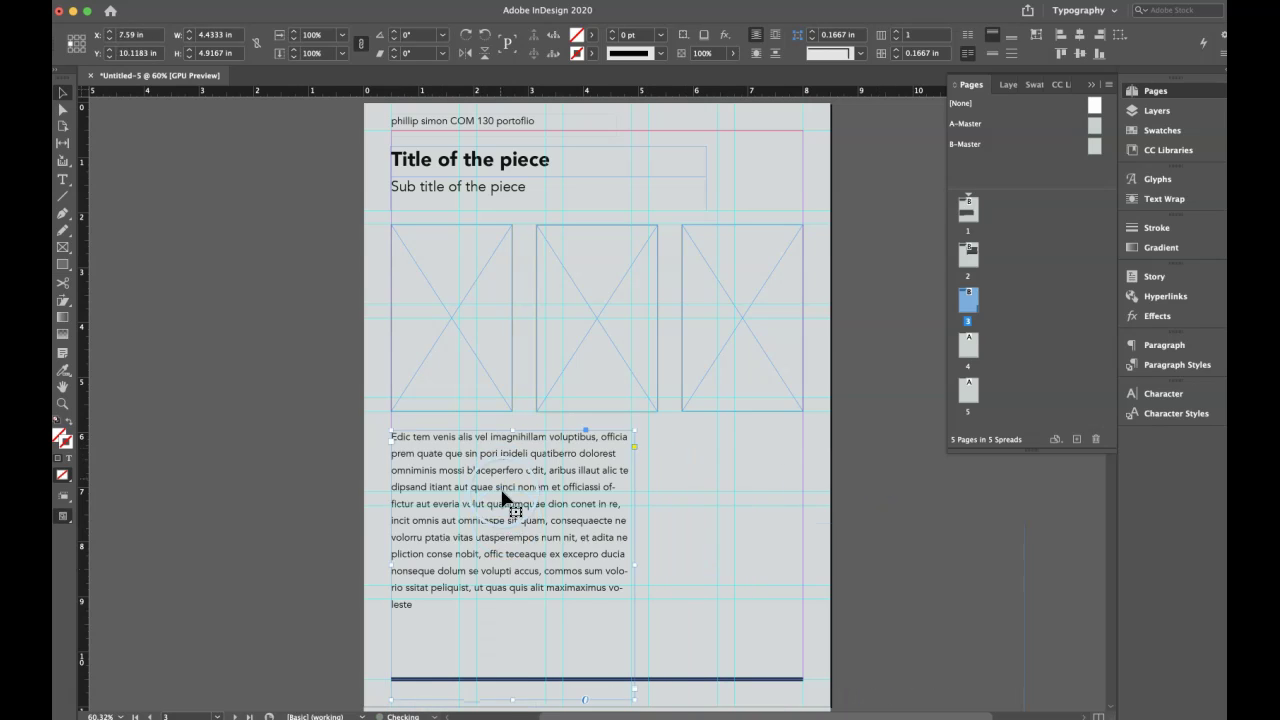
left_click(675, 521)
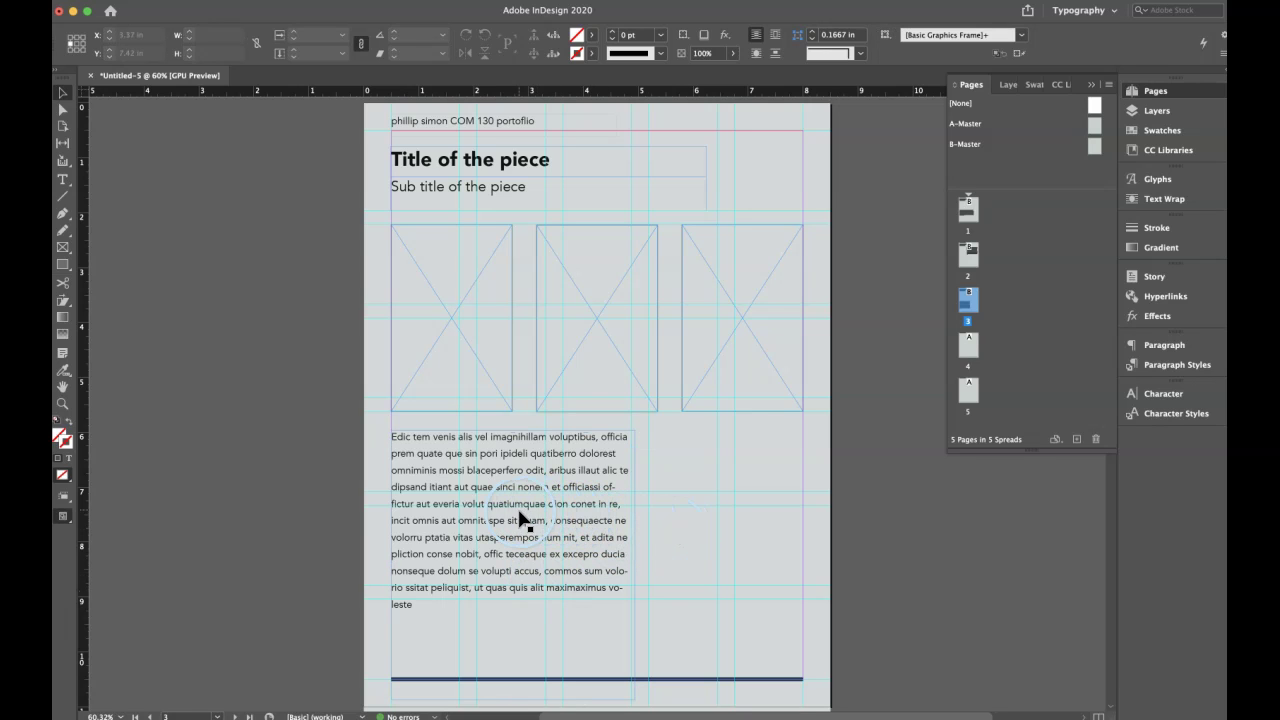
mouse_move(506, 520)
left_mouse_down()
mouse_move(610, 519)
mouse_move(514, 522)
left_mouse_up()
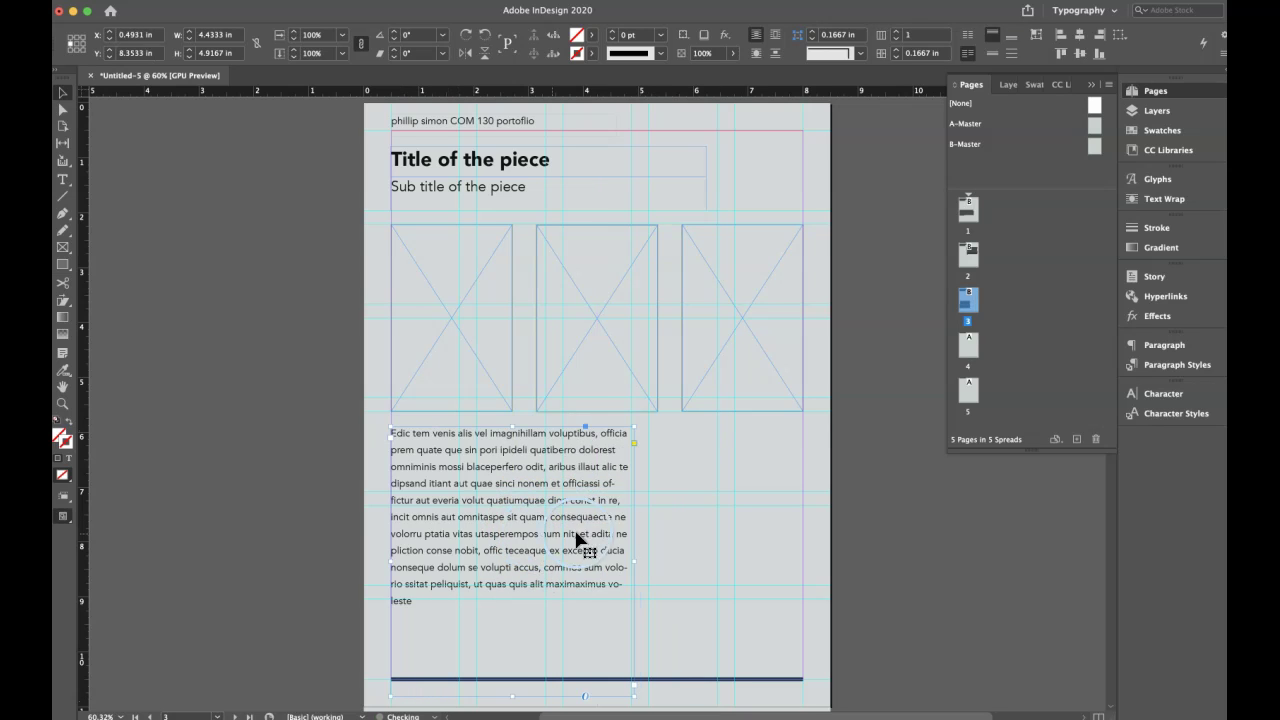
Shorten the three image frames so their bottom edges meet the upper line of the row gutter
left_click(466, 396)
left_click_drag(451, 411, 453, 398)
left_click(608, 404)
left_click_drag(597, 411, 599, 397)
left_click(737, 408)
left_click_drag(740, 408, 740, 397)
Move the body text frame up to the row guide below the images
left_click(586, 477)
left_click_drag(551, 477, 643, 500)
left_click(677, 494)
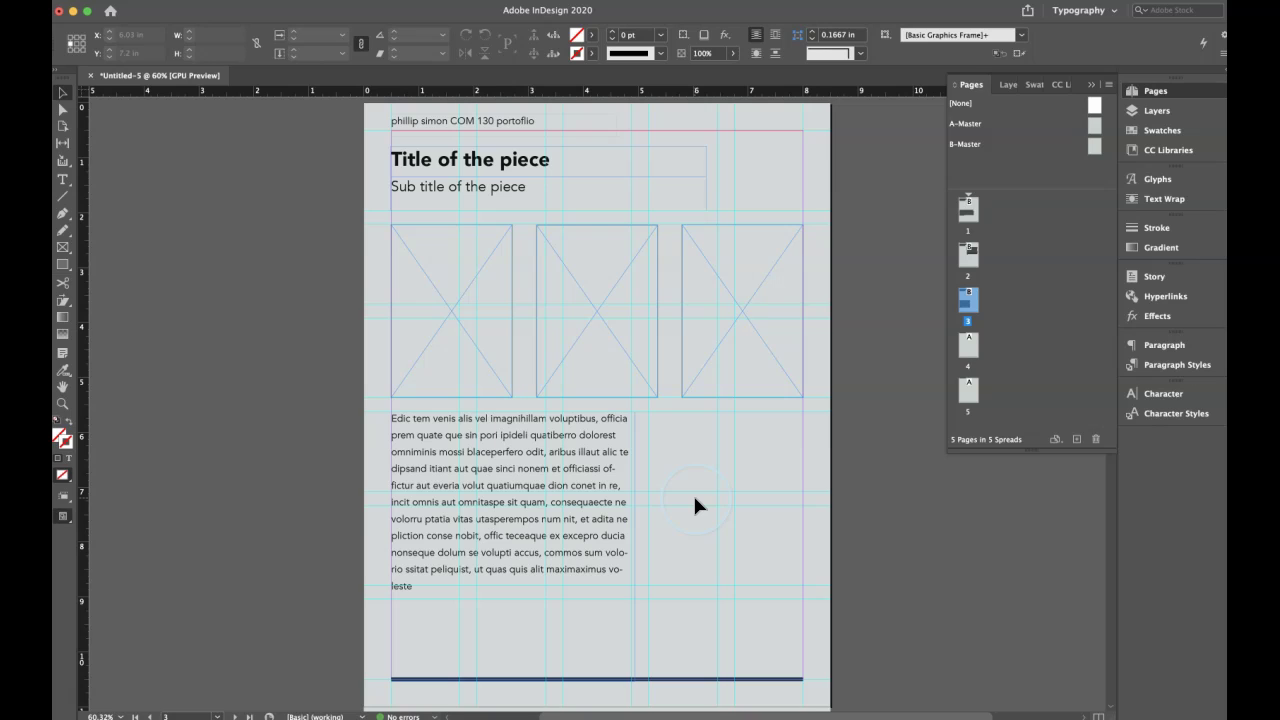
Preview page 3 without guides and frame edges, then restore the normal view
left_click(816, 521)
key("w")
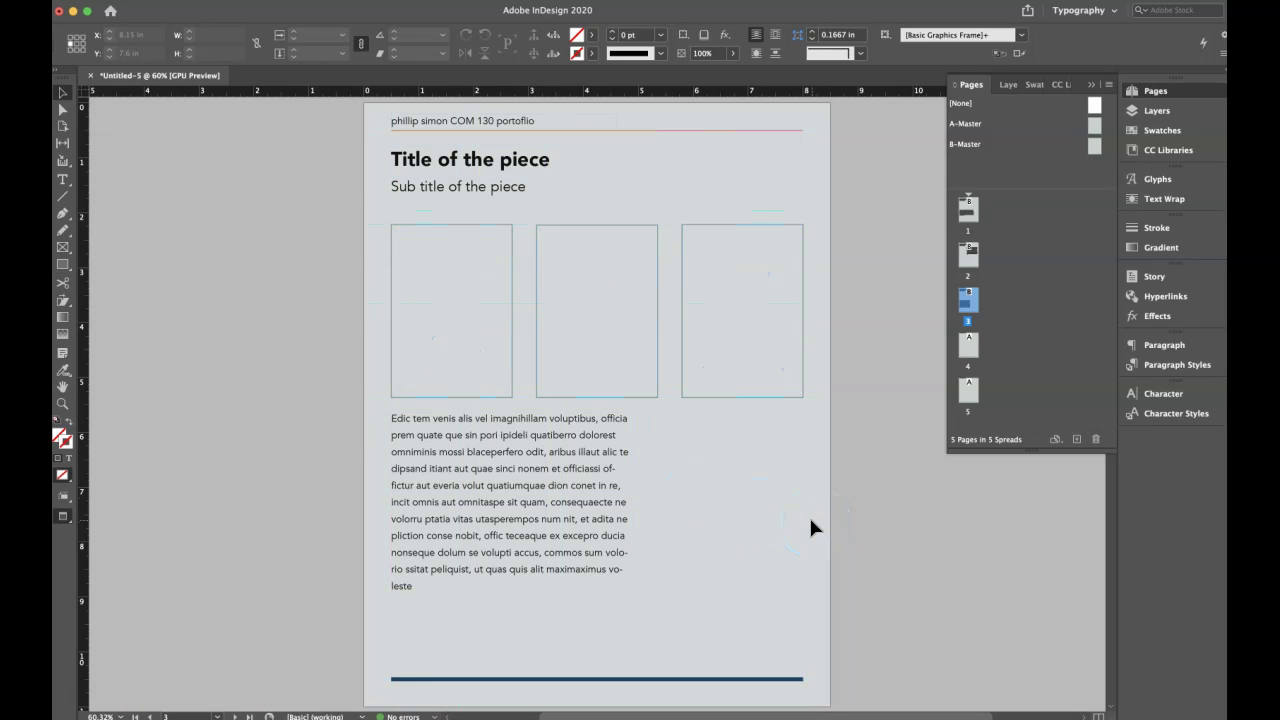
key("w")
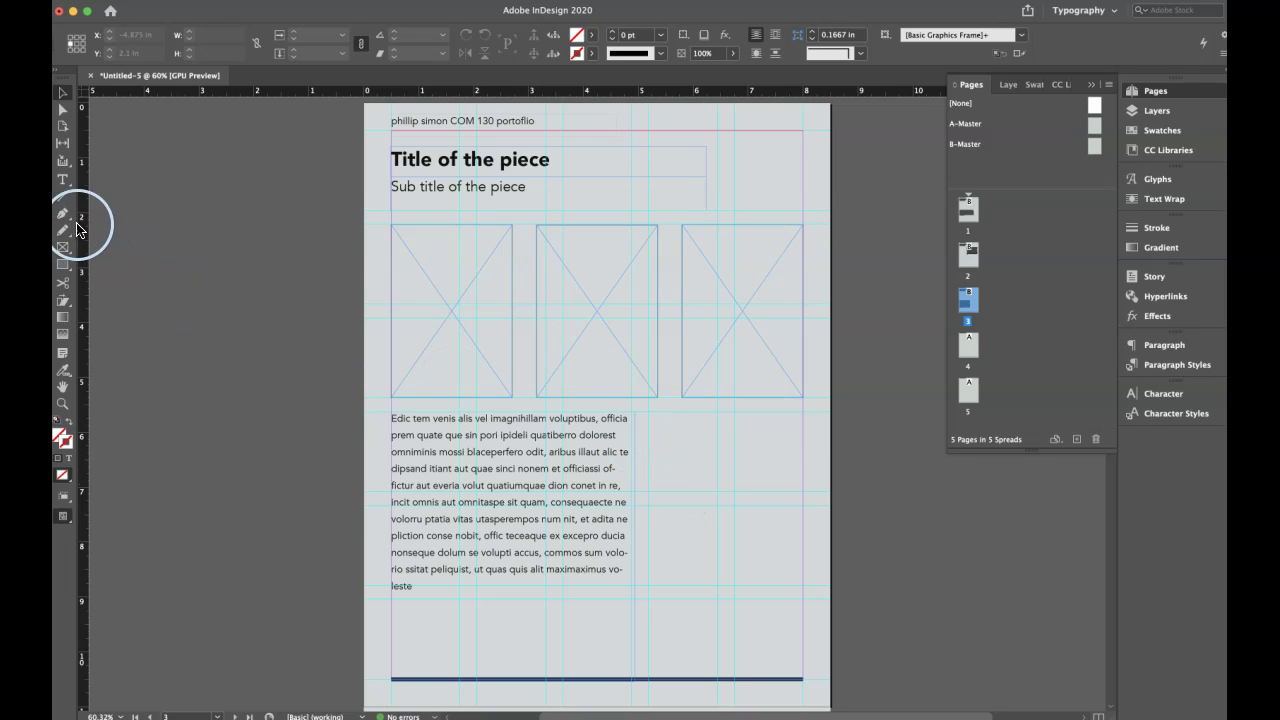
Create a text frame about 2.28 by 2.46 in beside the body text, containing the lines List 1, List 2 and List 3
left_click(62, 179)
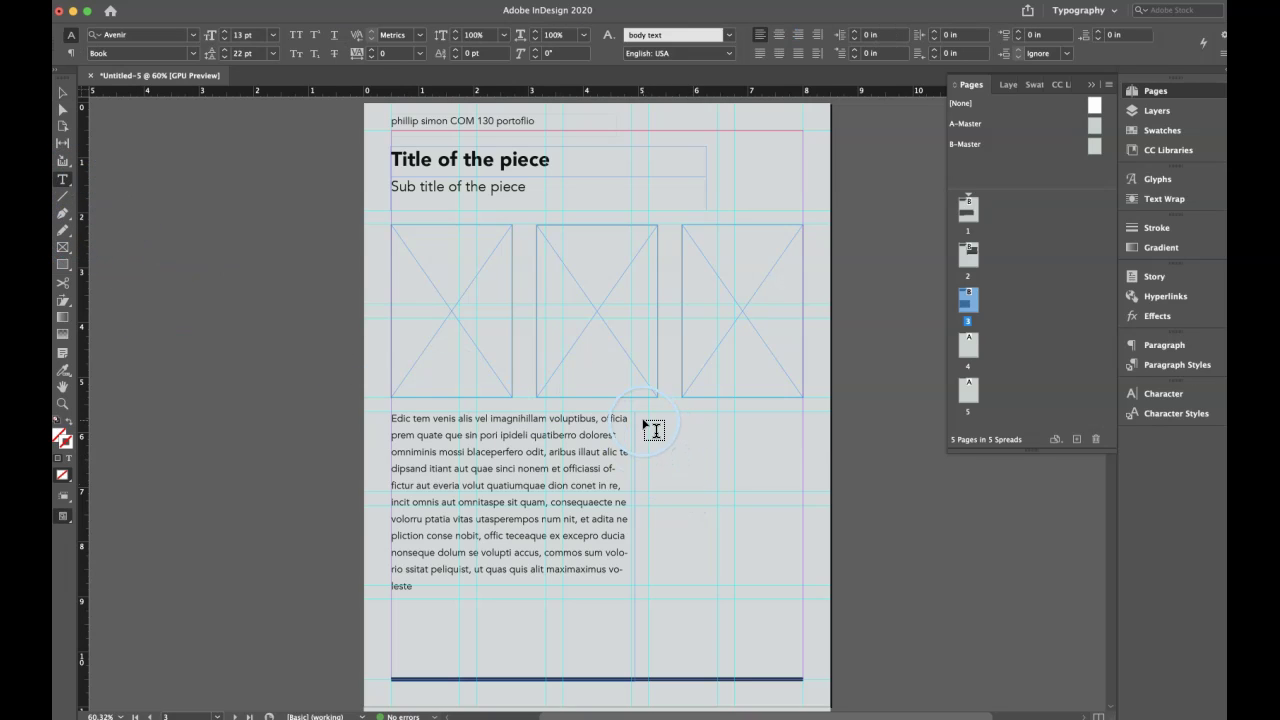
left_click_drag(651, 416, 772, 545)
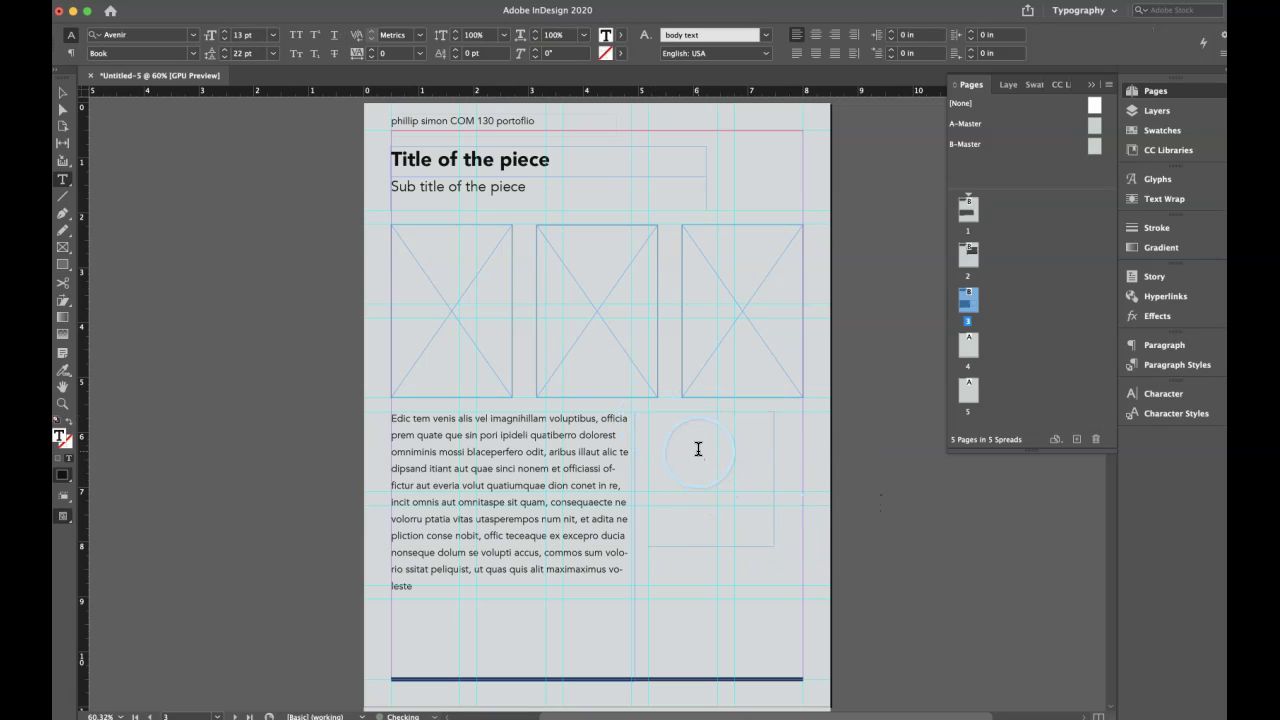
type("List 3")
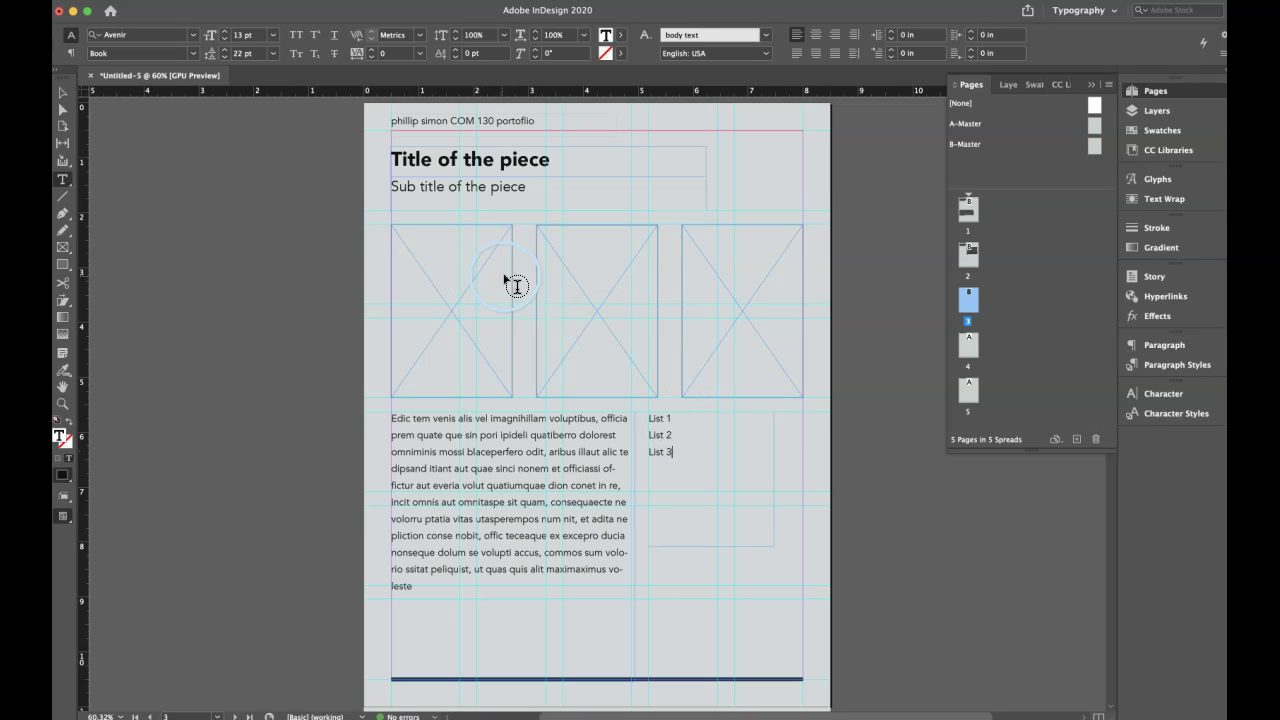
Try Avenir Medium on the list text frame, then set its font style to Black
left_click(62, 92)
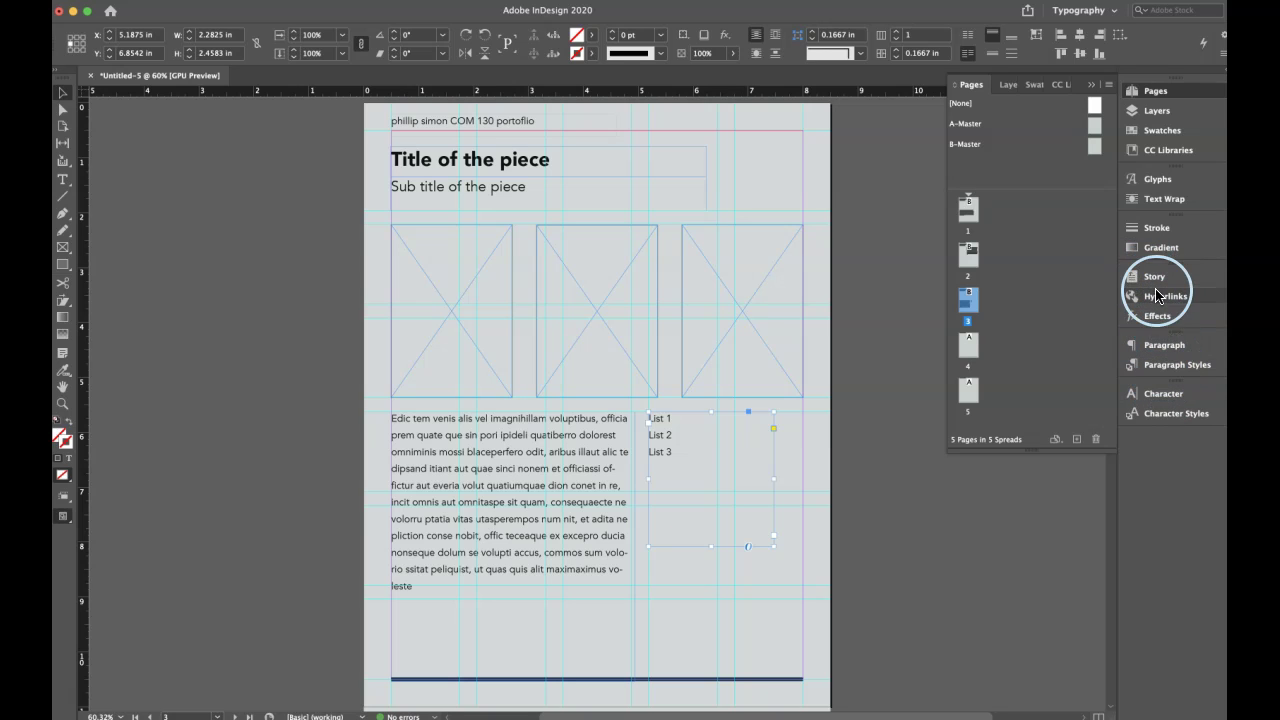
left_click(1166, 391)
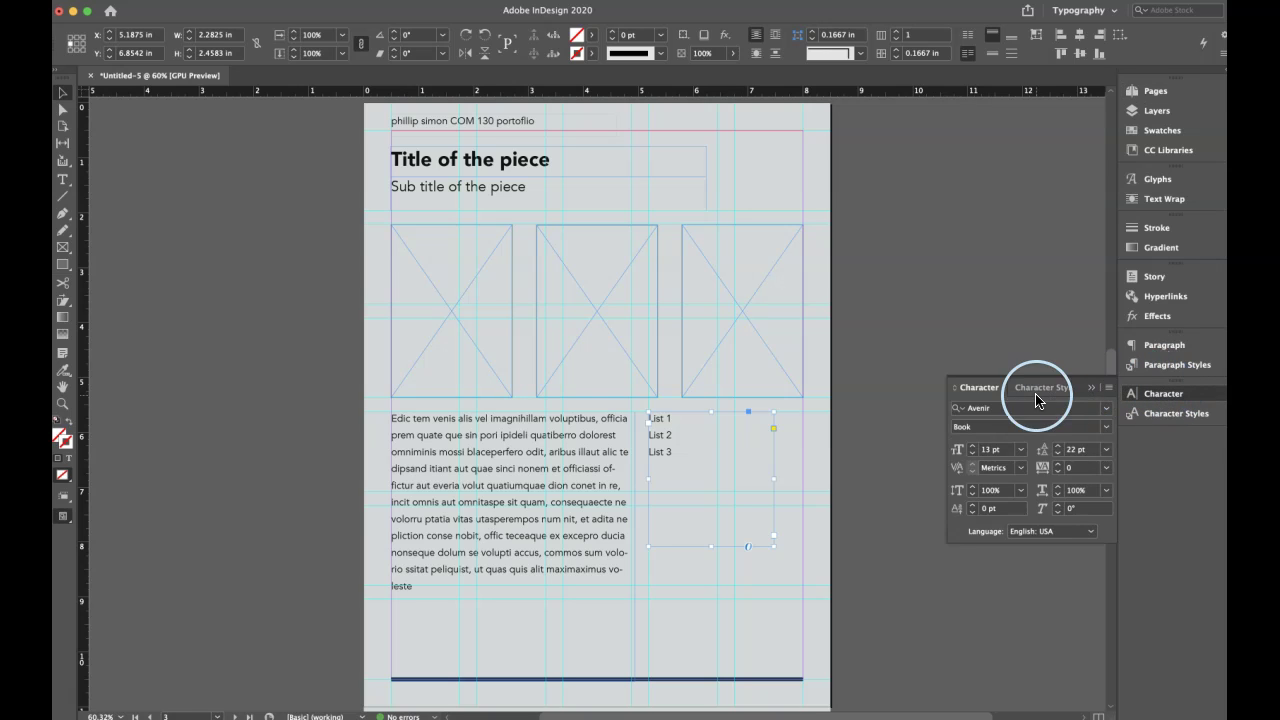
left_click(1106, 428)
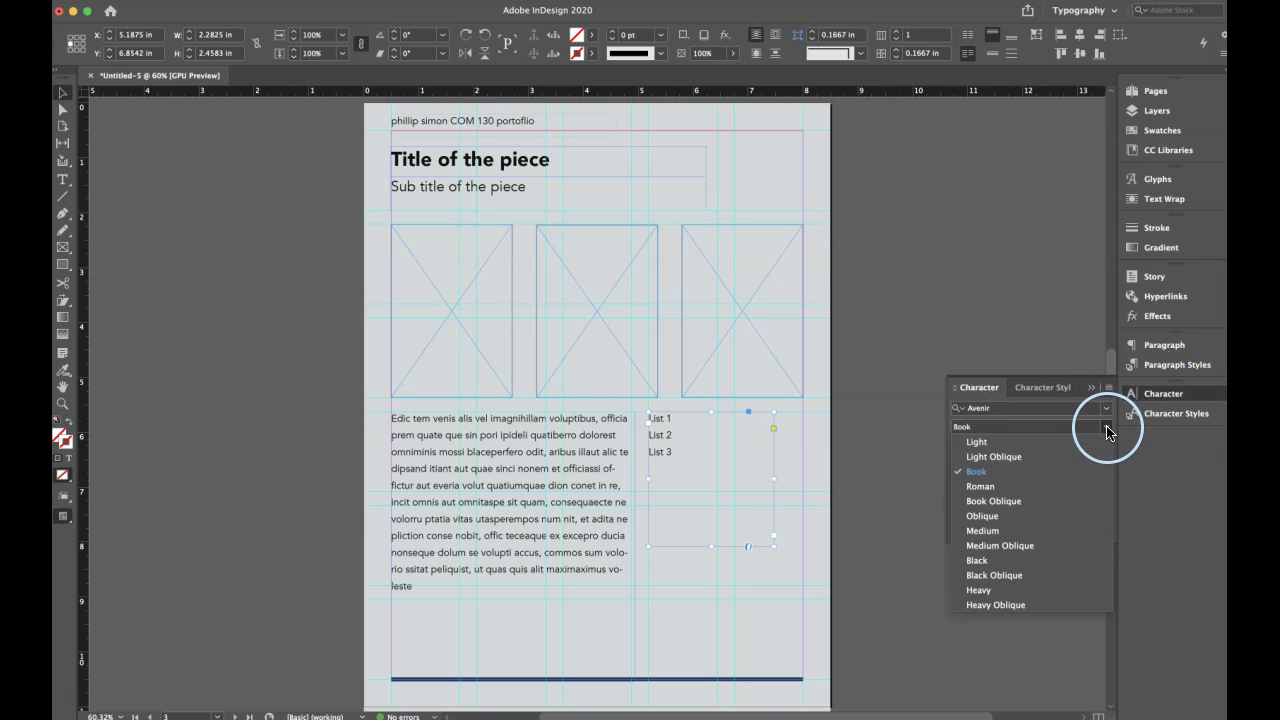
left_click(987, 533)
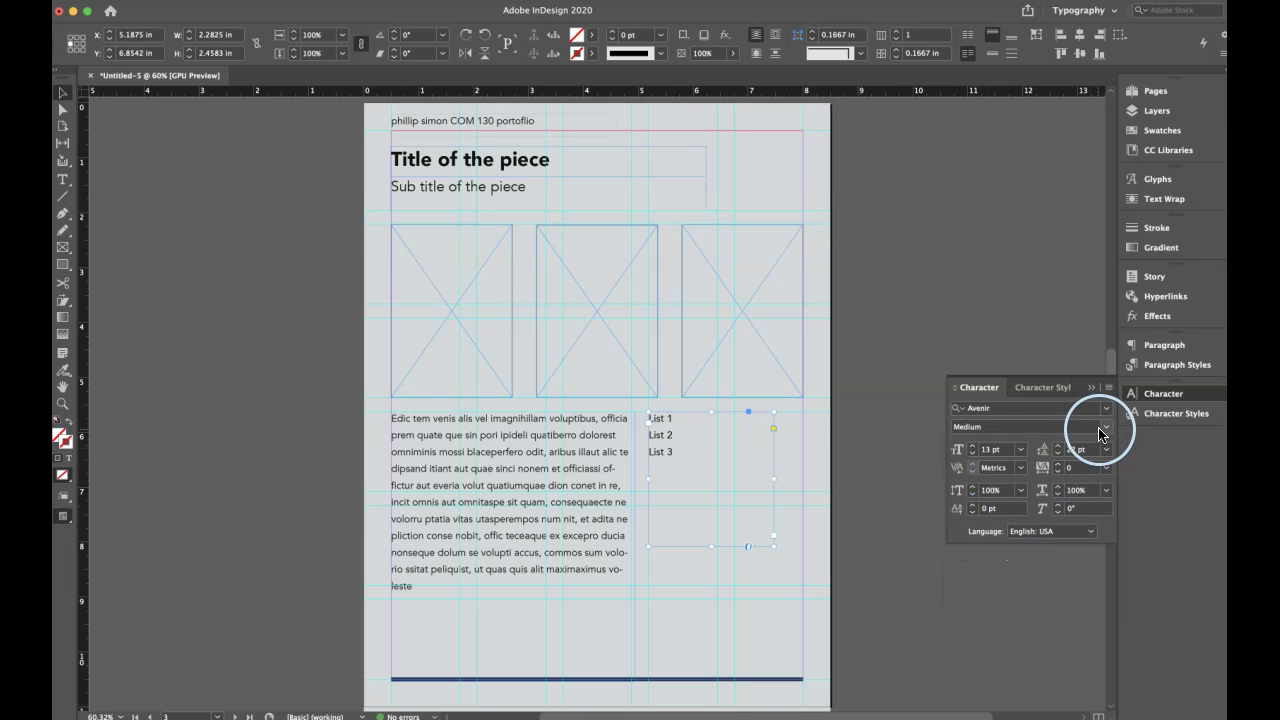
left_click(1104, 428)
left_click(977, 560)
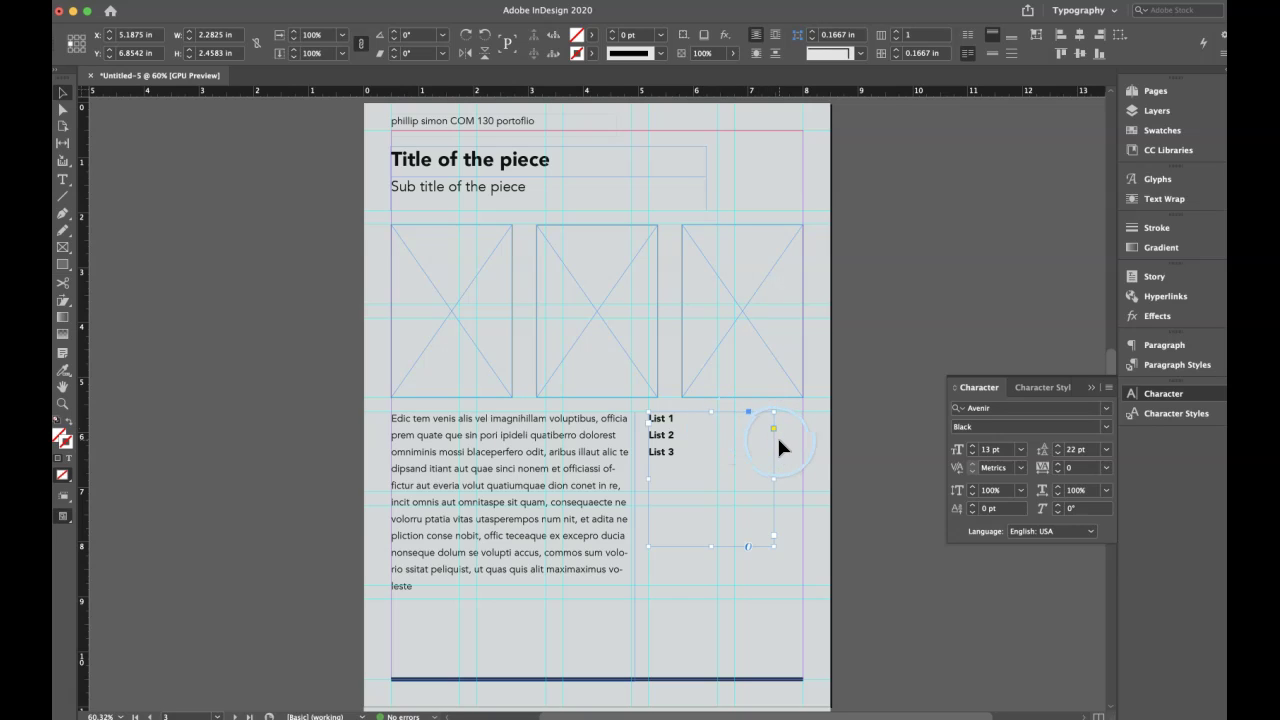
Apply bullets to the three lines in the list text frame and check page 3 in preview, returning to the normal view
left_click(778, 442)
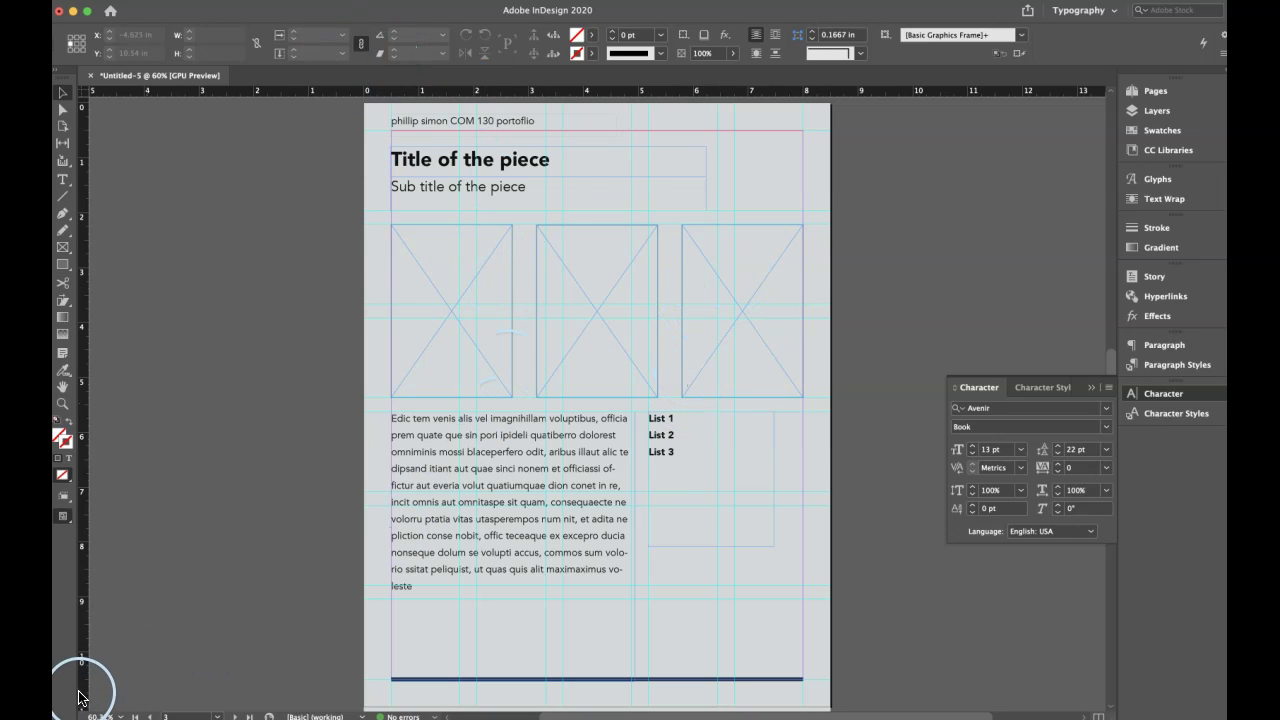
left_click(705, 477)
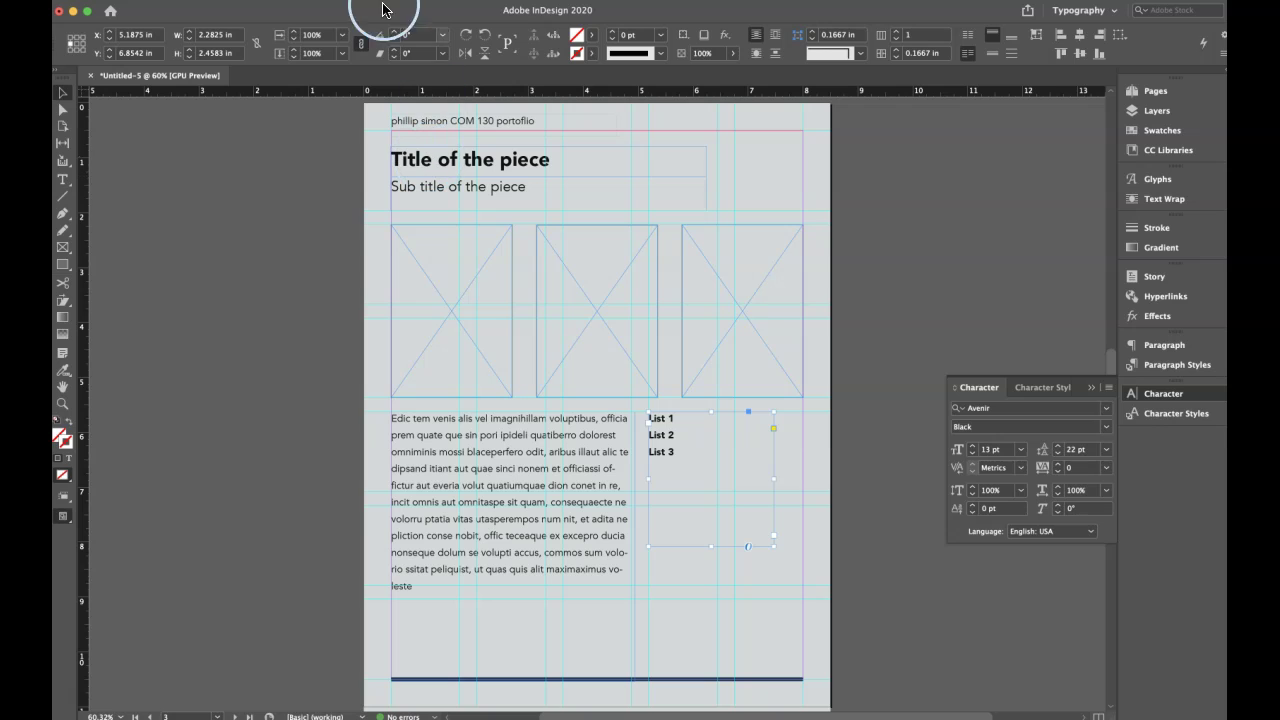
left_click(257, 1)
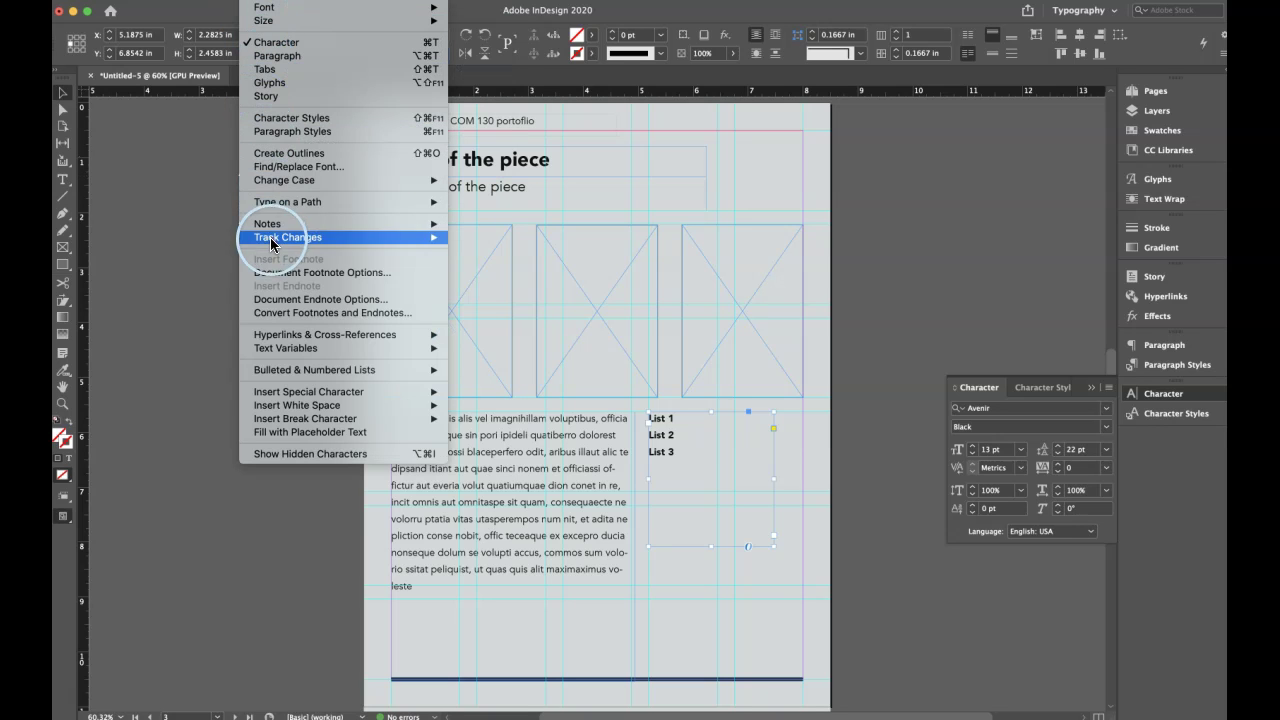
mouse_move(332, 369)
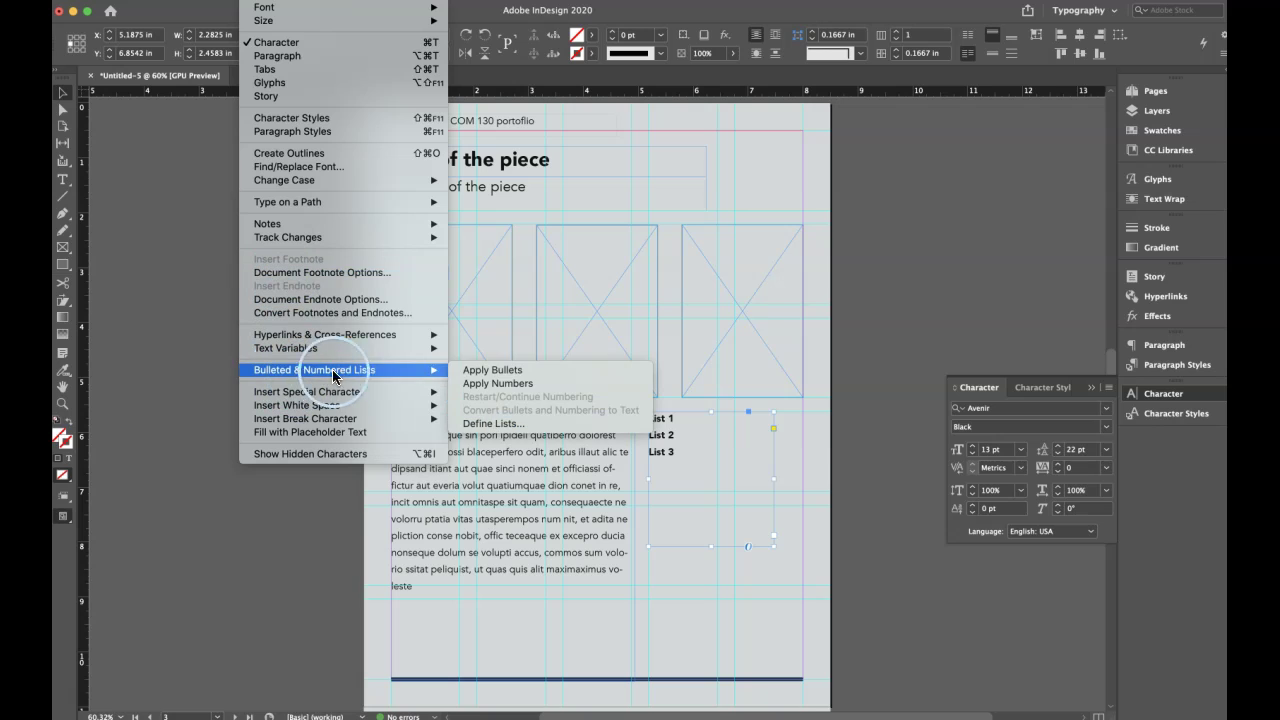
left_click(505, 371)
left_click(812, 576)
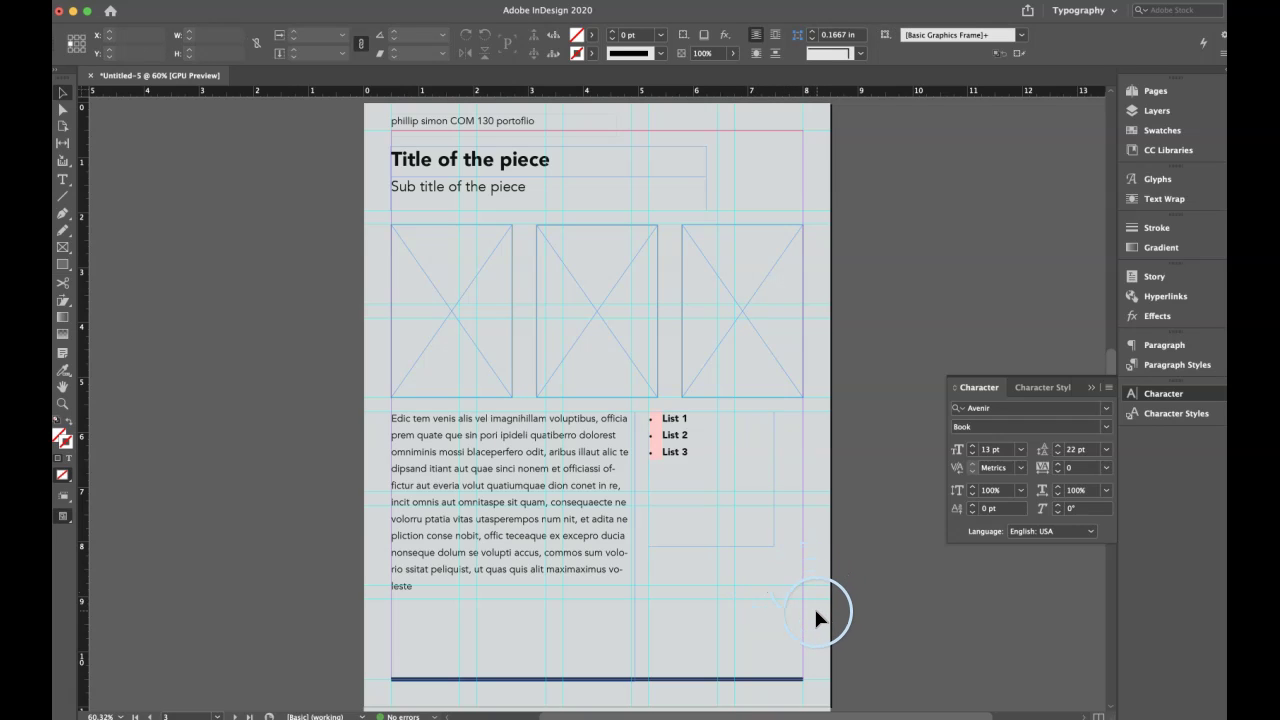
key("w")
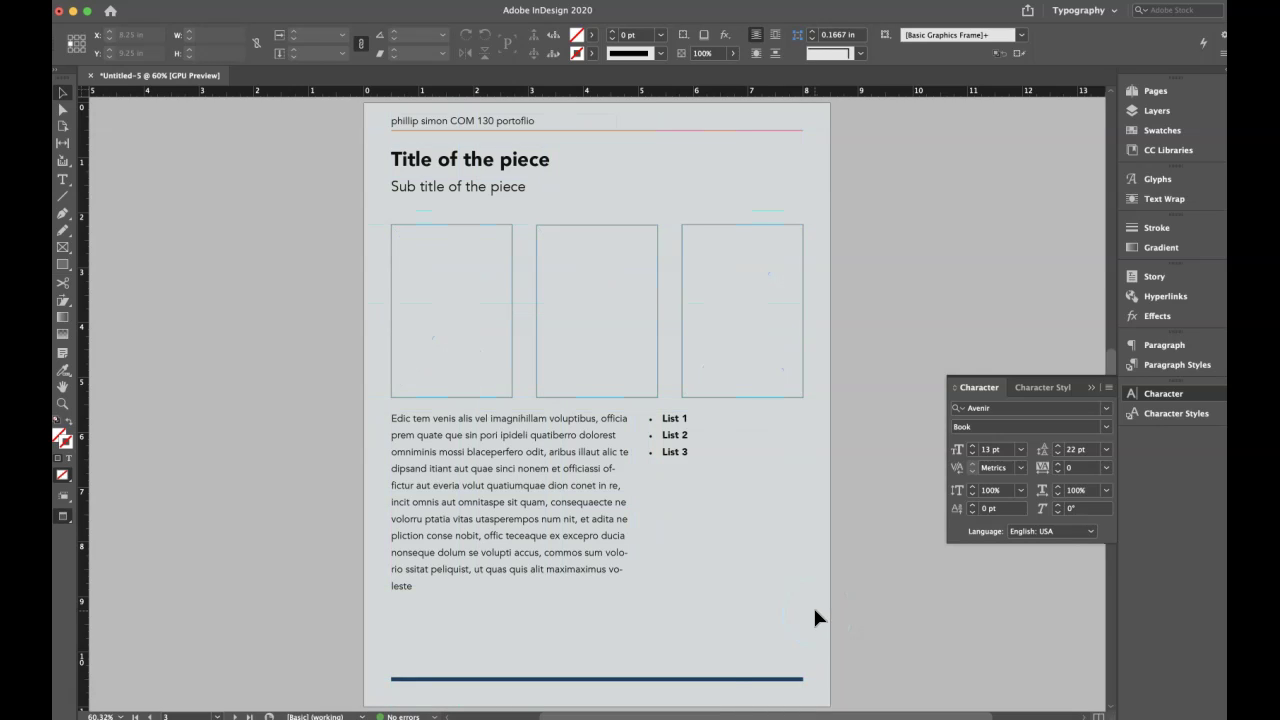
key("w")
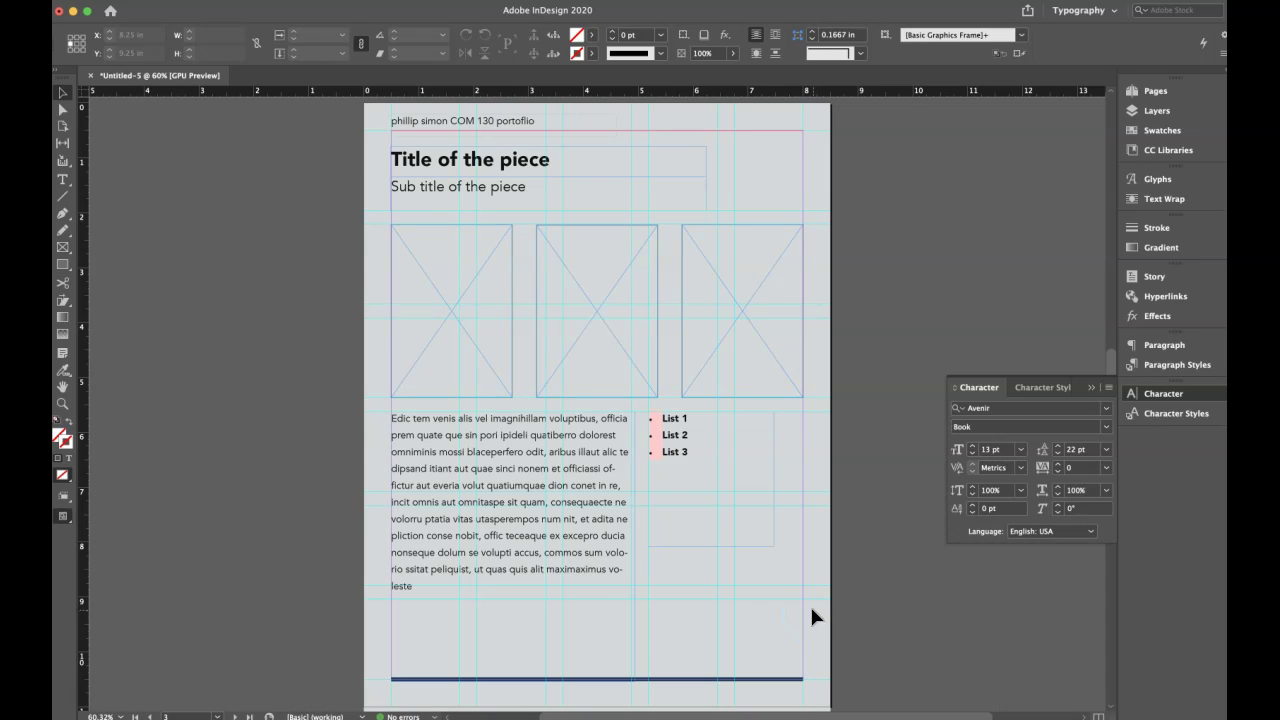
Create a character style named "bullet list" from the formatting of the list text frame
left_click(676, 445)
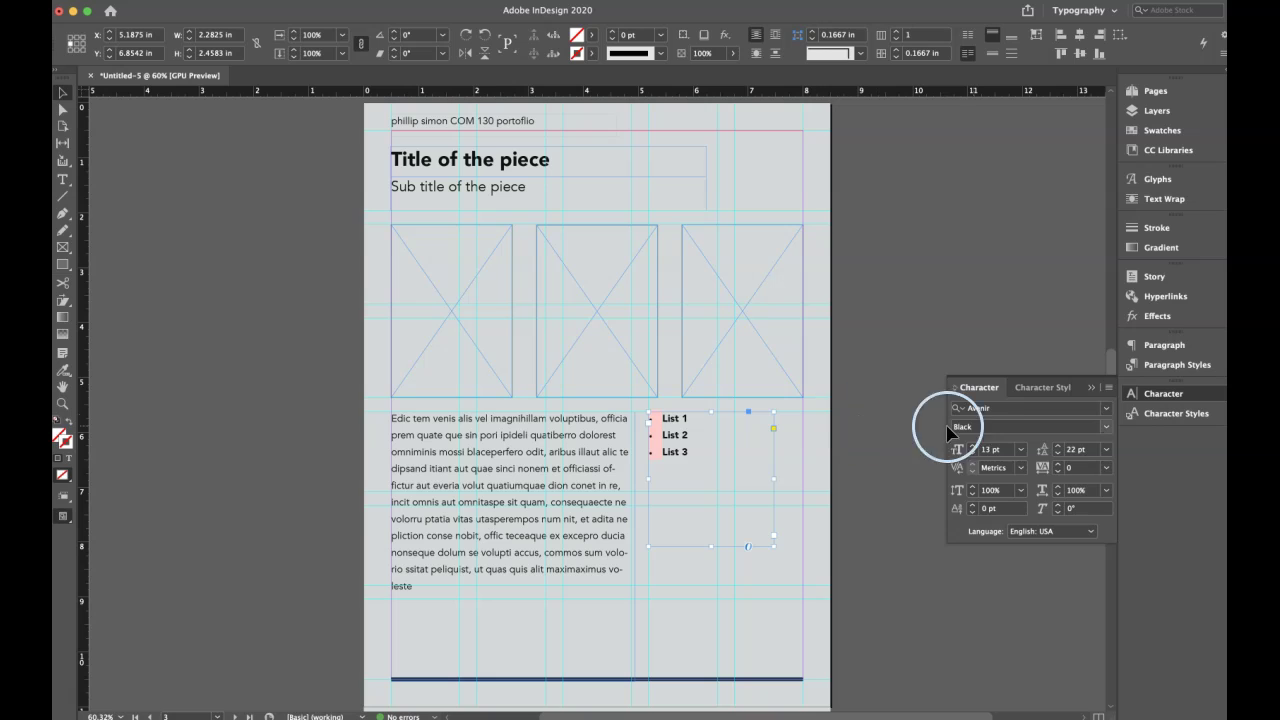
left_click(1061, 390)
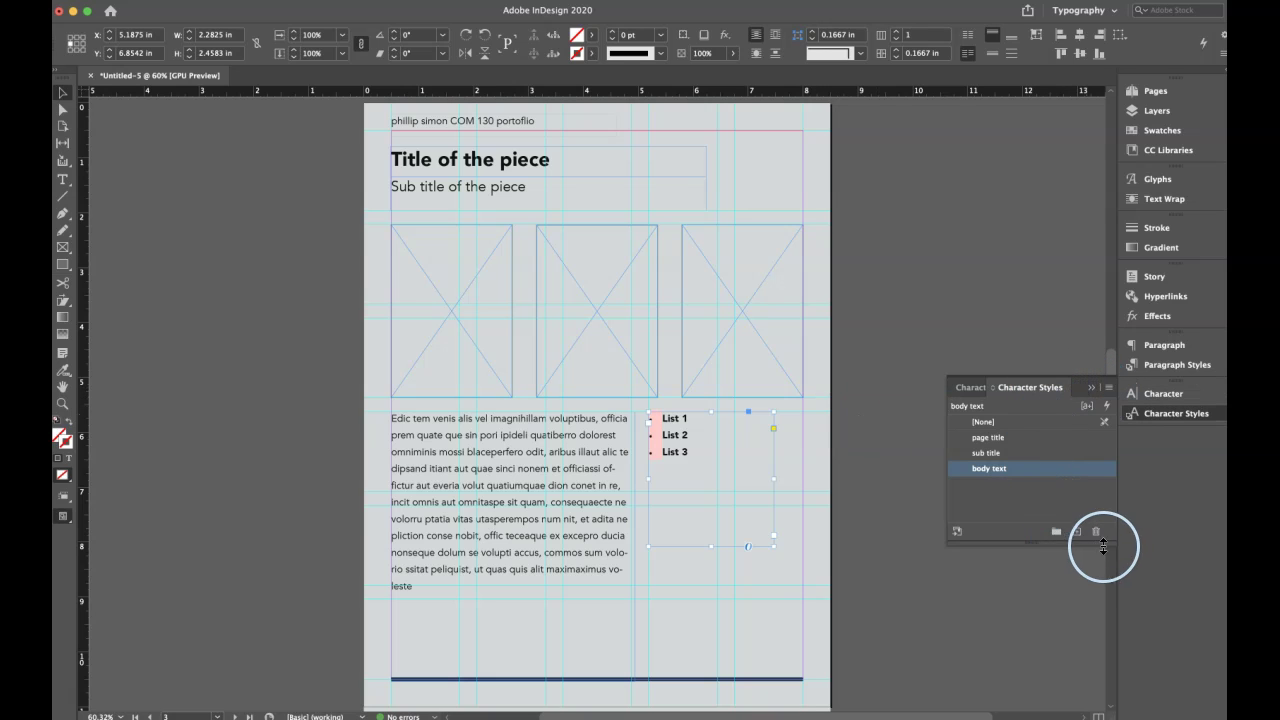
left_click(1076, 531)
left_click(1027, 485)
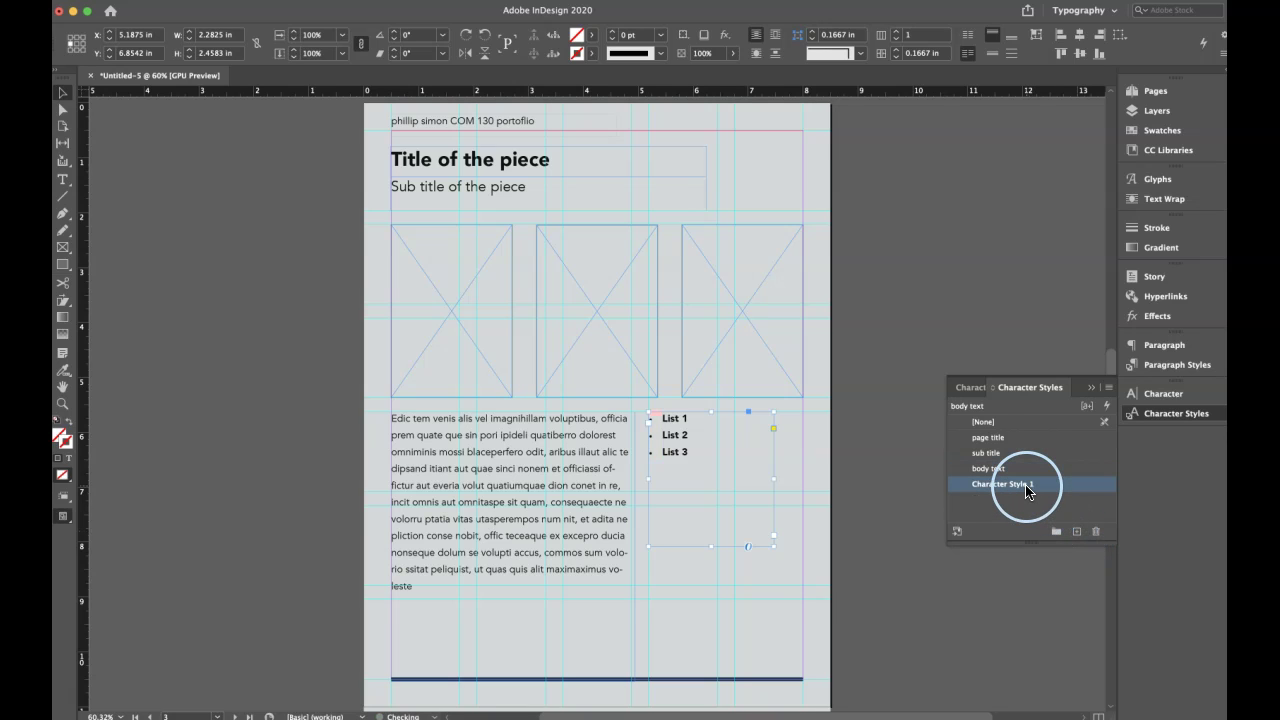
double_click(1027, 486)
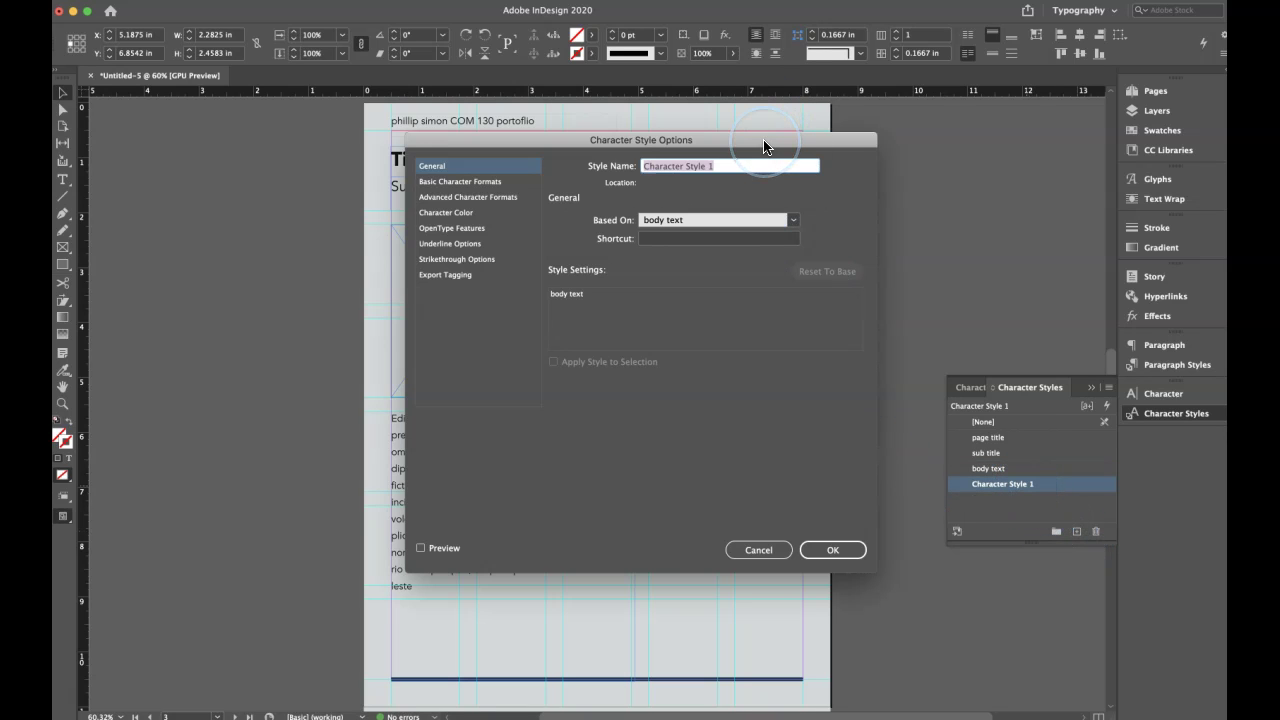
type("bullet list")
left_click(824, 549)
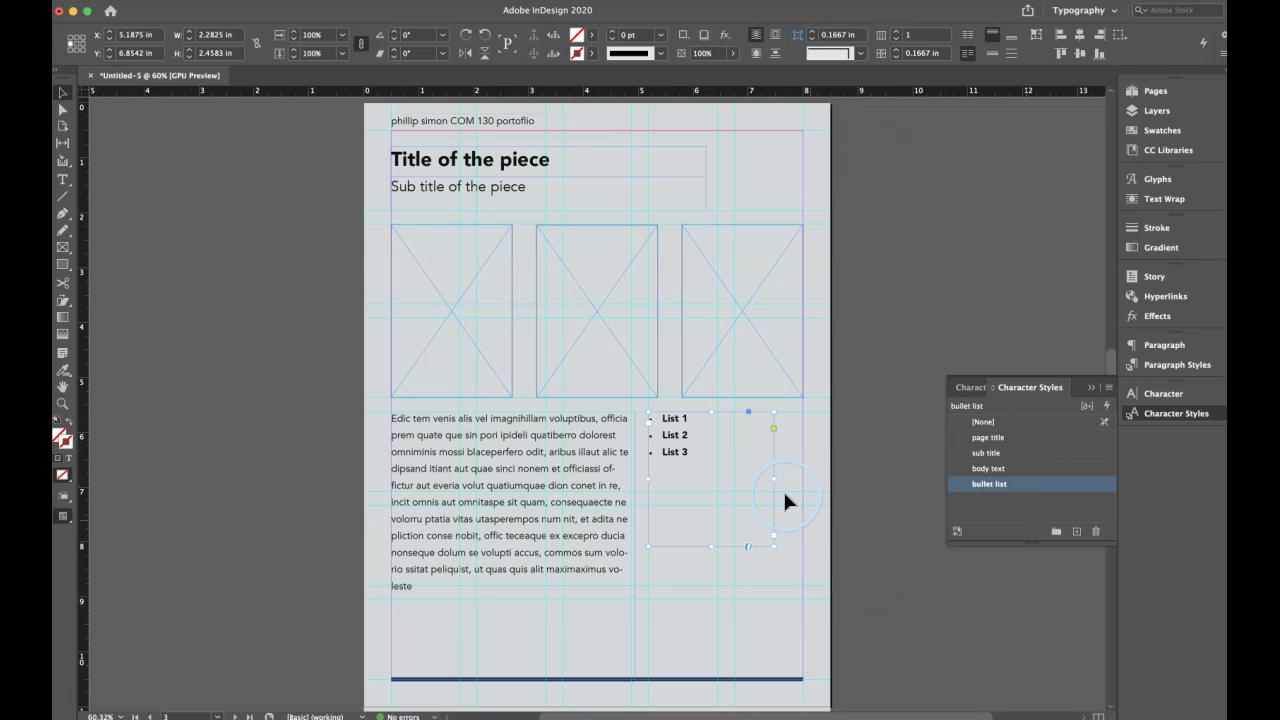
Move the body text frame straight down to a Y position of about 8.54 in, leaving room for a header line
left_click(810, 416)
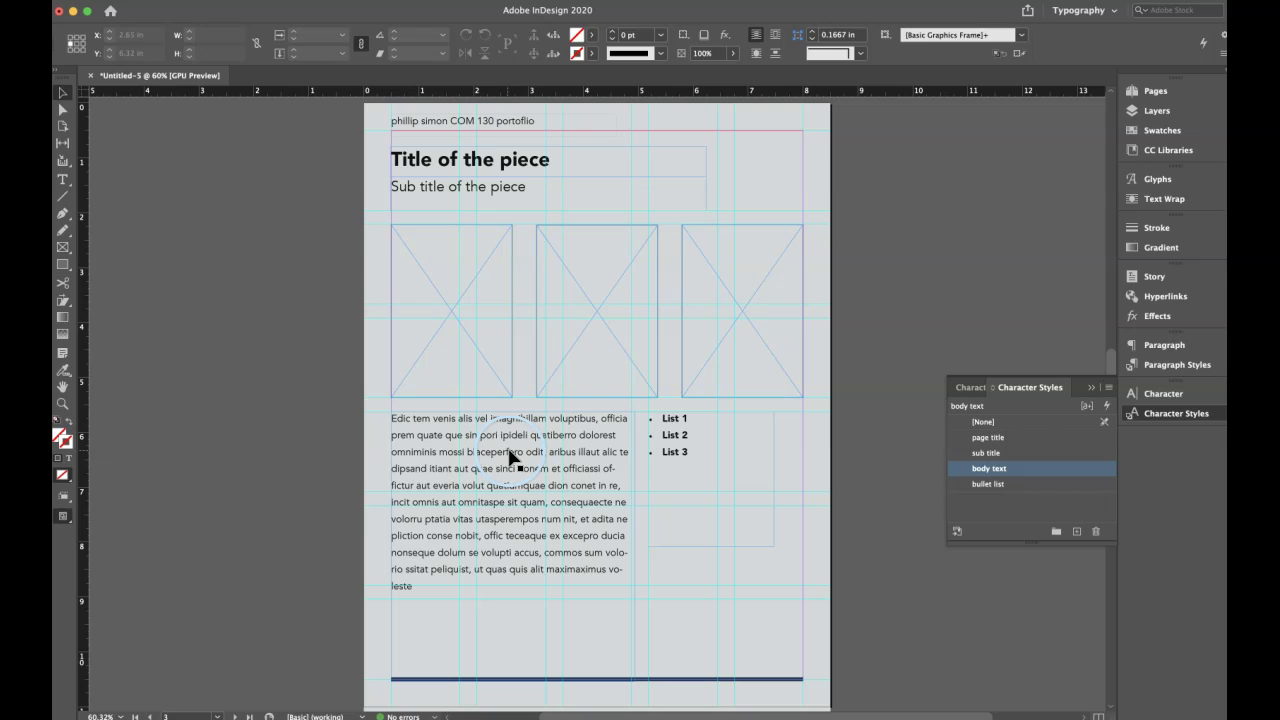
left_click_drag(510, 457, 513, 485)
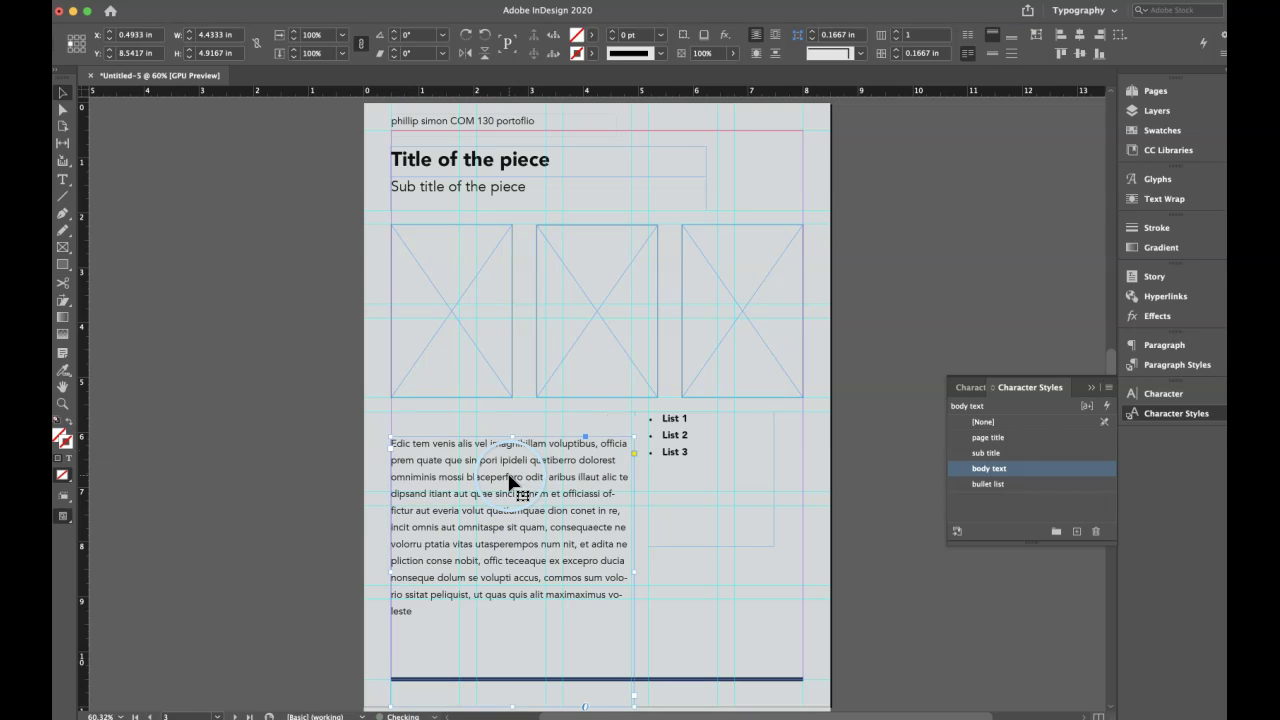
left_click(513, 421)
Create a text frame about 3.17 by 0.275 in directly above the body text, containing "Paragraph header"
scroll(349, 271, "right", 3)
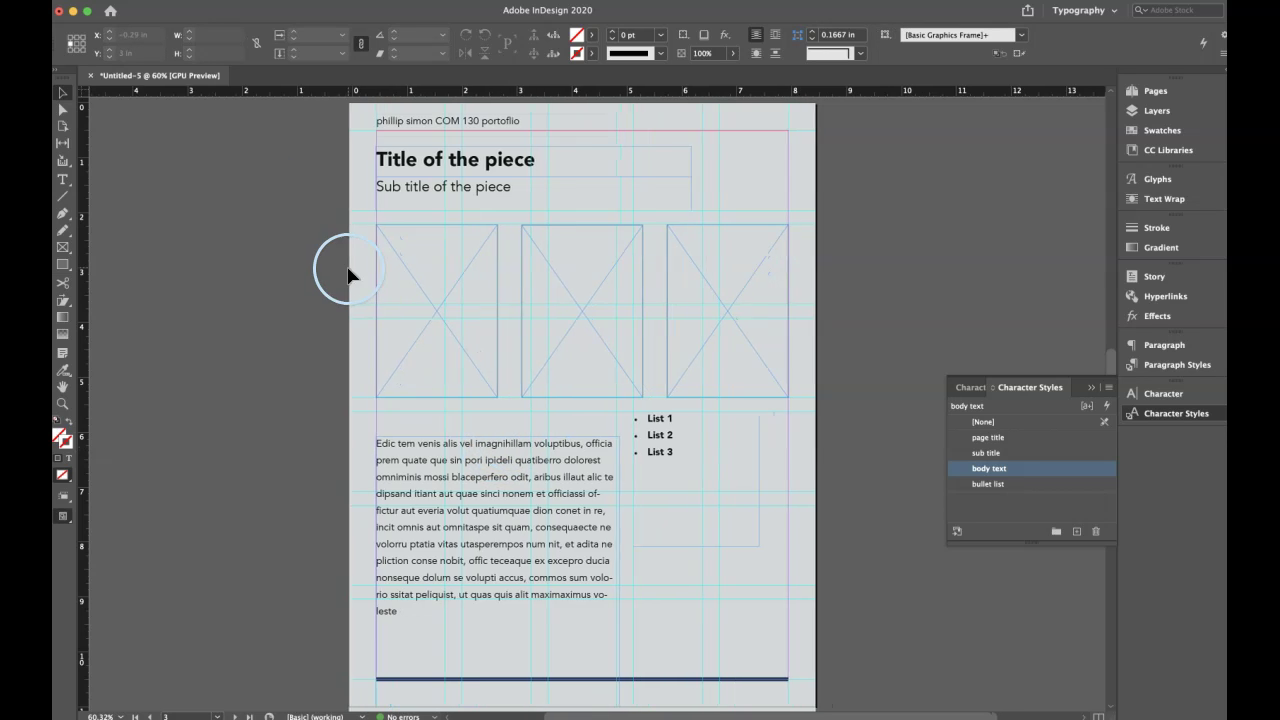
scroll(214, 163, "left", 6)
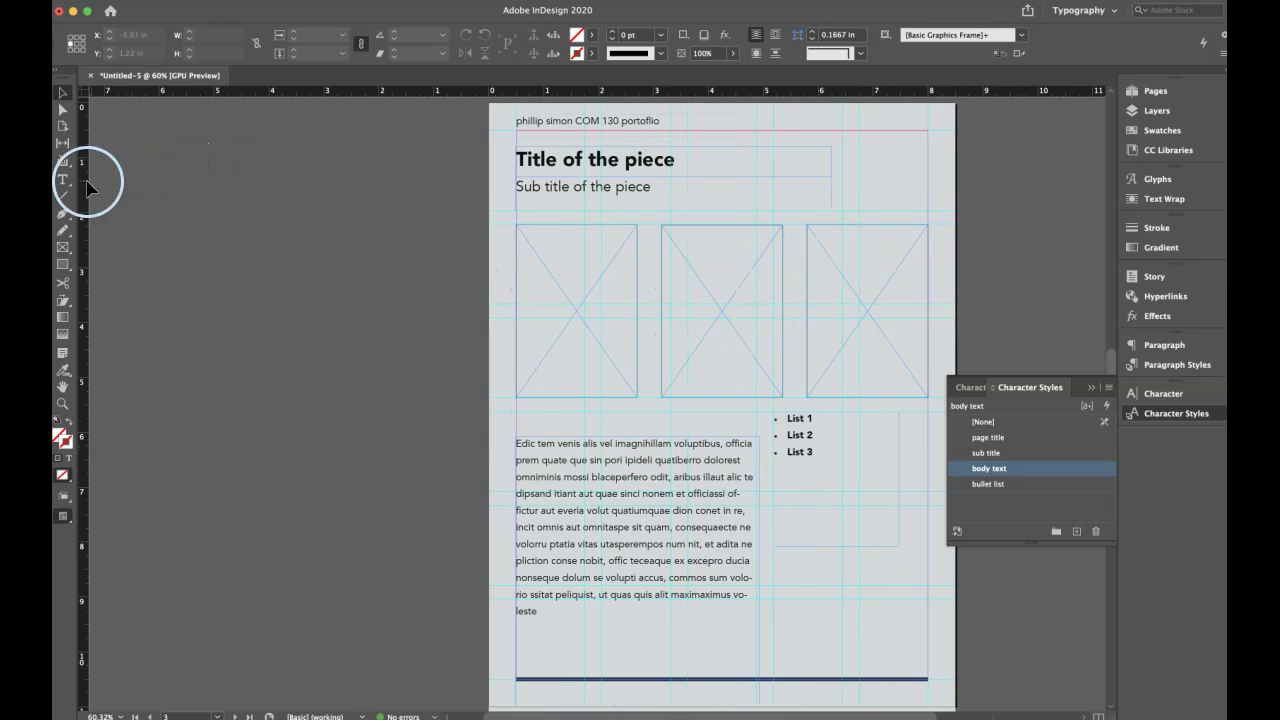
left_click(62, 179)
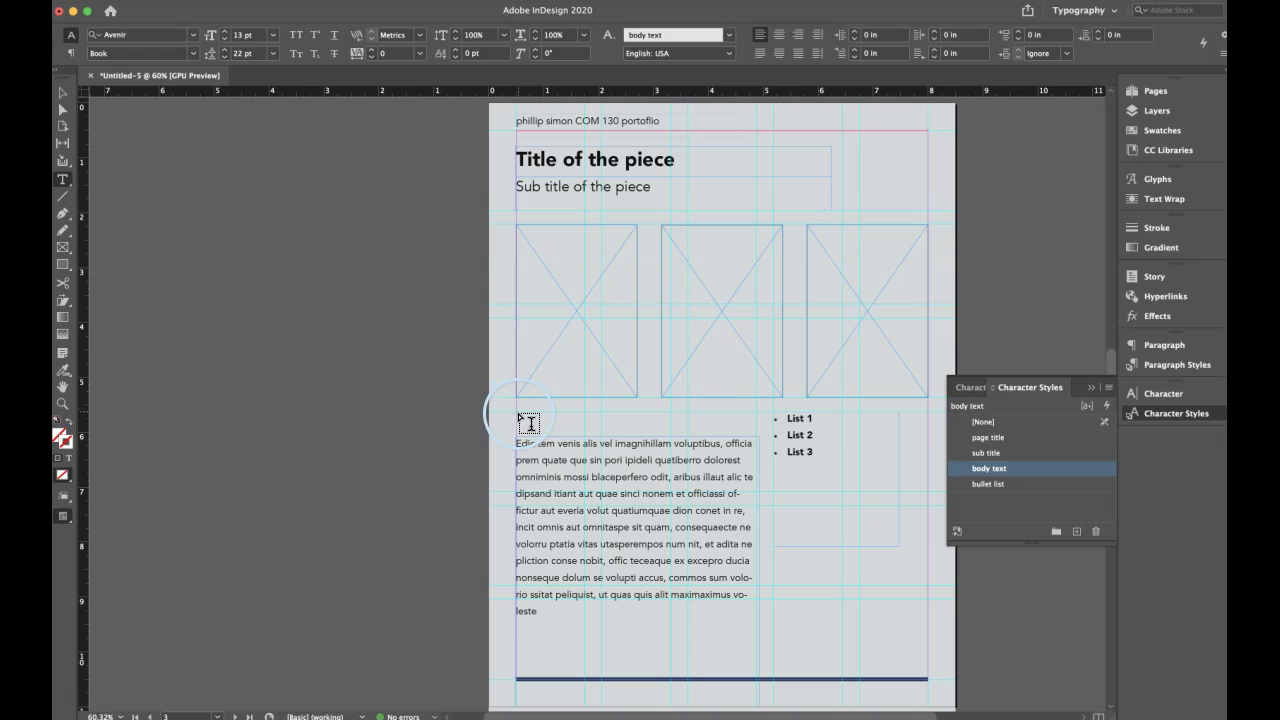
left_click_drag(527, 422, 685, 424)
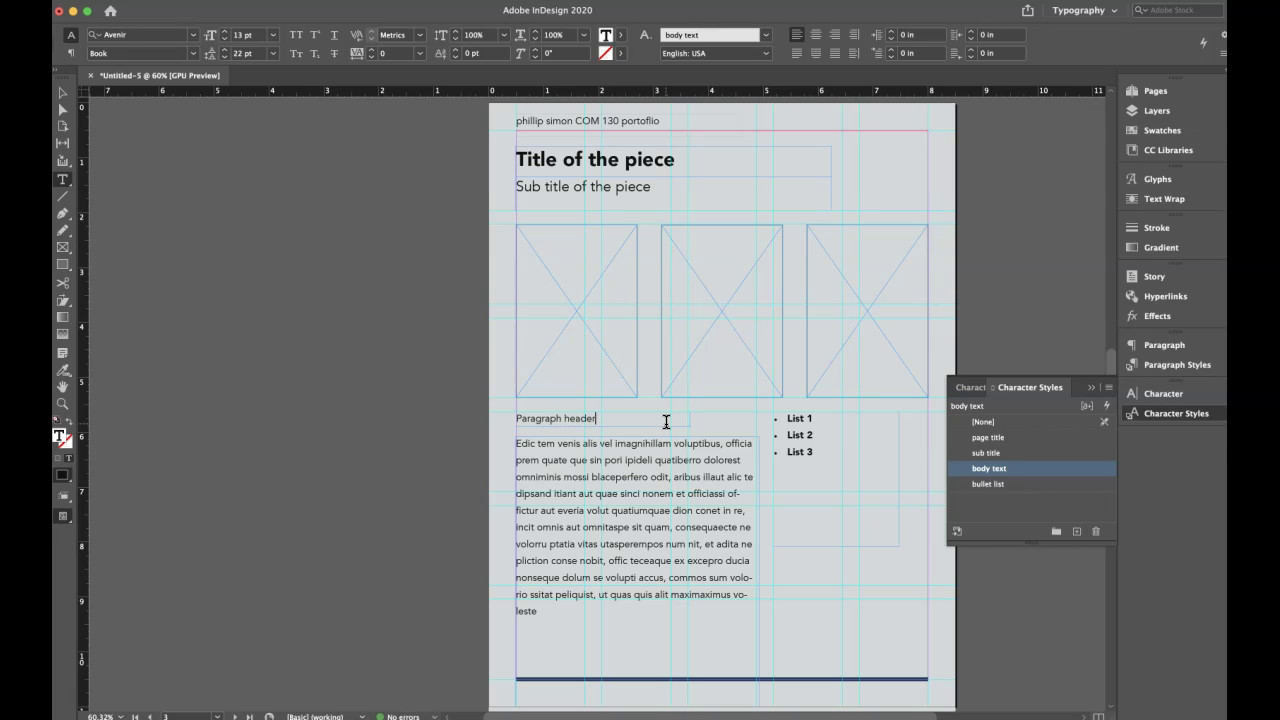
left_click(62, 93)
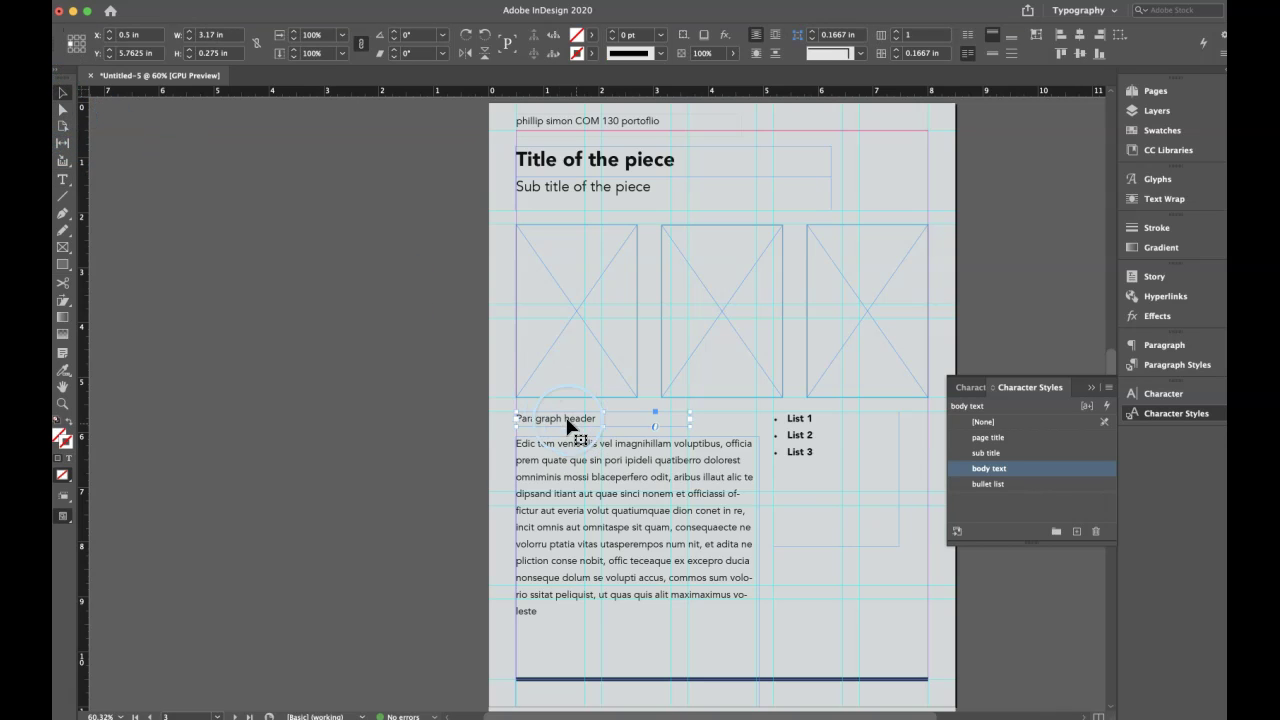
Set the paragraph header text to Avenir Black at 14 pt
left_click(971, 388)
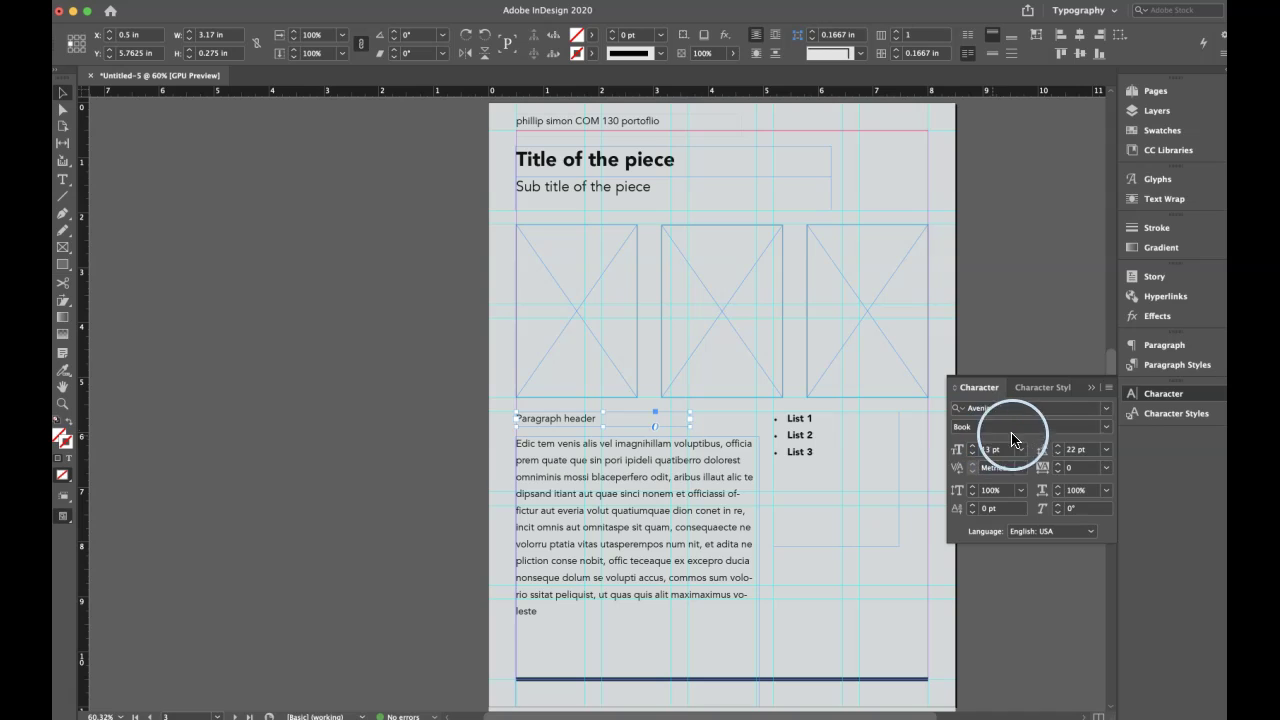
left_click(1106, 427)
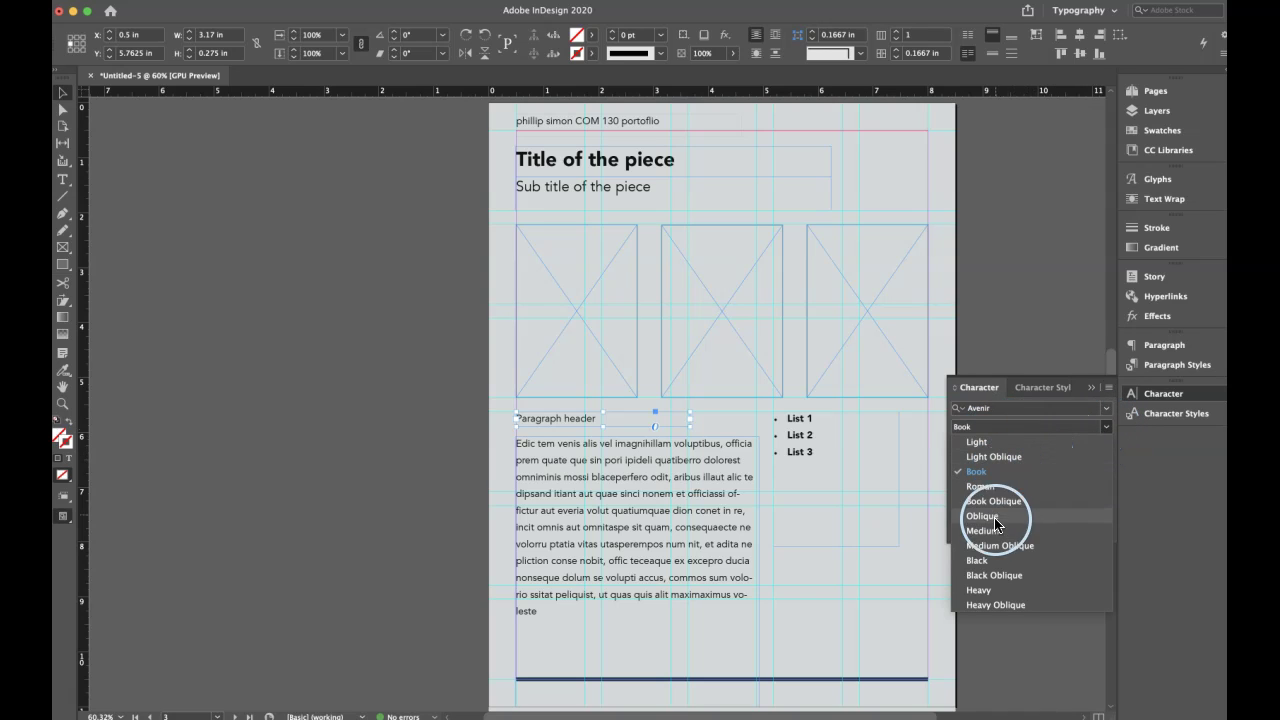
left_click(980, 561)
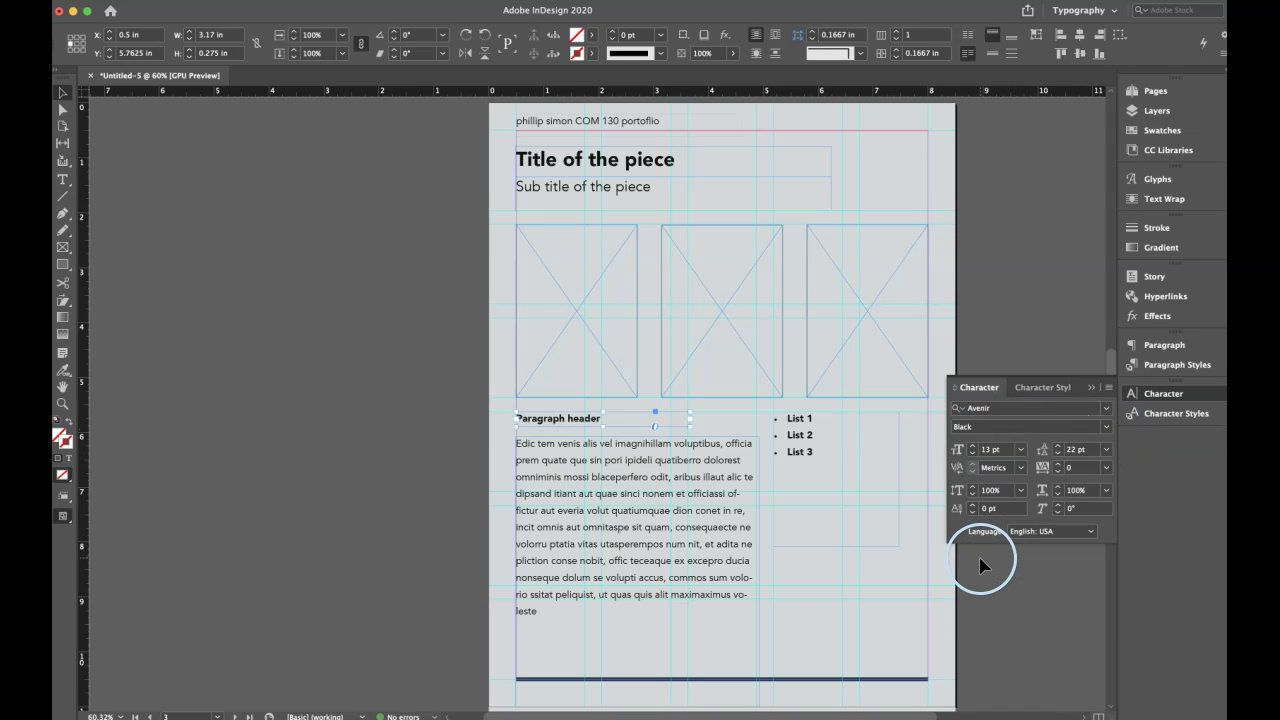
left_click(972, 447)
left_click(972, 447)
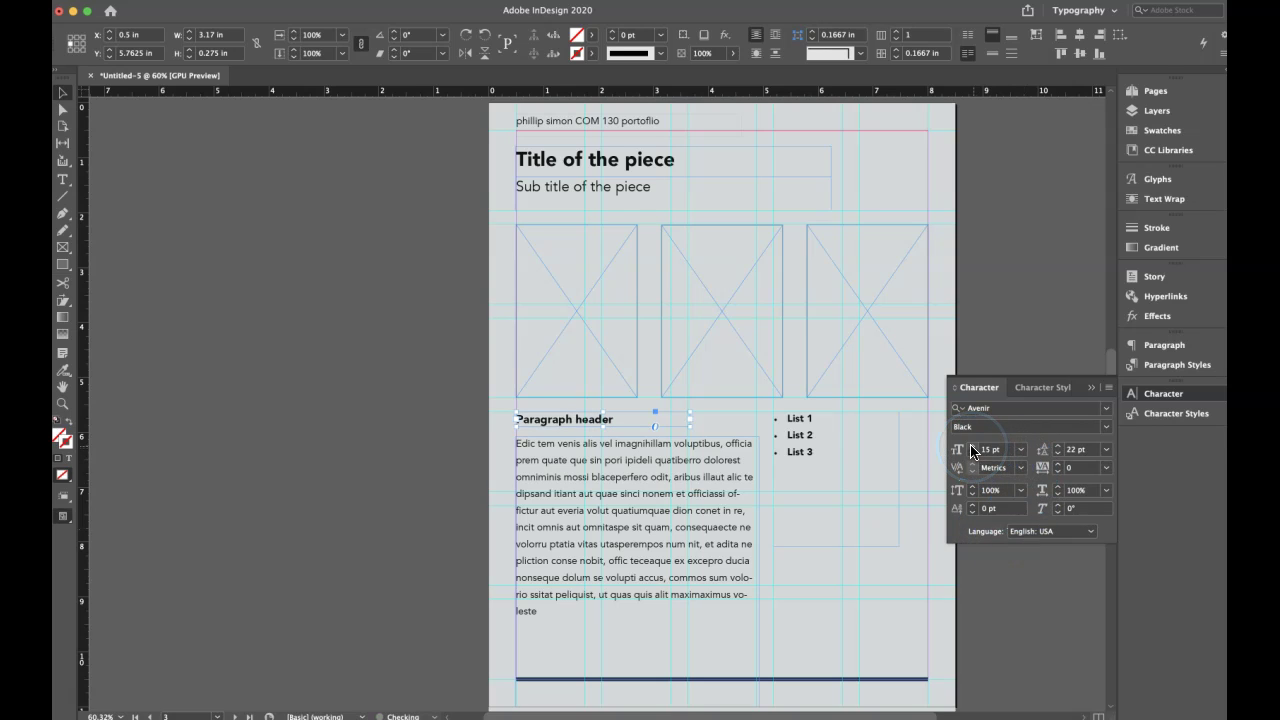
left_click(971, 453)
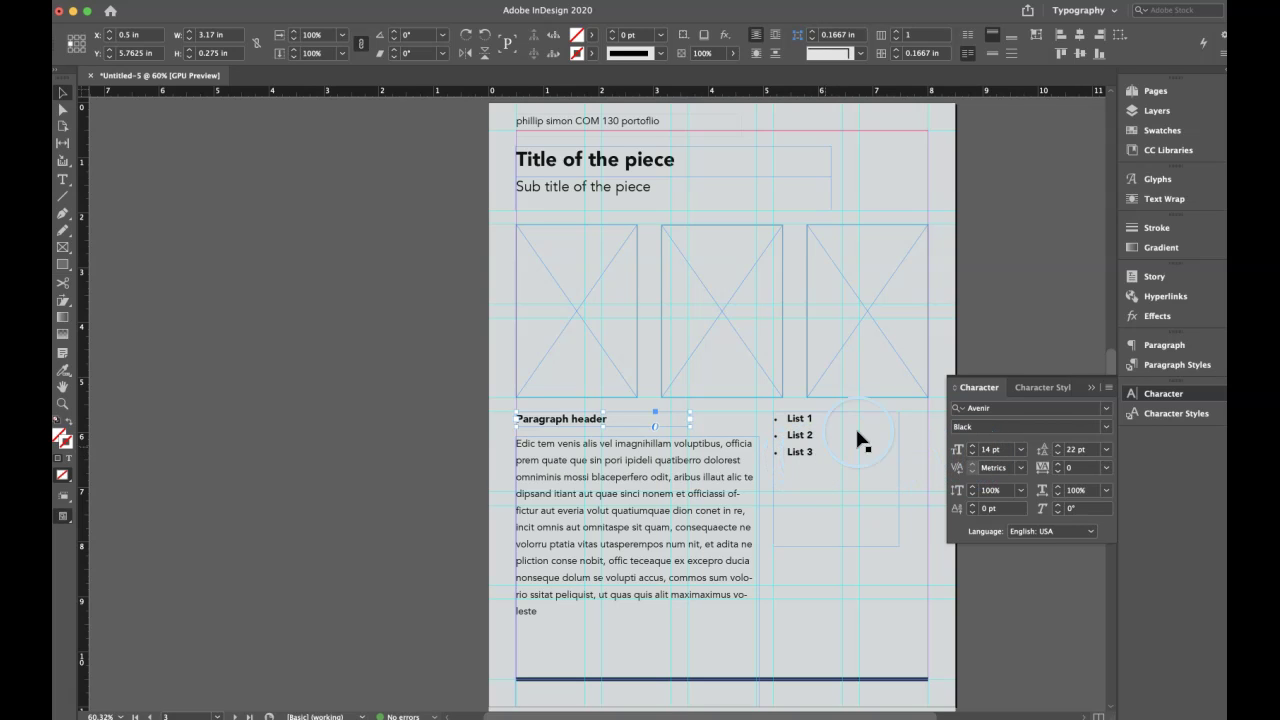
Create a character style named "paragraph header" from the formatting of the header text frame
left_click(1048, 388)
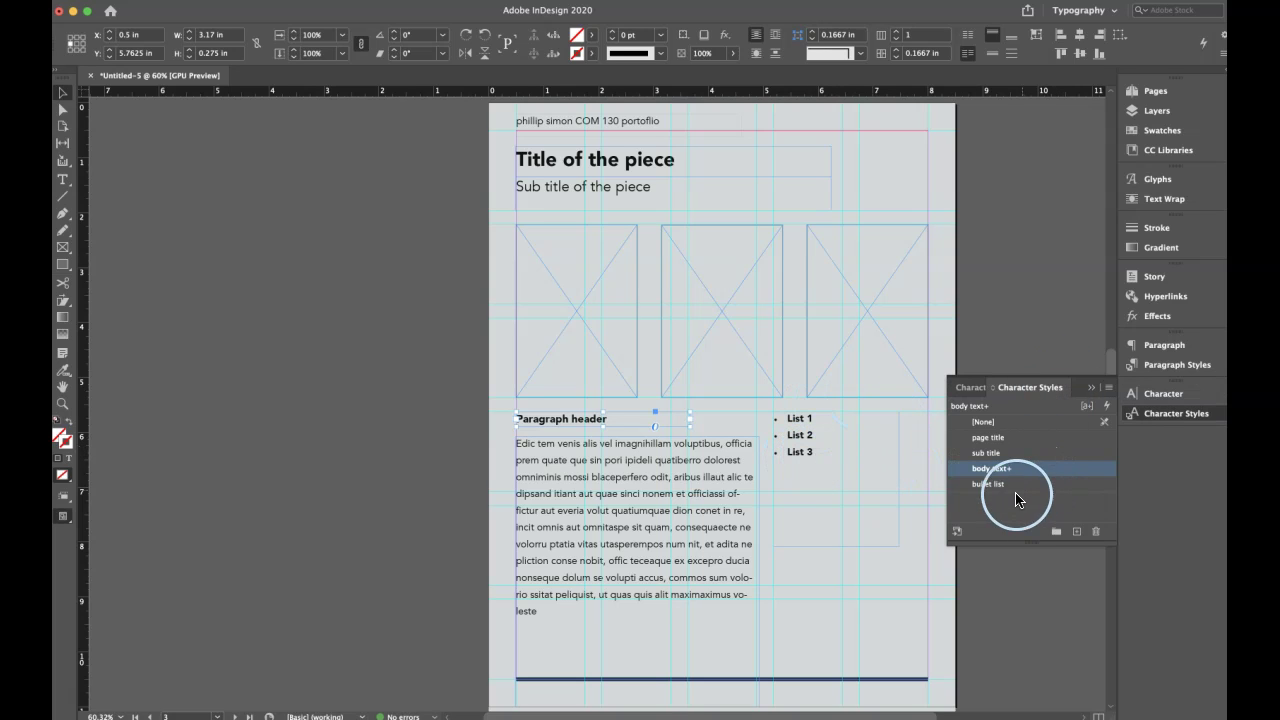
left_click(1076, 531)
double_click(1005, 484)
left_click(737, 177)
type("paragrap")
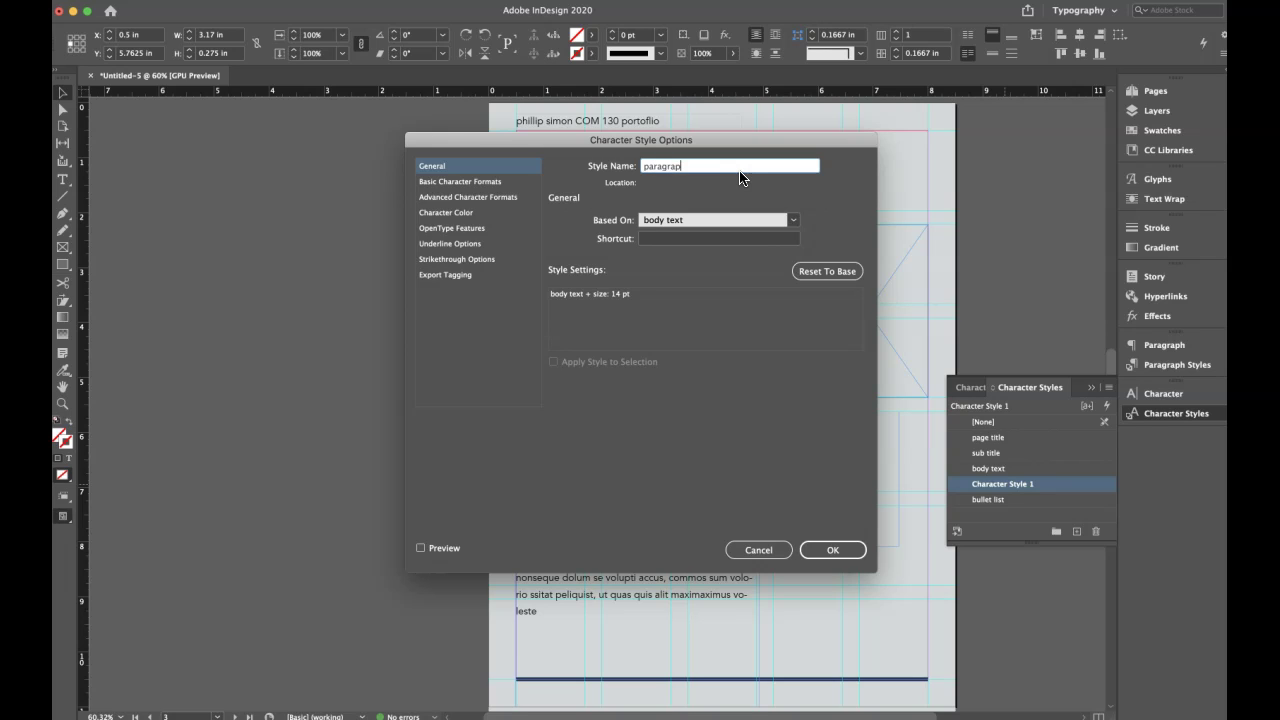
type("h header")
left_click(826, 552)
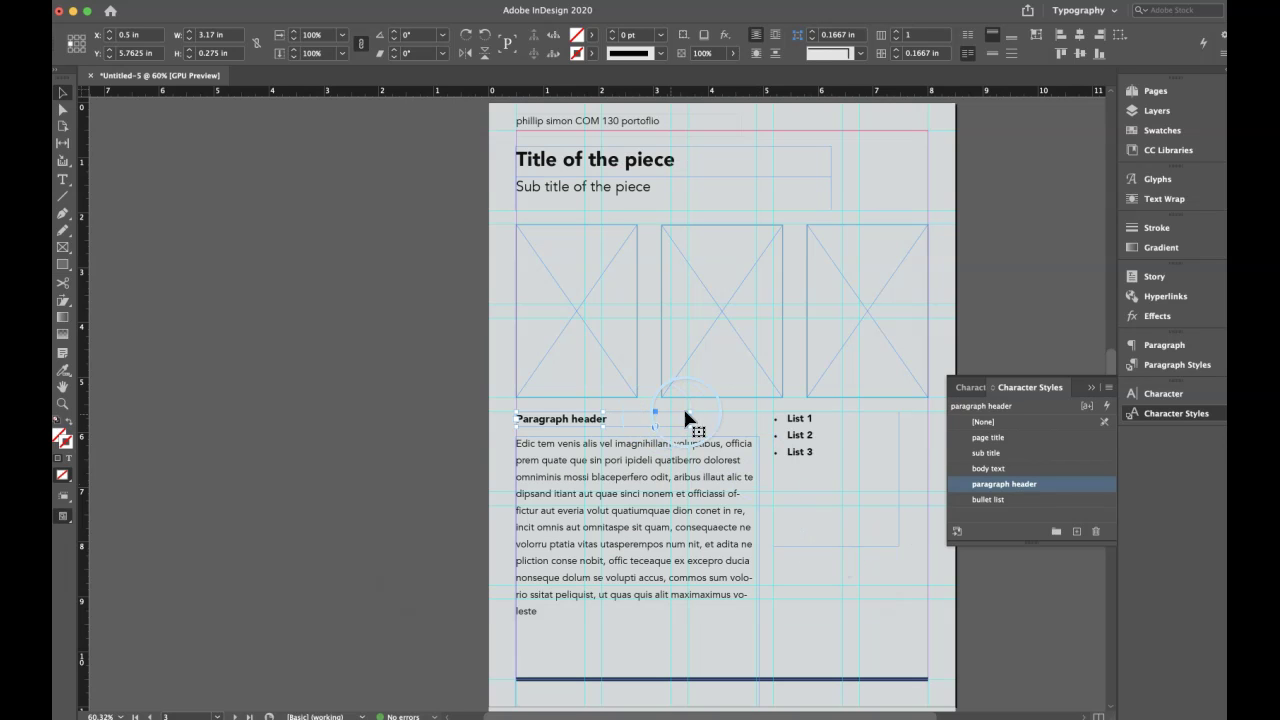
Change the "paragraph header" character style so it is based on [None]
left_click(857, 400)
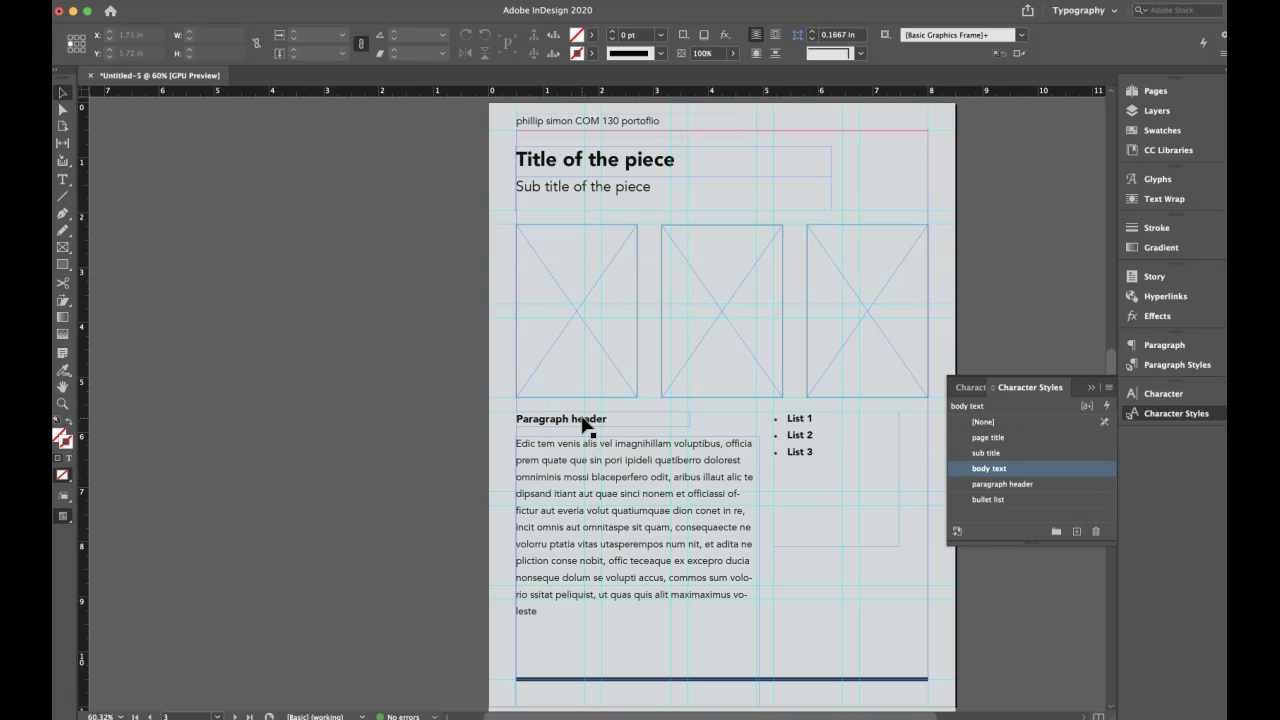
left_click(596, 424)
left_click(990, 485)
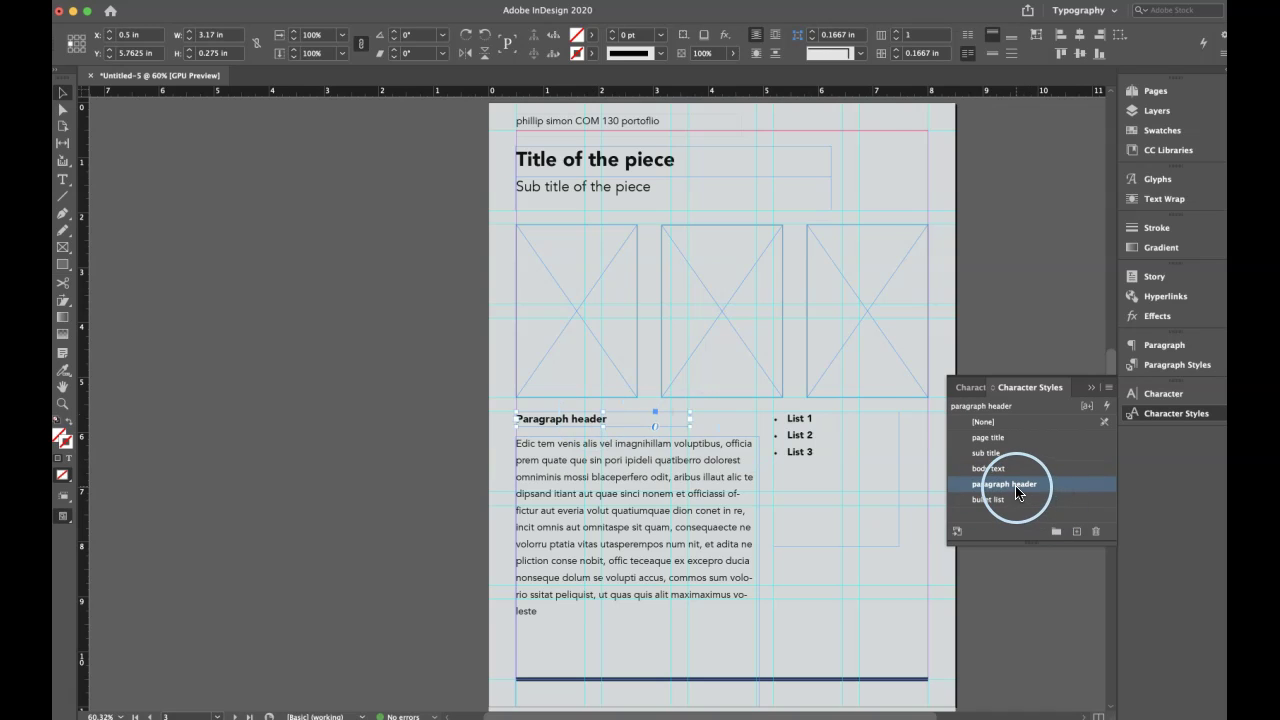
double_click(1017, 492)
left_click(793, 220)
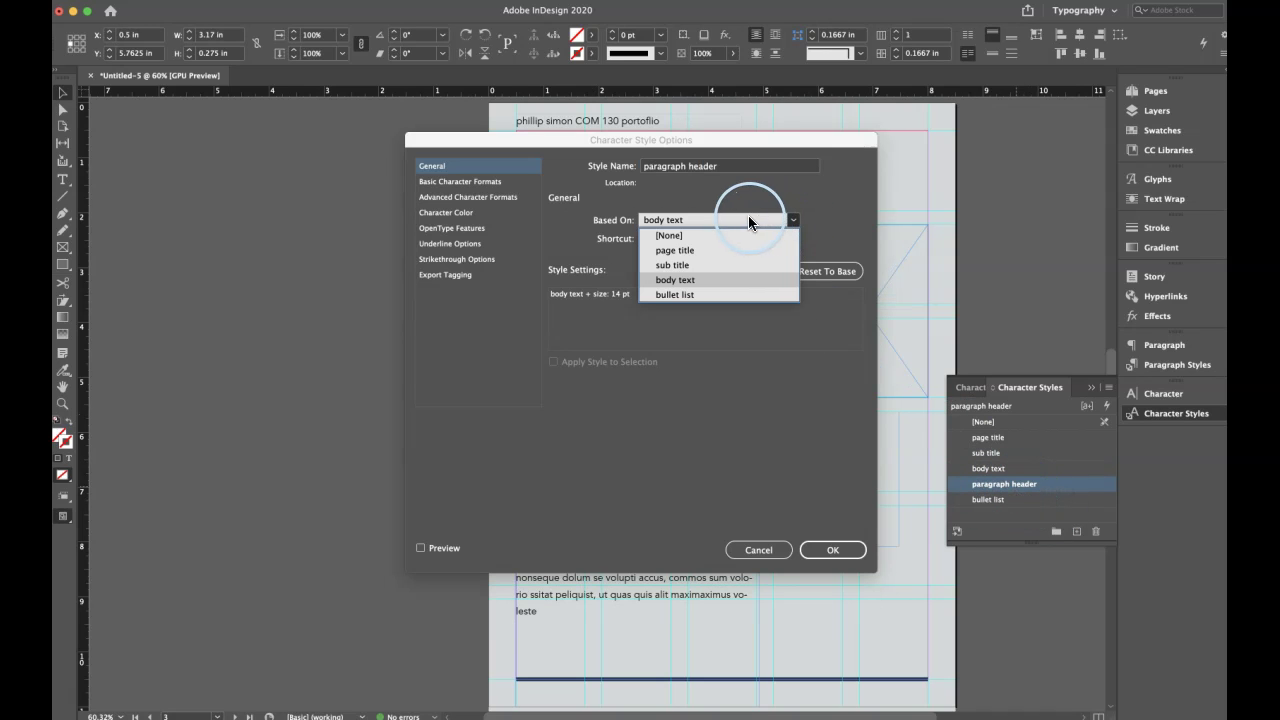
left_click(669, 237)
left_click(832, 548)
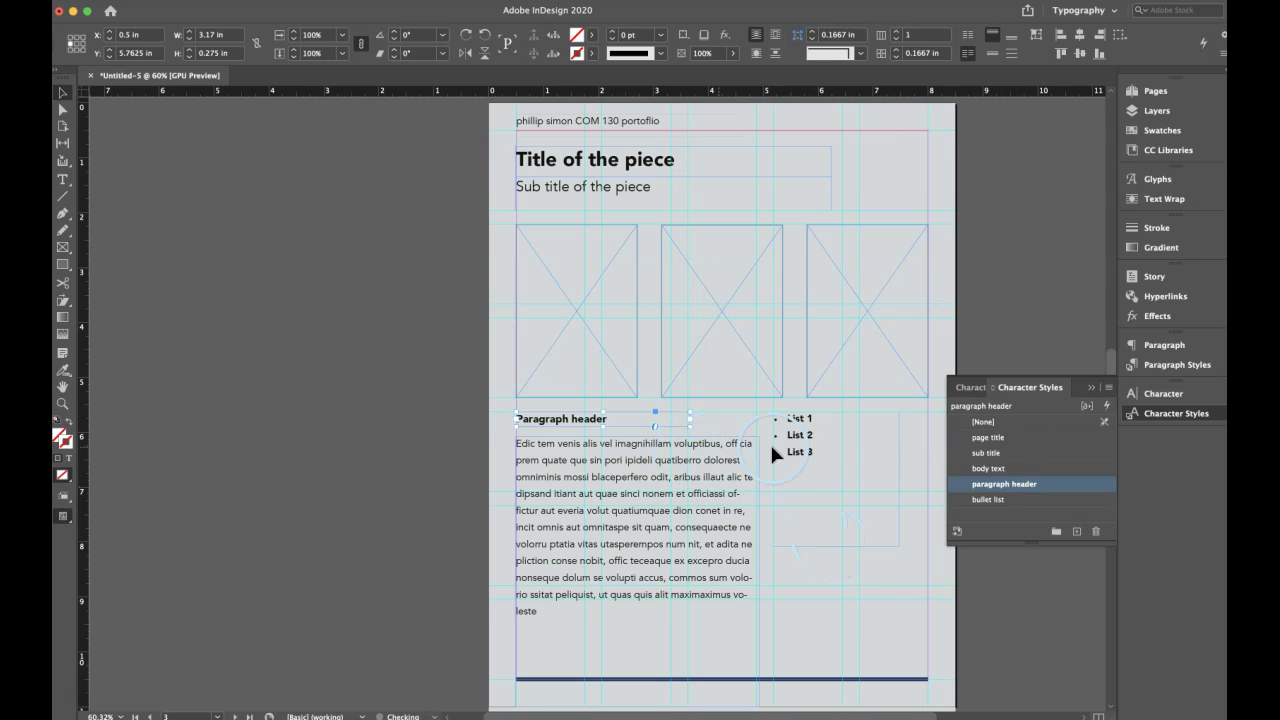
Preview the page with the new header and bullet list without guides, then restore the normal view
left_click(872, 577)
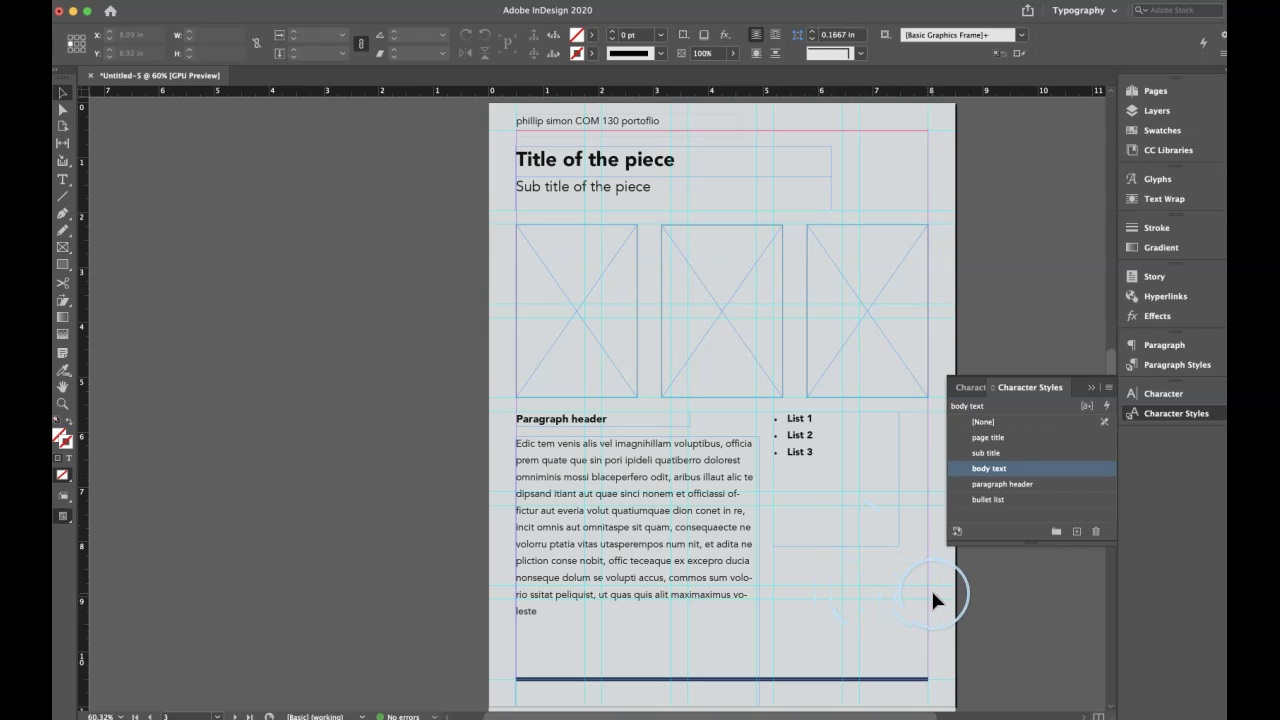
key("w")
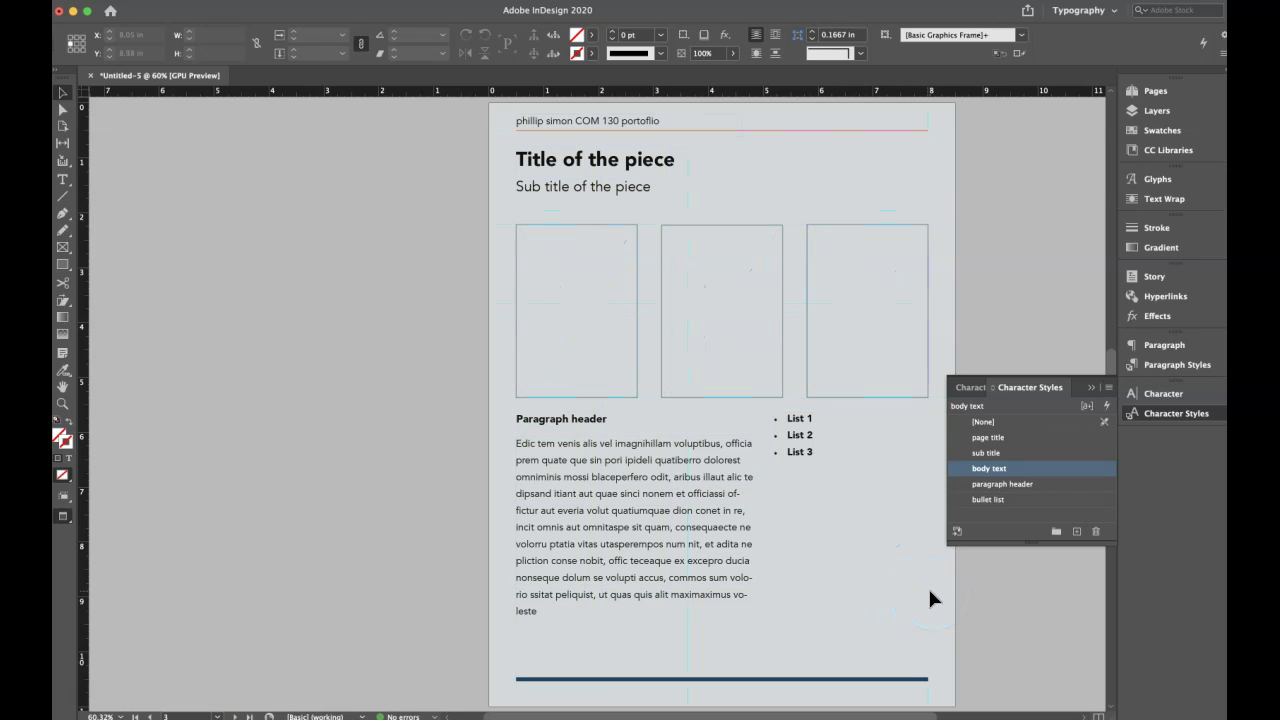
key("w")
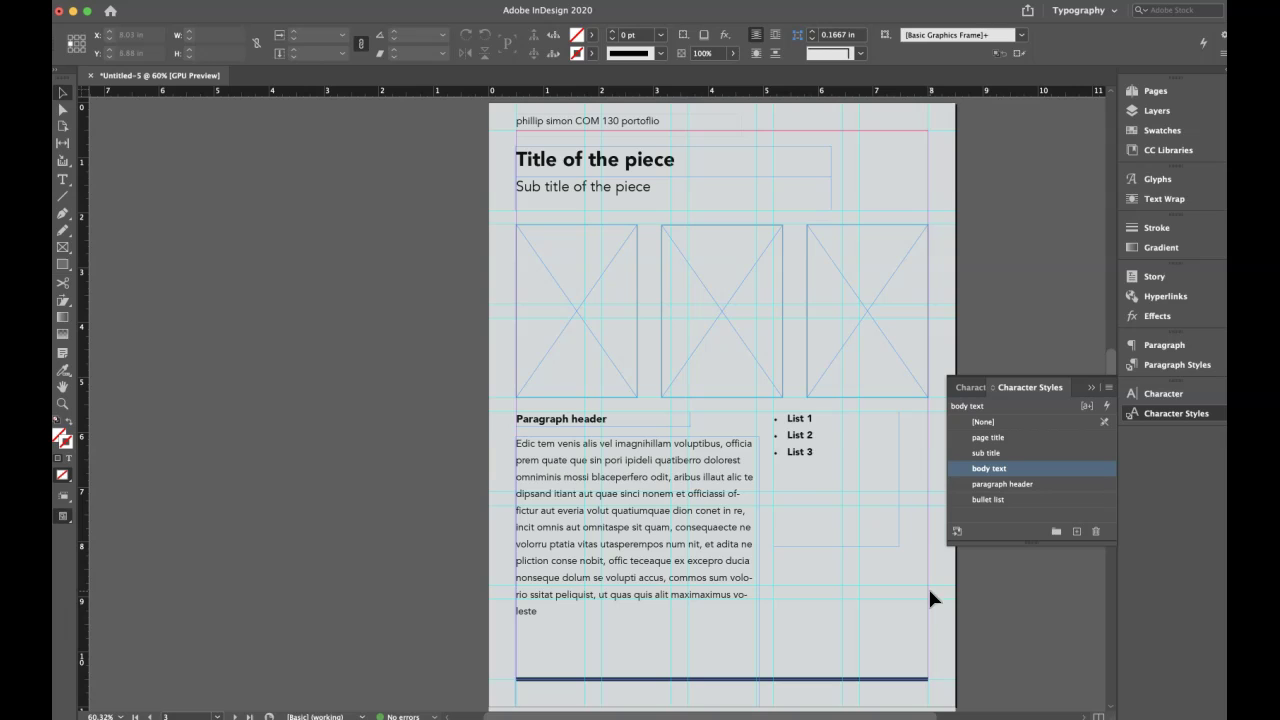
Move the bulleted list frame down so its first line is level with the first line of the body text
left_click(805, 441)
left_click_drag(805, 437, 815, 486)
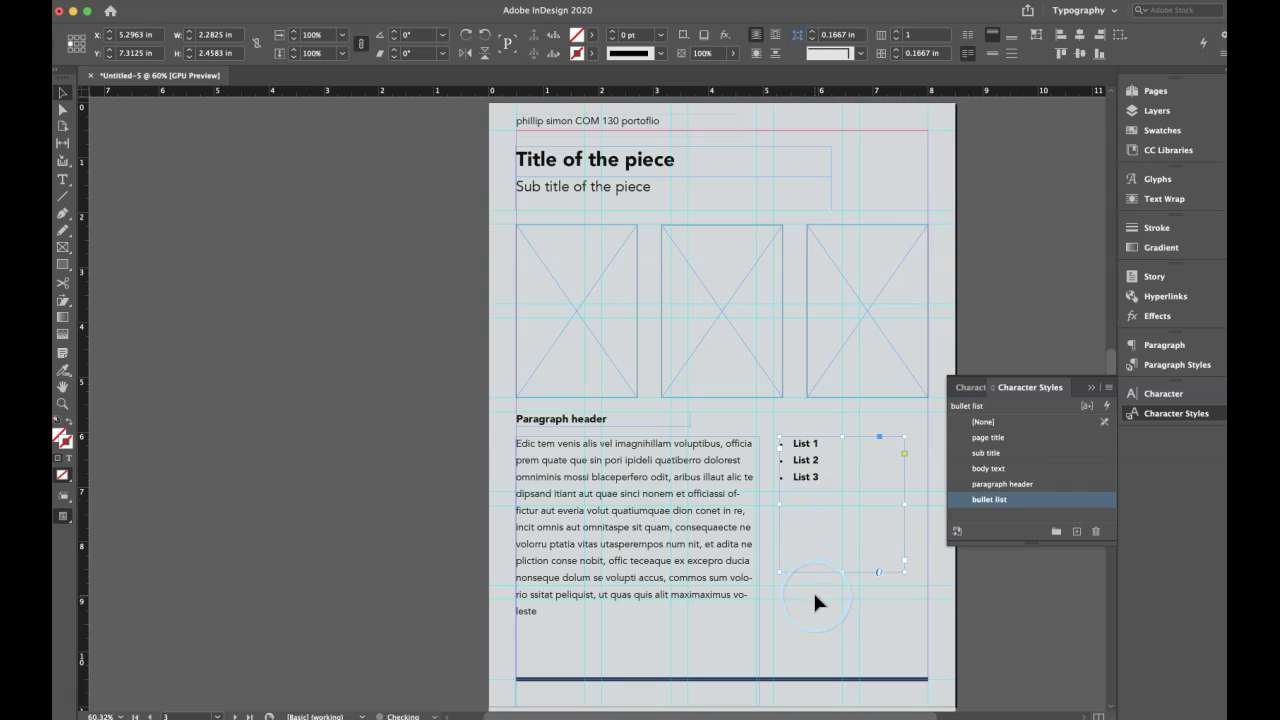
Move the bulleted list frame on page 3 left so its edge aligns with the column guide, at X 5.1875 in
left_click(812, 622)
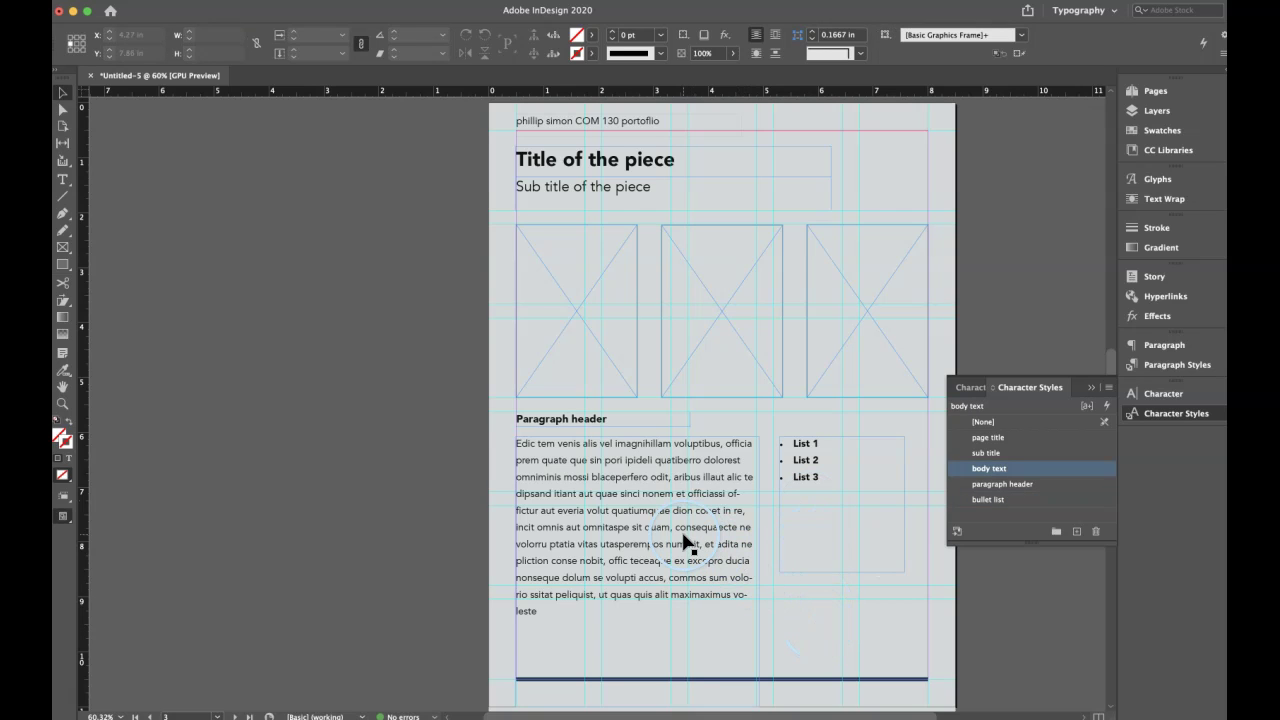
left_click_drag(808, 517, 811, 522)
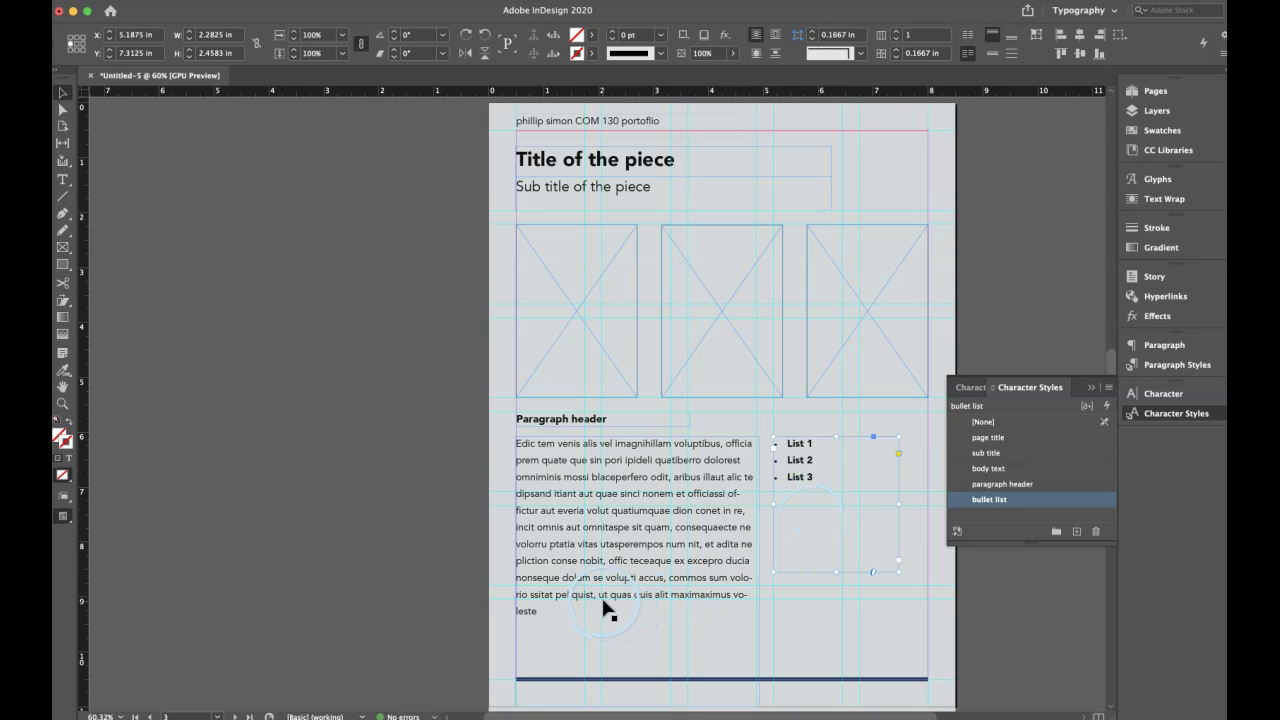
Copy the paragraph header to page 2, move the body text down, and place the header above it, level with the image frame's upper edge
left_click(583, 424)
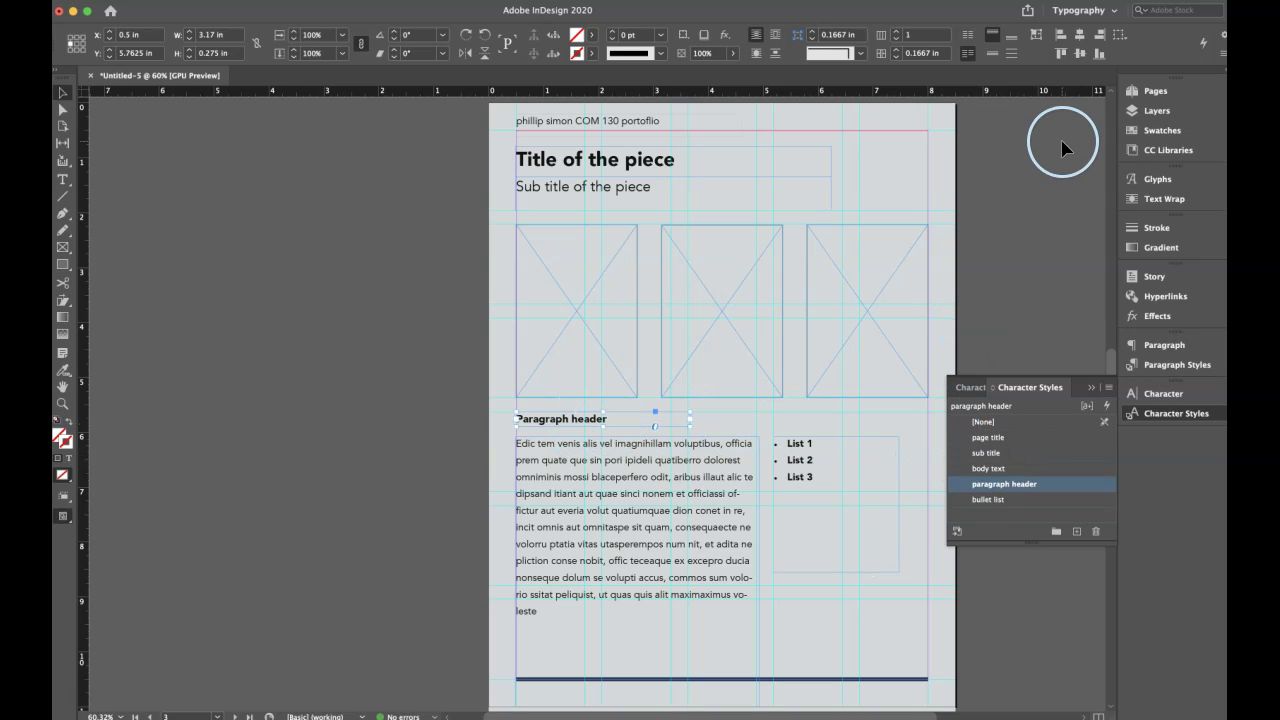
left_click(1062, 148)
left_click(1155, 91)
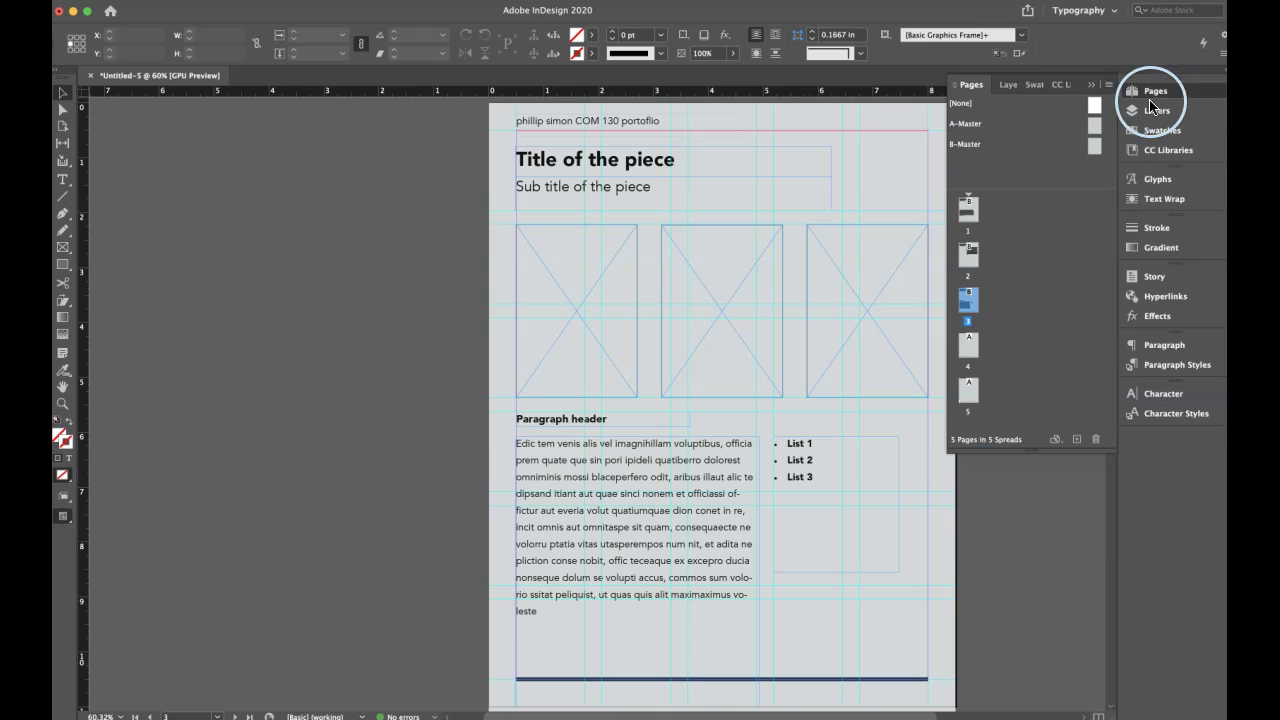
double_click(970, 257)
left_click_drag(733, 310, 745, 337)
left_click(662, 621)
key("super+v")
left_click_drag(588, 406, 756, 236)
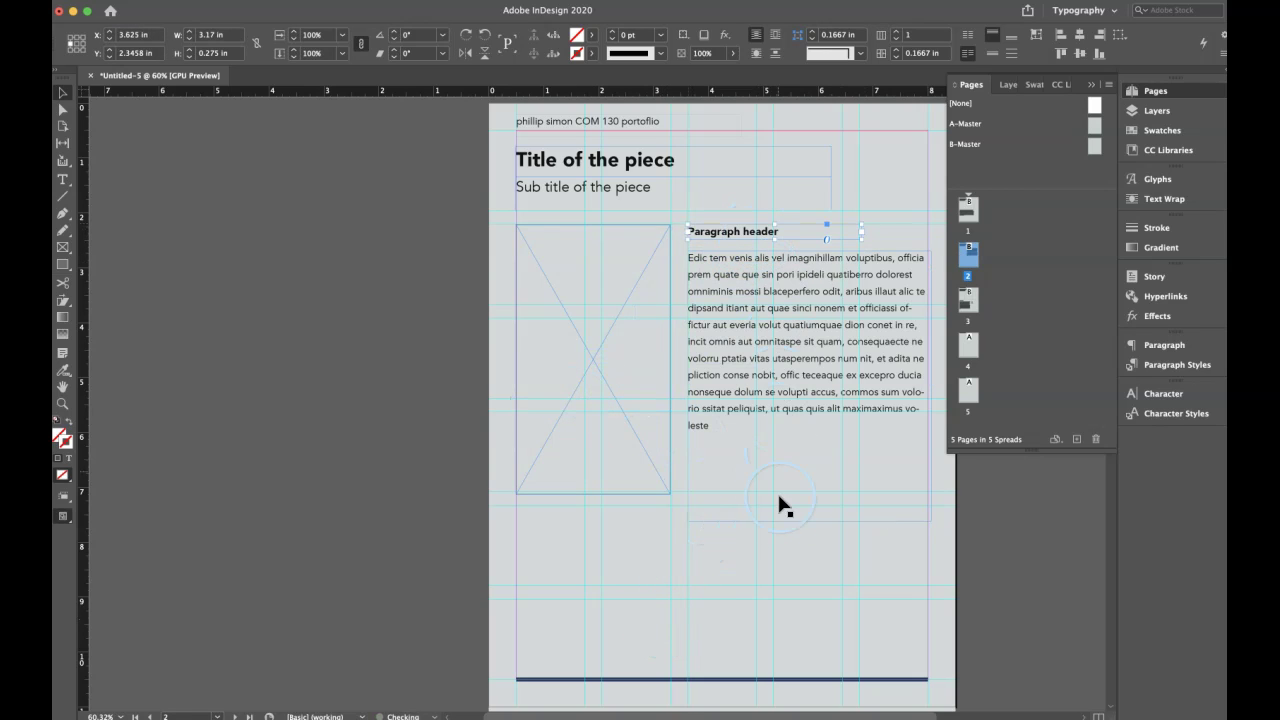
Copy the bulleted list from page 3 to page 2 and place it below the image frame at the margin
double_click(968, 299)
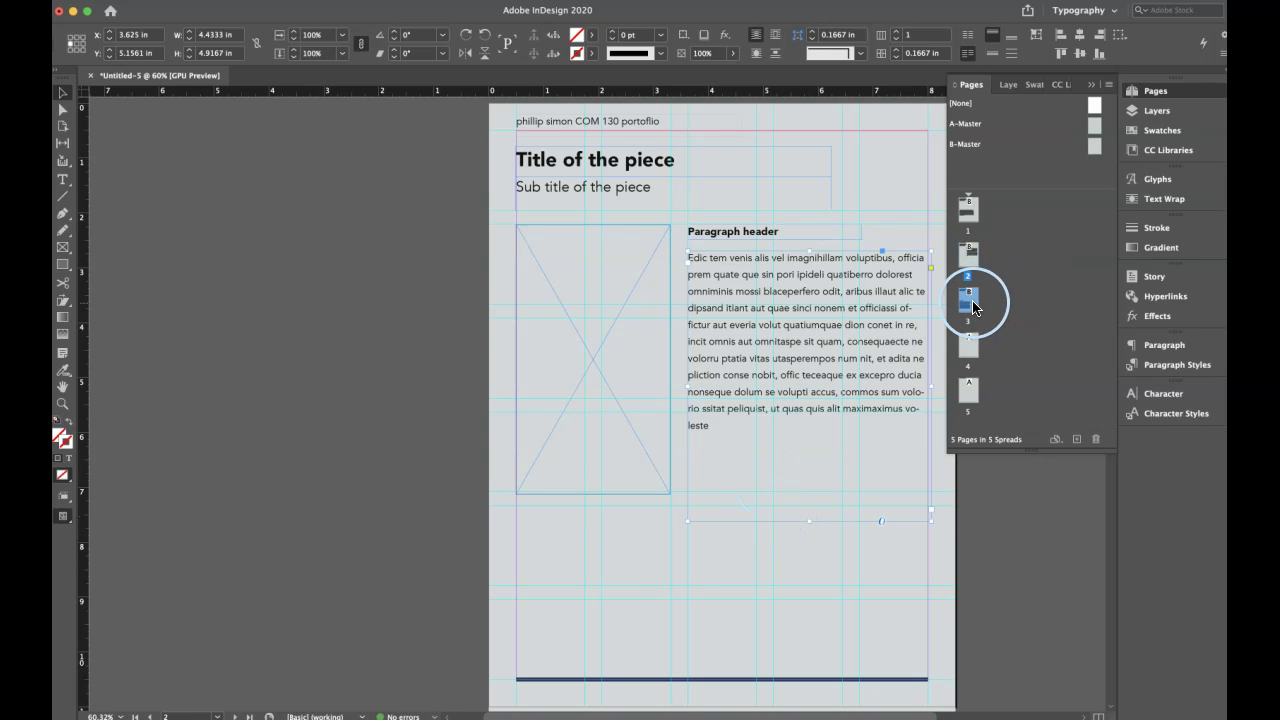
left_click(800, 478)
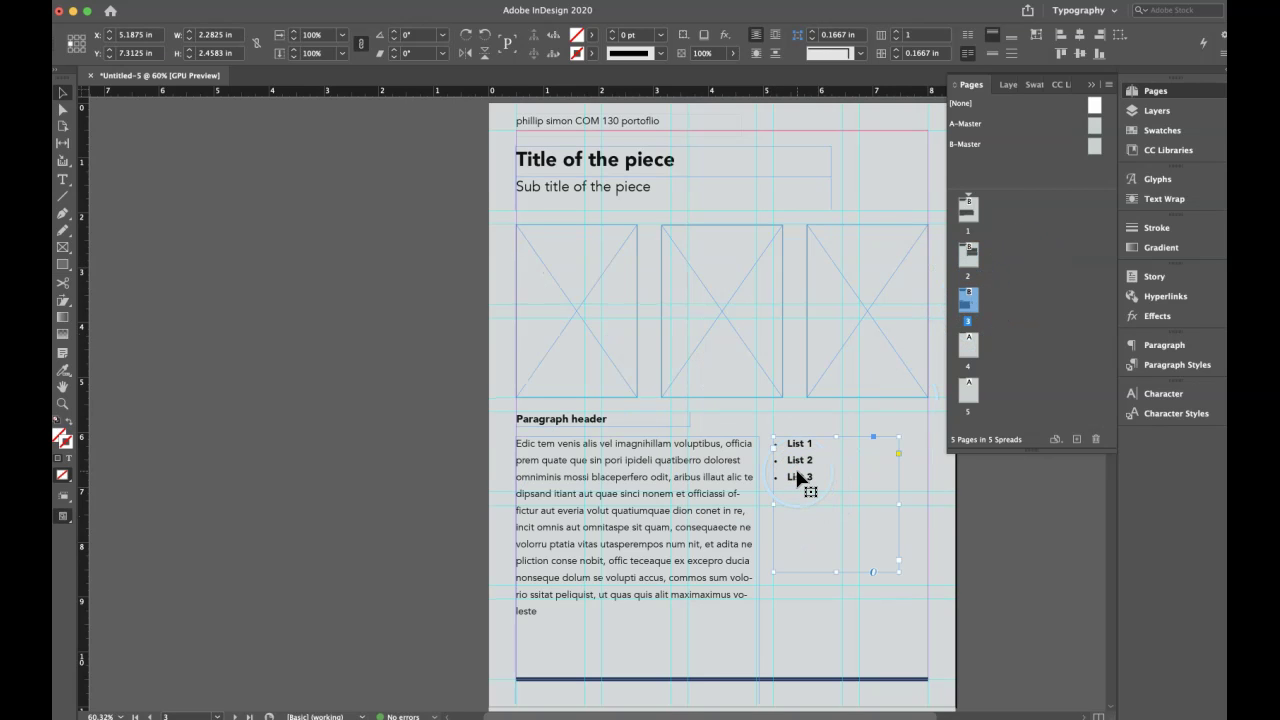
double_click(968, 258)
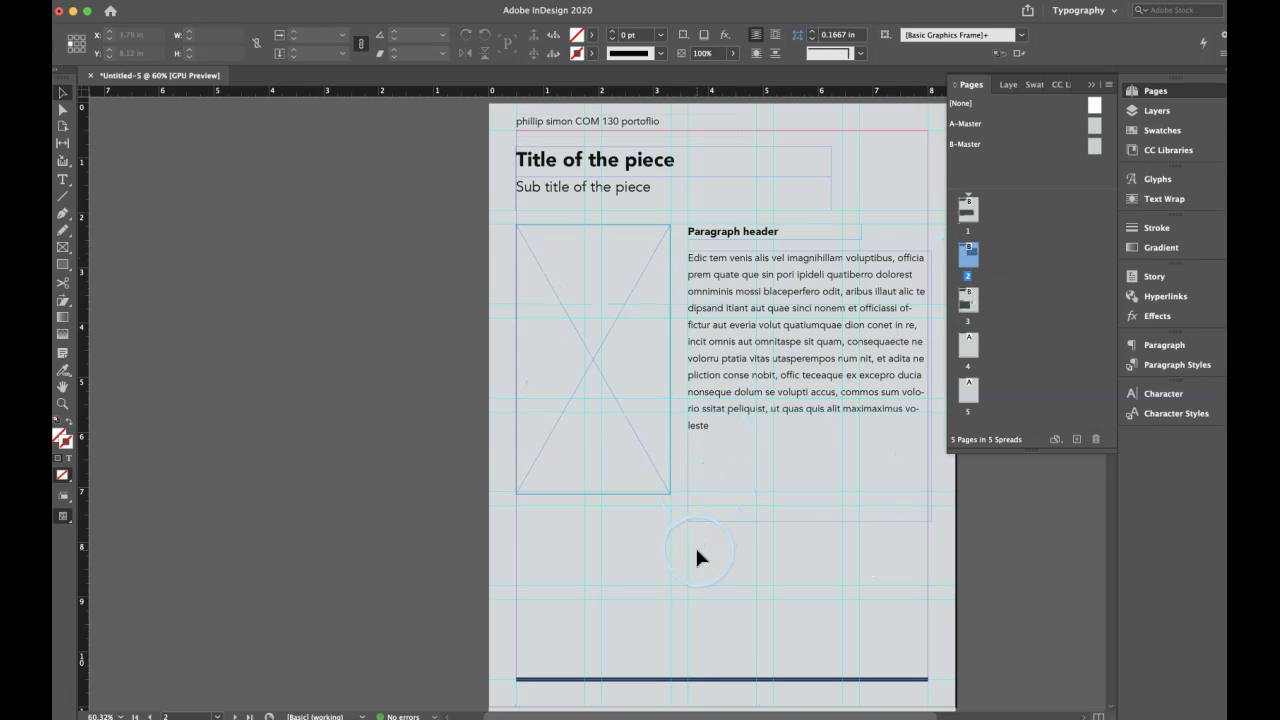
key("super+v")
left_click(557, 377)
left_click_drag(557, 377, 541, 545)
Shorten the page 2 body text frame to about 3.43 in high and move the bulleted list directly beneath it
left_click(780, 500)
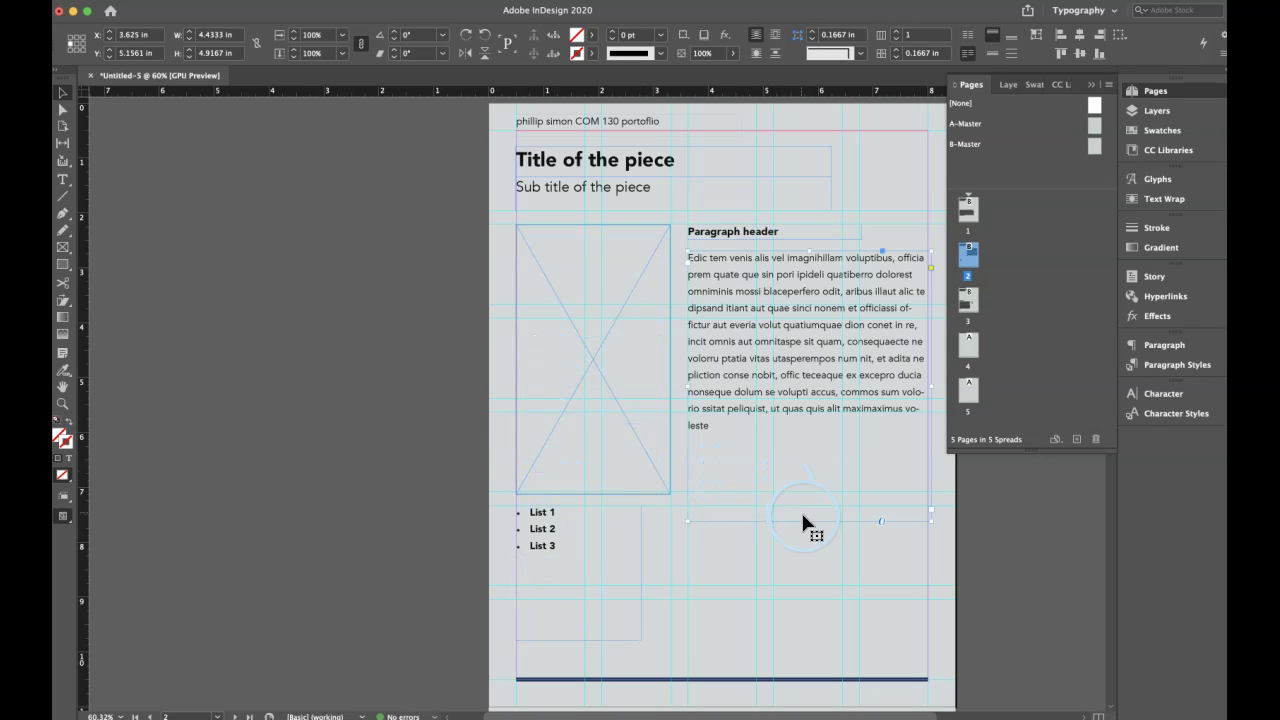
left_click_drag(809, 521, 812, 438)
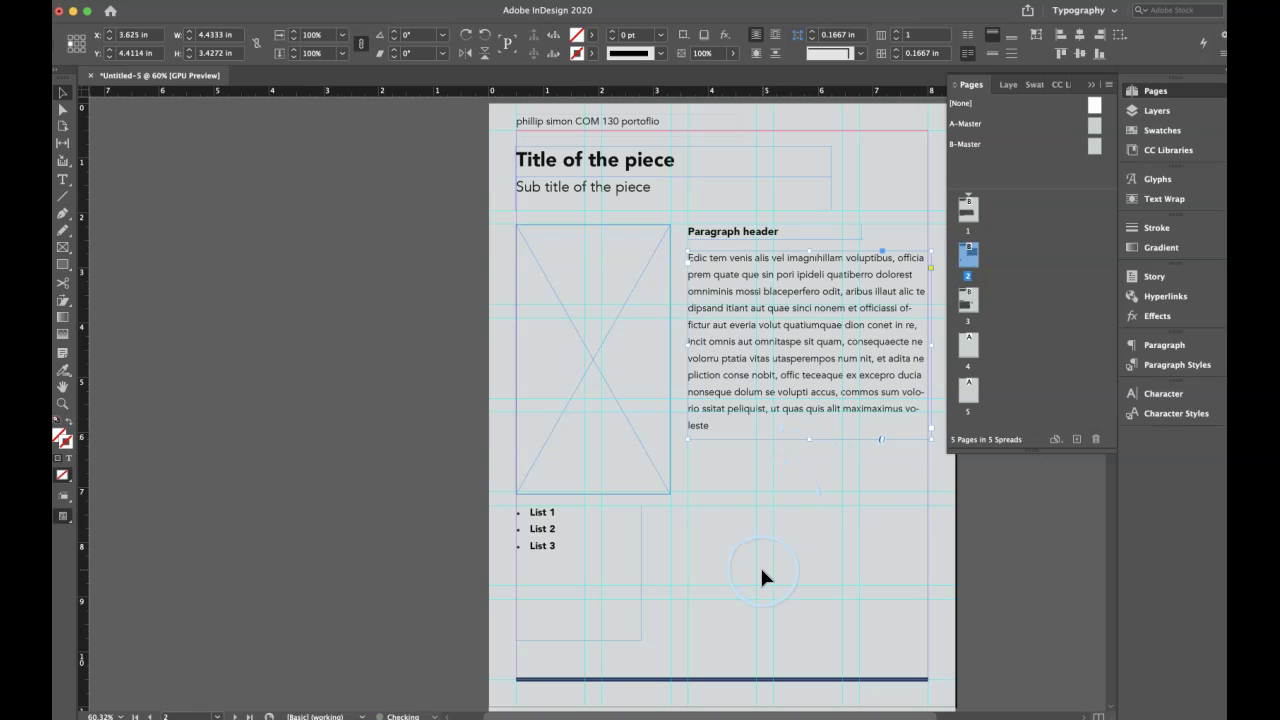
left_click(760, 576)
left_click_drag(543, 546, 715, 479)
left_click(856, 612)
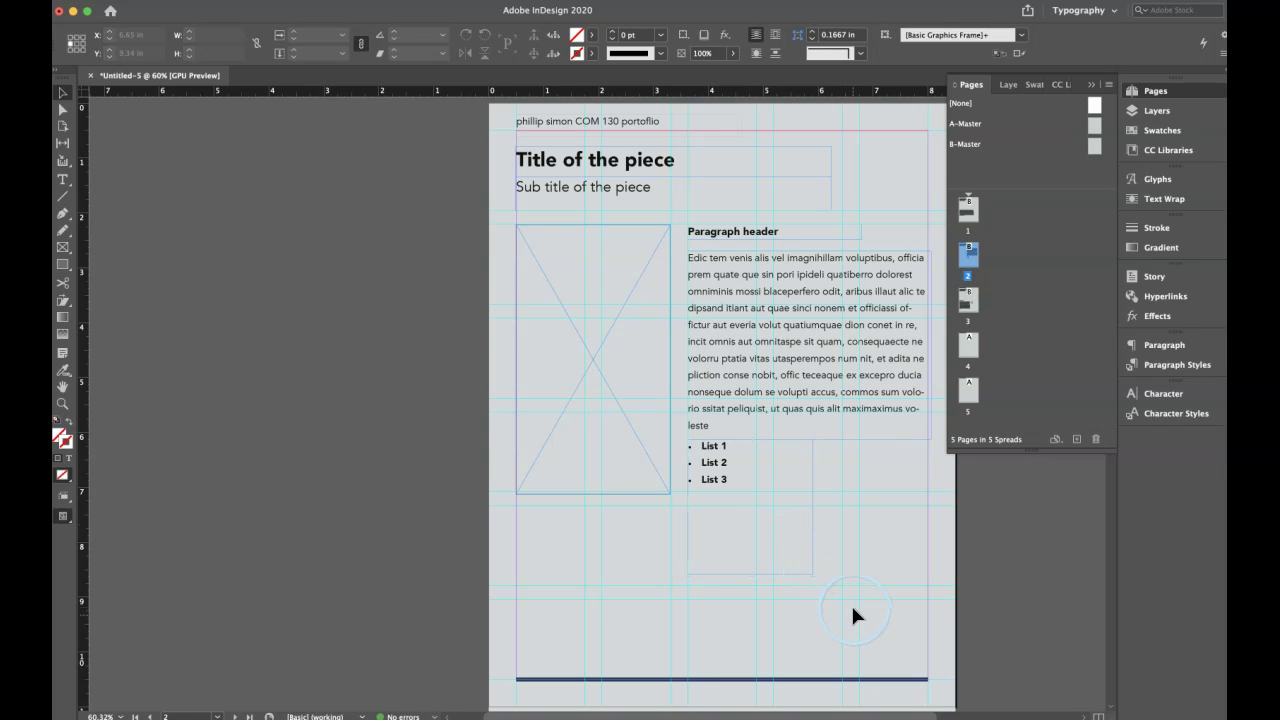
left_click(810, 436)
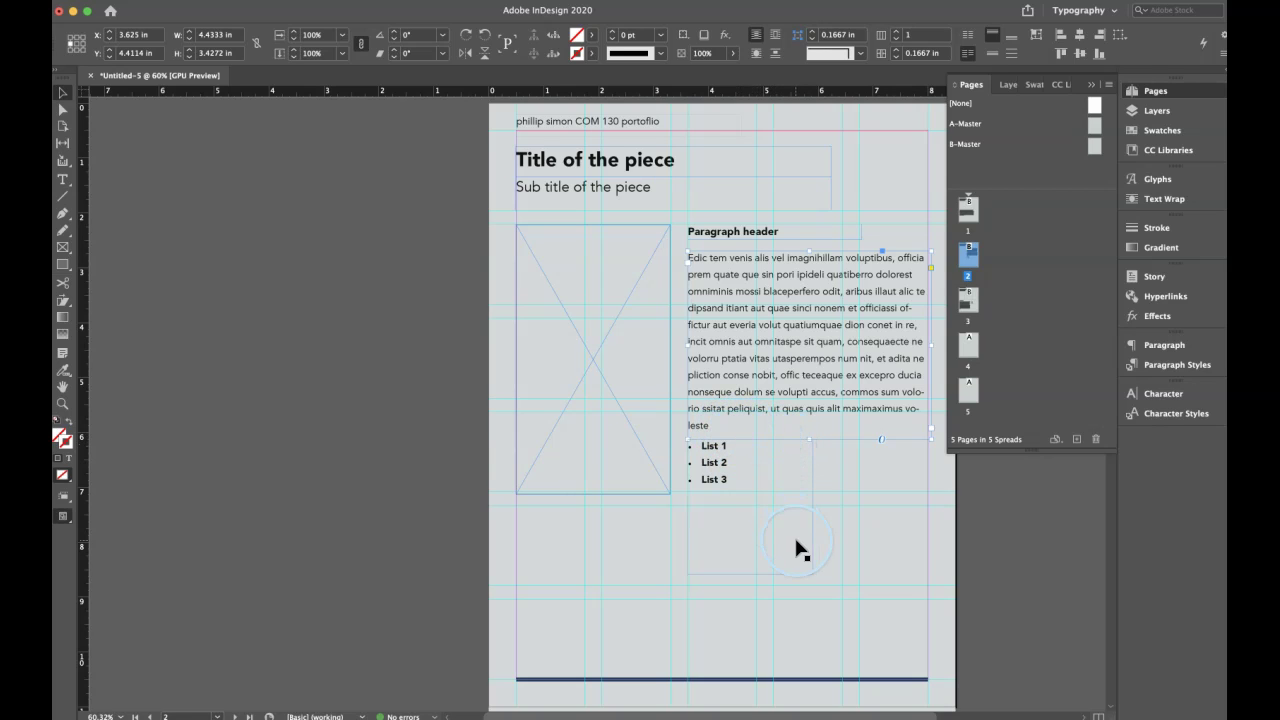
left_click(932, 628)
left_click(669, 586)
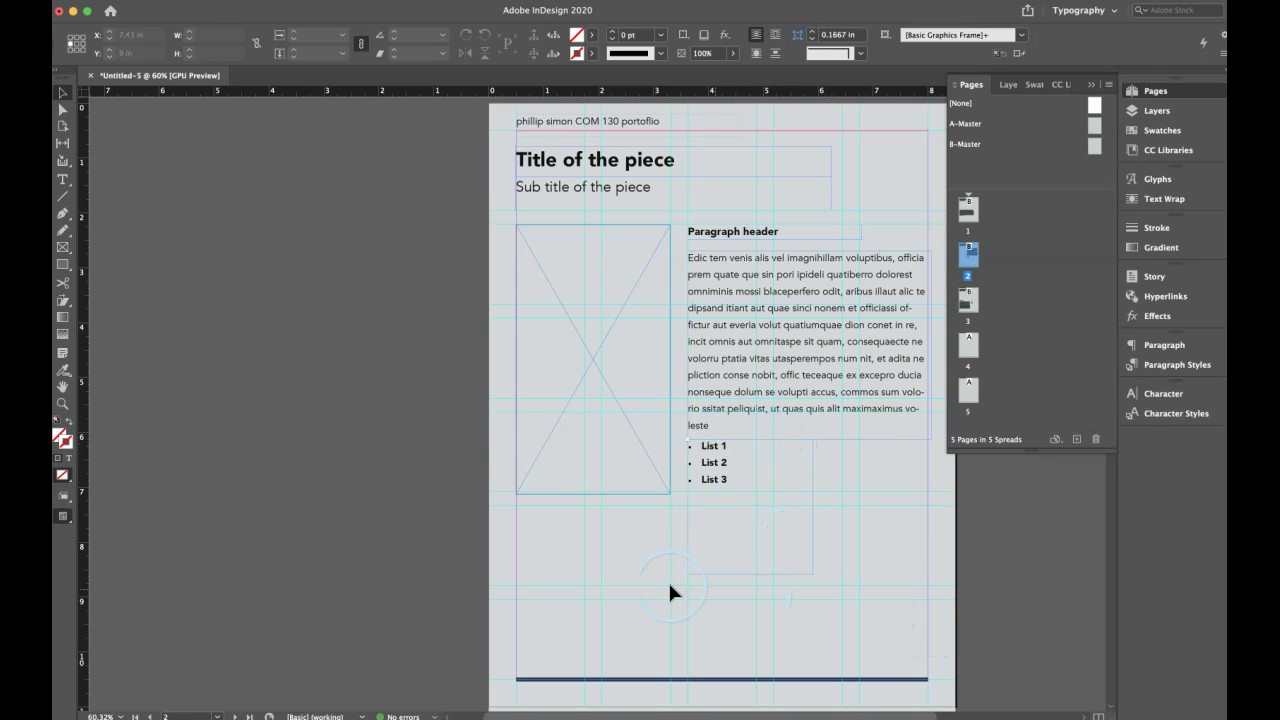
Copy the paragraph header to page 1, place it between the image frame and the body text, and preview the page without guides
left_click(740, 283)
left_click(729, 243)
double_click(967, 208)
left_click_drag(621, 450, 590, 470)
left_click(904, 525)
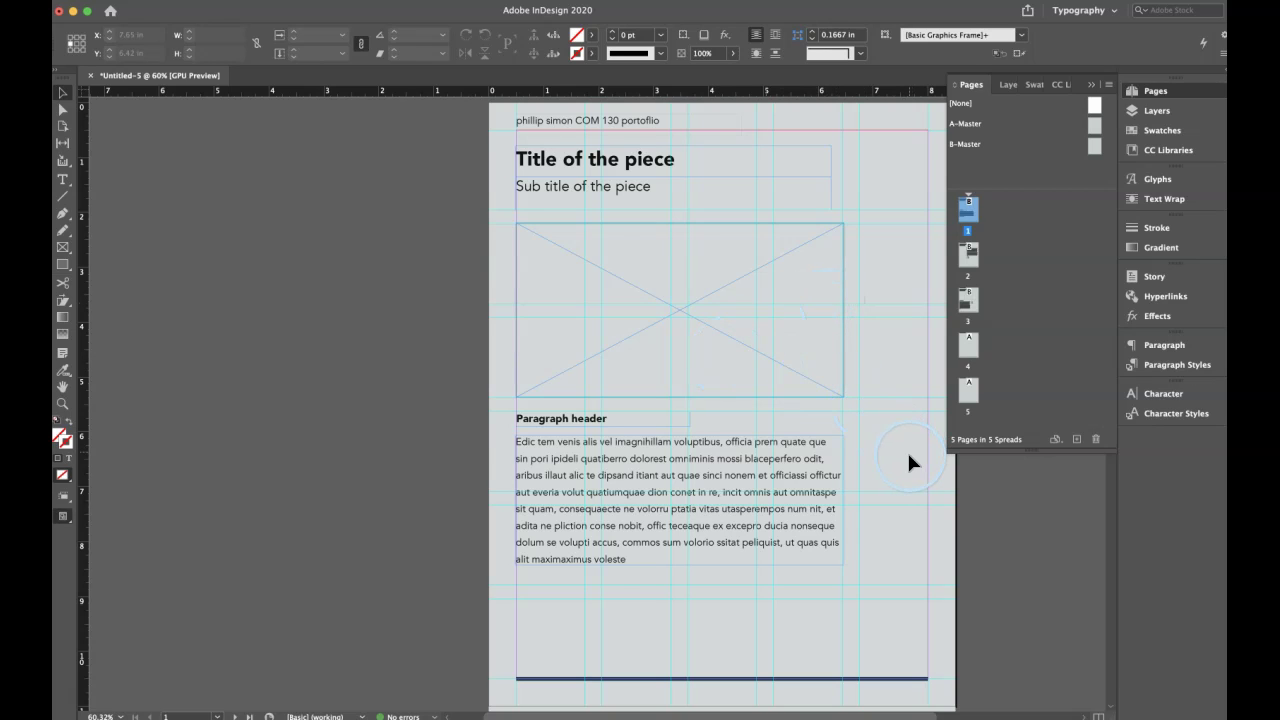
key("w")
key("w")
Move the title and subtitle on page 1 down together so they sit just above the image frame
left_click_drag(591, 193, 632, 209)
left_click_drag(585, 165, 586, 180)
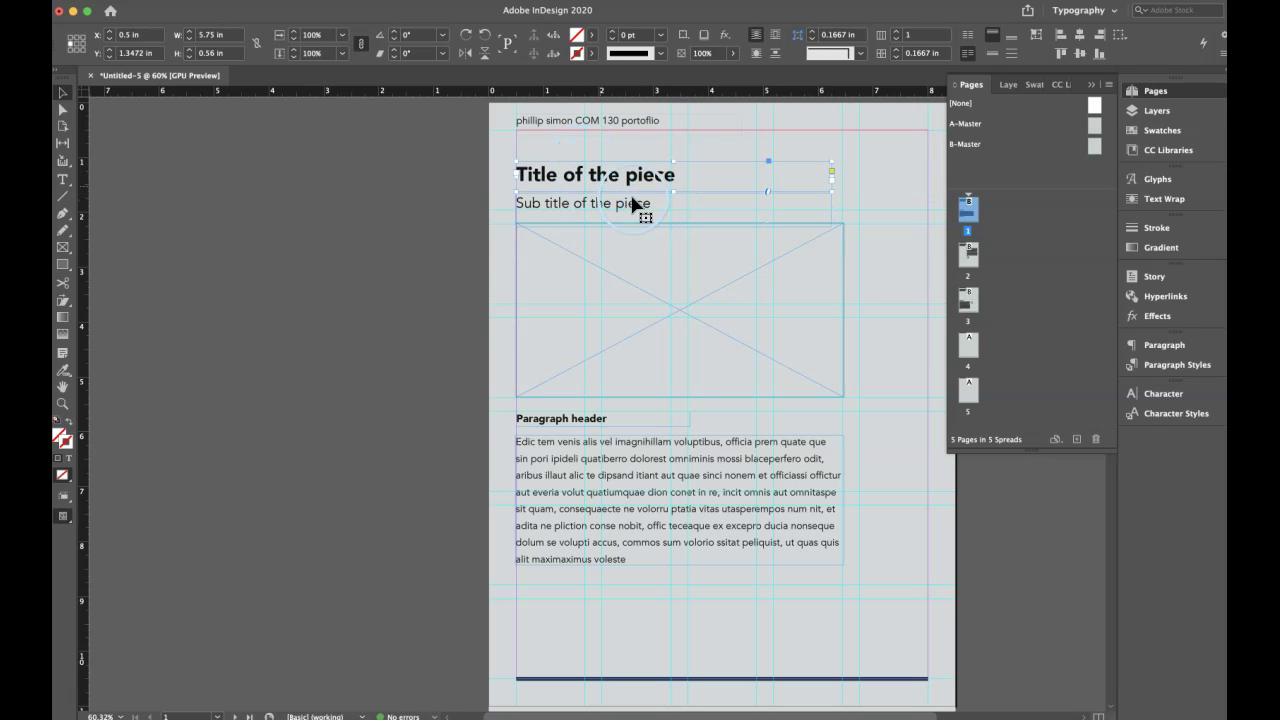
left_click(892, 233)
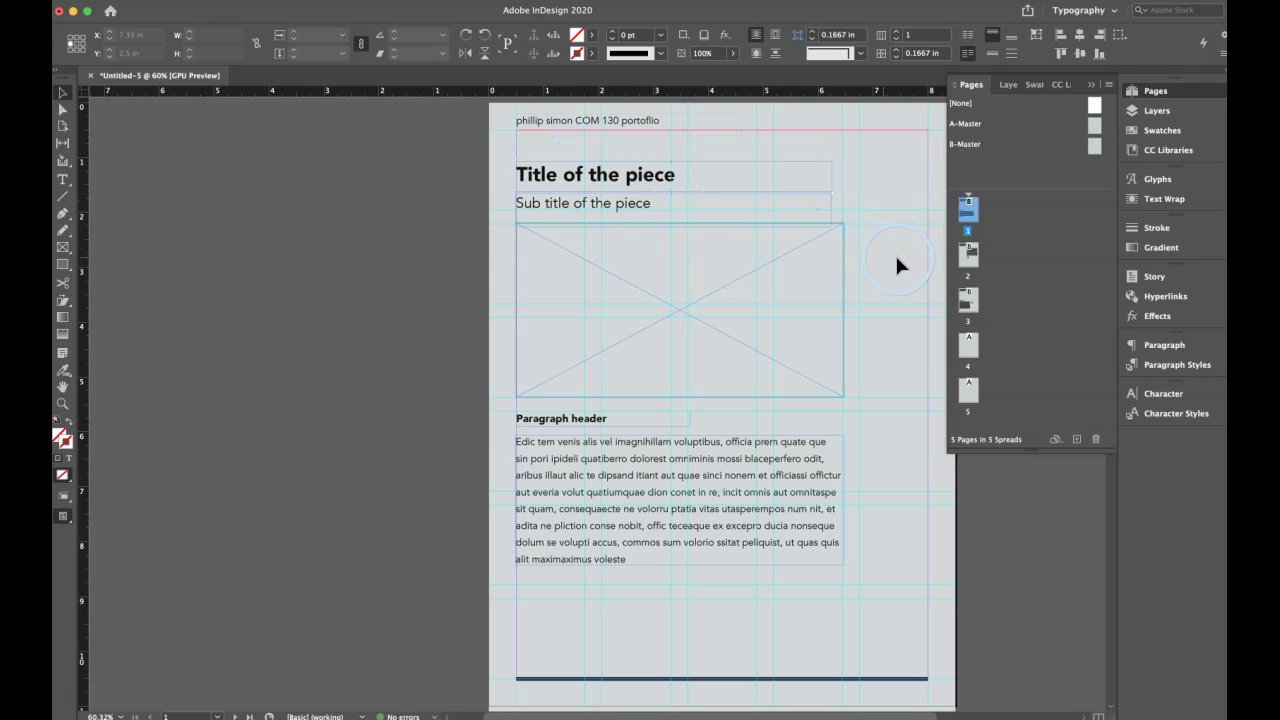
left_click(641, 180)
key("Down")
key("Down")
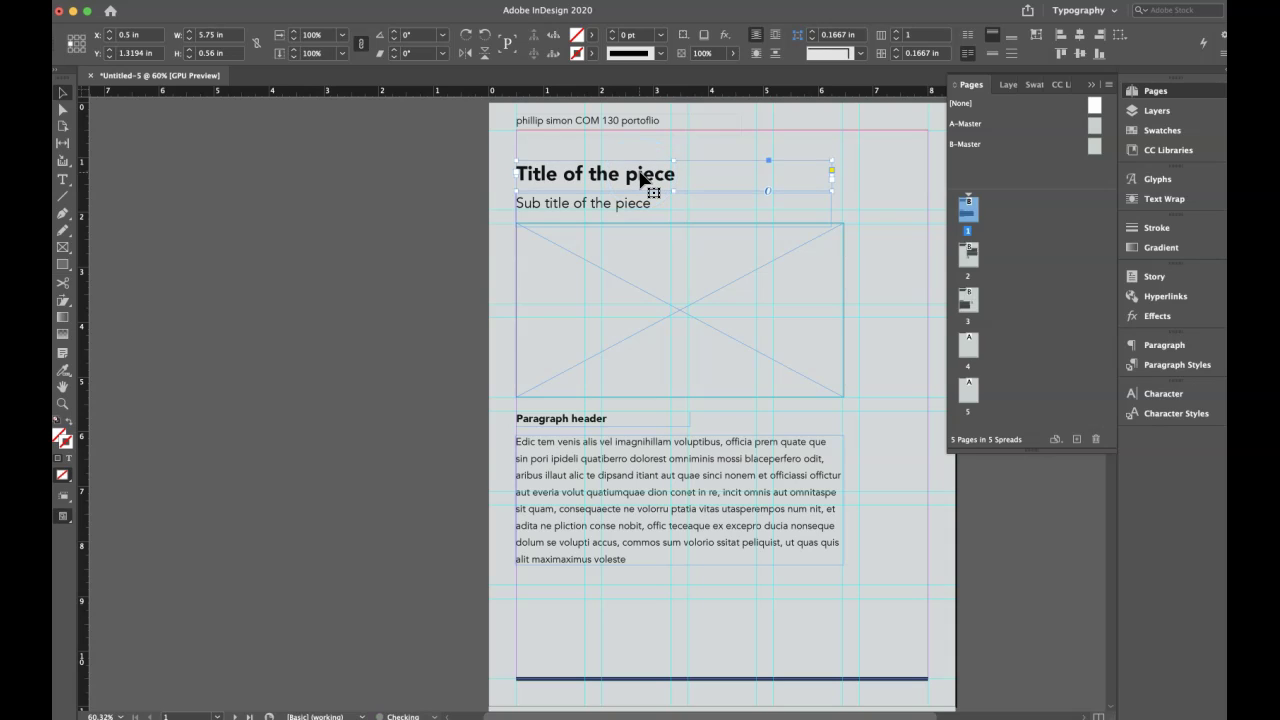
left_click(619, 212)
left_click(621, 187, "shift")
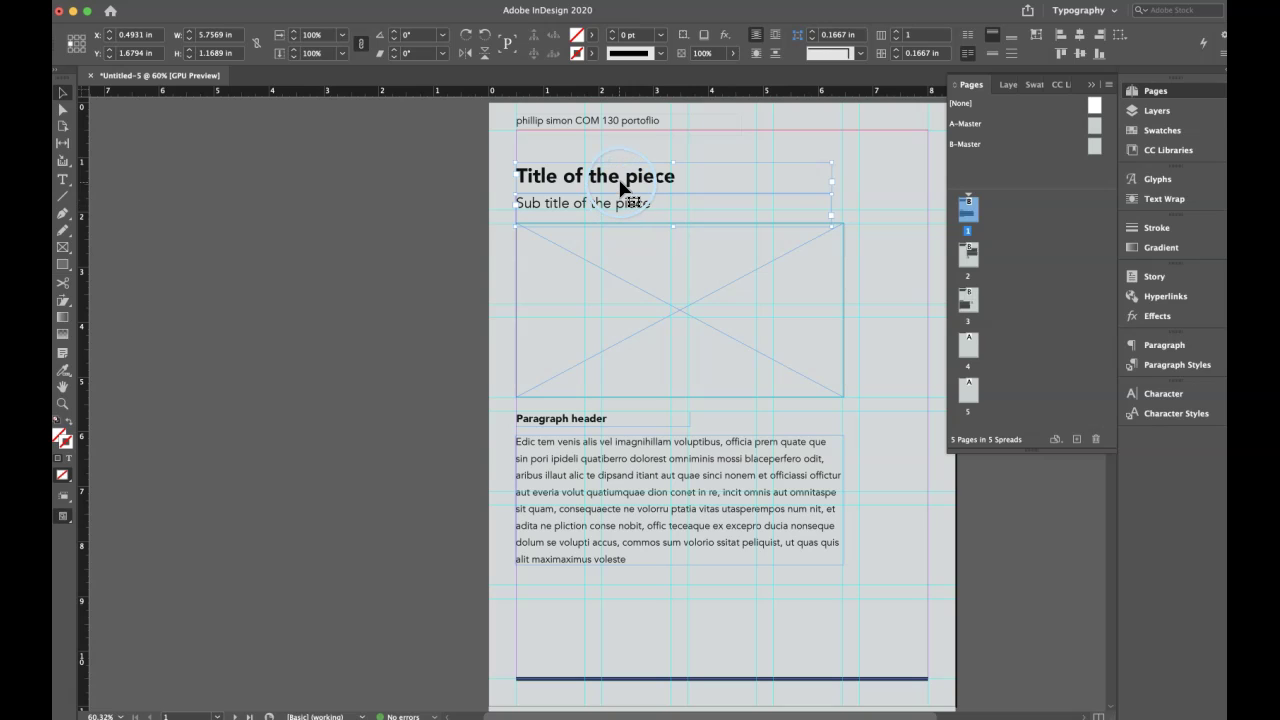
Move the title and subtitle on page 2 down together to Y 1.7072 in, just above the image frame
double_click(966, 256)
left_click(599, 165)
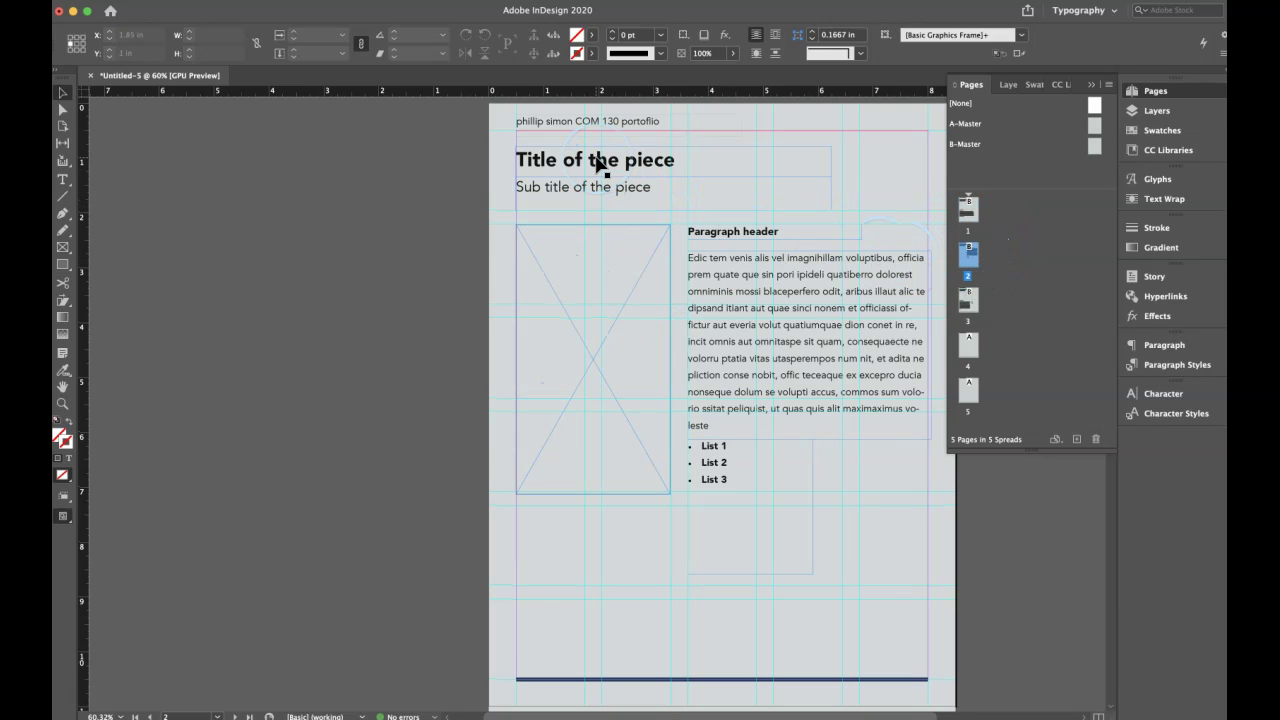
left_click(598, 165)
left_click(598, 190)
left_click(622, 162)
left_click_drag(623, 163, 617, 209)
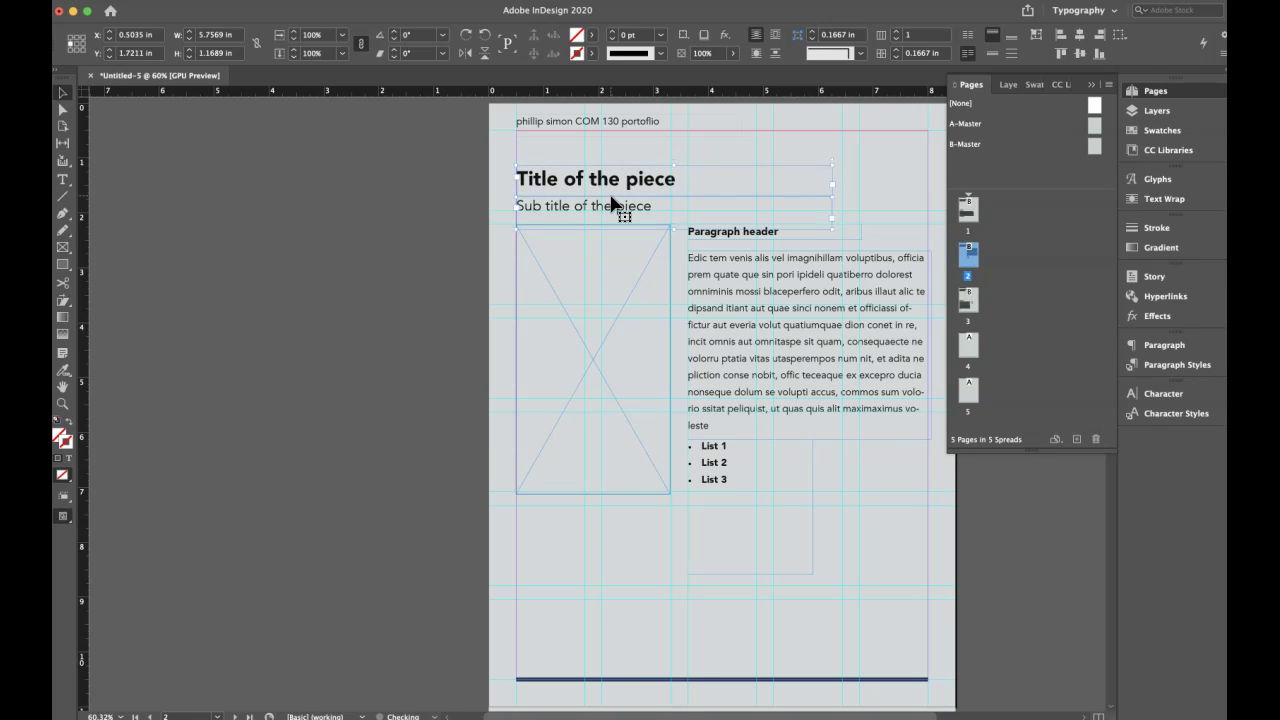
left_click(875, 168)
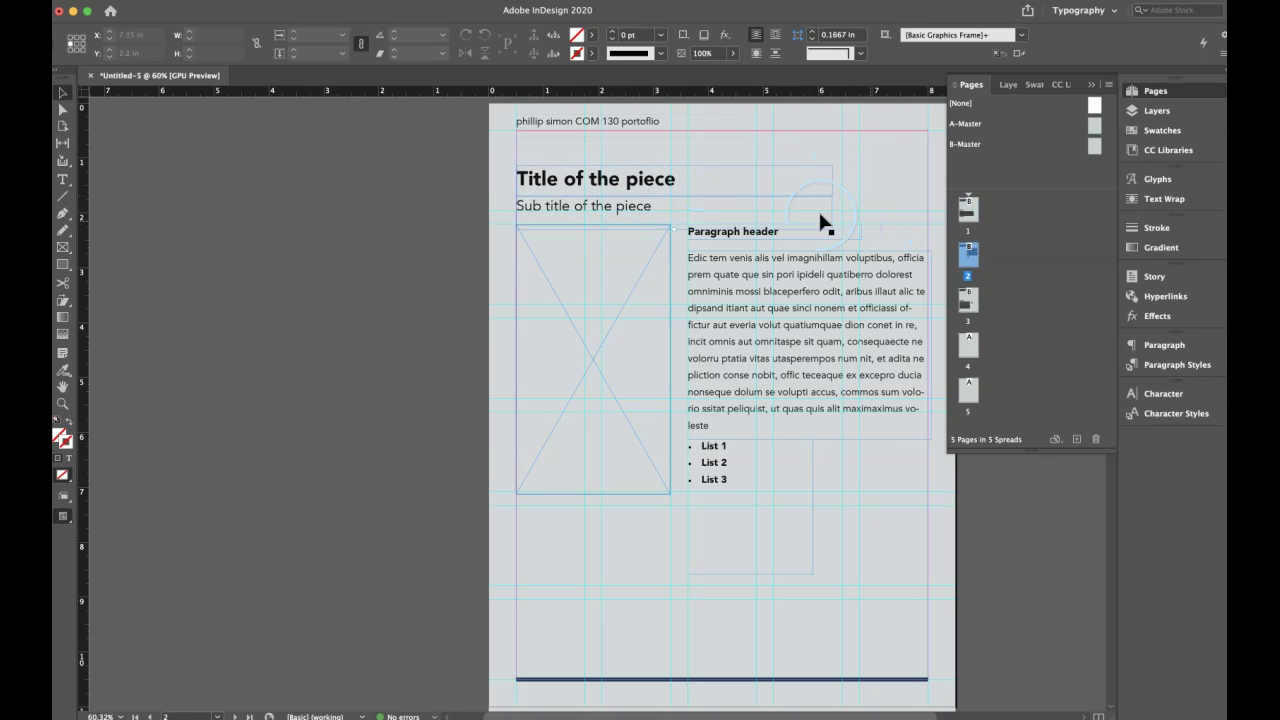
left_click(656, 204)
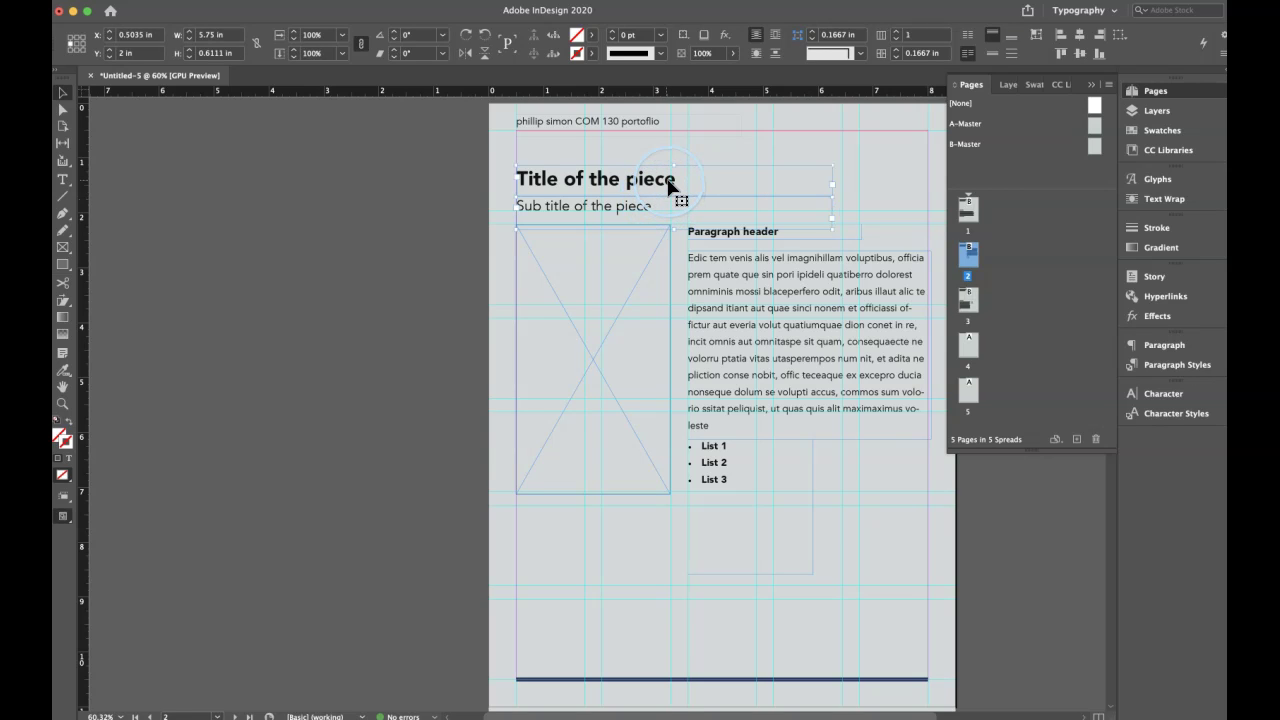
key("Up")
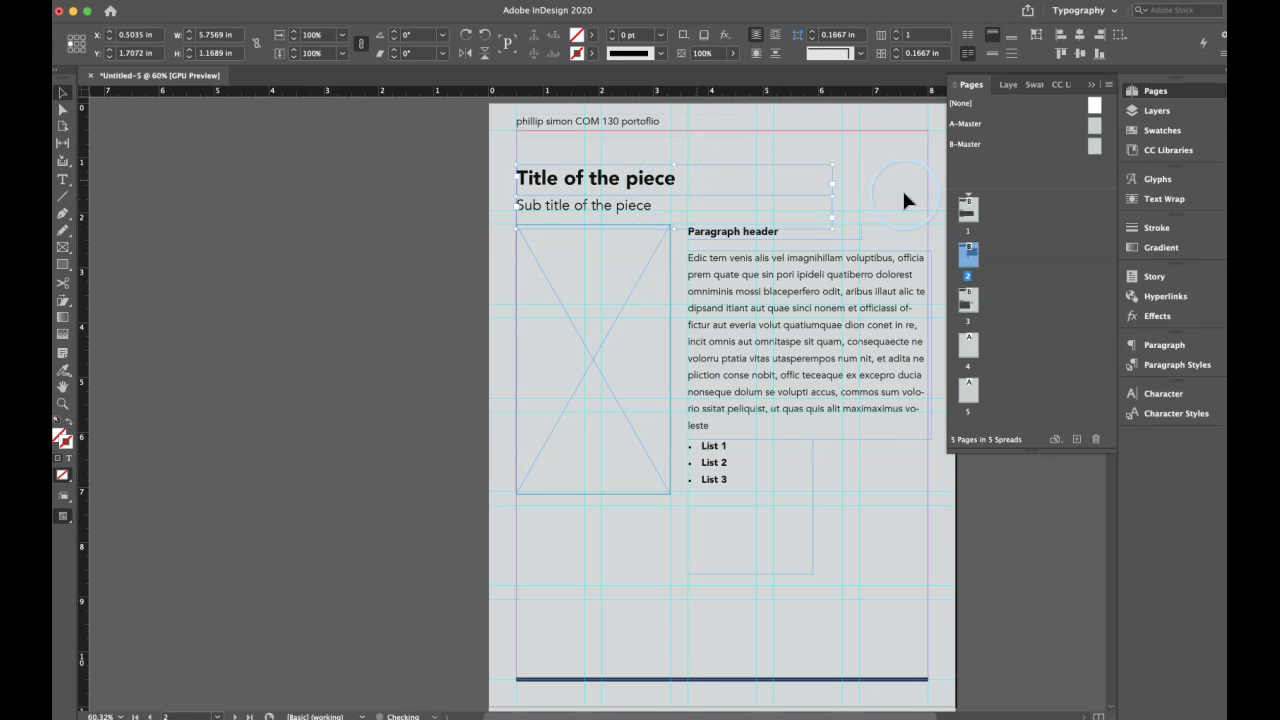
Nudge the title and subtitle on page 1 down to Y 1.7072 in to match page 2
double_click(968, 208)
left_click(620, 208)
key("Down")
key("Down")
Move the title and subtitle on page 3 down together to match their position on the other two pages
left_click(970, 305)
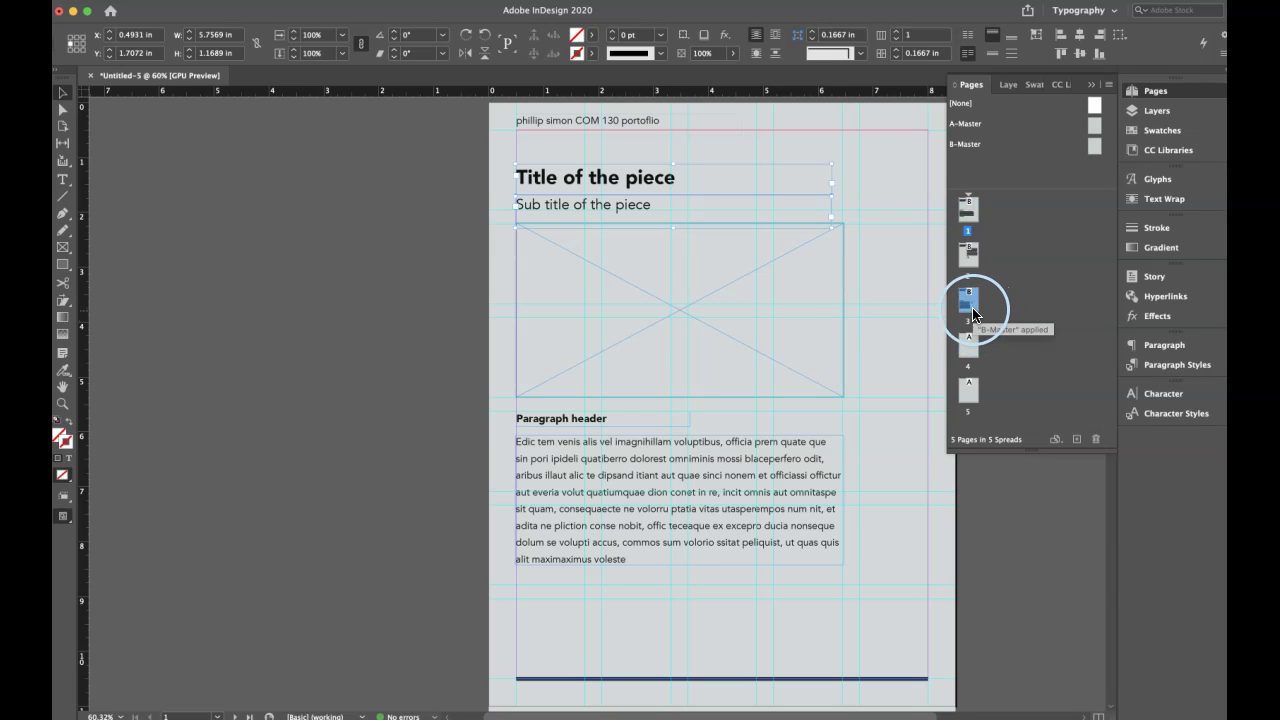
double_click(970, 305)
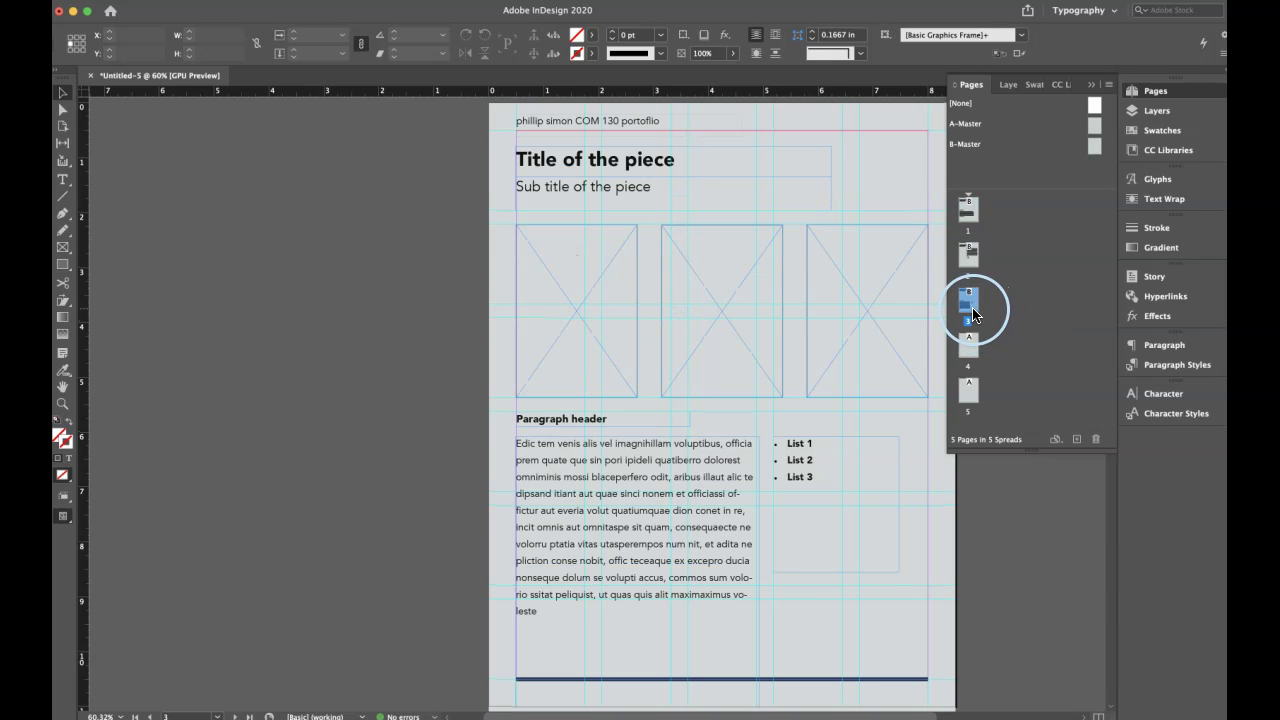
left_click(712, 167)
mouse_move(620, 195)
left_mouse_down()
mouse_move(626, 214)
mouse_move(570, 350)
mouse_move(658, 160)
mouse_move(610, 175)
left_mouse_up()
key("Down")
key("Down")
key("Down")
key("Down")
key("Down")
key("Down")
key("Down")
key("Down")
key("Right")
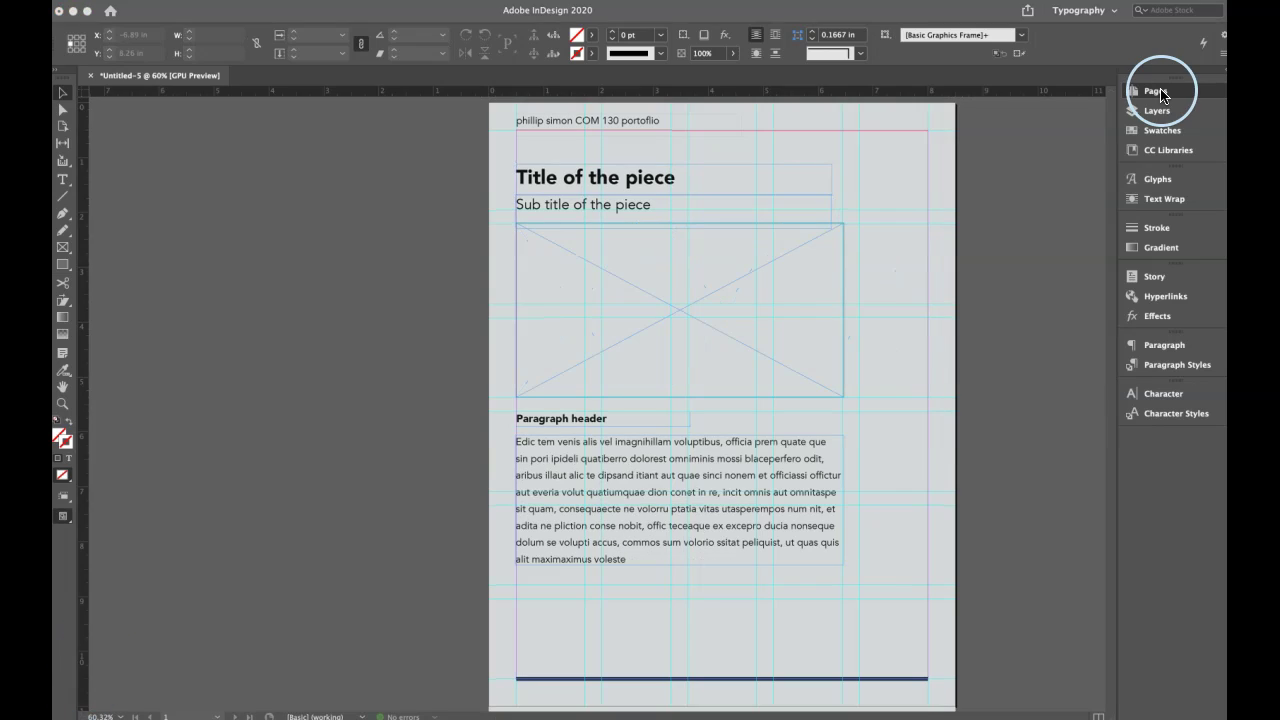
Compare the title positions on pages 1 and 2, and duplicate the page 1 spread as a new page 6
left_click(1157, 92)
left_click(967, 210)
left_click(968, 257)
double_click(968, 258)
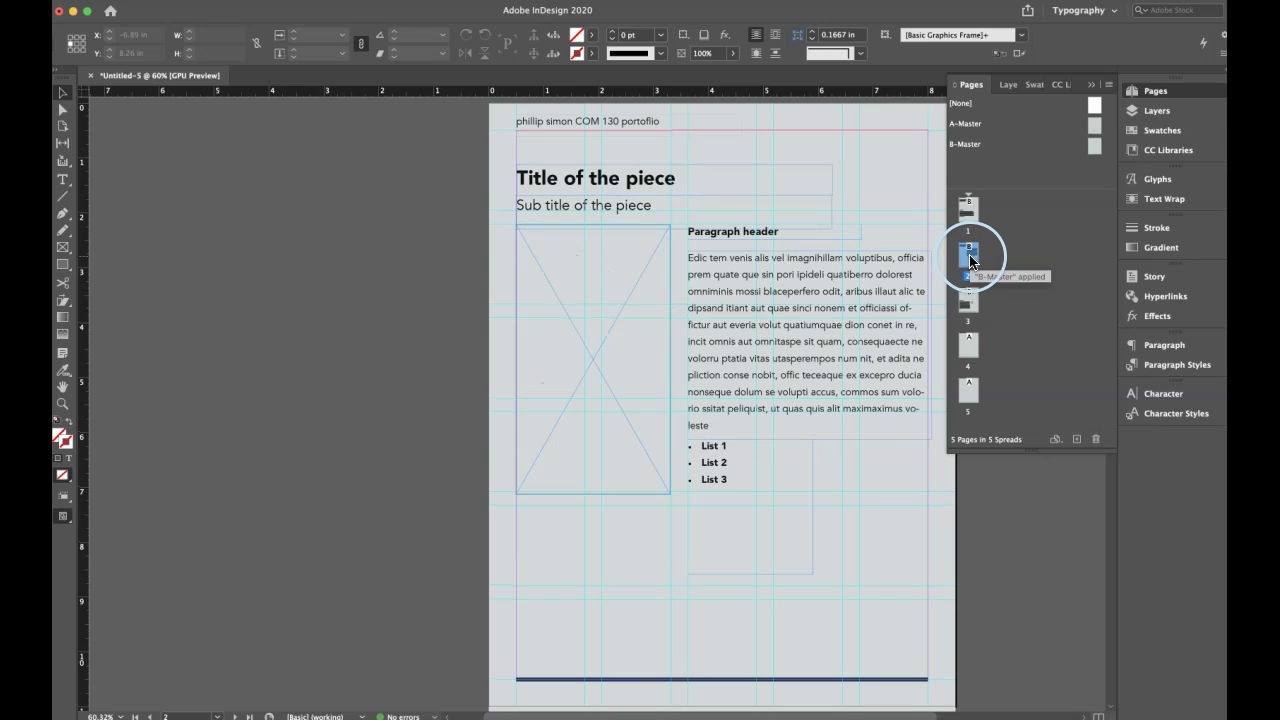
double_click(970, 212)
left_click(1020, 218)
left_click(968, 211)
right_click(967, 208)
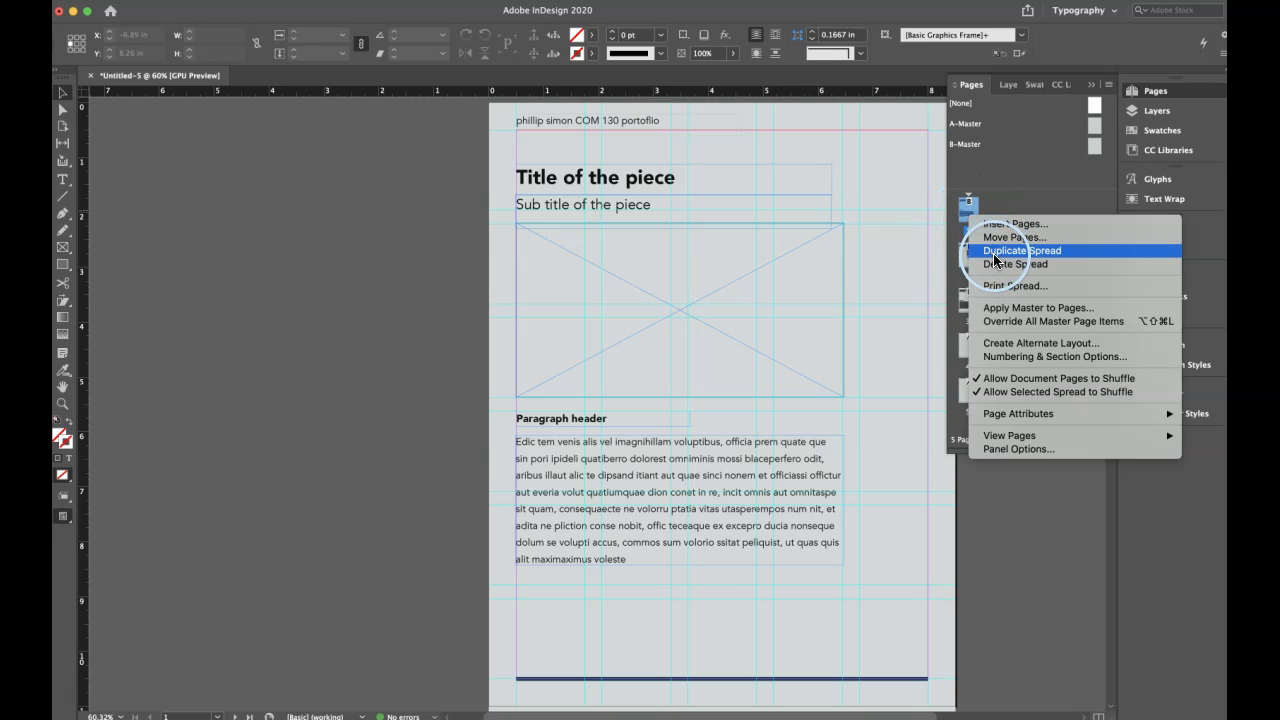
left_click(993, 252)
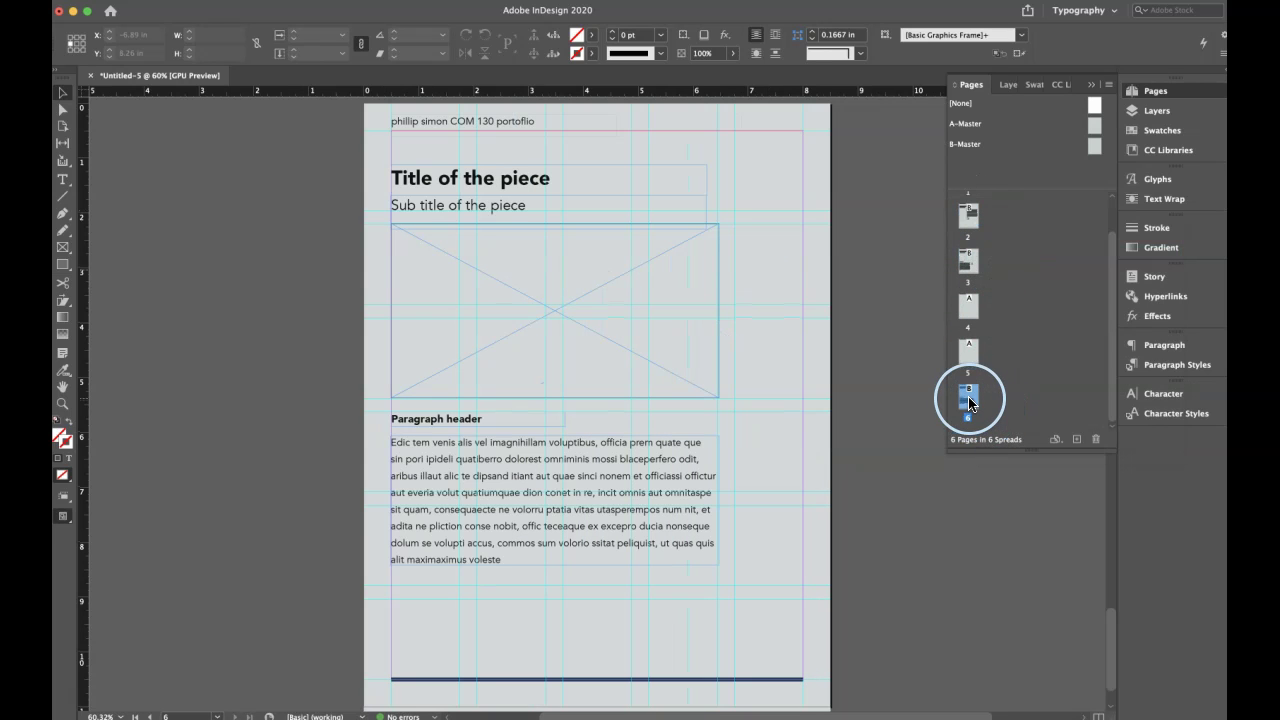
left_click(1012, 400)
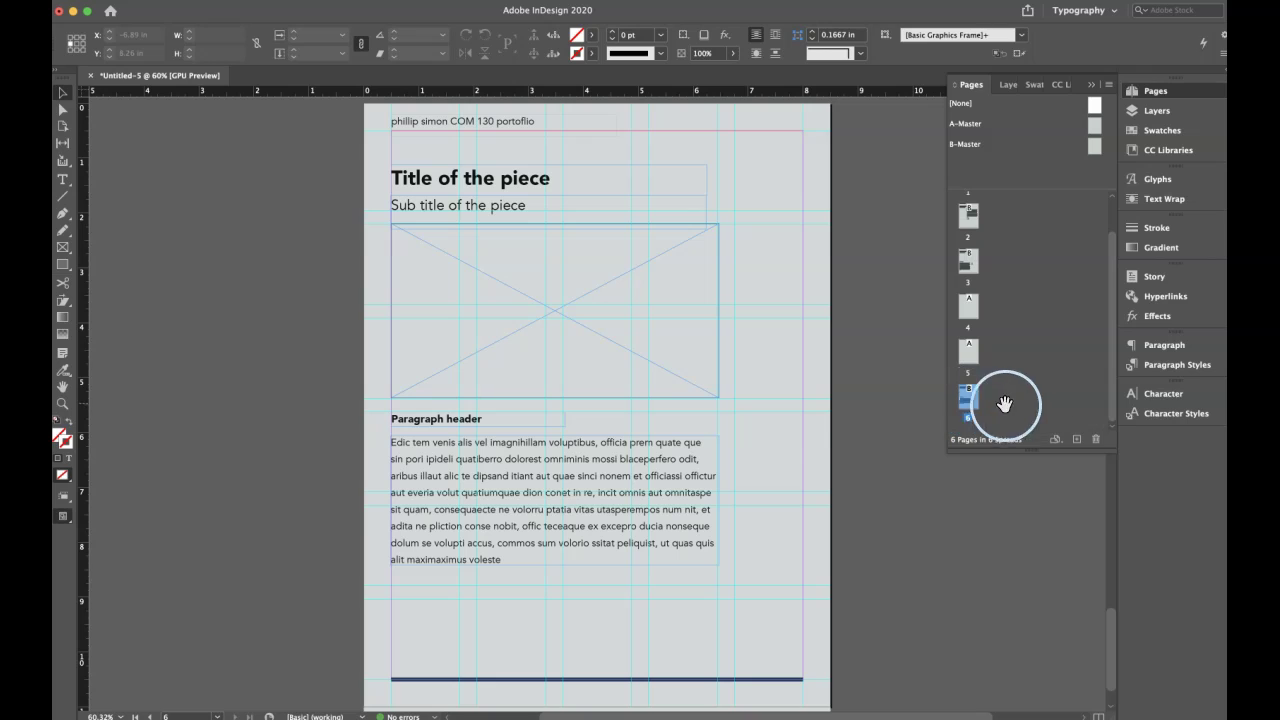
left_click(969, 403)
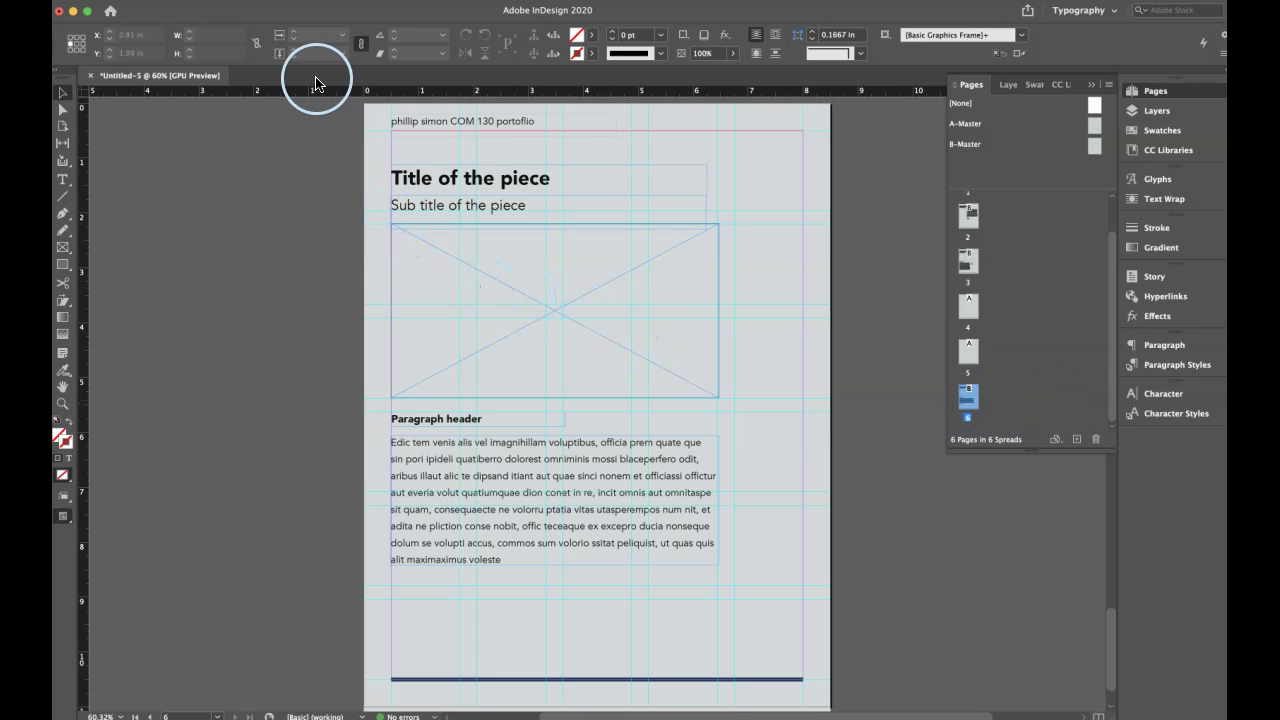
Place the birch trunk photo on page 6 over the empty image frame, spanning its width at about 5.94 by 3.96 in
left_click(216, 0)
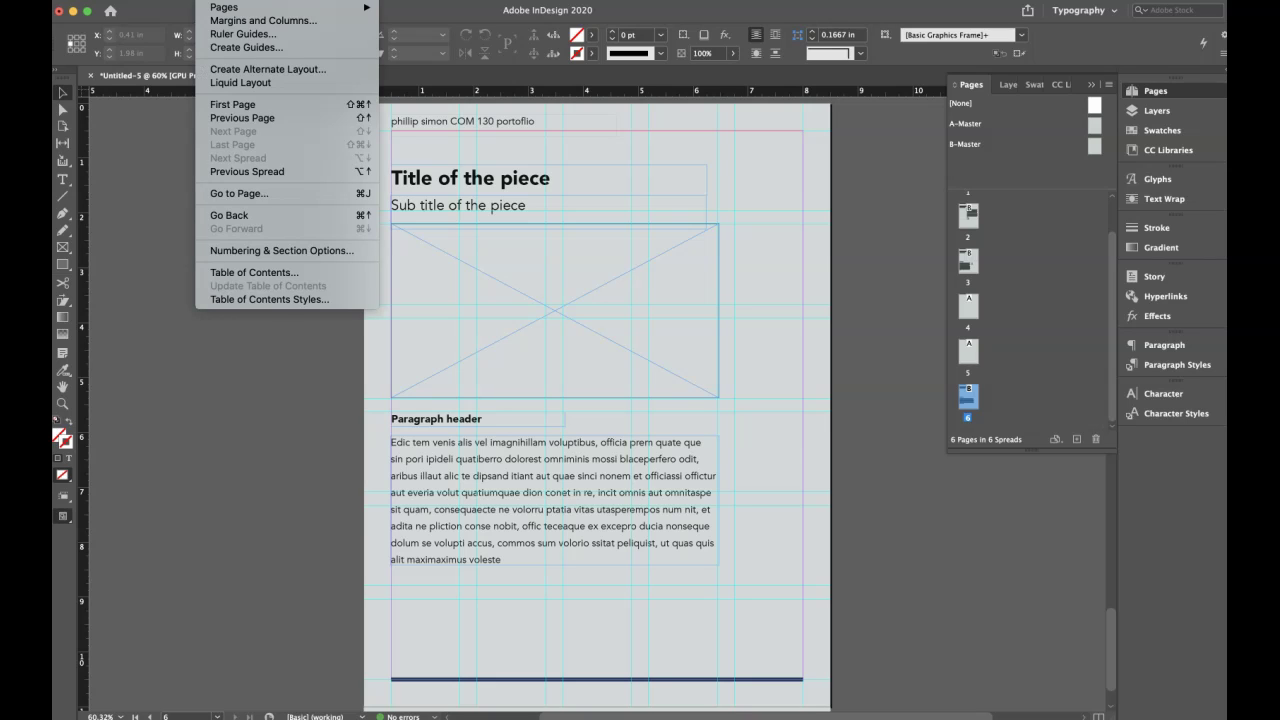
mouse_move(185, 0)
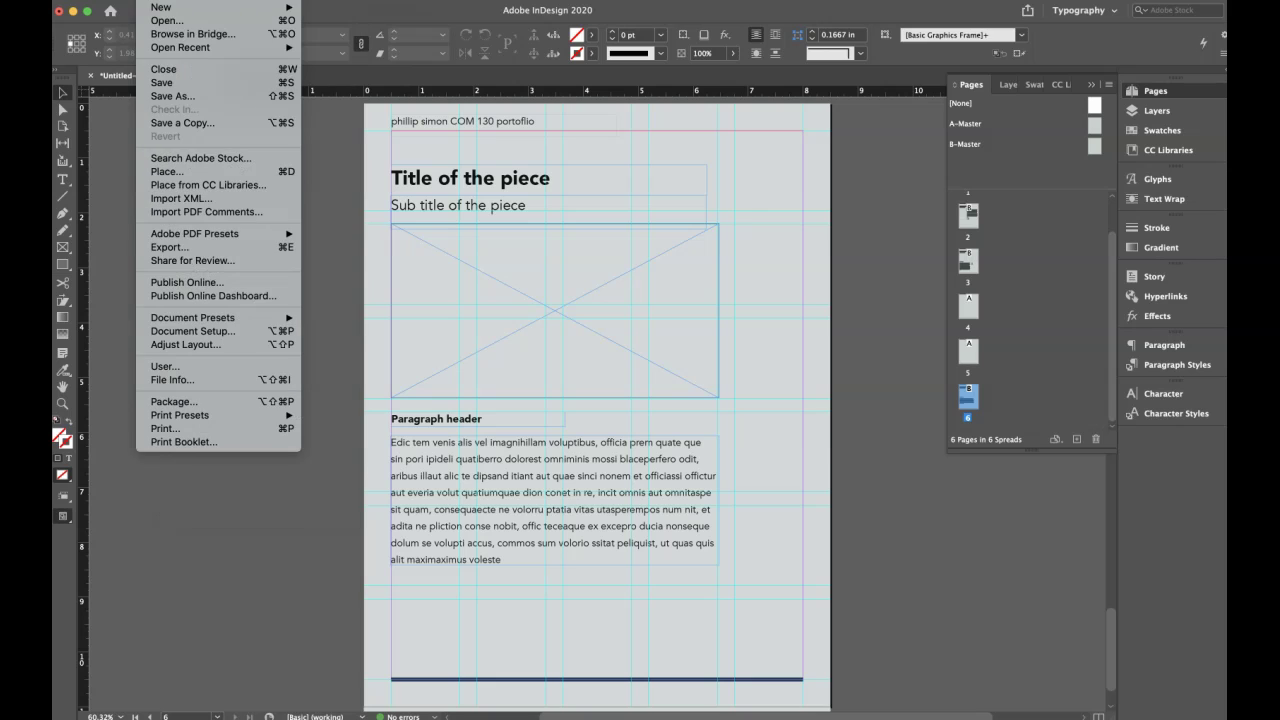
left_click(170, 176)
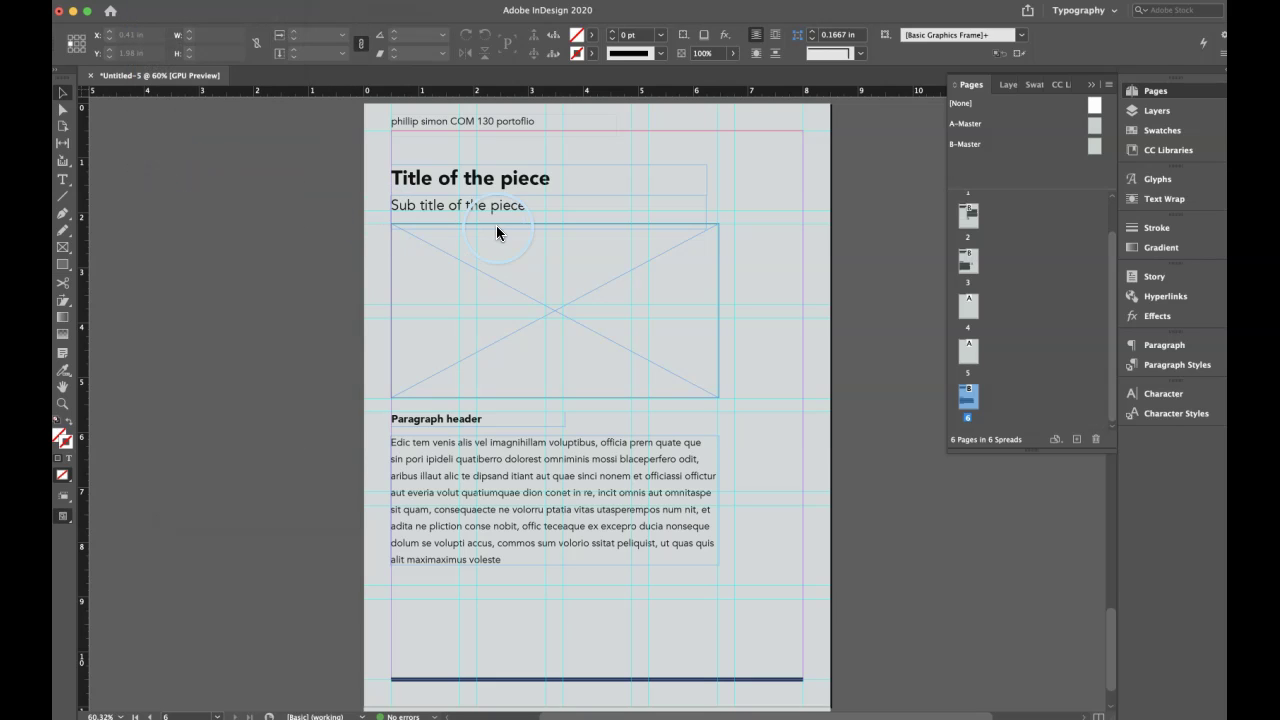
left_click(542, 138)
left_click(1028, 557)
left_click(393, 227)
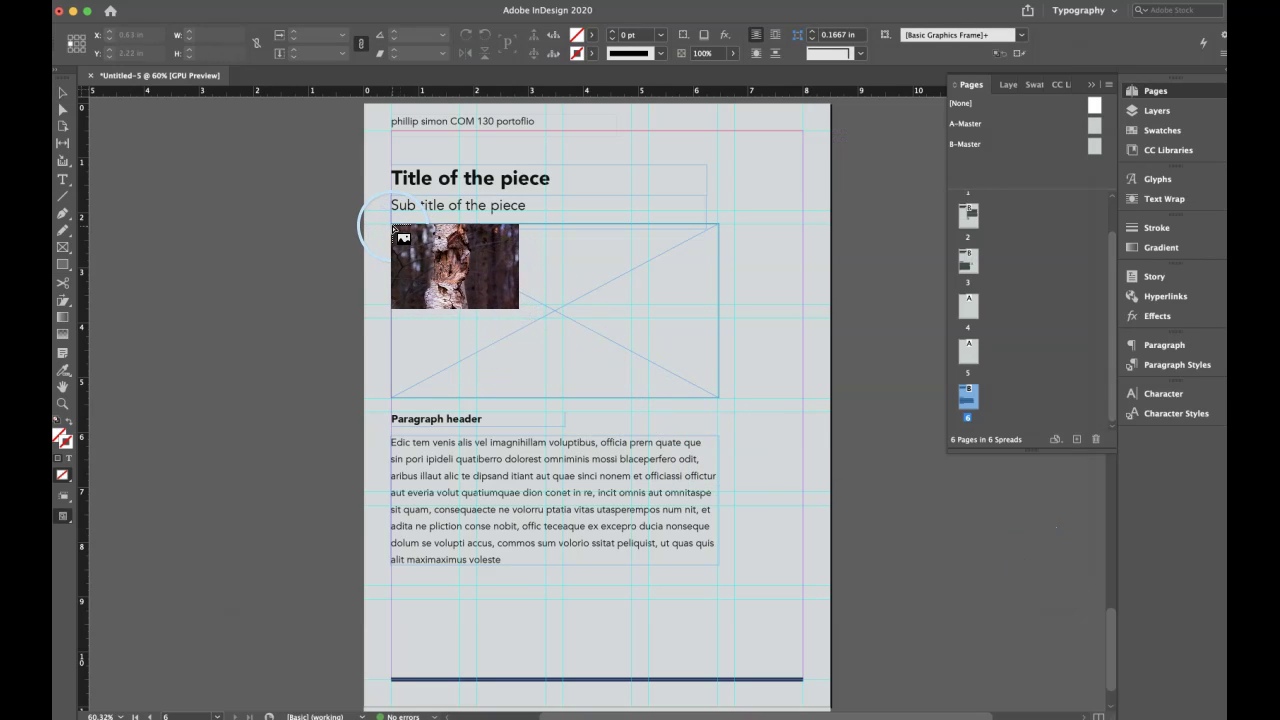
left_click_drag(395, 229, 714, 391)
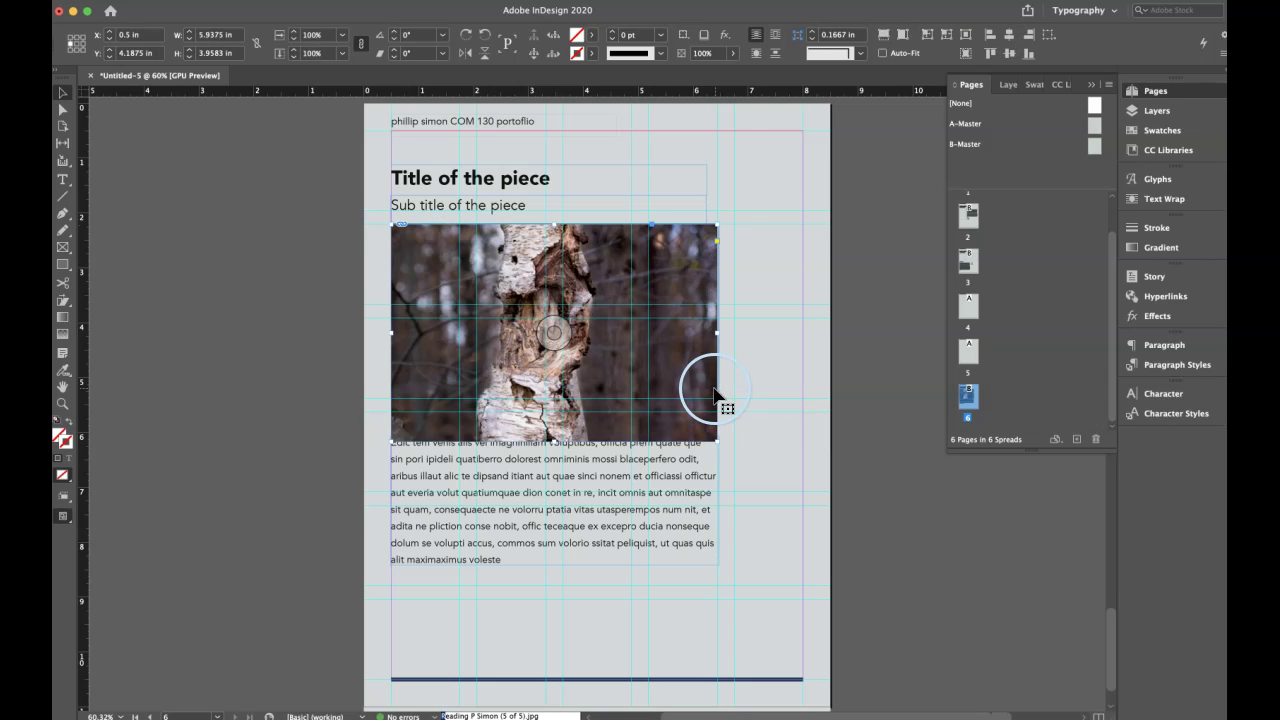
Move the body text and the paragraph header on page 6 down so both sit clear below the photo
left_click(62, 92)
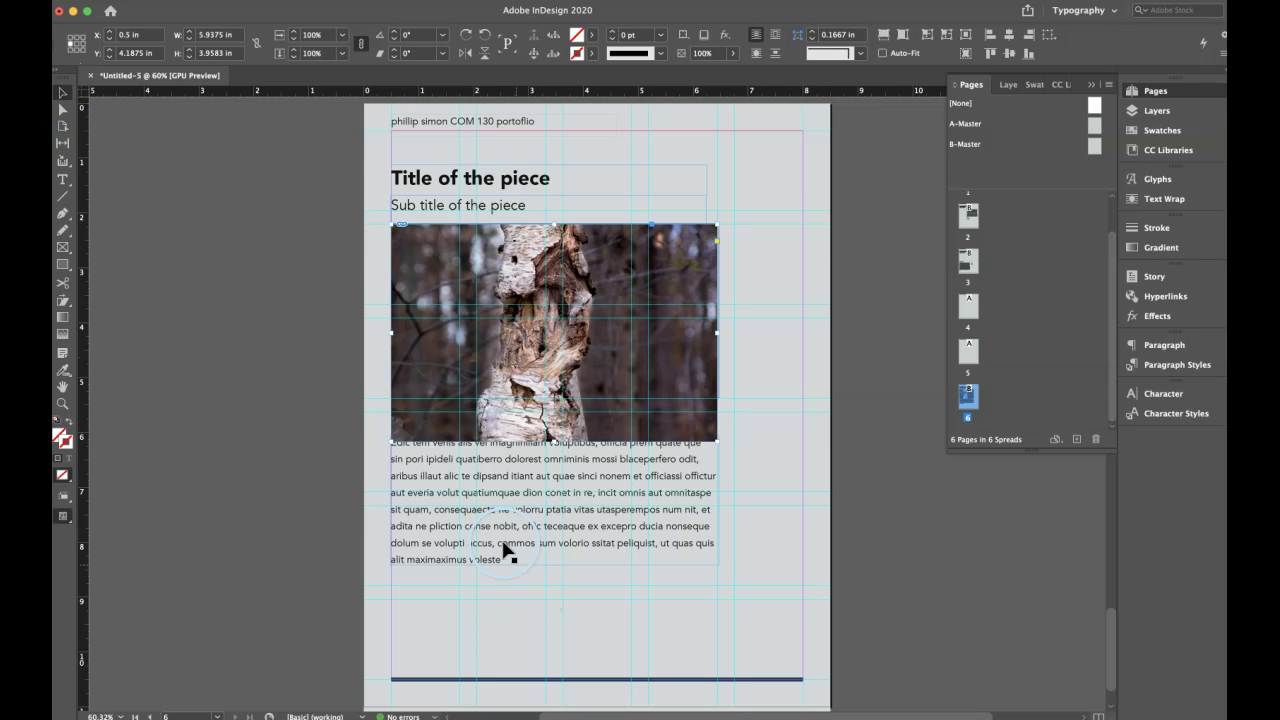
left_click(490, 510)
left_click_drag(490, 510, 497, 580)
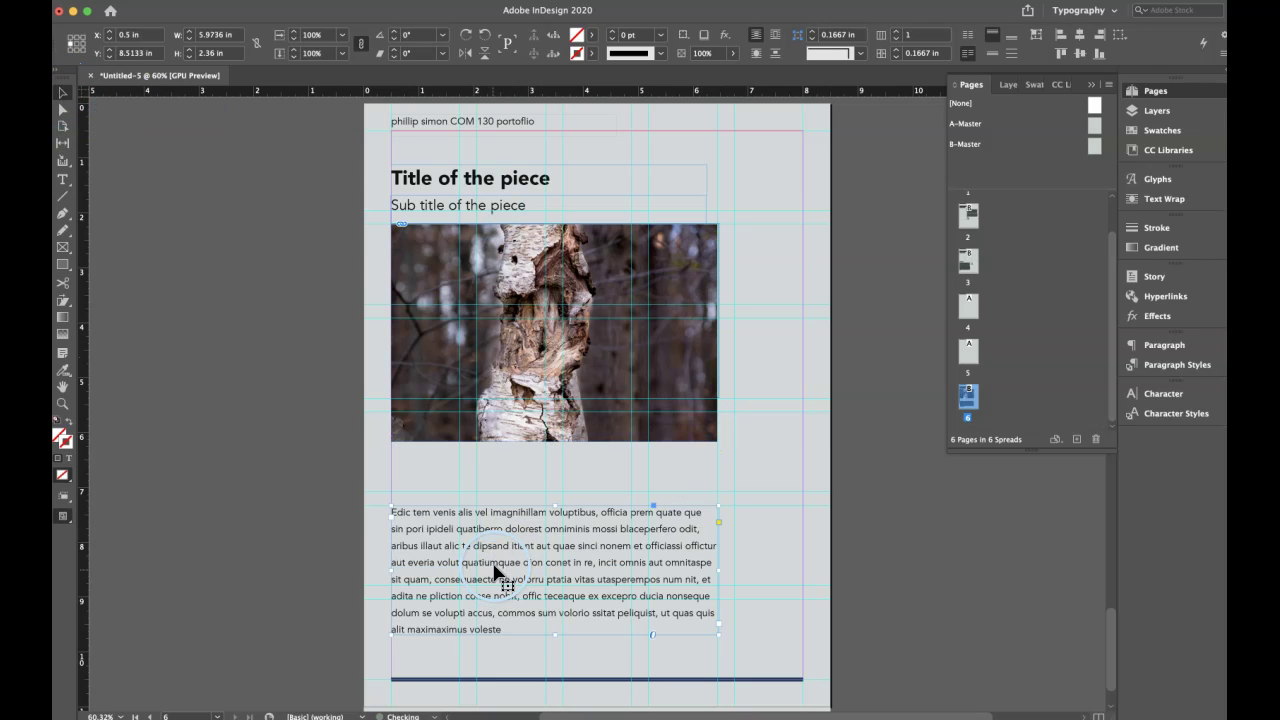
left_click_drag(456, 441, 457, 500)
left_click_drag(555, 383, 497, 379)
left_click(740, 411)
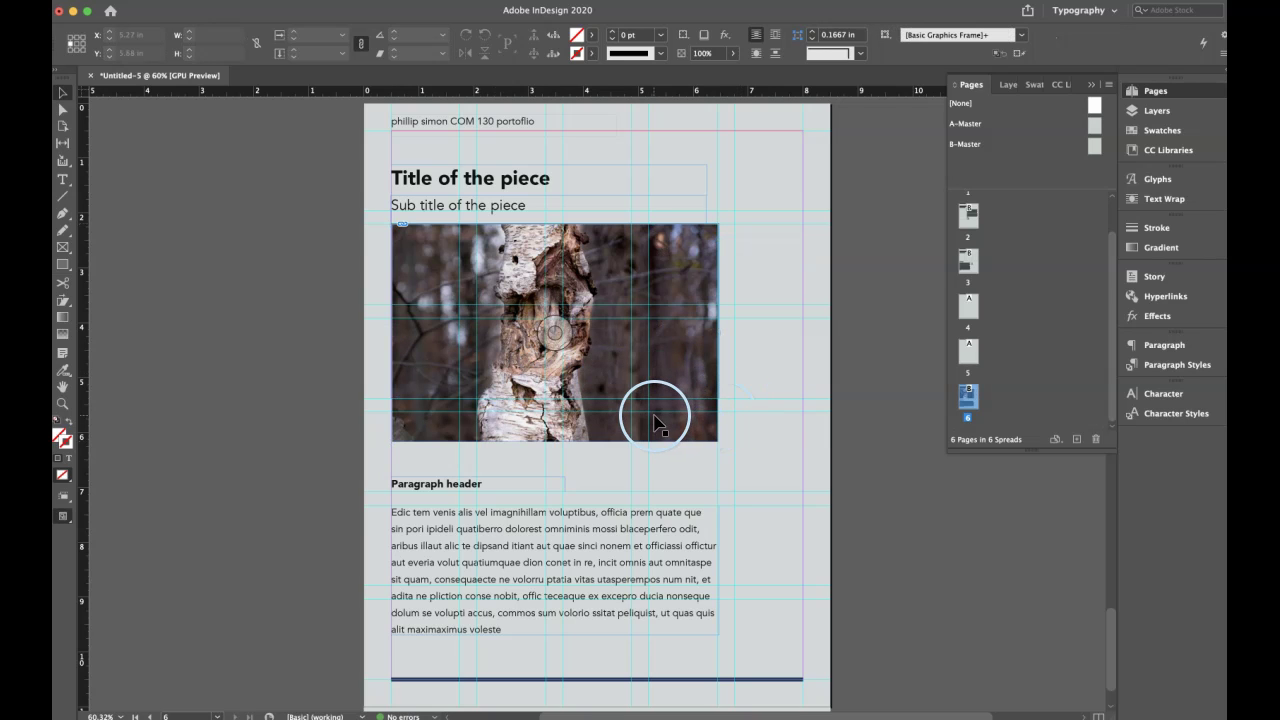
Bring the paragraph header and body text back up closer to the photo's lower edge
left_click_drag(443, 495, 448, 478)
left_click_drag(446, 541, 451, 528)
left_click(374, 468)
left_click(455, 463)
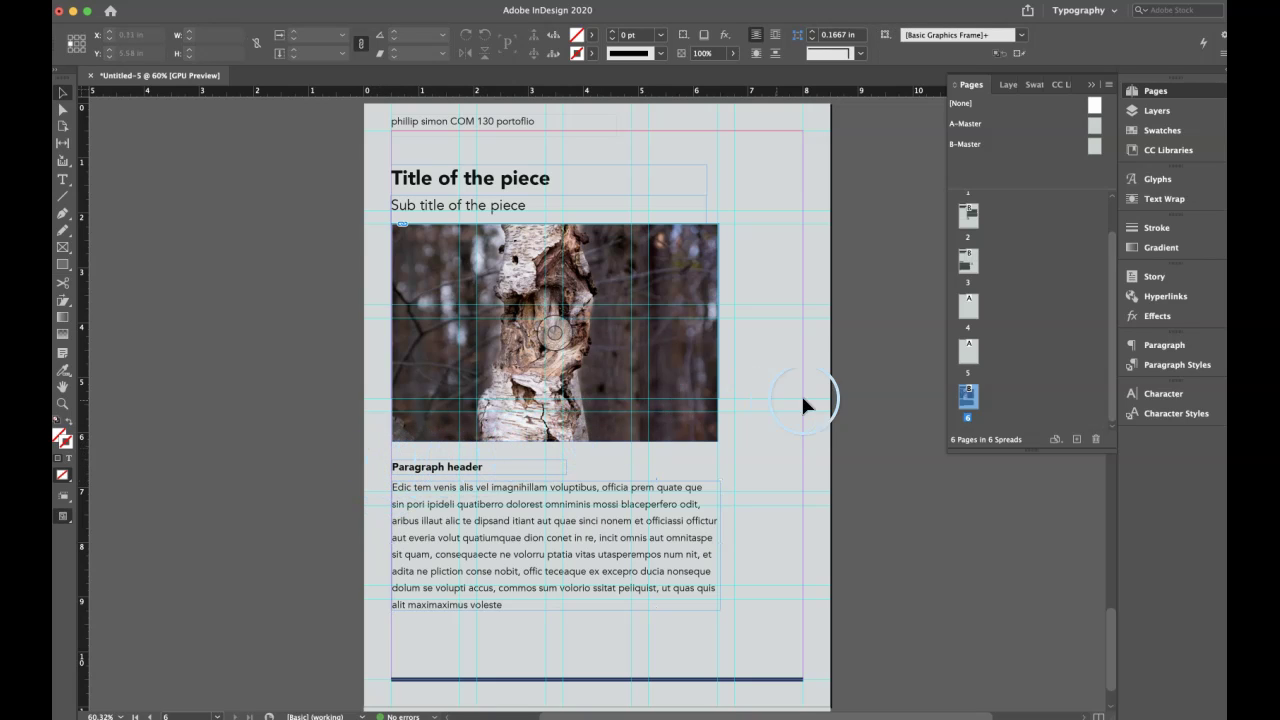
Replace the page 6 title with "Tree in teh forest near my house" and the subtitle with "From the Tree Series"
double_click(455, 180)
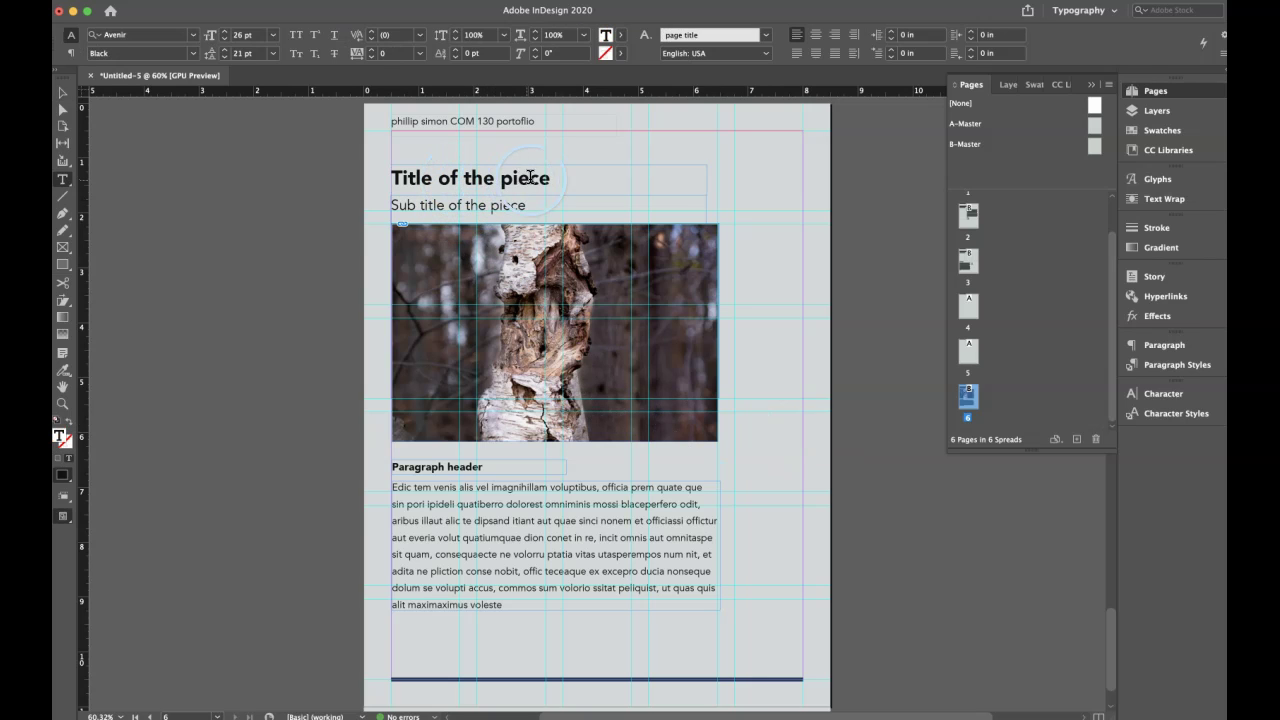
left_click_drag(550, 177, 378, 178)
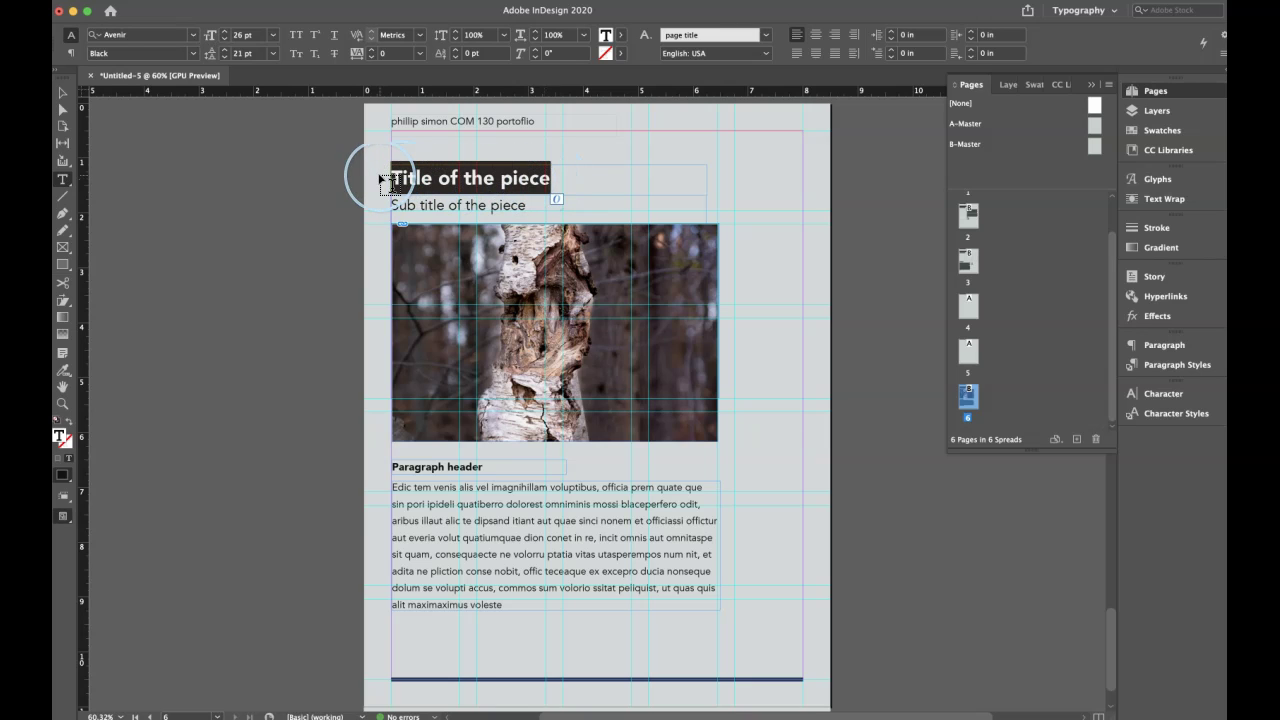
type("Tree")
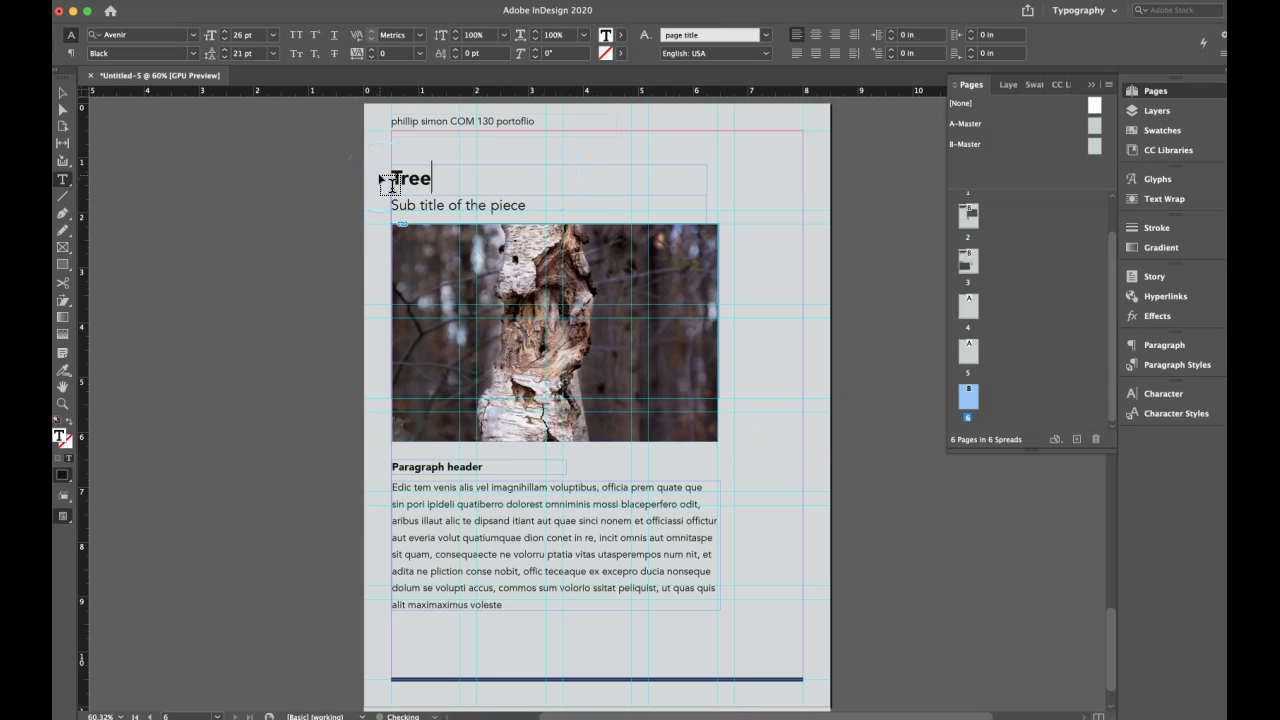
type(" in teh forest near m")
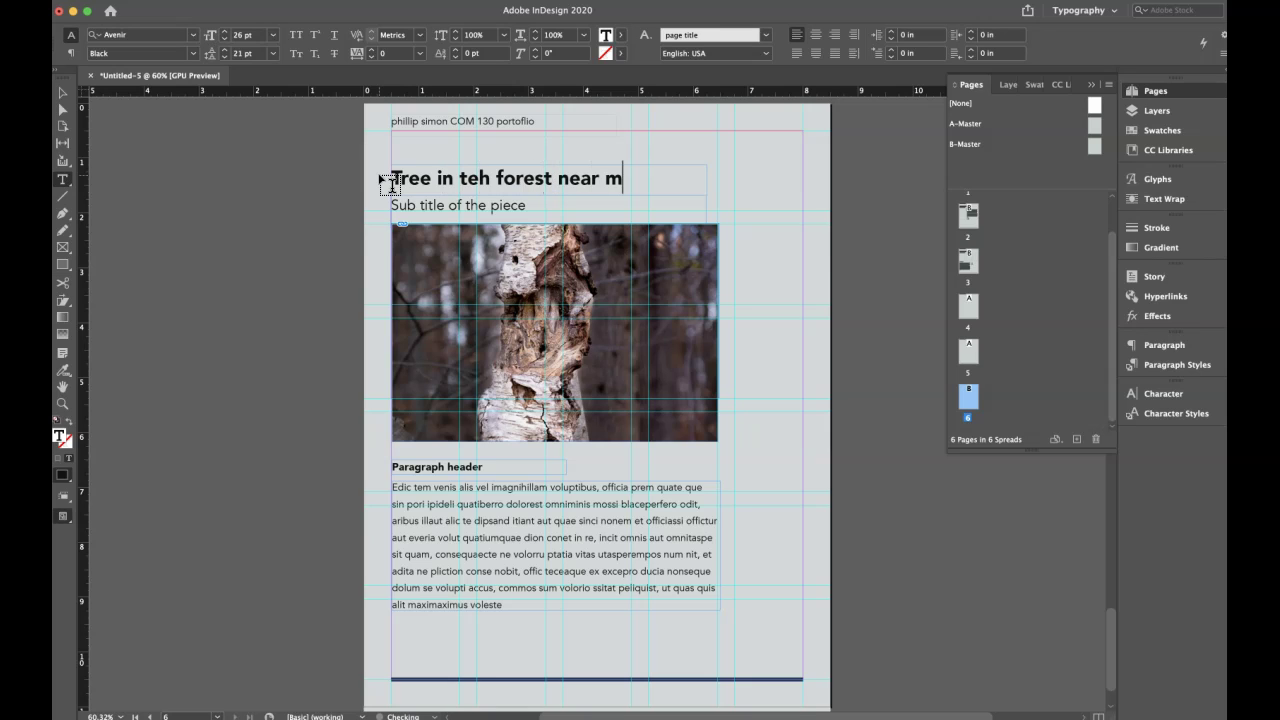
type("y house")
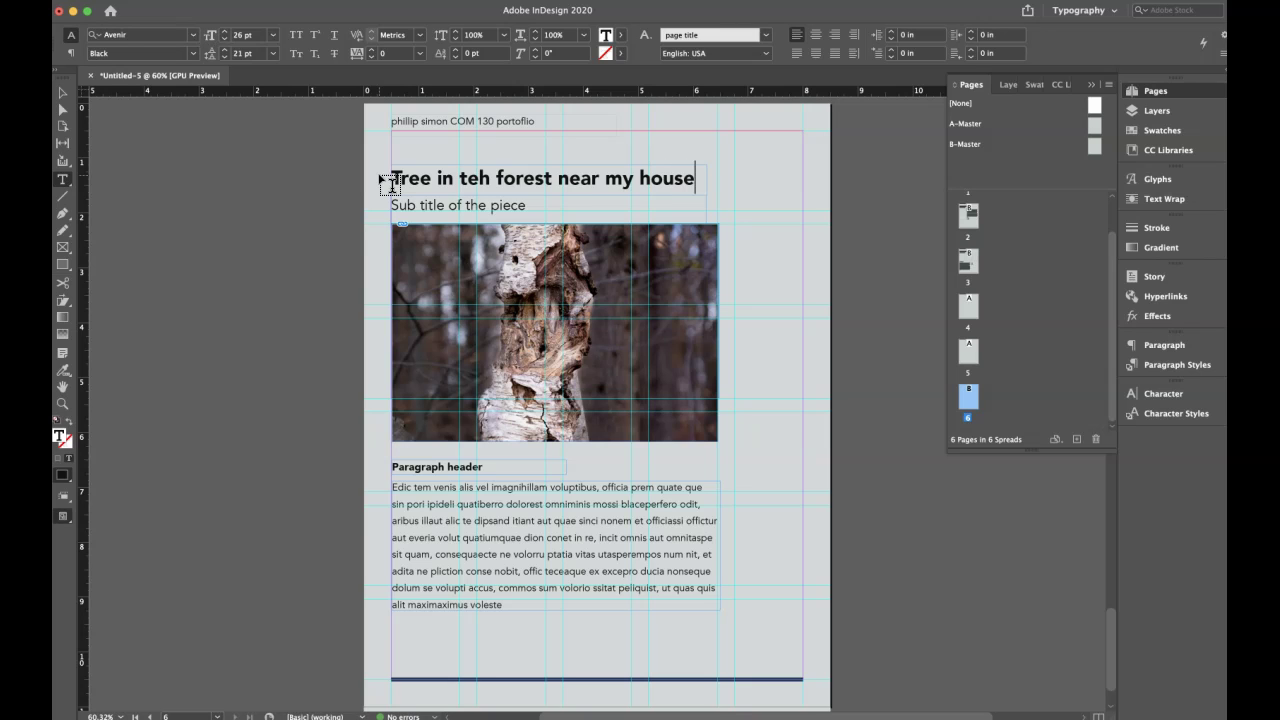
triple_click(428, 204)
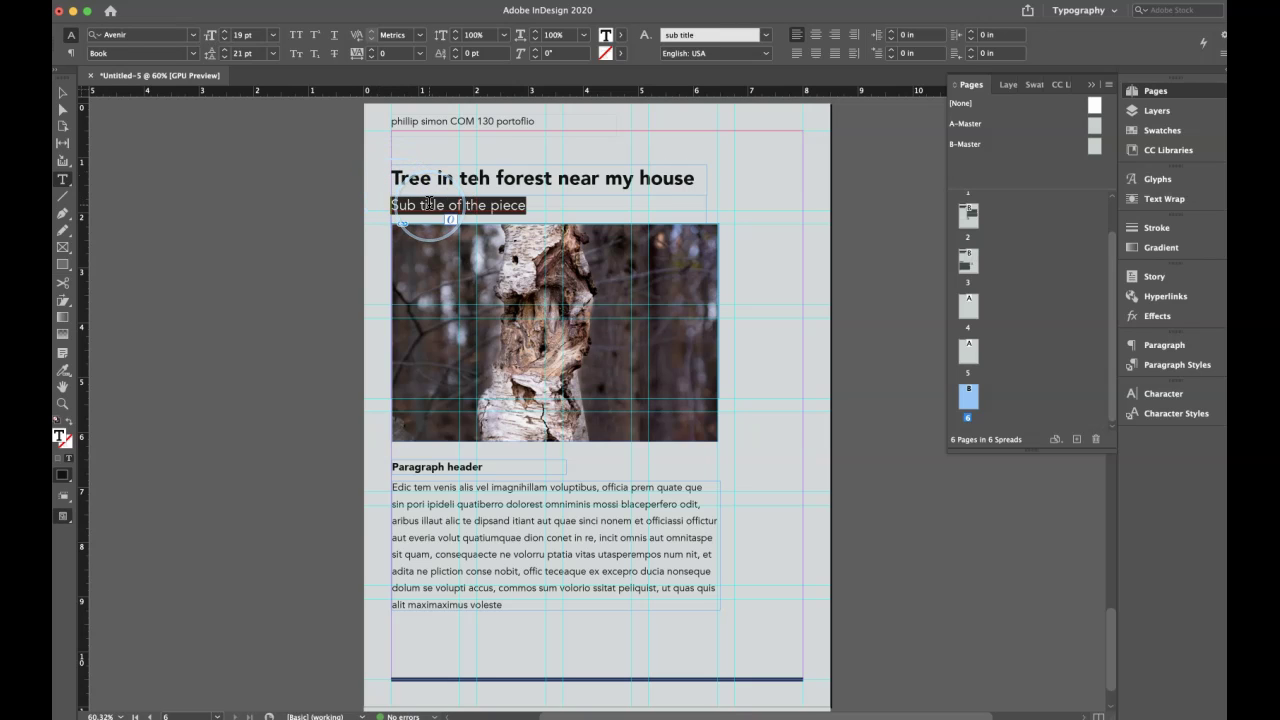
type("From the Tree Series")
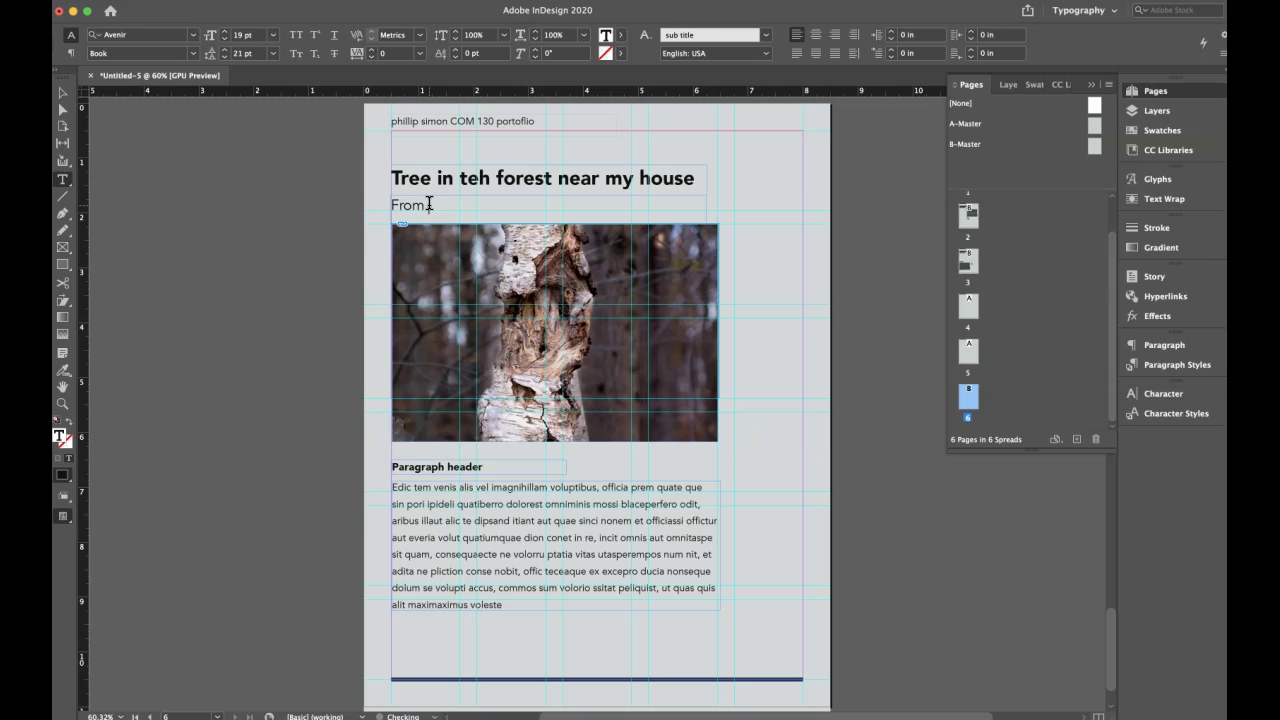
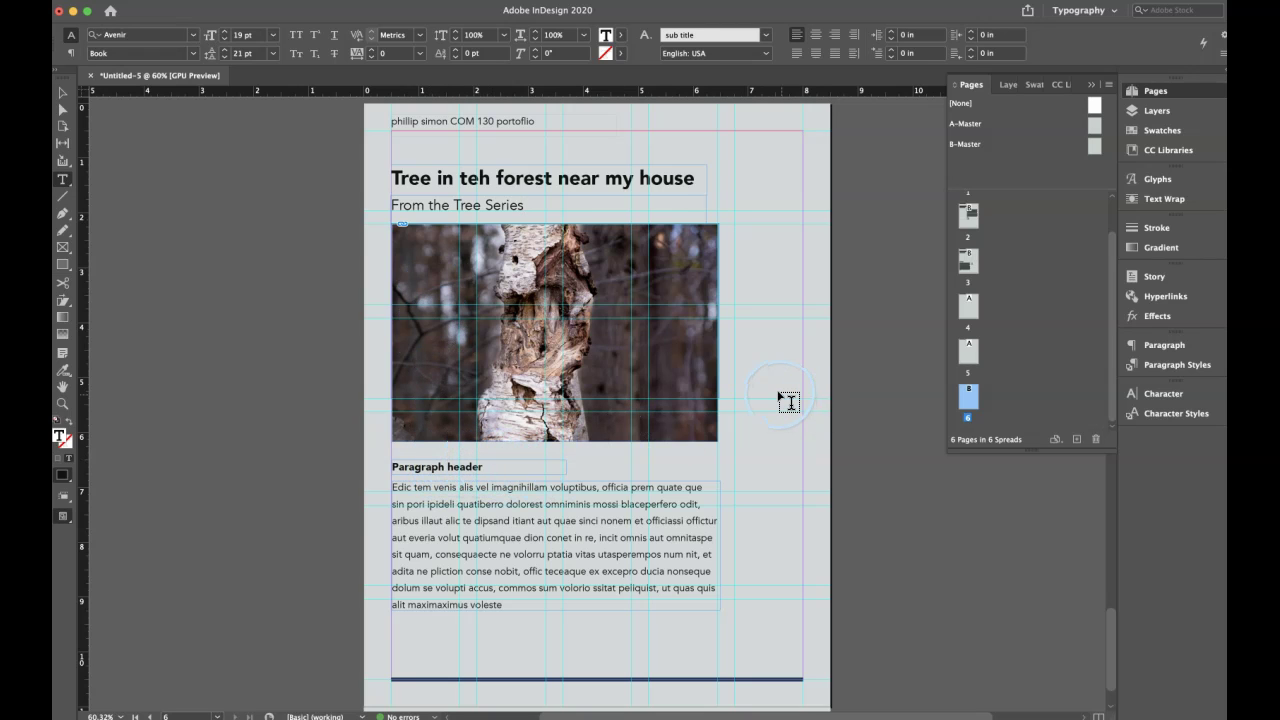
Nudge the paragraph header and body text up together, setting the header at Y 6.5575 in
scroll(788, 402, "down", 2)
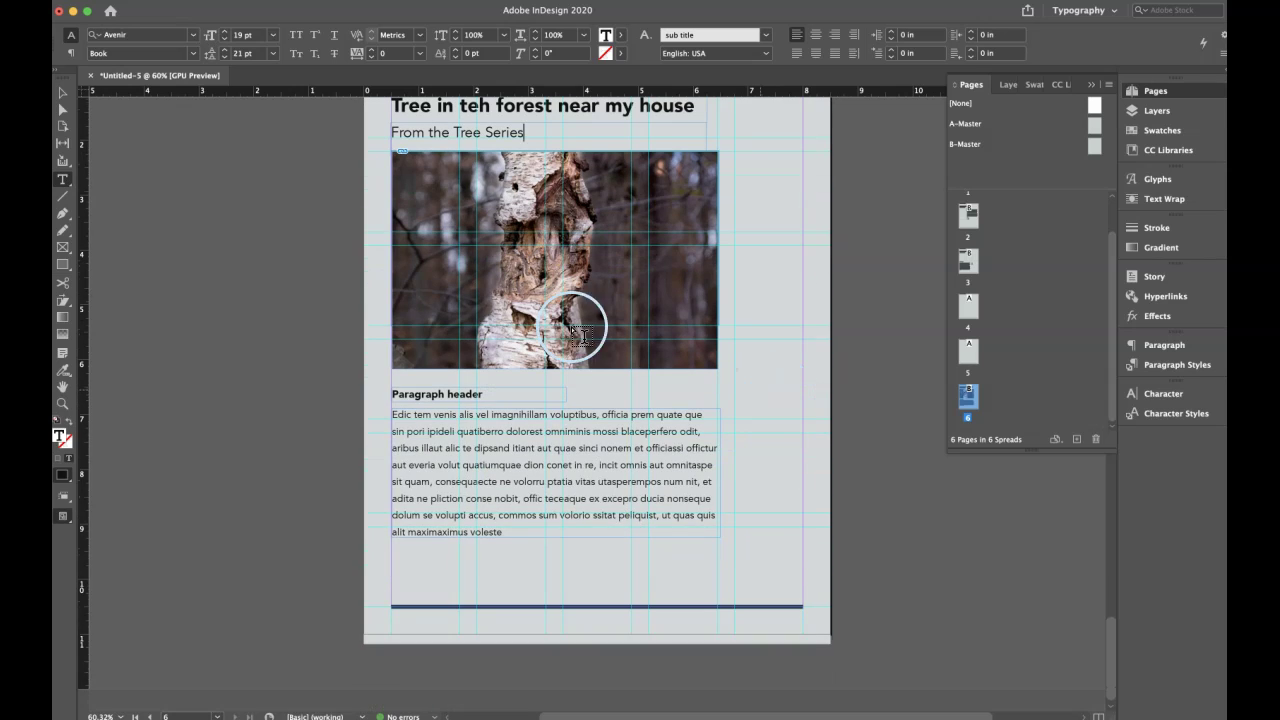
left_click(62, 92)
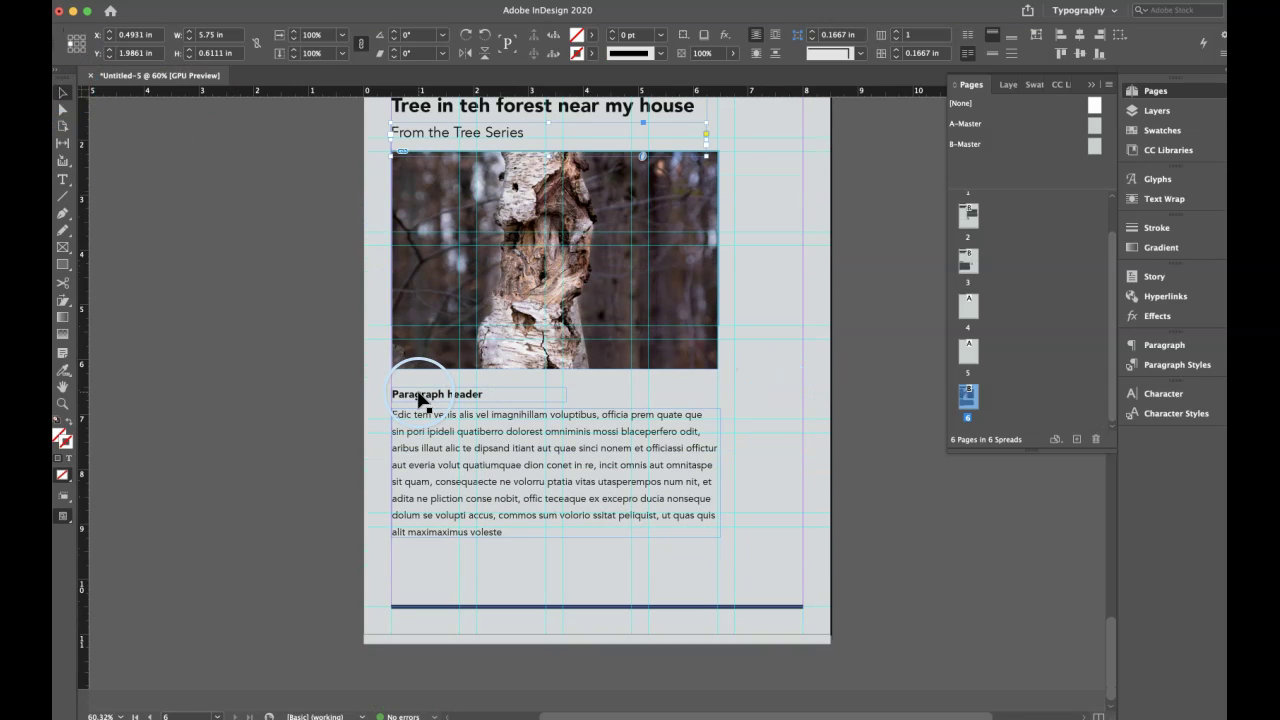
left_click(420, 398)
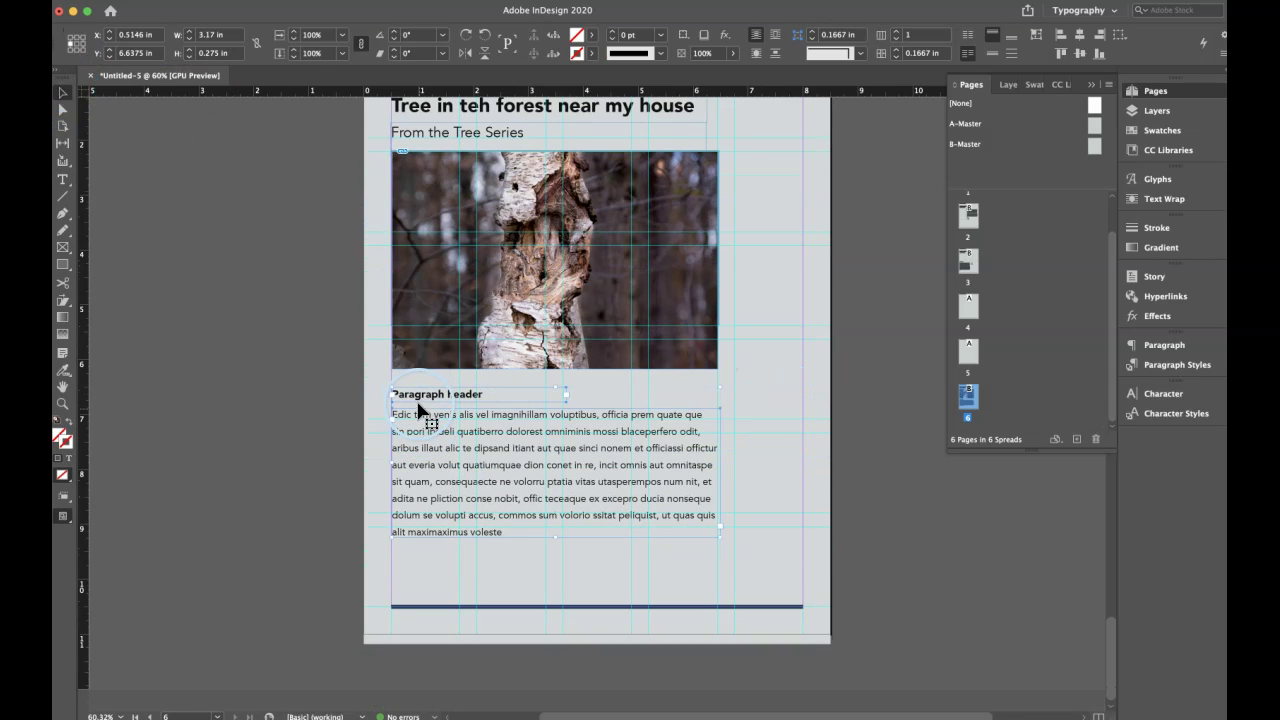
left_click_drag(426, 406, 419, 390)
left_click(757, 369)
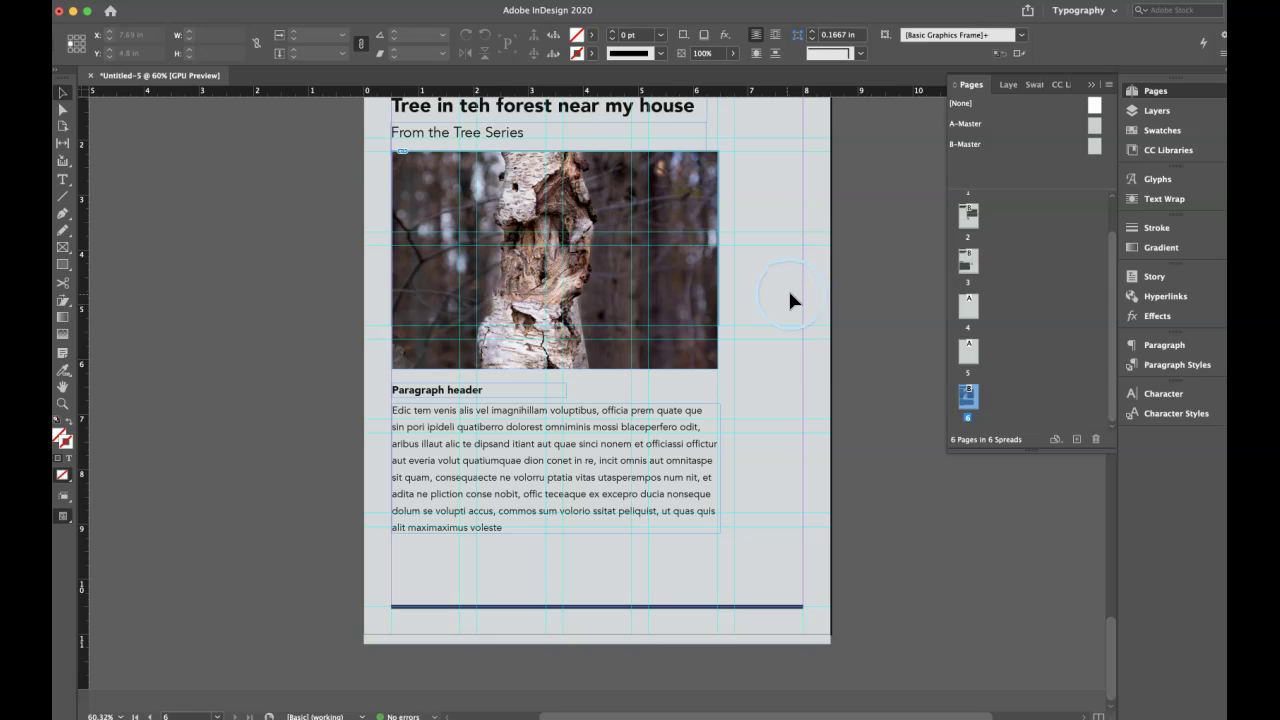
Copy the bullet list from page 3 to page 6, place it under the body text, and shorten its frame to fit
left_click(968, 268)
double_click(967, 276)
left_click(689, 389)
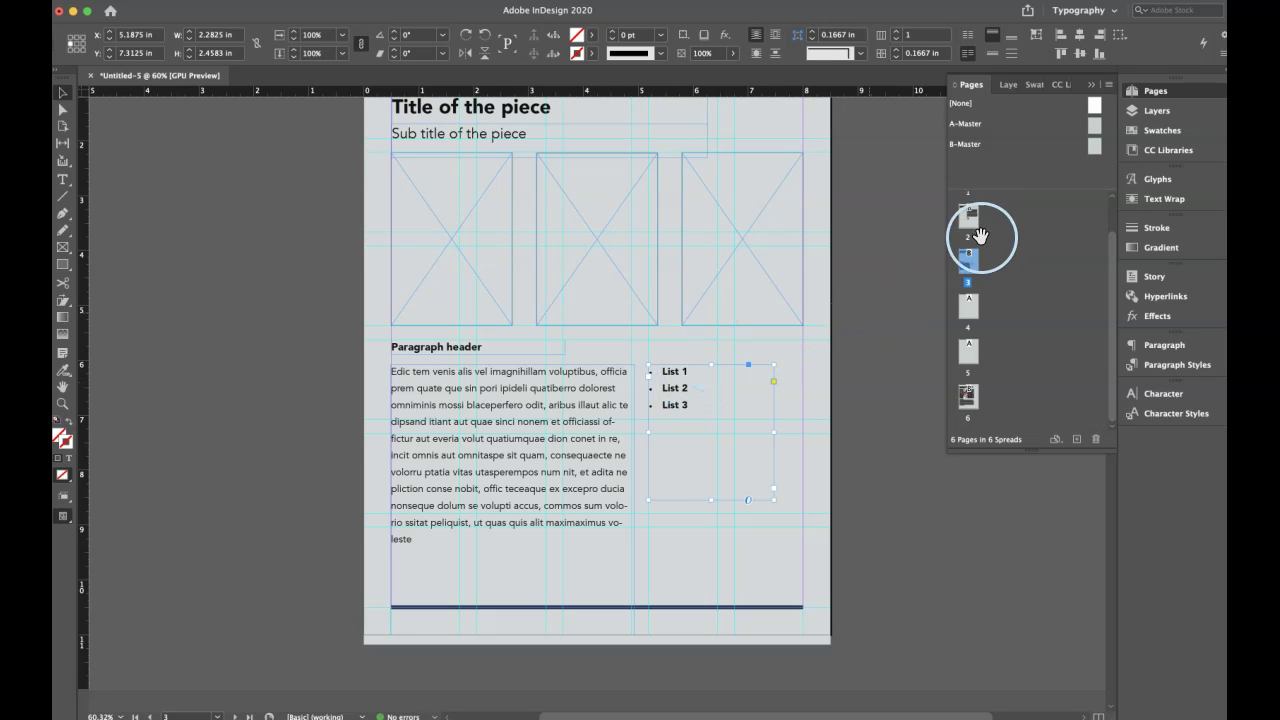
double_click(966, 398)
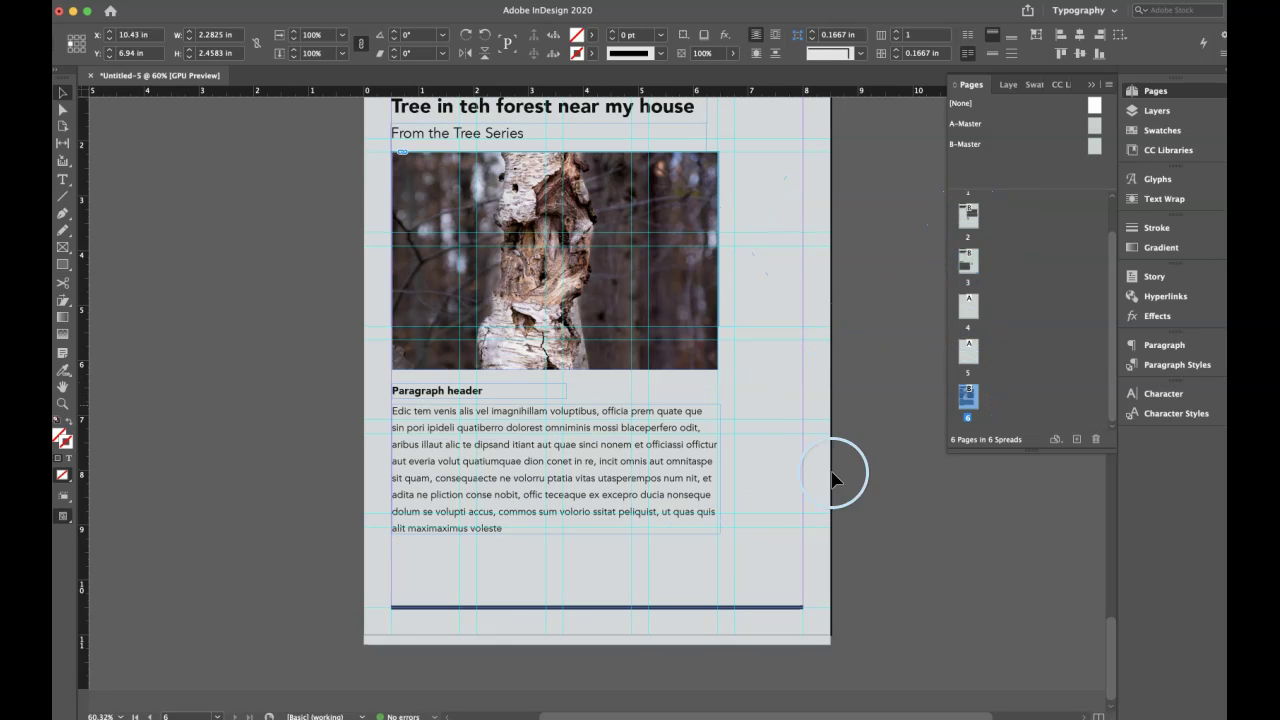
left_click(517, 584)
key("super+v")
left_click_drag(600, 337, 452, 596)
left_click_drag(455, 671, 456, 590)
Replace the three bullet items on page 6 with "Fuji XT-2", "55 mm" and "f 2.6 1/250 sec."
left_click(422, 550)
double_click(420, 549)
double_click(415, 544)
triple_click(400, 543)
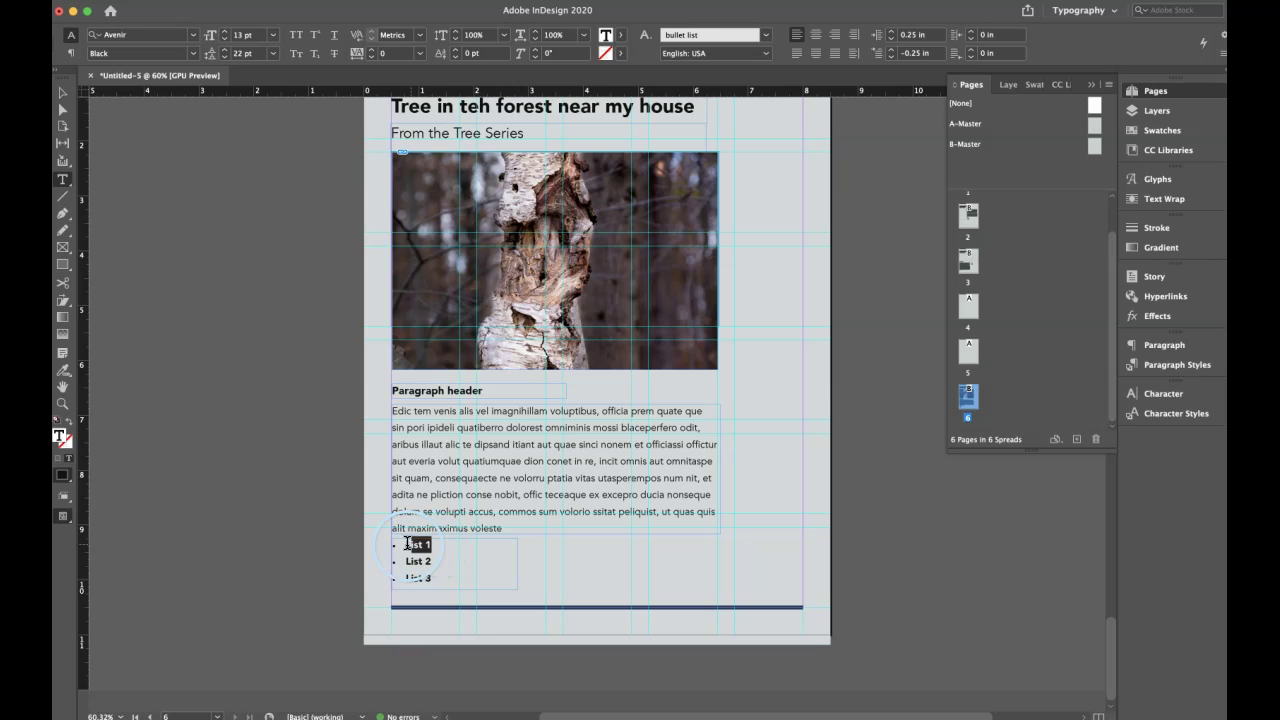
type("Fuji XT-2")
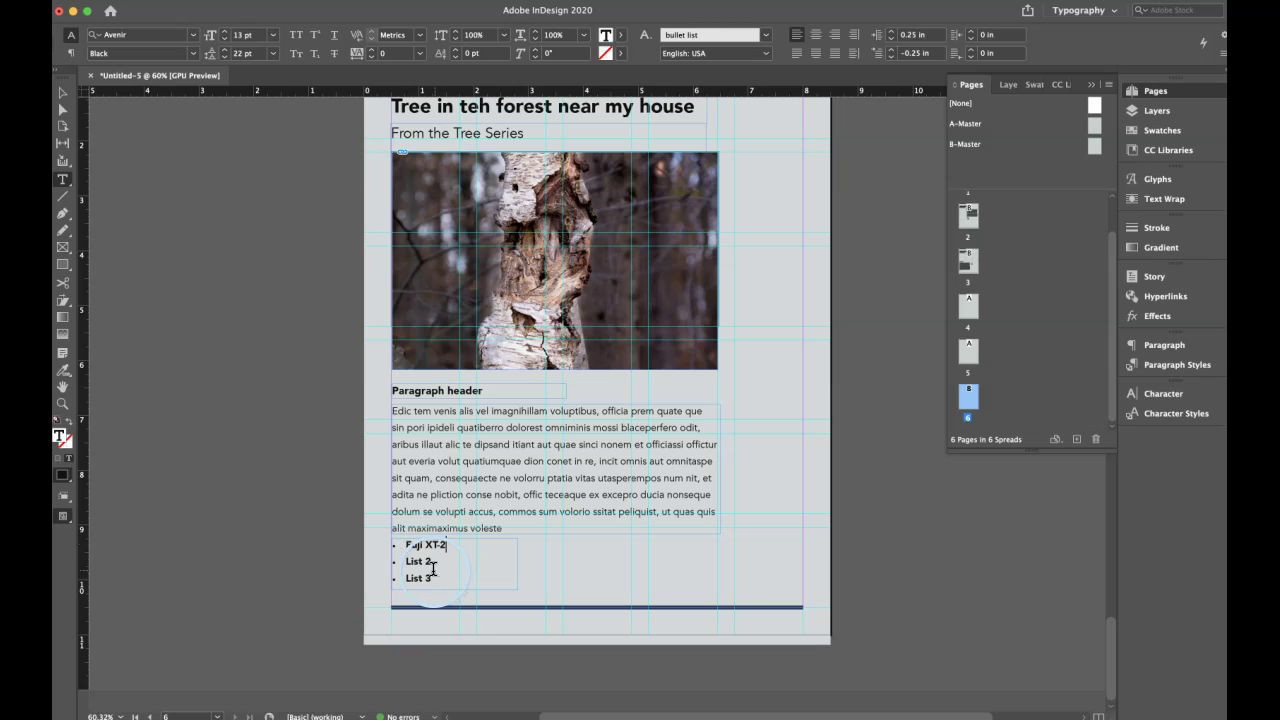
left_click_drag(430, 562, 401, 561)
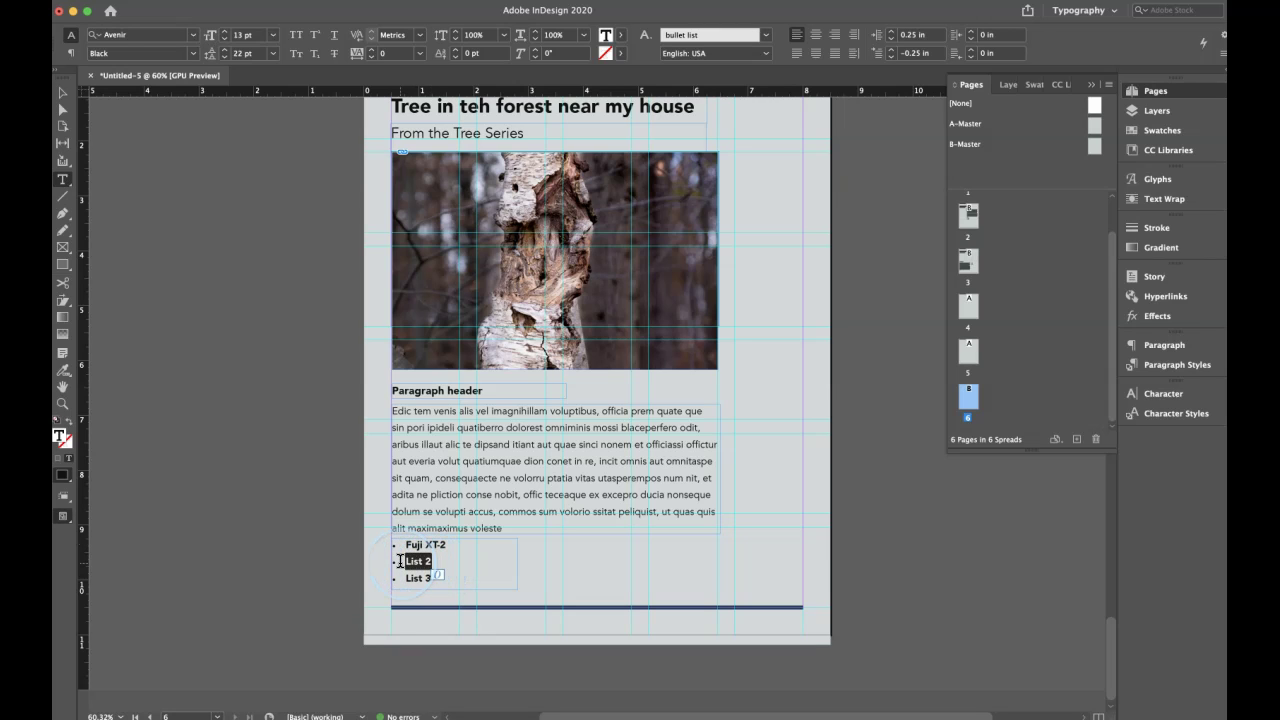
type("55")
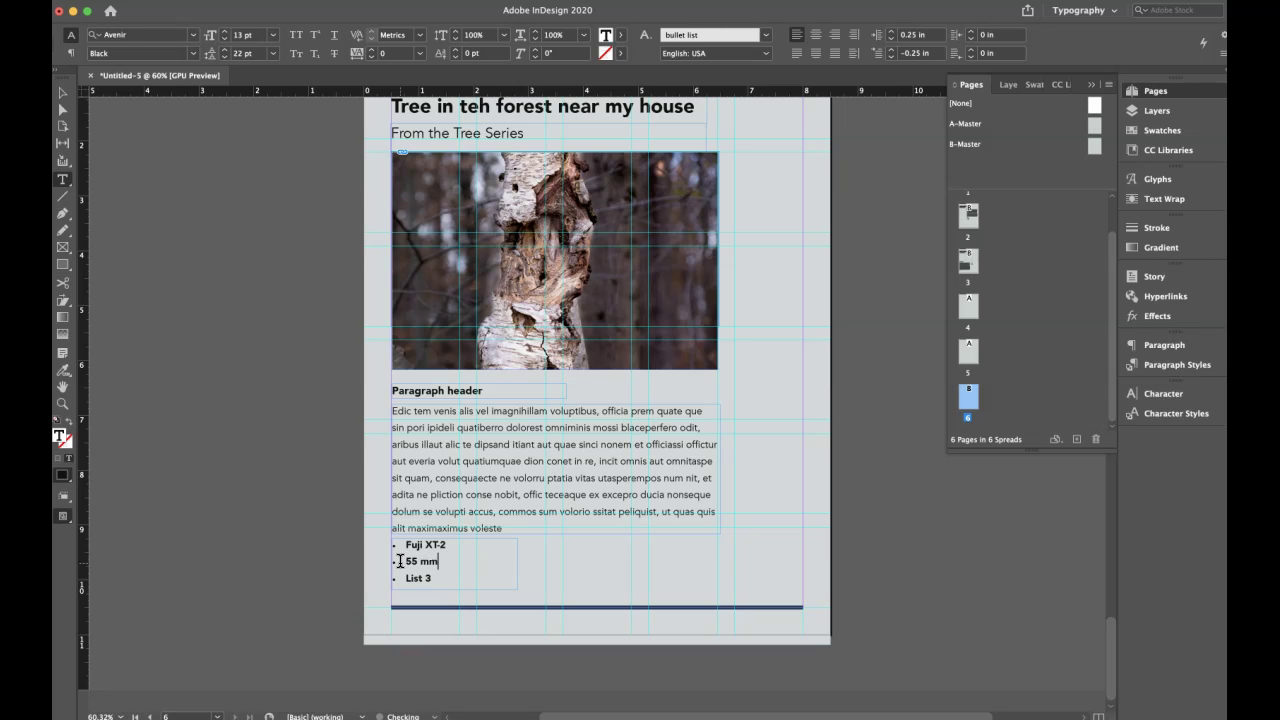
left_click(428, 580)
left_click_drag(430, 580, 403, 580)
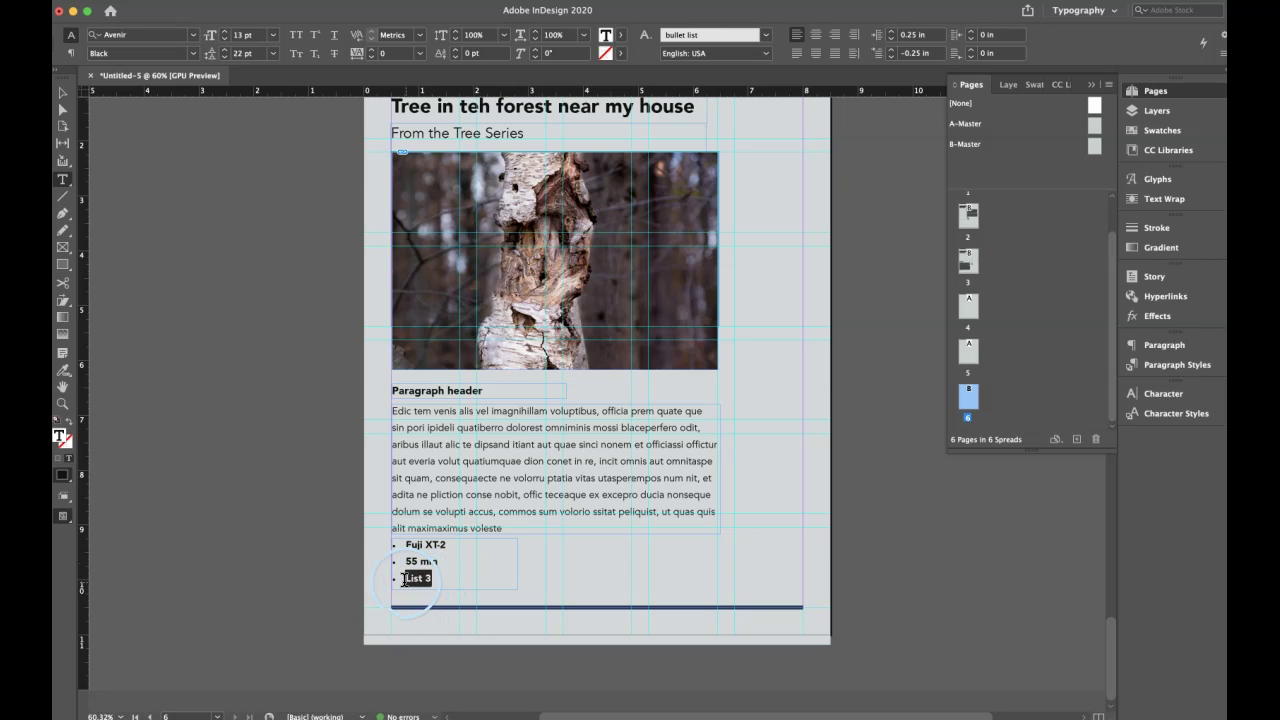
key("BackSpace")
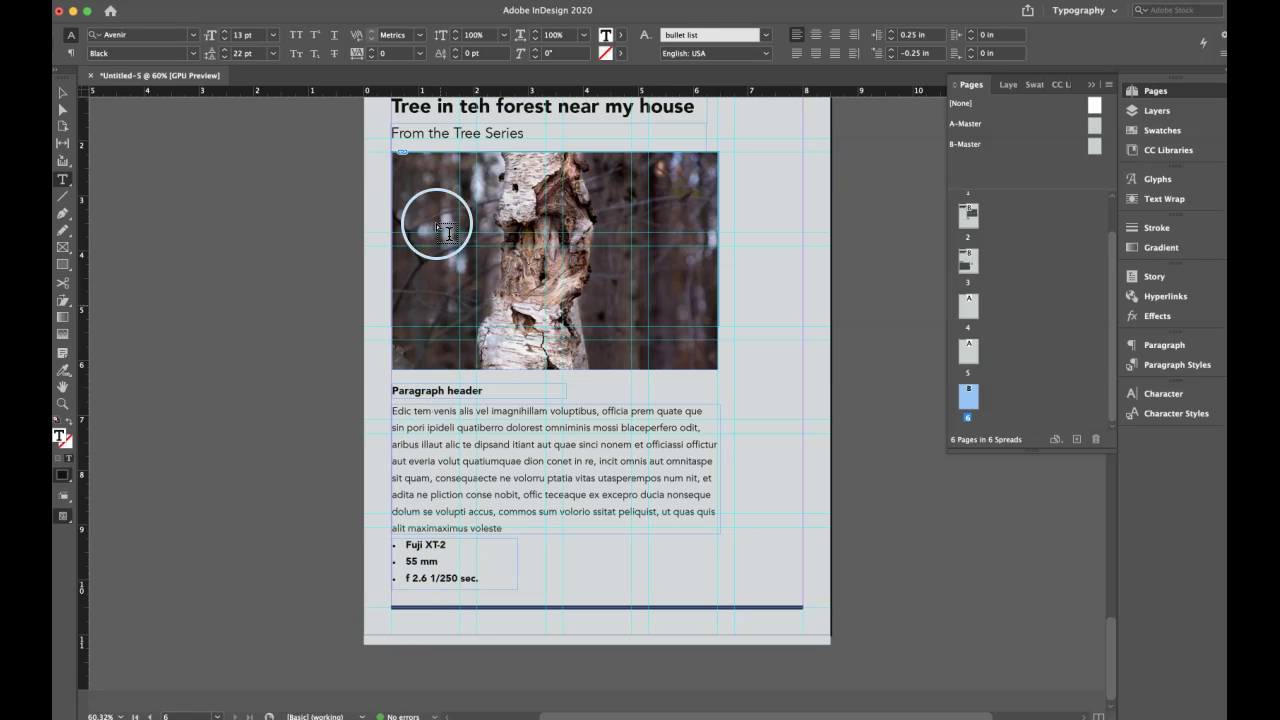
Move the bullet list down slightly to Y 9.8126 in, leaving a gap beneath the body text
left_click(62, 92)
left_click_drag(429, 566, 428, 579)
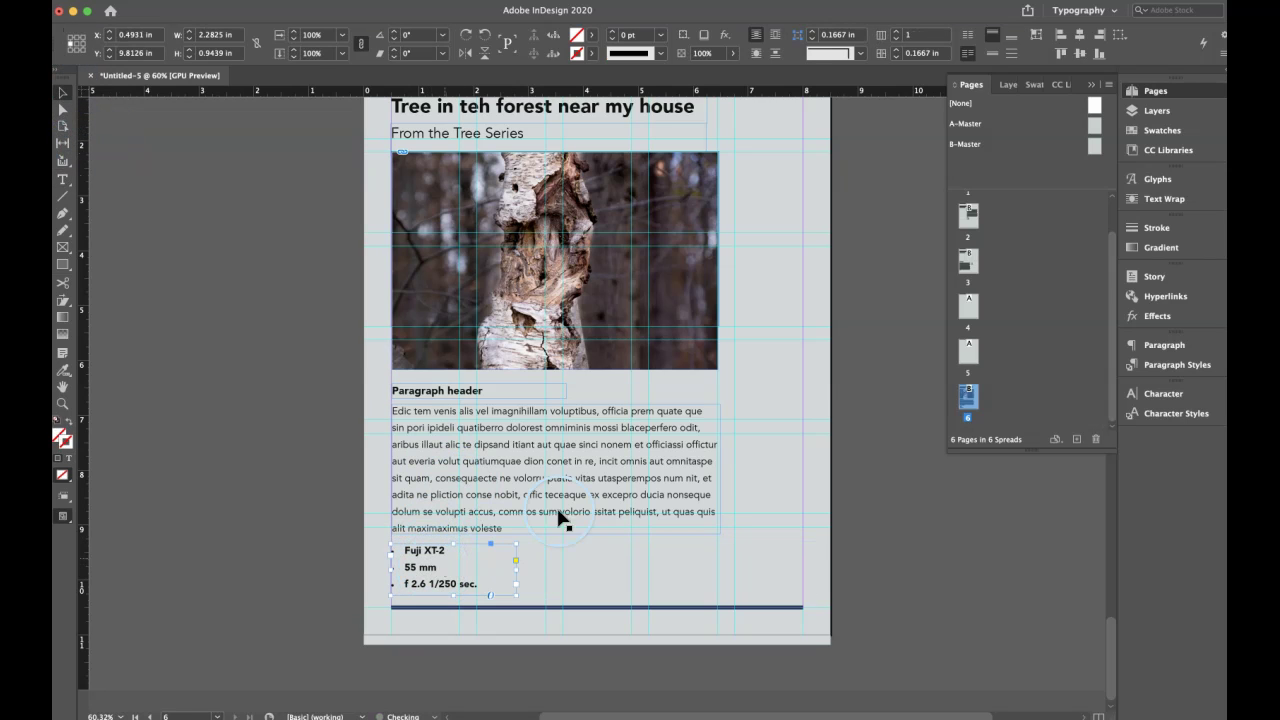
left_click(790, 399)
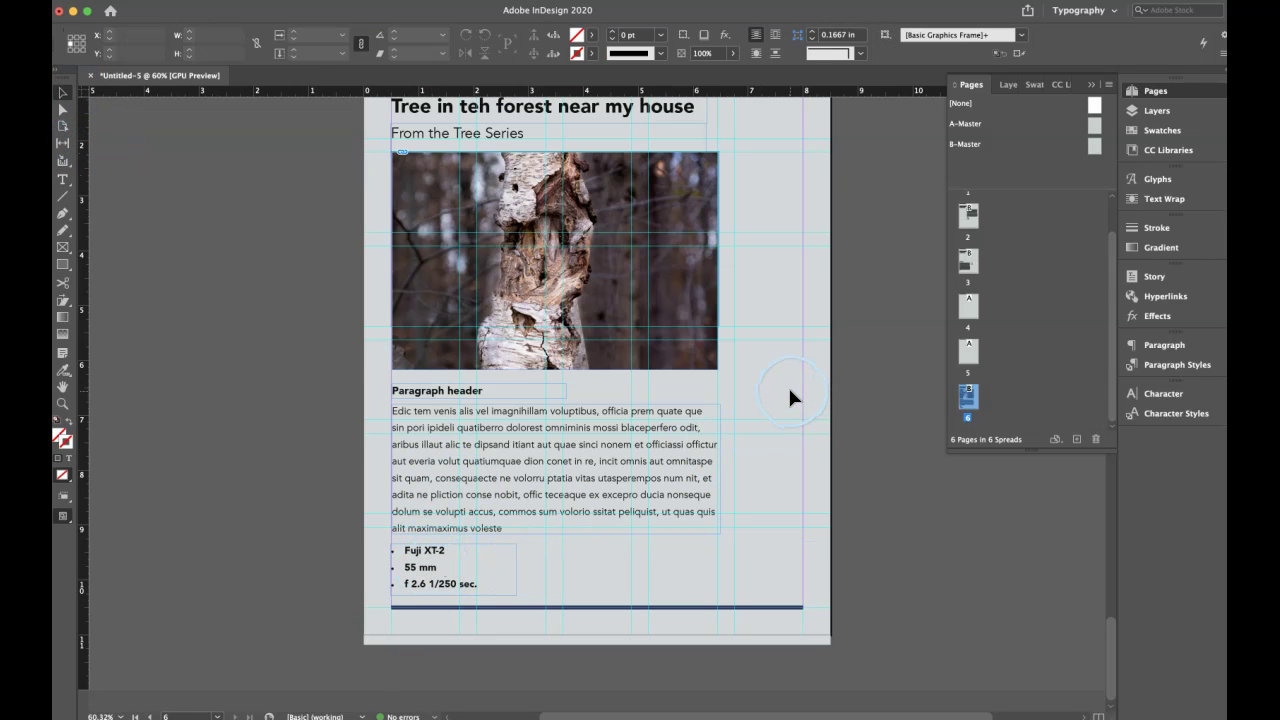
Replace the paragraph header text on page 6 with "How i did this"
double_click(433, 388)
triple_click(435, 388)
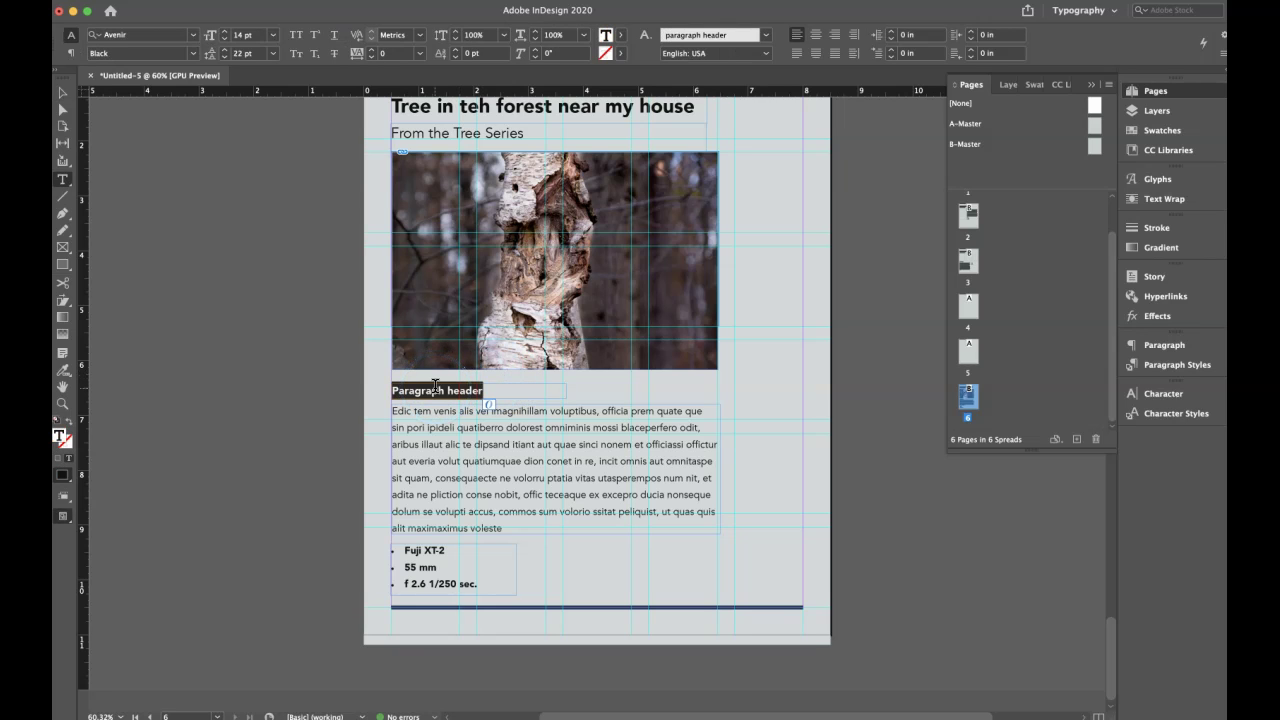
type("T")
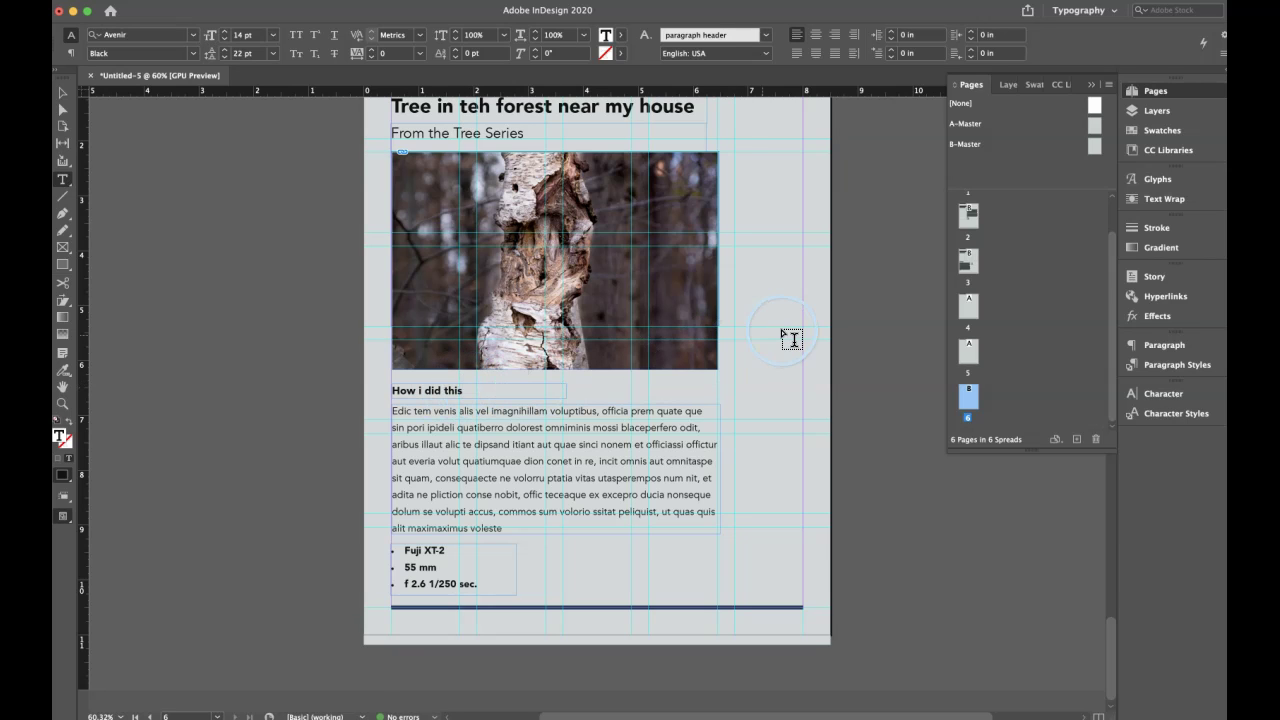
left_click(237, 220)
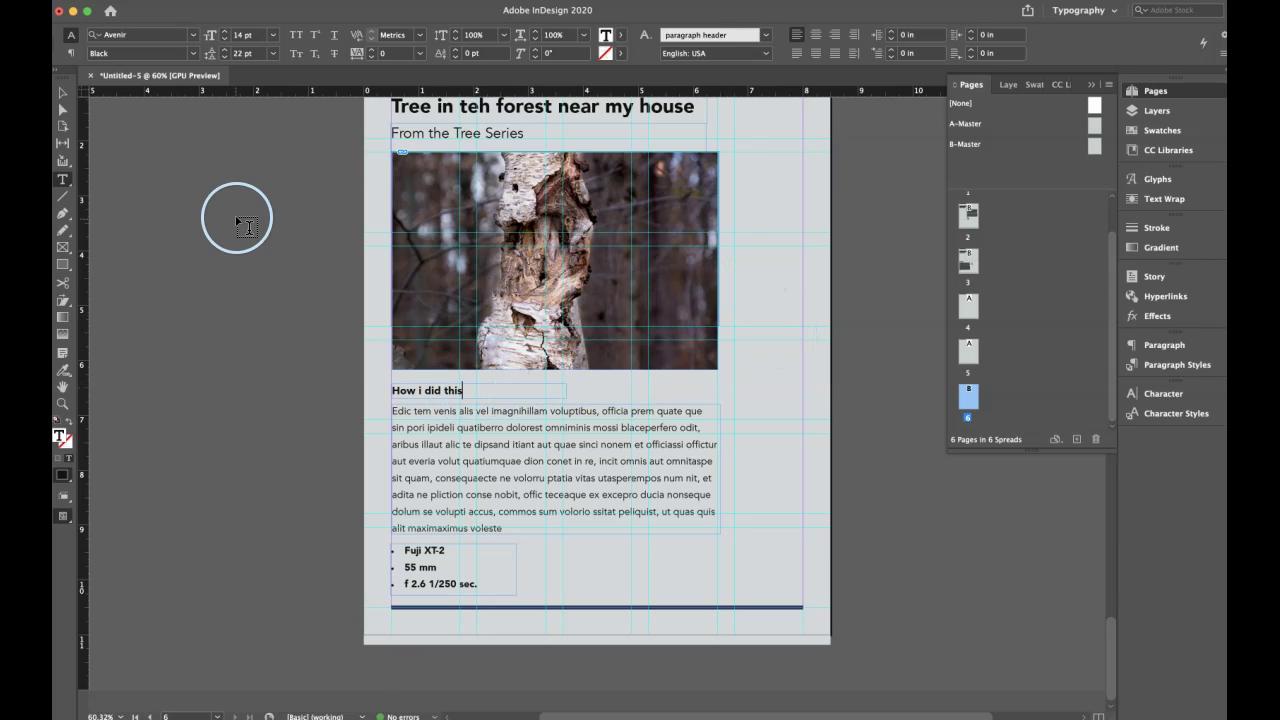
left_click(62, 93)
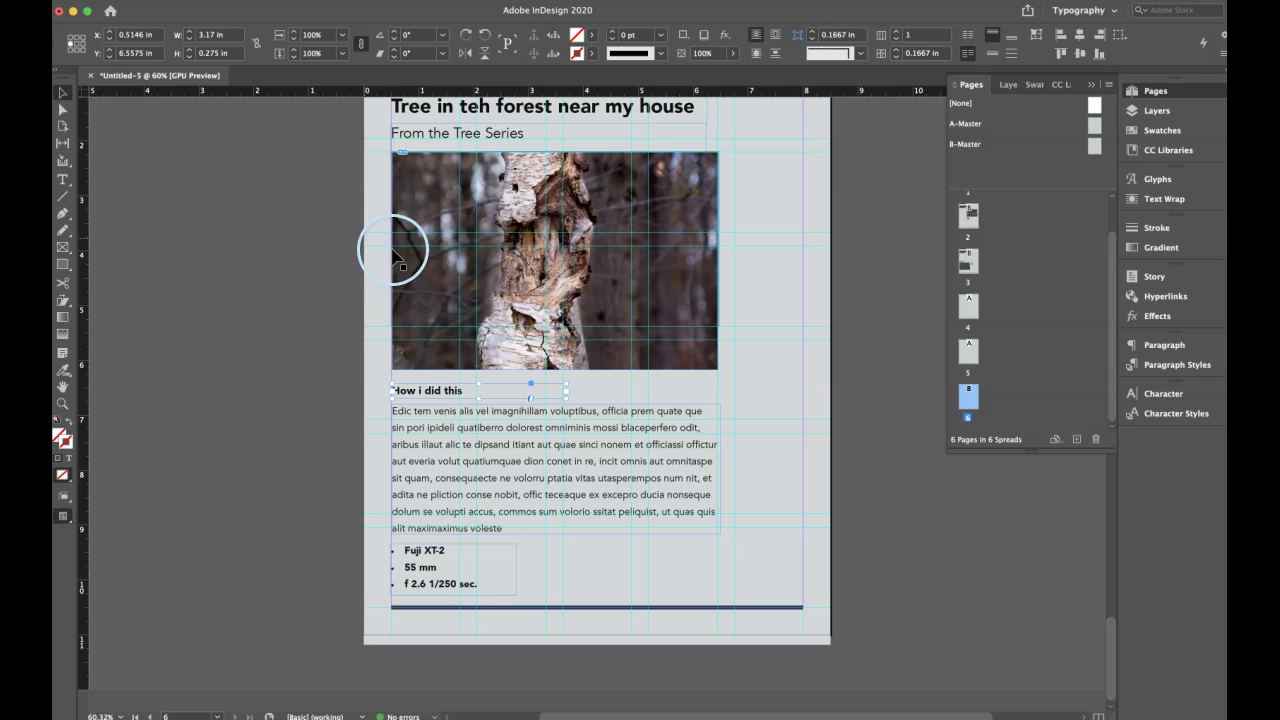
Preview page 6 without guides to check the layout, and return to the normal view
left_click(762, 303)
key("w")
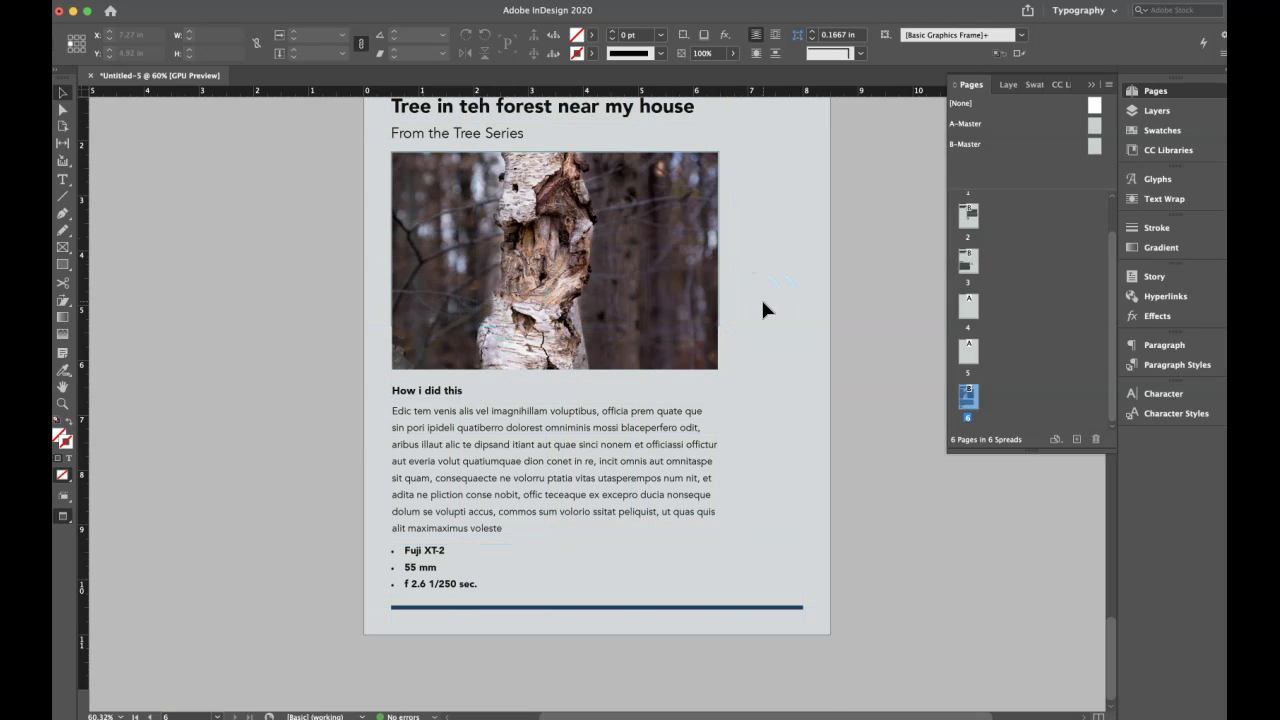
scroll(763, 310, "up", 3)
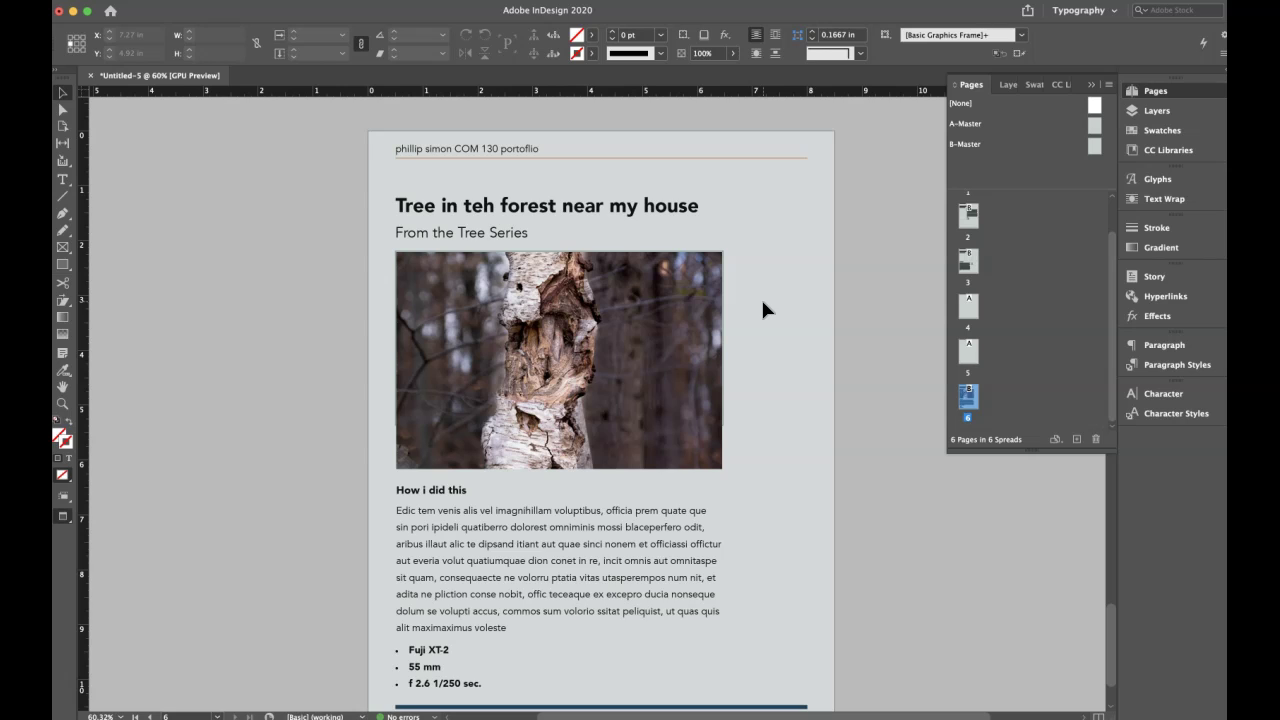
scroll(761, 297, "down", 2)
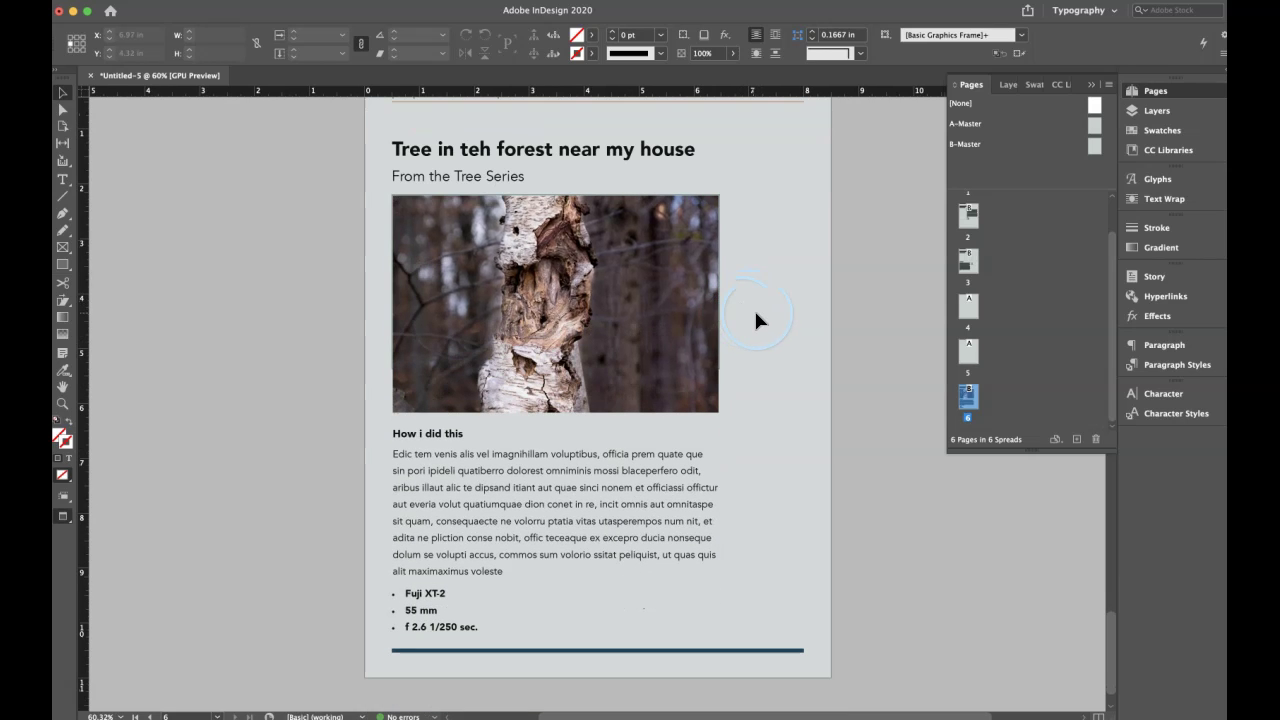
key("w")
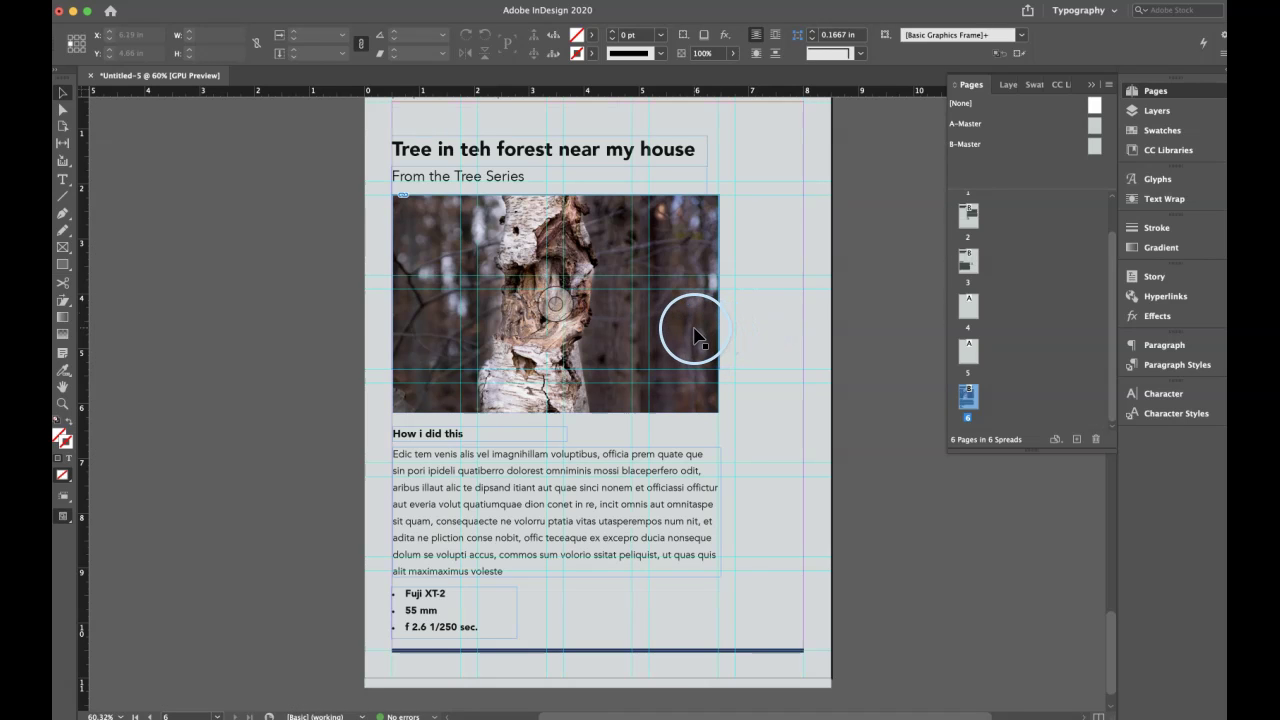
Move the "How i did this" header and the body text off beside page 6 to free the area below the photo
left_click(697, 337)
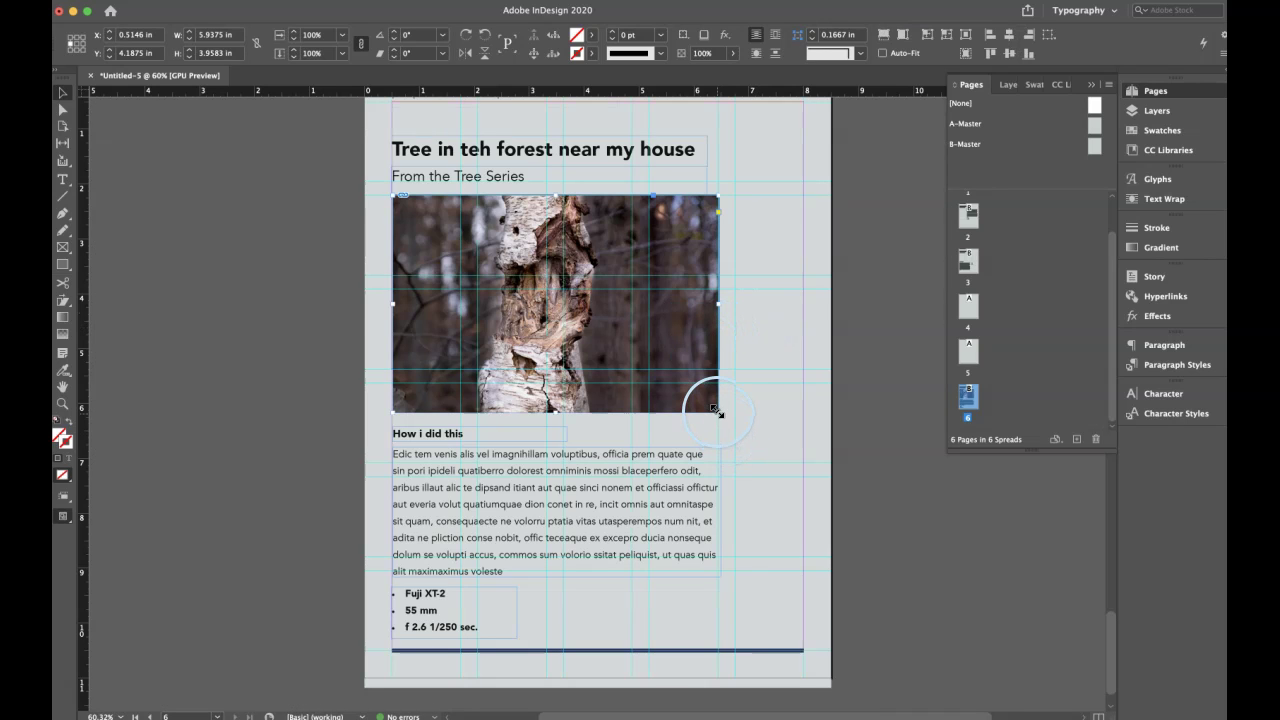
left_click_drag(390, 428, 200, 435)
left_click_drag(443, 537, 155, 530)
Enlarge the tree photo's frame to the full margin width, about 7.49 by 4.88 in, and refit the photo to fill it
left_click(608, 403)
left_click_drag(717, 411, 803, 463)
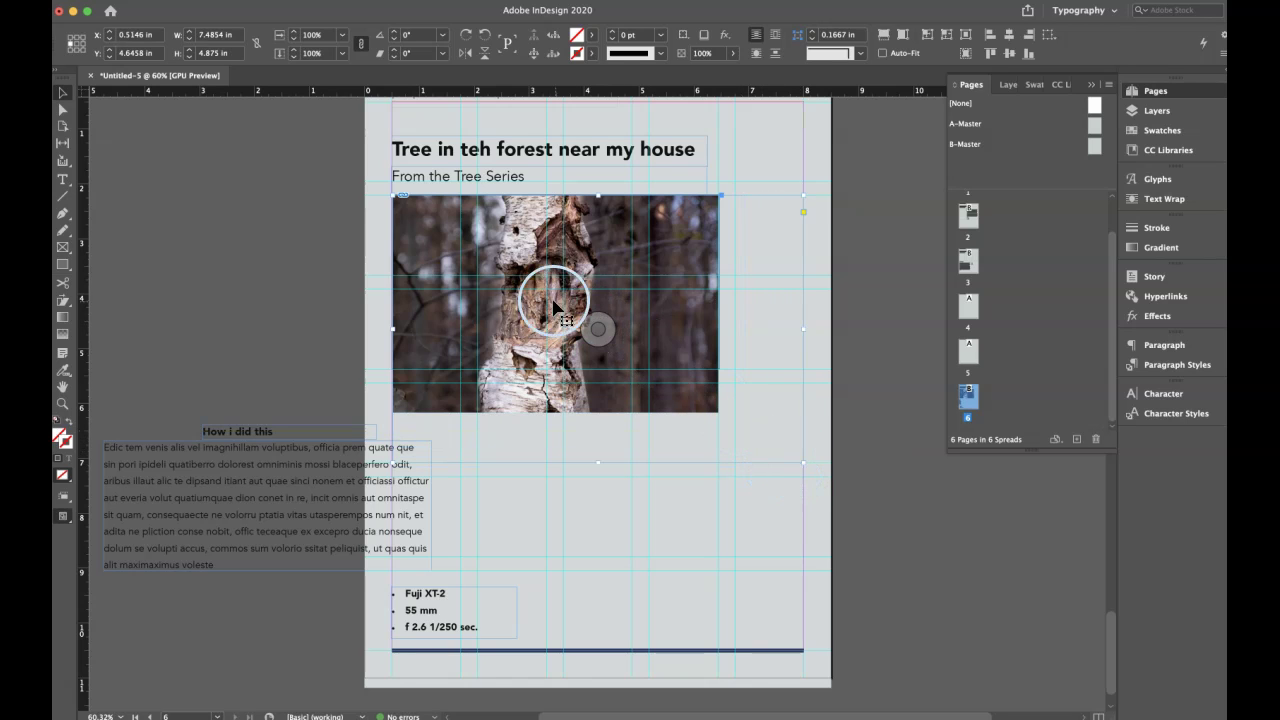
left_click(928, 40)
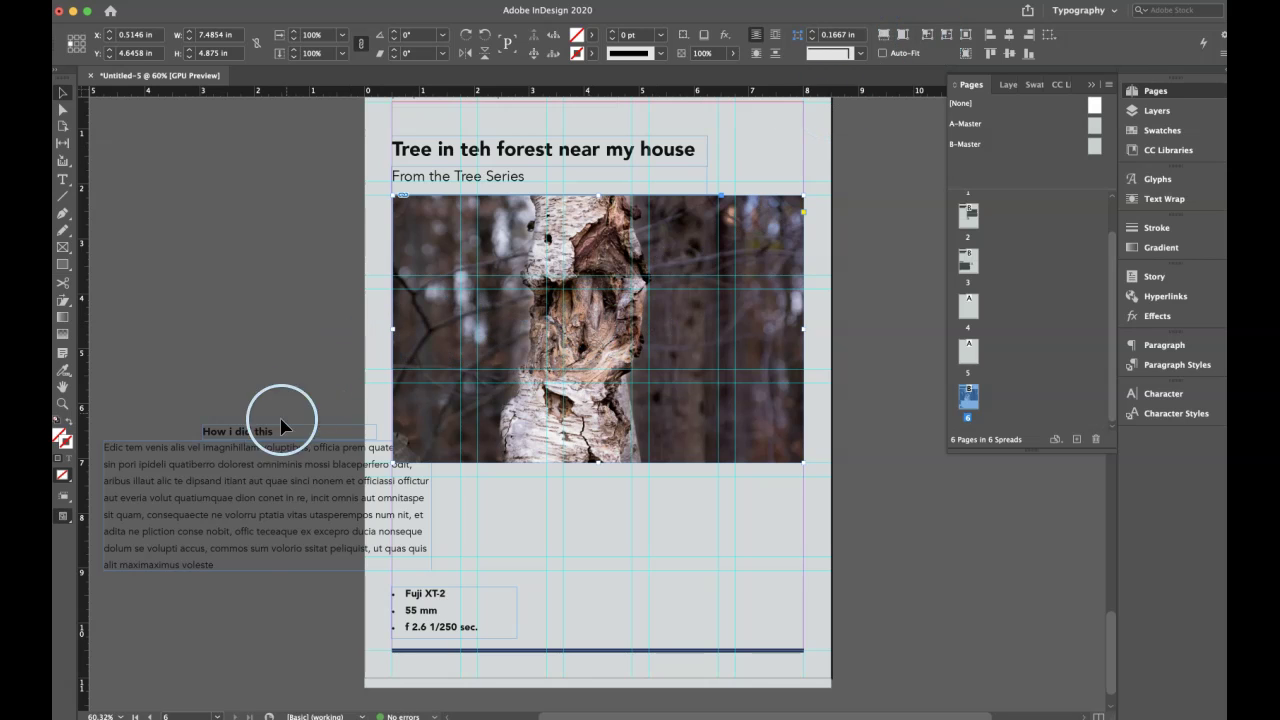
Place the body text below the photo in a frame about 4.4 in wide, and place the bullet list beside it
left_click(229, 450)
left_click_drag(213, 470, 503, 515)
left_click_drag(714, 547, 632, 543)
left_click_drag(430, 630, 688, 528)
left_click(482, 538)
left_click(684, 525)
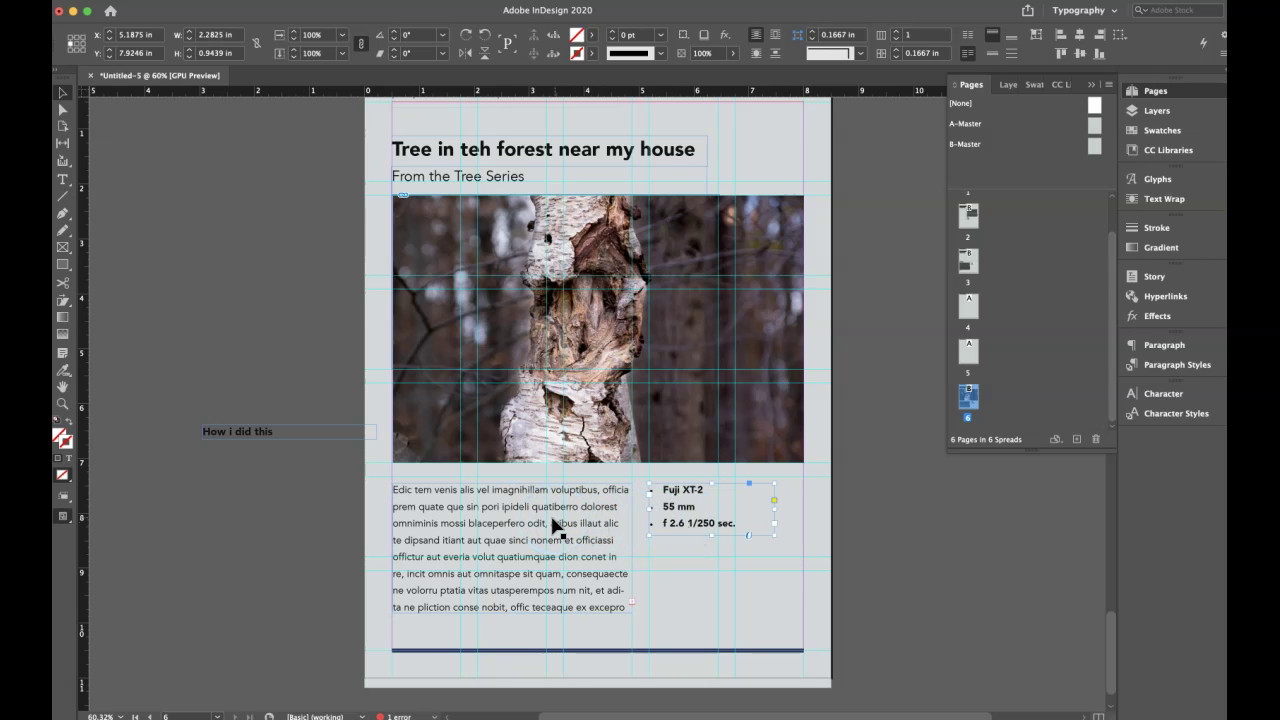
Move the body text and bullet list down to make room, and place the "How i did this" header above the body text
left_click_drag(552, 525, 553, 548)
left_click(257, 433)
left_click_drag(257, 433, 440, 487)
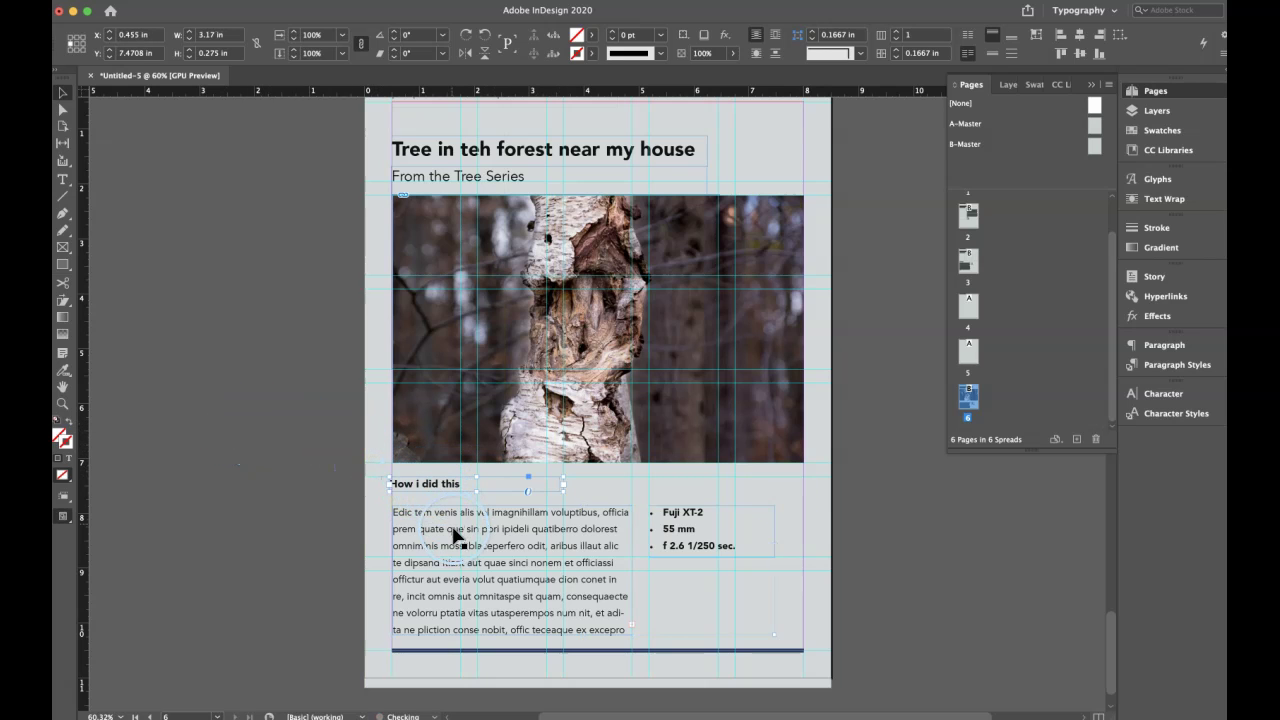
key("Left")
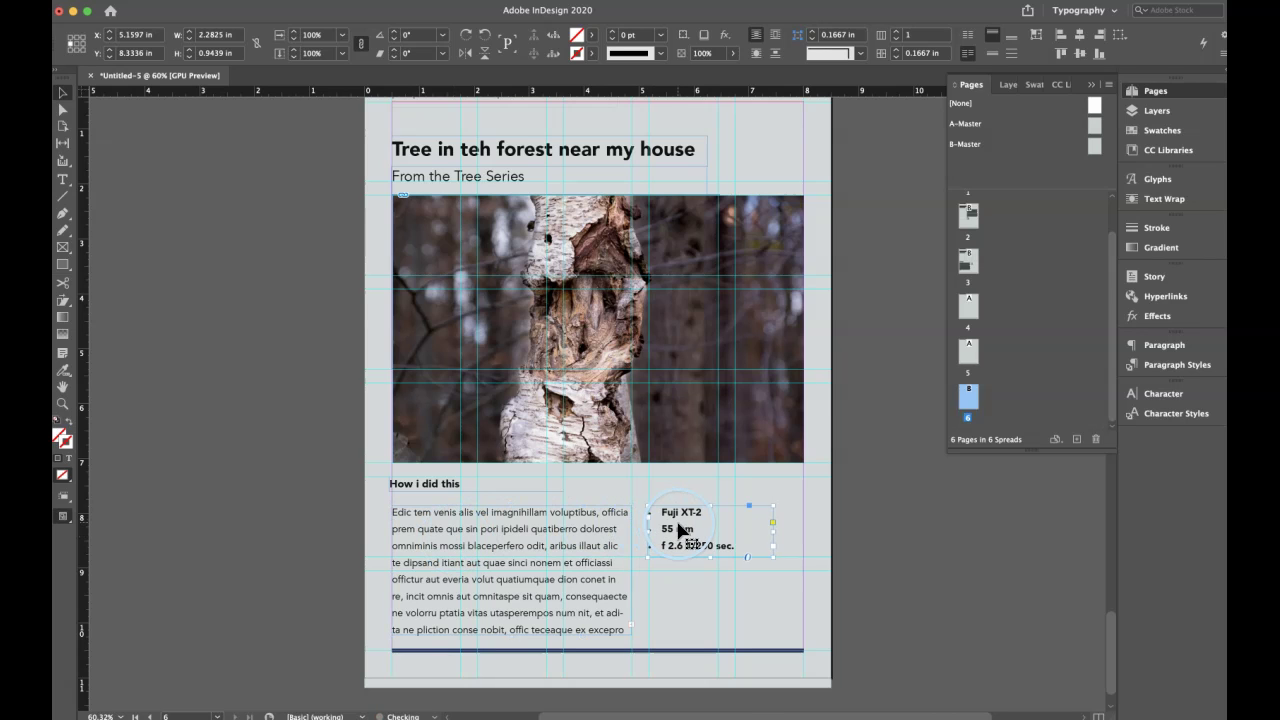
Nudge the header down closer to the body text, and nudge both up together to the guide beneath the photo
key("Down")
key("Down")
key("Down")
key("Down")
key("Down")
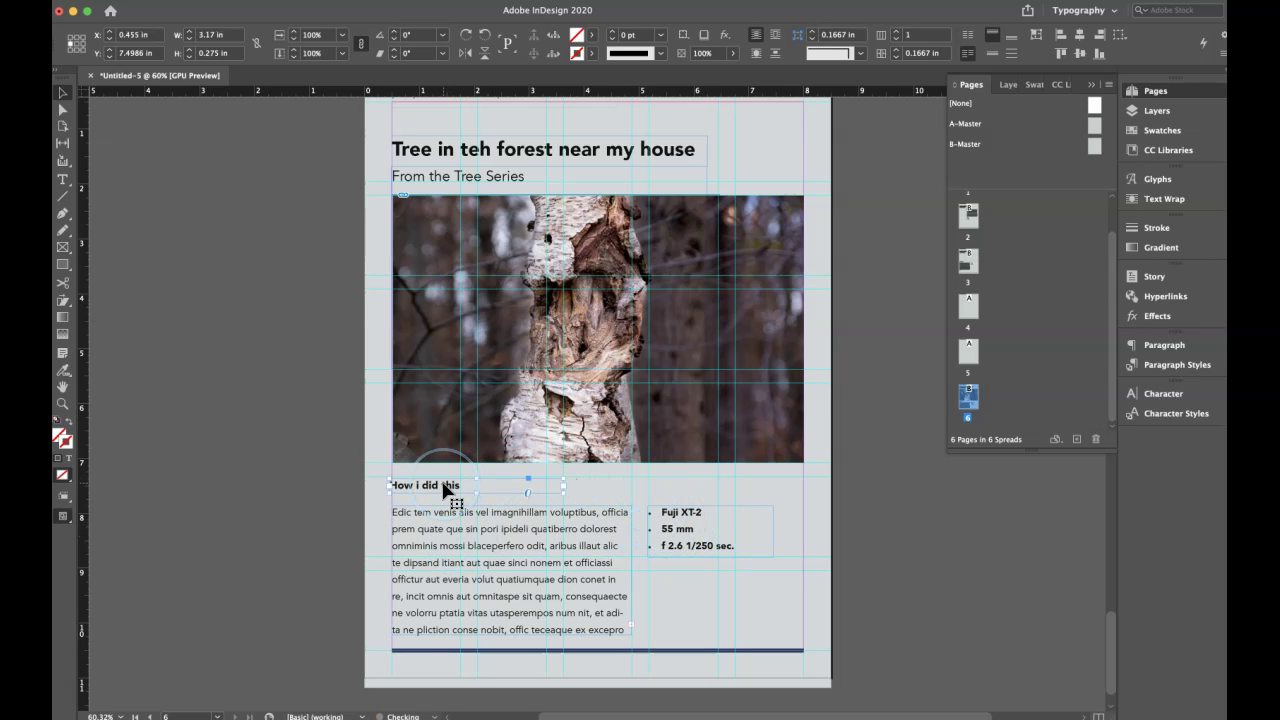
key("Down")
key("Down")
key("Down")
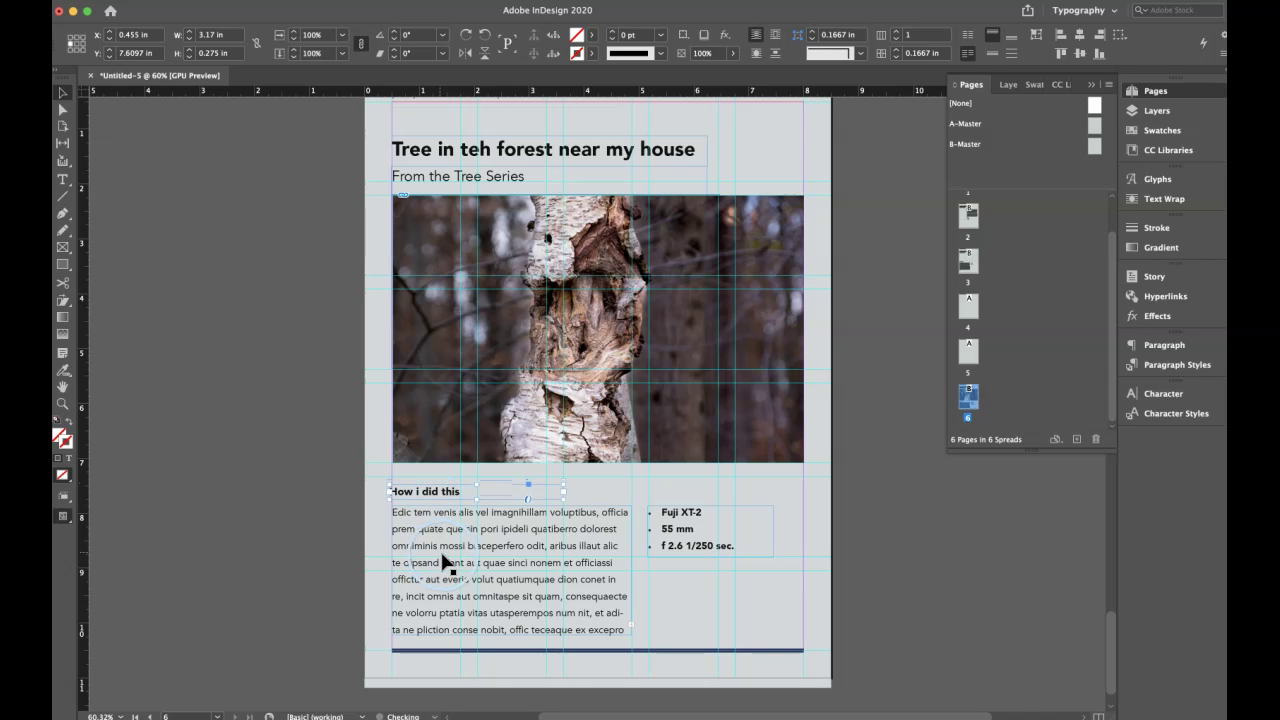
key("Up")
key("Up")
key("Up")
key("Up")
key("Up")
key("Up")
key("Up")
key("Up")
key("Up")
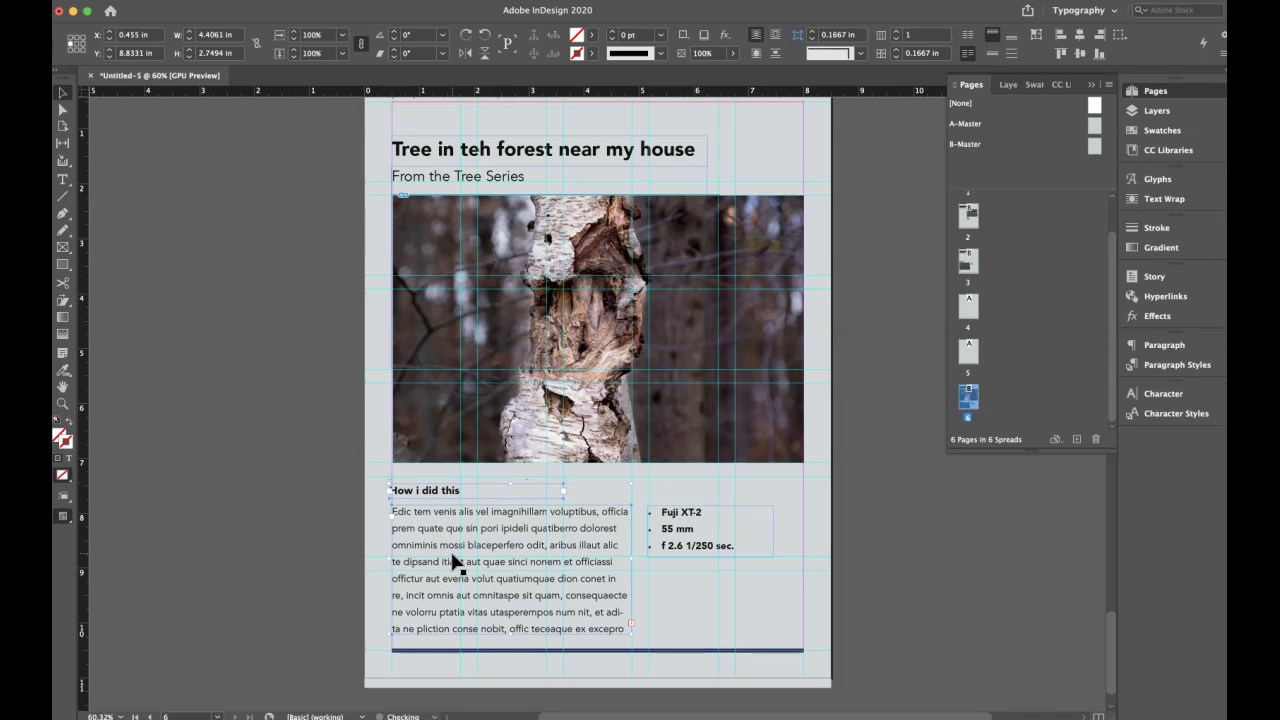
key("Up")
key("Up")
key("Up")
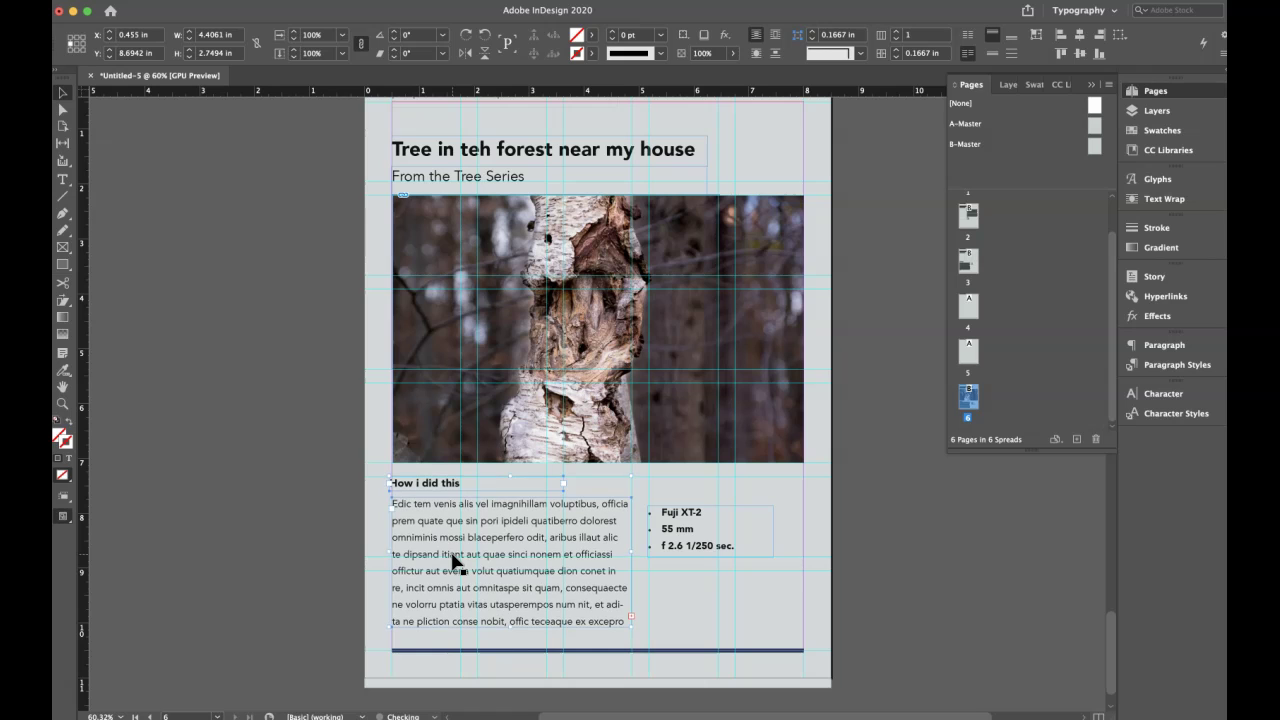
left_click(766, 124)
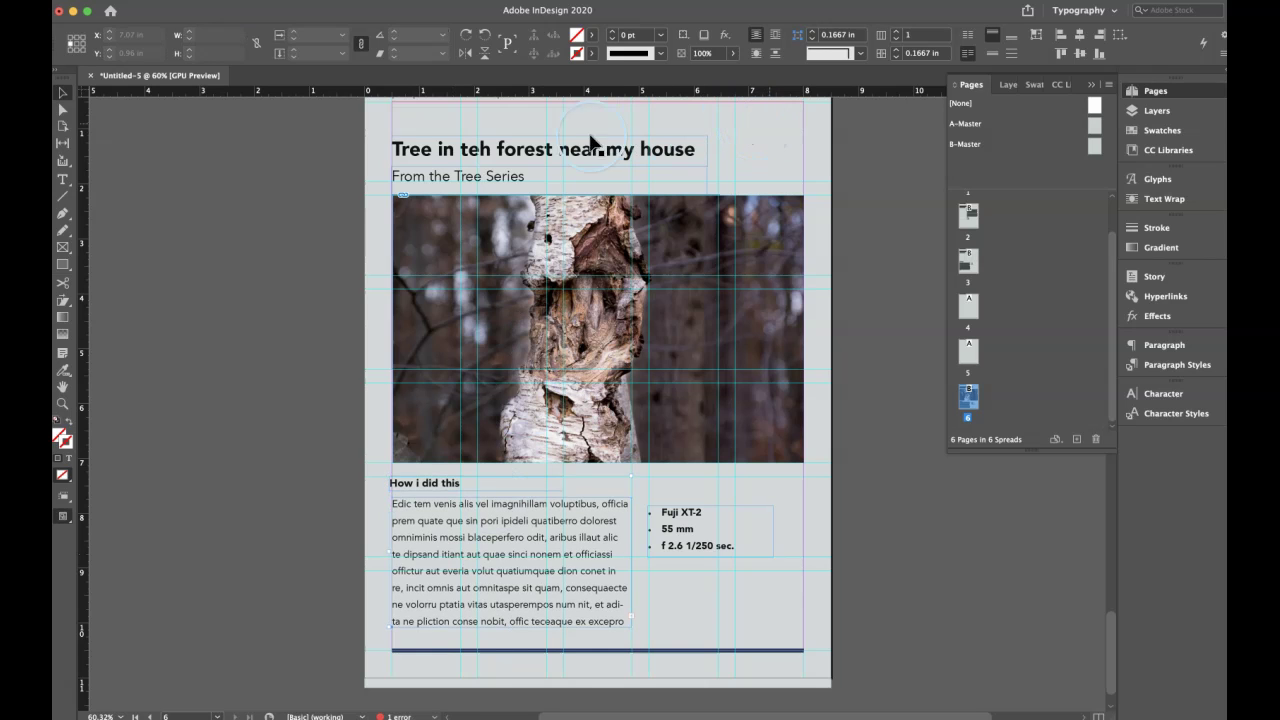
Correct "teh" to "the" in the page 6 title and preview the page without guides
double_click(479, 147)
type("the")
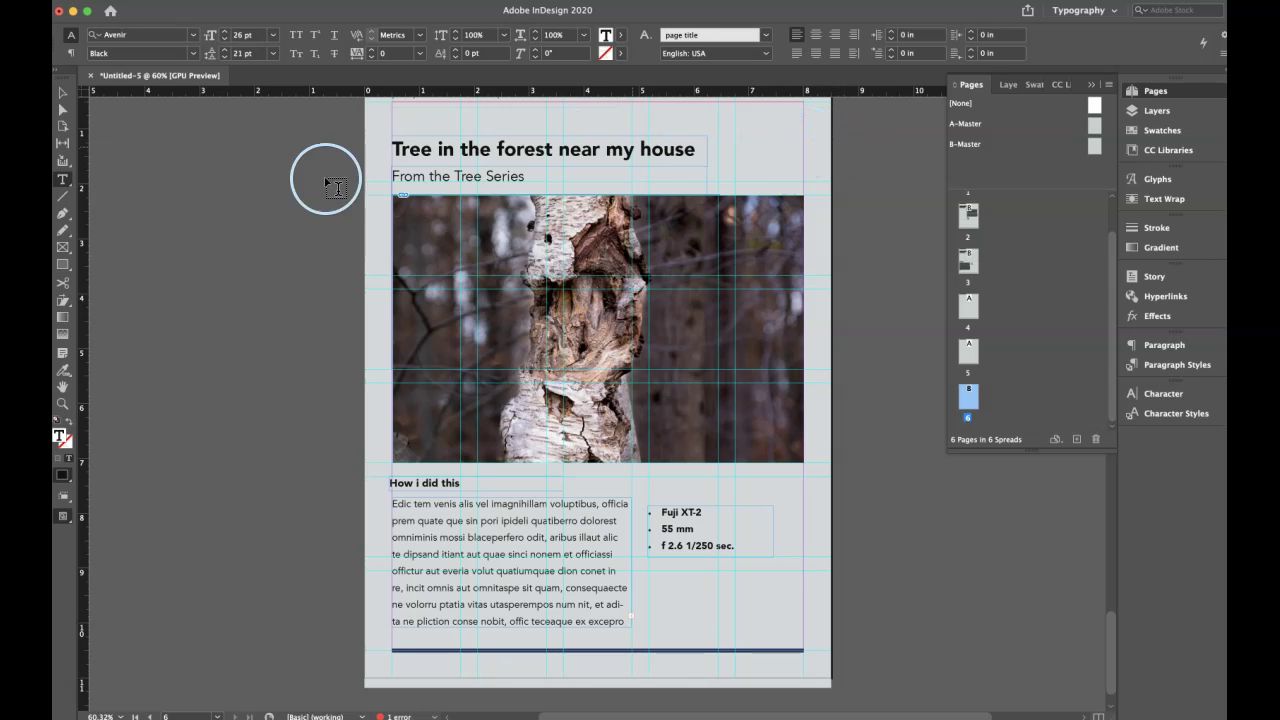
left_click(62, 113)
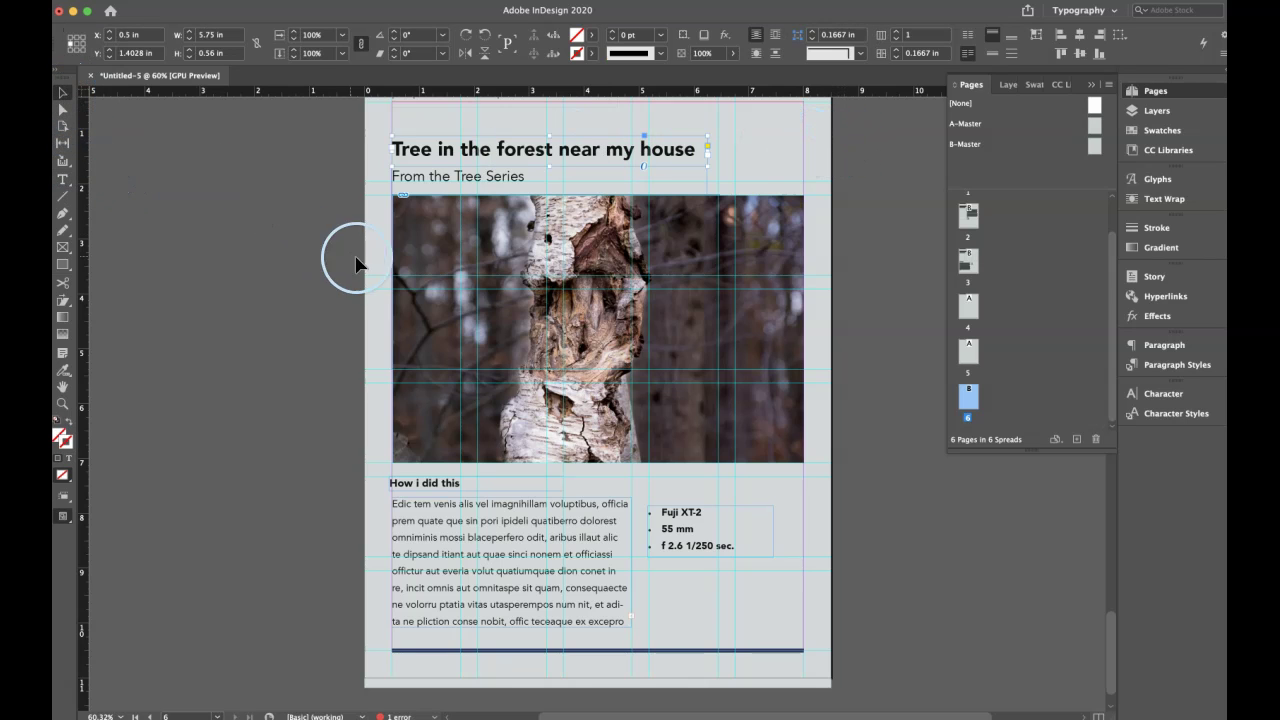
key("w")
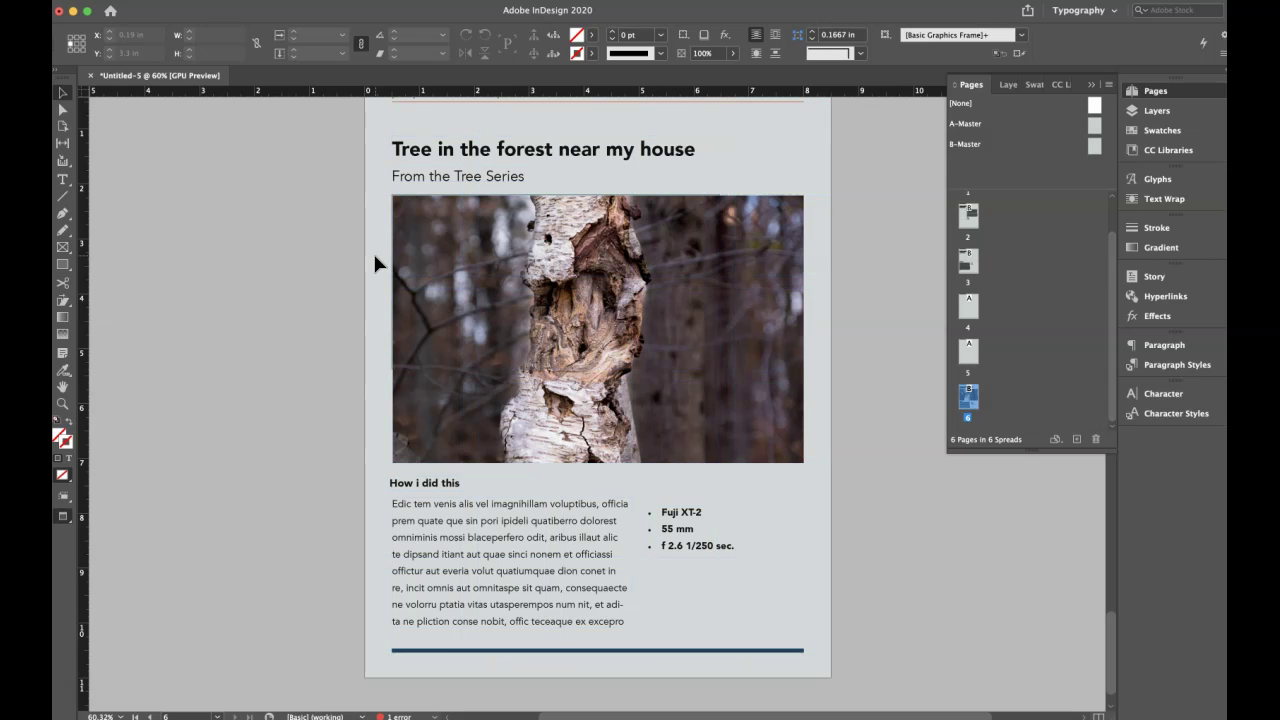
scroll(373, 259, "up", 1)
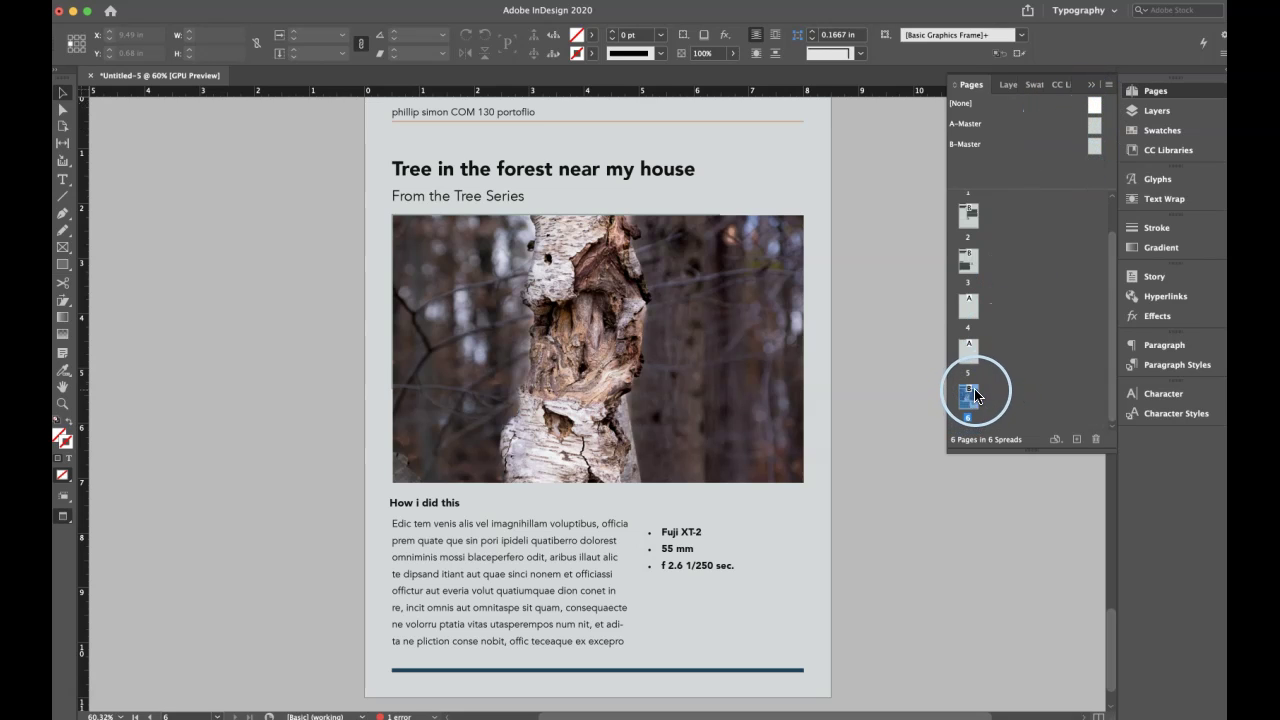
Reduce the stroke weight of the blue footer line on B-Master to 2 pt
double_click(1097, 151)
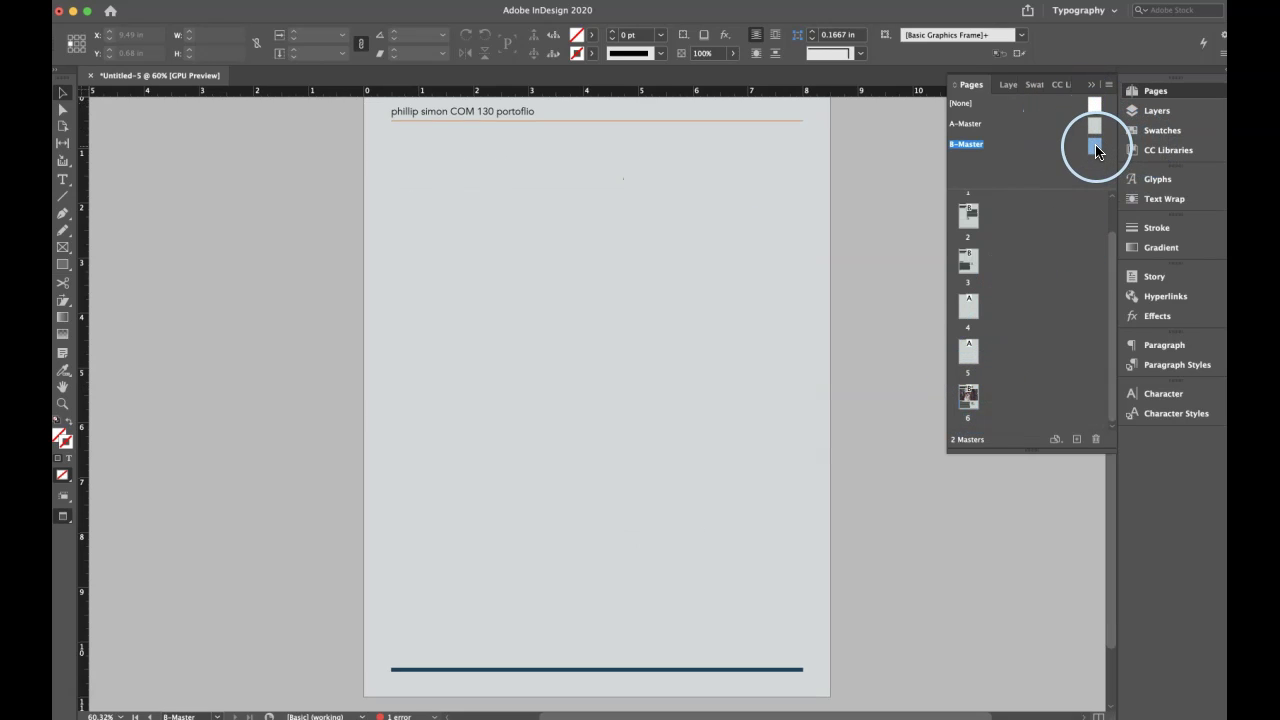
left_click_drag(615, 686, 614, 677)
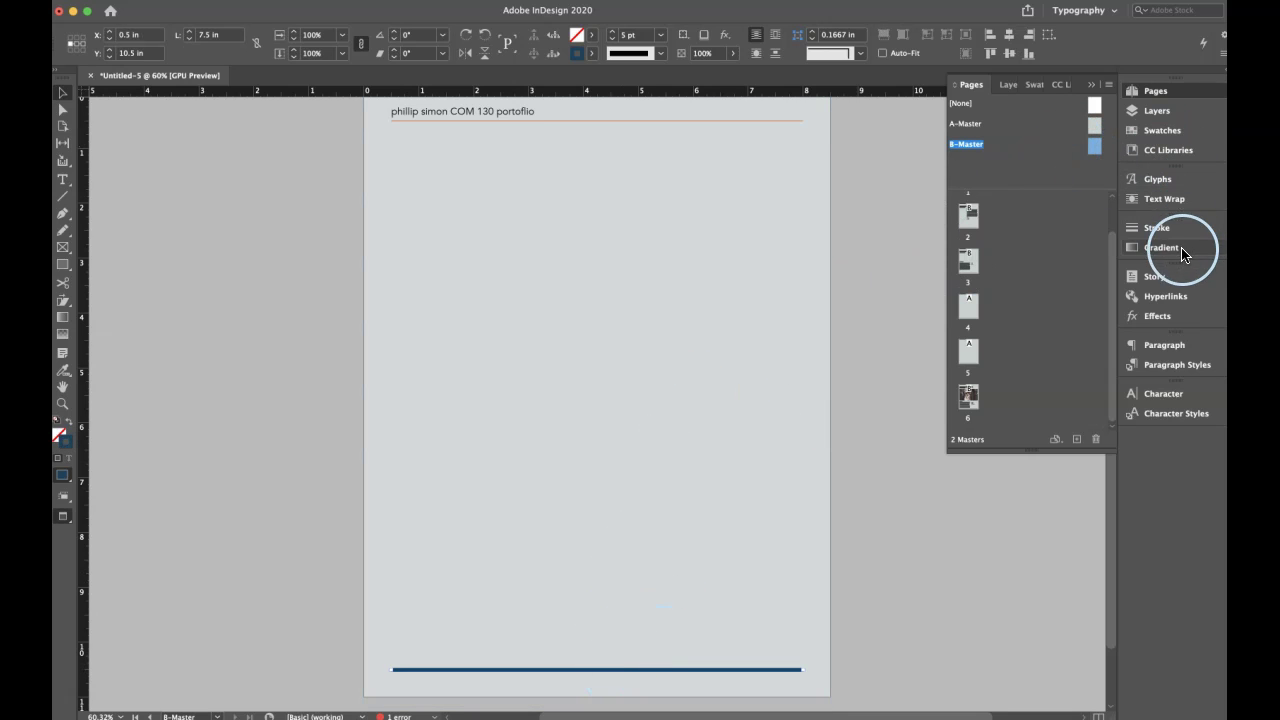
left_click(1155, 228)
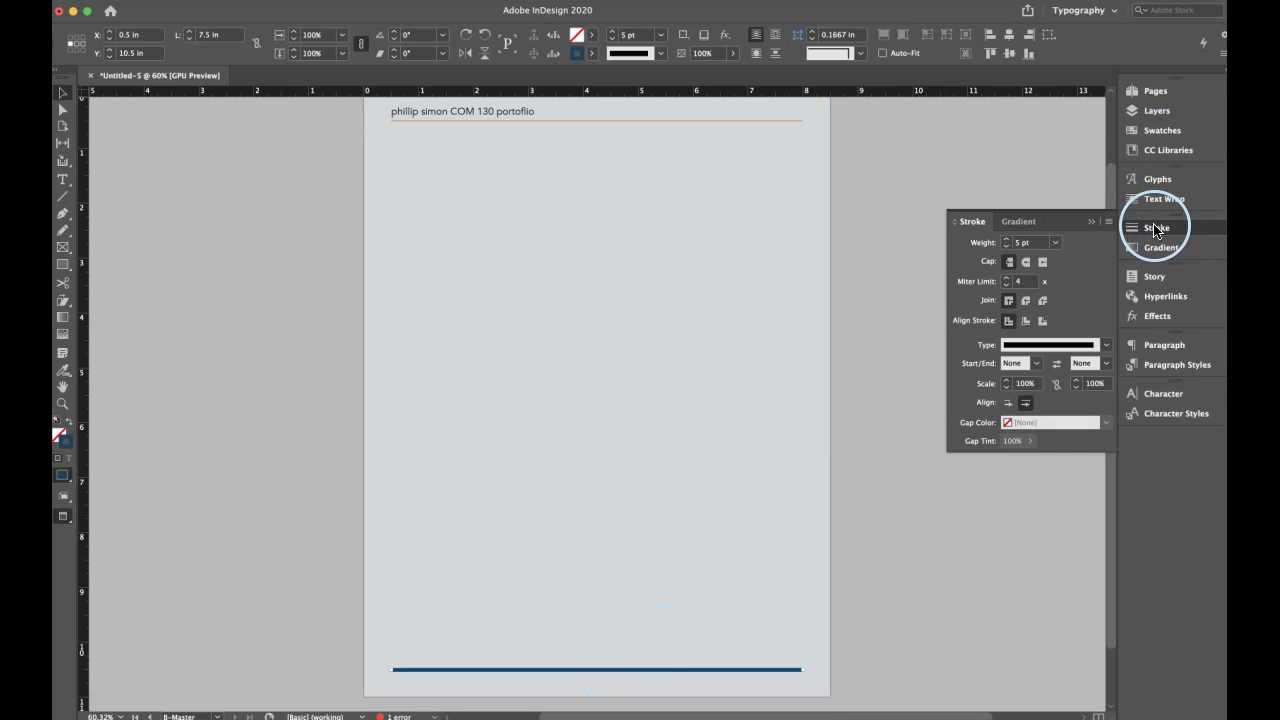
left_click(1006, 247)
left_click(1006, 247)
left_click(1006, 247)
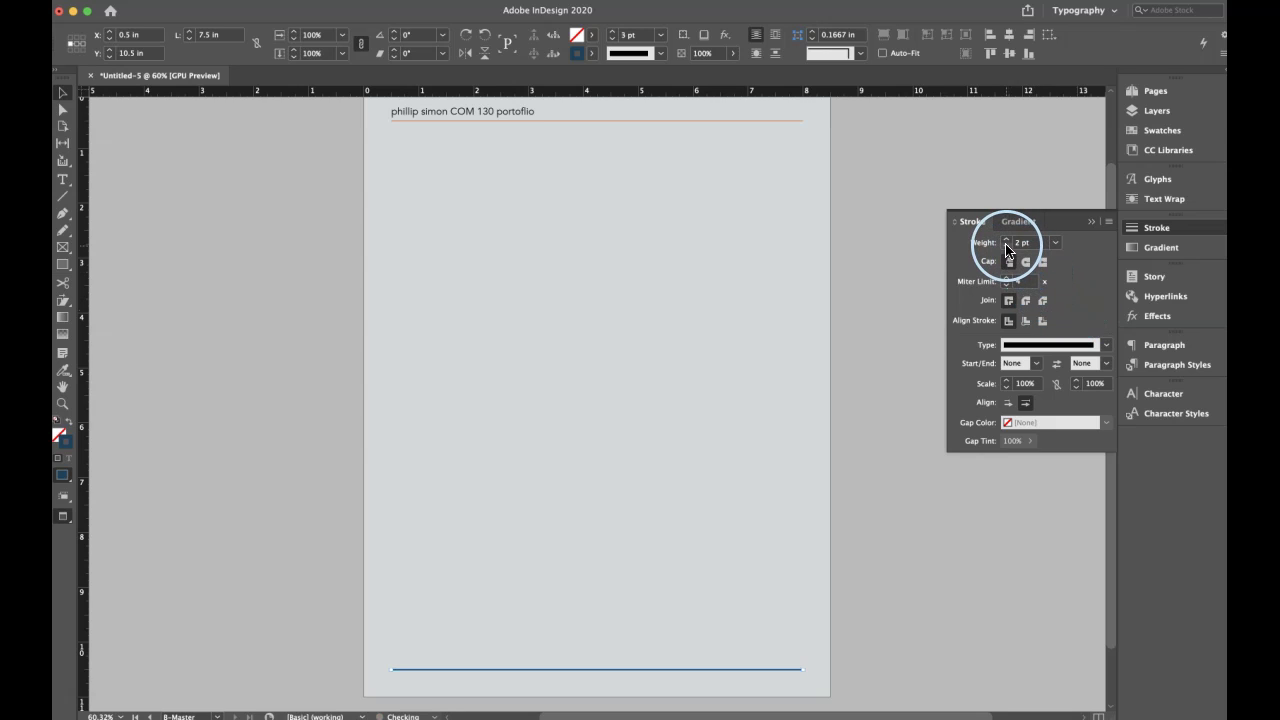
left_click(910, 229)
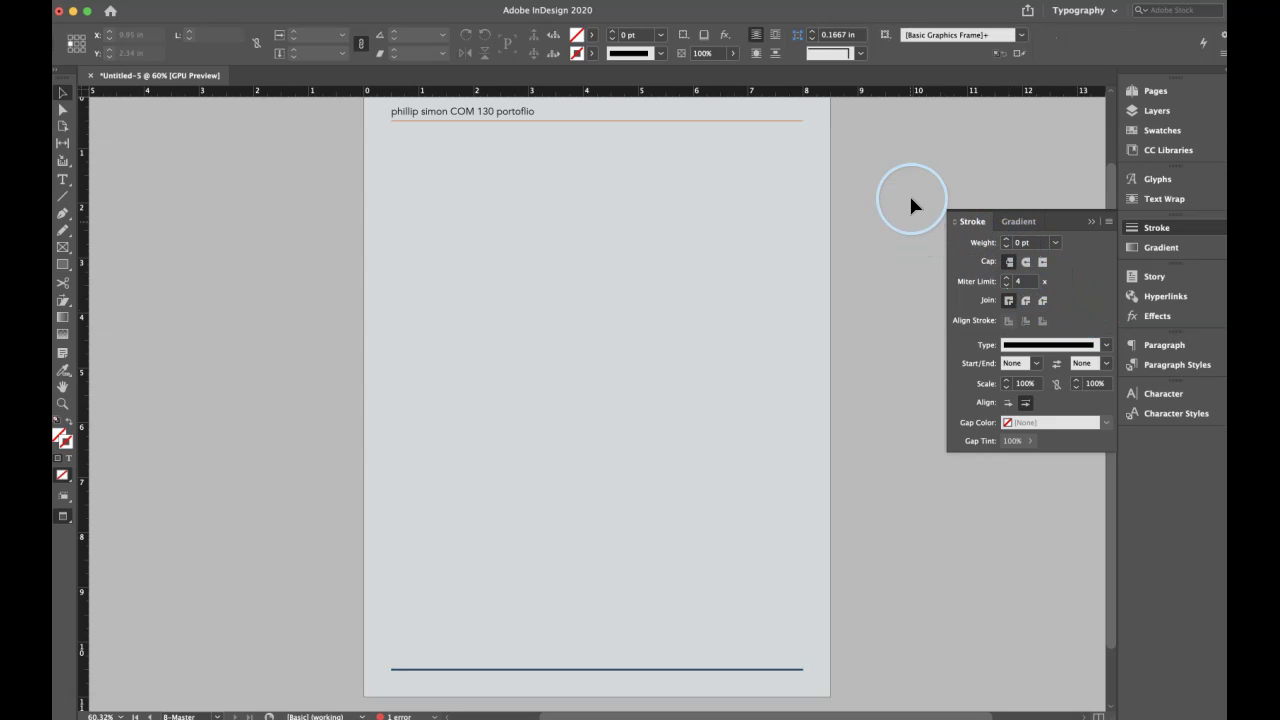
Return to page 6 and check the footer line on the laid-out page
left_click(1155, 92)
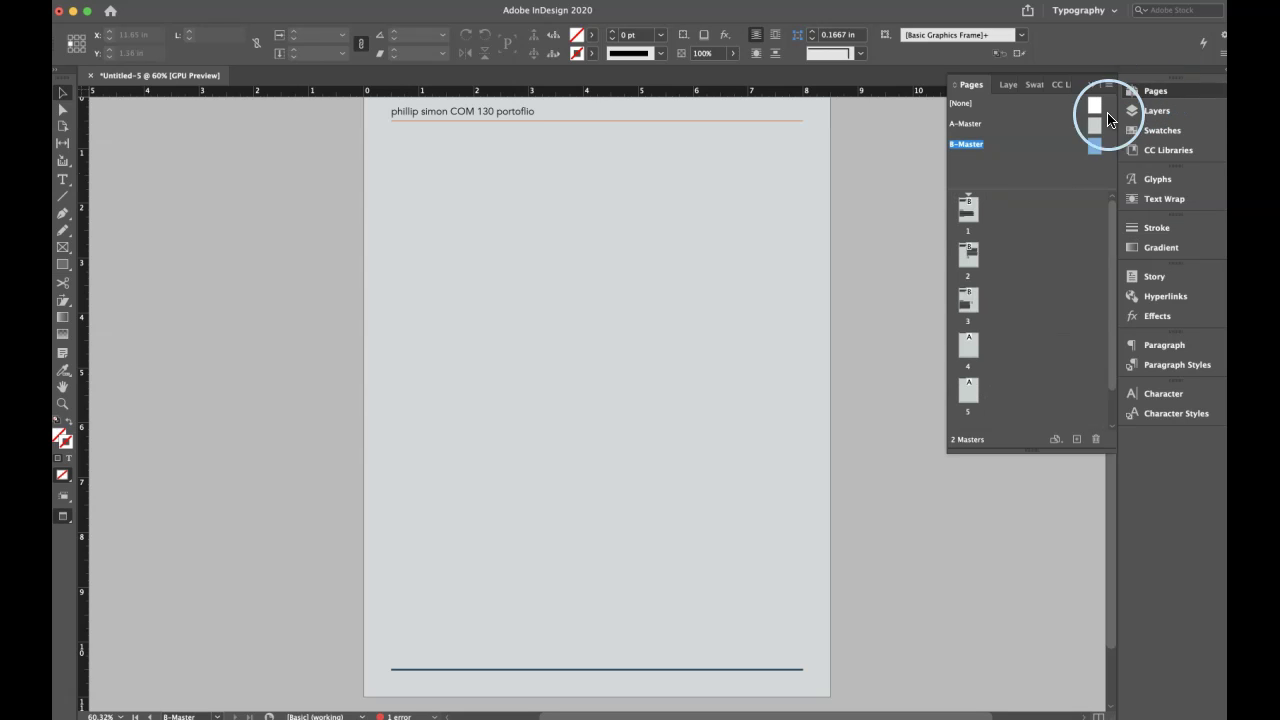
left_click_drag(1012, 376, 969, 408)
double_click(970, 400)
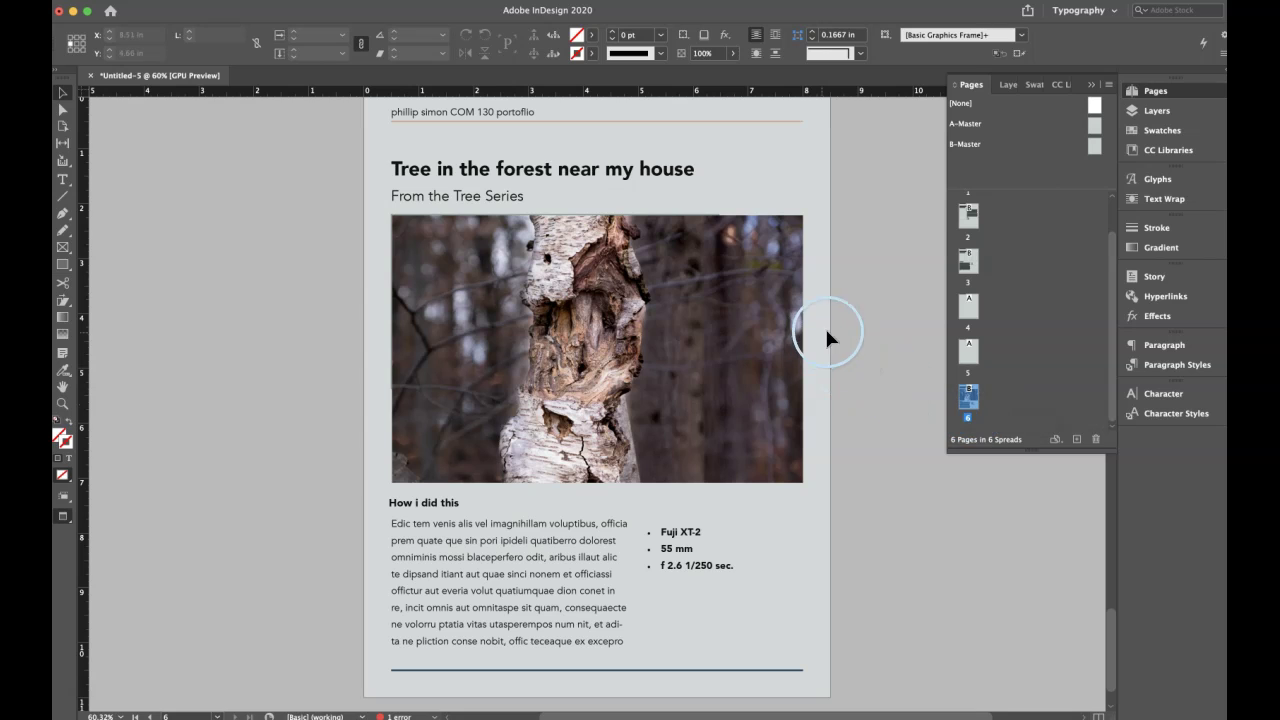
scroll(875, 320, "up", 5)
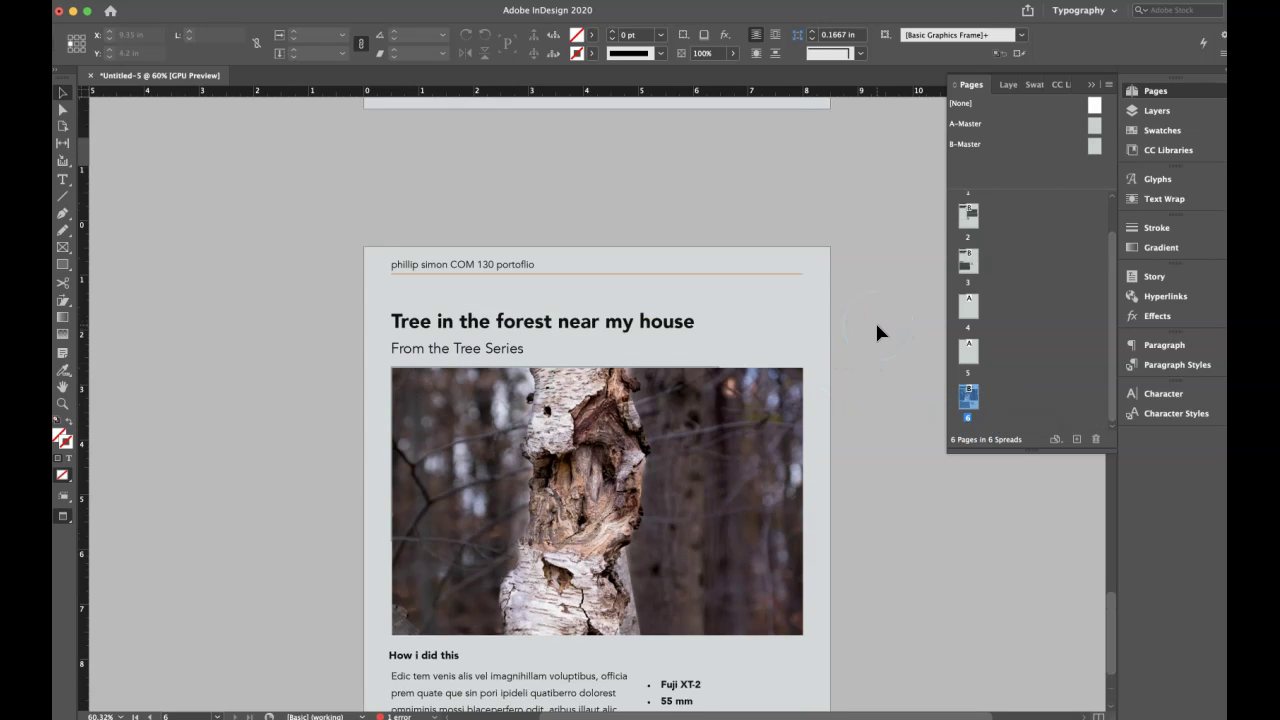
scroll(875, 332, "up", 5)
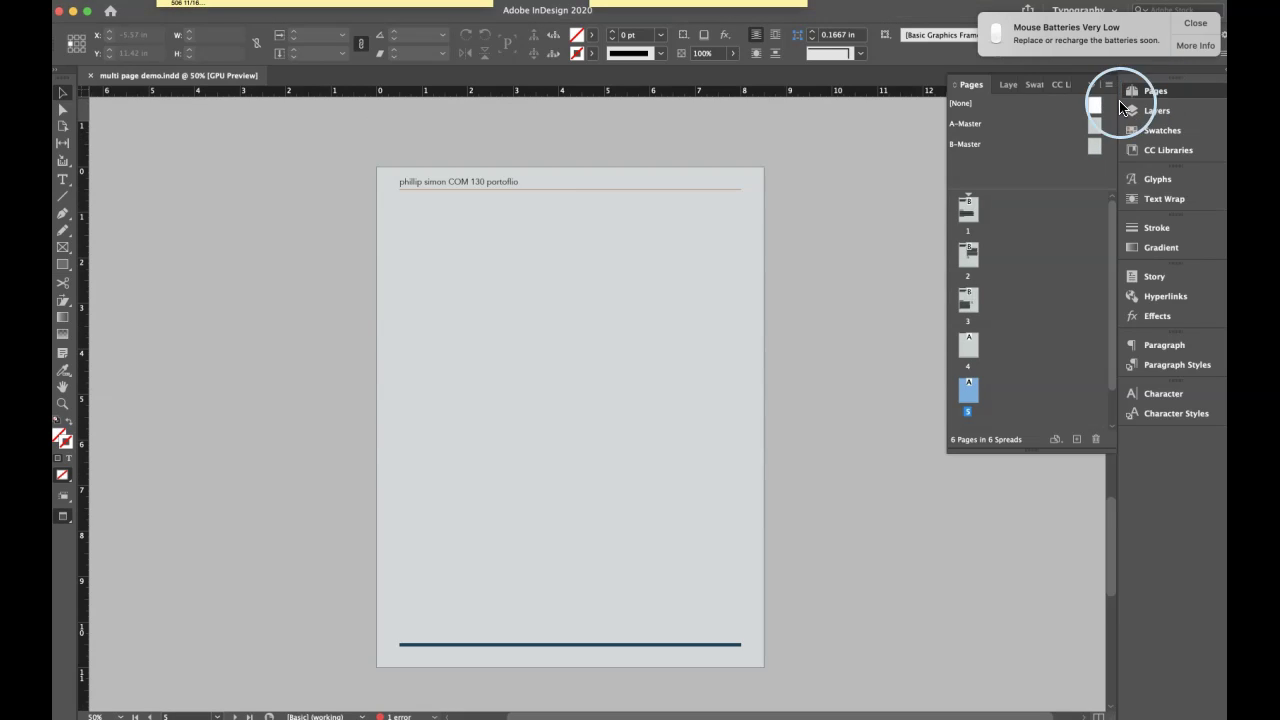
Look through pages 3 to 6, comparing the blank A-Master pages with the laid-out B-Master pages
scroll(701, 432, "down", 5)
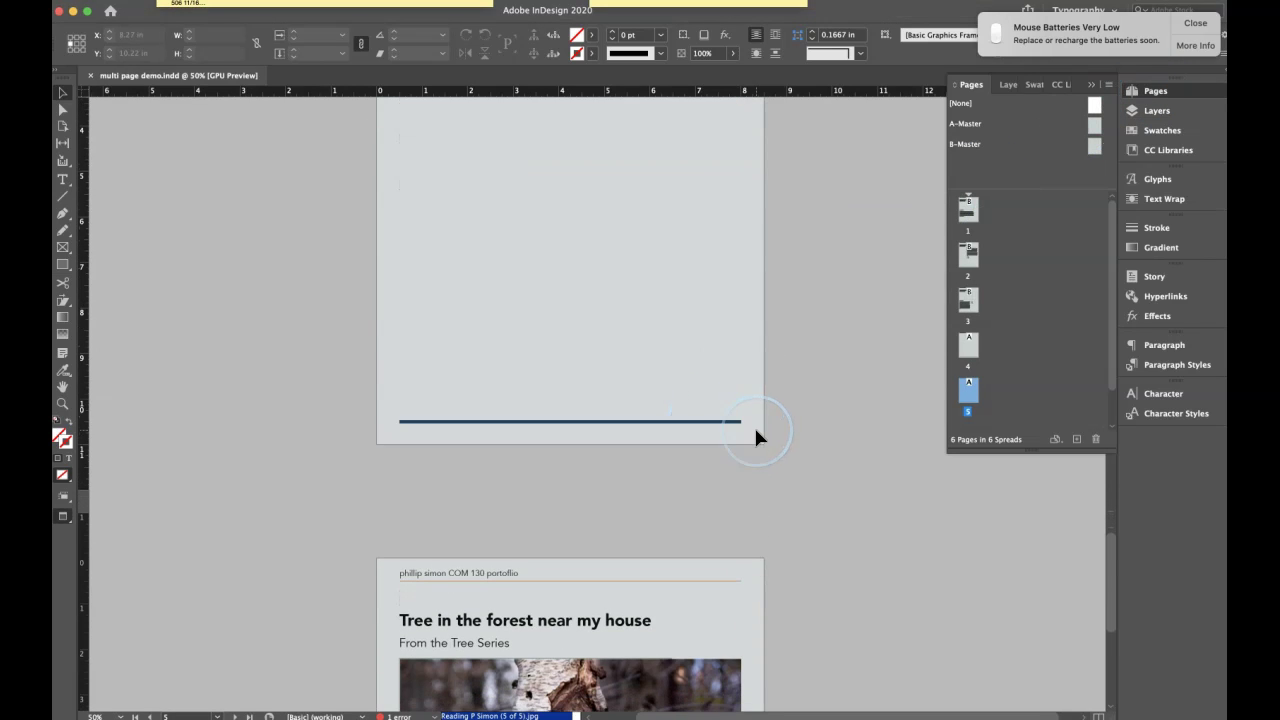
scroll(860, 380, "down", 3)
left_click(967, 345)
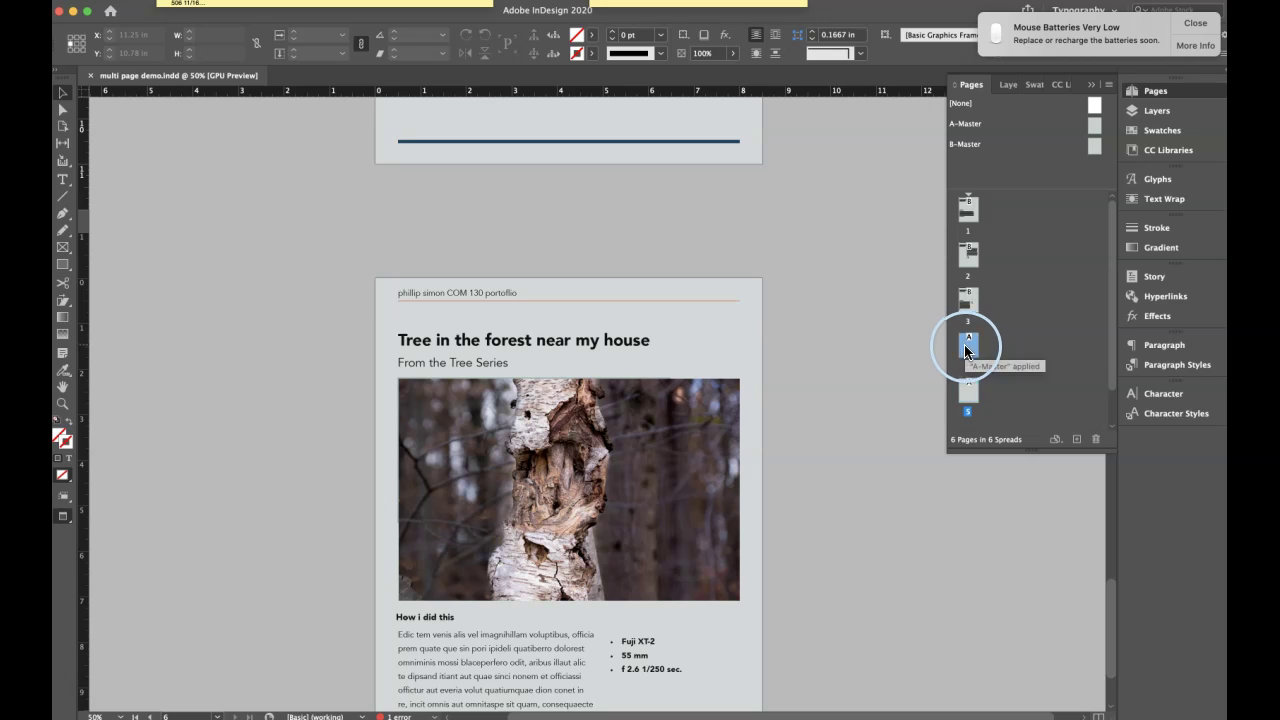
left_click(966, 387)
scroll(1071, 366, "down", 1)
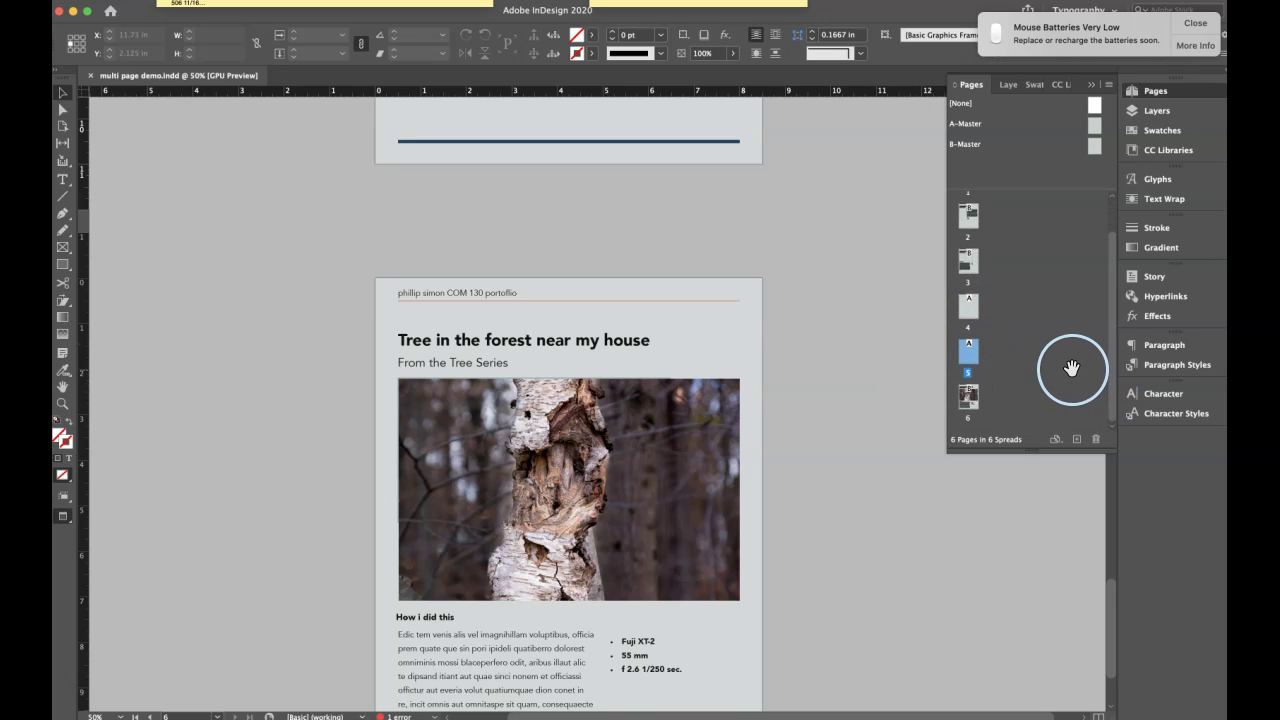
scroll(783, 362, "up", 3)
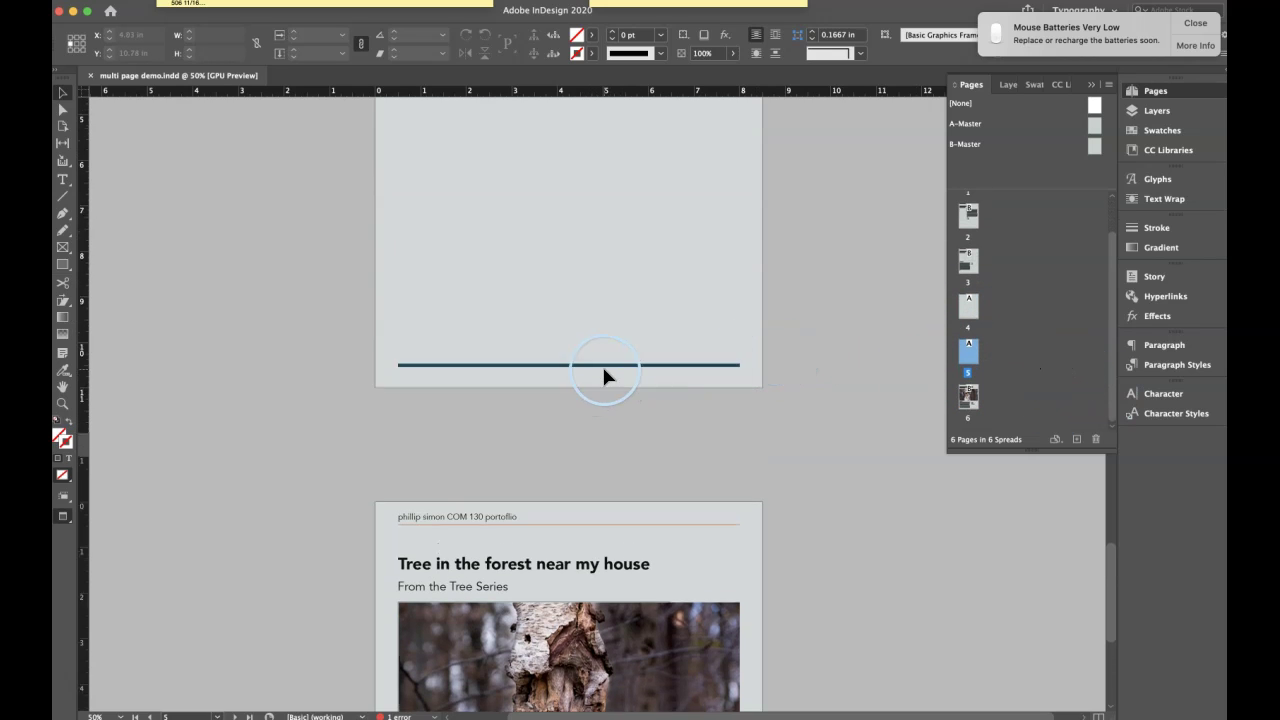
scroll(608, 374, "down", 3)
scroll(604, 372, "up", 5)
scroll(604, 372, "down", 4)
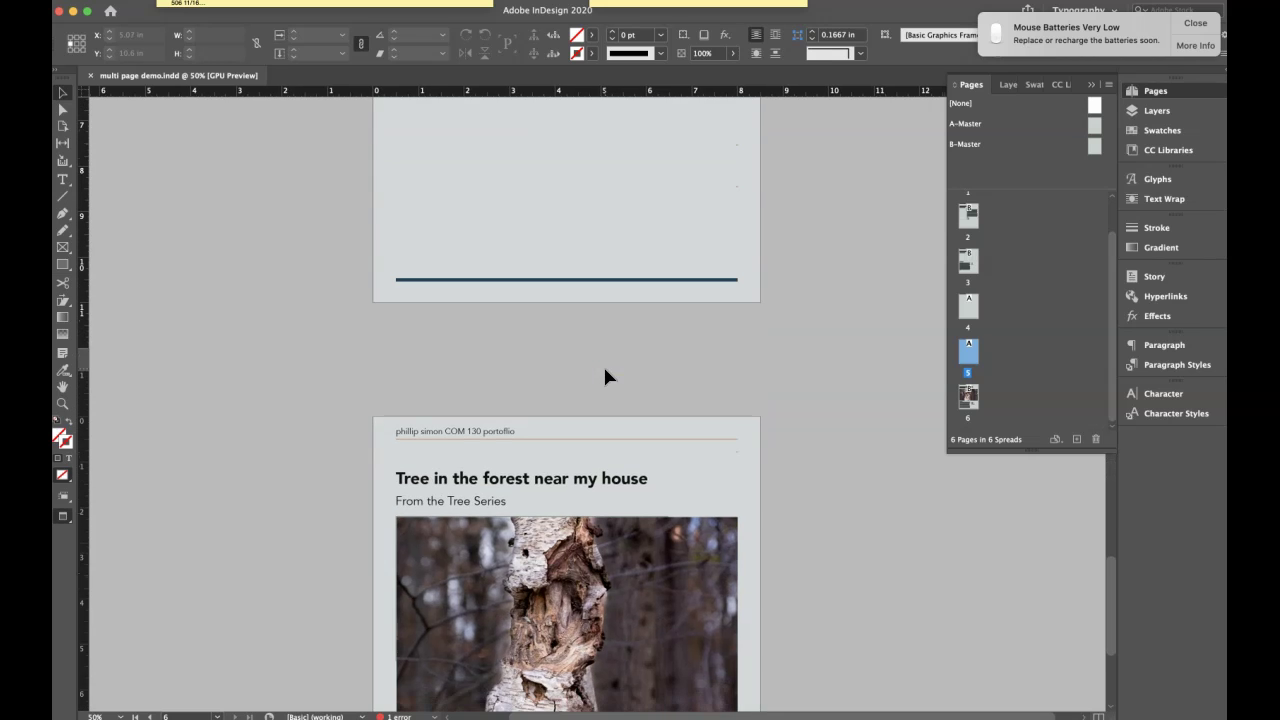
left_click(999, 363)
scroll(735, 324, "up", 4)
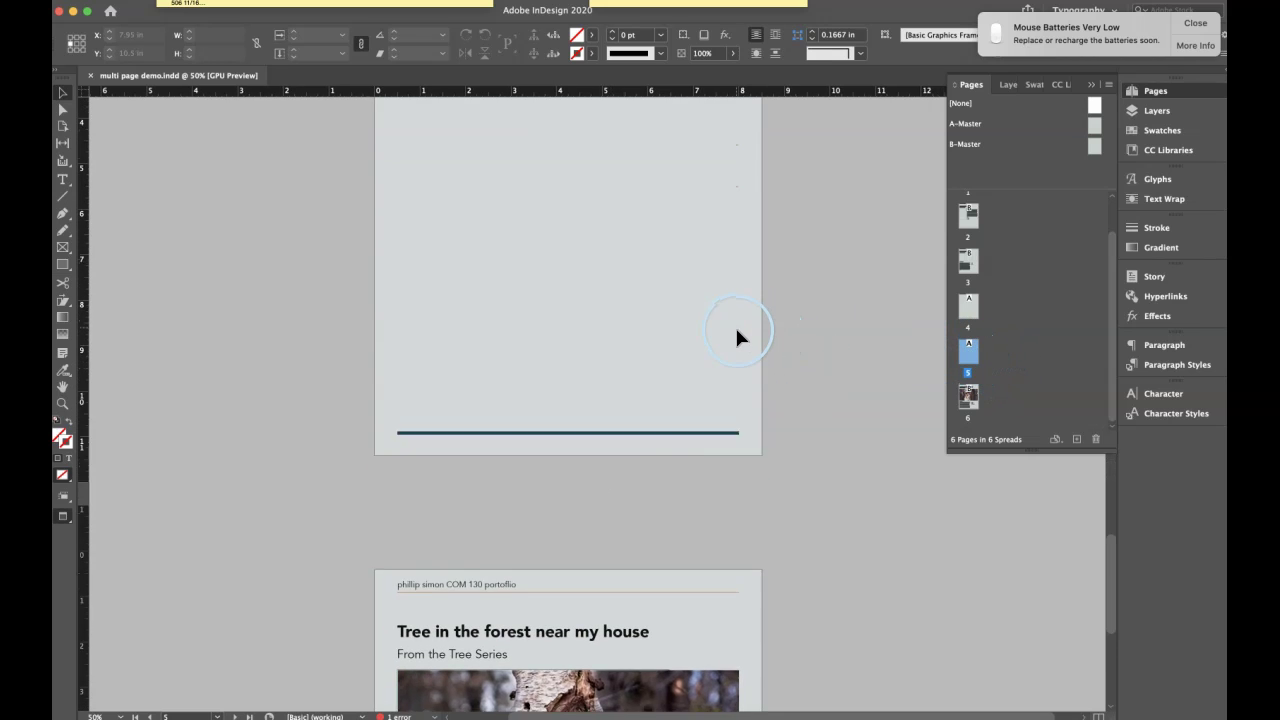
scroll(735, 340, "up", 5)
scroll(735, 340, "down", 2)
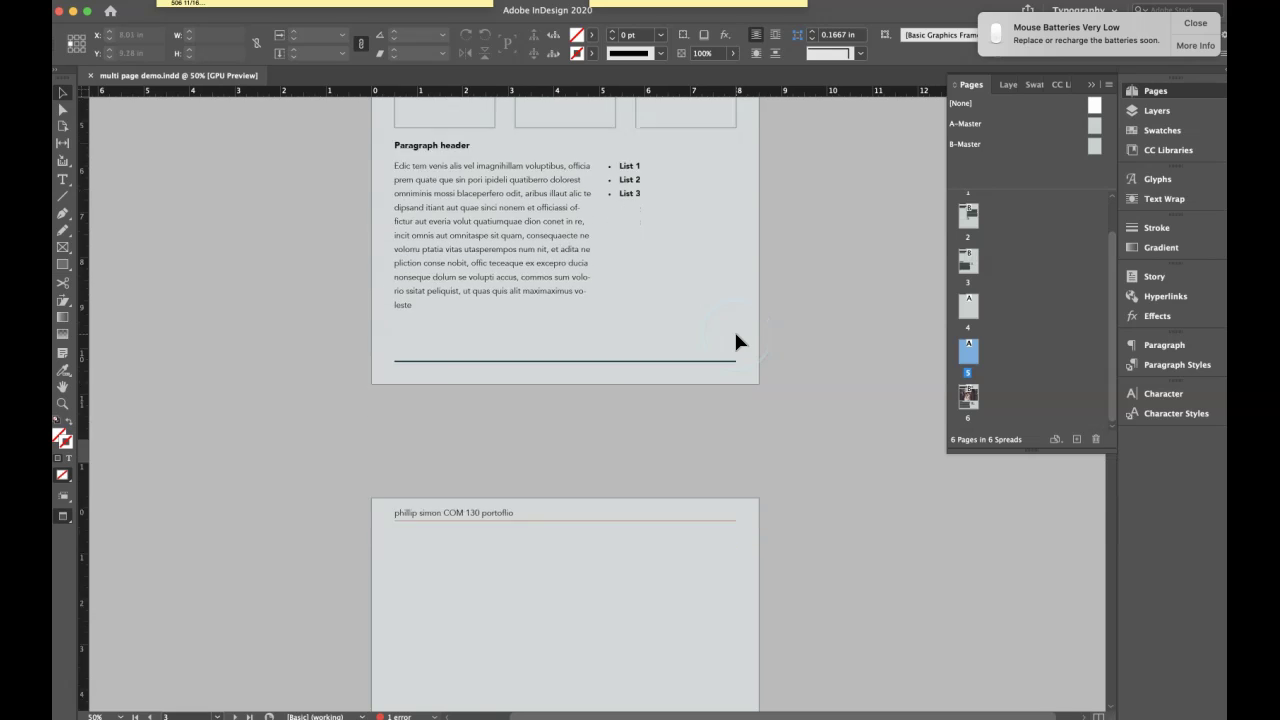
Compare the blank A-Master pages 4 and 5 with the laid-out page 6, with and without guides
scroll(735, 342, "down", 2)
left_click(740, 354)
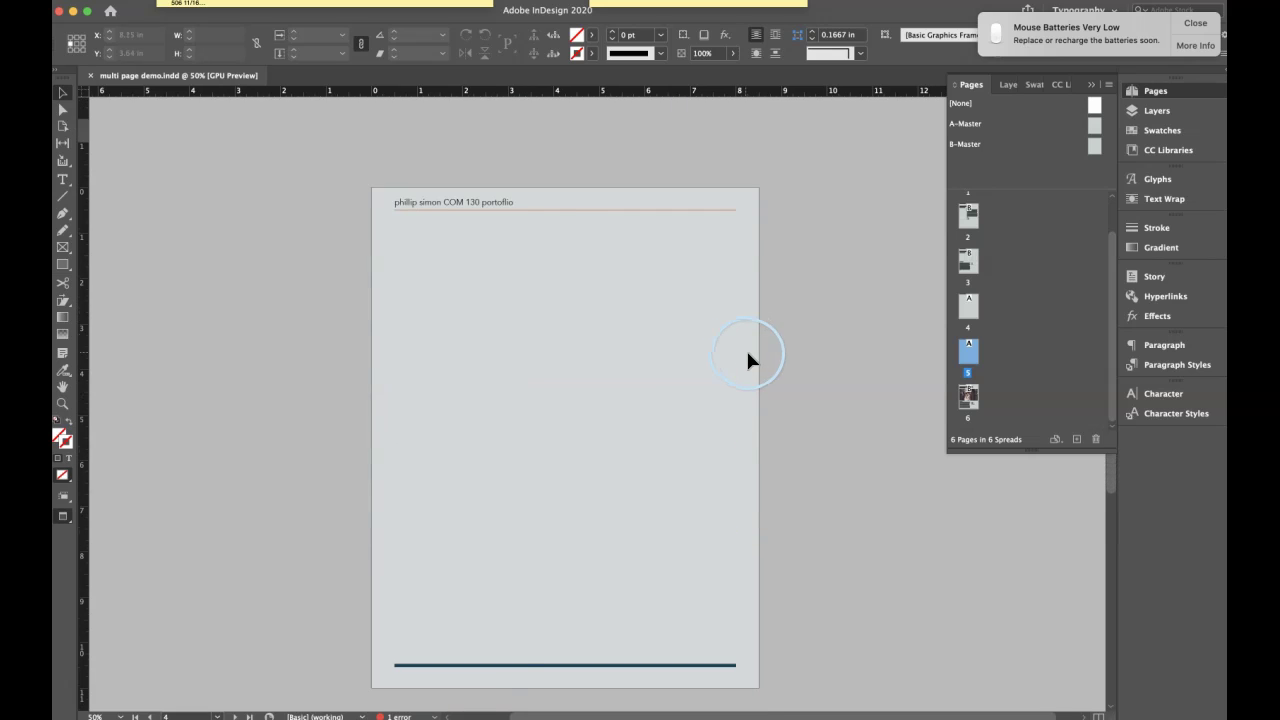
key("w")
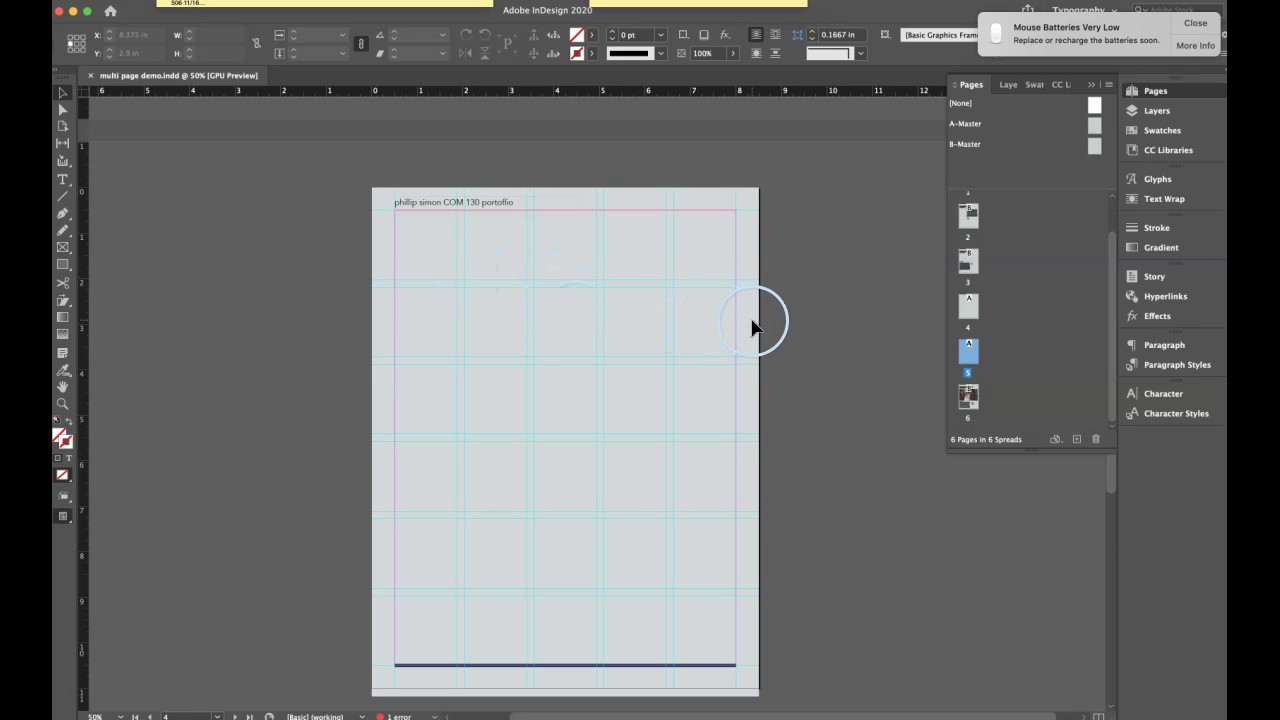
key("w")
key("w")
scroll(768, 328, "down", 6)
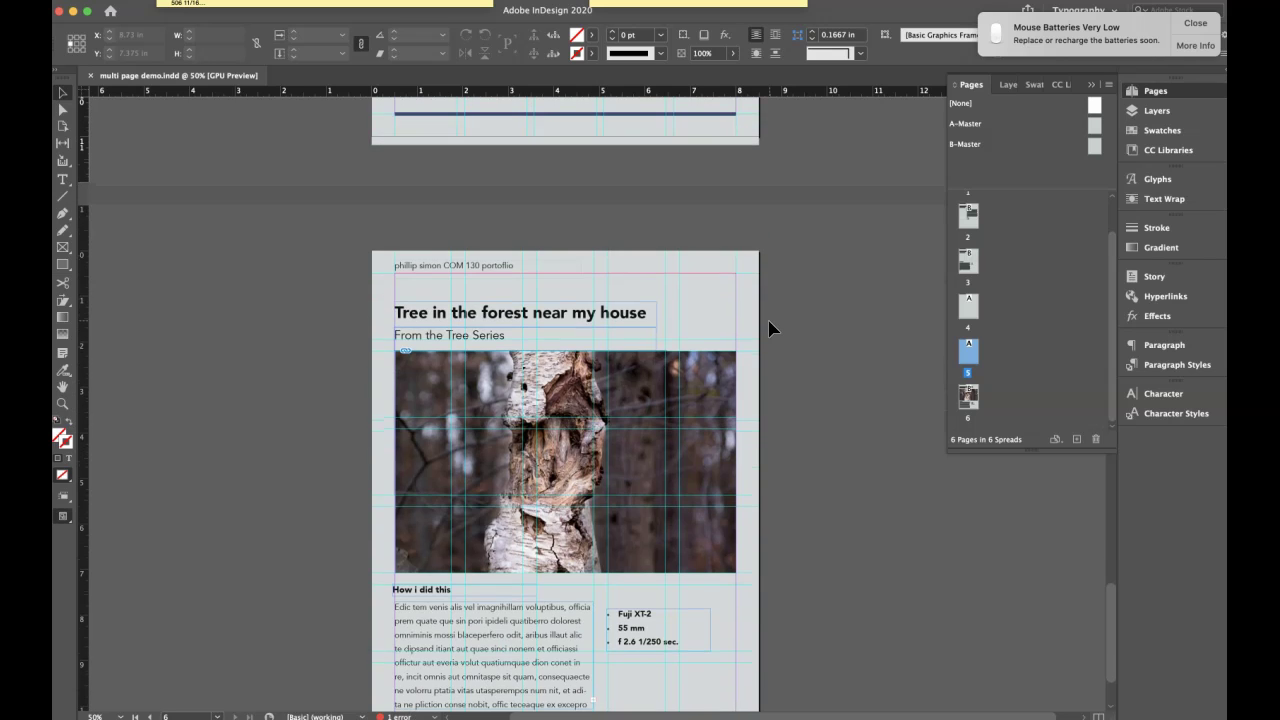
scroll(700, 340, "up", 8)
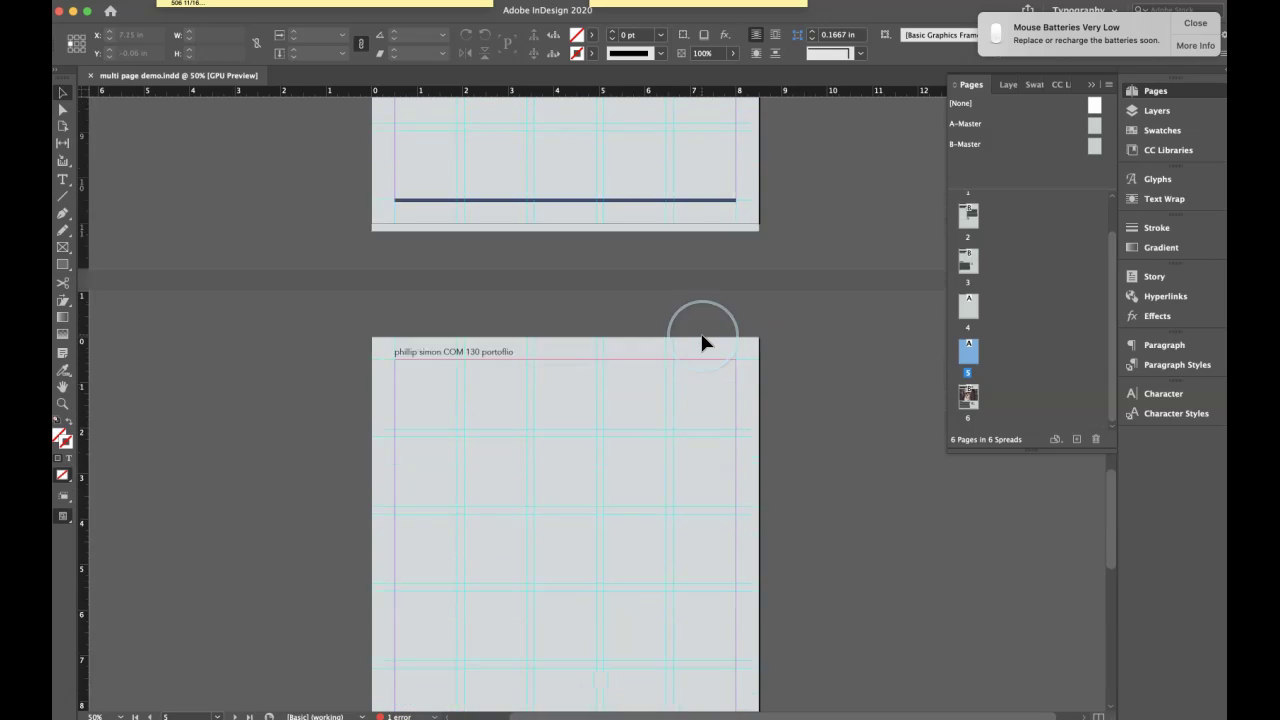
scroll(702, 343, "down", 2)
key("shift+Page_Up")
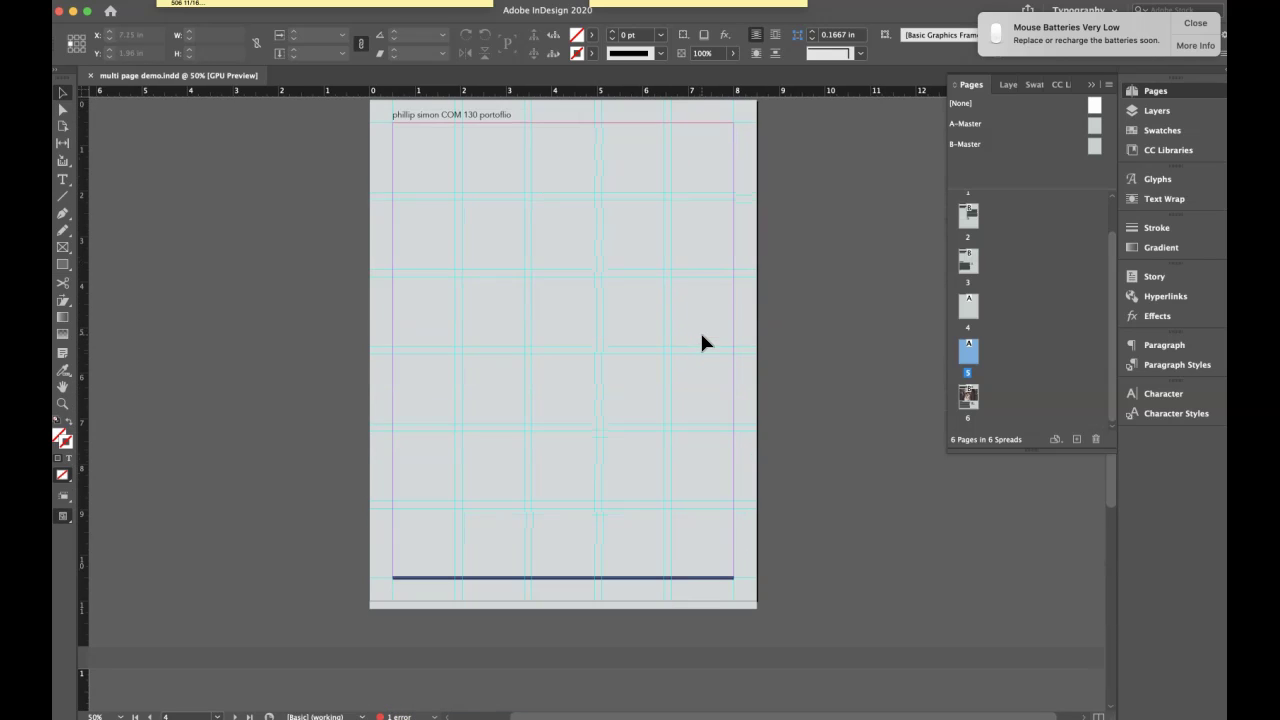
scroll(880, 195, "up", 1)
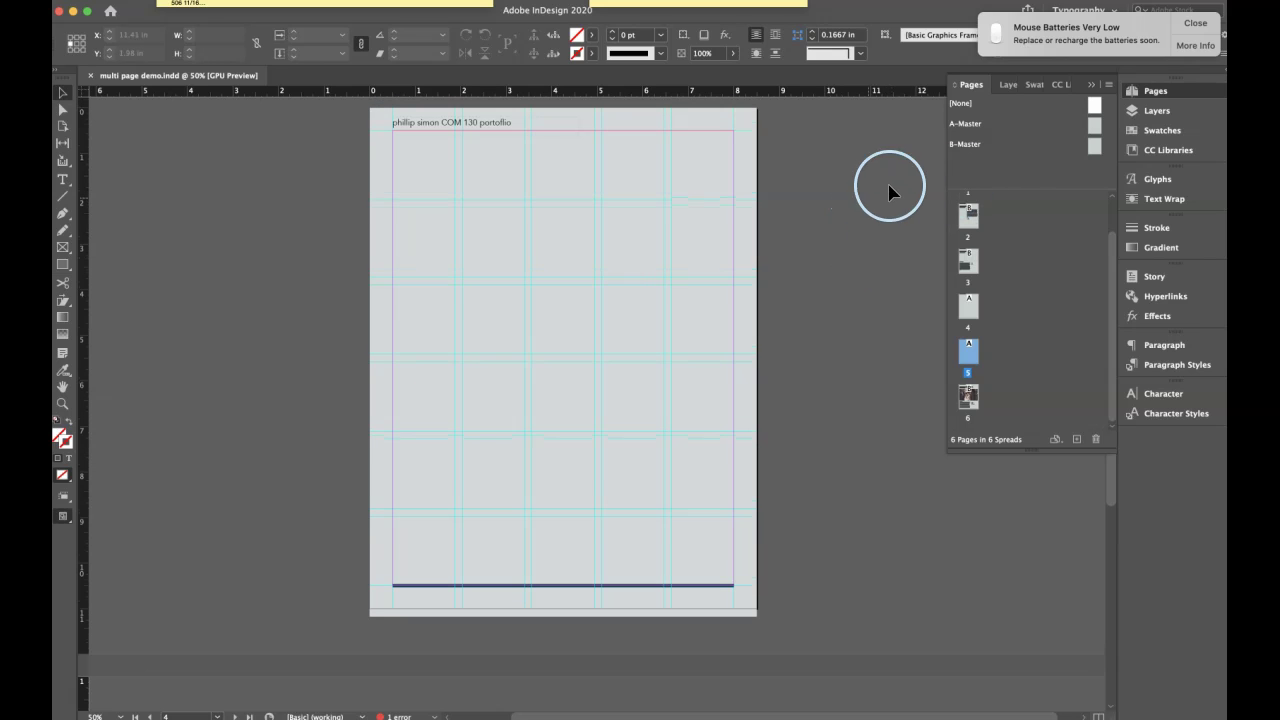
Apply B-Master to blank pages 5 and 4 and check their guides and footer lines
left_click(1095, 147)
left_click_drag(1095, 147, 972, 352)
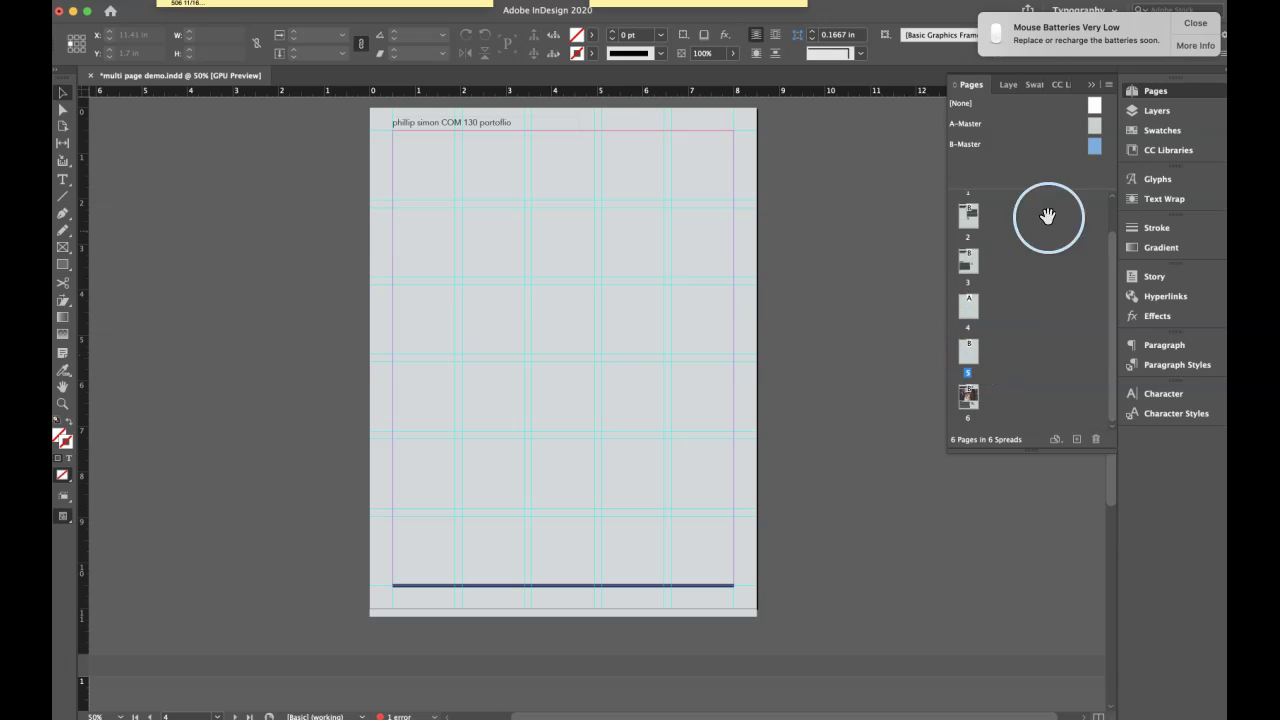
left_click_drag(1090, 145, 975, 309)
scroll(598, 346, "up", 1)
scroll(598, 346, "down", 3)
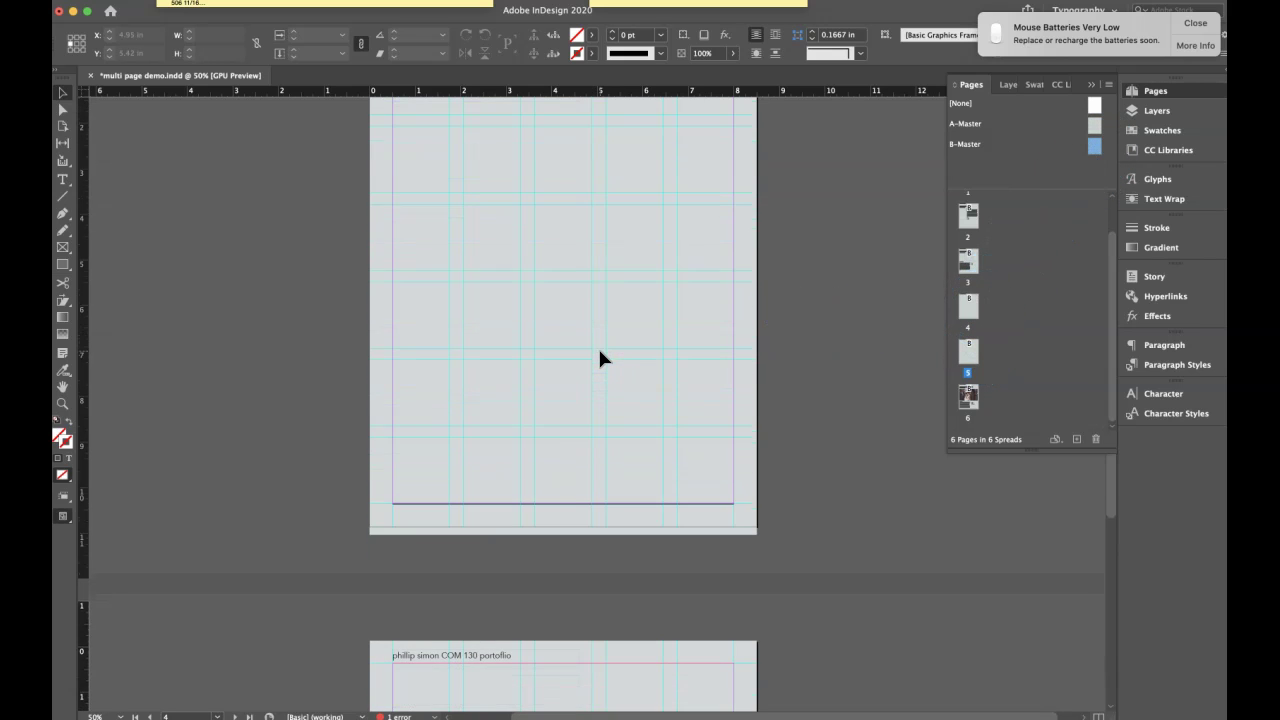
scroll(651, 313, "down", 5)
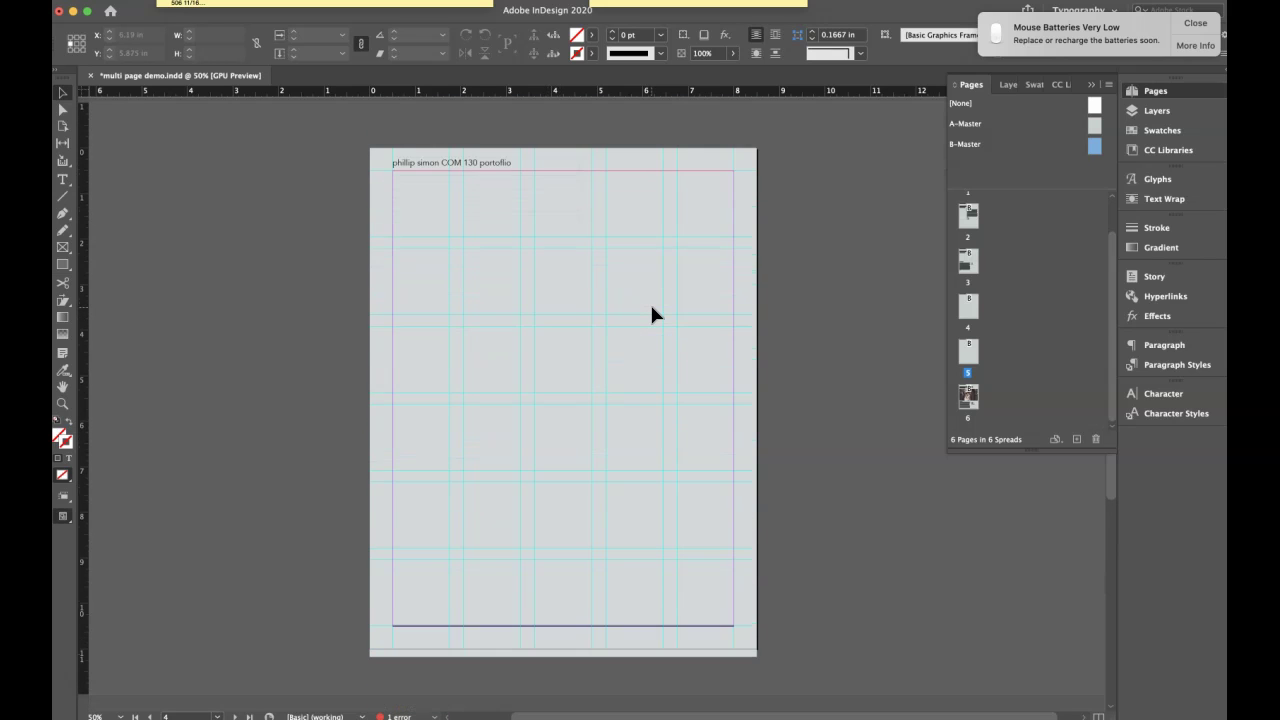
scroll(651, 315, "up", 5)
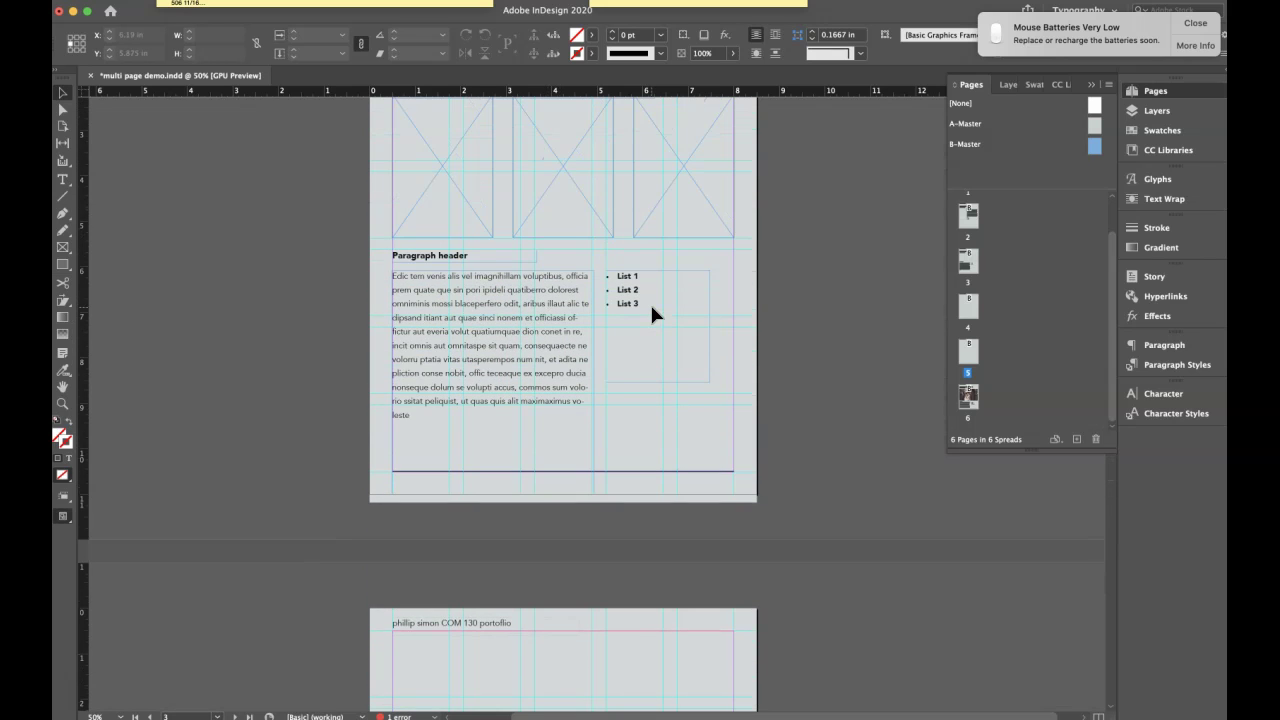
Delete blank pages 5 and 4 from the document, along with the unused A-Master spread
mouse_move(966, 350)
left_mouse_down()
mouse_move(957, 194)
mouse_move(968, 352)
left_mouse_up()
right_click(969, 355)
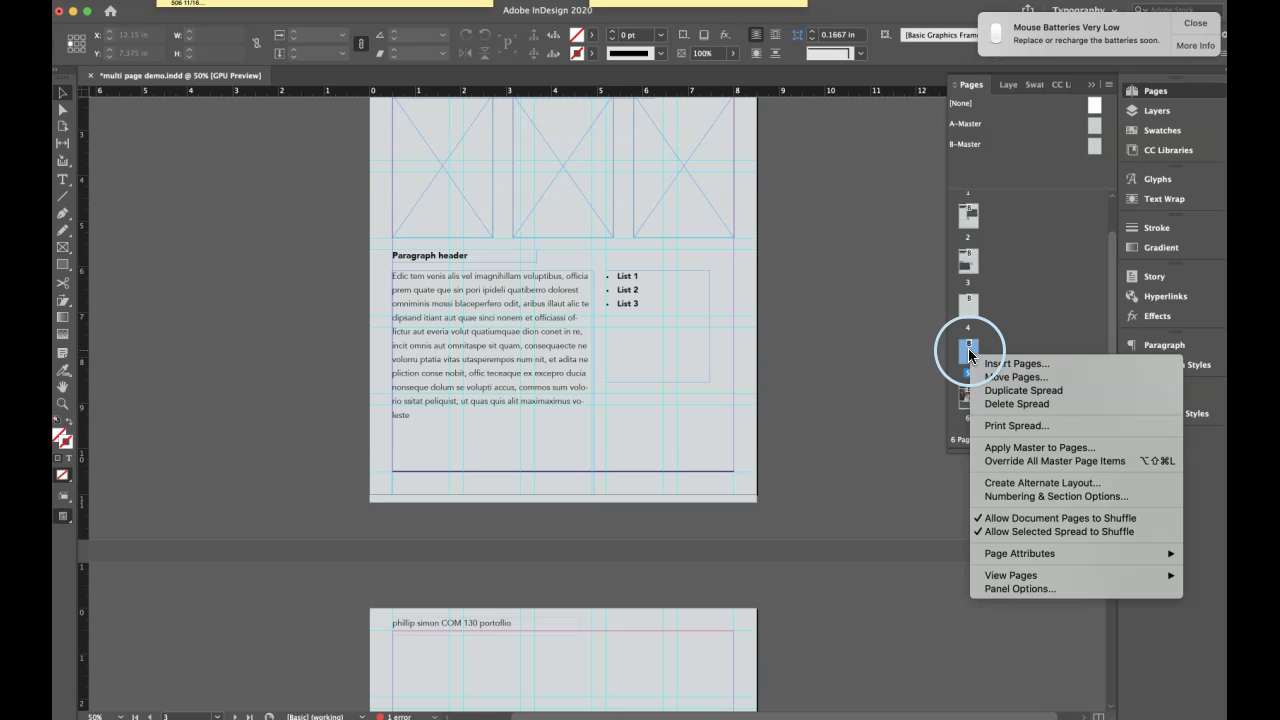
left_click(1001, 404)
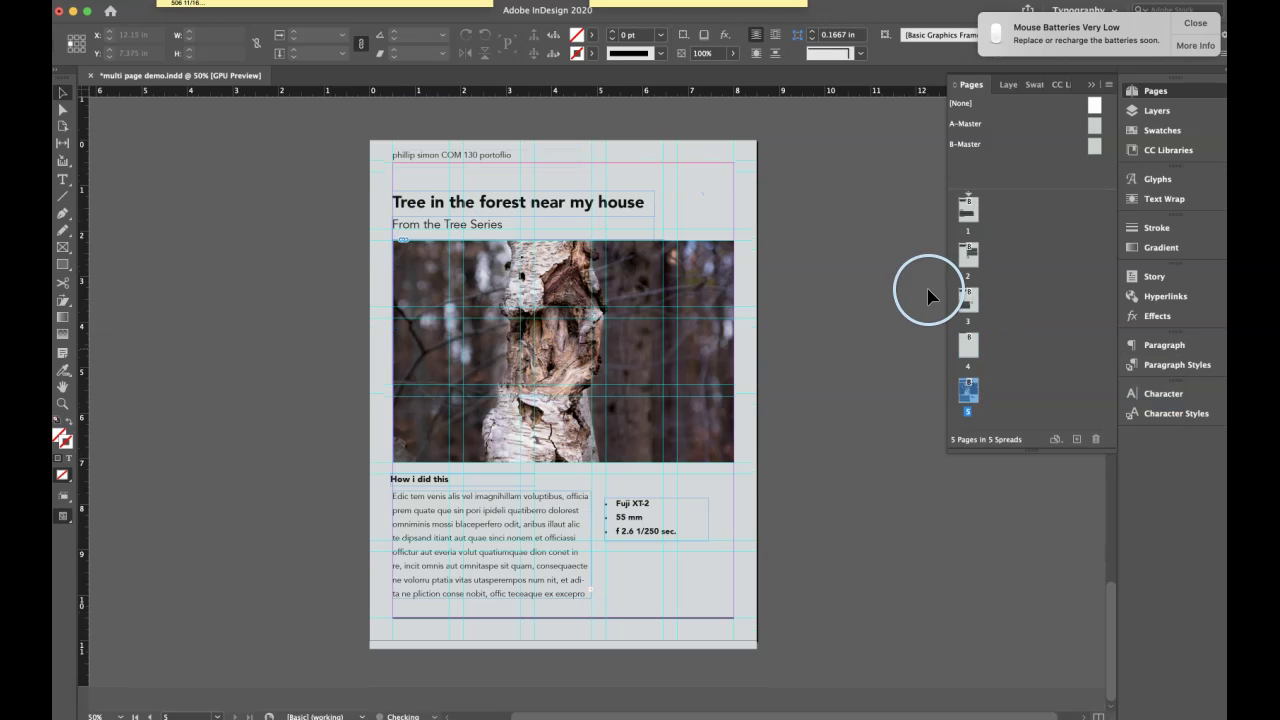
right_click(971, 349)
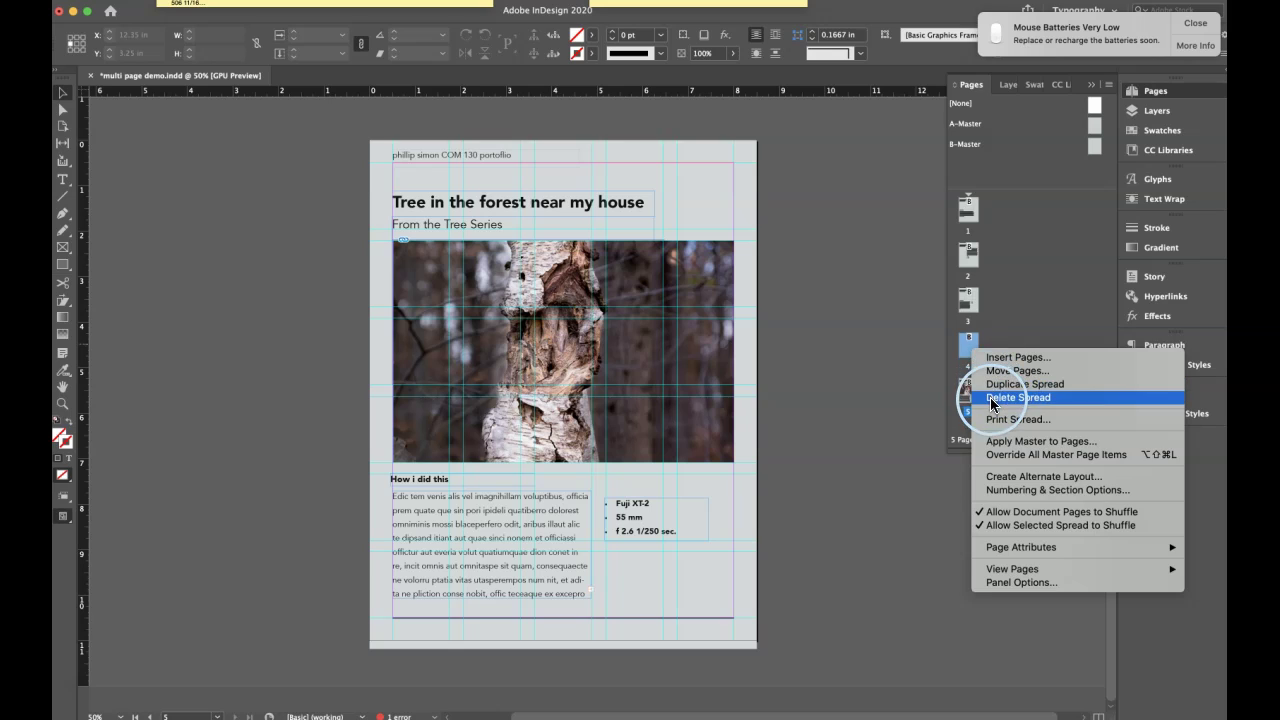
left_click(971, 297)
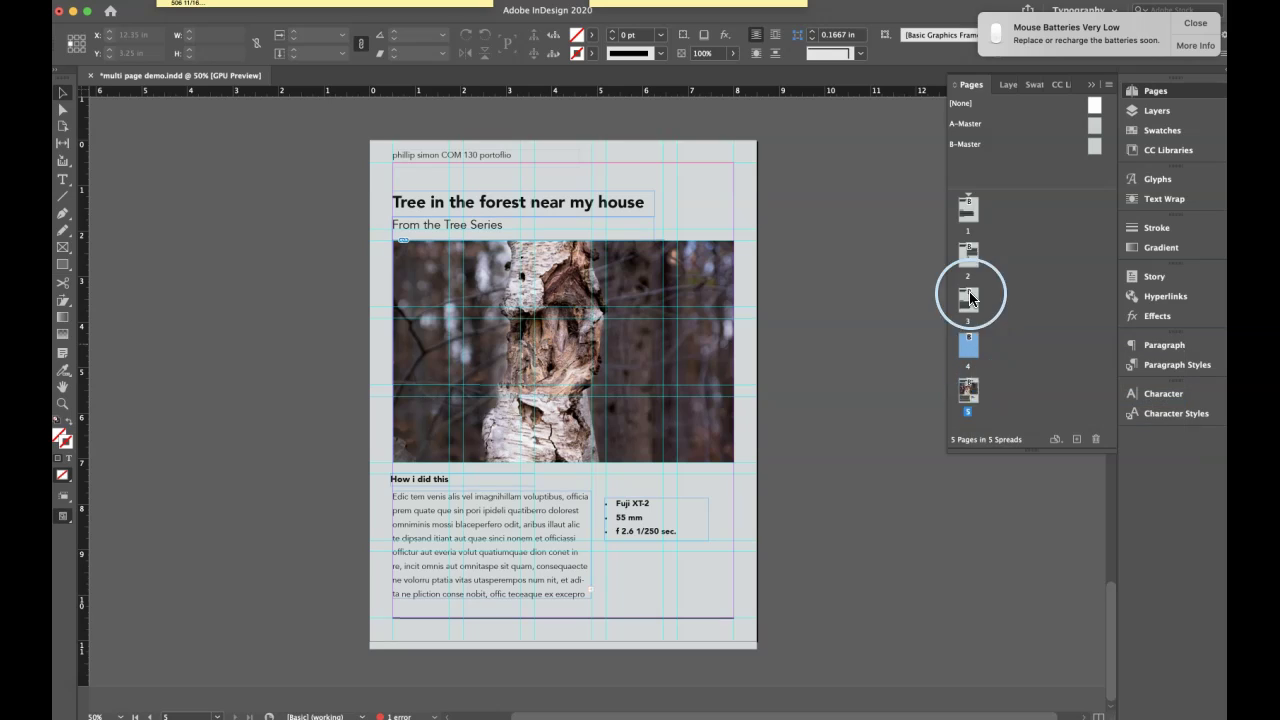
right_click(972, 122)
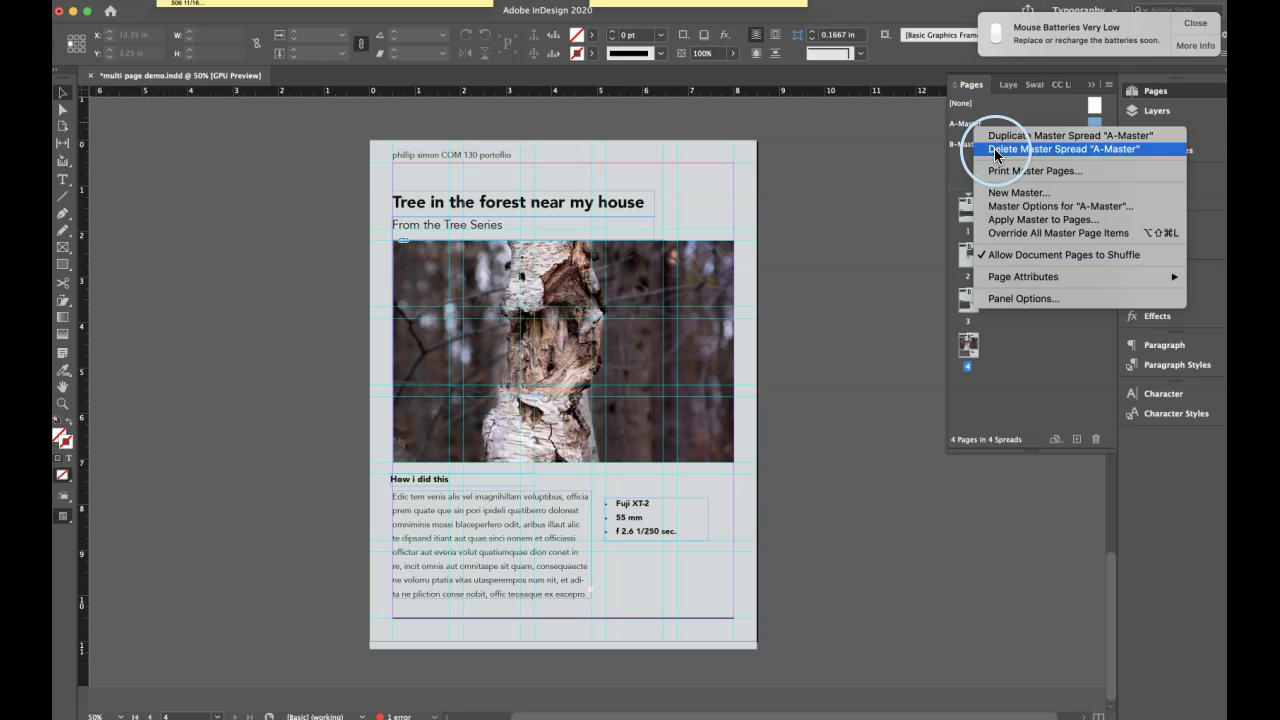
left_click(996, 148)
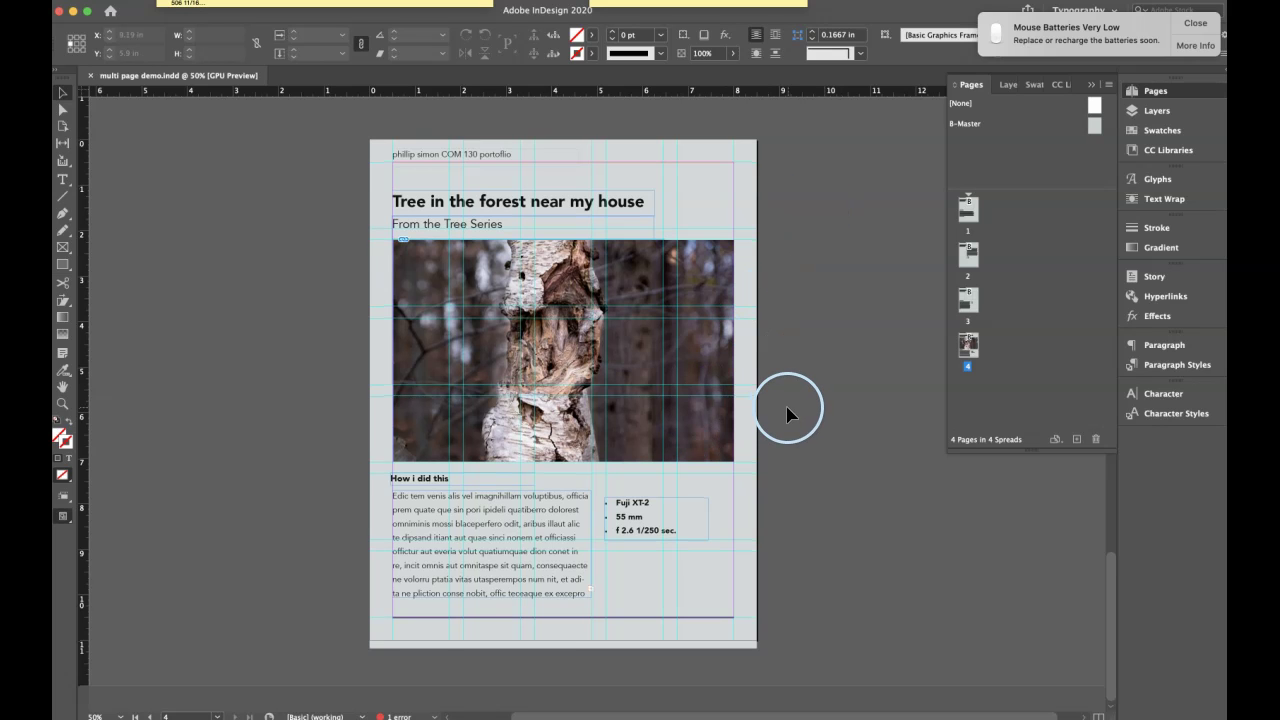
Copy the bullet list from page 2 and place it on page 1 below the paragraph text, aligned with the left margin
scroll(789, 411, "up", 1)
scroll(789, 411, "up", 15)
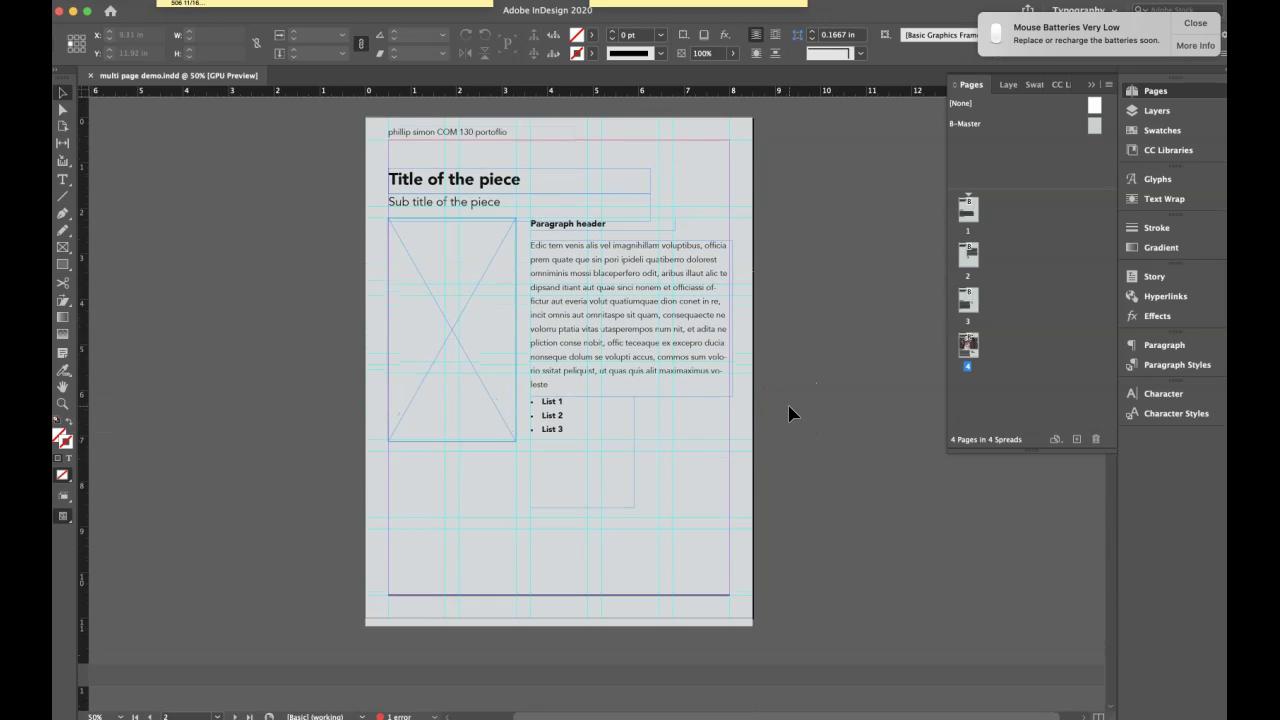
left_click(560, 425)
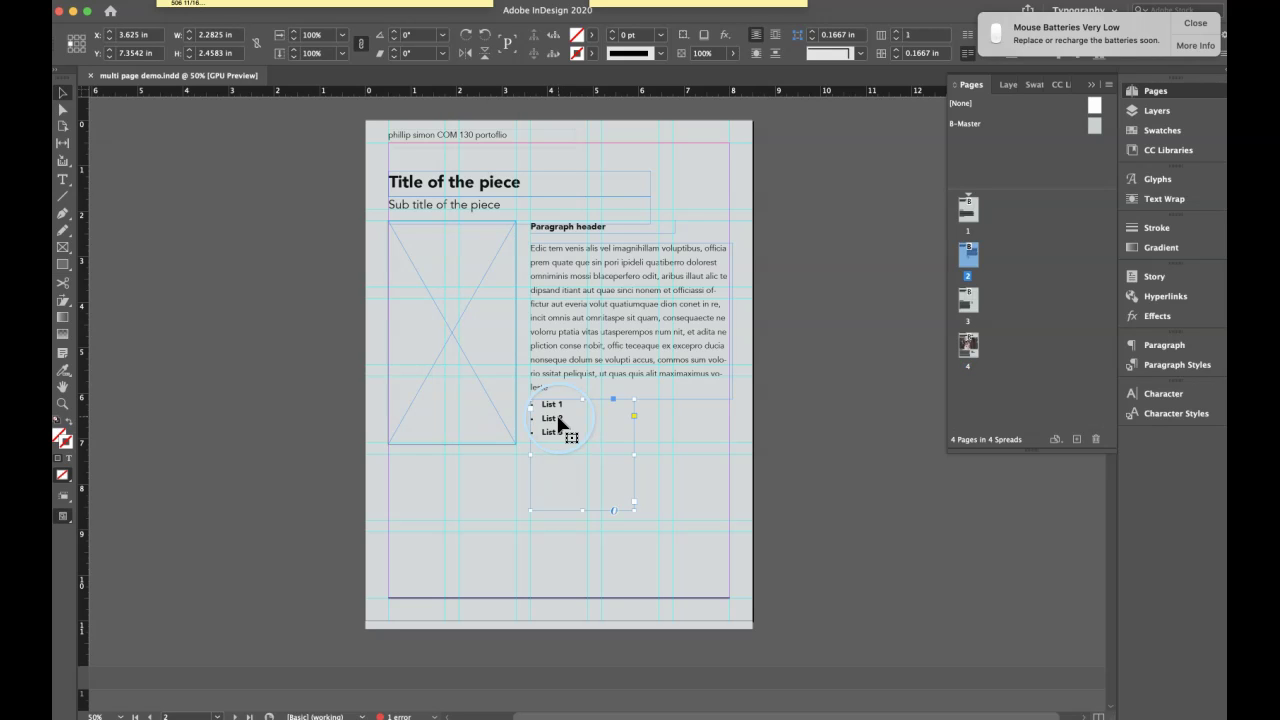
scroll(695, 428, "up", 20)
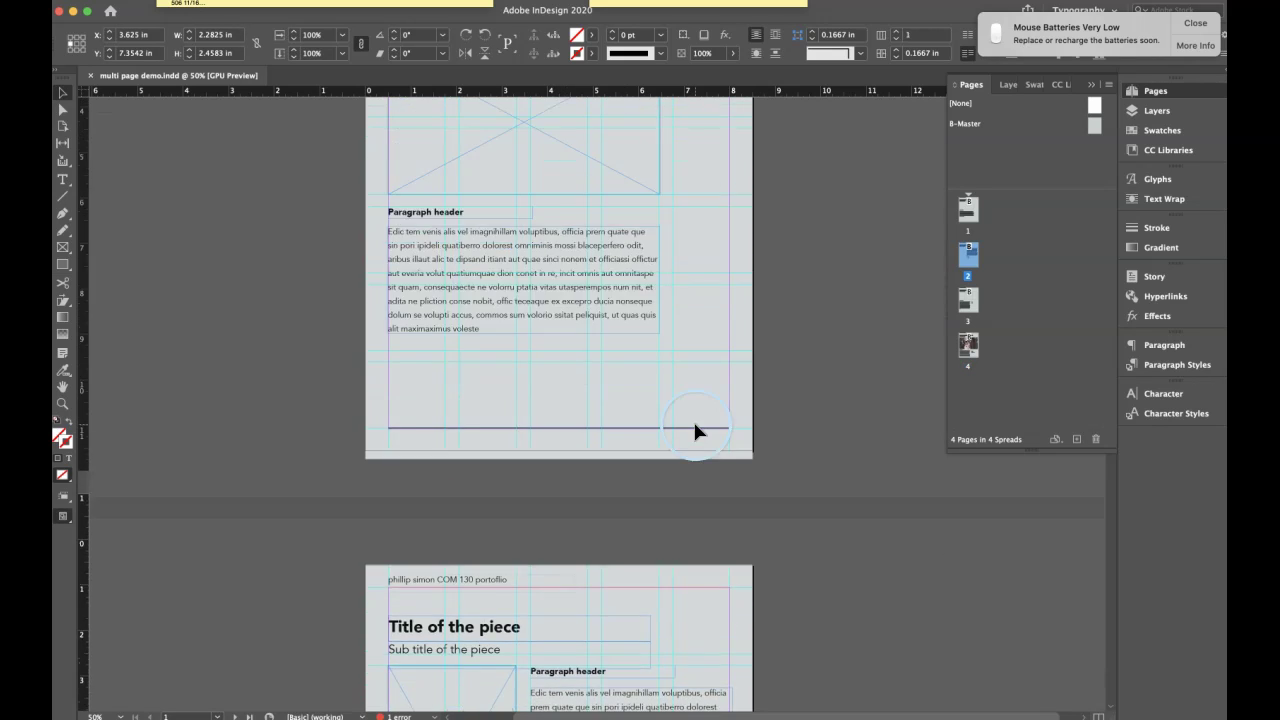
key("super+v")
left_click_drag(565, 390, 410, 587)
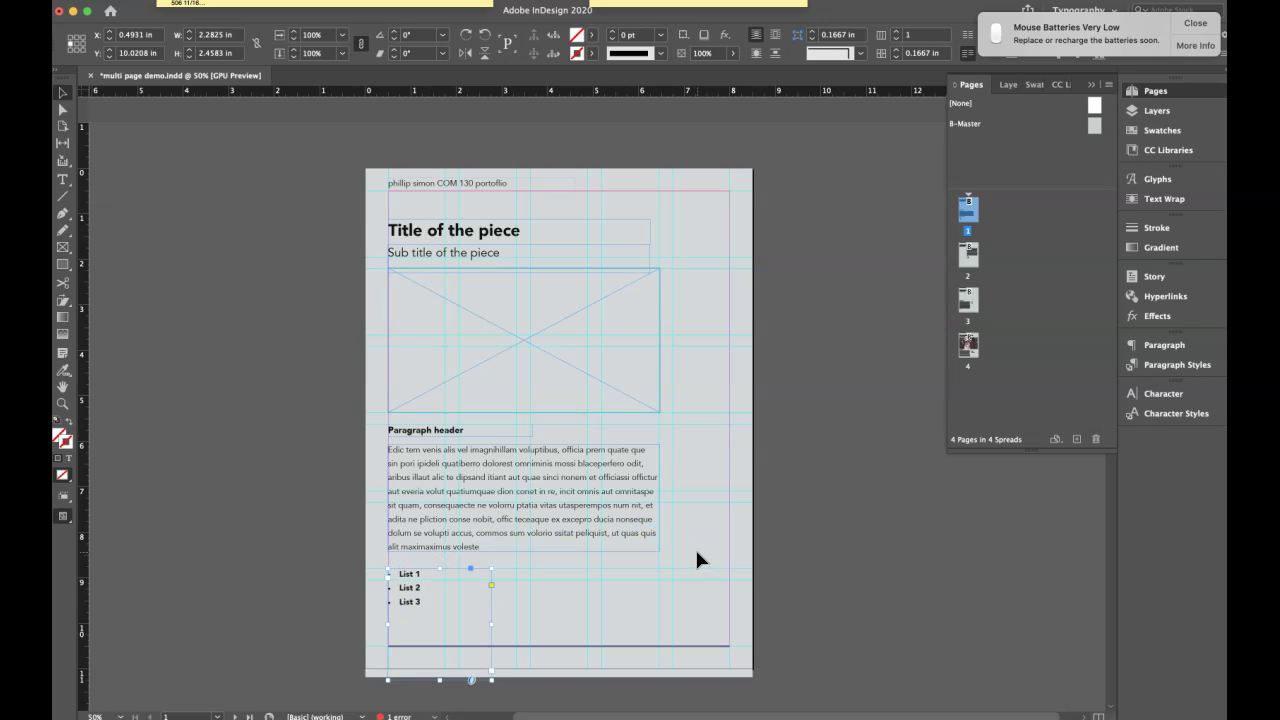
Preview the layouts of pages 1 to 3 without guides, and show the guides again on page 3
left_click(717, 545)
key("w")
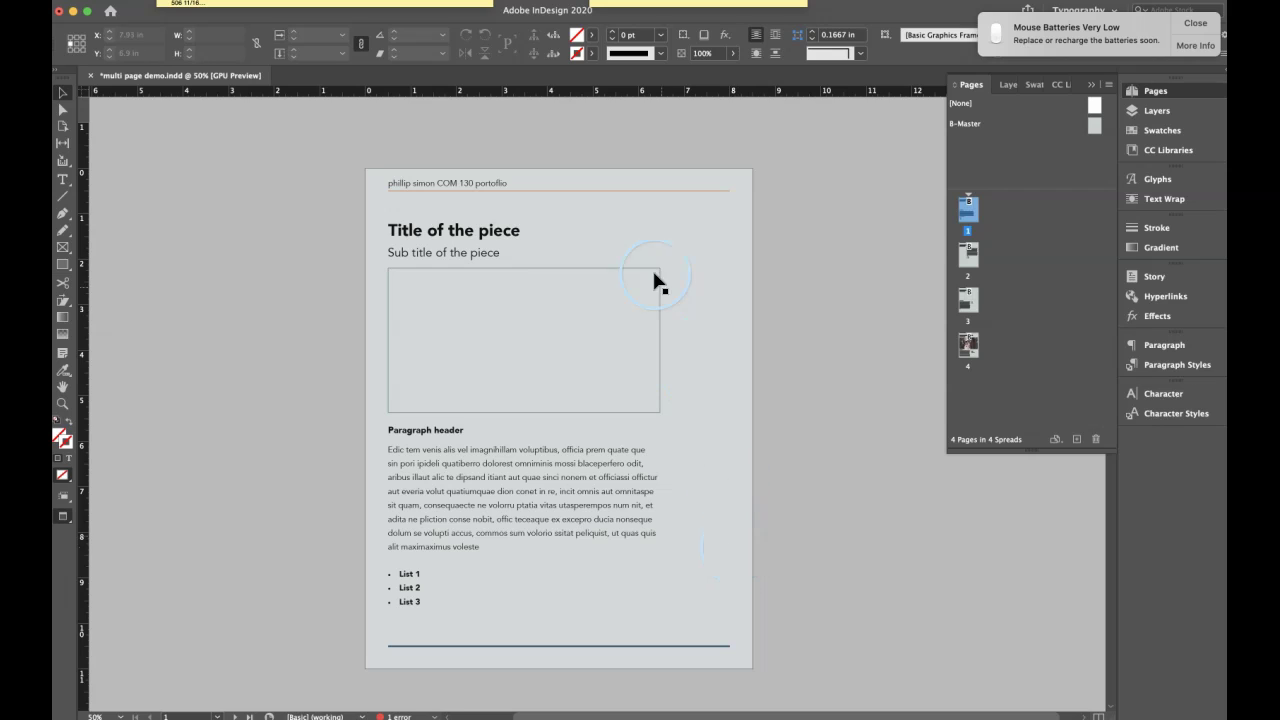
left_click(656, 299)
scroll(676, 347, "down", 10)
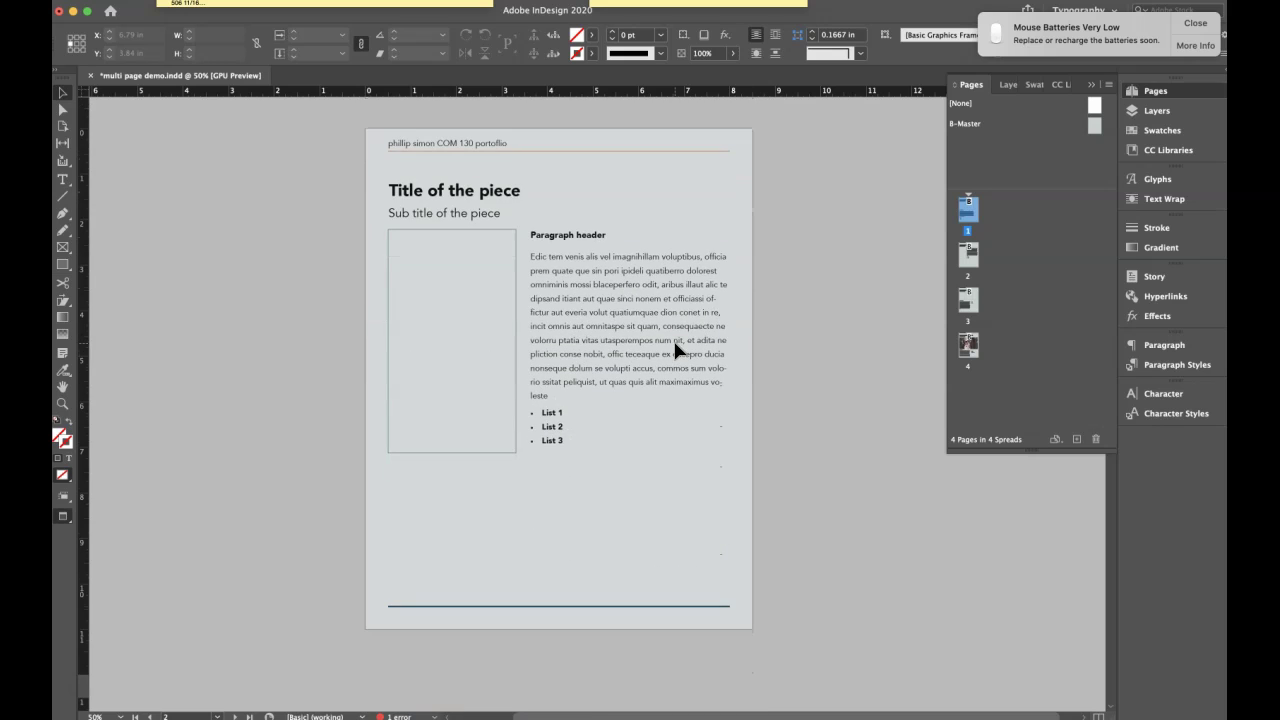
scroll(676, 350, "down", 10)
left_click(535, 346)
left_click(475, 343)
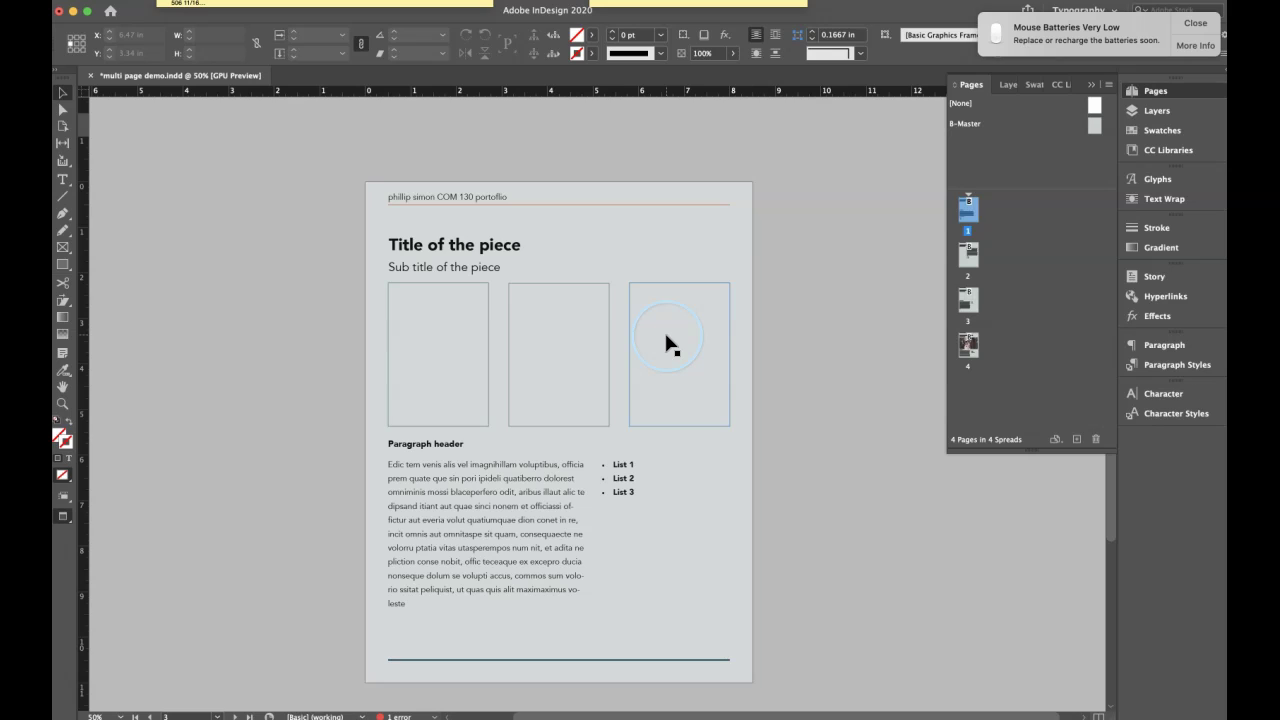
scroll(676, 342, "down", 1)
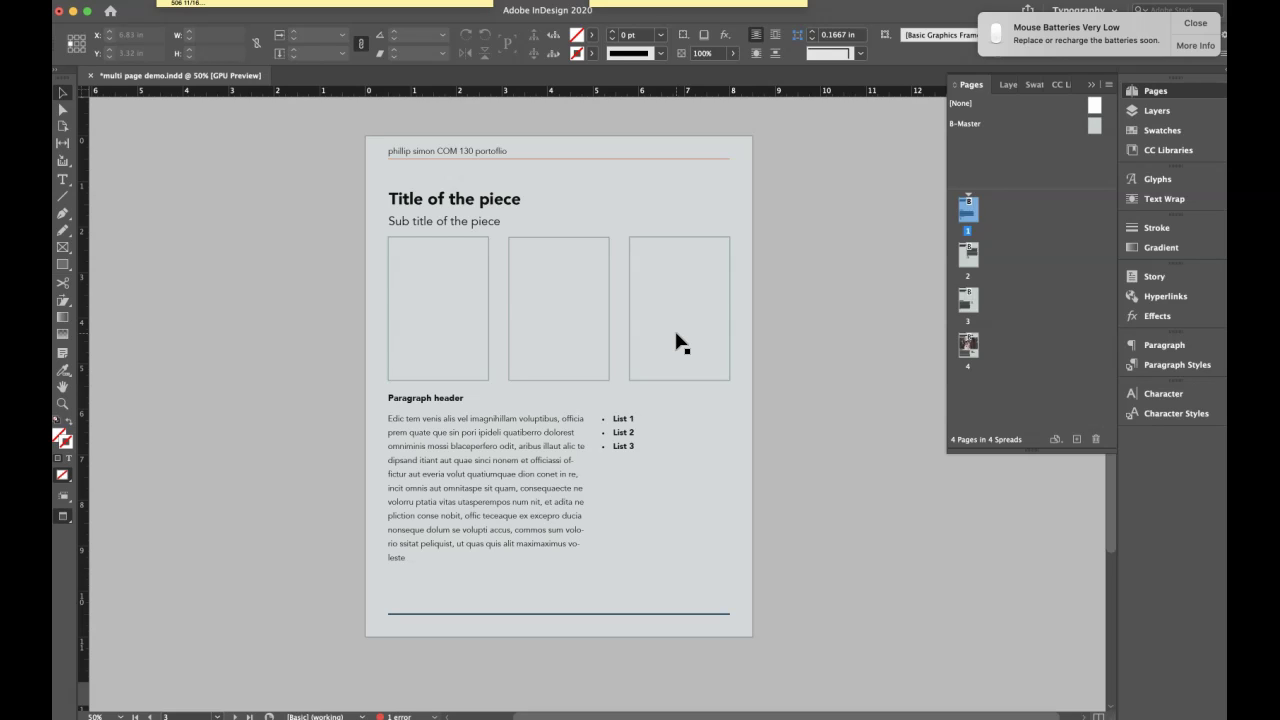
key("w")
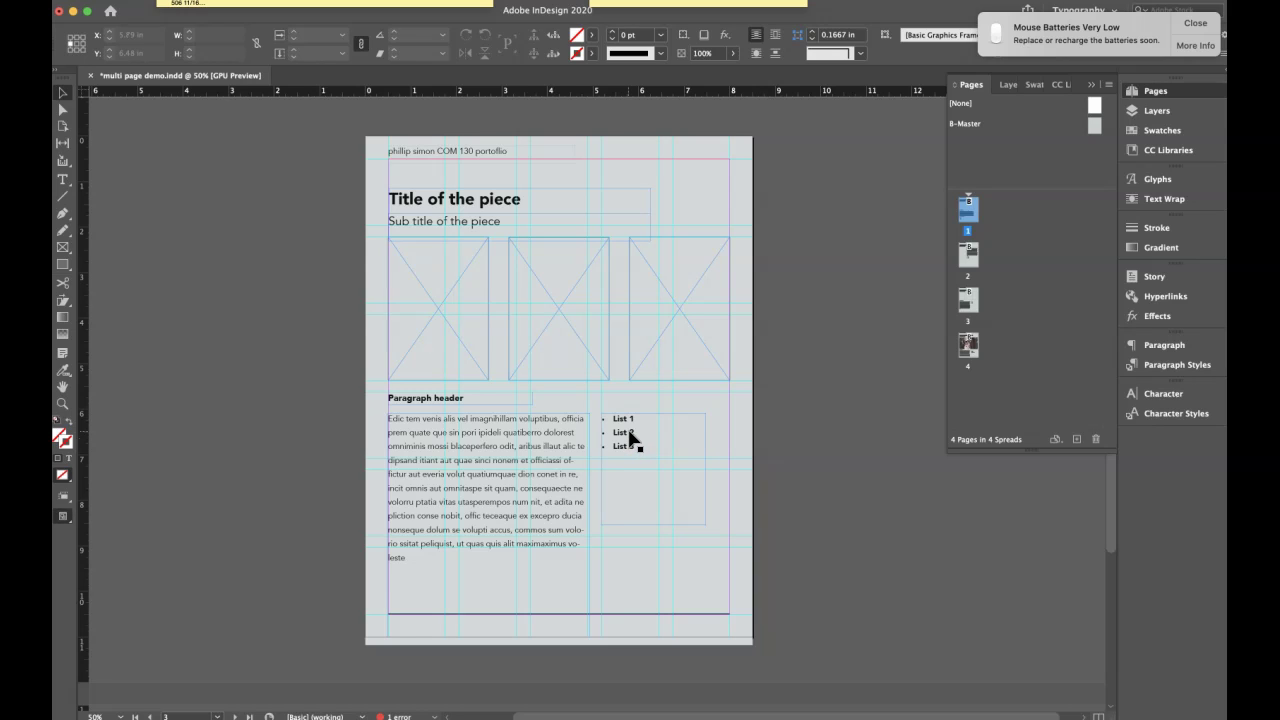
left_click(640, 412)
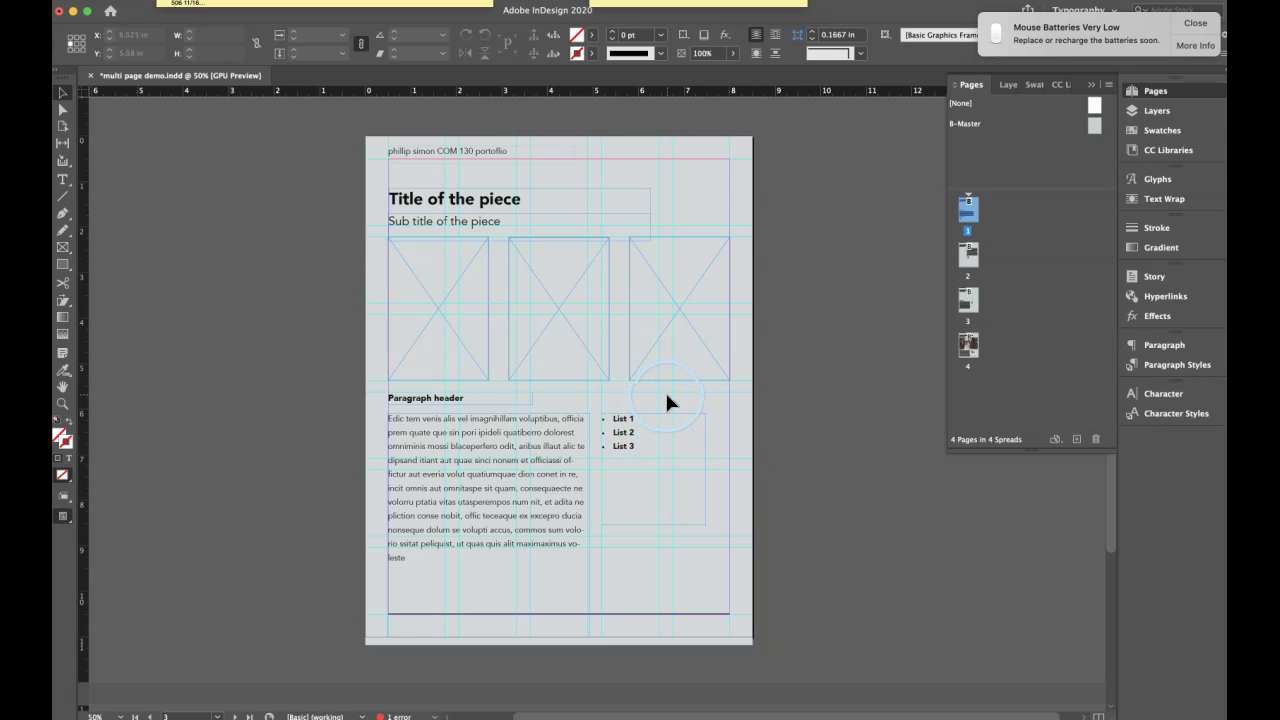